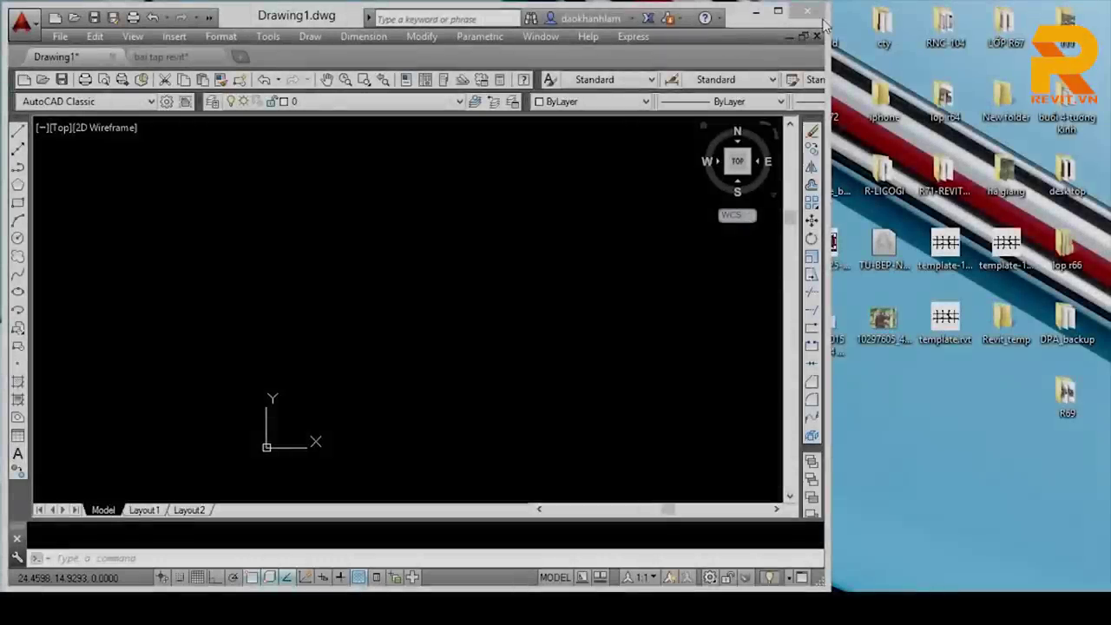
Step: Close Drawing1 without saving, keep bai tap revit.dwg open, and maximize the AutoCAD window
{"action": "left_click", "coordinate": [807, 11]}
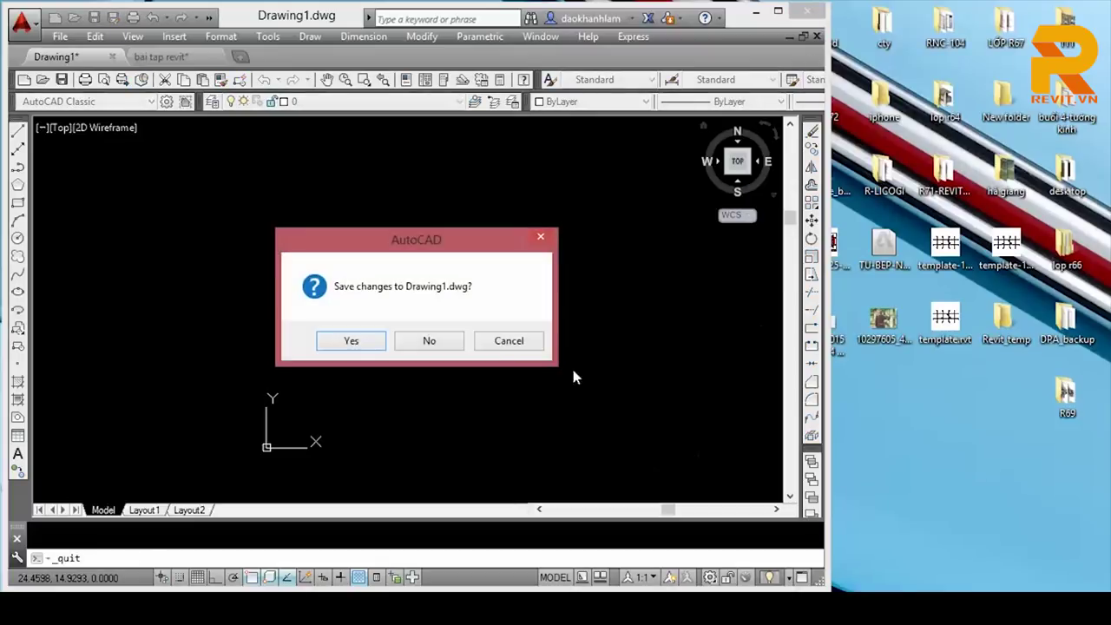
{"action": "left_click", "coordinate": [438, 344]}
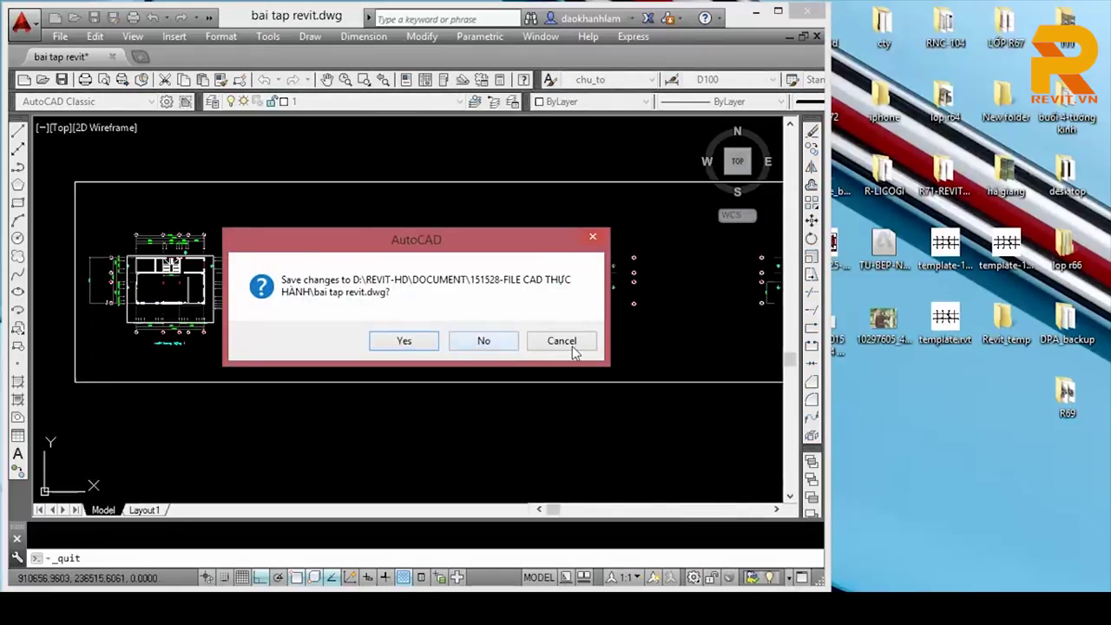
{"action": "left_click", "coordinate": [572, 346]}
{"action": "left_click", "coordinate": [781, 9]}
{"action": "scroll", "coordinate": [512, 239], "scroll_direction": "up", "scroll_amount": 5}
{"action": "scroll", "coordinate": [480, 247], "scroll_direction": "up", "scroll_amount": 2}
{"action": "scroll", "coordinate": [347, 243], "scroll_direction": "down", "scroll_amount": 5}
{"action": "scroll", "coordinate": [287, 260], "scroll_direction": "up", "scroll_amount": 2}
{"action": "scroll", "coordinate": [489, 391], "scroll_direction": "up", "scroll_amount": 2}
{"action": "scroll", "coordinate": [494, 381], "scroll_direction": "down", "scroll_amount": 2}
{"action": "scroll", "coordinate": [495, 399], "scroll_direction": "up", "scroll_amount": 2}
{"action": "scroll", "coordinate": [633, 458], "scroll_direction": "down", "scroll_amount": 4}
{"action": "scroll", "coordinate": [758, 463], "scroll_direction": "up", "scroll_amount": 3}
{"action": "scroll", "coordinate": [611, 459], "scroll_direction": "up", "scroll_amount": 2}
{"action": "scroll", "coordinate": [611, 459], "scroll_direction": "down", "scroll_amount": 3}
{"action": "scroll", "coordinate": [799, 404], "scroll_direction": "up", "scroll_amount": 2}
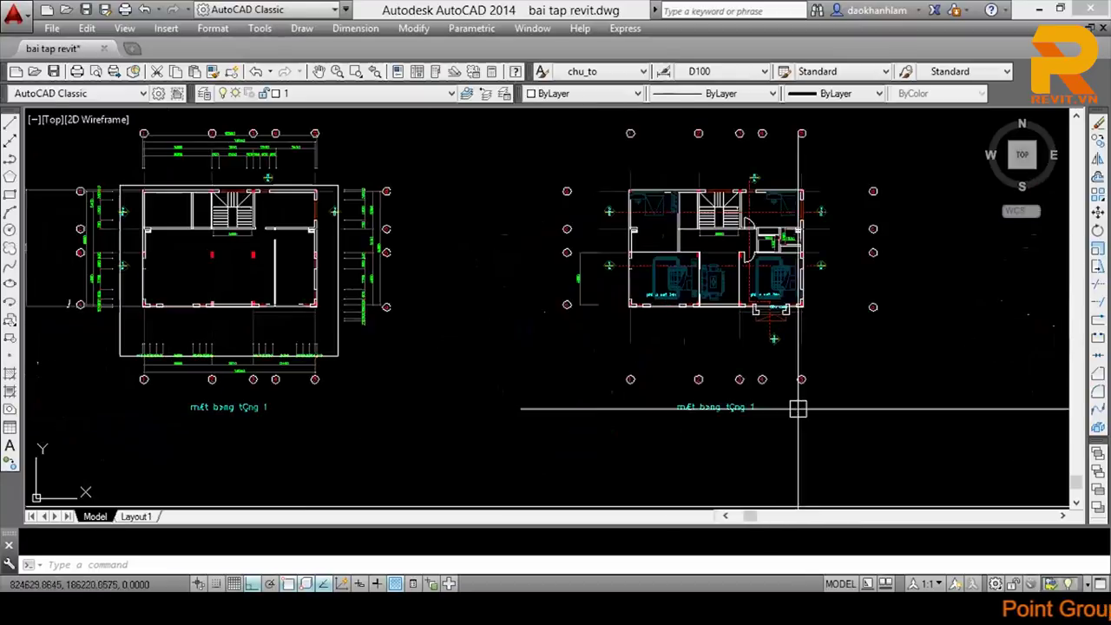
{"action": "scroll", "coordinate": [228, 442], "scroll_direction": "up", "scroll_amount": 2}
{"action": "middle_click_drag", "start_coordinate": [228, 442], "coordinate": [283, 439]}
{"action": "scroll", "coordinate": [607, 330], "scroll_direction": "down", "scroll_amount": 3}
{"action": "scroll", "coordinate": [669, 310], "scroll_direction": "up", "scroll_amount": 2}
{"action": "scroll", "coordinate": [478, 347], "scroll_direction": "up", "scroll_amount": 2}
{"action": "scroll", "coordinate": [301, 313], "scroll_direction": "up", "scroll_amount": 1}
{"action": "scroll", "coordinate": [567, 365], "scroll_direction": "down", "scroll_amount": 1}
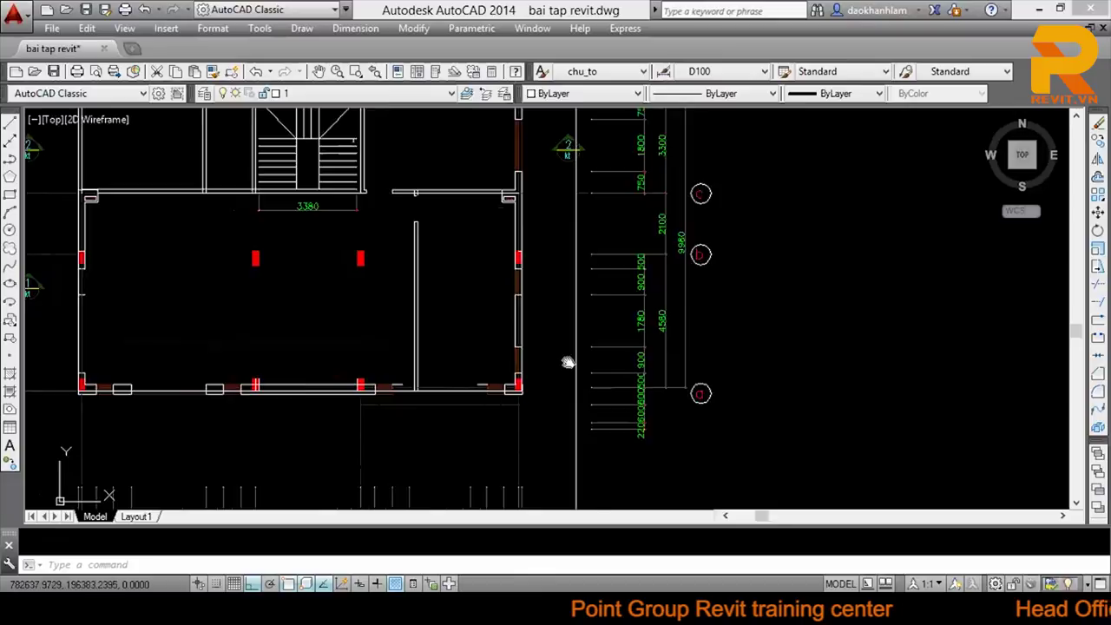
{"action": "scroll", "coordinate": [573, 365], "scroll_direction": "down", "scroll_amount": 1}
{"action": "scroll", "coordinate": [577, 365], "scroll_direction": "down", "scroll_amount": 1}
{"action": "middle_click_drag", "start_coordinate": [577, 365], "coordinate": [347, 367]}
{"action": "scroll", "coordinate": [495, 317], "scroll_direction": "up", "scroll_amount": 2}
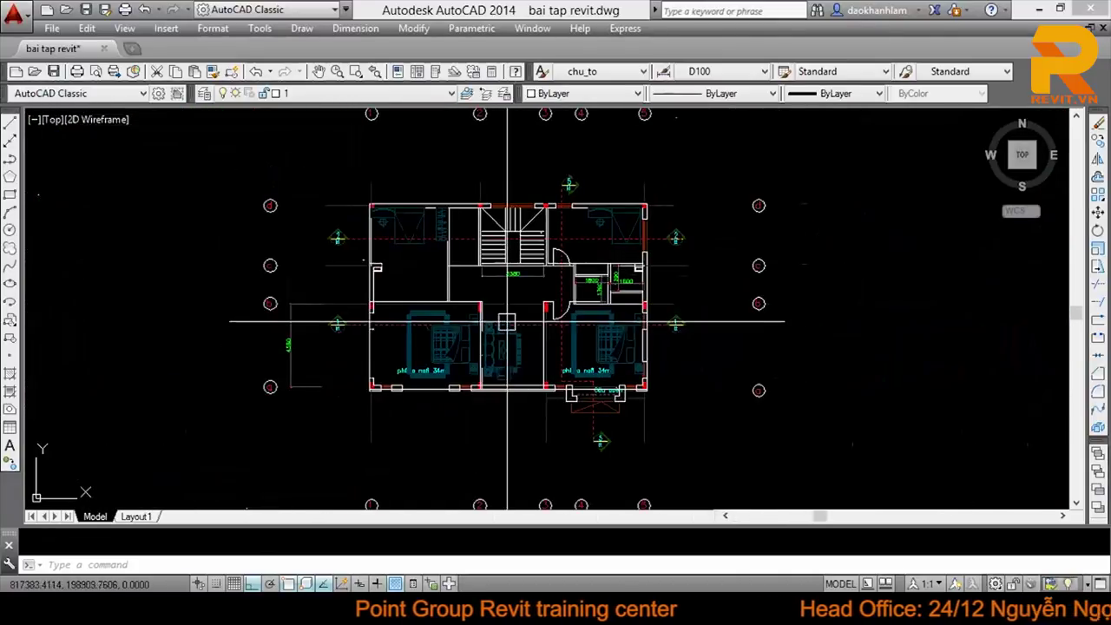
{"action": "scroll", "coordinate": [495, 317], "scroll_direction": "up", "scroll_amount": 1}
{"action": "scroll", "coordinate": [495, 318], "scroll_direction": "down", "scroll_amount": 3}
{"action": "scroll", "coordinate": [472, 312], "scroll_direction": "down", "scroll_amount": 3}
{"action": "scroll", "coordinate": [471, 312], "scroll_direction": "up", "scroll_amount": 5}
{"action": "scroll", "coordinate": [508, 322], "scroll_direction": "down", "scroll_amount": 5}
{"action": "scroll", "coordinate": [555, 325], "scroll_direction": "up", "scroll_amount": 3}
{"action": "scroll", "coordinate": [784, 325], "scroll_direction": "up", "scroll_amount": 3}
{"action": "scroll", "coordinate": [746, 318], "scroll_direction": "down", "scroll_amount": 1}
{"action": "scroll", "coordinate": [669, 236], "scroll_direction": "down", "scroll_amount": 2}
{"action": "middle_click_drag", "start_coordinate": [669, 235], "coordinate": [677, 323]}
{"action": "scroll", "coordinate": [600, 252], "scroll_direction": "up", "scroll_amount": 2}
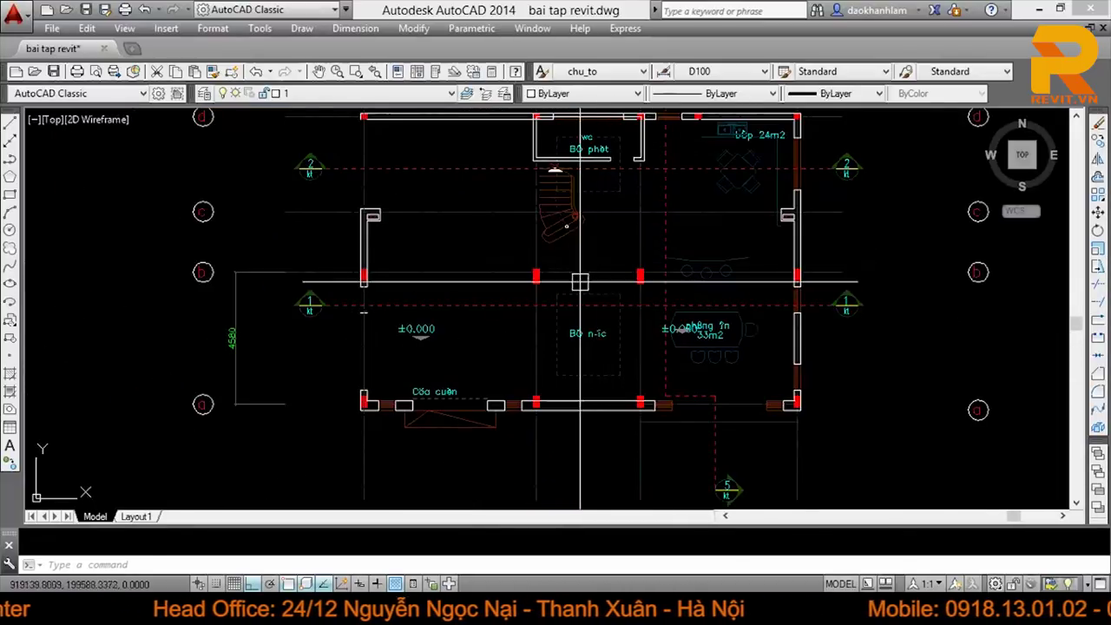
{"action": "middle_click_drag", "start_coordinate": [579, 281], "coordinate": [565, 311]}
{"action": "scroll", "coordinate": [599, 287], "scroll_direction": "up", "scroll_amount": 2}
{"action": "scroll", "coordinate": [687, 240], "scroll_direction": "down", "scroll_amount": 3}
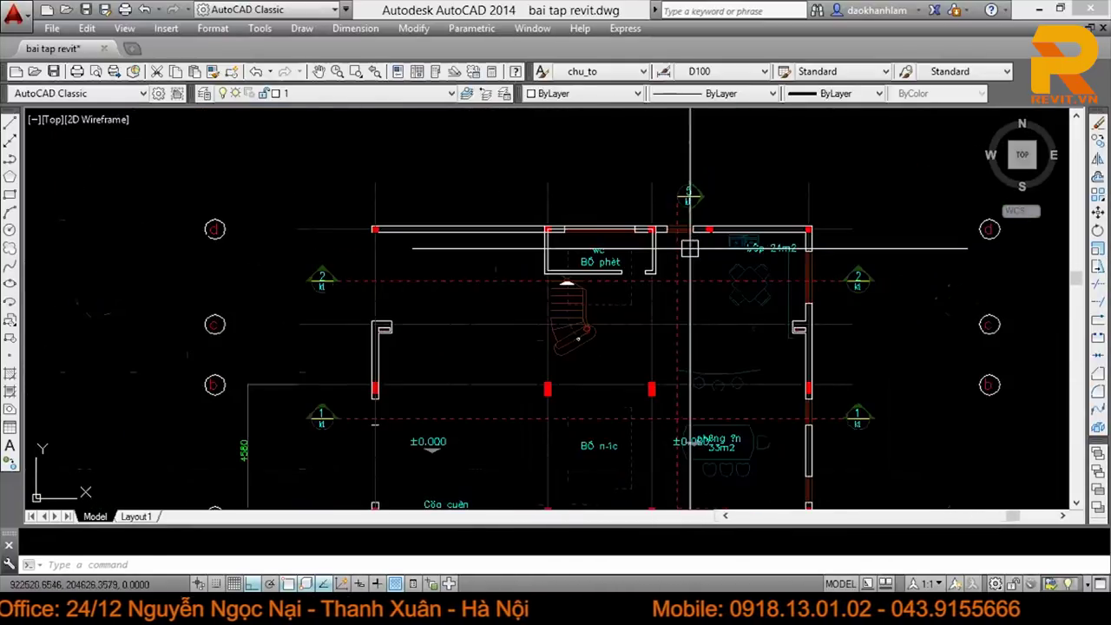
{"action": "scroll", "coordinate": [659, 226], "scroll_direction": "up", "scroll_amount": 1}
{"action": "scroll", "coordinate": [538, 329], "scroll_direction": "down", "scroll_amount": 2}
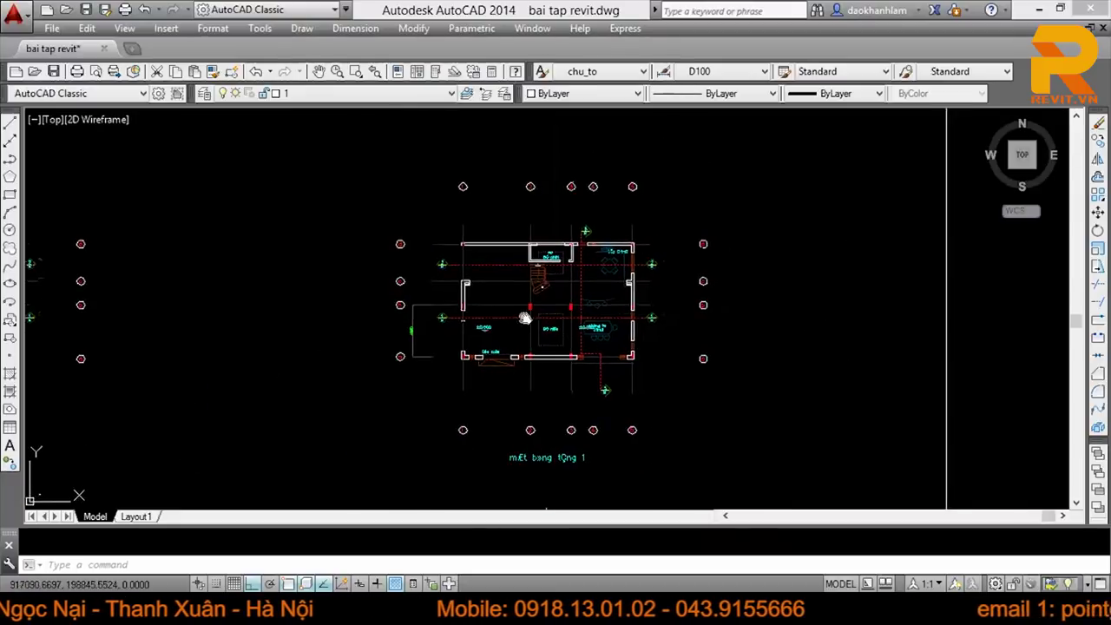
{"action": "scroll", "coordinate": [538, 372], "scroll_direction": "up", "scroll_amount": 1}
{"action": "scroll", "coordinate": [499, 371], "scroll_direction": "down", "scroll_amount": 1}
{"action": "scroll", "coordinate": [520, 338], "scroll_direction": "up", "scroll_amount": 1}
{"action": "scroll", "coordinate": [544, 308], "scroll_direction": "up", "scroll_amount": 2}
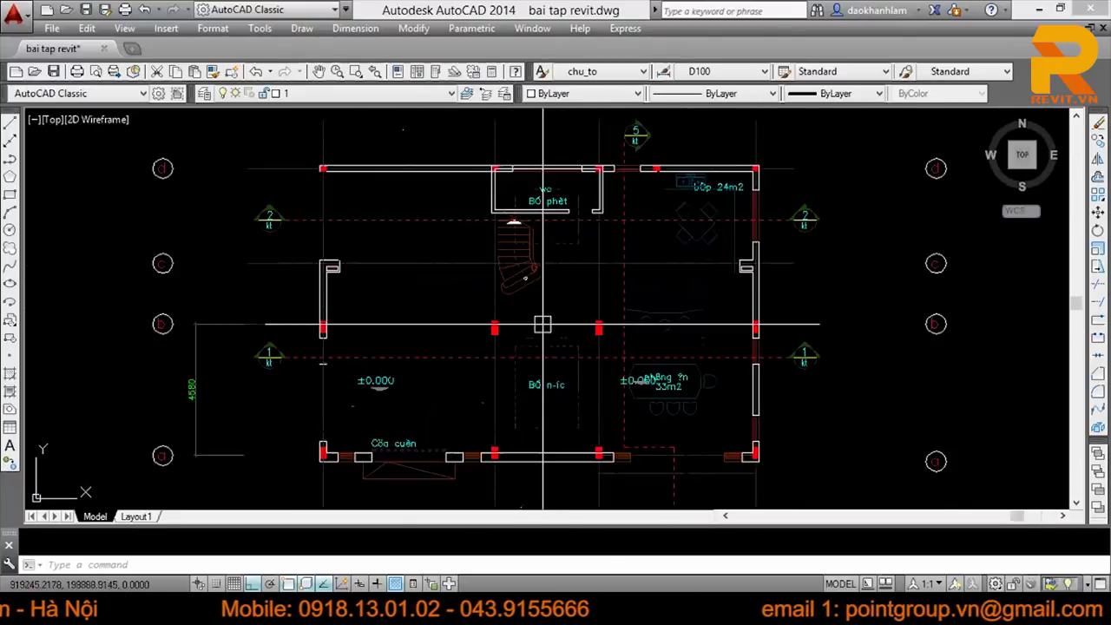
{"action": "scroll", "coordinate": [556, 365], "scroll_direction": "up", "scroll_amount": 1}
{"action": "middle_click_drag", "start_coordinate": [547, 385], "coordinate": [574, 414]}
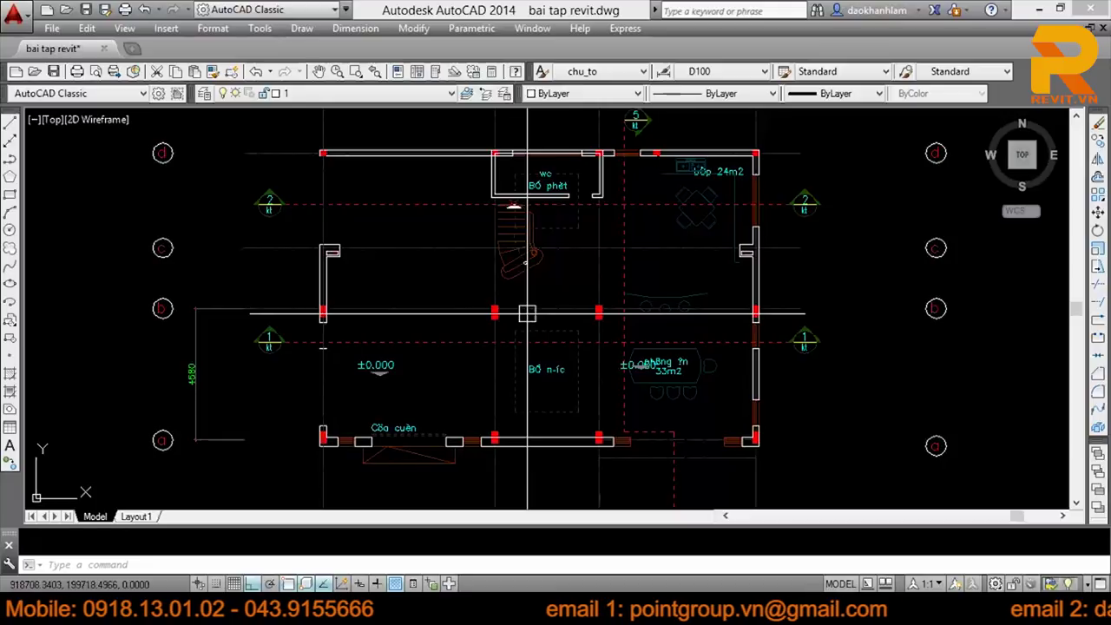
{"action": "mouse_move", "coordinate": [527, 313]}
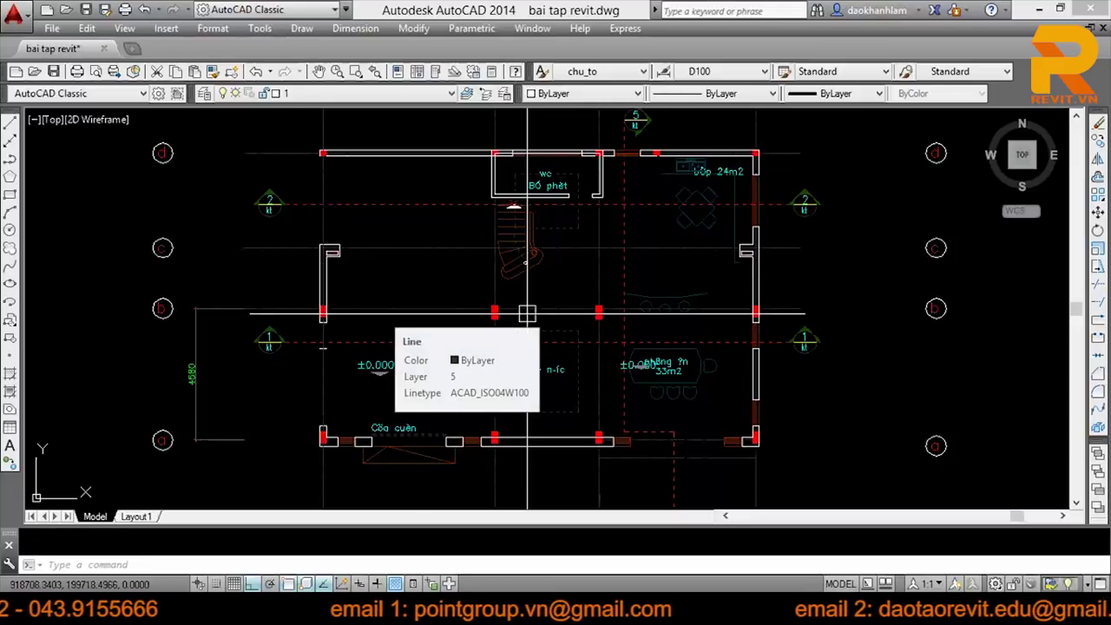
{"action": "scroll", "coordinate": [546, 299], "scroll_direction": "up", "scroll_amount": 5}
{"action": "scroll", "coordinate": [560, 288], "scroll_direction": "down", "scroll_amount": 5}
{"action": "scroll", "coordinate": [569, 269], "scroll_direction": "down", "scroll_amount": 2}
{"action": "scroll", "coordinate": [755, 291], "scroll_direction": "up", "scroll_amount": 4}
{"action": "scroll", "coordinate": [737, 308], "scroll_direction": "down", "scroll_amount": 2}
{"action": "scroll", "coordinate": [738, 323], "scroll_direction": "down", "scroll_amount": 2}
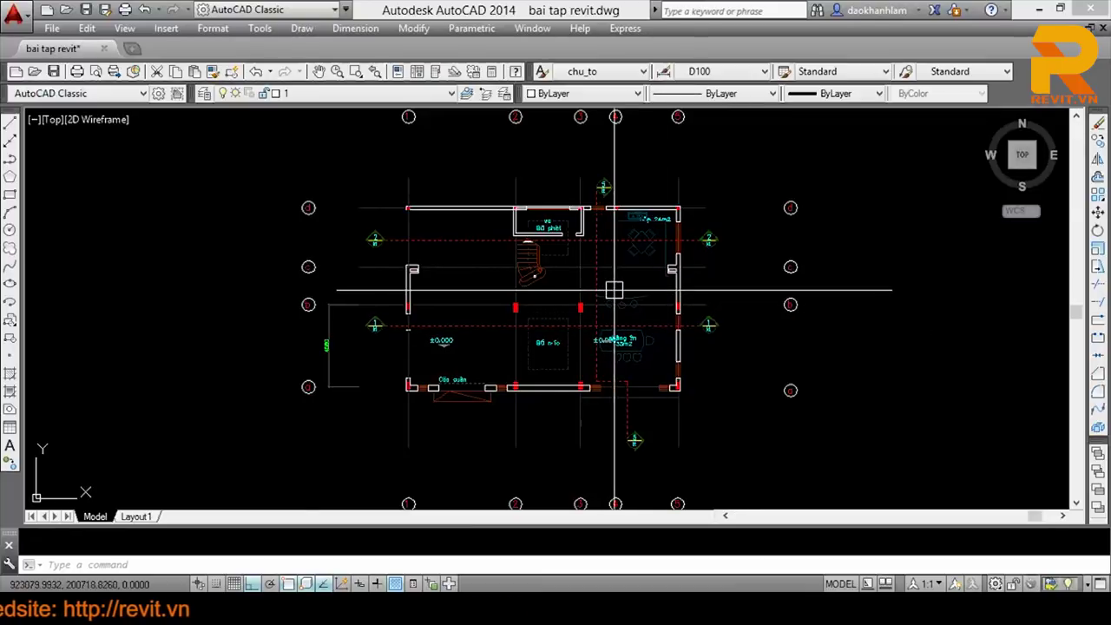
{"action": "scroll", "coordinate": [614, 290], "scroll_direction": "up", "scroll_amount": 1}
{"action": "scroll", "coordinate": [581, 292], "scroll_direction": "down", "scroll_amount": 2}
{"action": "scroll", "coordinate": [560, 273], "scroll_direction": "down", "scroll_amount": 1}
{"action": "scroll", "coordinate": [570, 273], "scroll_direction": "up", "scroll_amount": 2}
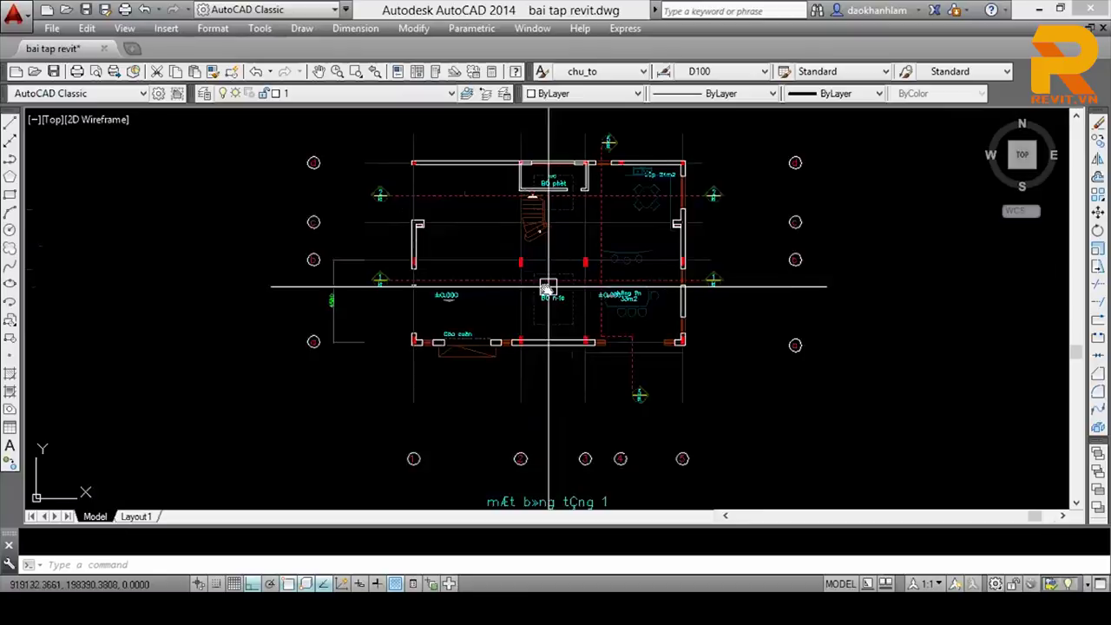
{"action": "scroll", "coordinate": [460, 304], "scroll_direction": "down", "scroll_amount": 1}
{"action": "scroll", "coordinate": [487, 308], "scroll_direction": "down", "scroll_amount": 2}
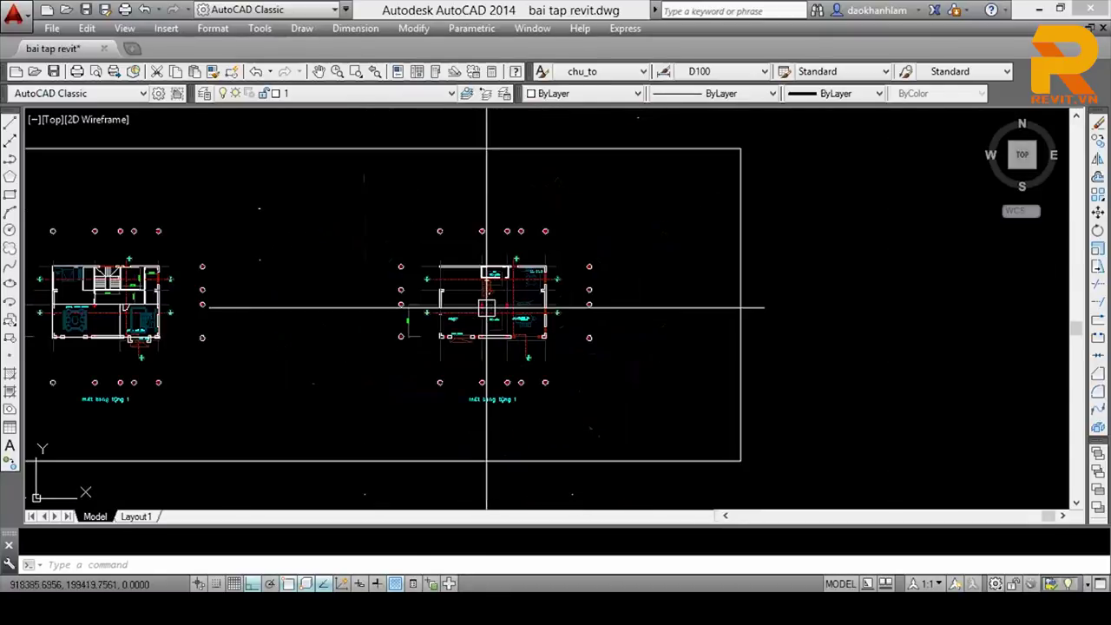
{"action": "mouse_move", "coordinate": [487, 307]}
{"action": "middle_mouse_down"}
{"action": "mouse_move", "coordinate": [328, 292]}
{"action": "mouse_move", "coordinate": [528, 285]}
{"action": "middle_mouse_up"}
{"action": "scroll", "coordinate": [539, 282], "scroll_direction": "down", "scroll_amount": 1}
{"action": "scroll", "coordinate": [206, 263], "scroll_direction": "up", "scroll_amount": 2}
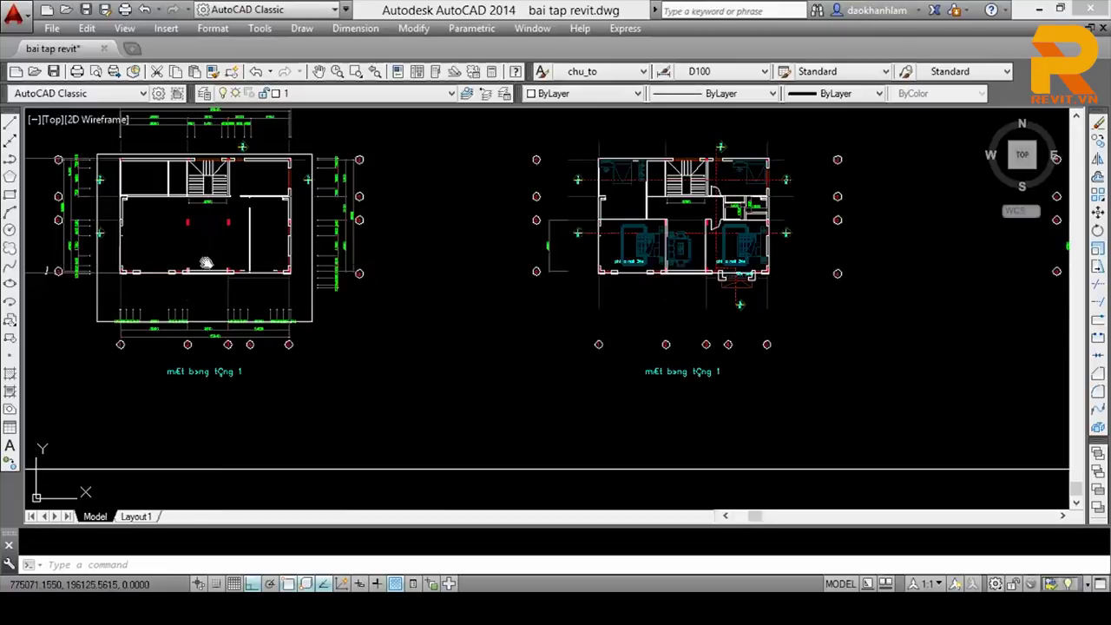
{"action": "scroll", "coordinate": [206, 263], "scroll_direction": "down", "scroll_amount": 2}
{"action": "scroll", "coordinate": [499, 267], "scroll_direction": "up", "scroll_amount": 1}
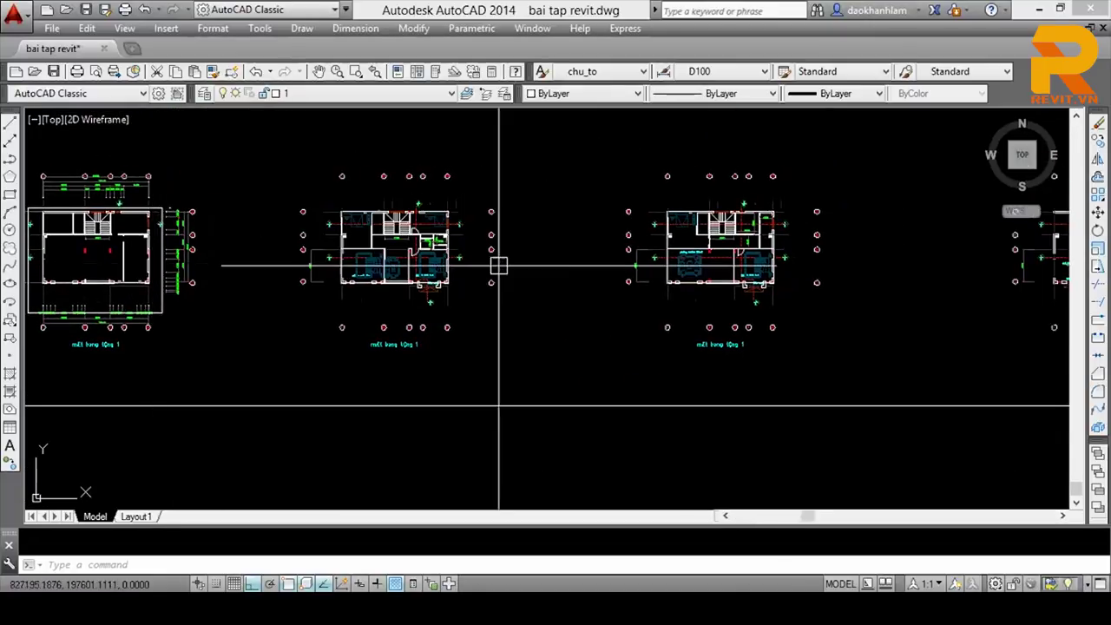
{"action": "scroll", "coordinate": [669, 286], "scroll_direction": "up", "scroll_amount": 4}
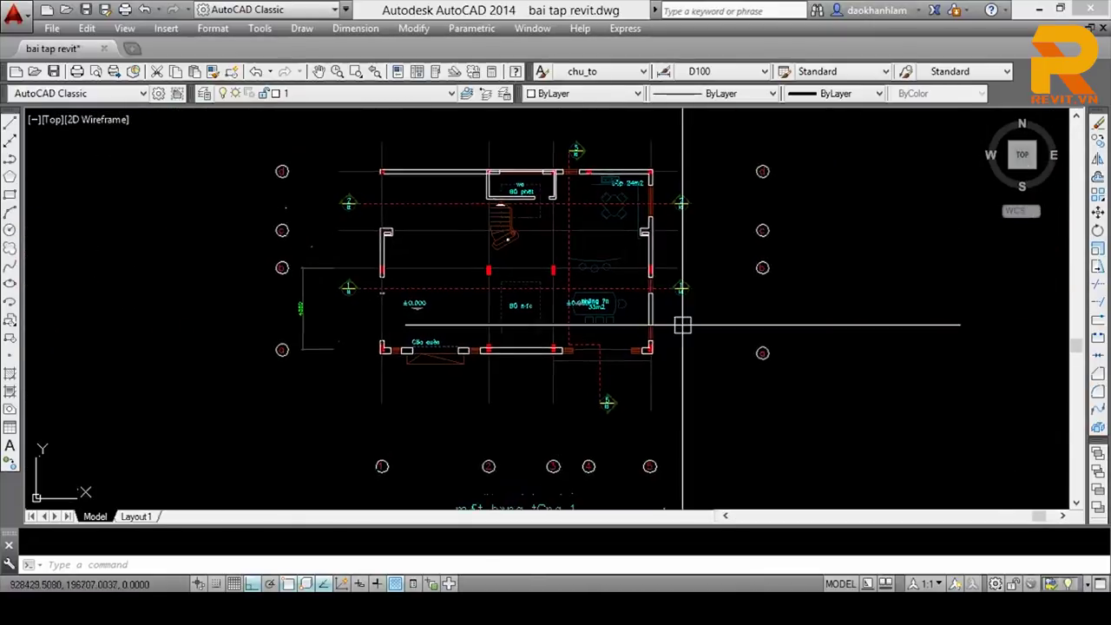
{"action": "scroll", "coordinate": [677, 386], "scroll_direction": "down", "scroll_amount": 2}
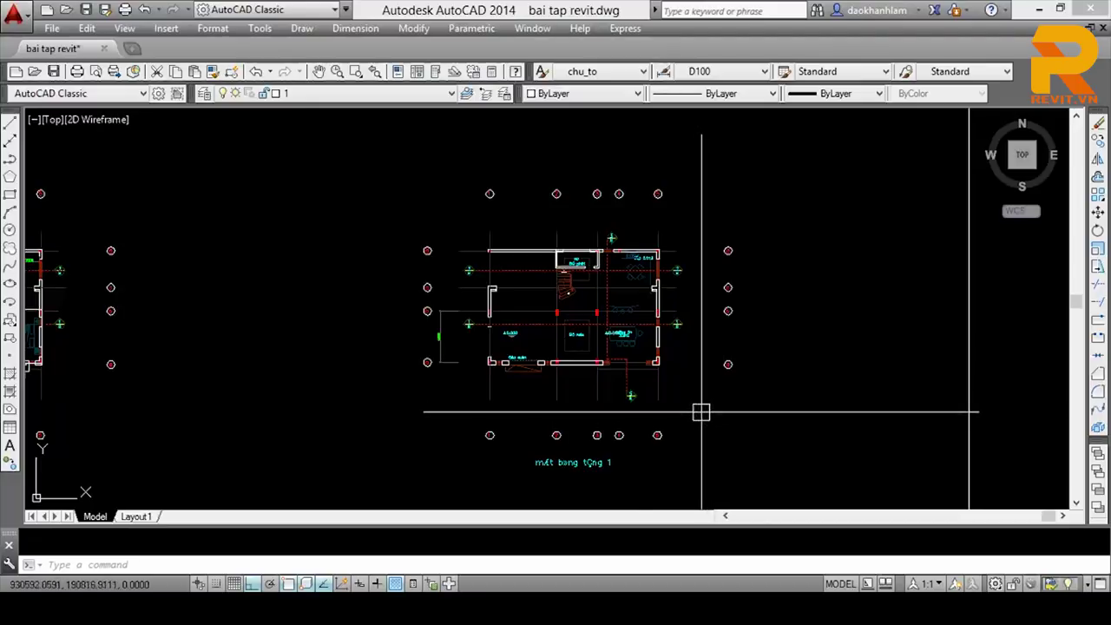
{"action": "scroll", "coordinate": [449, 298], "scroll_direction": "up", "scroll_amount": 1}
{"action": "scroll", "coordinate": [508, 248], "scroll_direction": "down", "scroll_amount": 3}
{"action": "left_click", "coordinate": [679, 420]}
Step: Window-select the 304 objects of the right floor plan and start a WBLOCK export
{"action": "left_click", "coordinate": [608, 370]}
{"action": "left_click", "coordinate": [664, 395]}
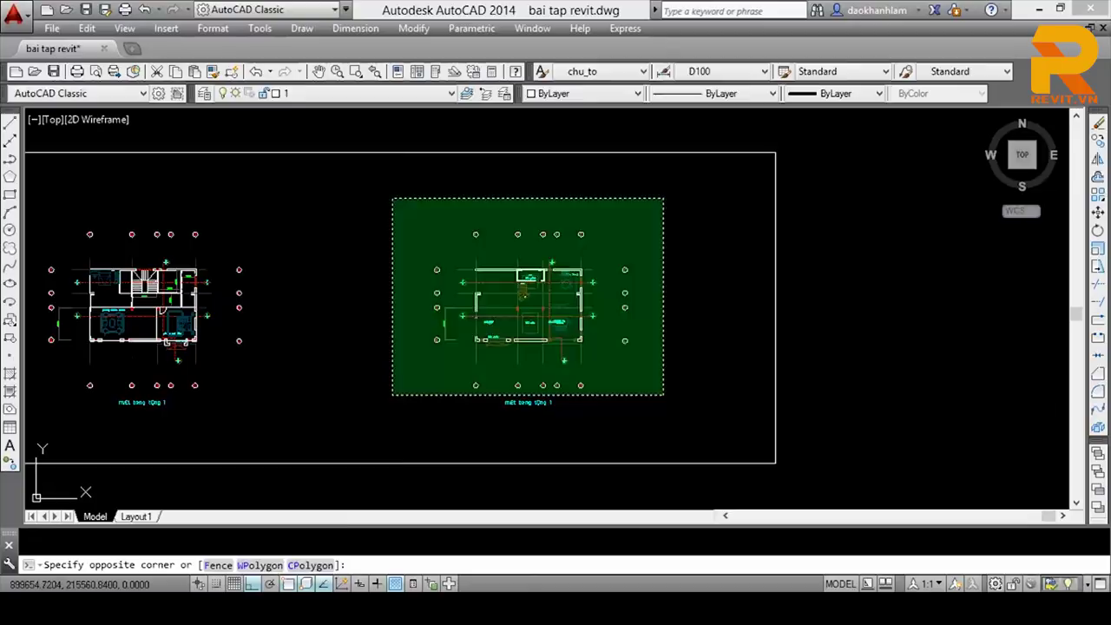
{"action": "left_click", "coordinate": [392, 198]}
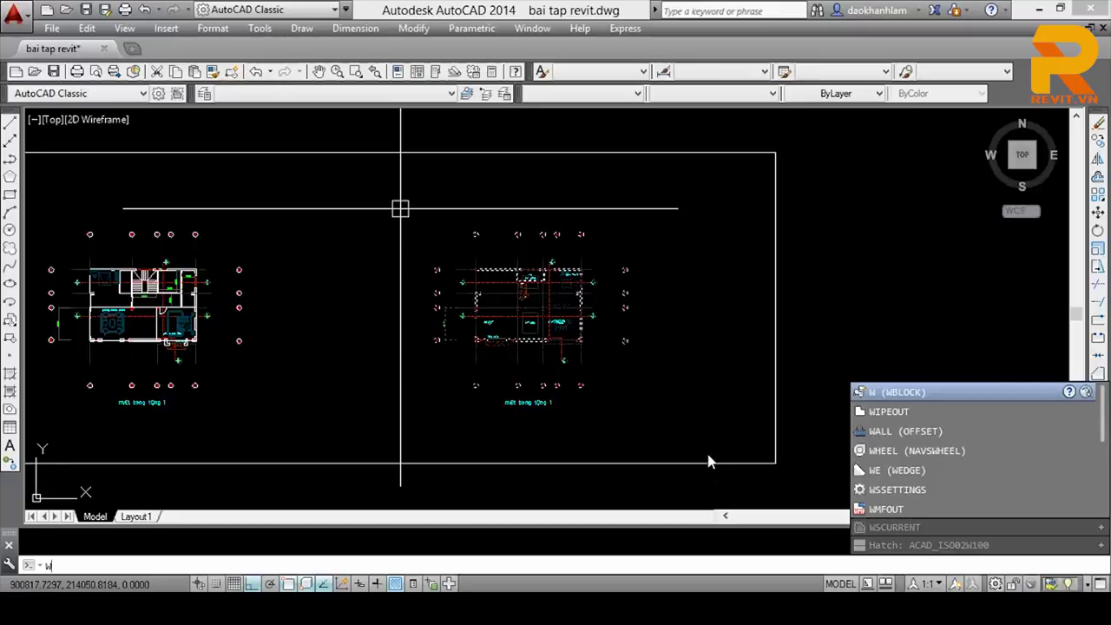
{"action": "type", "text": "W"}
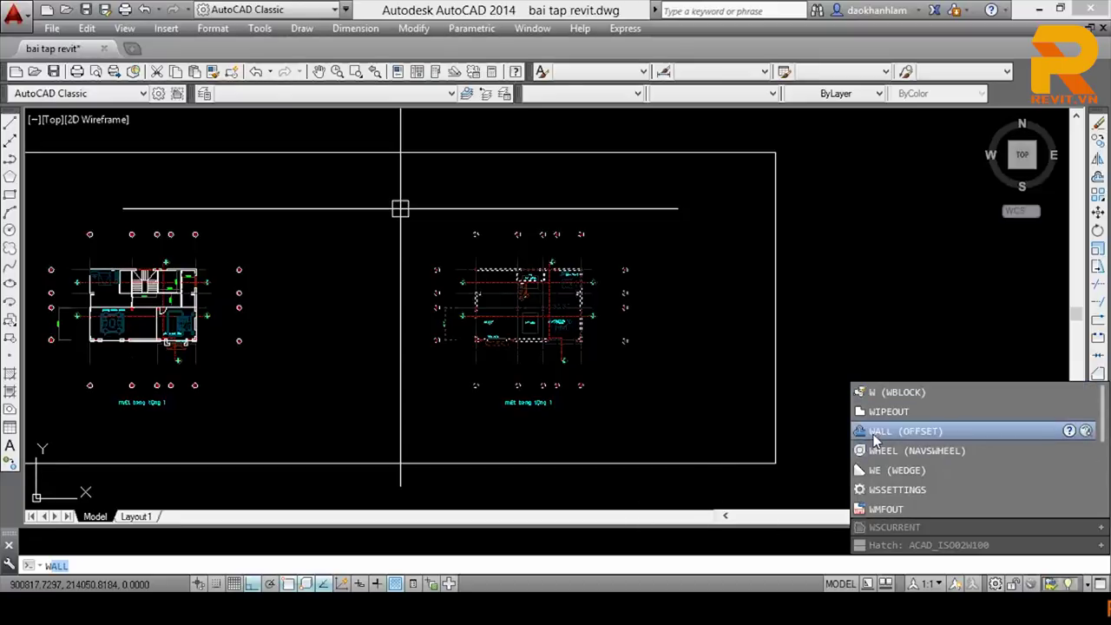
{"action": "left_click", "coordinate": [893, 393]}
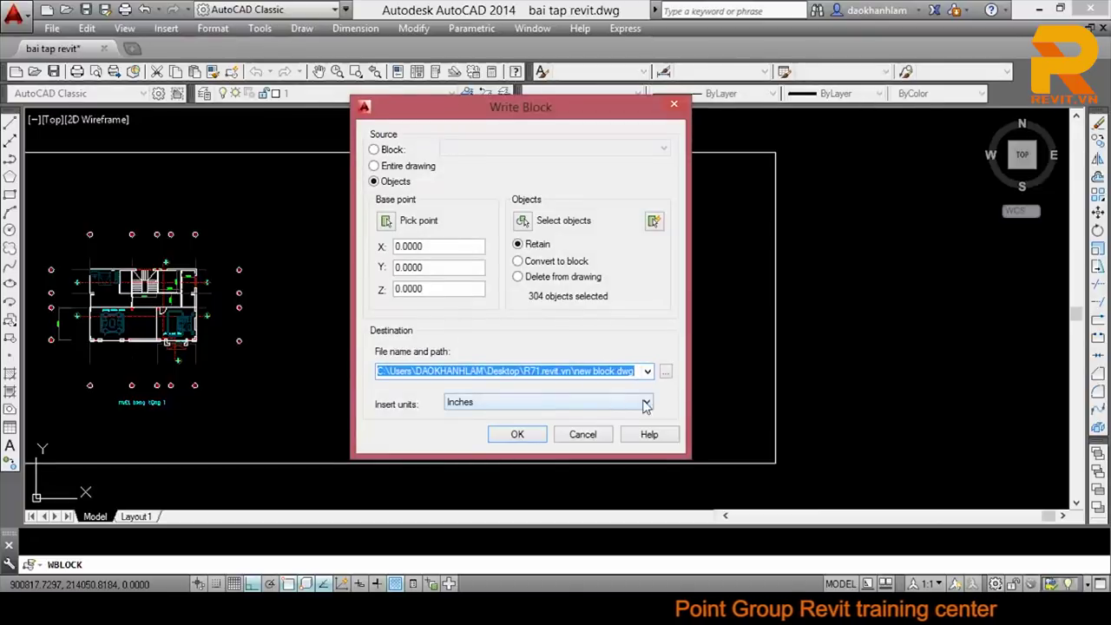
Step: Set the Write Block insert units to Millimeters and browse for the save location
{"action": "left_click", "coordinate": [602, 402]}
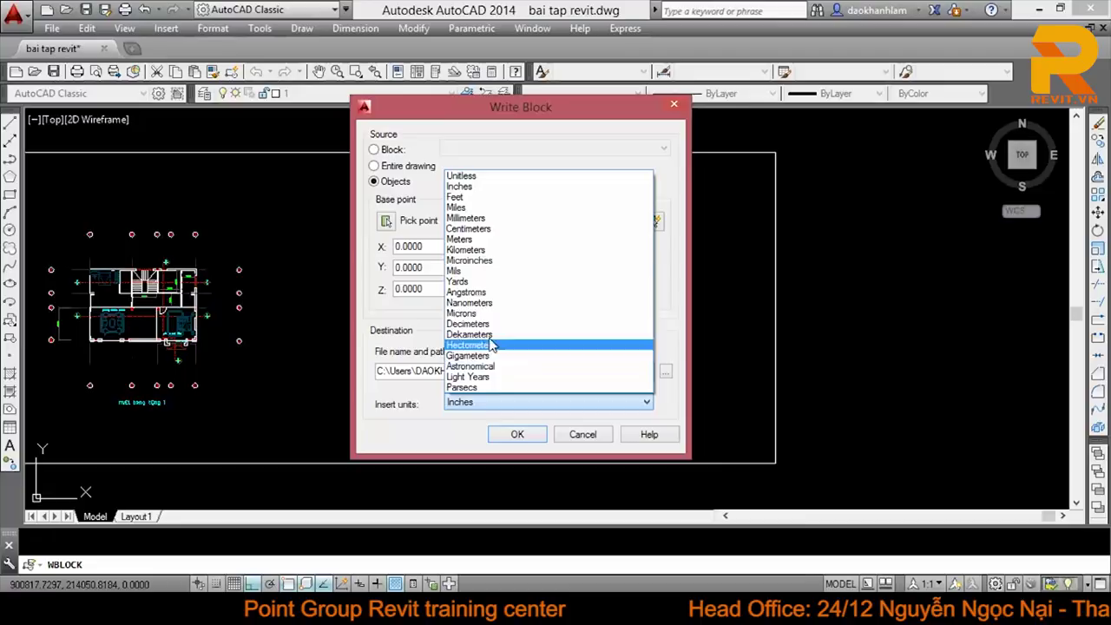
{"action": "left_click", "coordinate": [475, 221]}
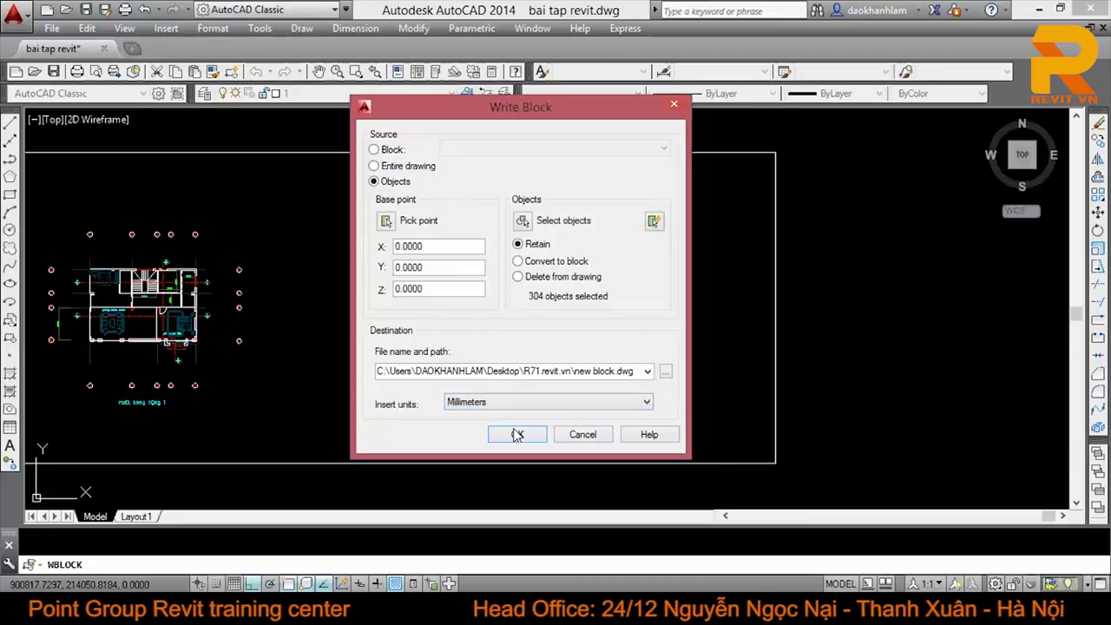
{"action": "left_click", "coordinate": [664, 373]}
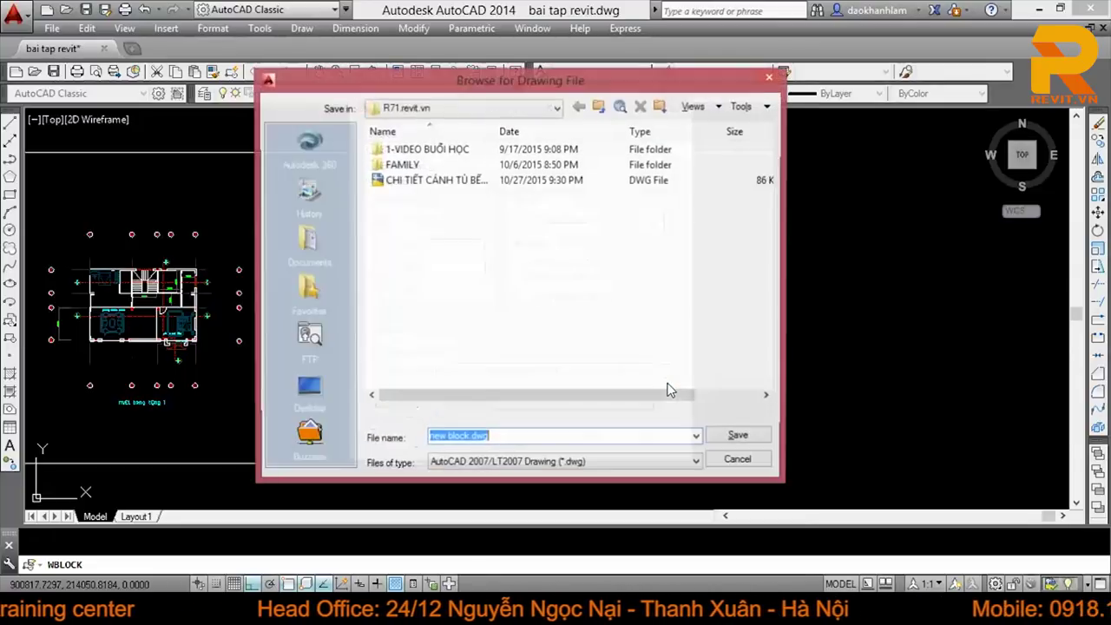
Step: Navigate the file browser to the PROCESS folder inside REVIT-HD on drive F:
{"action": "left_click", "coordinate": [598, 108]}
{"action": "left_click", "coordinate": [598, 108]}
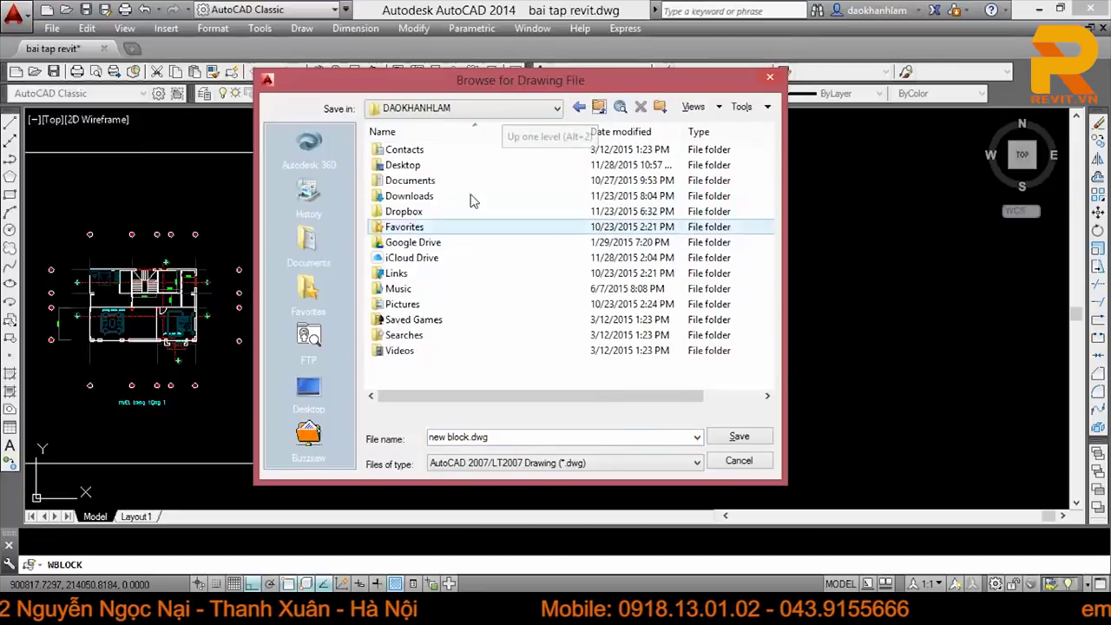
{"action": "left_click", "coordinate": [468, 108]}
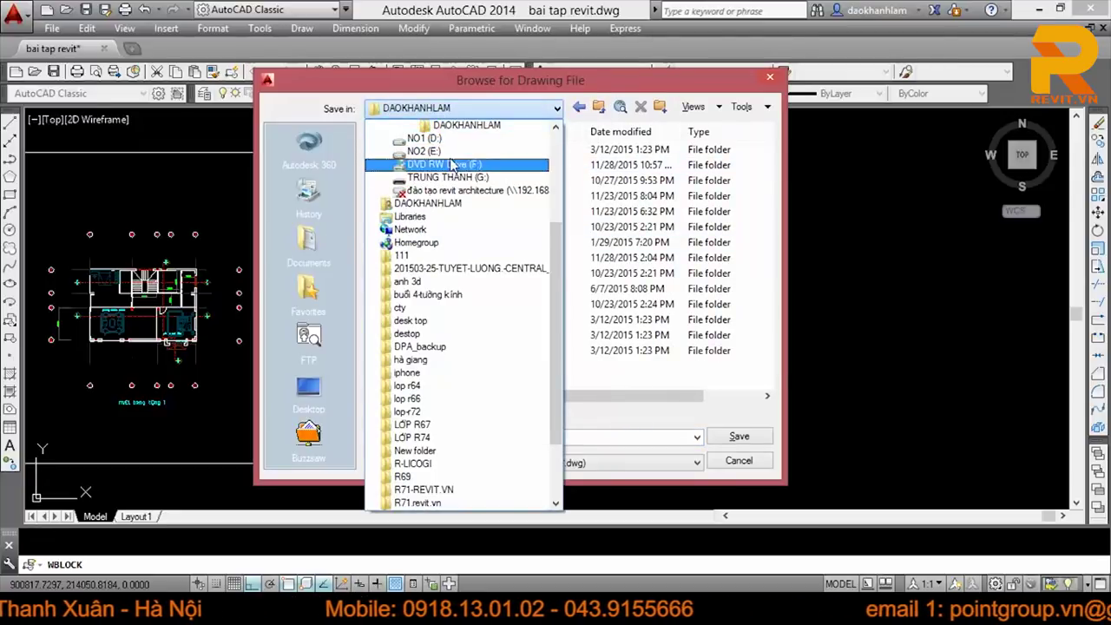
{"action": "left_click", "coordinate": [451, 165]}
{"action": "double_click", "coordinate": [436, 232]}
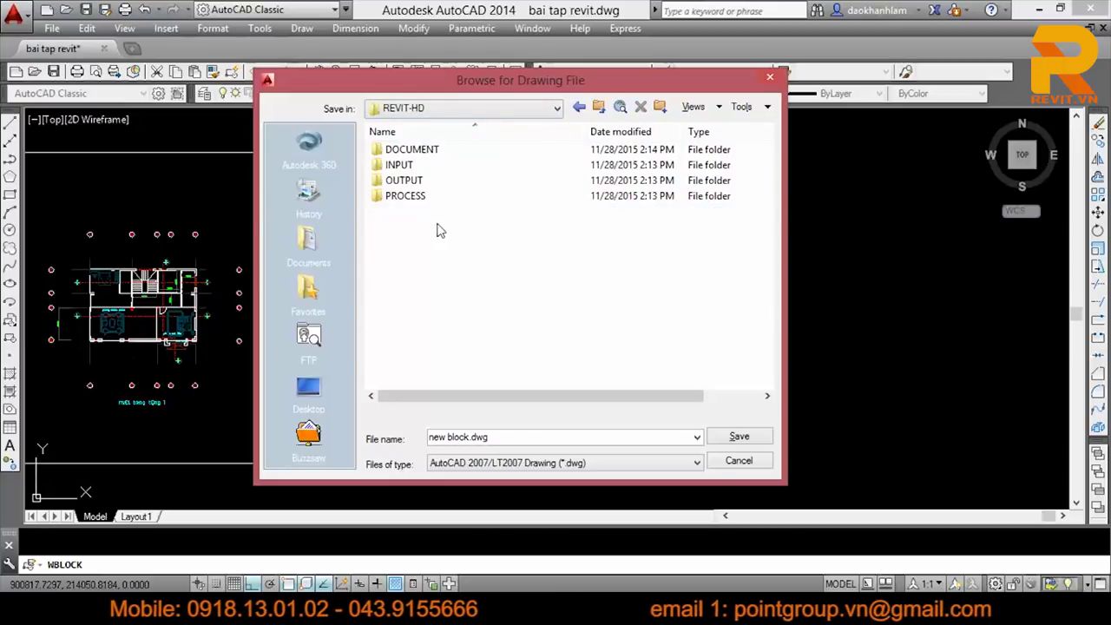
{"action": "double_click", "coordinate": [404, 196]}
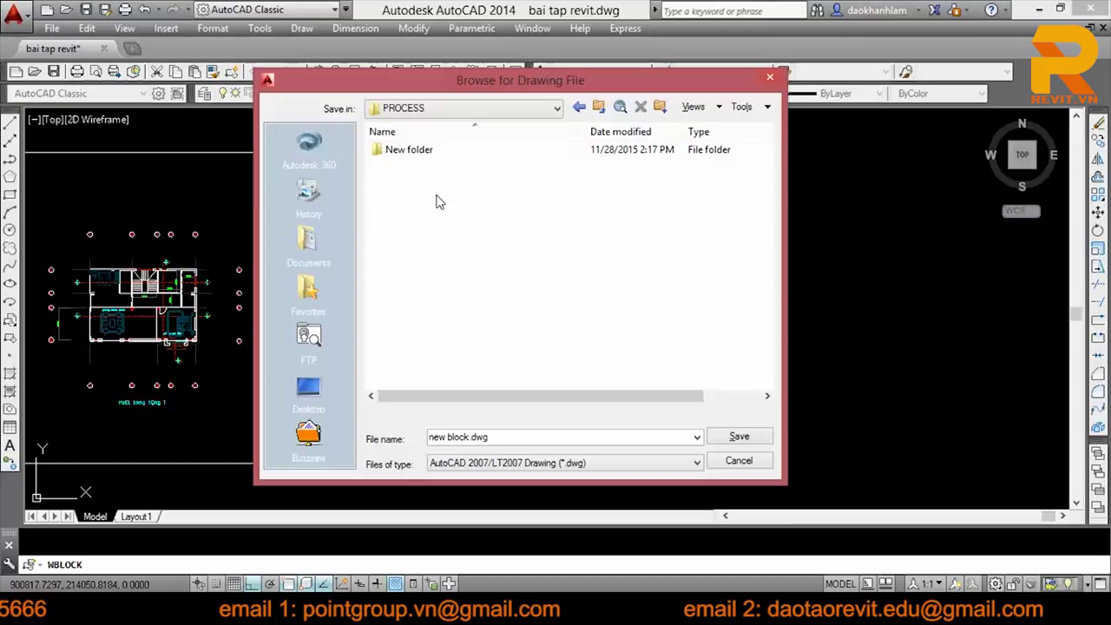
Step: Rename the new folder to 151128-EXPORT CAD and open it
{"action": "right_click", "coordinate": [392, 152]}
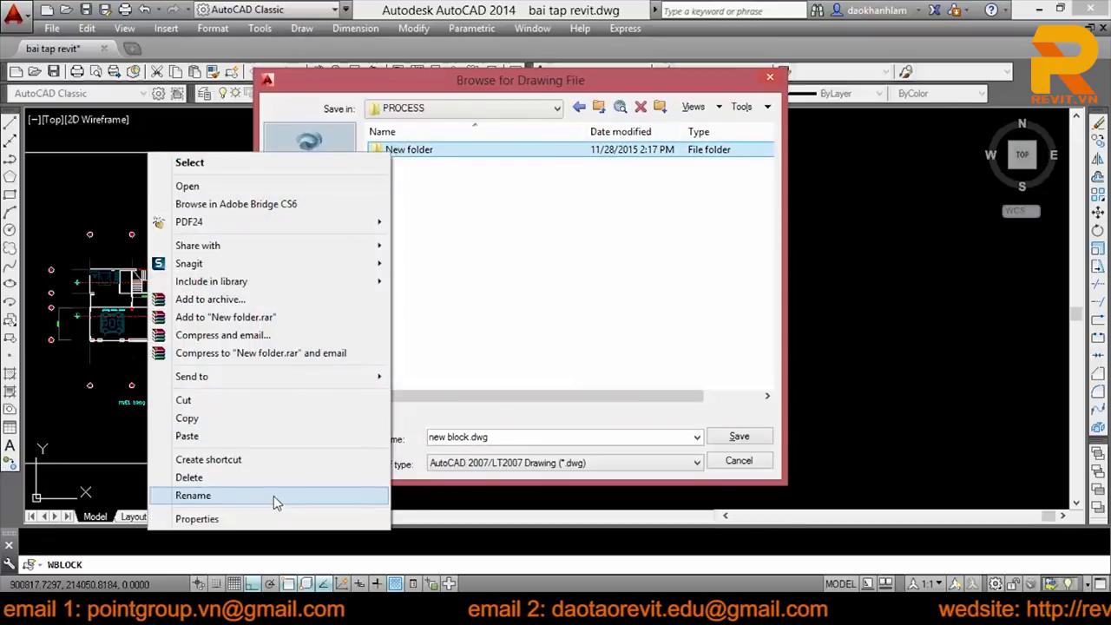
{"action": "left_click", "coordinate": [274, 496]}
{"action": "type", "text": "151128-EXP"}
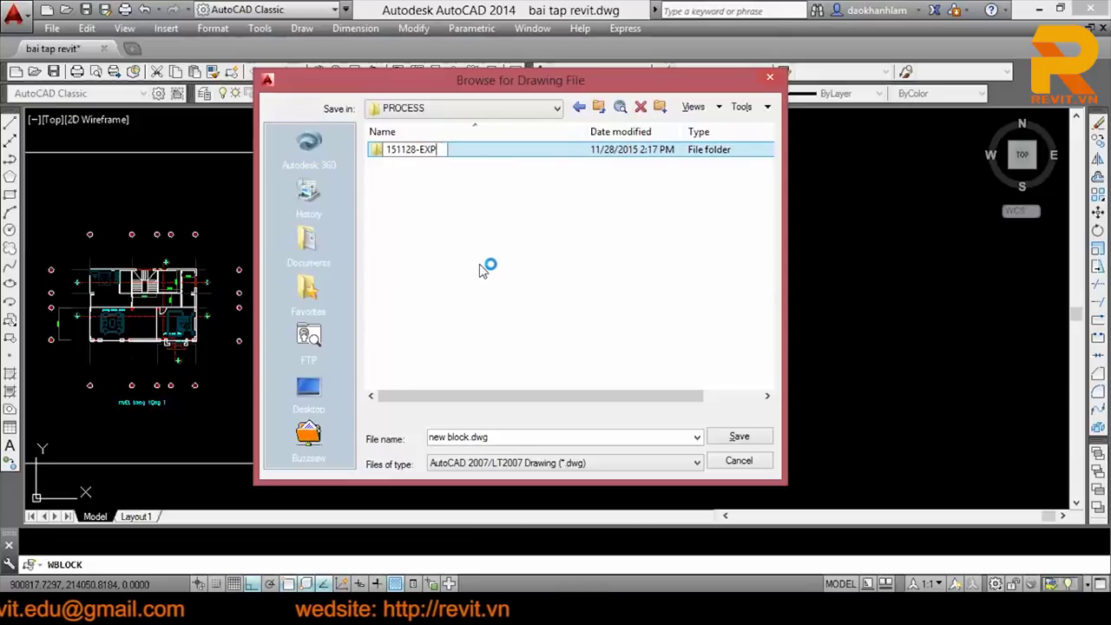
{"action": "type", "text": "ORT CAD"}
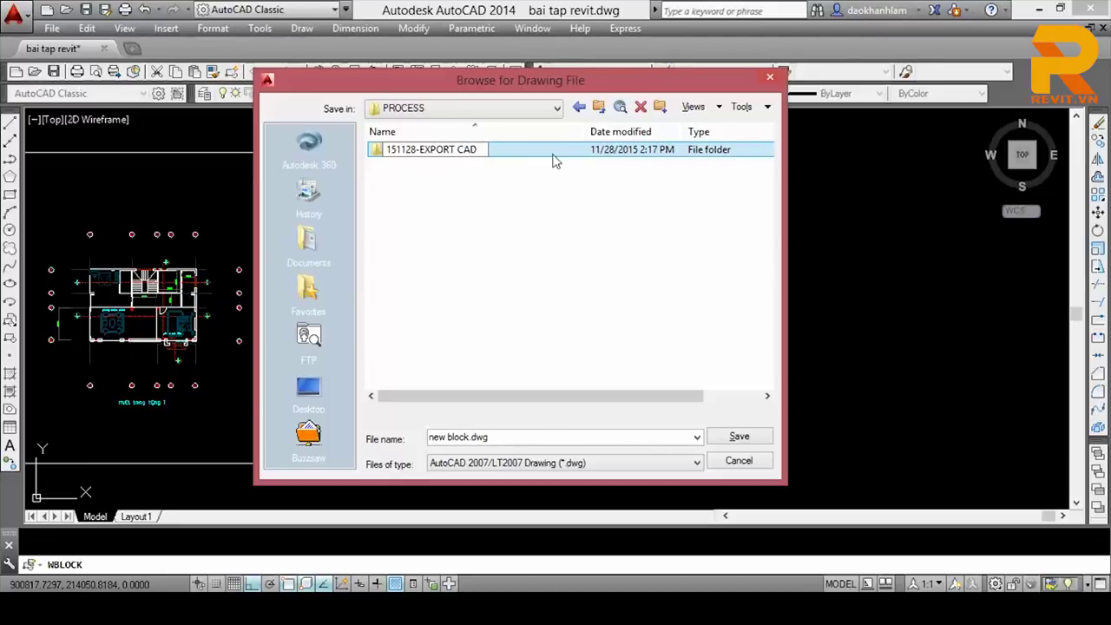
{"action": "double_click", "coordinate": [473, 149]}
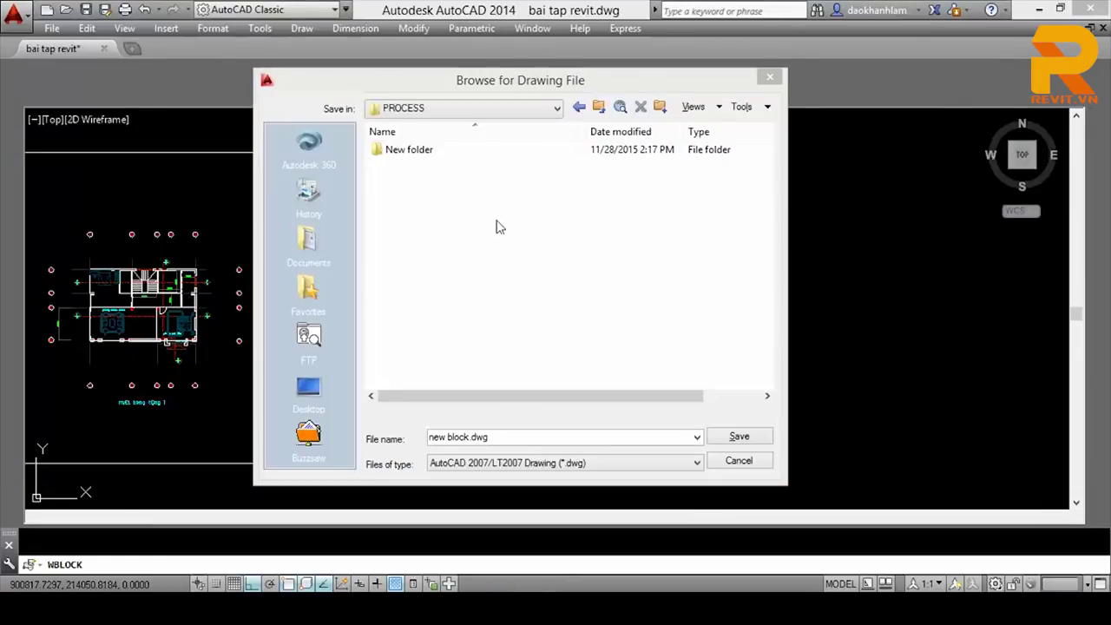
Step: Return to PROCESS > 151128-EXPORT CAD and save the export target as MBT1.dwg
{"action": "left_click", "coordinate": [425, 161]}
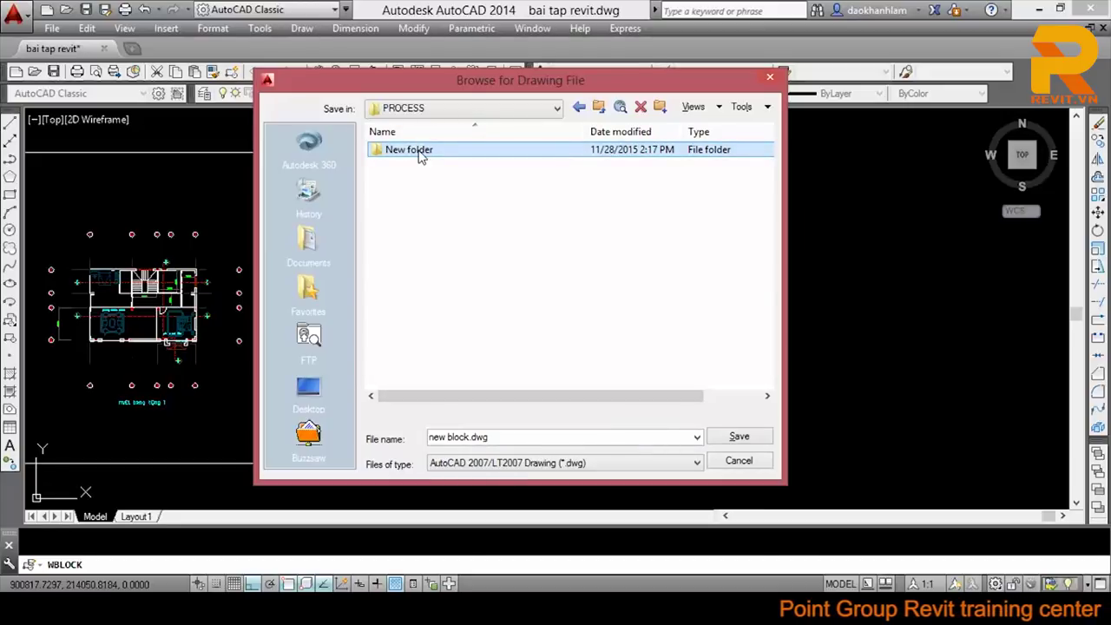
{"action": "left_click", "coordinate": [570, 200]}
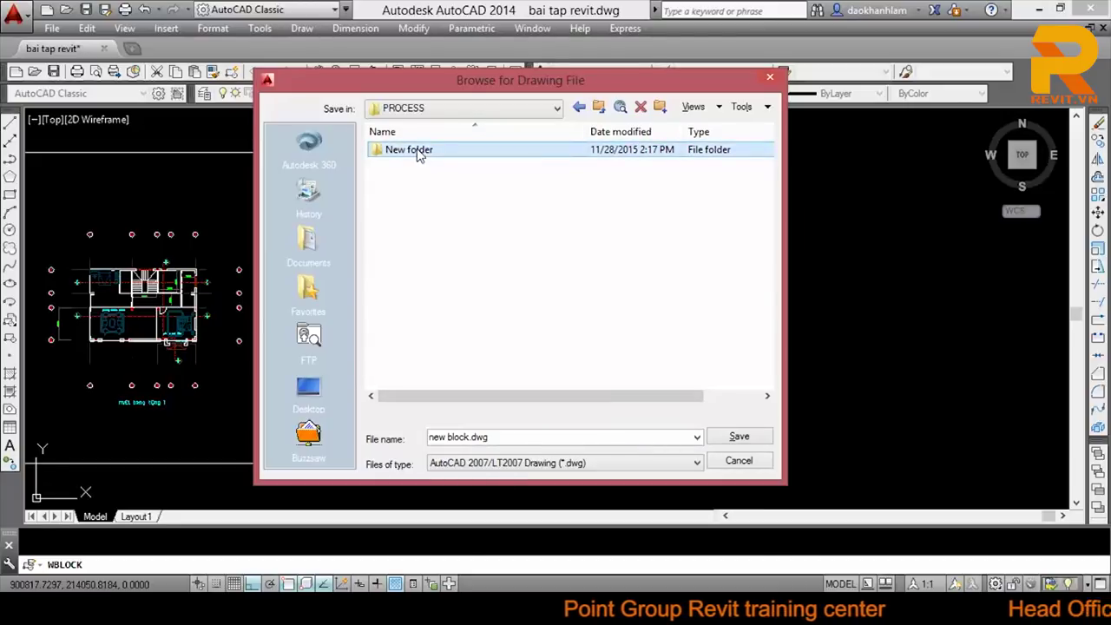
{"action": "left_click", "coordinate": [598, 106]}
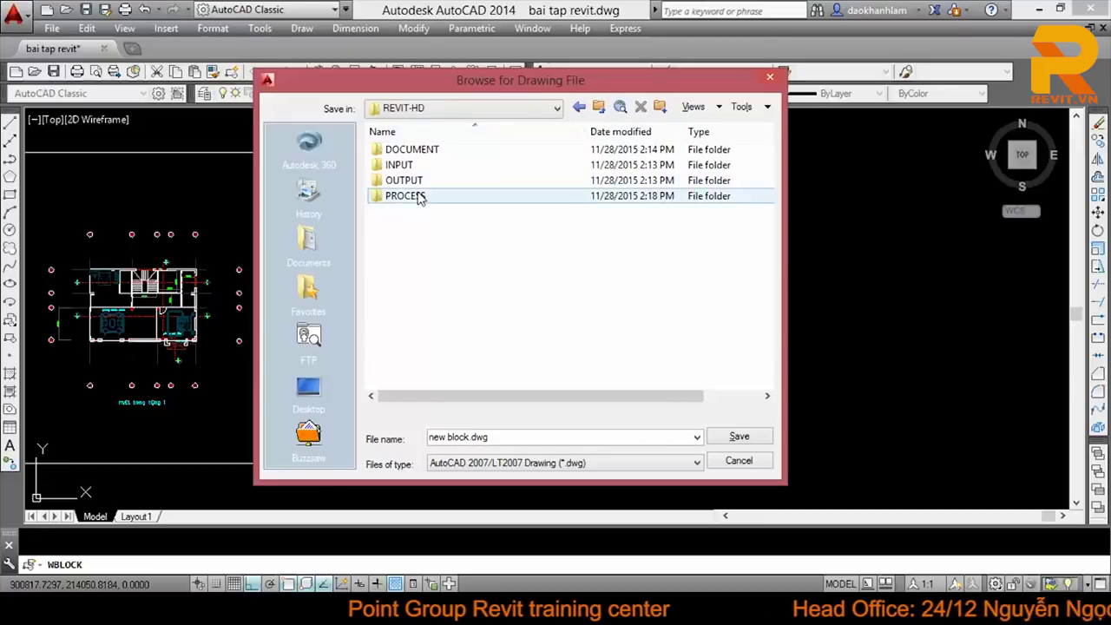
{"action": "double_click", "coordinate": [421, 196]}
{"action": "double_click", "coordinate": [421, 147]}
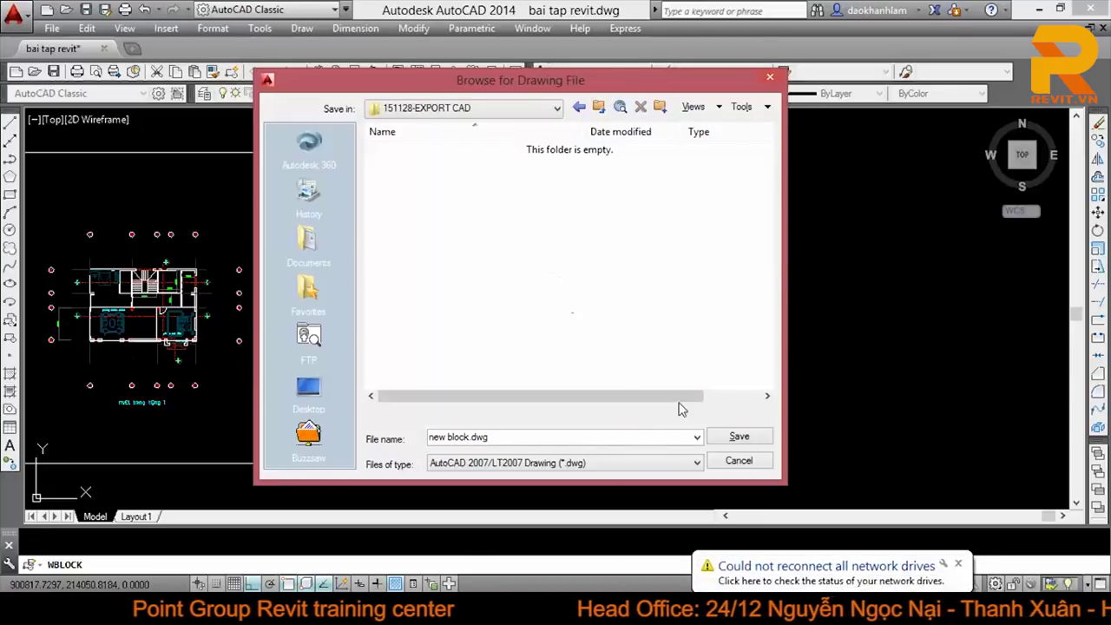
{"action": "left_click", "coordinate": [734, 440]}
{"action": "type", "text": "MBT1"}
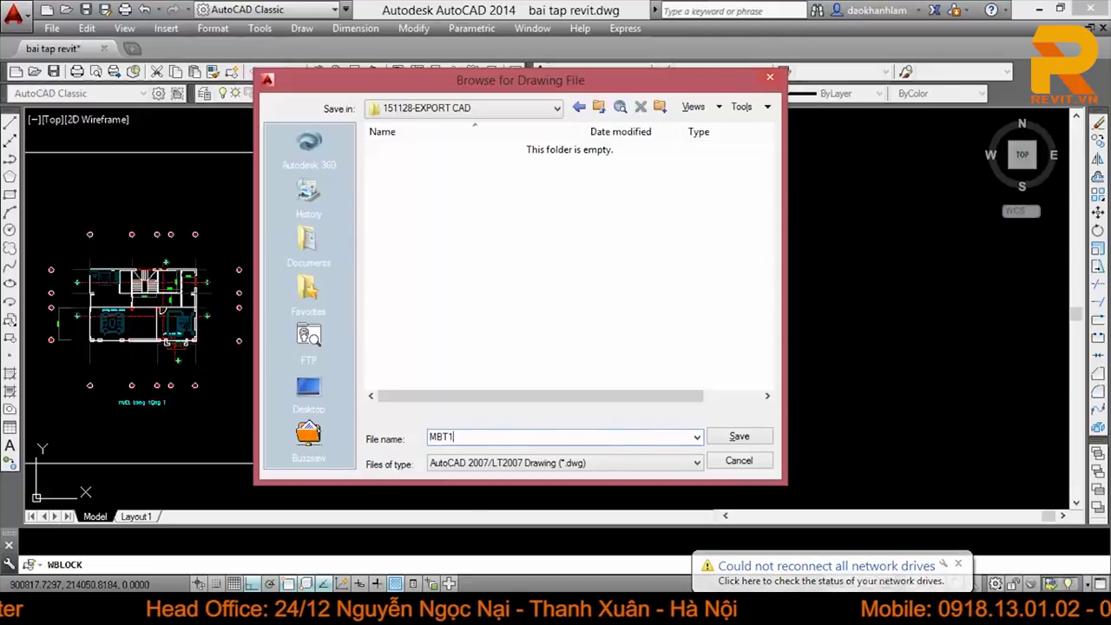
{"action": "left_click", "coordinate": [739, 439]}
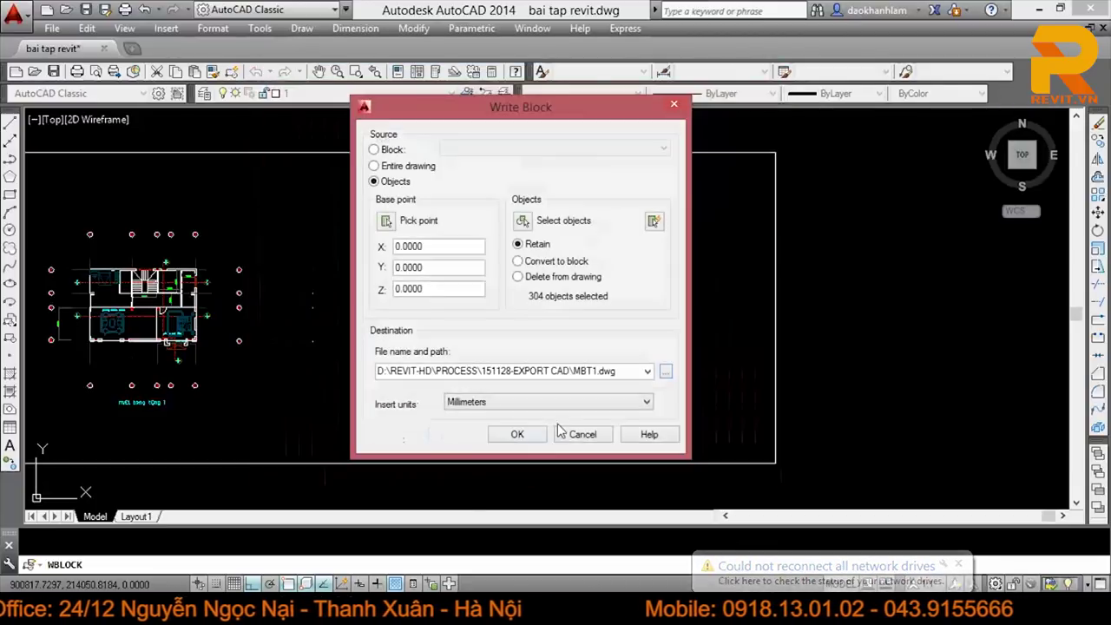
Step: Write out MBT1.dwg, then window-select the whole central floor plan
{"action": "left_click", "coordinate": [512, 437]}
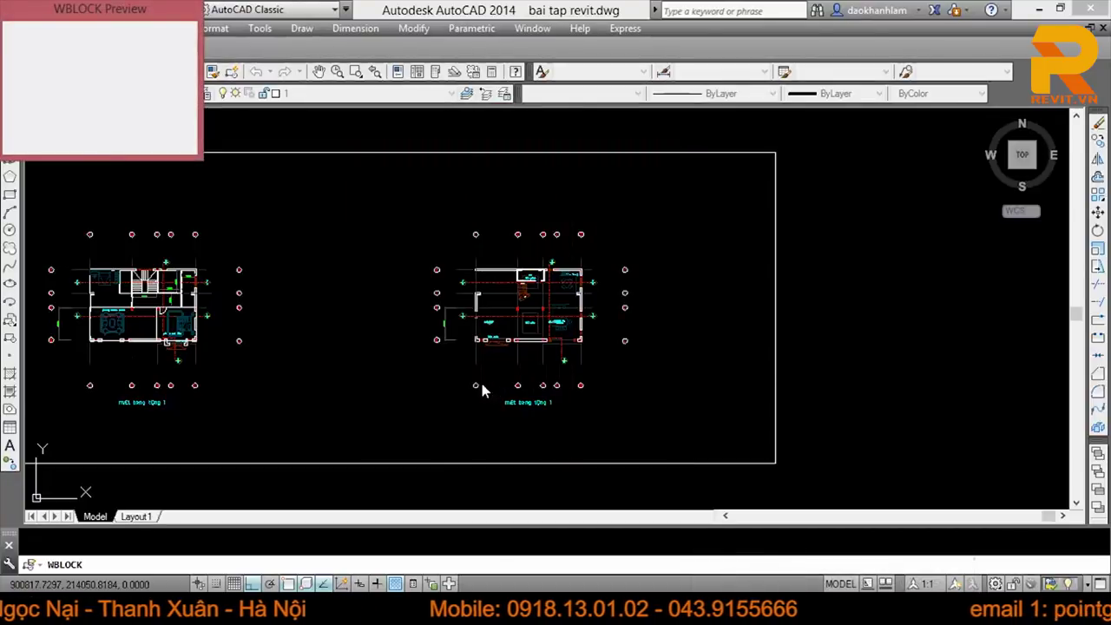
{"action": "scroll", "coordinate": [521, 329], "scroll_direction": "up", "scroll_amount": 3}
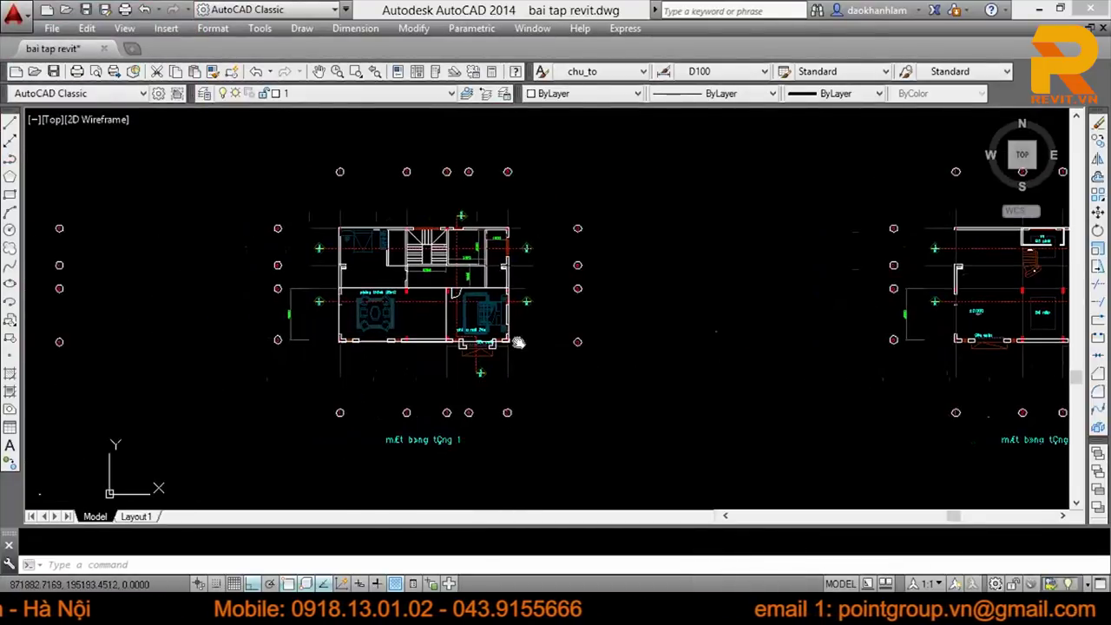
{"action": "scroll", "coordinate": [555, 356], "scroll_direction": "up", "scroll_amount": 2}
{"action": "scroll", "coordinate": [492, 289], "scroll_direction": "up", "scroll_amount": 1}
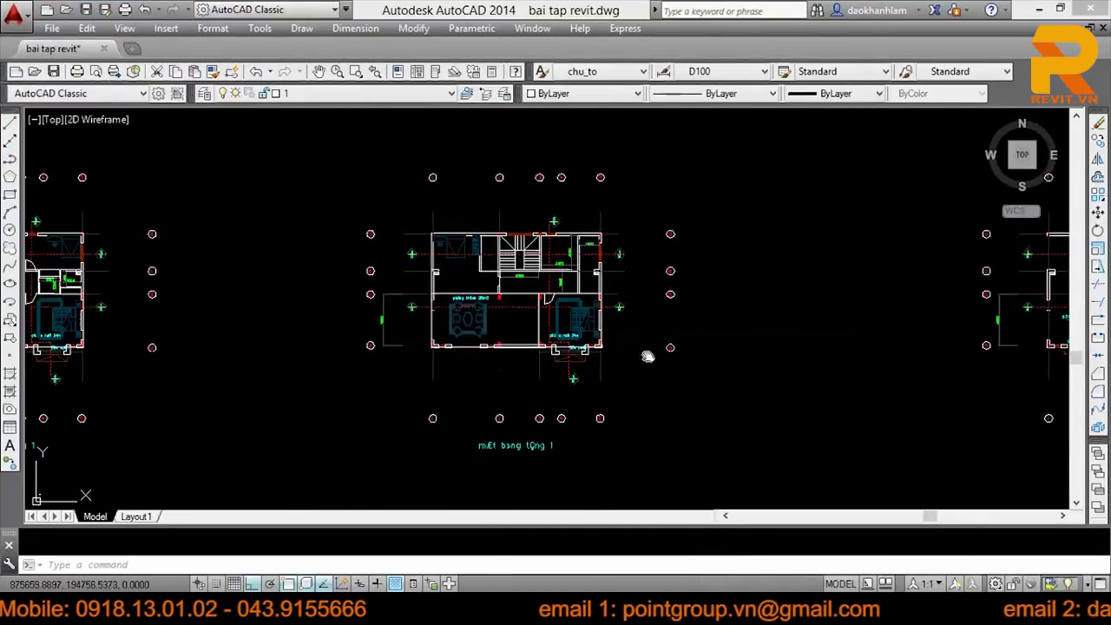
{"action": "scroll", "coordinate": [660, 403], "scroll_direction": "down", "scroll_amount": 1}
{"action": "left_click", "coordinate": [720, 452]}
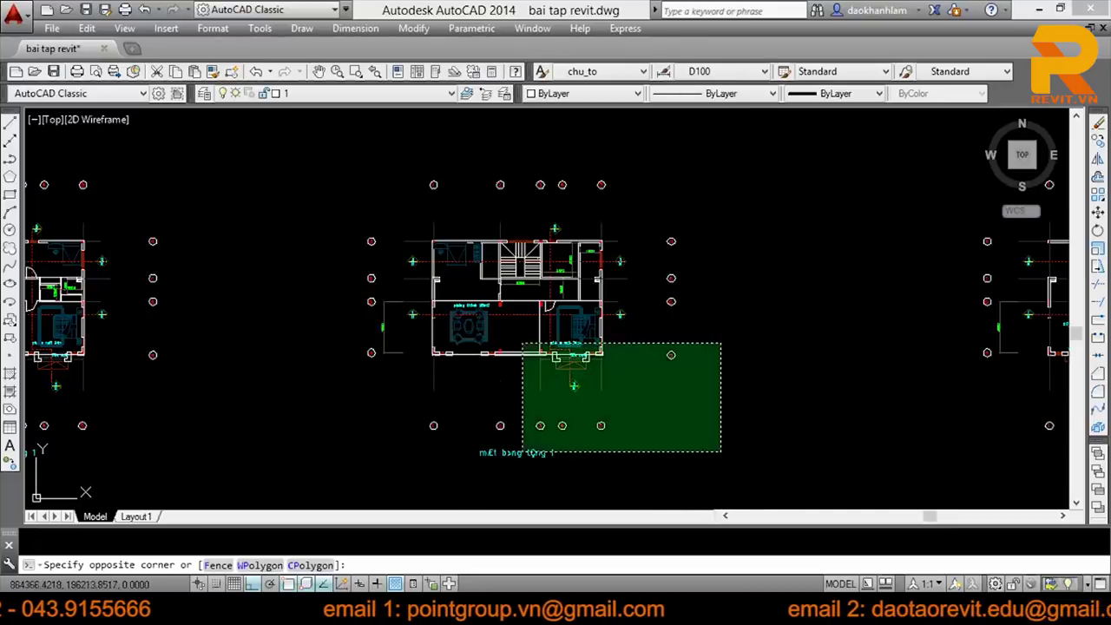
{"action": "left_click", "coordinate": [319, 156]}
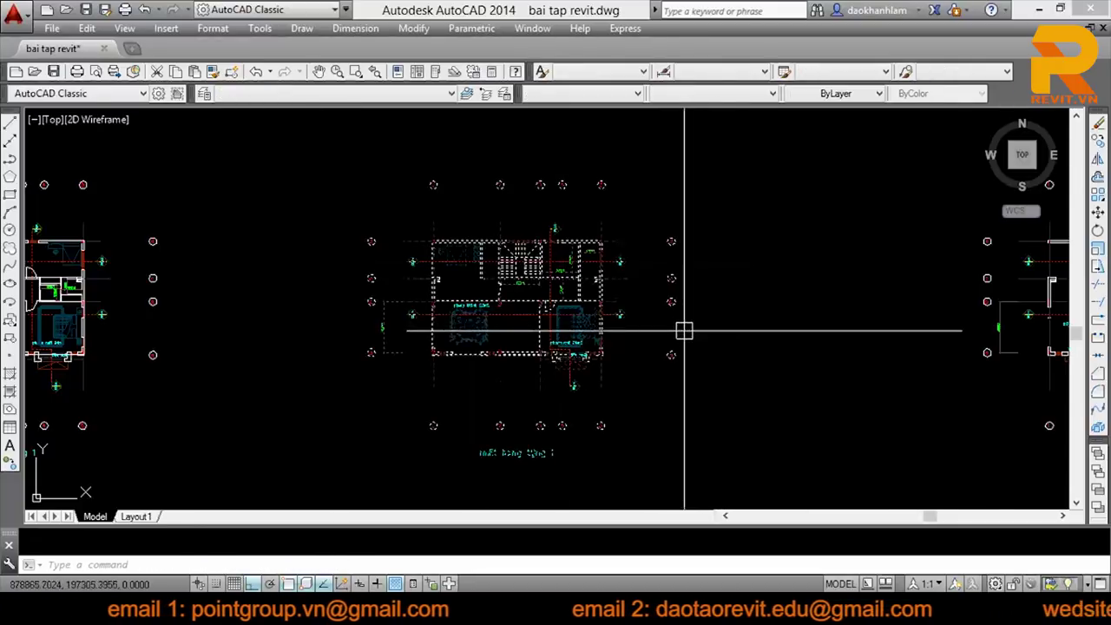
{"action": "middle_click_drag", "start_coordinate": [711, 331], "coordinate": [665, 322]}
{"action": "key", "text": "Escape"}
{"action": "left_click", "coordinate": [676, 432]}
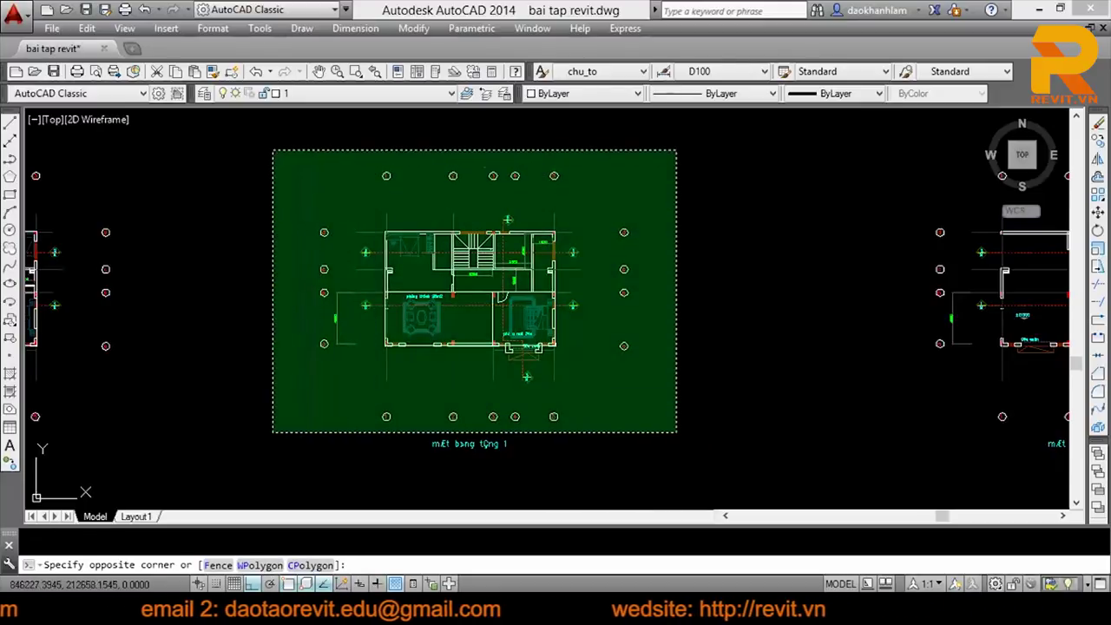
{"action": "left_click", "coordinate": [278, 137]}
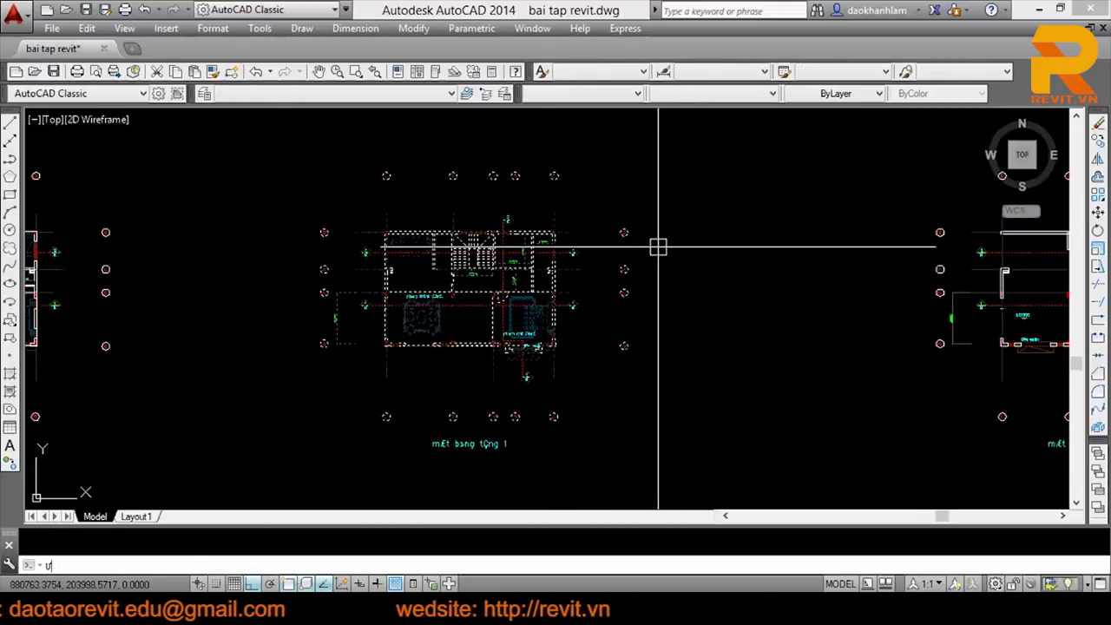
Step: Export the central plan as MBT2.dwg with Millimeters insert units
{"action": "key", "text": "Return"}
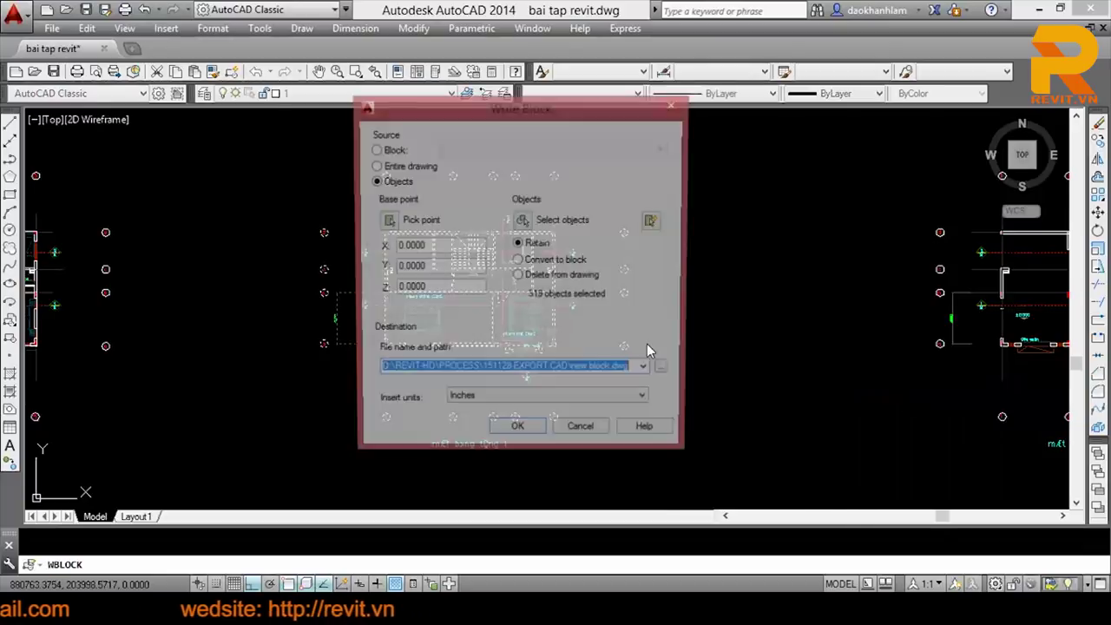
{"action": "left_click", "coordinate": [663, 373]}
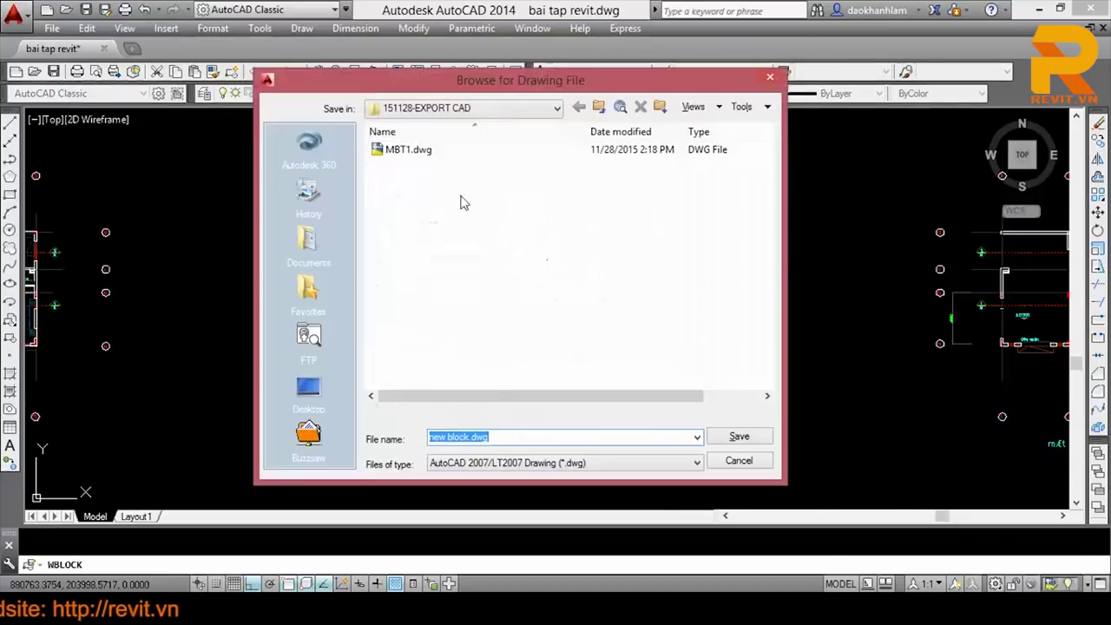
{"action": "type", "text": "MBT"}
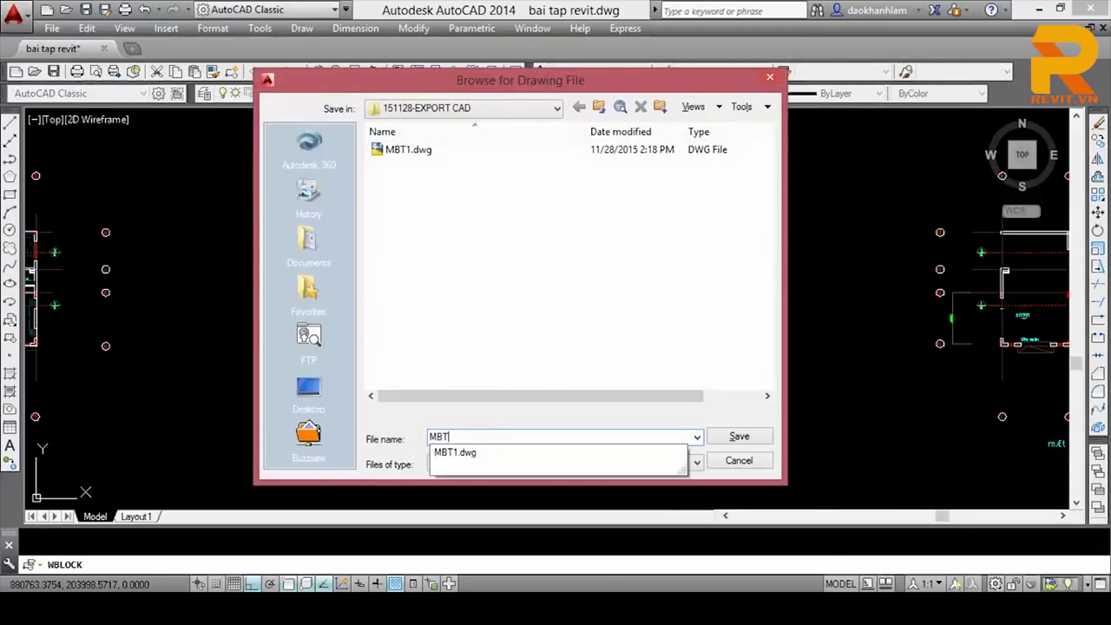
{"action": "type", "text": "2"}
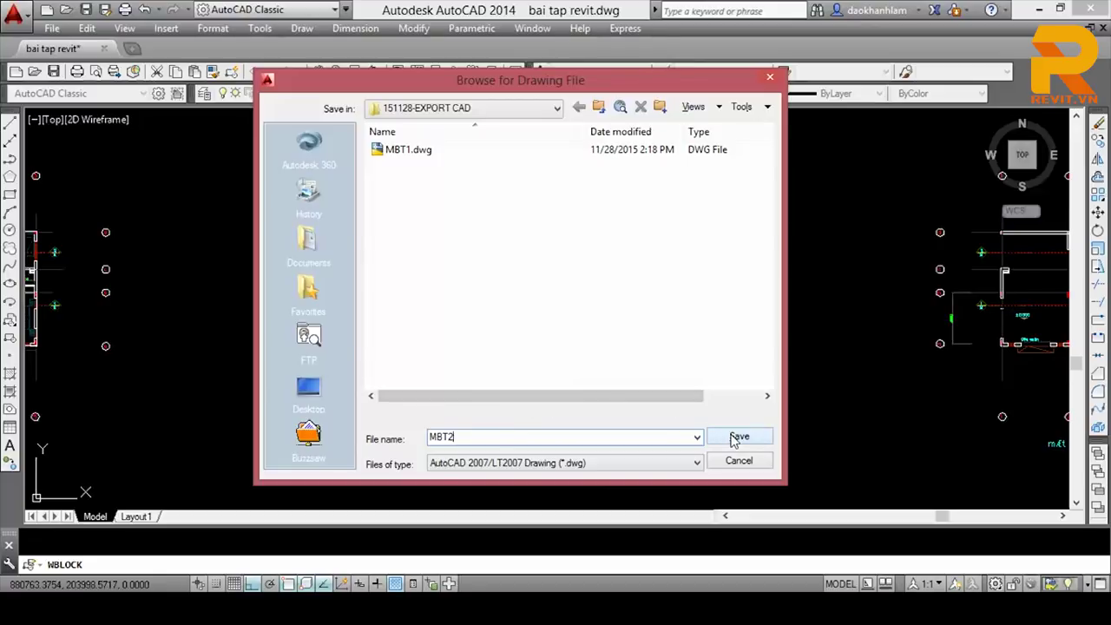
{"action": "left_click", "coordinate": [731, 436]}
{"action": "left_click", "coordinate": [646, 401]}
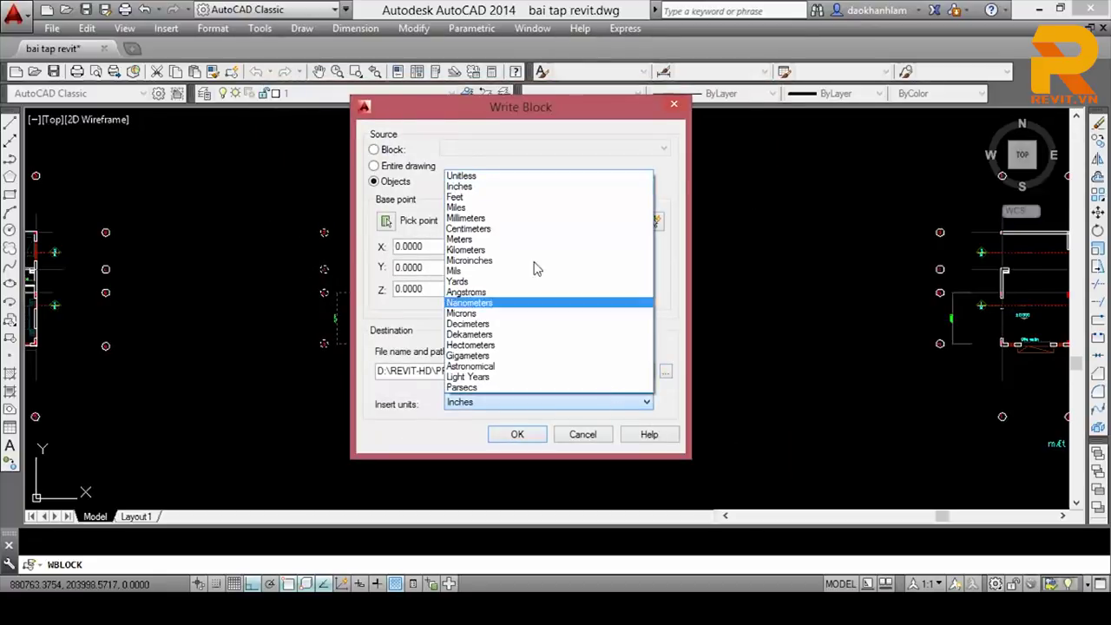
{"action": "left_click", "coordinate": [510, 218]}
{"action": "left_click", "coordinate": [518, 435]}
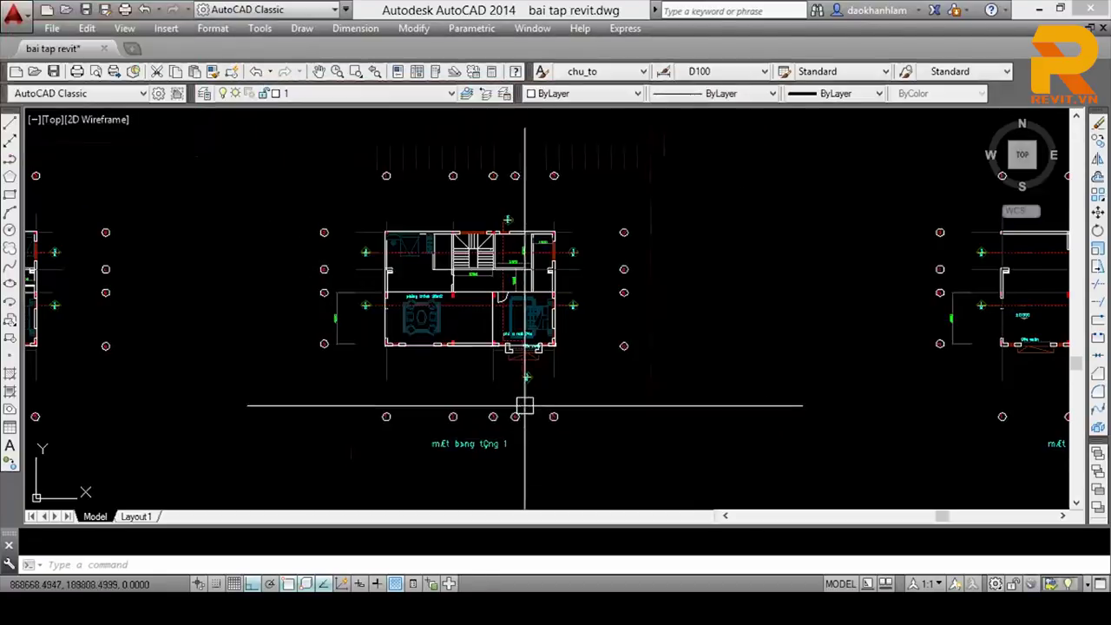
Step: Pan across the drawing and window-select the next floor plan
{"action": "scroll", "coordinate": [619, 369], "scroll_direction": "up", "scroll_amount": 6}
{"action": "scroll", "coordinate": [677, 377], "scroll_direction": "down", "scroll_amount": 2}
{"action": "middle_click_drag", "start_coordinate": [672, 385], "coordinate": [730, 449]}
{"action": "left_click", "coordinate": [729, 449]}
{"action": "left_click", "coordinate": [347, 199]}
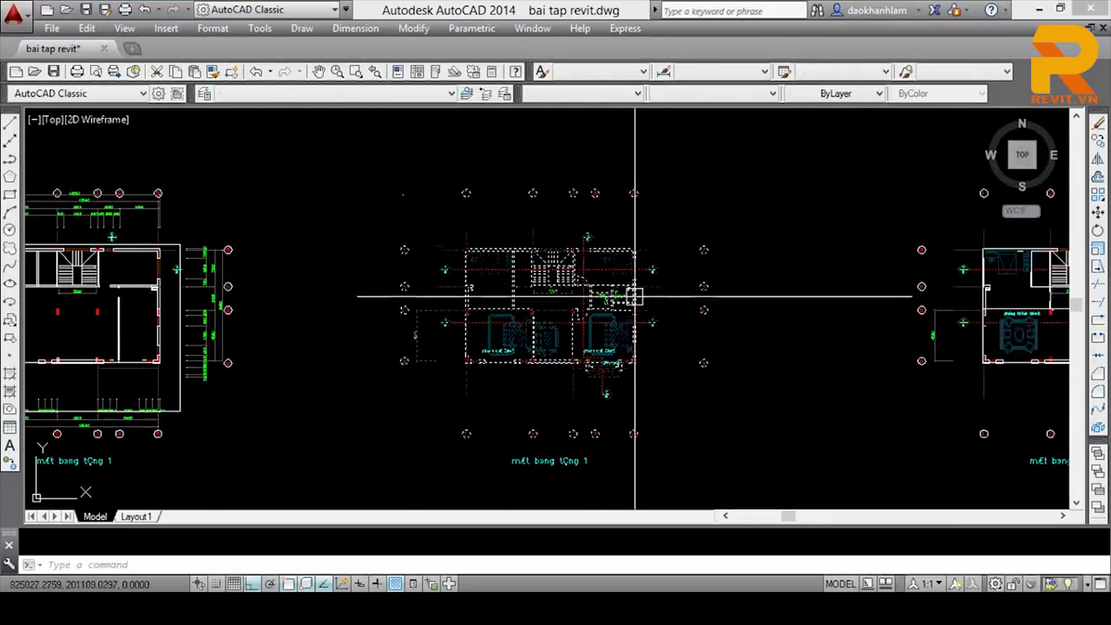
Step: Export the selected plan with WBLOCK as MBT3.dwg in Millimeters
{"action": "type", "text": "w"}
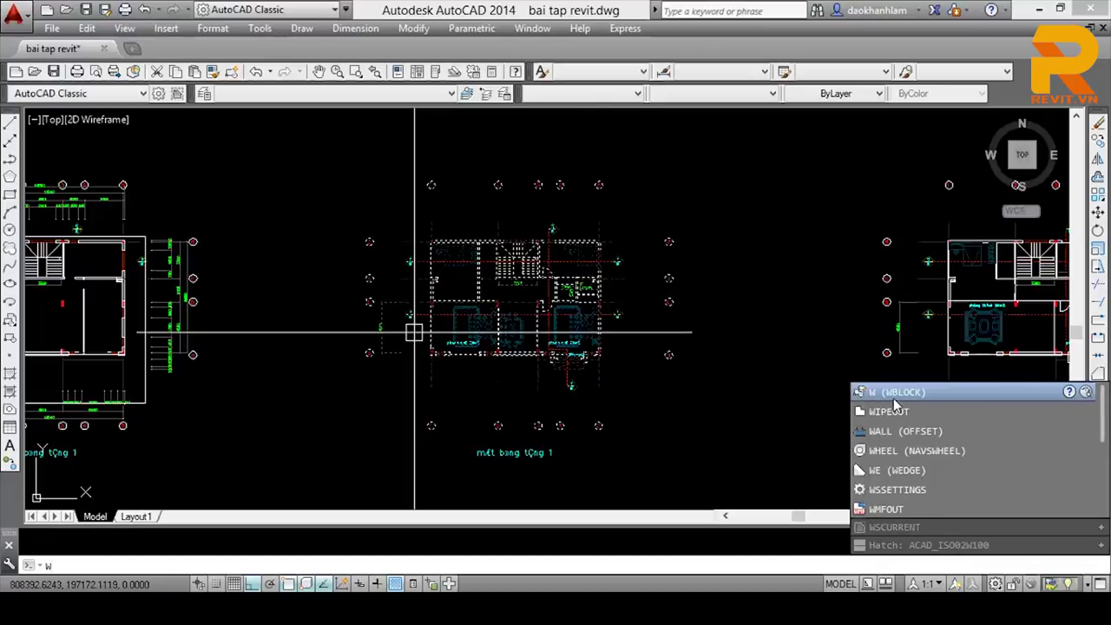
{"action": "key", "text": "Return"}
{"action": "left_click", "coordinate": [666, 373]}
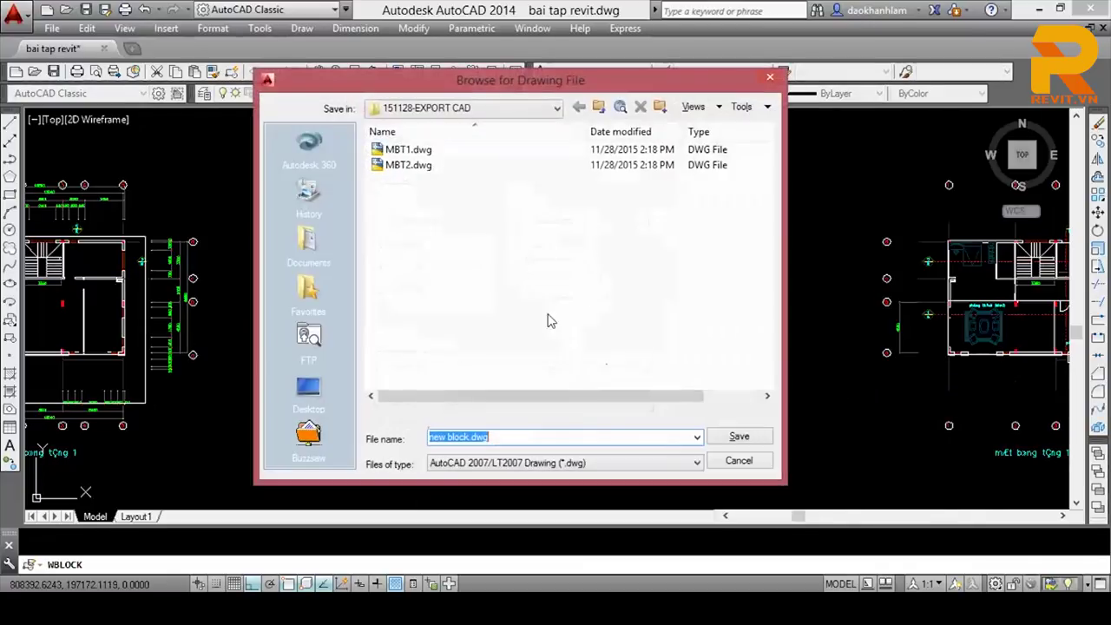
{"action": "type", "text": "MBT"}
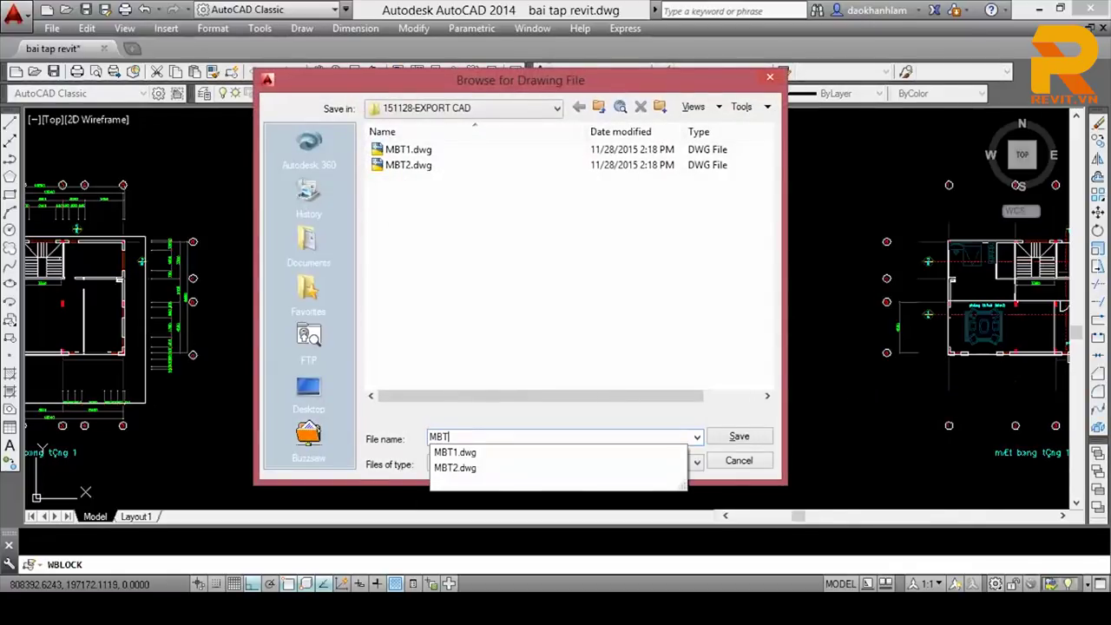
{"action": "type", "text": "3"}
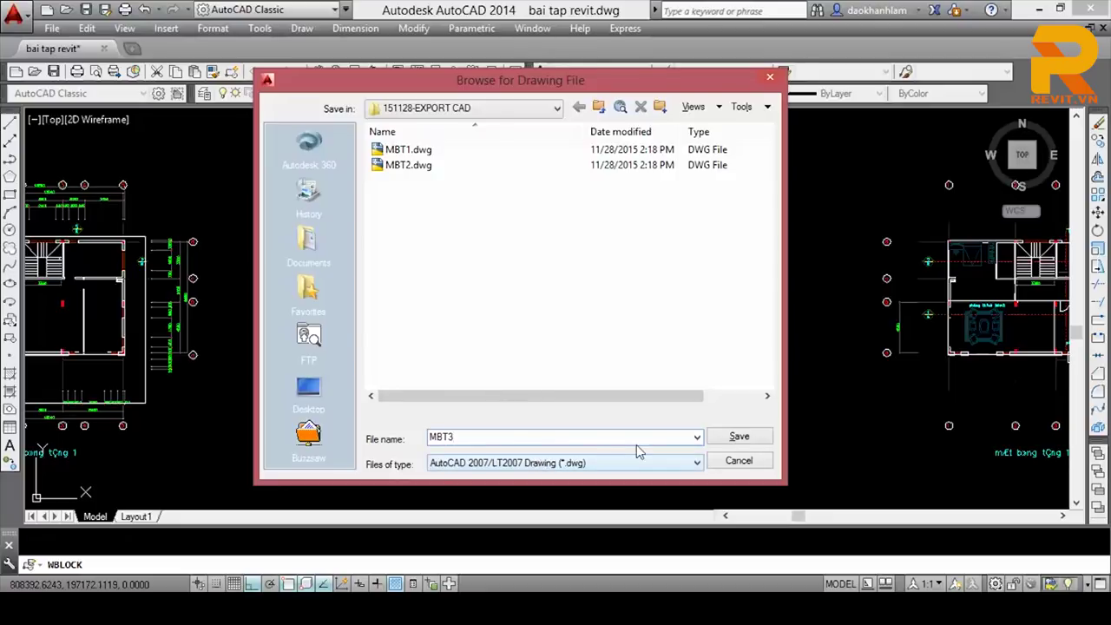
{"action": "left_click", "coordinate": [738, 435]}
{"action": "left_click", "coordinate": [521, 406]}
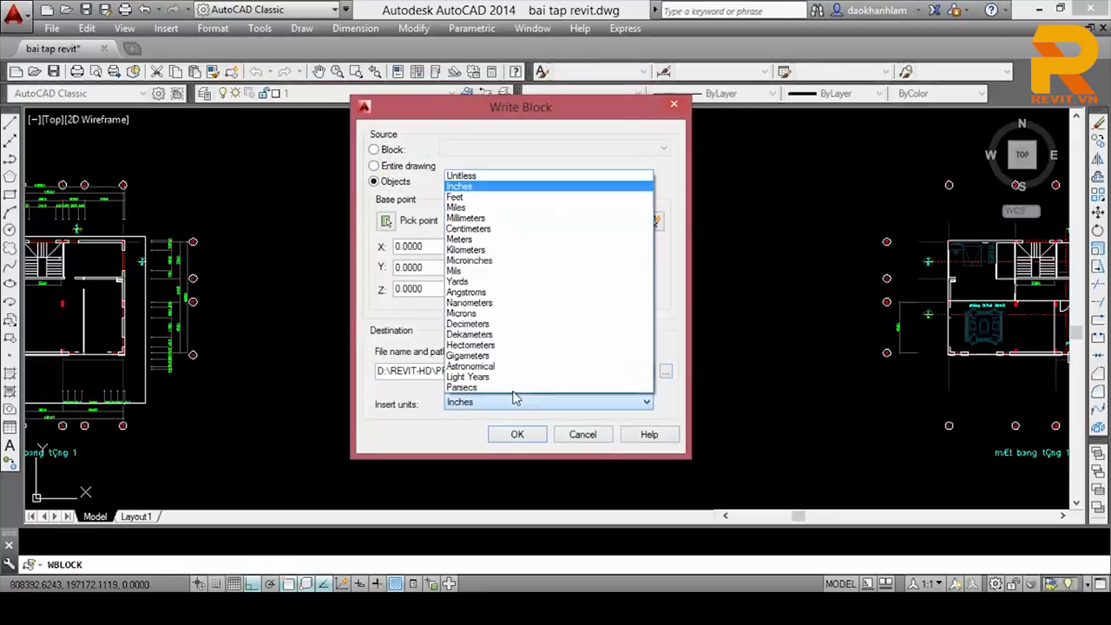
{"action": "left_click", "coordinate": [517, 225]}
{"action": "left_click", "coordinate": [515, 435]}
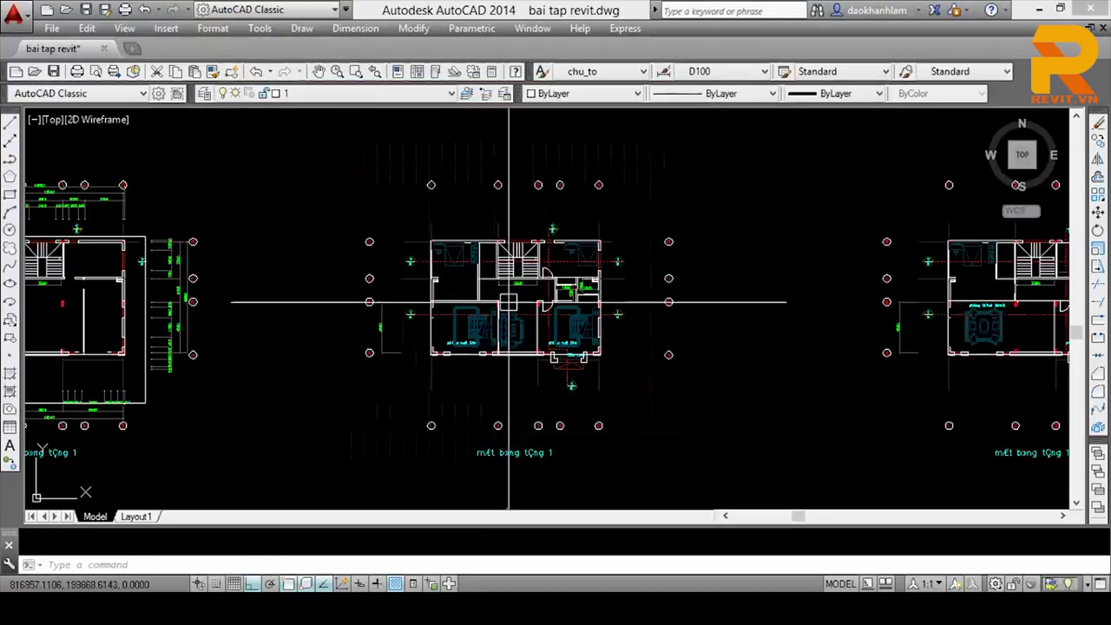
Step: Minimize AutoCAD and refresh the Windows desktop
{"action": "scroll", "coordinate": [519, 325], "scroll_direction": "down", "scroll_amount": 5}
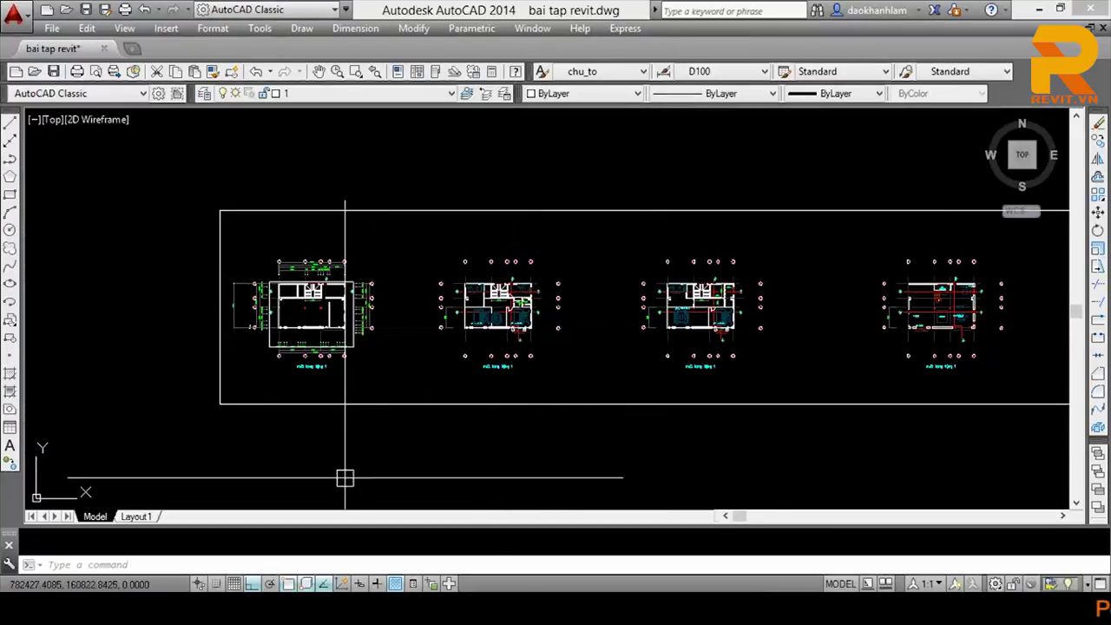
{"action": "left_click", "coordinate": [1039, 14]}
{"action": "right_click", "coordinate": [635, 227]}
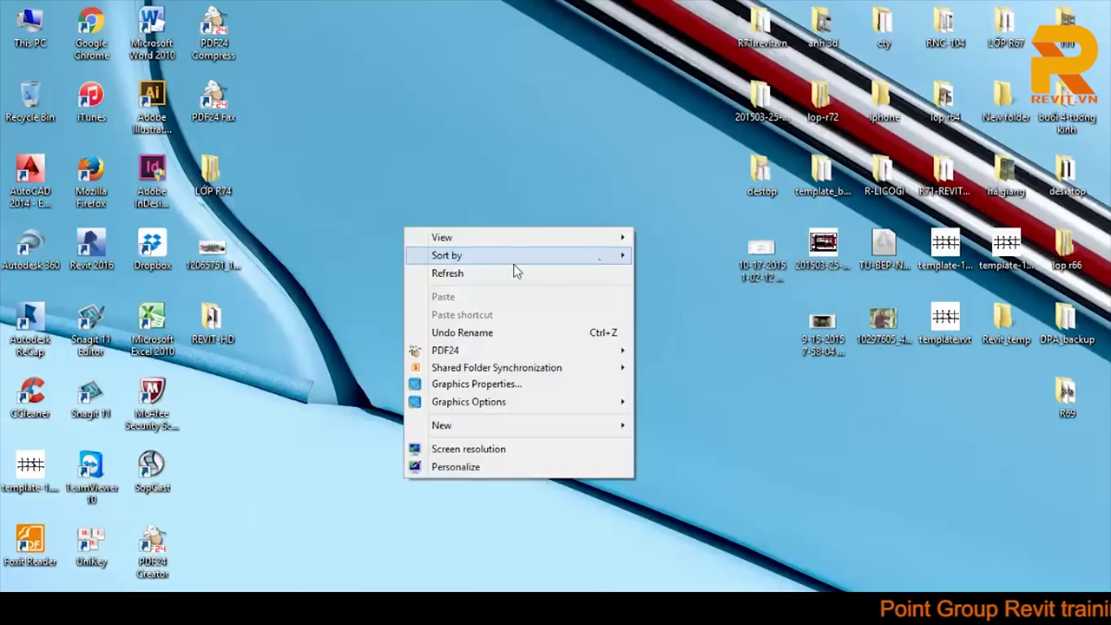
Step: Refresh the desktop while Revit 2016 loads to its Recent Files page
{"action": "left_click", "coordinate": [490, 274]}
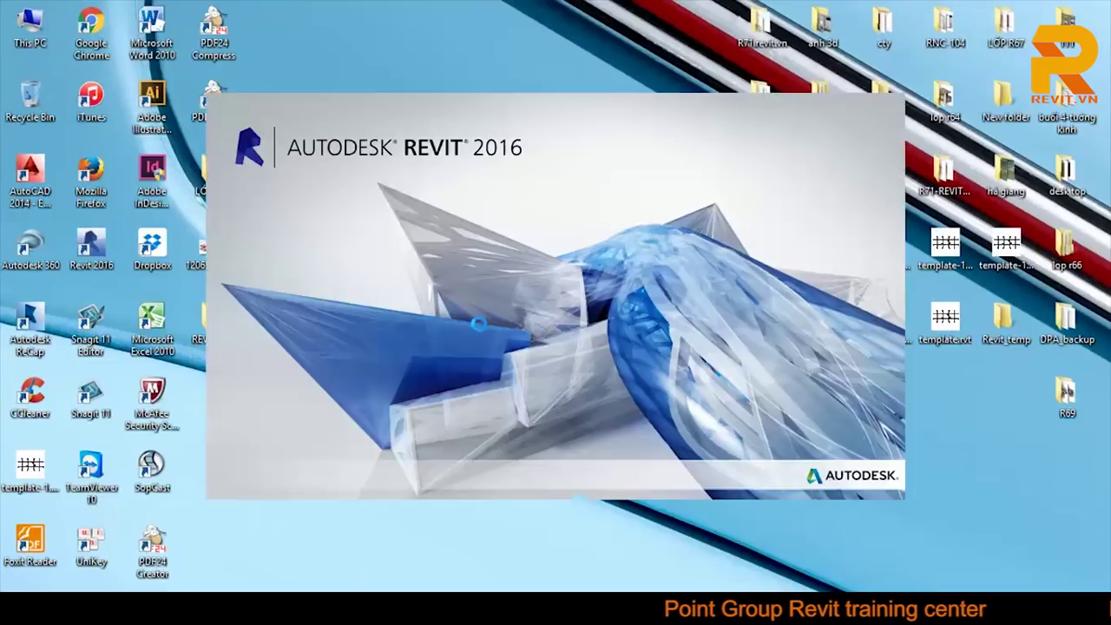
{"action": "right_click", "coordinate": [321, 56]}
{"action": "left_click", "coordinate": [473, 105]}
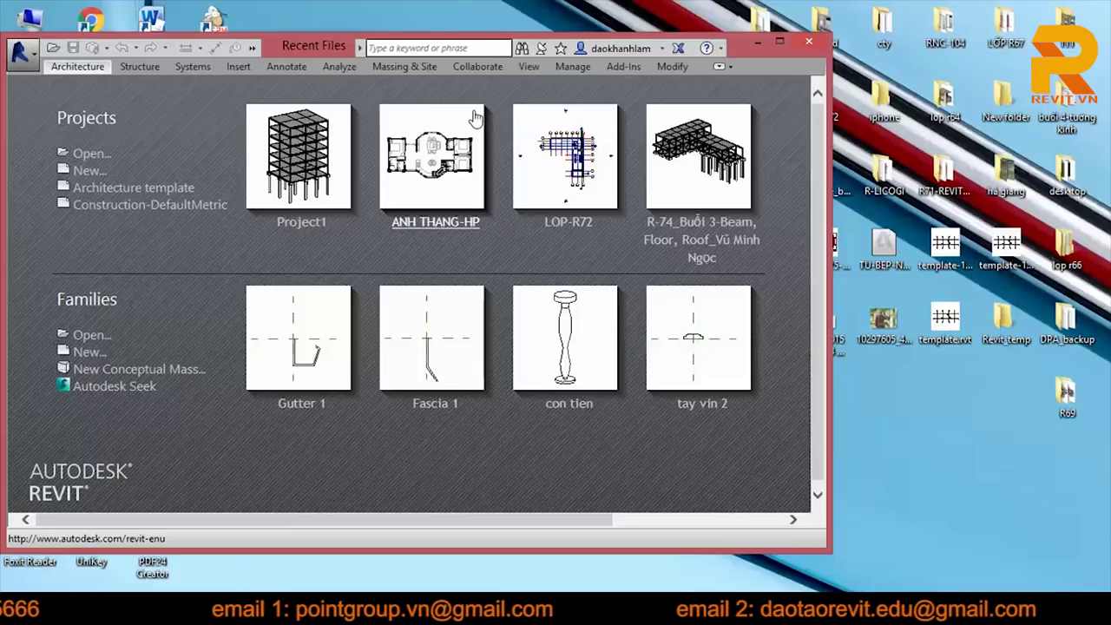
Step: Maximize Revit and start a new project from the Architecture template
{"action": "left_click", "coordinate": [779, 41]}
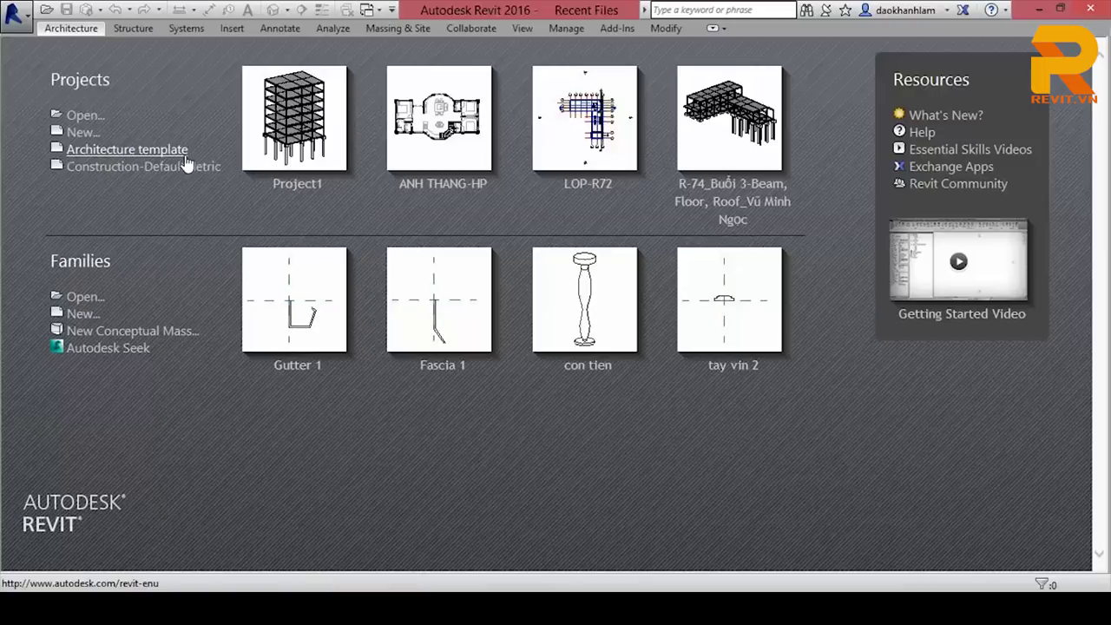
{"action": "left_click", "coordinate": [181, 157]}
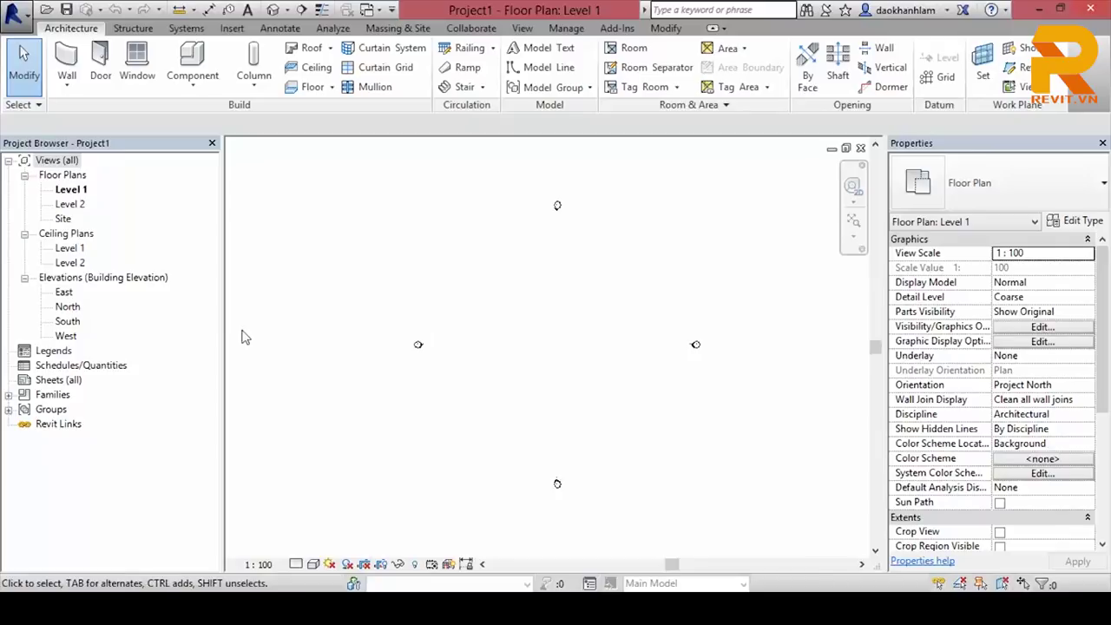
Step: Narrow the Project Browser and Properties panels and zoom toward the elevation markers
{"action": "left_click_drag", "start_coordinate": [223, 311], "coordinate": [186, 311]}
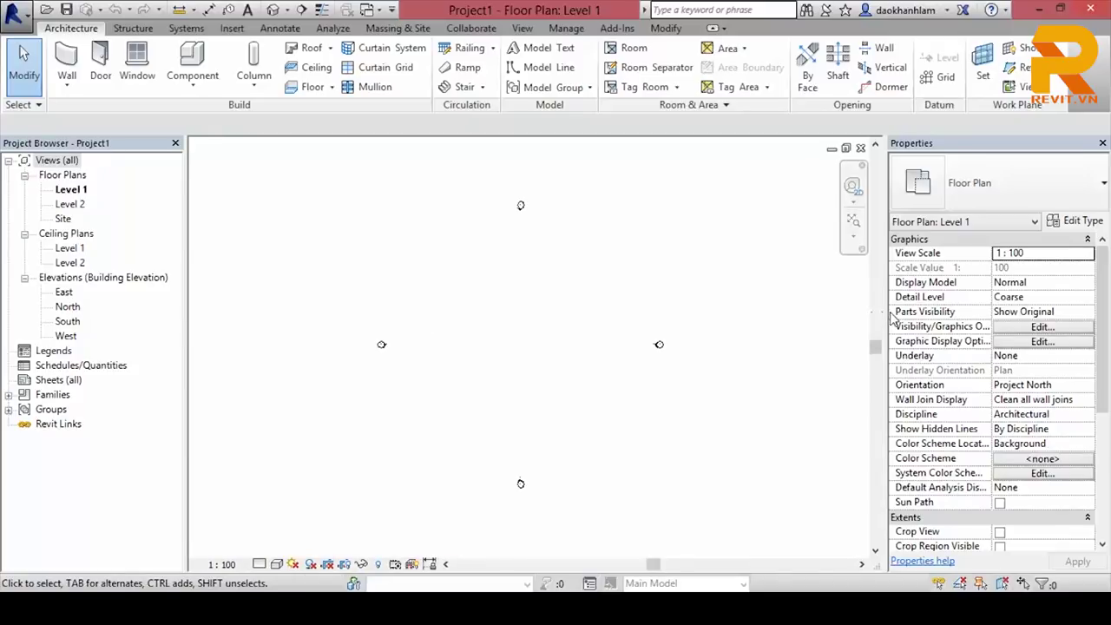
{"action": "left_click_drag", "start_coordinate": [885, 311], "coordinate": [931, 311]}
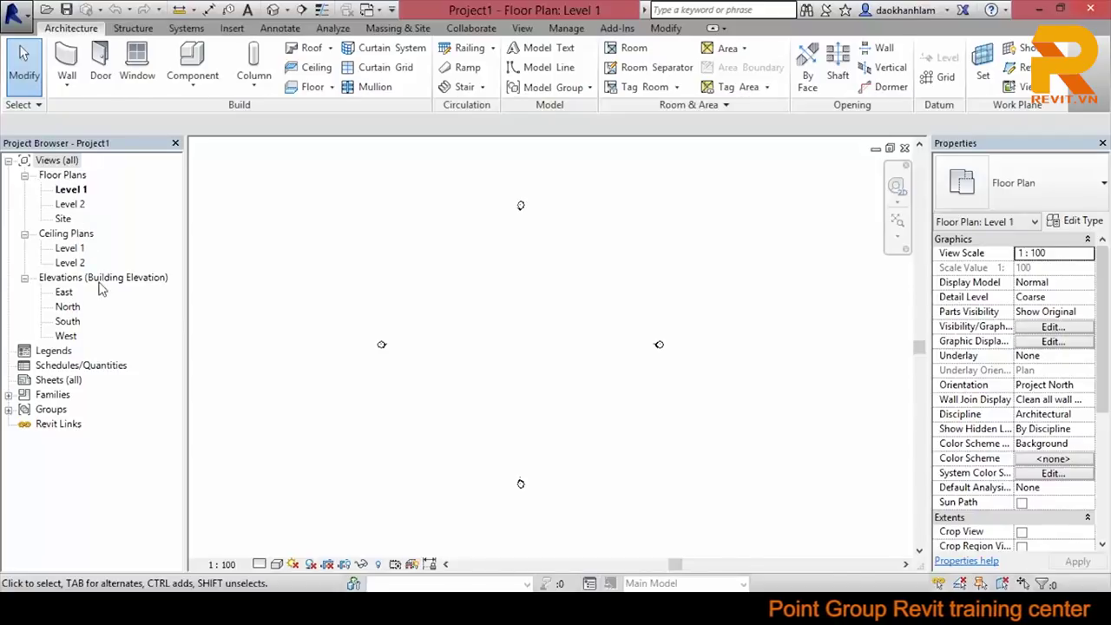
{"action": "middle_click_drag", "start_coordinate": [513, 326], "coordinate": [550, 303]}
{"action": "scroll", "coordinate": [567, 211], "scroll_direction": "up", "scroll_amount": 1}
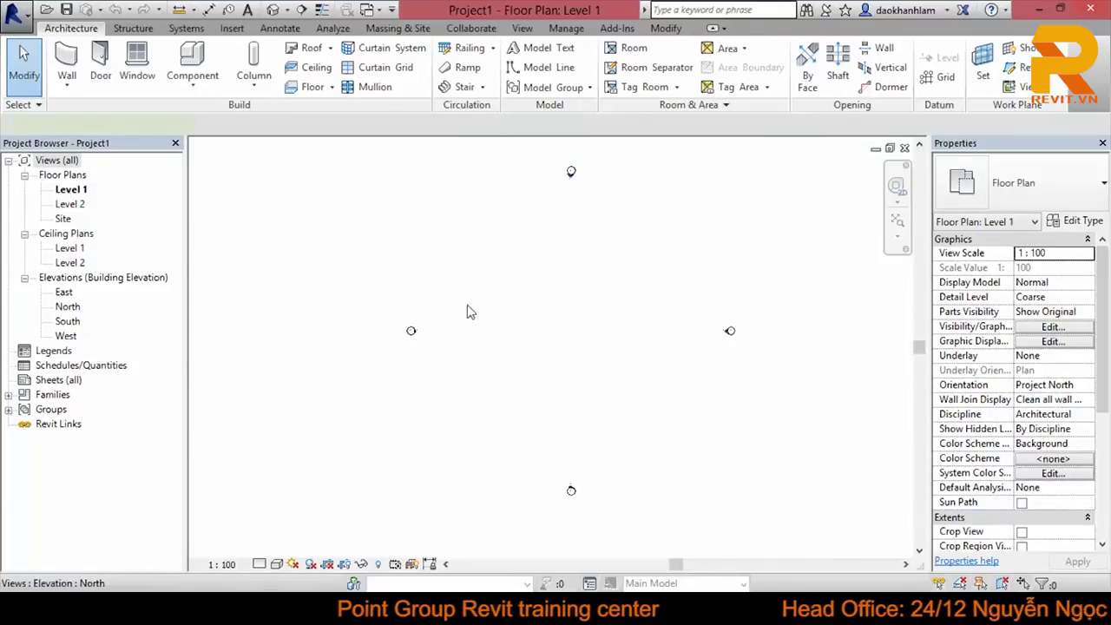
Step: Inspect the four elevation markers, then open the East elevation view
{"action": "left_click", "coordinate": [413, 331]}
{"action": "left_click", "coordinate": [575, 486]}
{"action": "left_click", "coordinate": [571, 490]}
{"action": "left_click", "coordinate": [730, 330]}
{"action": "left_click", "coordinate": [521, 271]}
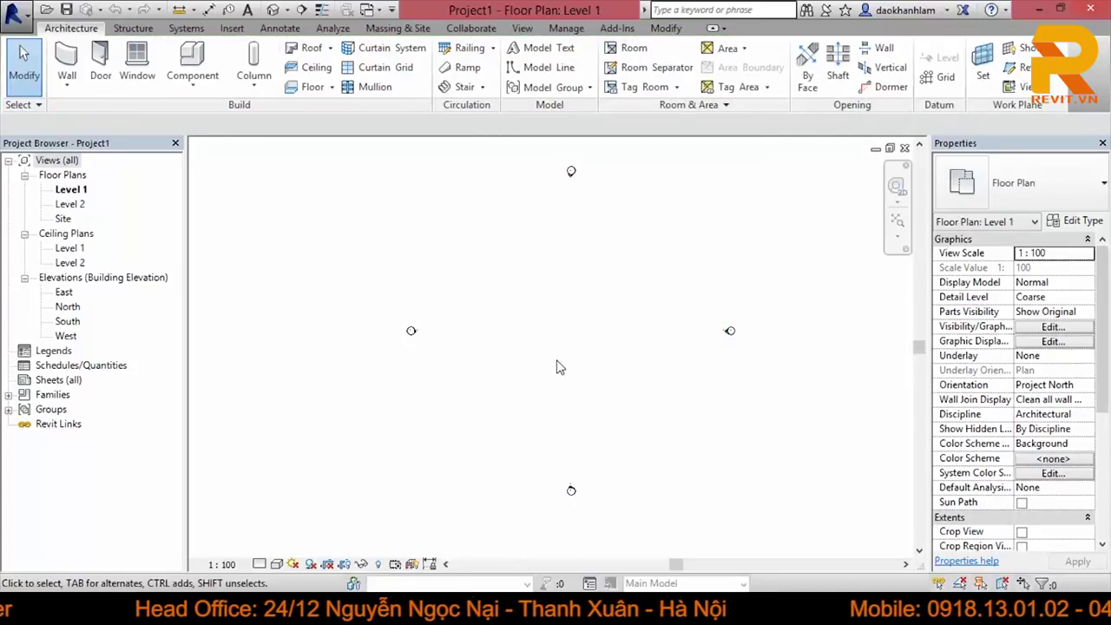
{"action": "middle_click_drag", "start_coordinate": [557, 367], "coordinate": [562, 377]}
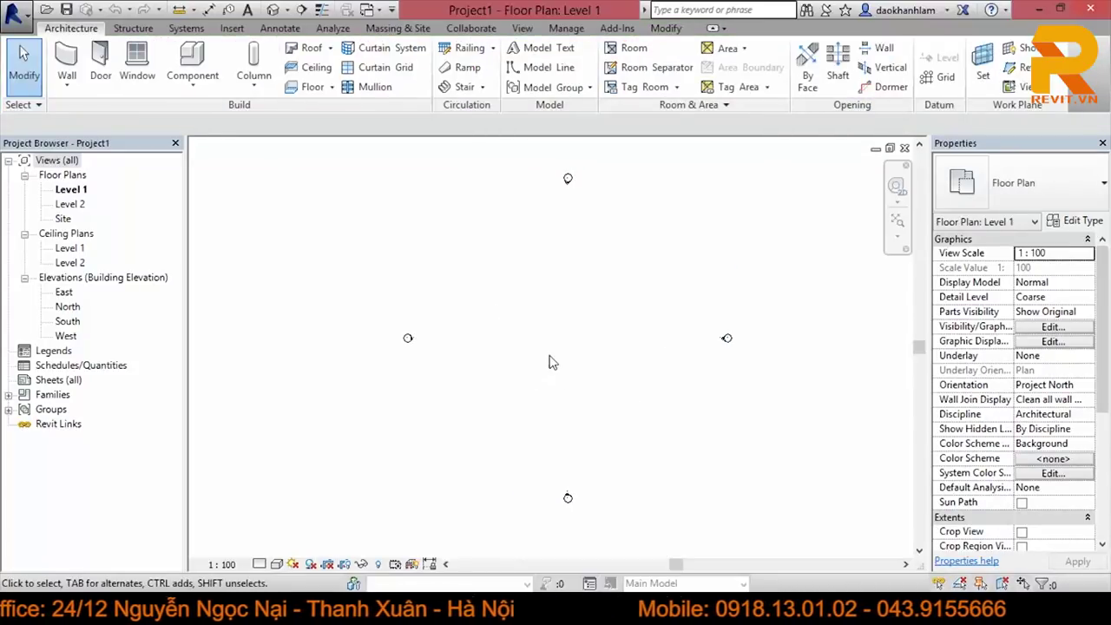
{"action": "double_click", "coordinate": [64, 292]}
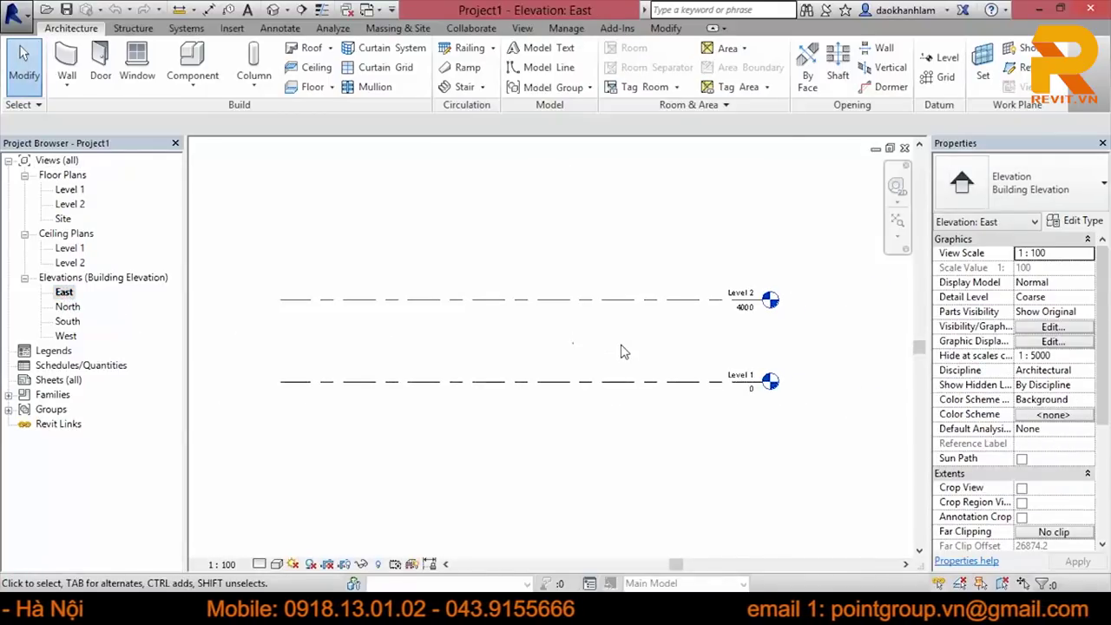
{"action": "scroll", "coordinate": [622, 352], "scroll_direction": "up", "scroll_amount": 1}
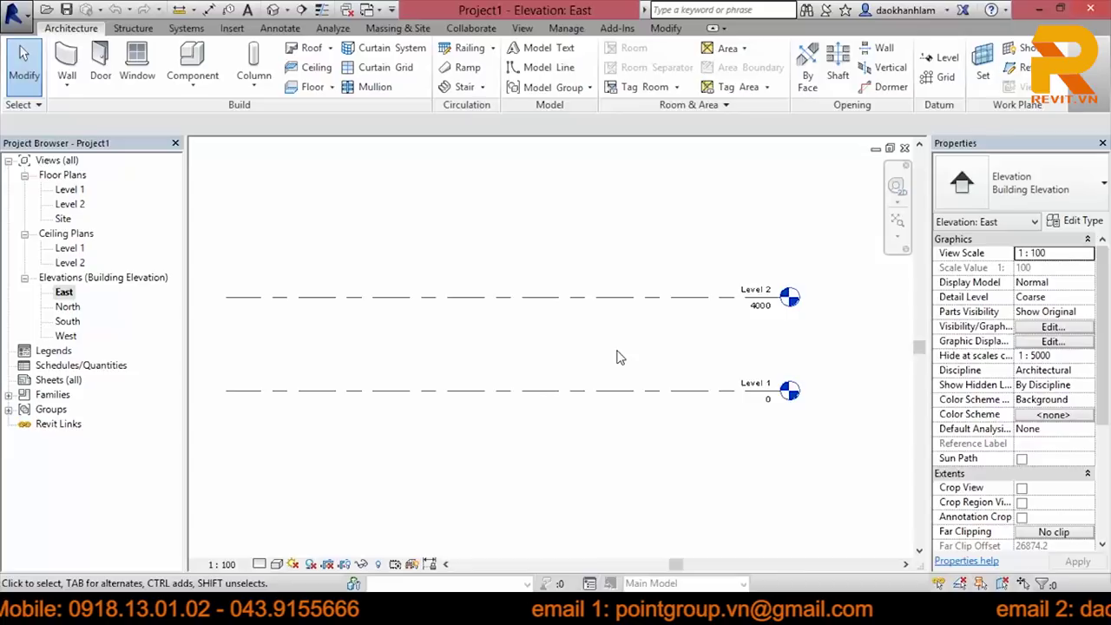
{"action": "scroll", "coordinate": [618, 357], "scroll_direction": "down", "scroll_amount": 1}
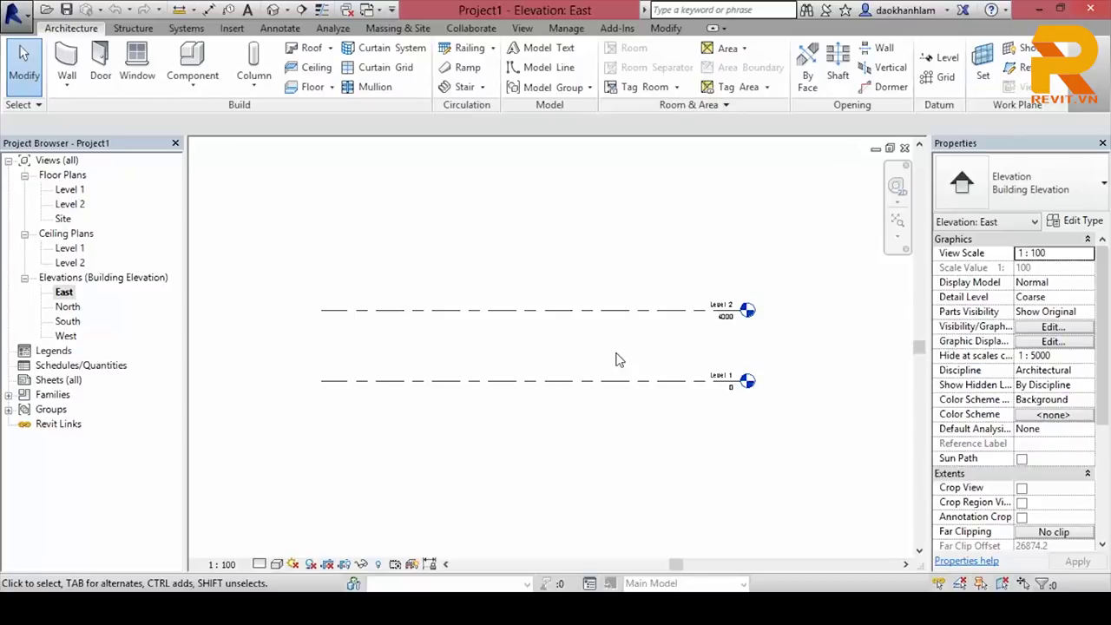
{"action": "scroll", "coordinate": [685, 342], "scroll_direction": "up", "scroll_amount": 2}
{"action": "scroll", "coordinate": [683, 377], "scroll_direction": "up", "scroll_amount": 2}
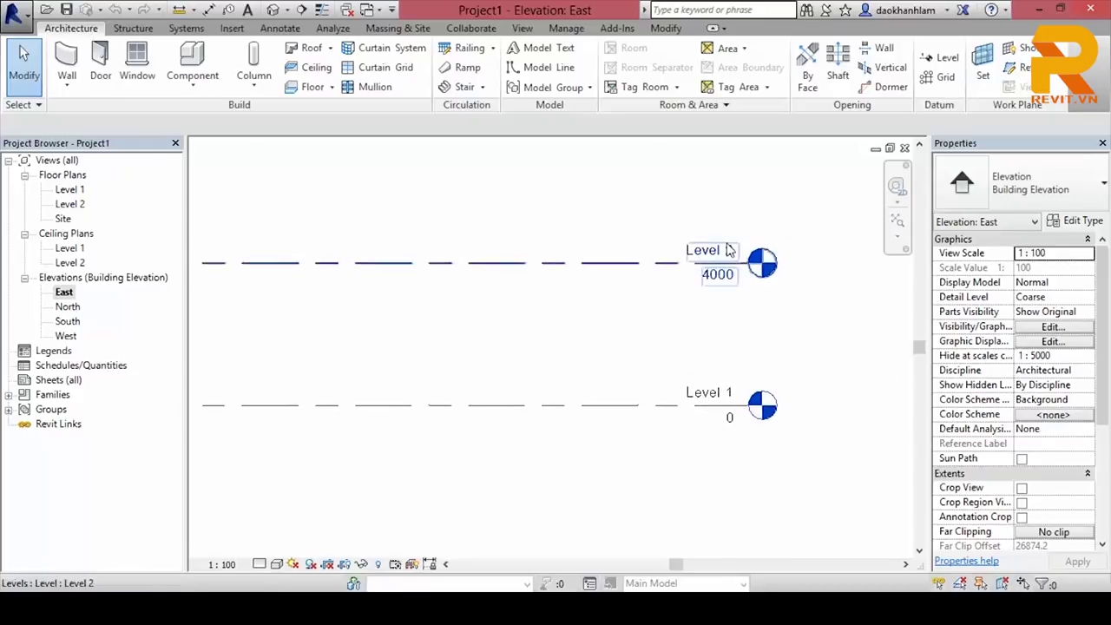
Step: Rename Level 1 to Tầng 1, renaming its matching views as well
{"action": "left_click", "coordinate": [752, 272]}
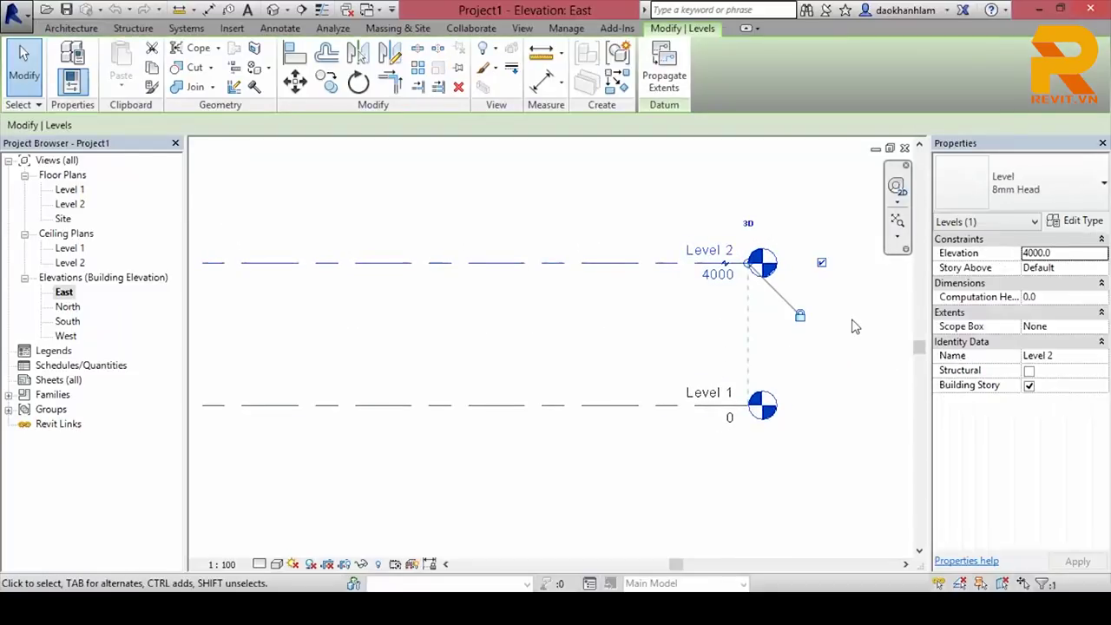
{"action": "left_click", "coordinate": [853, 327]}
{"action": "scroll", "coordinate": [782, 348], "scroll_direction": "up", "scroll_amount": 1}
{"action": "scroll", "coordinate": [729, 378], "scroll_direction": "up", "scroll_amount": 1}
{"action": "left_click", "coordinate": [712, 391]}
{"action": "scroll", "coordinate": [715, 390], "scroll_direction": "up", "scroll_amount": 1}
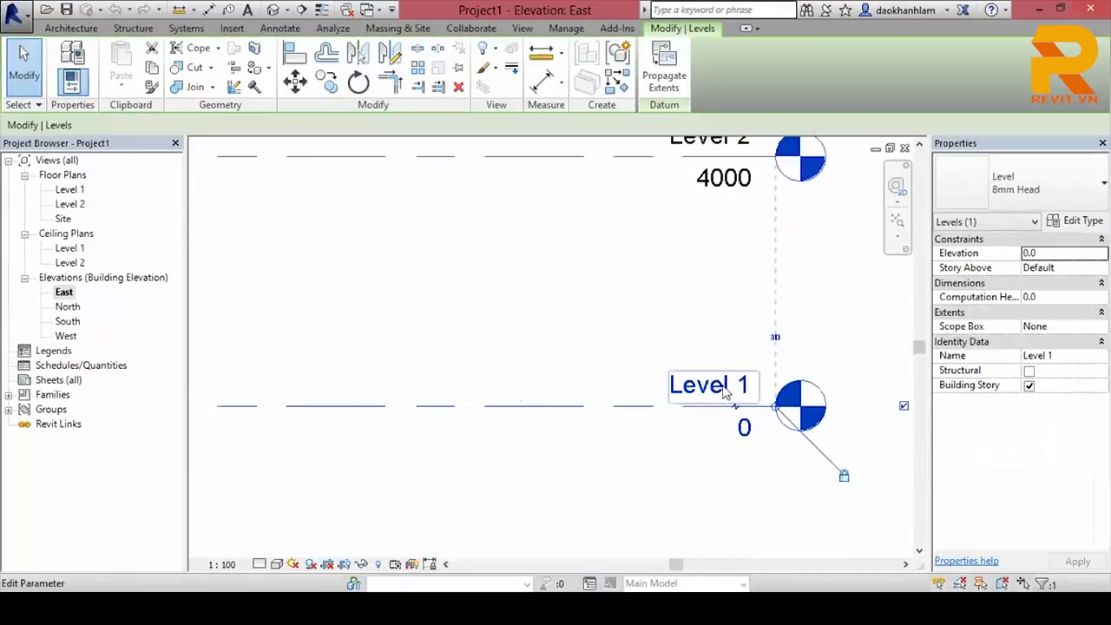
{"action": "scroll", "coordinate": [719, 392], "scroll_direction": "up", "scroll_amount": 1}
{"action": "left_click", "coordinate": [715, 391]}
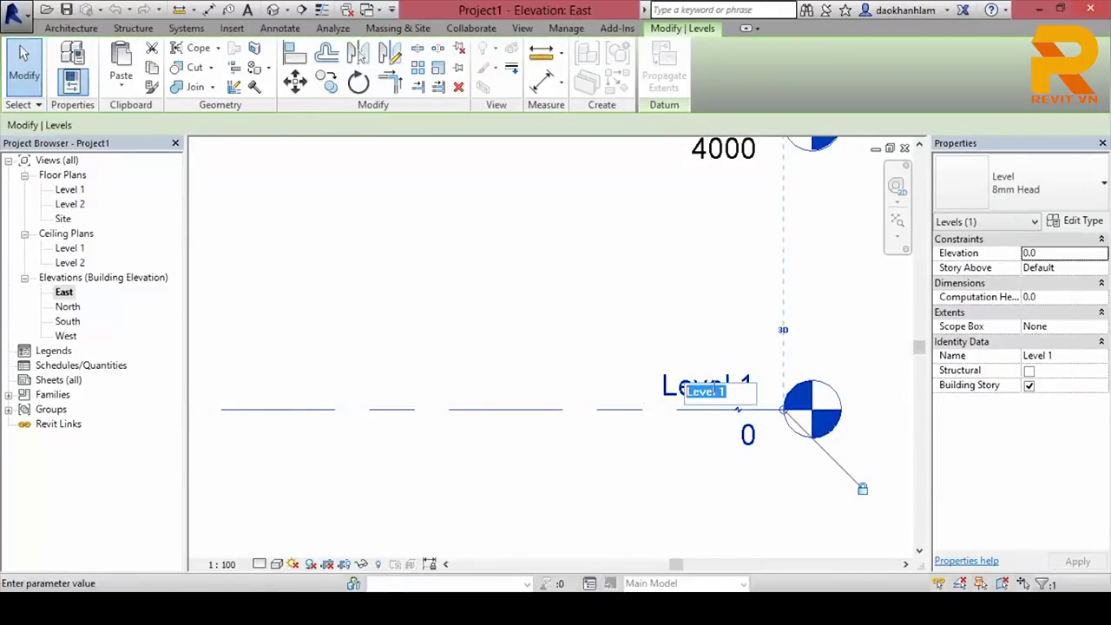
{"action": "left_click", "coordinate": [746, 391]}
{"action": "type", "text": "tâ"}
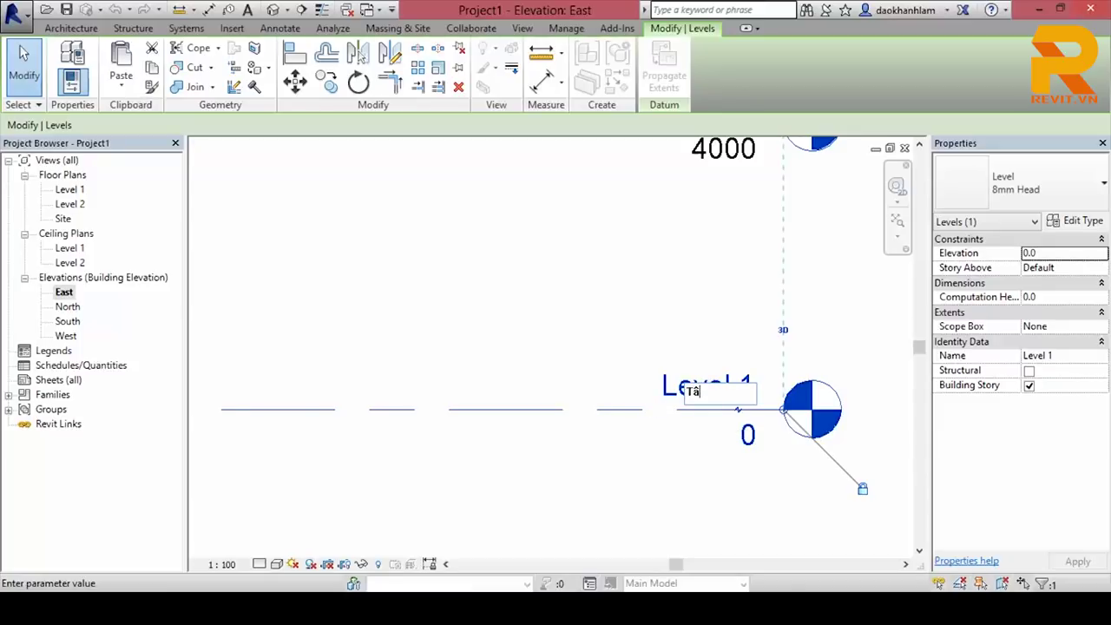
{"action": "type", "text": "ầng 1"}
{"action": "left_click", "coordinate": [607, 354]}
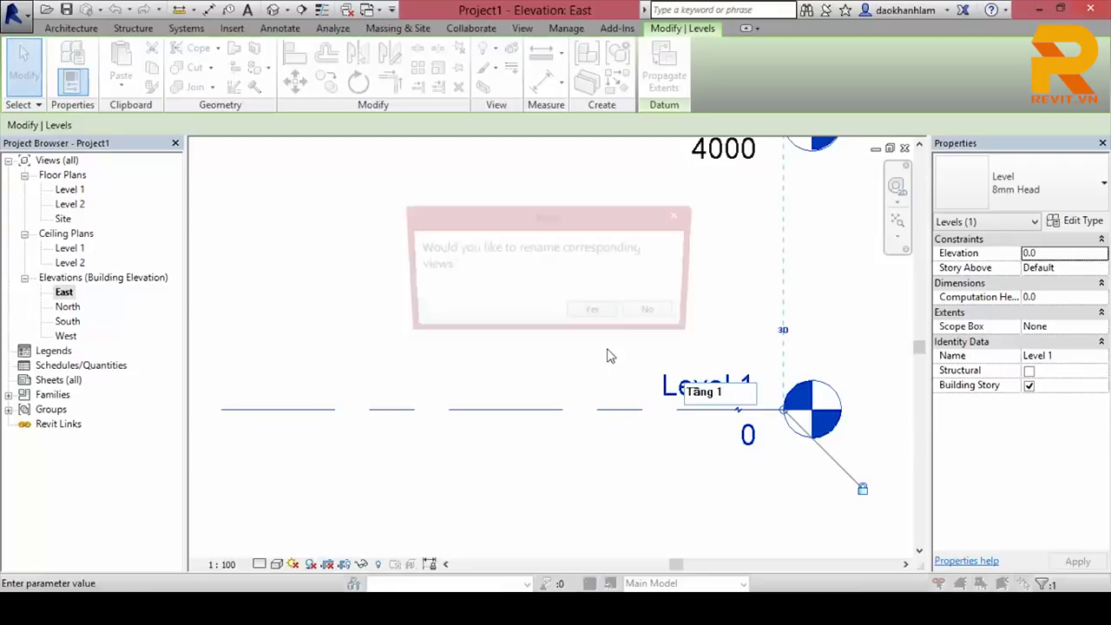
{"action": "left_click", "coordinate": [596, 315]}
{"action": "left_click", "coordinate": [631, 328]}
Step: Rename Level 2 to Tầng 2, renaming its matching views as well
{"action": "scroll", "coordinate": [631, 328], "scroll_direction": "up", "scroll_amount": 2}
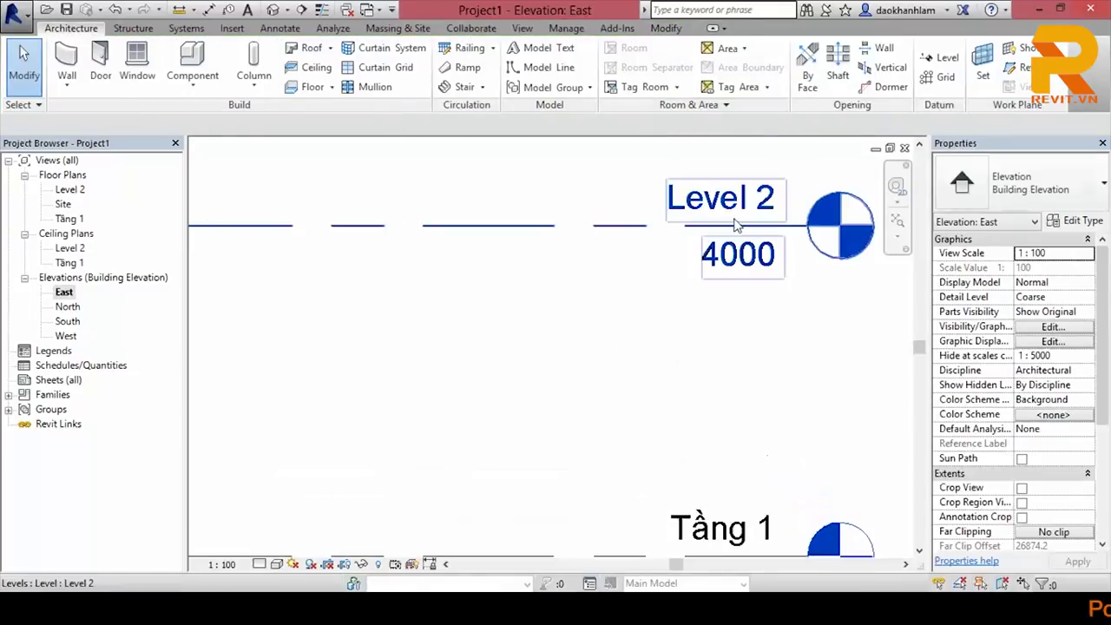
{"action": "double_click", "coordinate": [736, 209]}
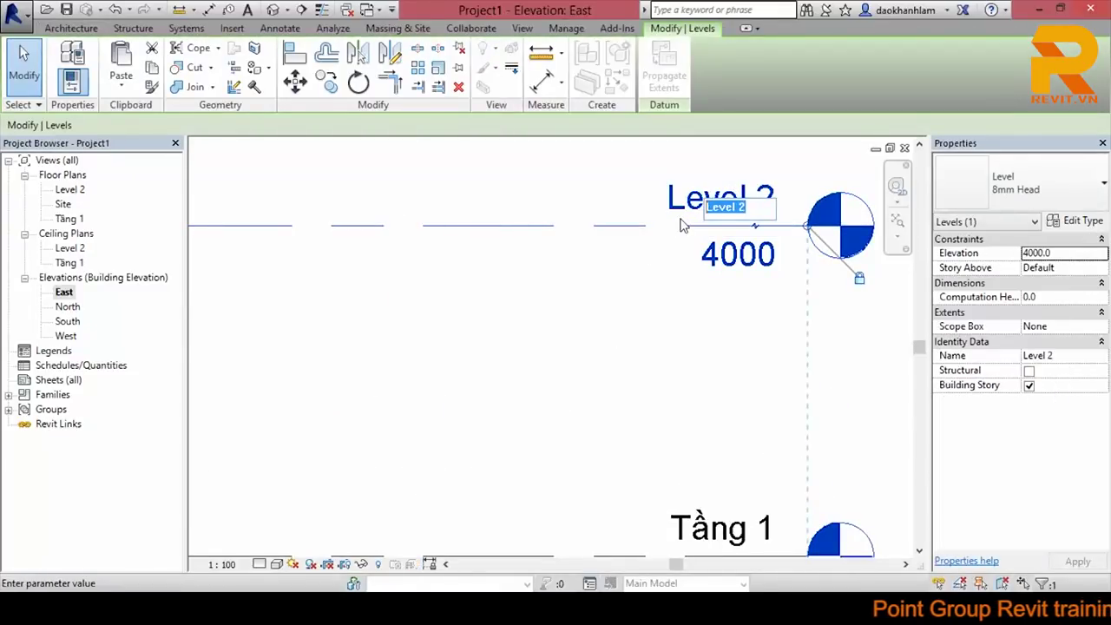
{"action": "type", "text": "Tầng 2"}
{"action": "left_click", "coordinate": [605, 291]}
{"action": "left_click", "coordinate": [596, 314]}
{"action": "scroll", "coordinate": [677, 338], "scroll_direction": "down", "scroll_amount": 3}
{"action": "scroll", "coordinate": [785, 359], "scroll_direction": "up", "scroll_amount": 3}
Step: Change Tầng 2's elevation from 4000 to 3900
{"action": "left_click", "coordinate": [775, 347]}
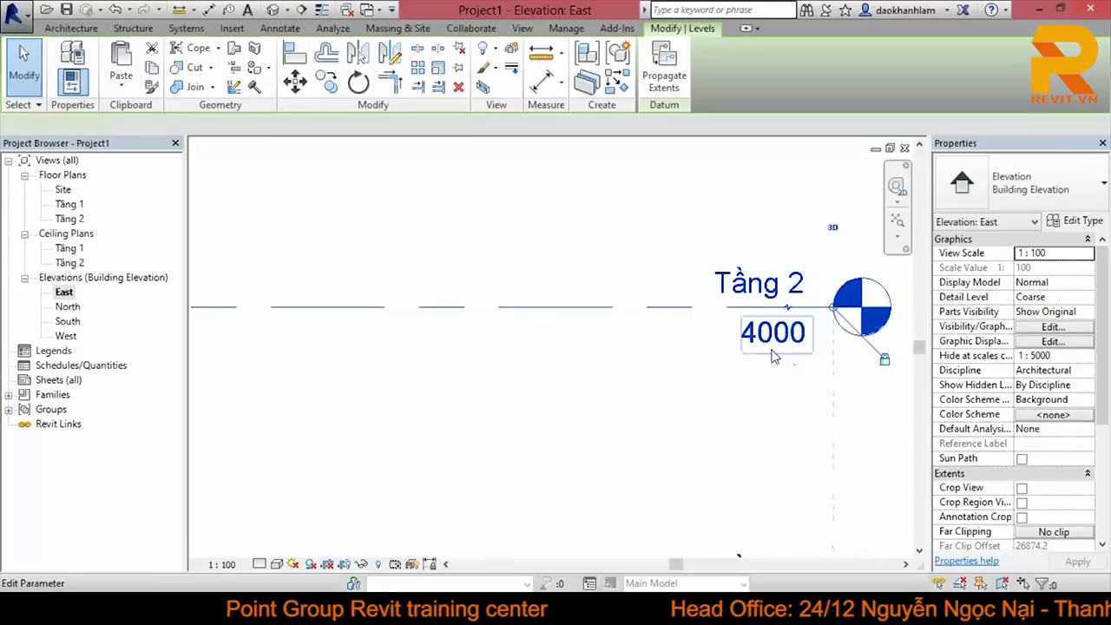
{"action": "left_click", "coordinate": [771, 334]}
{"action": "type", "text": "3900"}
{"action": "left_click", "coordinate": [682, 356]}
{"action": "left_click", "coordinate": [690, 356]}
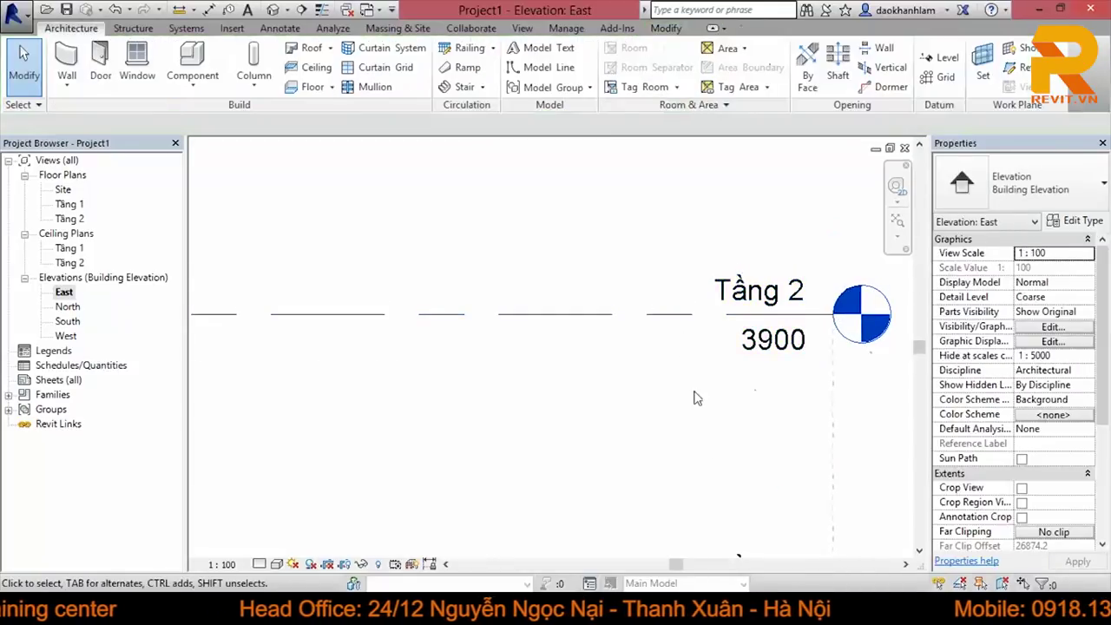
{"action": "scroll", "coordinate": [702, 347], "scroll_direction": "down", "scroll_amount": 3}
{"action": "scroll", "coordinate": [695, 358], "scroll_direction": "down", "scroll_amount": 2}
{"action": "scroll", "coordinate": [680, 356], "scroll_direction": "up", "scroll_amount": 1}
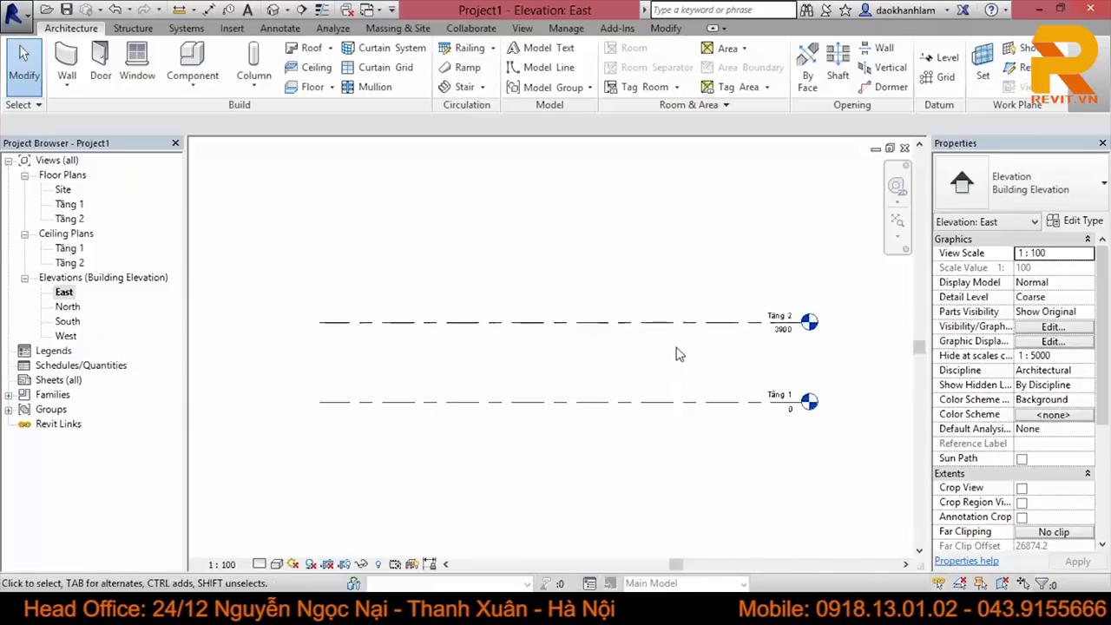
{"action": "mouse_move", "coordinate": [677, 300]}
{"action": "middle_mouse_down"}
{"action": "mouse_move", "coordinate": [711, 312]}
{"action": "mouse_move", "coordinate": [593, 308]}
{"action": "mouse_move", "coordinate": [625, 318]}
{"action": "middle_mouse_up"}
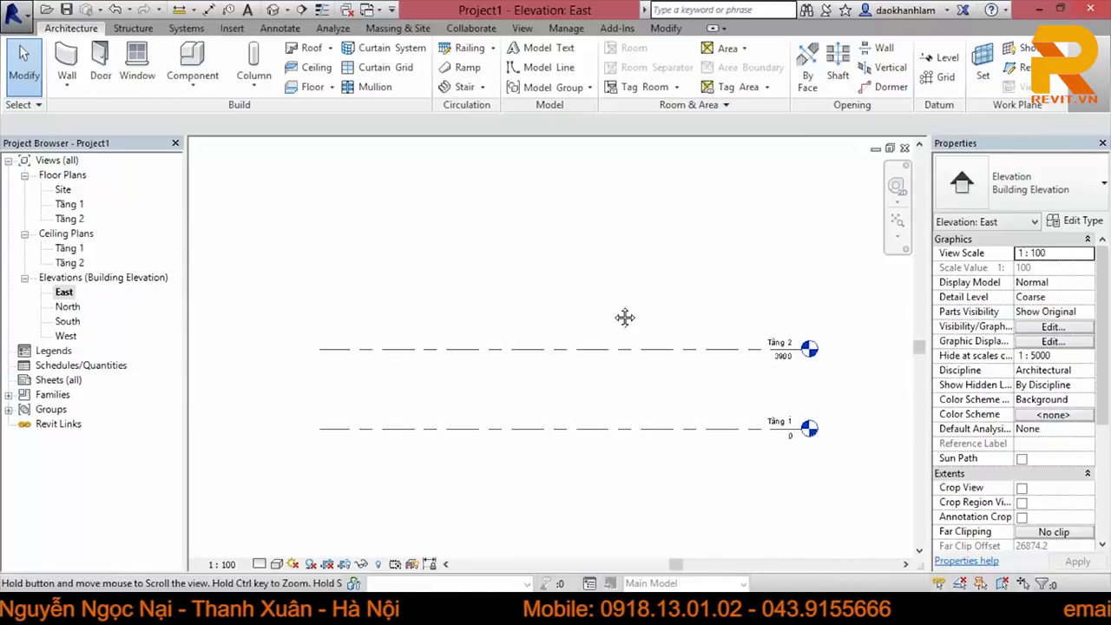
Step: Draw a new level, Tầng 3, above Tầng 2 with its head aligned to the others
{"action": "left_click", "coordinate": [947, 61]}
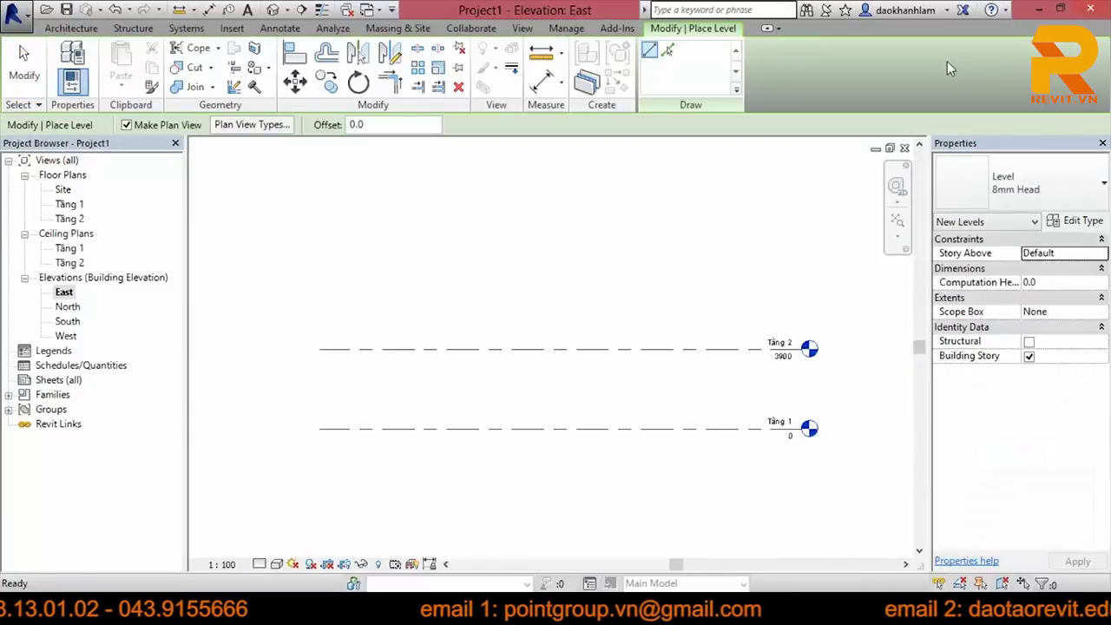
{"action": "key", "text": "Escape"}
{"action": "key", "text": "Escape"}
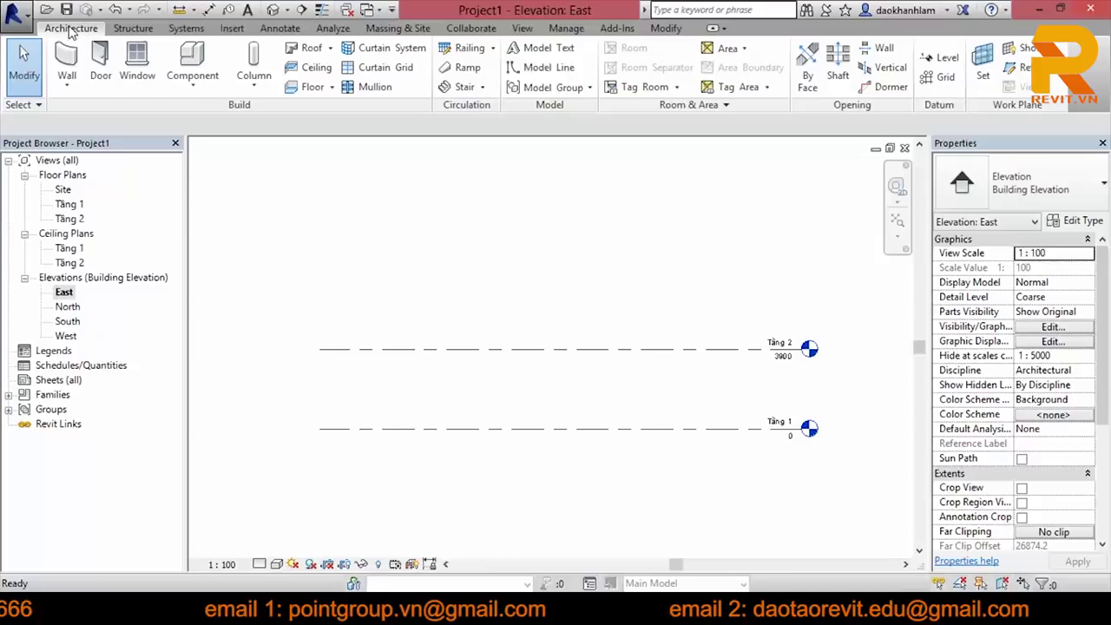
{"action": "left_click", "coordinate": [938, 62]}
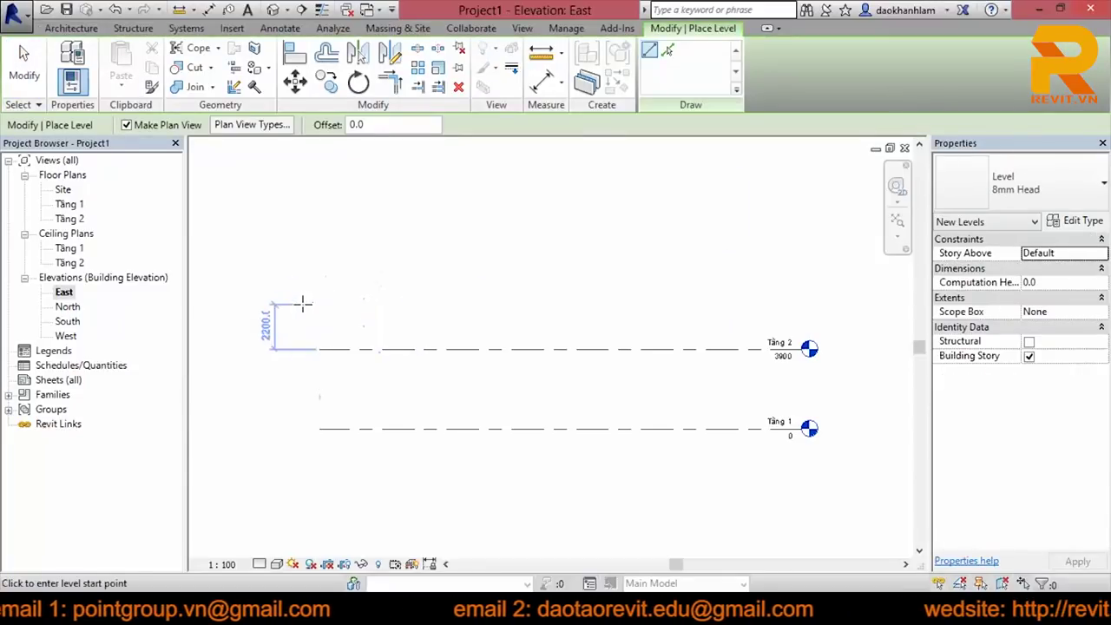
{"action": "scroll", "coordinate": [303, 303], "scroll_direction": "up", "scroll_amount": 2}
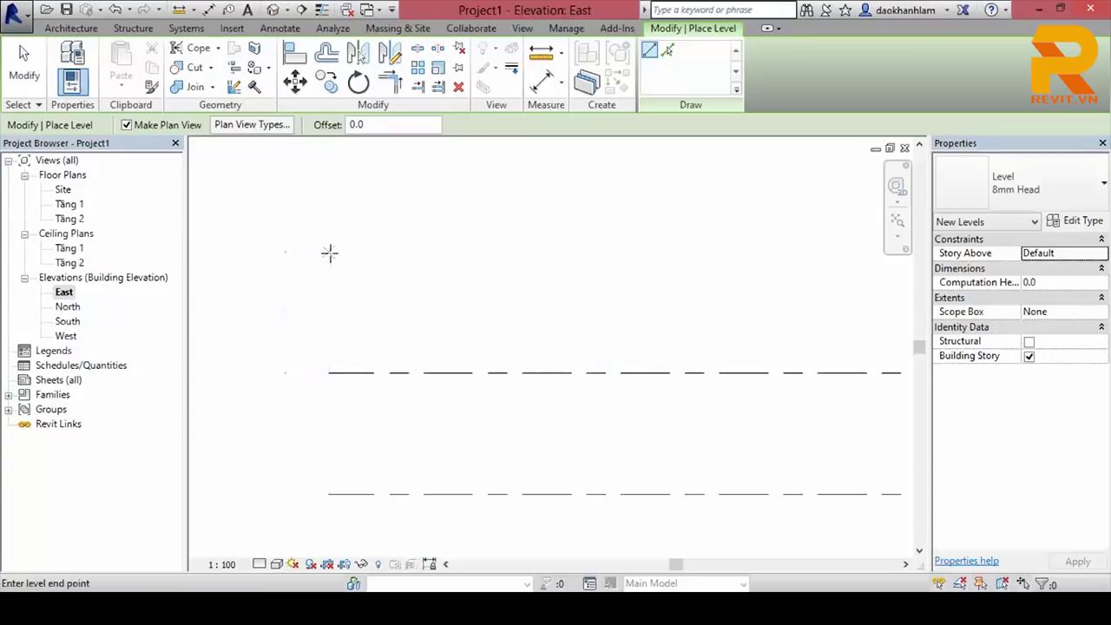
{"action": "scroll", "coordinate": [669, 248], "scroll_direction": "down", "scroll_amount": 1}
{"action": "middle_click_drag", "start_coordinate": [669, 248], "coordinate": [342, 260]}
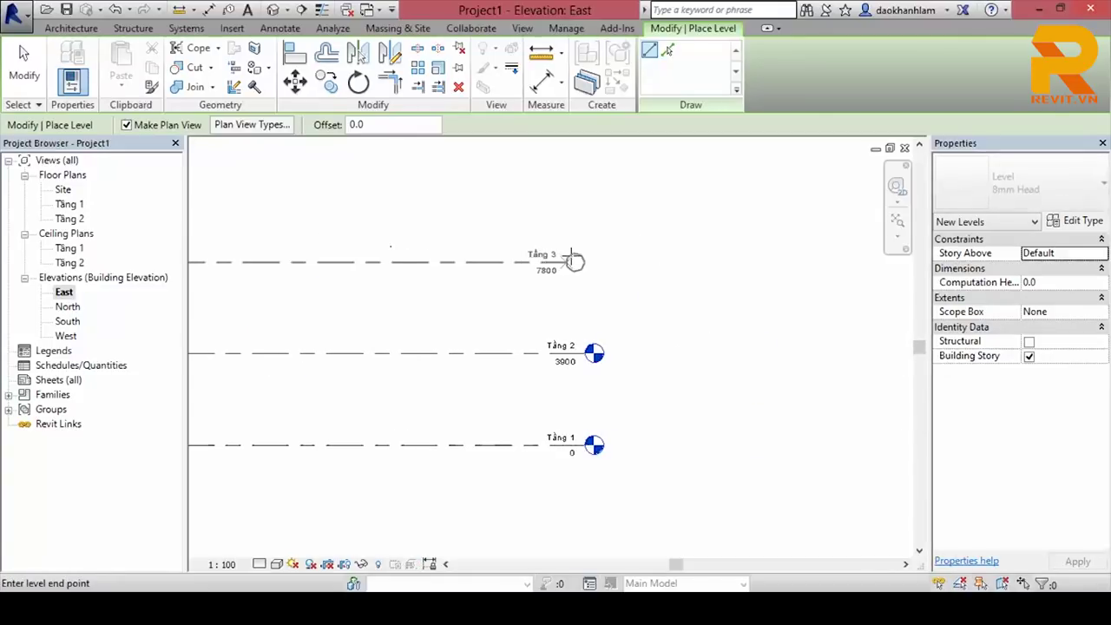
{"action": "left_click", "coordinate": [573, 260]}
{"action": "scroll", "coordinate": [577, 257], "scroll_direction": "up", "scroll_amount": 2}
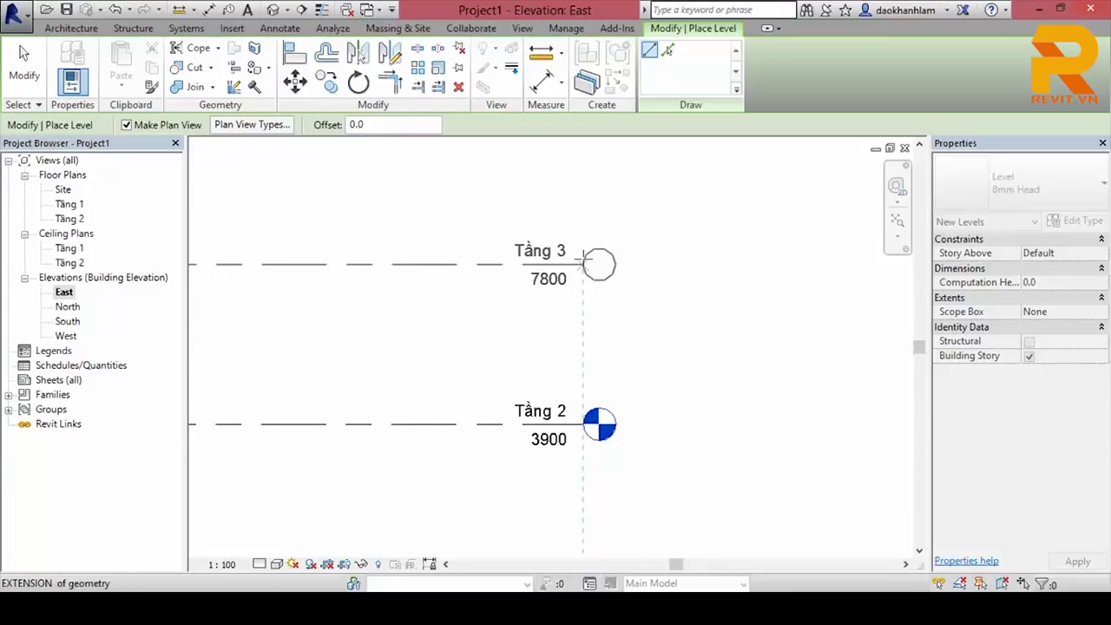
{"action": "left_click", "coordinate": [583, 260]}
{"action": "key", "text": "Escape"}
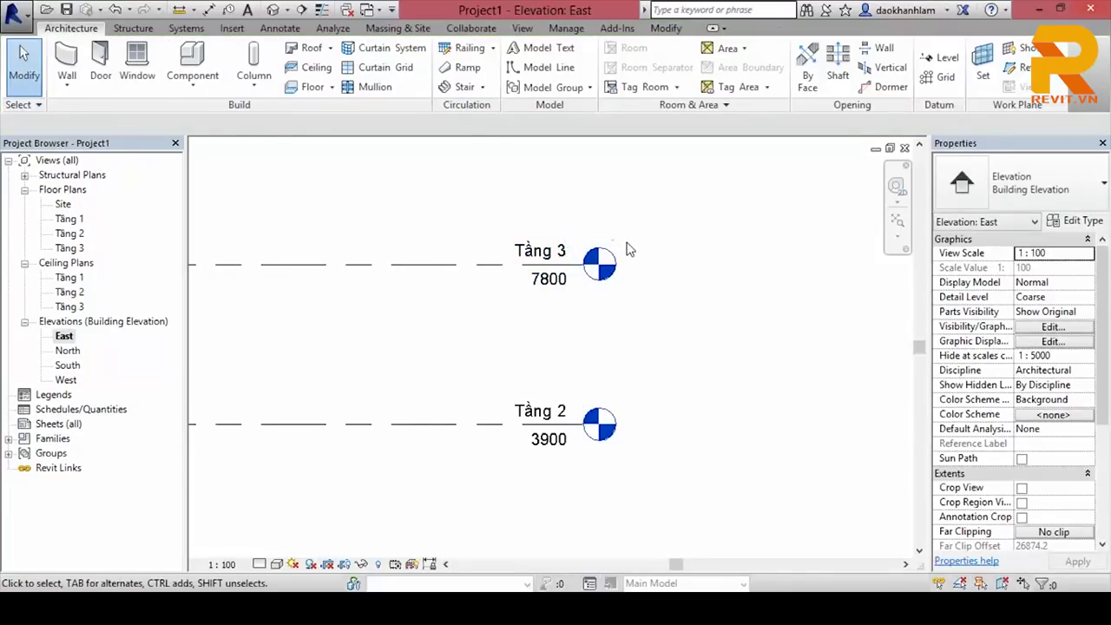
{"action": "scroll", "coordinate": [628, 250], "scroll_direction": "down", "scroll_amount": 2}
{"action": "middle_click", "coordinate": [647, 260]}
Step: Change the spacing below Tầng 3 to 3600 so it sits at 7500
{"action": "left_click", "coordinate": [657, 259]}
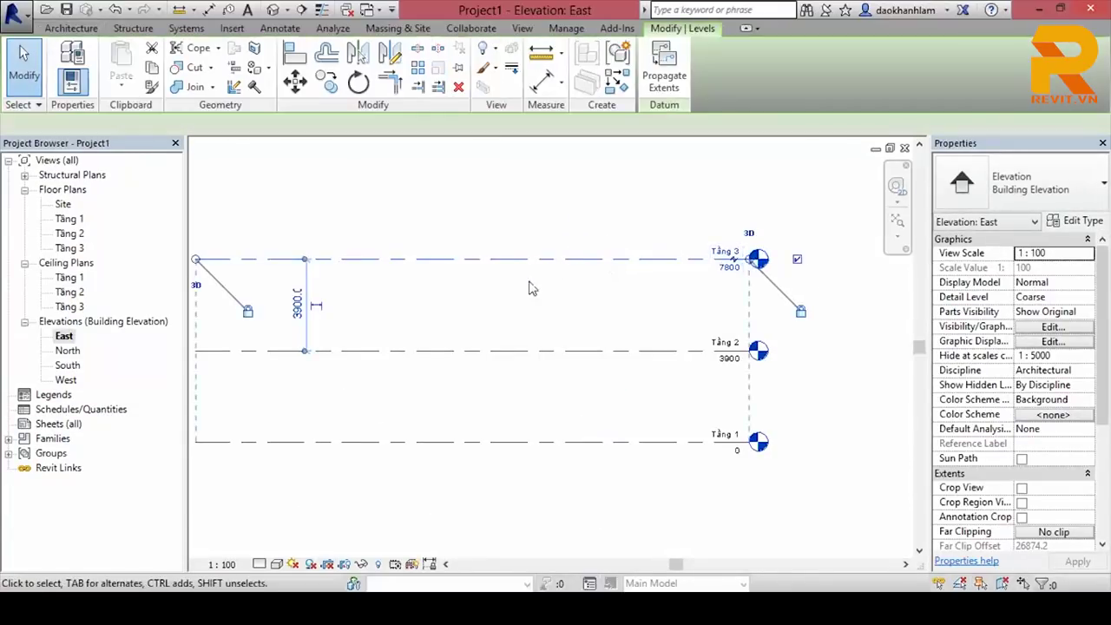
{"action": "middle_click_drag", "start_coordinate": [299, 293], "coordinate": [374, 299]}
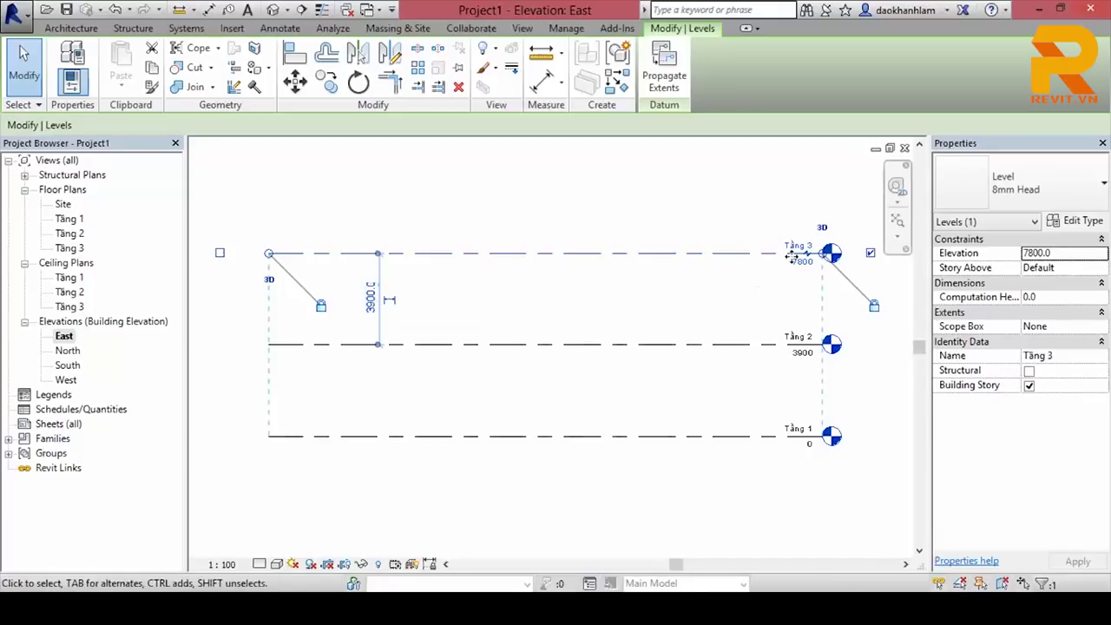
{"action": "scroll", "coordinate": [805, 273], "scroll_direction": "up", "scroll_amount": 2}
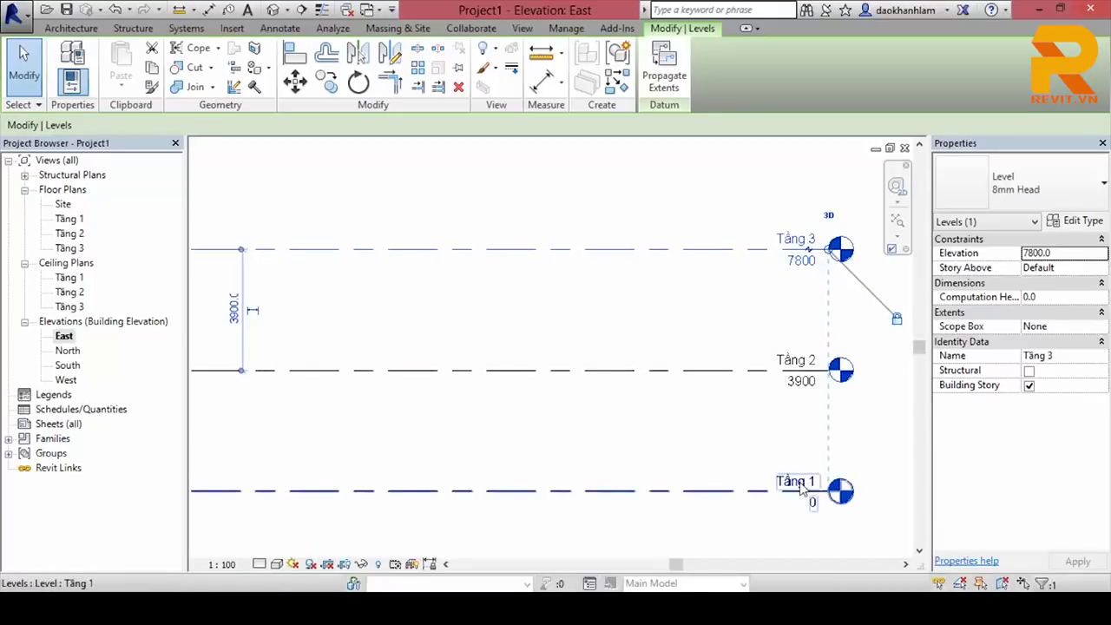
{"action": "middle_click_drag", "start_coordinate": [204, 315], "coordinate": [290, 308]}
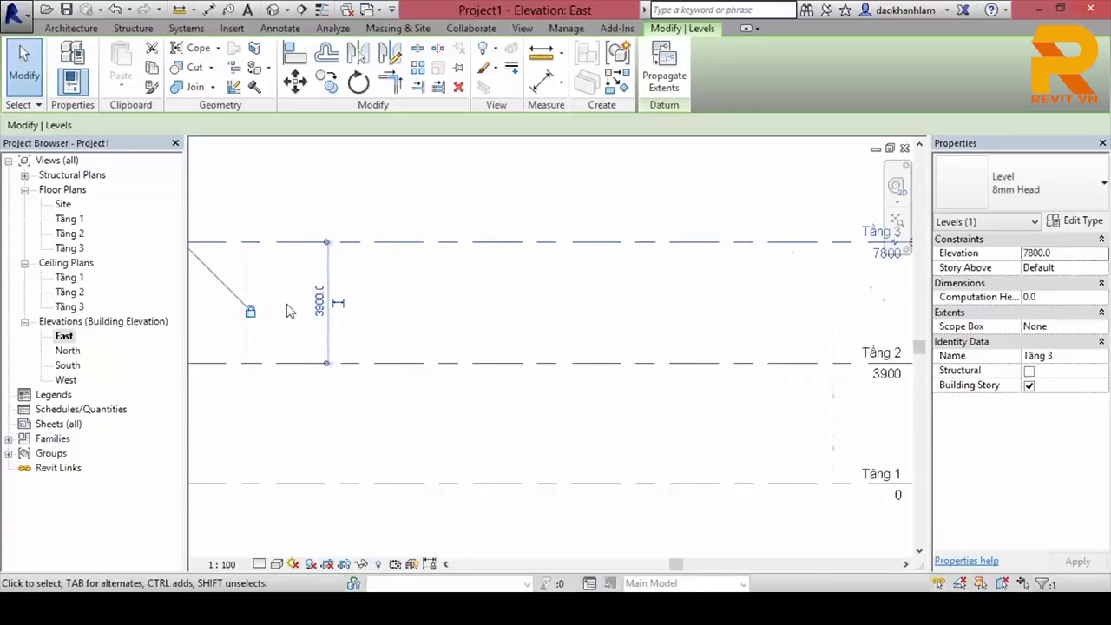
{"action": "left_click", "coordinate": [318, 300]}
{"action": "type", "text": "3600"}
{"action": "key", "text": "Return"}
{"action": "scroll", "coordinate": [520, 300], "scroll_direction": "up", "scroll_amount": 2}
{"action": "scroll", "coordinate": [520, 300], "scroll_direction": "down", "scroll_amount": 3}
{"action": "scroll", "coordinate": [477, 308], "scroll_direction": "down", "scroll_amount": 2}
{"action": "left_click", "coordinate": [474, 306]}
{"action": "mouse_move", "coordinate": [474, 305]}
{"action": "middle_mouse_down"}
{"action": "mouse_move", "coordinate": [590, 290]}
{"action": "mouse_move", "coordinate": [622, 356]}
{"action": "middle_mouse_up"}
{"action": "left_click", "coordinate": [590, 287]}
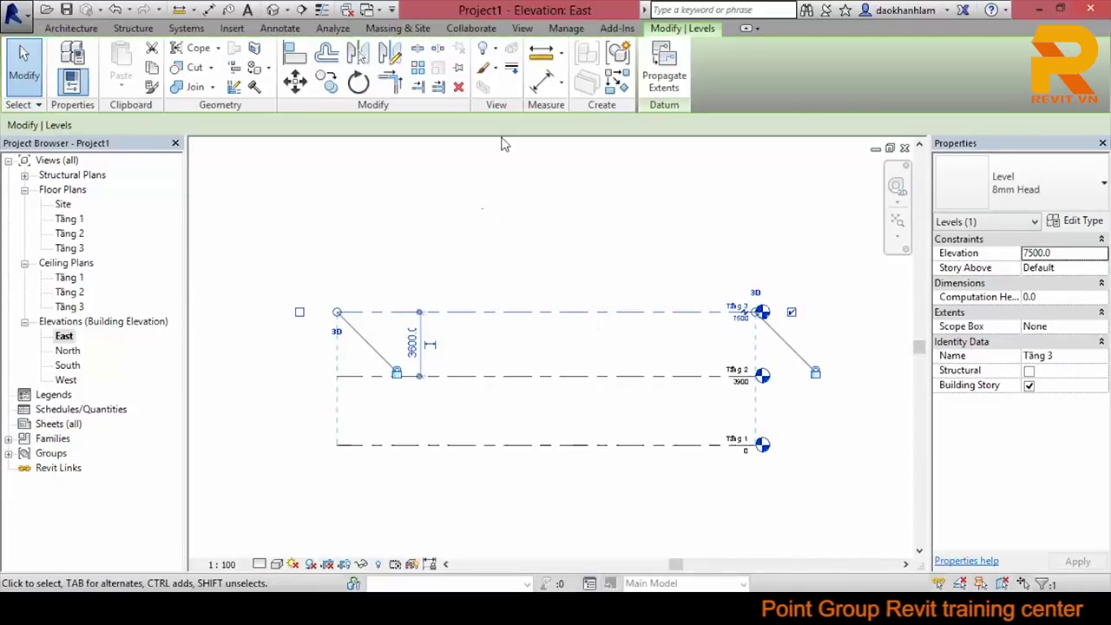
{"action": "key", "text": "Escape"}
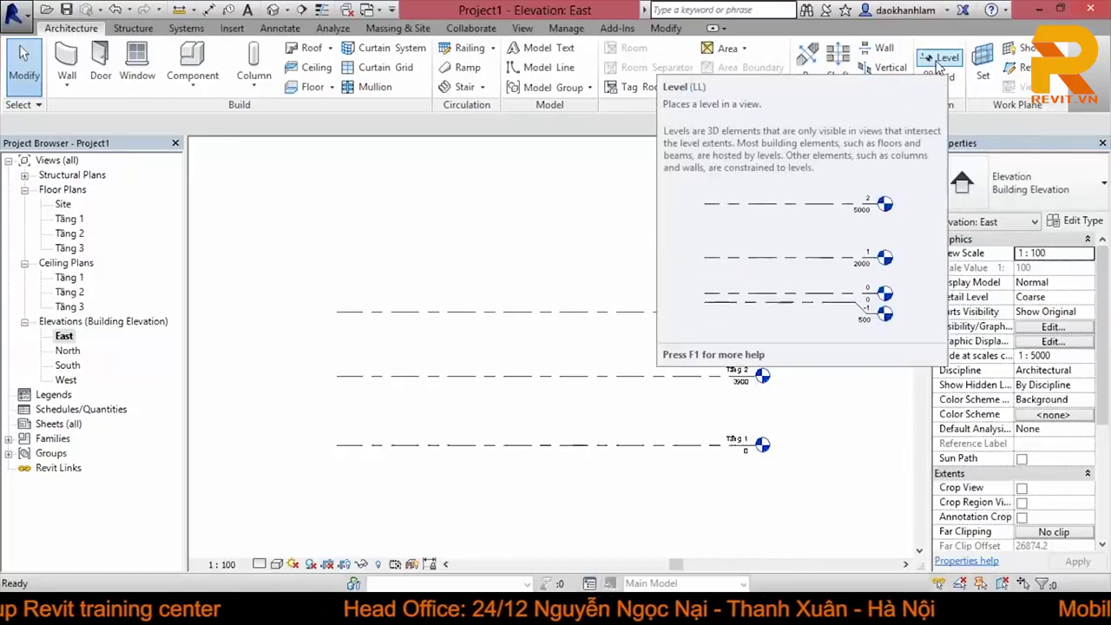
Step: Draw a new level, Tầng 4, above Tầng 3 aligned with the other heads
{"action": "left_click", "coordinate": [937, 60]}
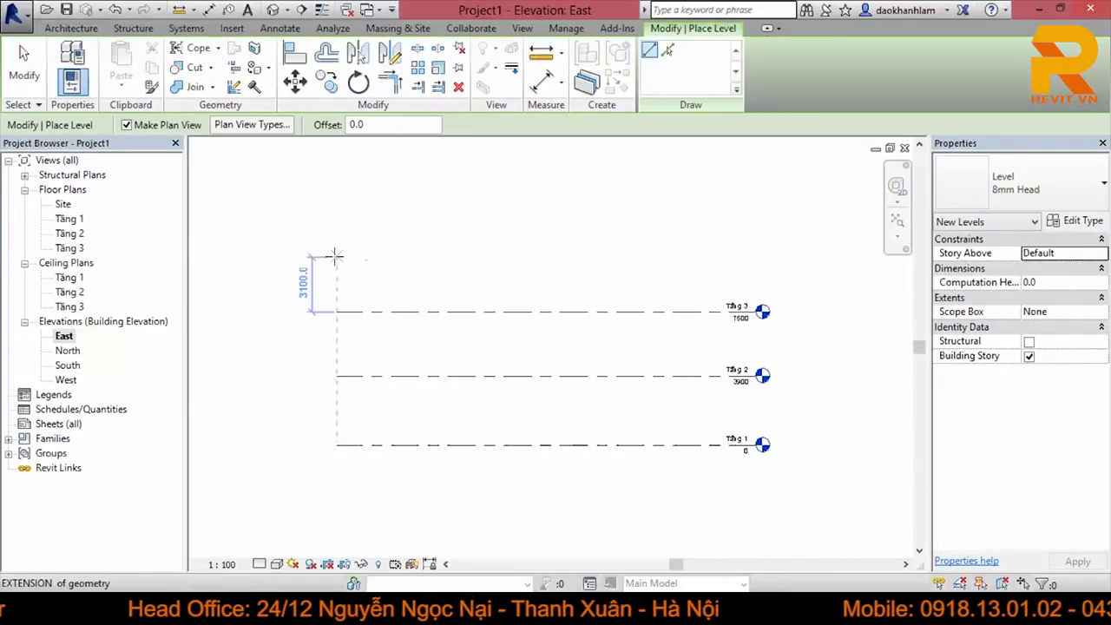
{"action": "left_click", "coordinate": [336, 256]}
{"action": "left_click", "coordinate": [762, 257]}
{"action": "scroll", "coordinate": [762, 257], "scroll_direction": "up", "scroll_amount": 2}
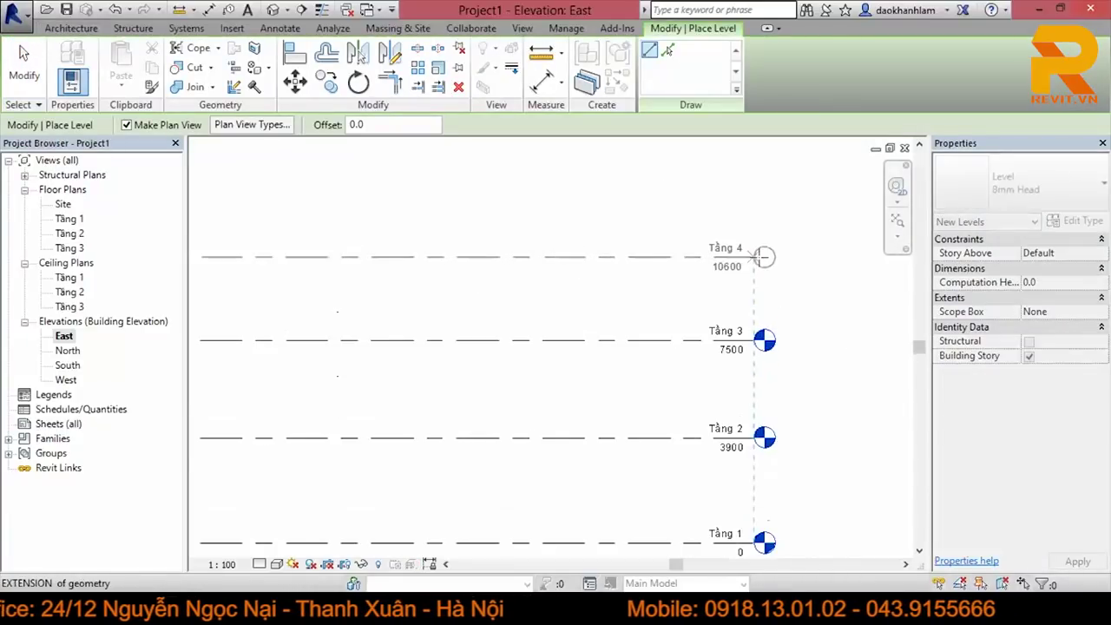
{"action": "key", "text": "Escape"}
{"action": "key", "text": "Escape"}
{"action": "scroll", "coordinate": [670, 305], "scroll_direction": "down", "scroll_amount": 1}
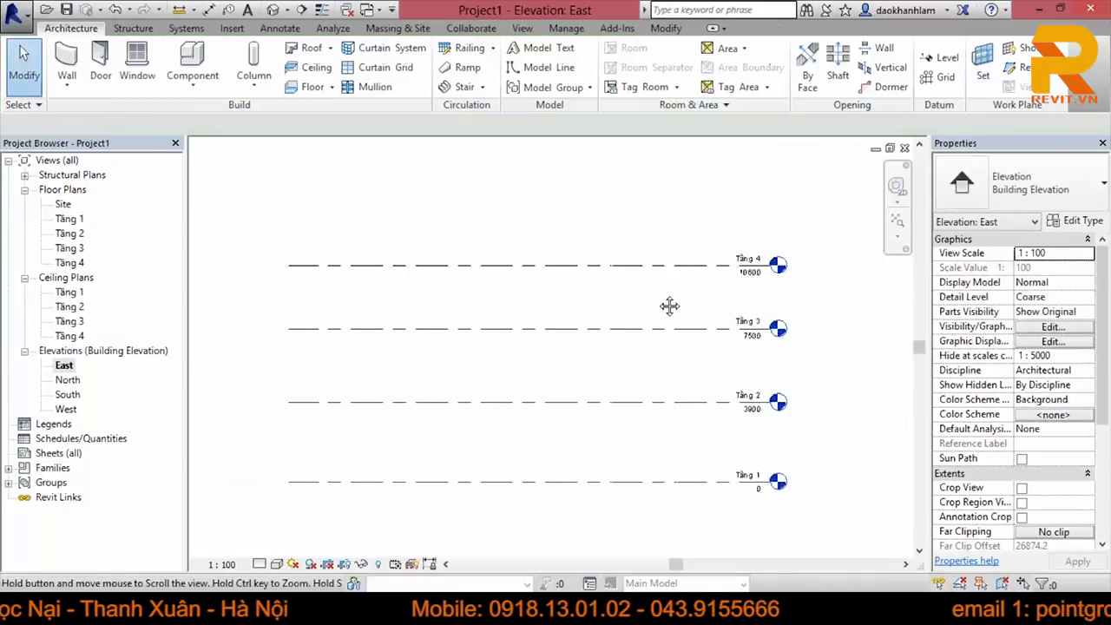
Step: Change the spacing below Tầng 4 from 3100 to 3600, raising it to 11100
{"action": "left_click", "coordinate": [610, 273]}
{"action": "left_click", "coordinate": [410, 295]}
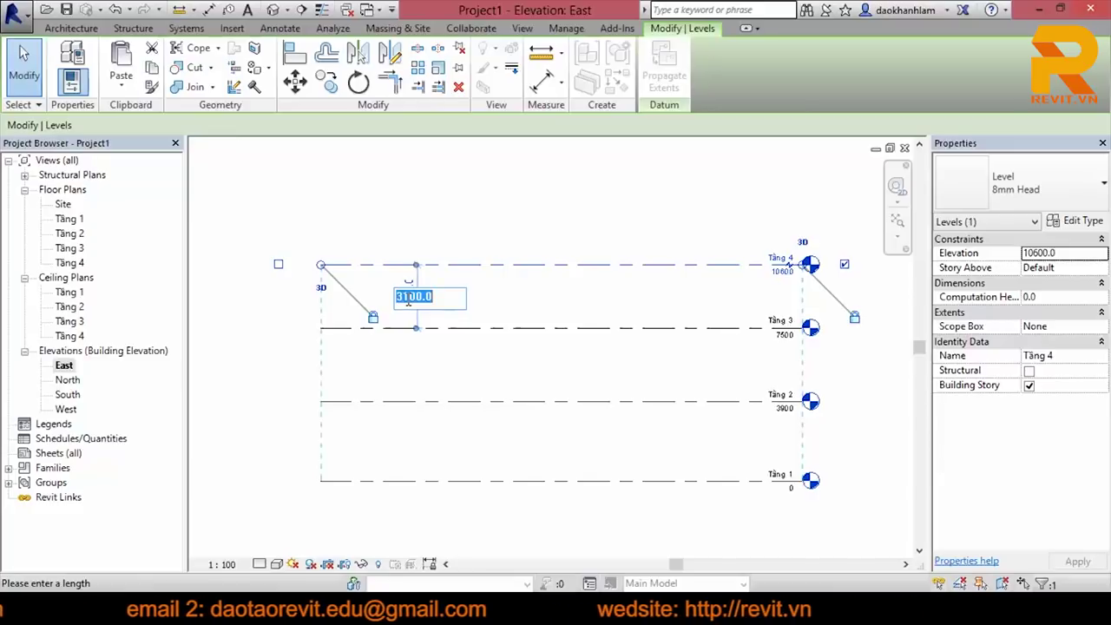
{"action": "type", "text": "3600"}
{"action": "key", "text": "Return"}
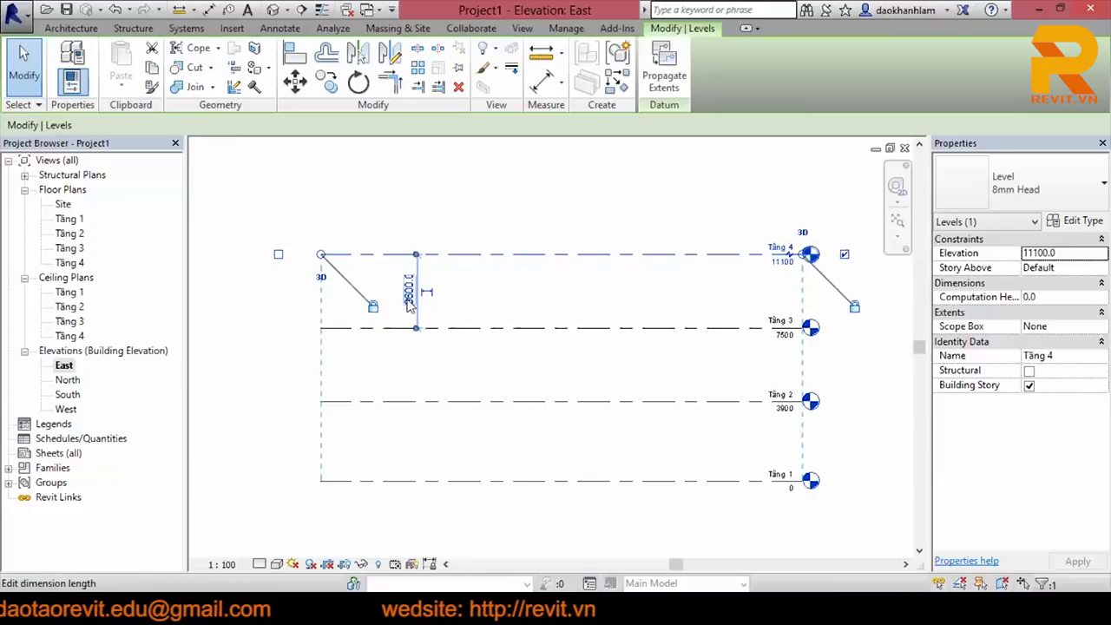
{"action": "left_click", "coordinate": [640, 278]}
{"action": "scroll", "coordinate": [793, 274], "scroll_direction": "up", "scroll_amount": 2}
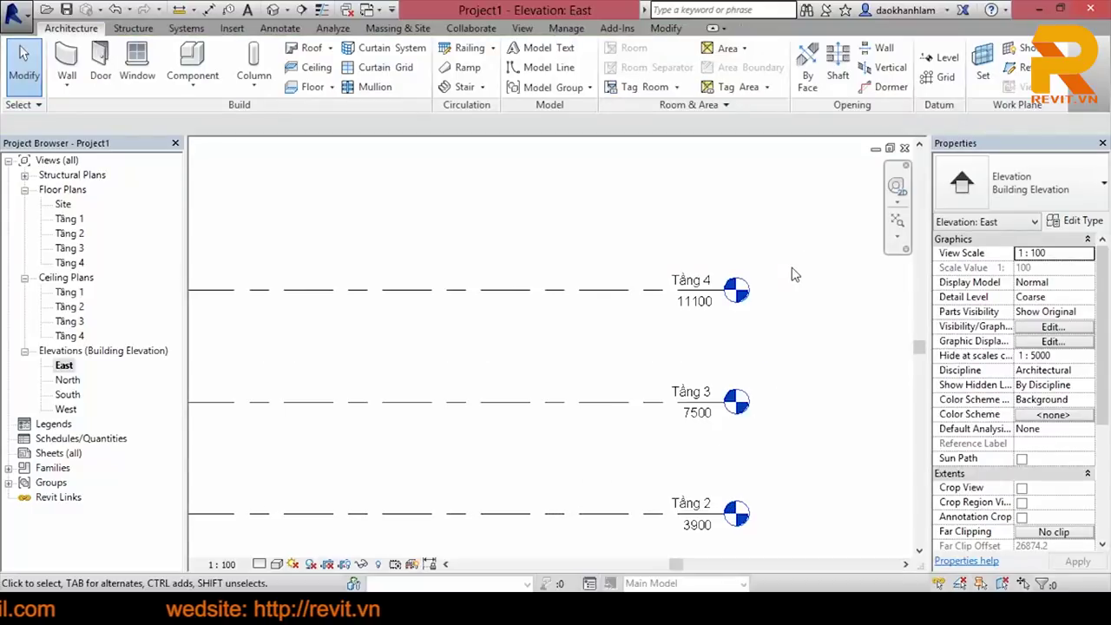
{"action": "scroll", "coordinate": [793, 274], "scroll_direction": "down", "scroll_amount": 2}
{"action": "middle_click_drag", "start_coordinate": [620, 324], "coordinate": [705, 286]}
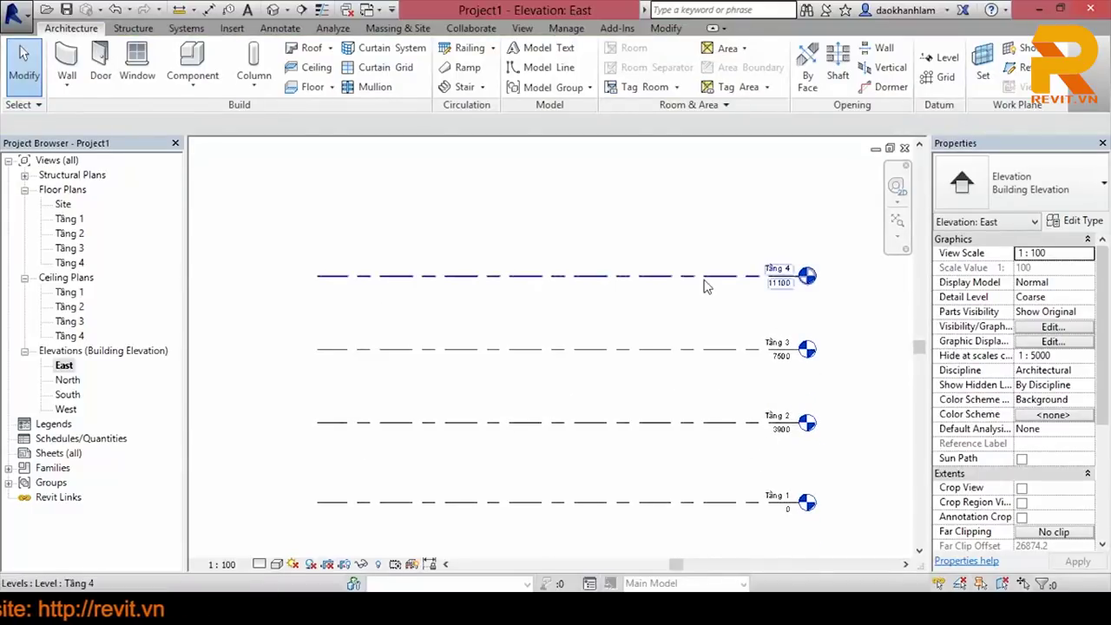
Step: Check the Tầng 4 name and leave it unchanged
{"action": "left_click", "coordinate": [705, 287]}
{"action": "scroll", "coordinate": [771, 276], "scroll_direction": "up", "scroll_amount": 2}
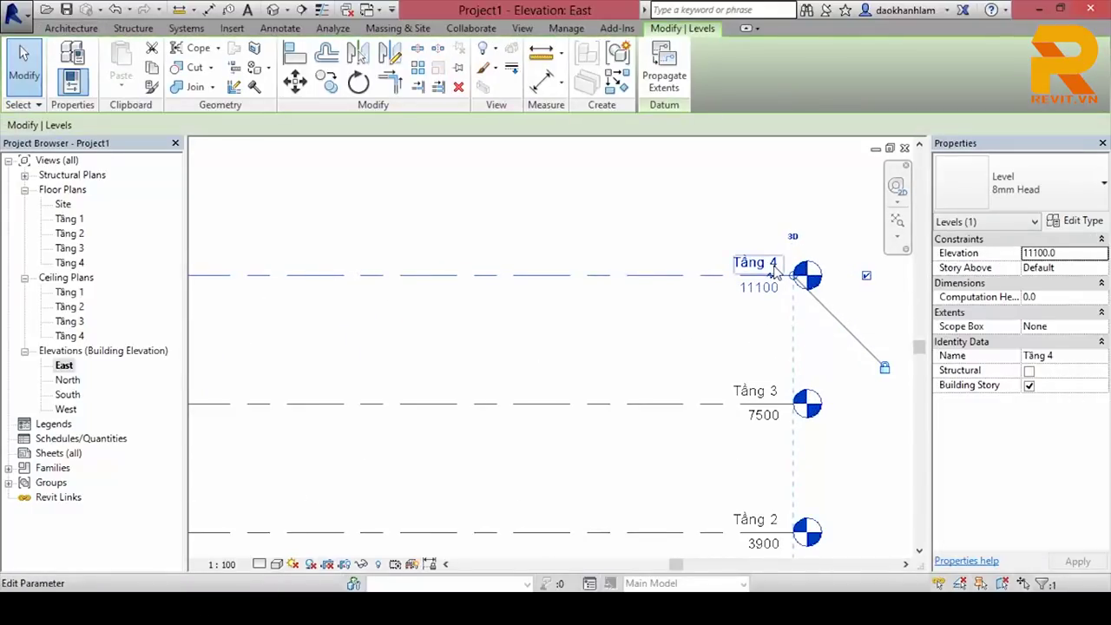
{"action": "left_click", "coordinate": [768, 269]}
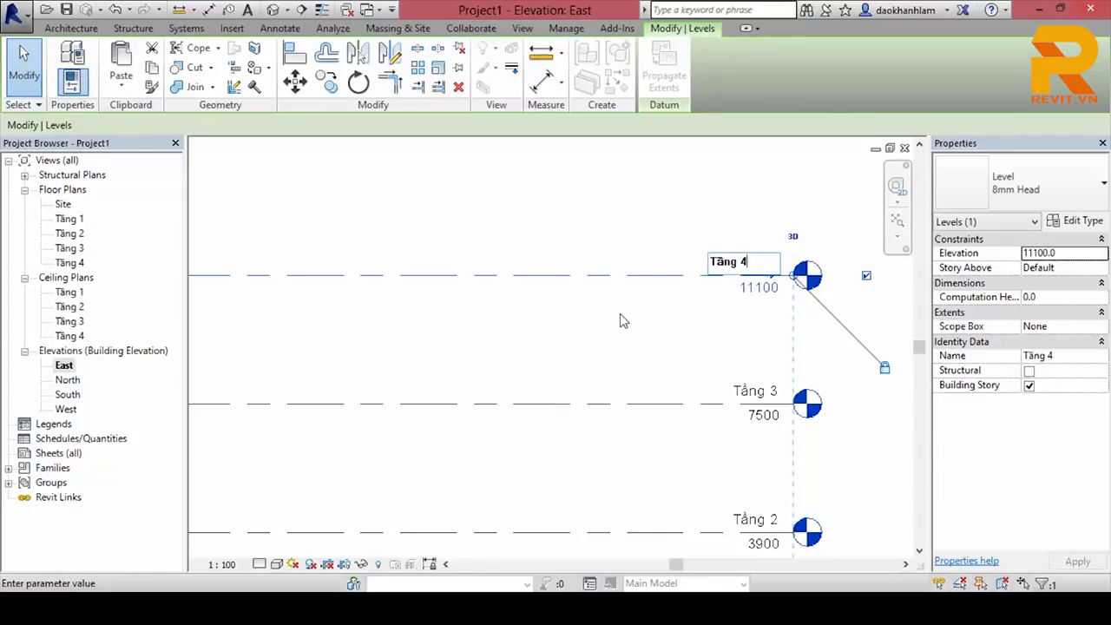
{"action": "key", "text": "Return"}
{"action": "scroll", "coordinate": [620, 319], "scroll_direction": "down", "scroll_amount": 2}
{"action": "key", "text": "Escape"}
{"action": "scroll", "coordinate": [593, 334], "scroll_direction": "down", "scroll_amount": 1}
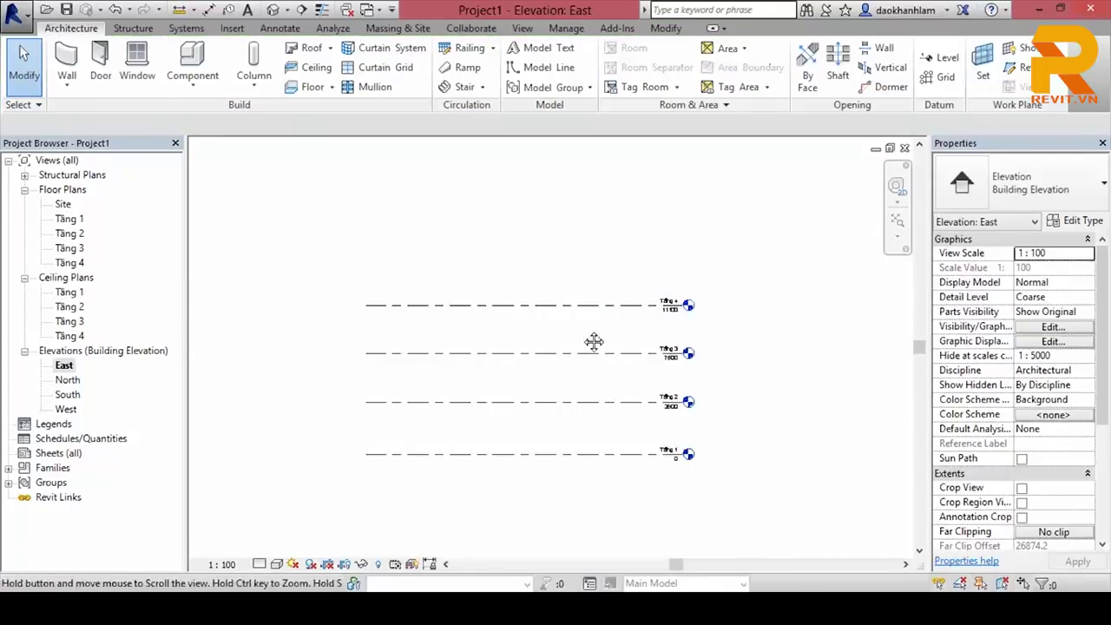
{"action": "left_click", "coordinate": [938, 61]}
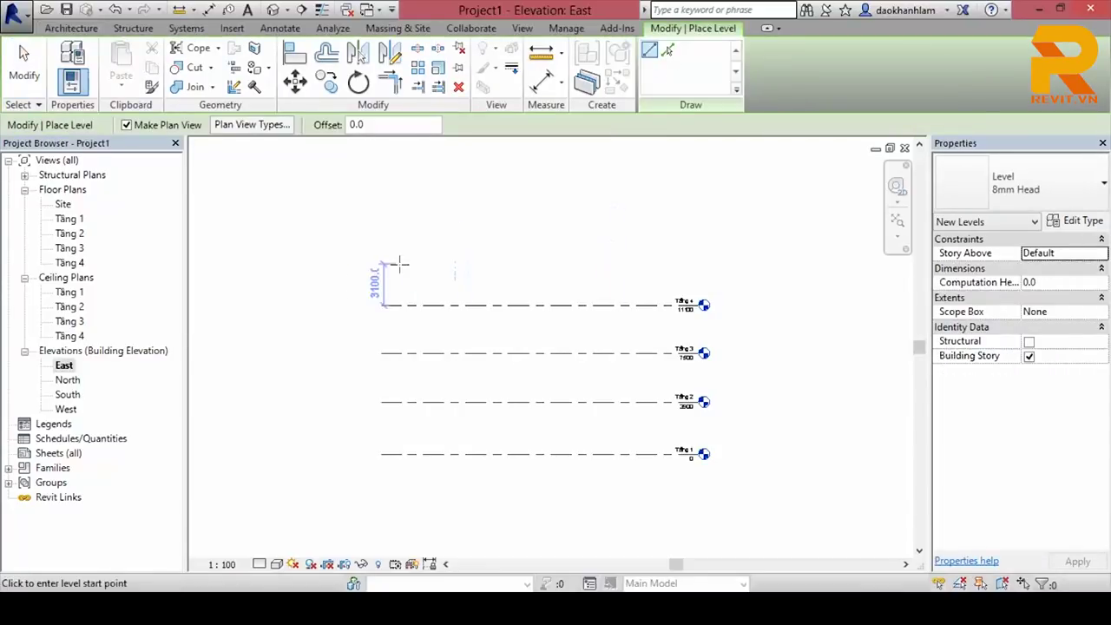
Step: Draw a new top level above Tầng 4 and rename it and its plan views to Mái
{"action": "left_click", "coordinate": [382, 264]}
{"action": "left_click", "coordinate": [676, 265]}
{"action": "scroll", "coordinate": [686, 265], "scroll_direction": "up", "scroll_amount": 3}
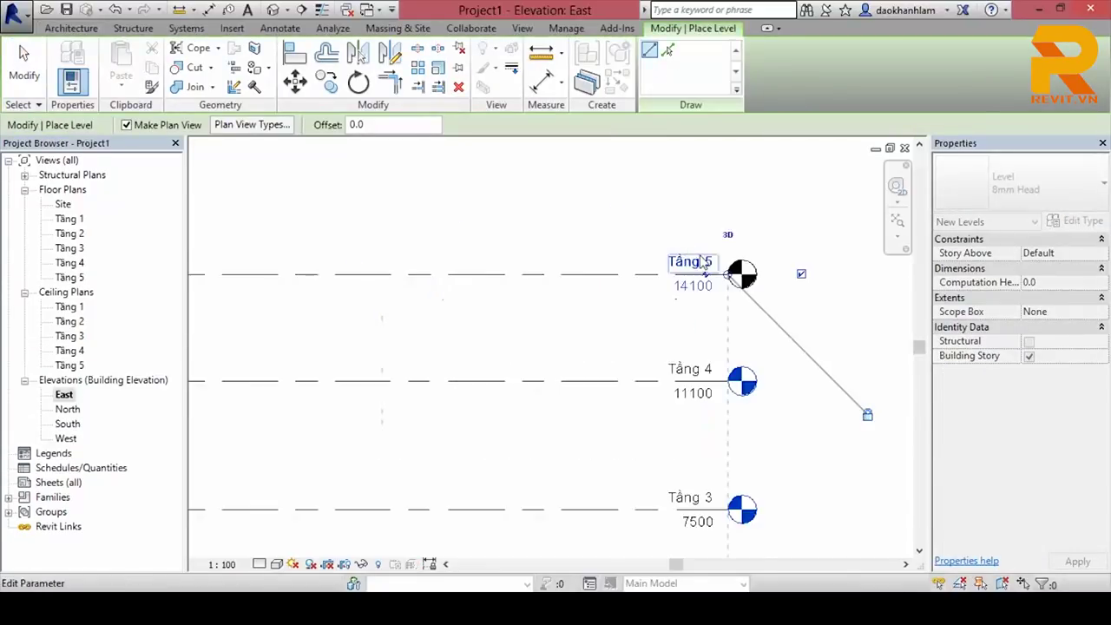
{"action": "key", "text": "Escape"}
{"action": "key", "text": "Escape"}
{"action": "scroll", "coordinate": [686, 265], "scroll_direction": "up", "scroll_amount": 2}
{"action": "double_click", "coordinate": [708, 271]}
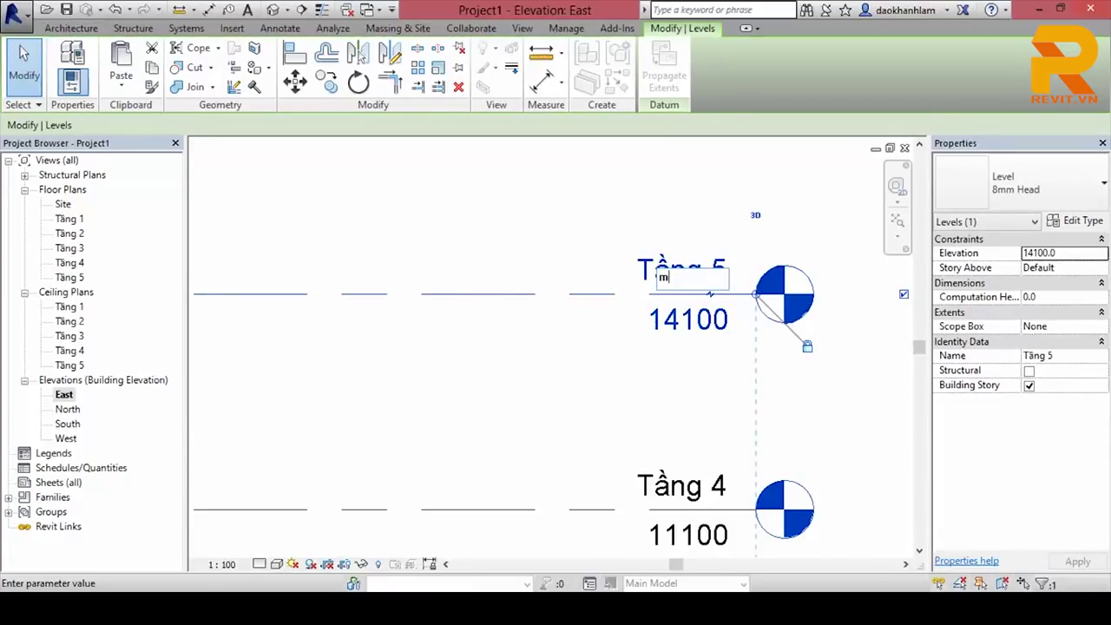
{"action": "left_click", "coordinate": [539, 332]}
{"action": "left_click", "coordinate": [588, 316]}
{"action": "scroll", "coordinate": [821, 287], "scroll_direction": "down", "scroll_amount": 2}
{"action": "scroll", "coordinate": [668, 254], "scroll_direction": "up", "scroll_amount": 1}
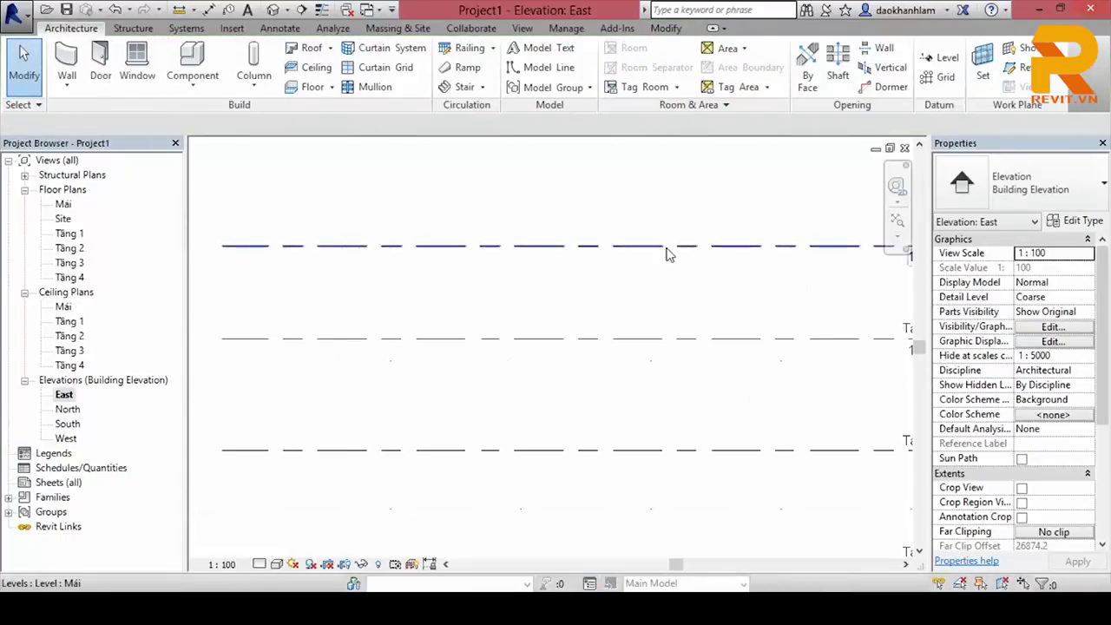
Step: Set the spacing between Mái and Tầng 4 to 1800, placing Mái at 12900
{"action": "left_click", "coordinate": [668, 252]}
{"action": "left_click", "coordinate": [455, 294]}
{"action": "type", "text": "1800"}
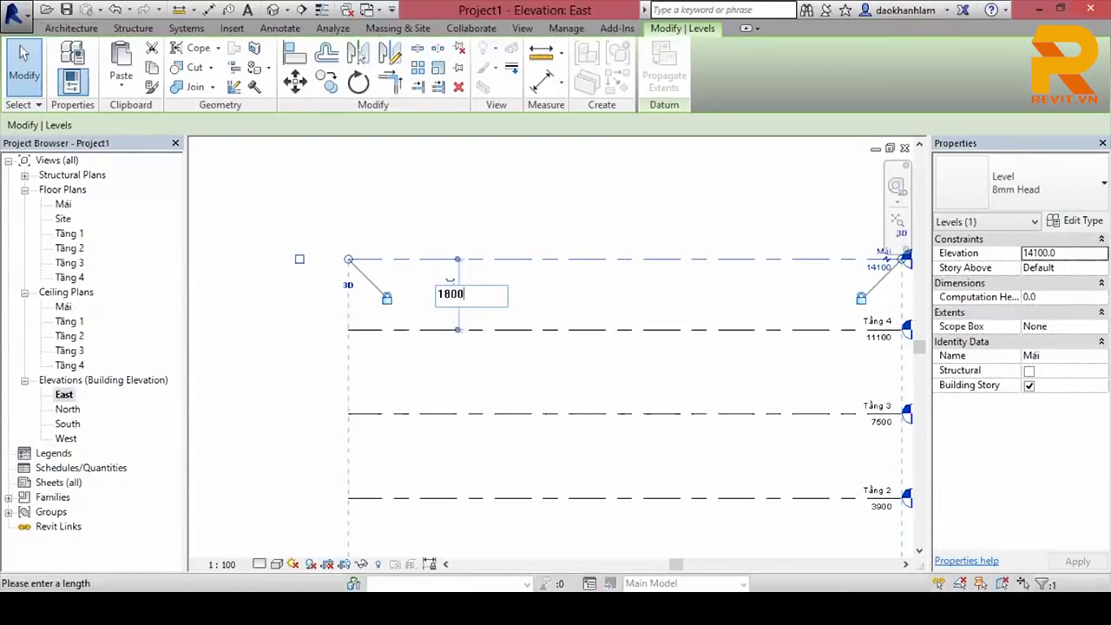
{"action": "key", "text": "Return"}
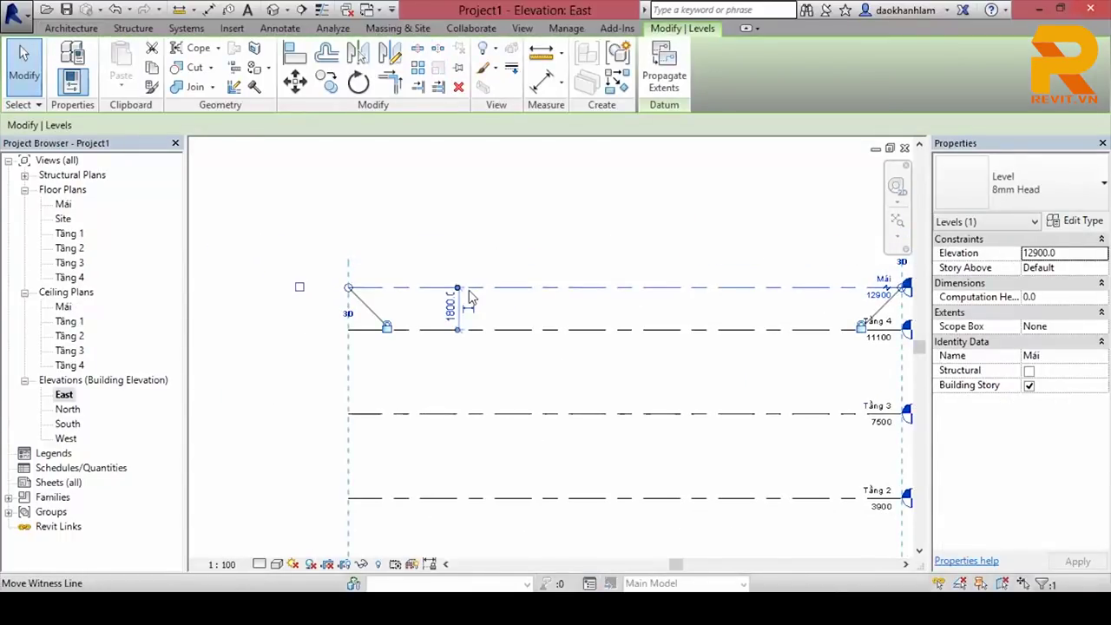
{"action": "left_click", "coordinate": [605, 261]}
{"action": "scroll", "coordinate": [636, 280], "scroll_direction": "up", "scroll_amount": 3}
{"action": "scroll", "coordinate": [571, 261], "scroll_direction": "down", "scroll_amount": 3}
{"action": "scroll", "coordinate": [592, 226], "scroll_direction": "down", "scroll_amount": 1}
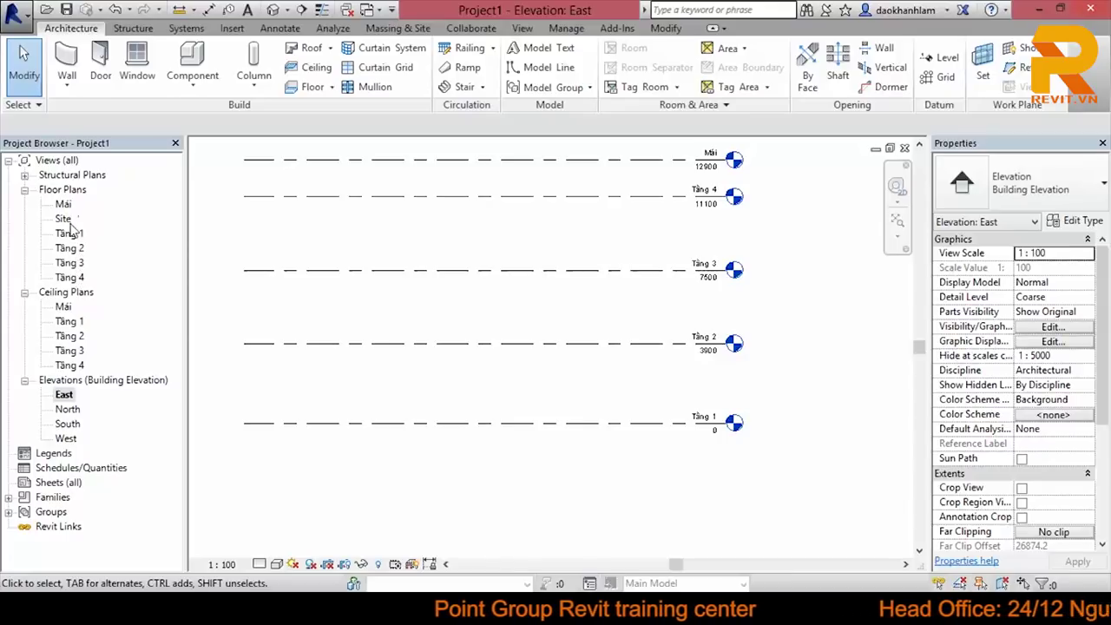
Step: Pan and zoom the East elevation to review levels Tầng 1 through Tầng 4 and Mái
{"action": "scroll", "coordinate": [556, 261], "scroll_direction": "down", "scroll_amount": 2}
{"action": "middle_click_drag", "start_coordinate": [560, 265], "coordinate": [590, 253]}
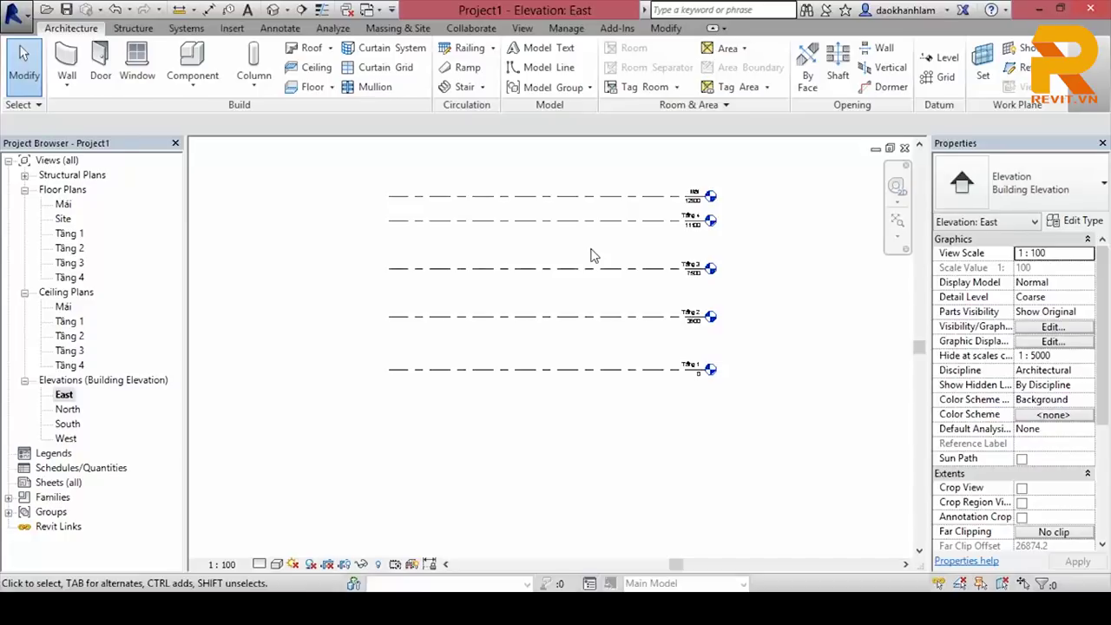
{"action": "scroll", "coordinate": [589, 291], "scroll_direction": "up", "scroll_amount": 1}
{"action": "scroll", "coordinate": [603, 390], "scroll_direction": "up", "scroll_amount": 1}
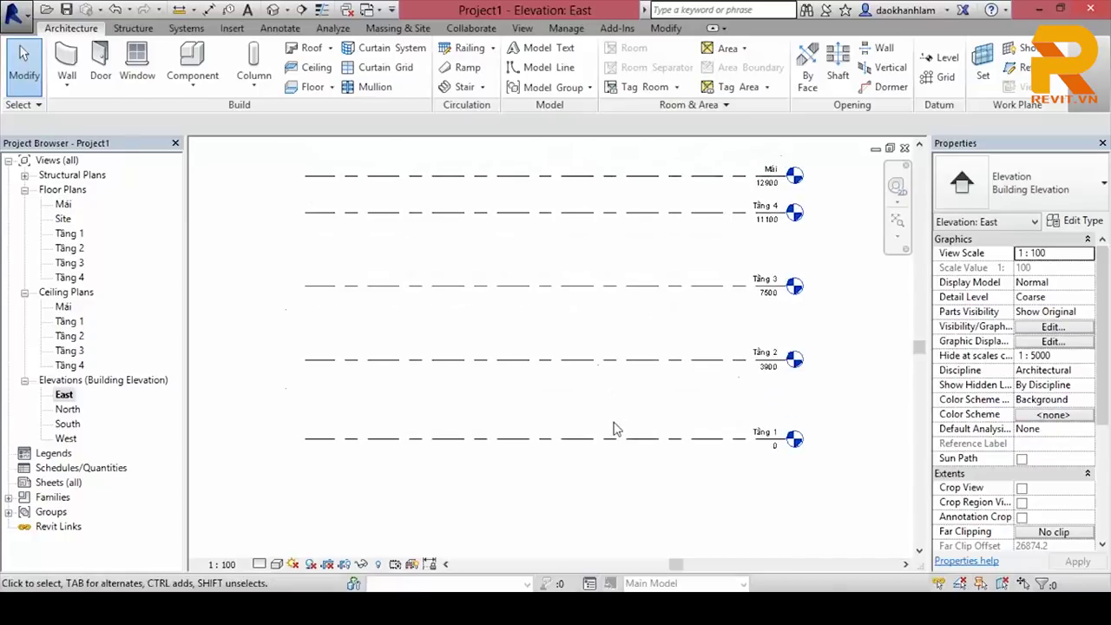
{"action": "left_click", "coordinate": [583, 439]}
{"action": "left_click", "coordinate": [628, 423]}
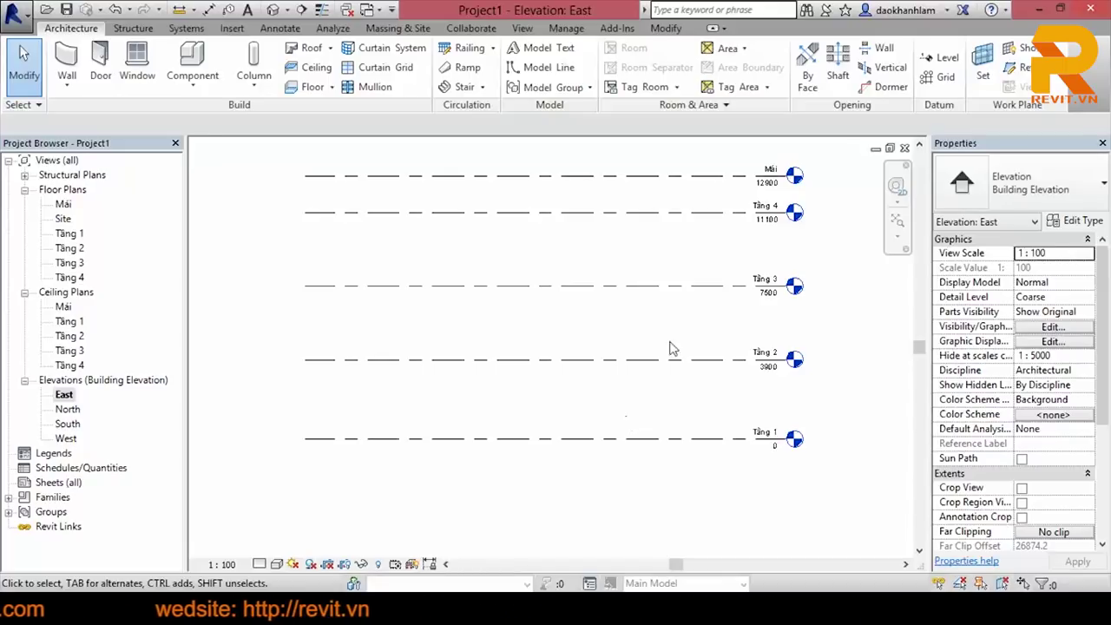
{"action": "scroll", "coordinate": [657, 347], "scroll_direction": "down", "scroll_amount": 1}
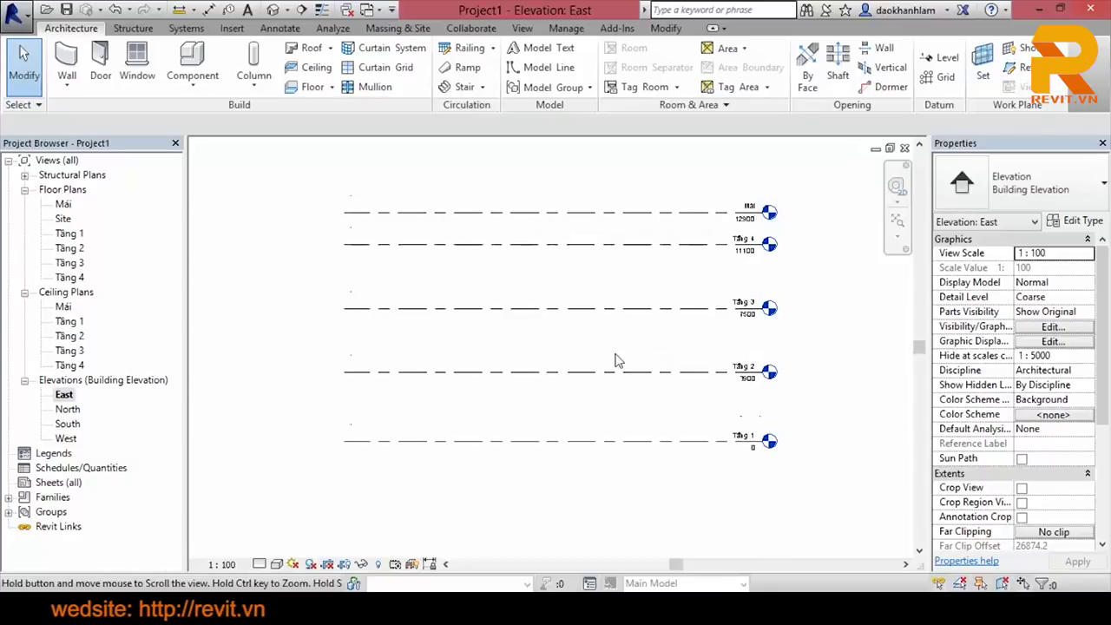
{"action": "double_click", "coordinate": [68, 409]}
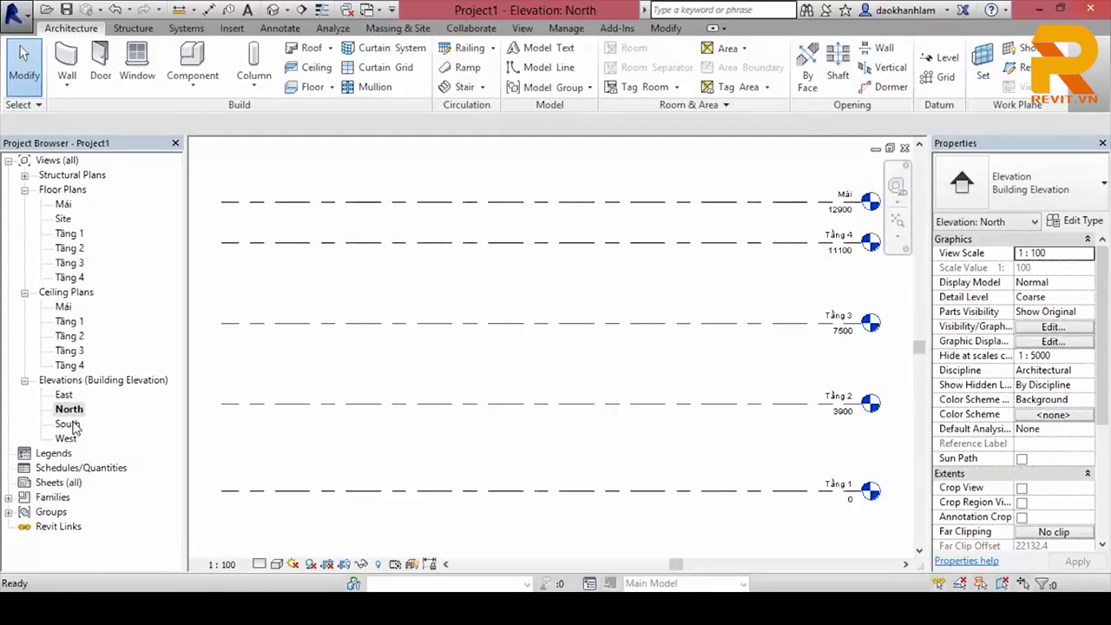
{"action": "double_click", "coordinate": [67, 423]}
{"action": "double_click", "coordinate": [67, 438]}
{"action": "double_click", "coordinate": [64, 394]}
{"action": "scroll", "coordinate": [454, 367], "scroll_direction": "up", "scroll_amount": 2}
{"action": "mouse_move", "coordinate": [454, 367]}
{"action": "middle_mouse_down"}
{"action": "mouse_move", "coordinate": [539, 360]}
{"action": "mouse_move", "coordinate": [541, 381]}
{"action": "middle_mouse_up"}
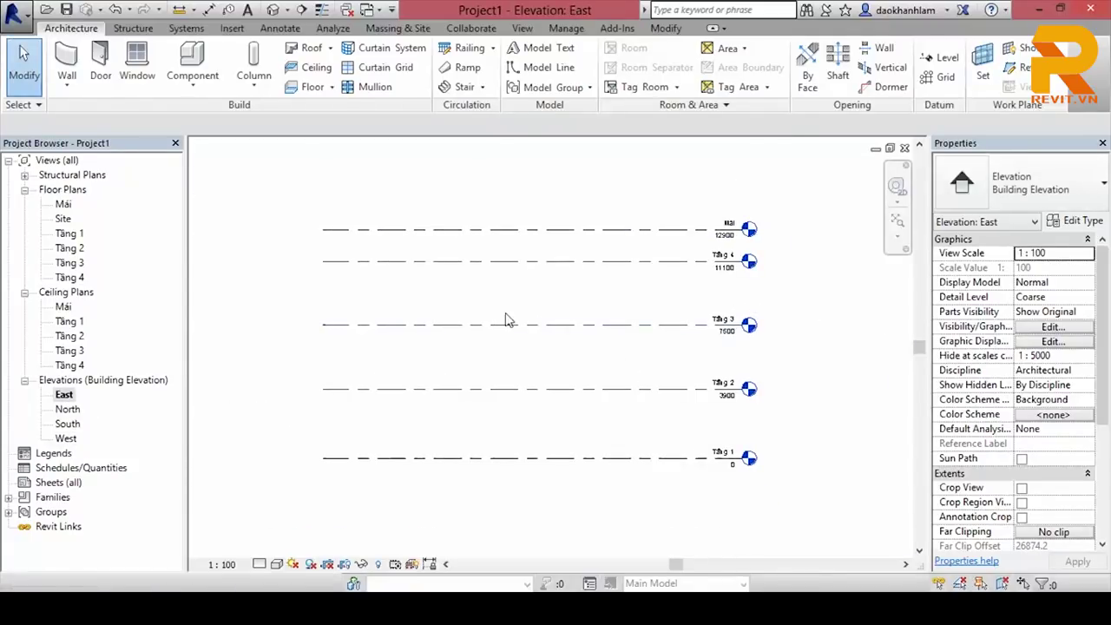
{"action": "scroll", "coordinate": [625, 382], "scroll_direction": "up", "scroll_amount": 2}
{"action": "scroll", "coordinate": [634, 382], "scroll_direction": "down", "scroll_amount": 2}
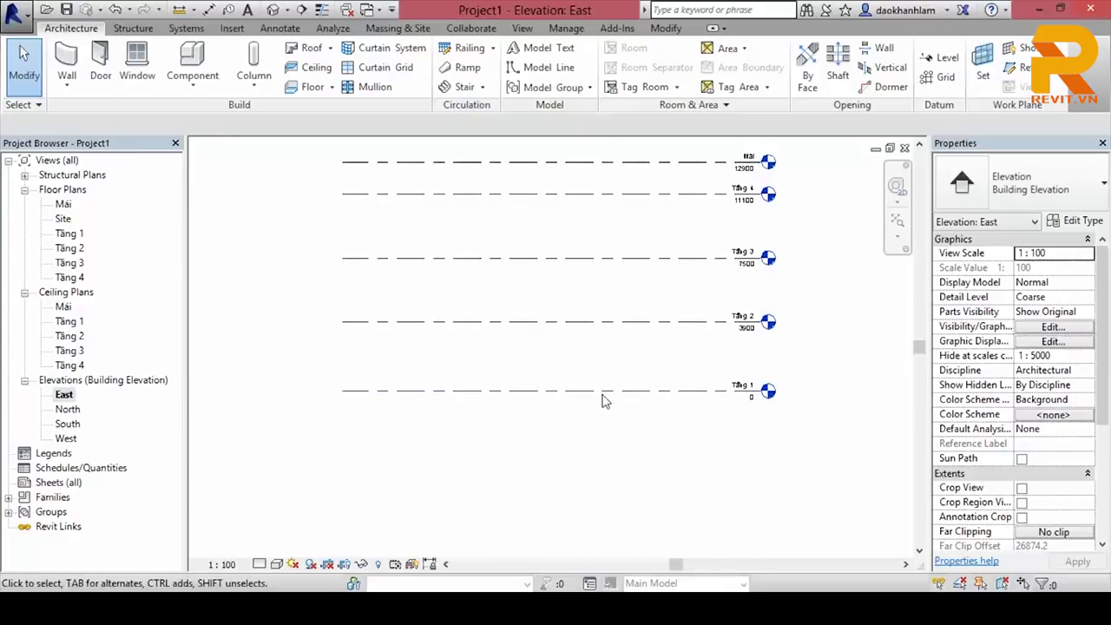
Step: Draw a new level below Tầng 1 and set its elevation to -450
{"action": "left_click", "coordinate": [941, 59]}
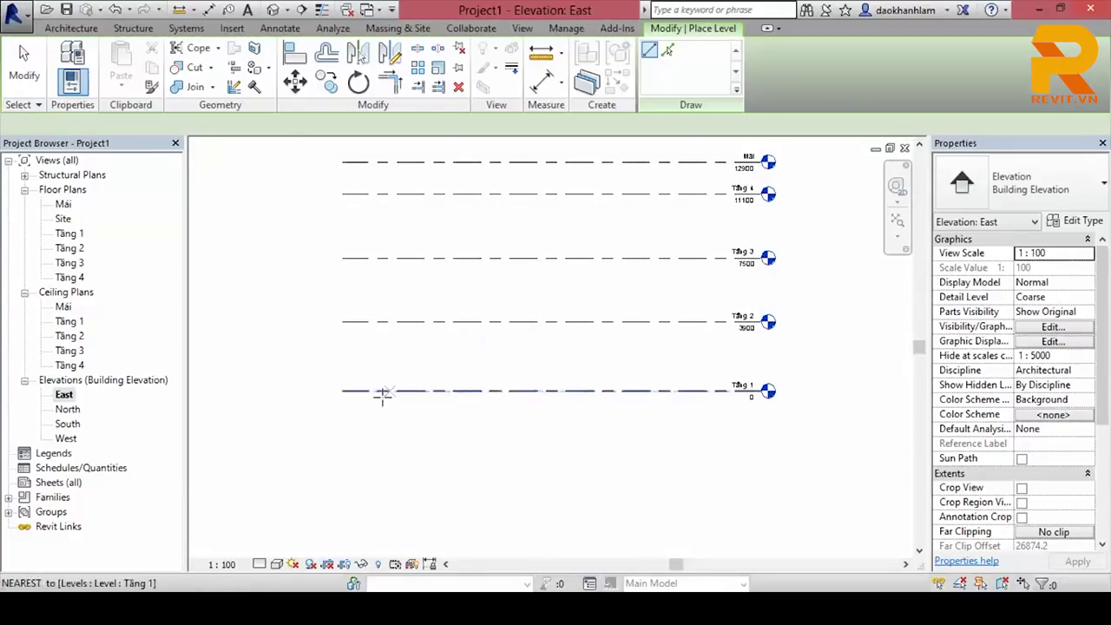
{"action": "left_click", "coordinate": [340, 414]}
{"action": "scroll", "coordinate": [783, 409], "scroll_direction": "up", "scroll_amount": 2}
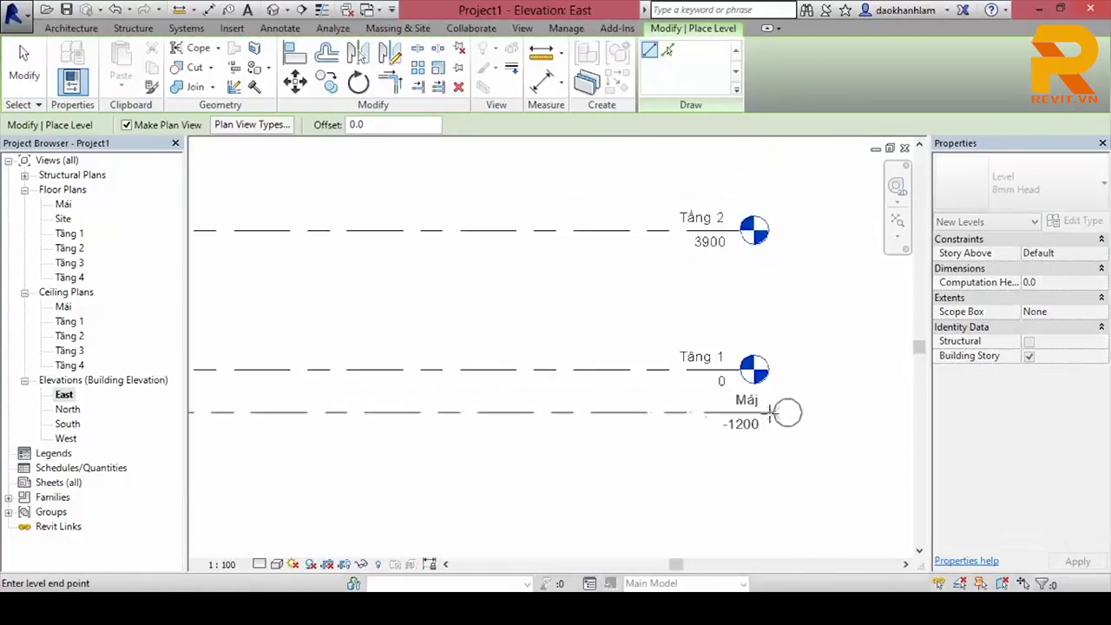
{"action": "scroll", "coordinate": [733, 415], "scroll_direction": "up", "scroll_amount": 2}
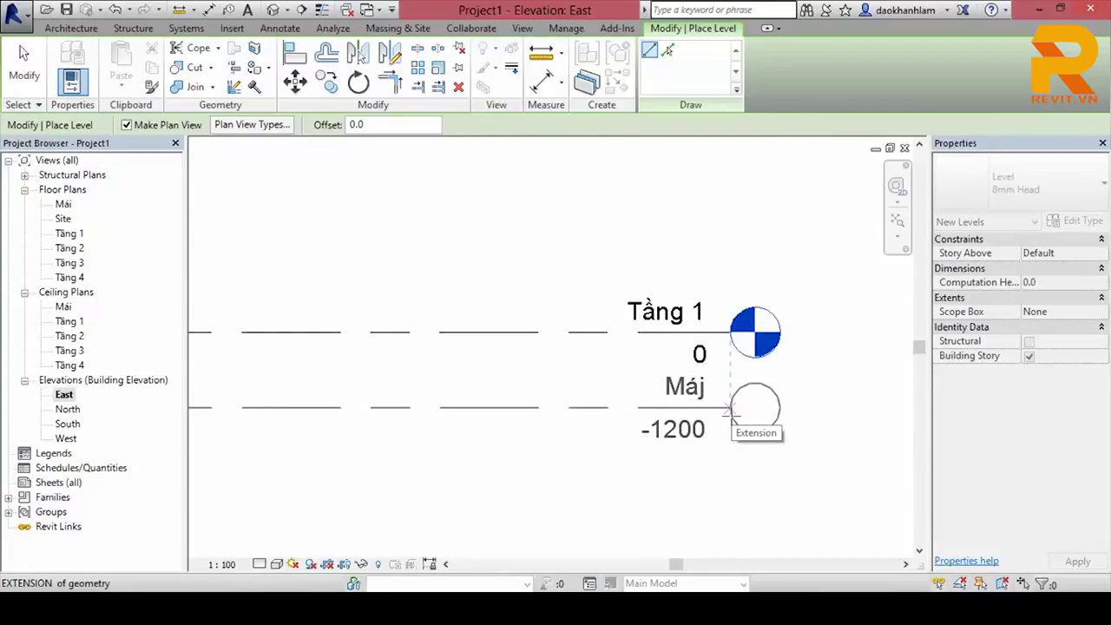
{"action": "left_click", "coordinate": [731, 410]}
{"action": "scroll", "coordinate": [781, 458], "scroll_direction": "up", "scroll_amount": 2}
{"action": "key", "text": "Escape"}
{"action": "left_click", "coordinate": [575, 401]}
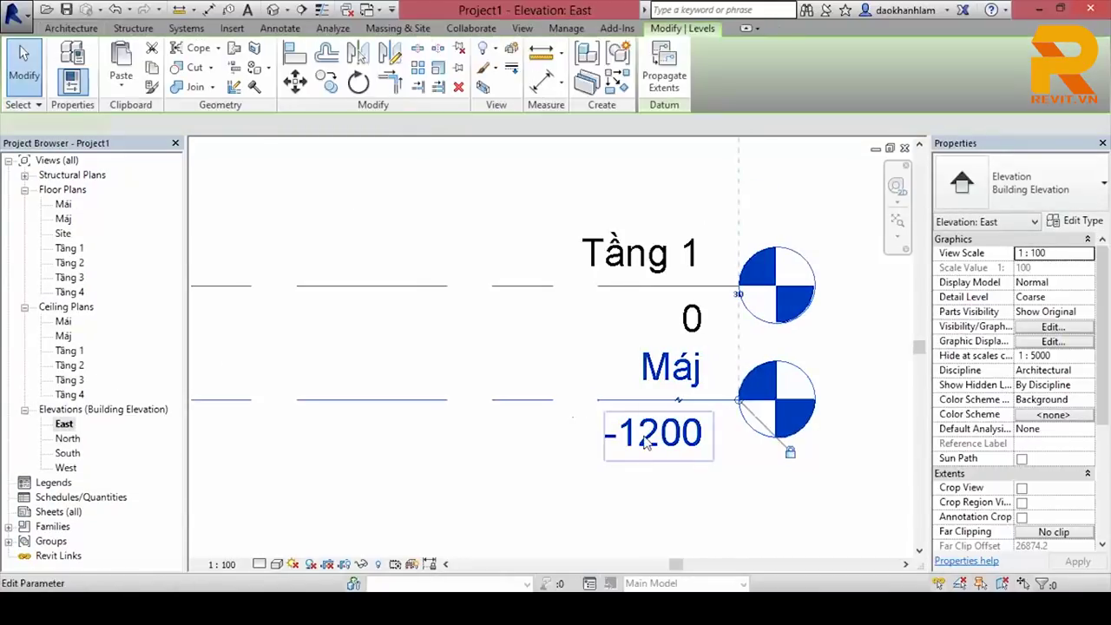
{"action": "left_click", "coordinate": [647, 443]}
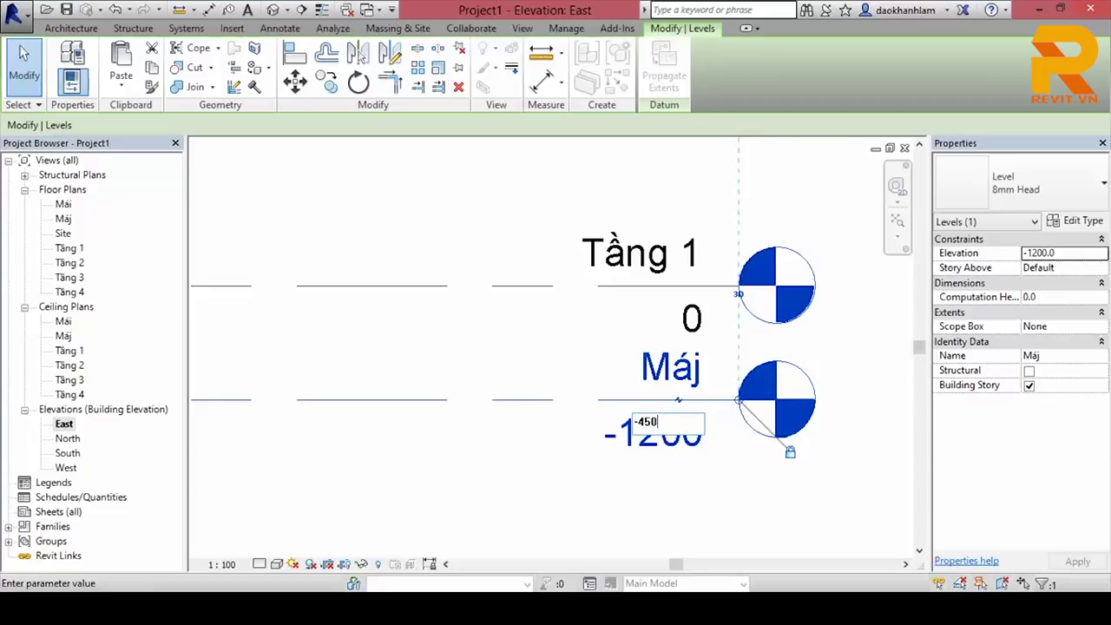
{"action": "key", "text": "Return"}
{"action": "left_click", "coordinate": [664, 363]}
{"action": "key", "text": "Escape"}
{"action": "left_click", "coordinate": [583, 367]}
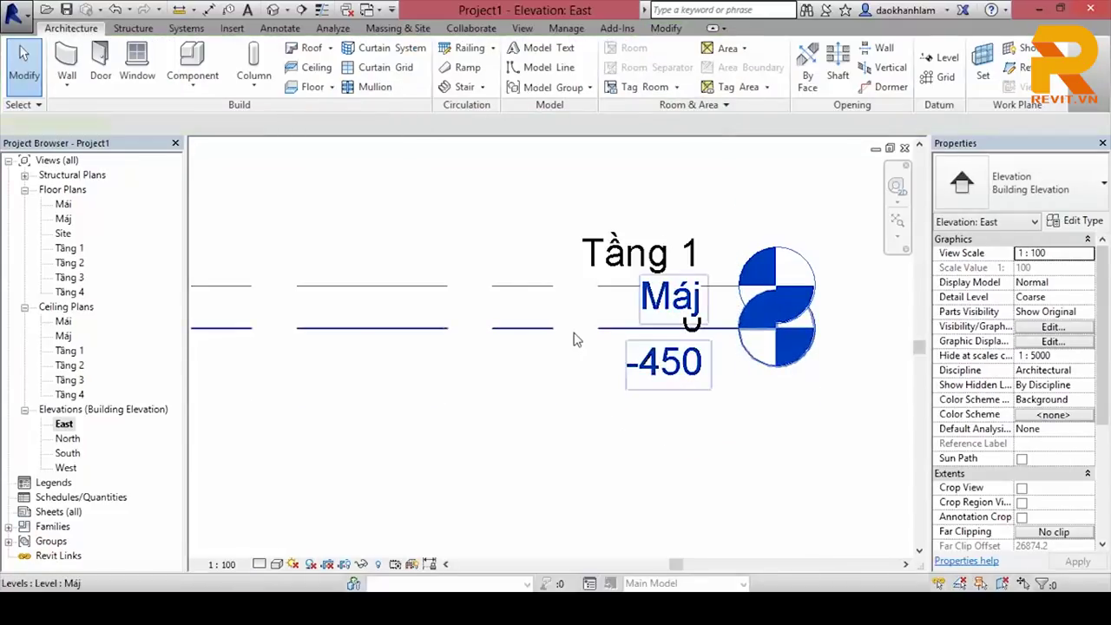
Step: Rename the -450 level to Sân vườn, also renaming its matching plan views
{"action": "left_click", "coordinate": [573, 334]}
{"action": "left_click", "coordinate": [668, 326]}
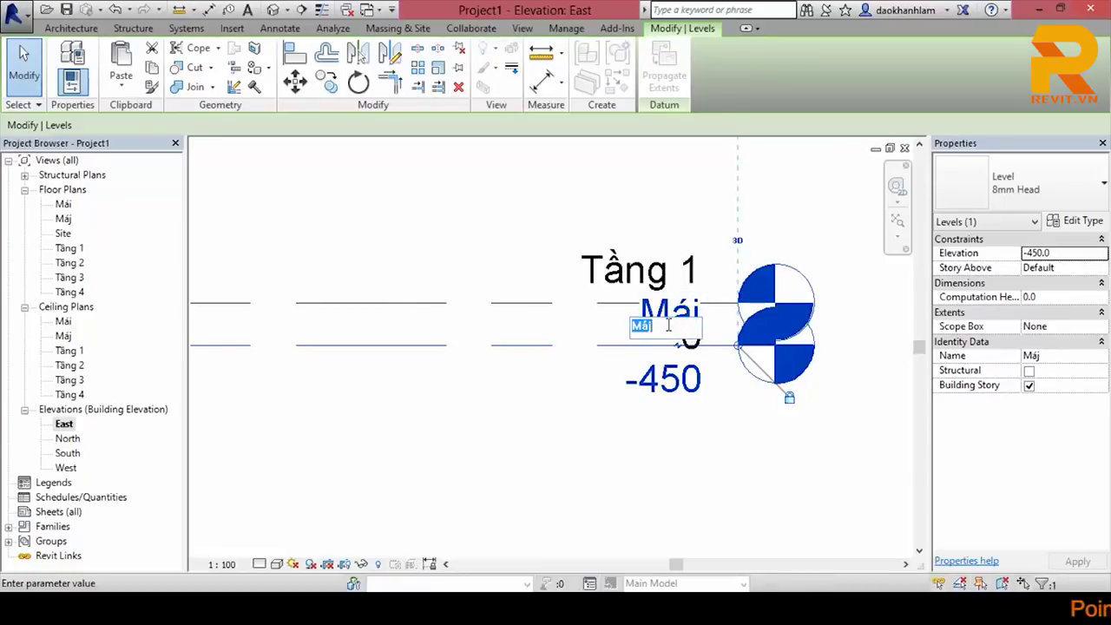
{"action": "type", "text": "Saân vươn"}
{"action": "key", "text": "Return"}
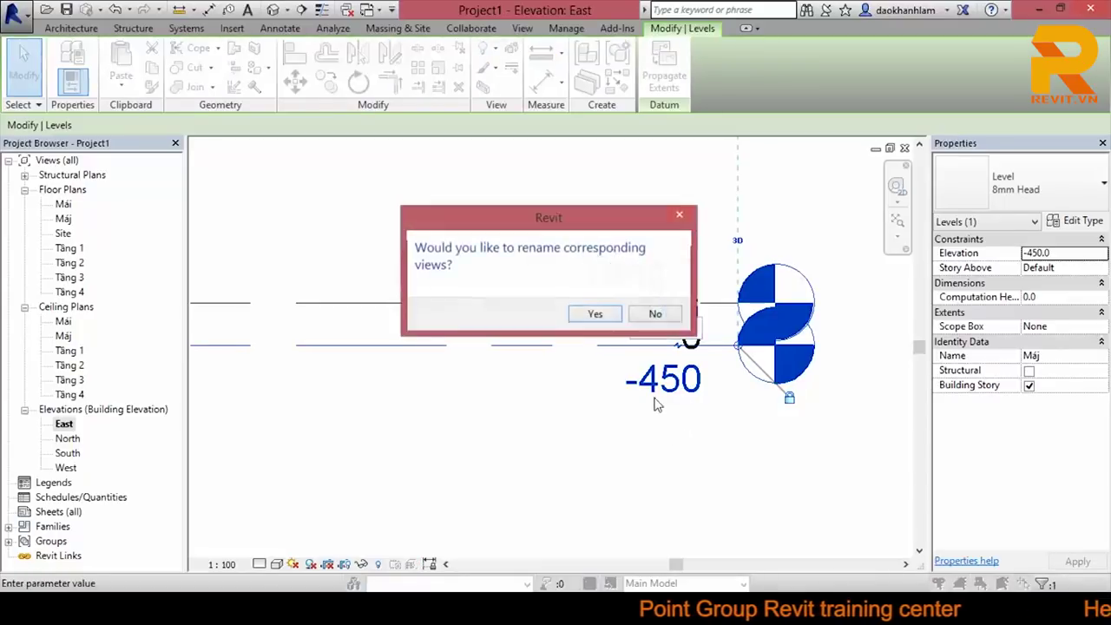
{"action": "left_click", "coordinate": [599, 317]}
{"action": "left_click", "coordinate": [618, 434]}
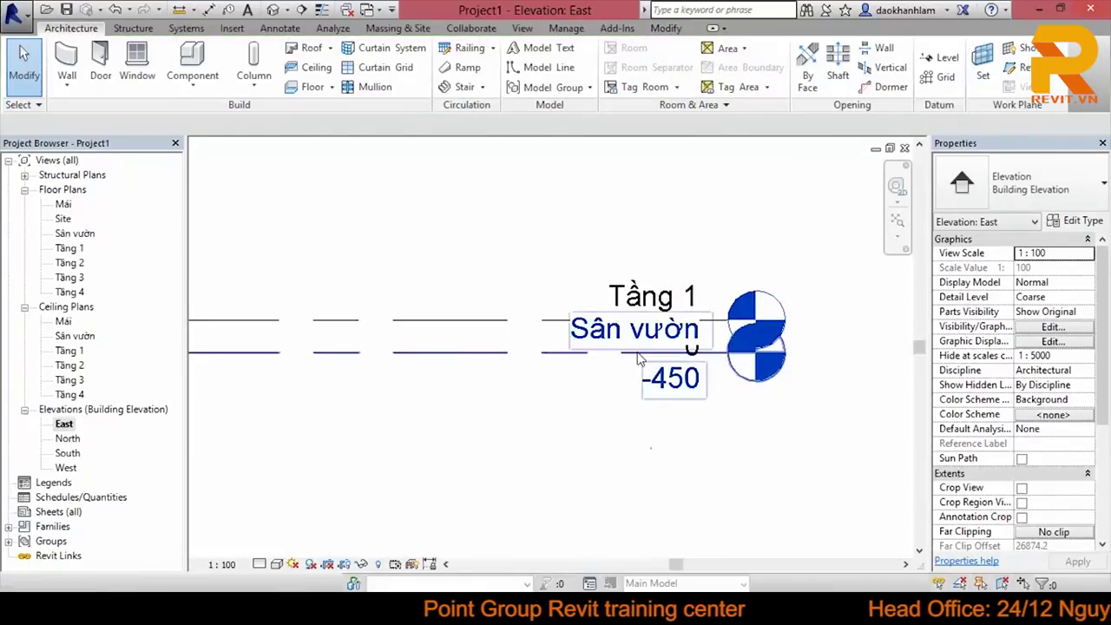
{"action": "left_click", "coordinate": [690, 375]}
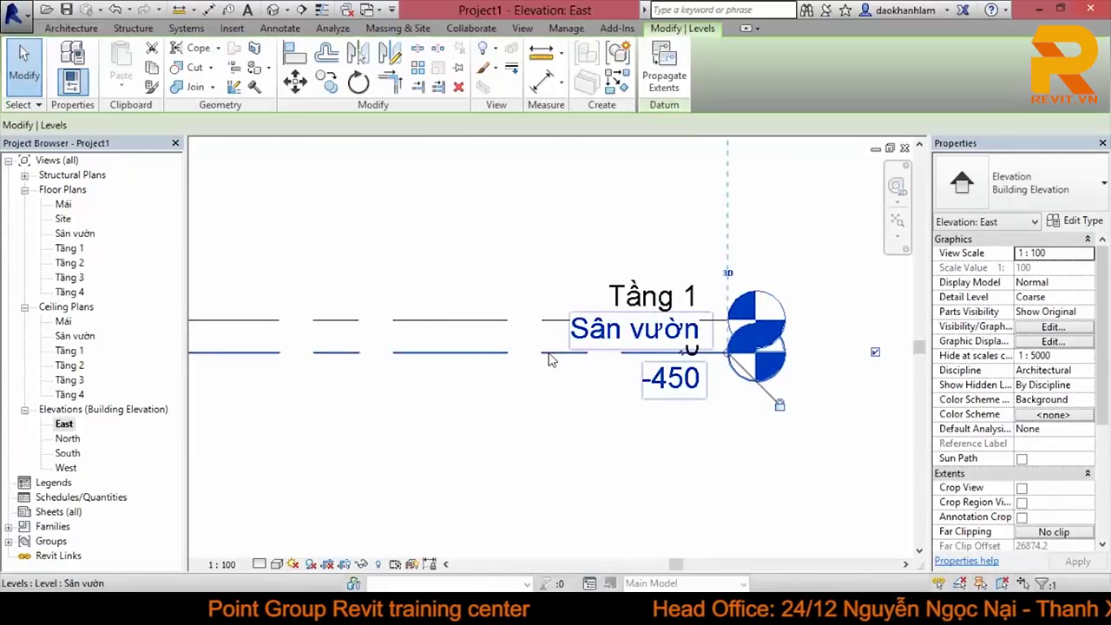
Step: Add an elbow to the Sân vườn level and drop its head below Tầng 1's head
{"action": "left_click", "coordinate": [682, 354]}
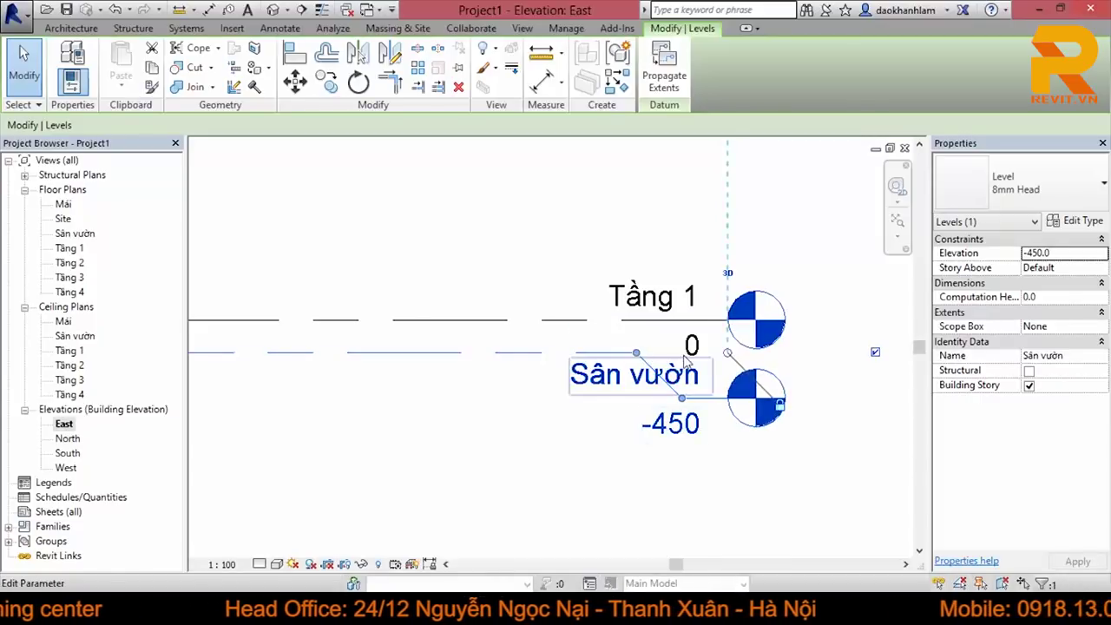
{"action": "left_click_drag", "start_coordinate": [619, 358], "coordinate": [564, 408]}
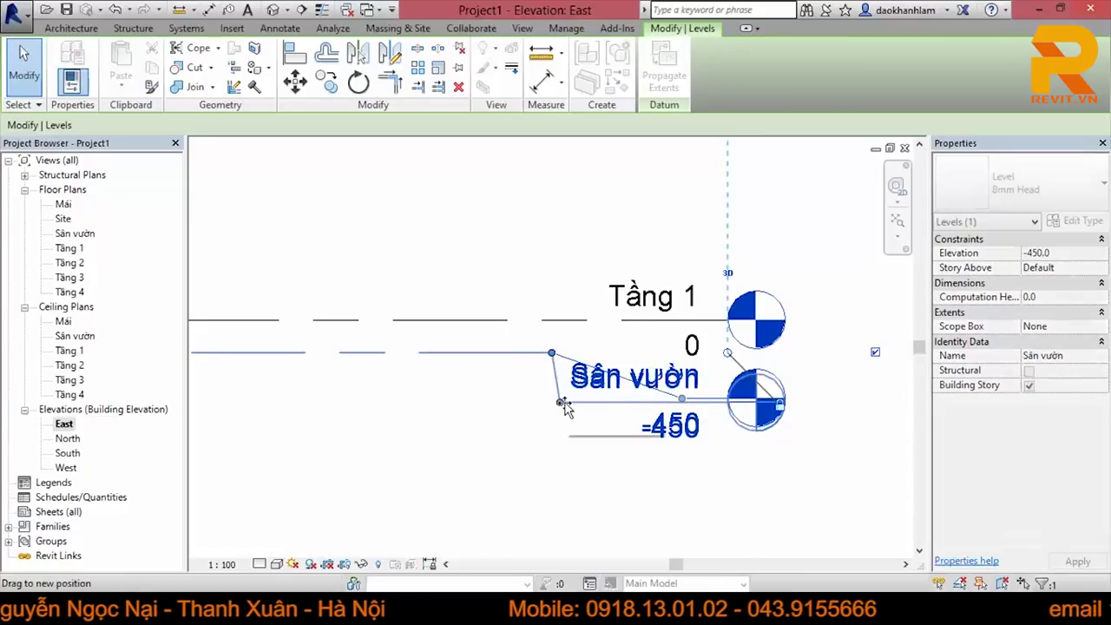
{"action": "left_click_drag", "start_coordinate": [564, 408], "coordinate": [585, 415]}
{"action": "left_click", "coordinate": [600, 446]}
{"action": "scroll", "coordinate": [602, 450], "scroll_direction": "down", "scroll_amount": 2}
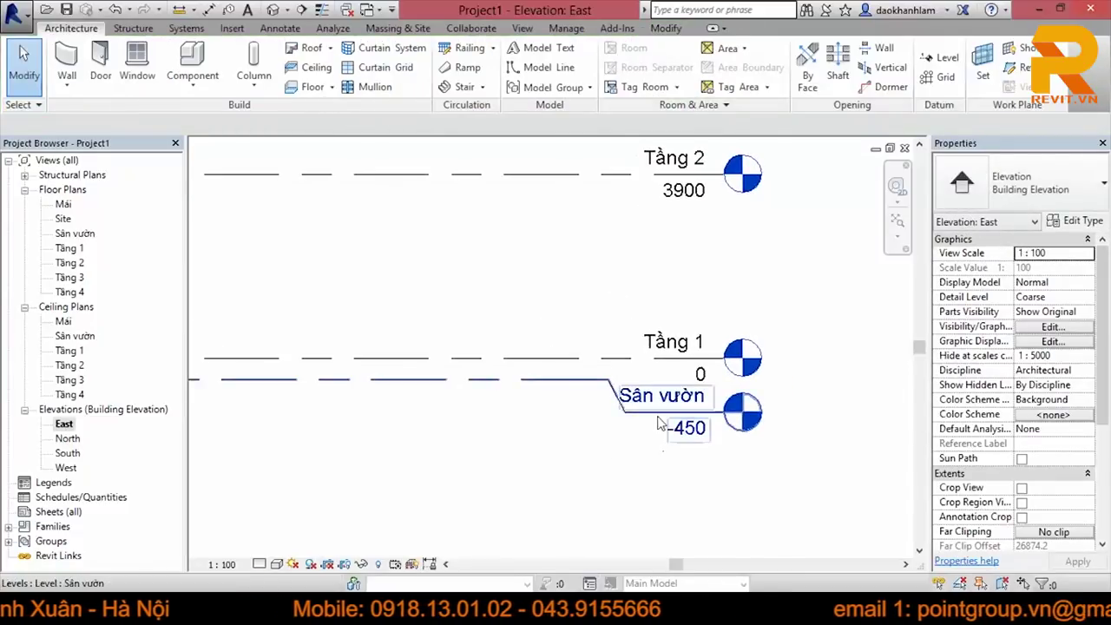
Step: Shift the Sân vườn elbow point slightly to the left
{"action": "left_click", "coordinate": [658, 423]}
{"action": "scroll", "coordinate": [657, 423], "scroll_direction": "up", "scroll_amount": 2}
{"action": "key", "text": "Escape"}
{"action": "left_click", "coordinate": [599, 354]}
{"action": "left_click_drag", "start_coordinate": [599, 358], "coordinate": [583, 354]}
{"action": "left_click", "coordinate": [666, 457]}
{"action": "scroll", "coordinate": [666, 457], "scroll_direction": "down", "scroll_amount": 2}
{"action": "scroll", "coordinate": [666, 457], "scroll_direction": "down", "scroll_amount": 3}
{"action": "scroll", "coordinate": [776, 330], "scroll_direction": "down", "scroll_amount": 1}
{"action": "scroll", "coordinate": [808, 387], "scroll_direction": "down", "scroll_amount": 1}
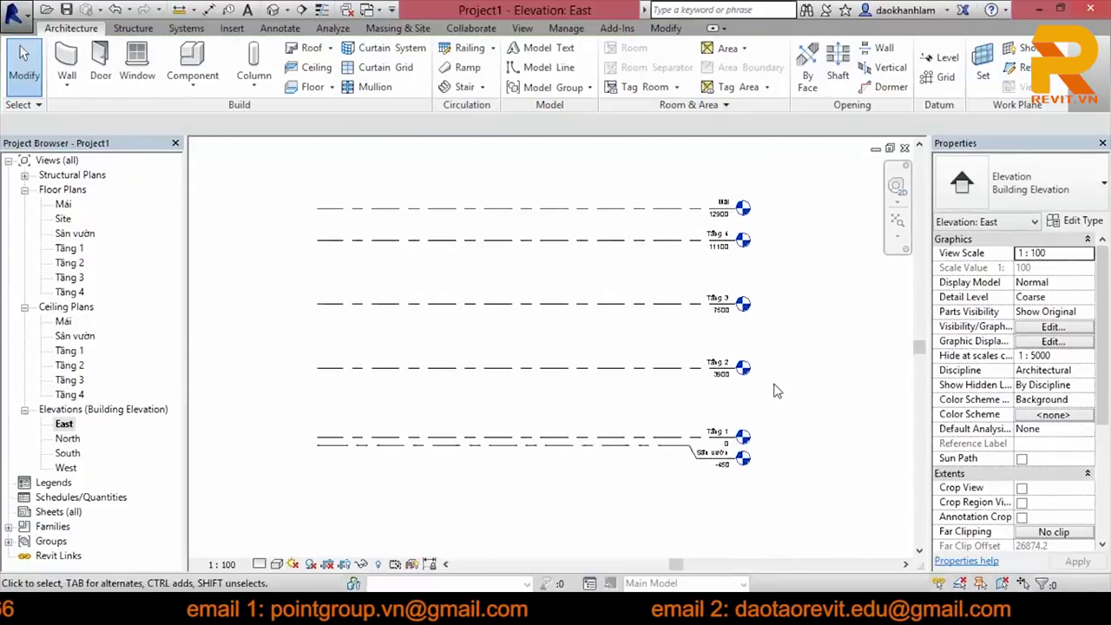
{"action": "scroll", "coordinate": [758, 402], "scroll_direction": "up", "scroll_amount": 1}
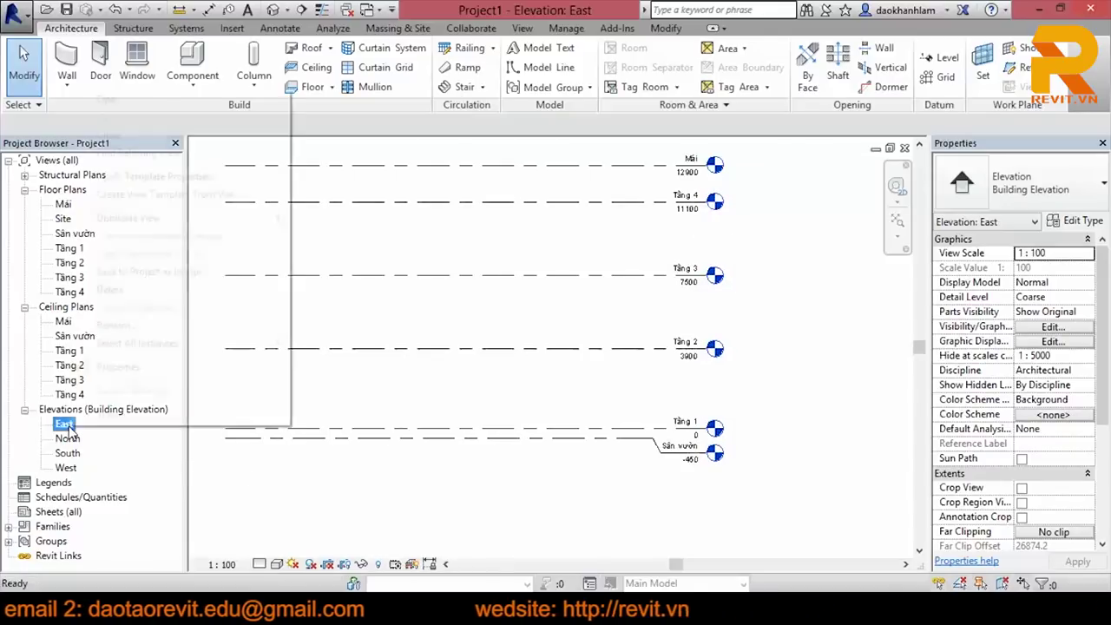
Step: Rename the East and North elevations to MD- HƯỚNG ĐÔNG and MD- HƯỚNG BẮC
{"action": "right_click", "coordinate": [68, 425]}
{"action": "left_click", "coordinate": [130, 335]}
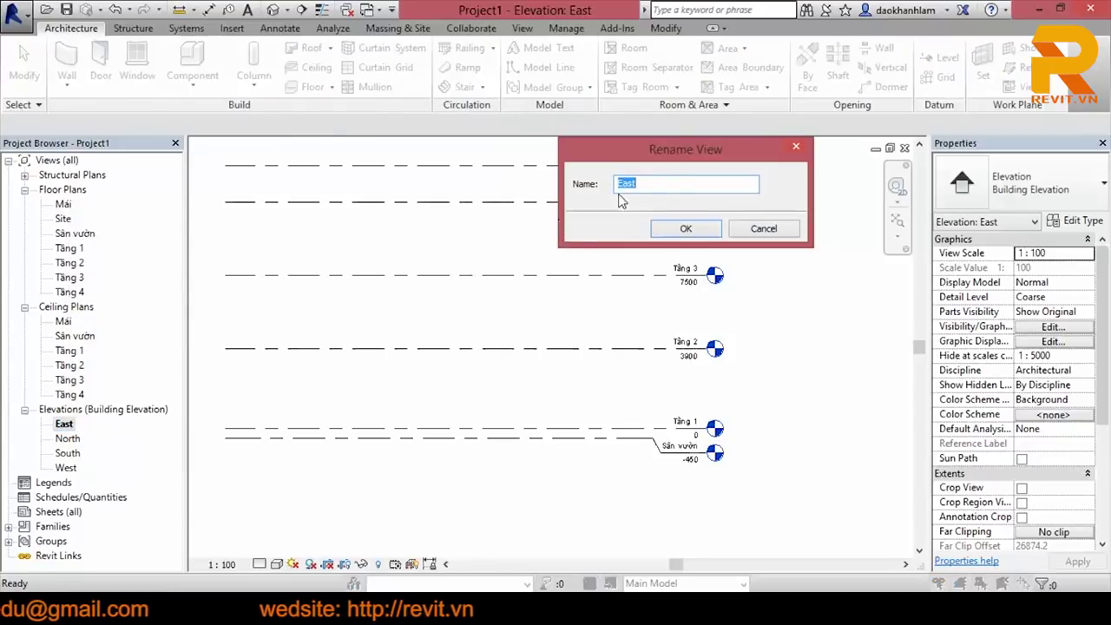
{"action": "type", "text": "md- hươn"}
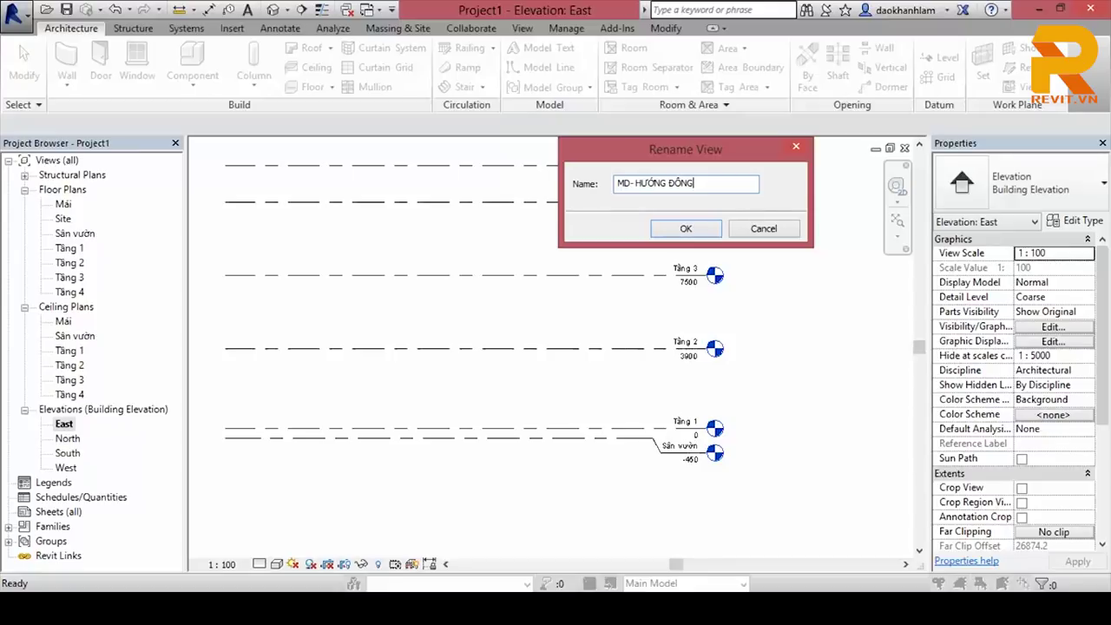
{"action": "left_click", "coordinate": [685, 230]}
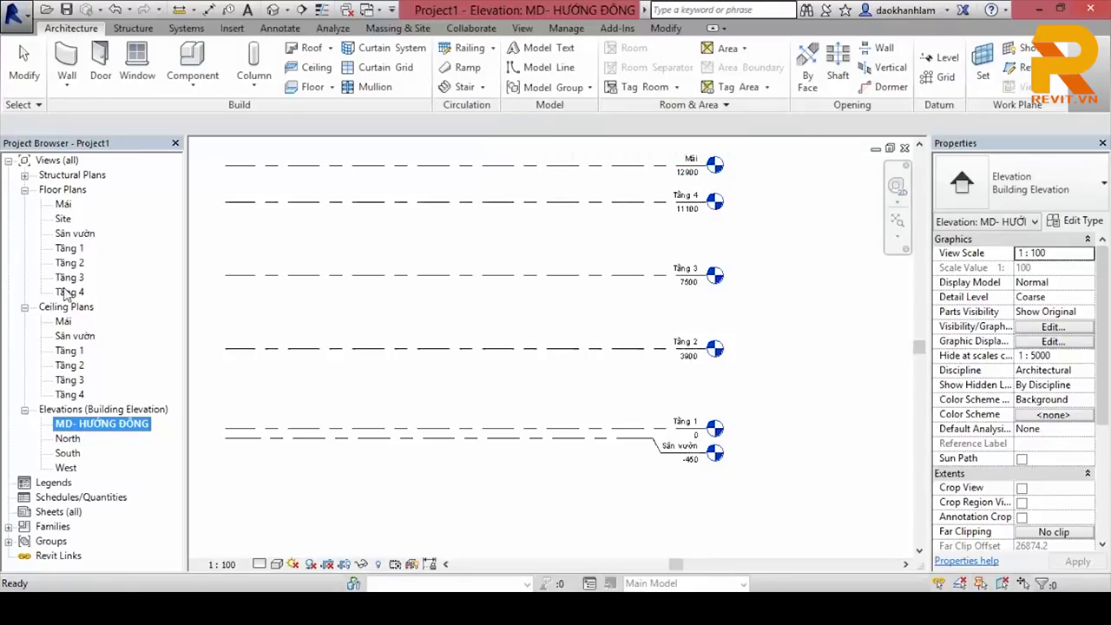
{"action": "left_click", "coordinate": [68, 439]}
{"action": "right_click", "coordinate": [68, 438]}
{"action": "left_click", "coordinate": [130, 345]}
{"action": "type", "text": "MD- HƯỚNG BẮC"}
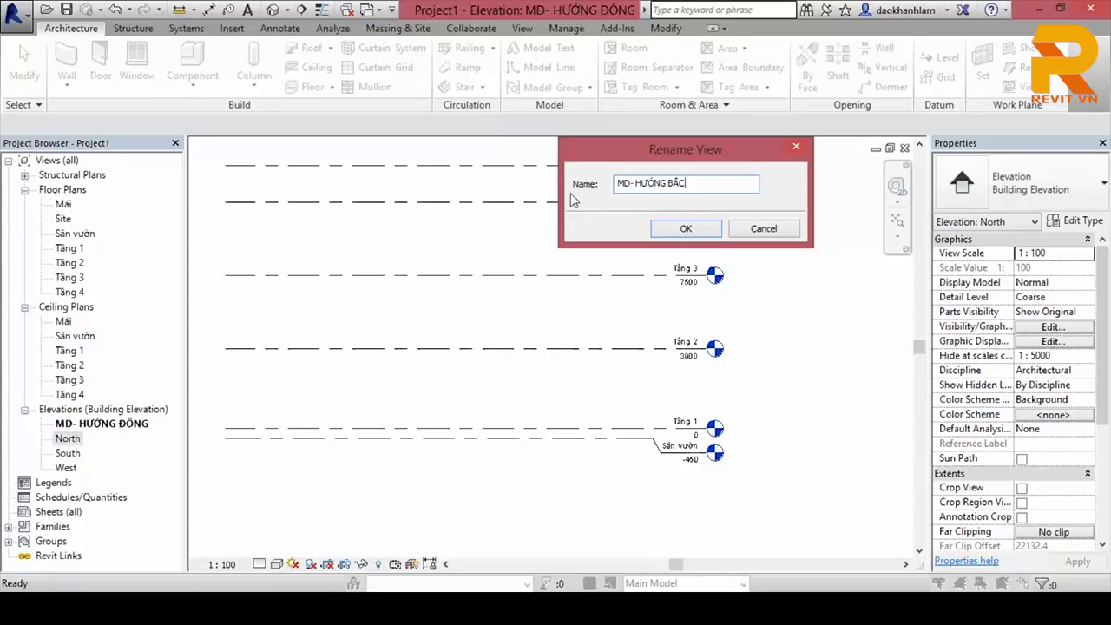
{"action": "left_click", "coordinate": [681, 228]}
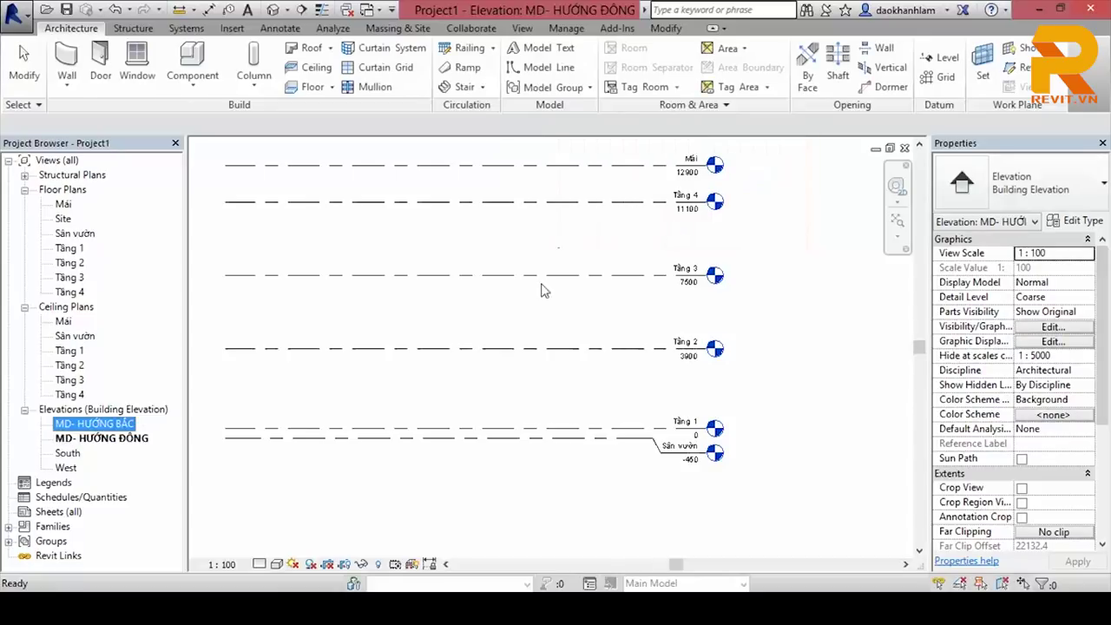
Step: Rename the South and West elevations to MD-HƯỚNG NAM and MD-HƯỚNG TÂY
{"action": "right_click", "coordinate": [69, 453]}
{"action": "left_click", "coordinate": [122, 356]}
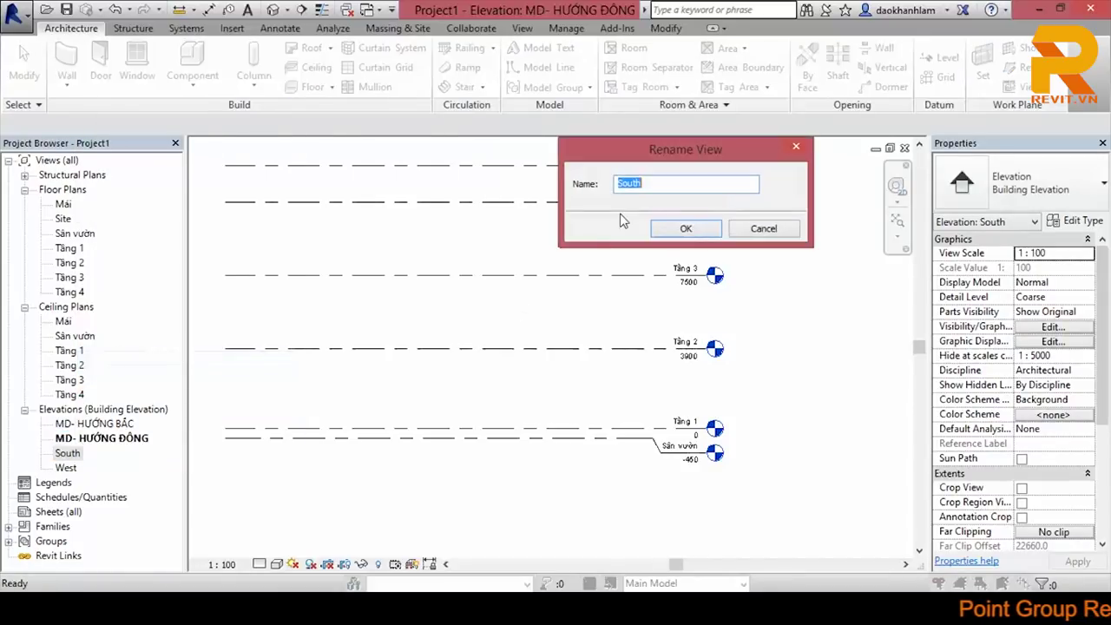
{"action": "type", "text": "MD"}
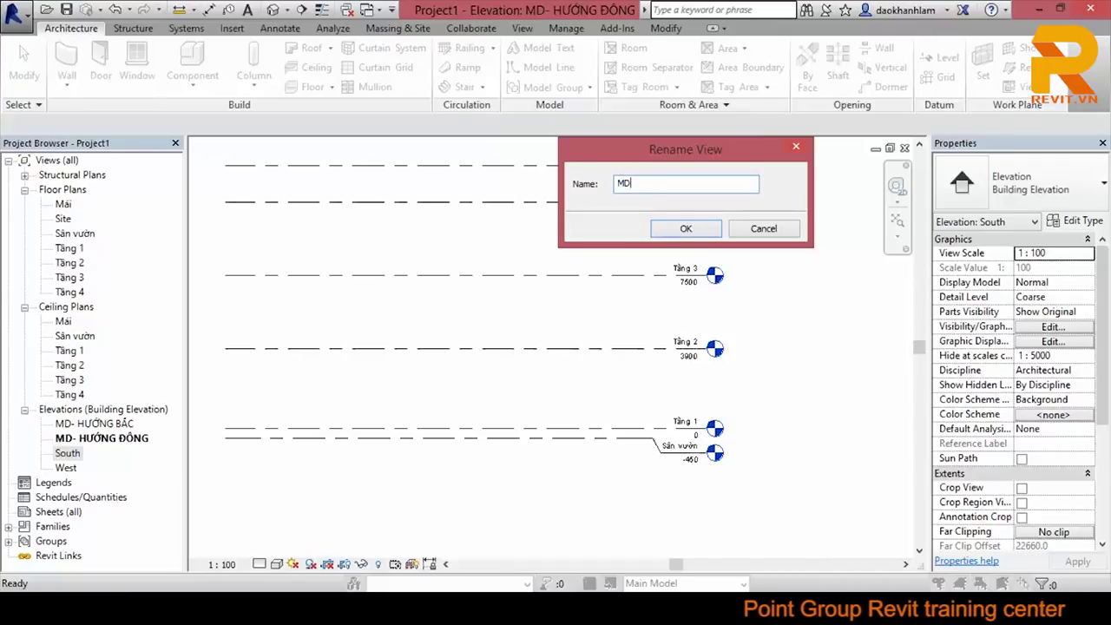
{"action": "type", "text": "-HUONG NAM"}
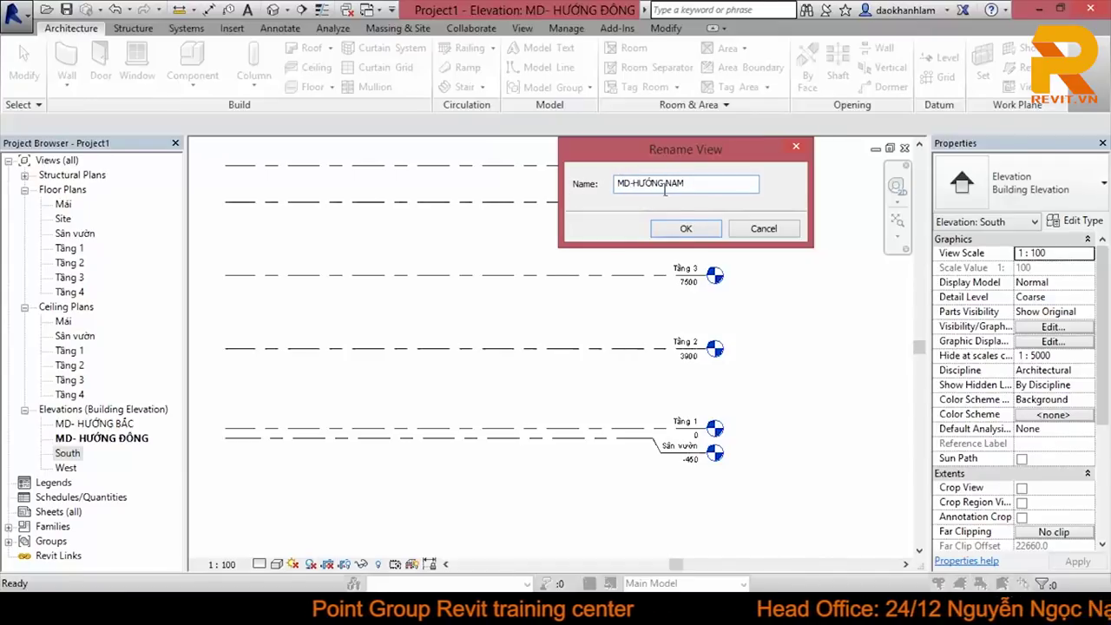
{"action": "left_click", "coordinate": [691, 228]}
{"action": "right_click", "coordinate": [73, 468]}
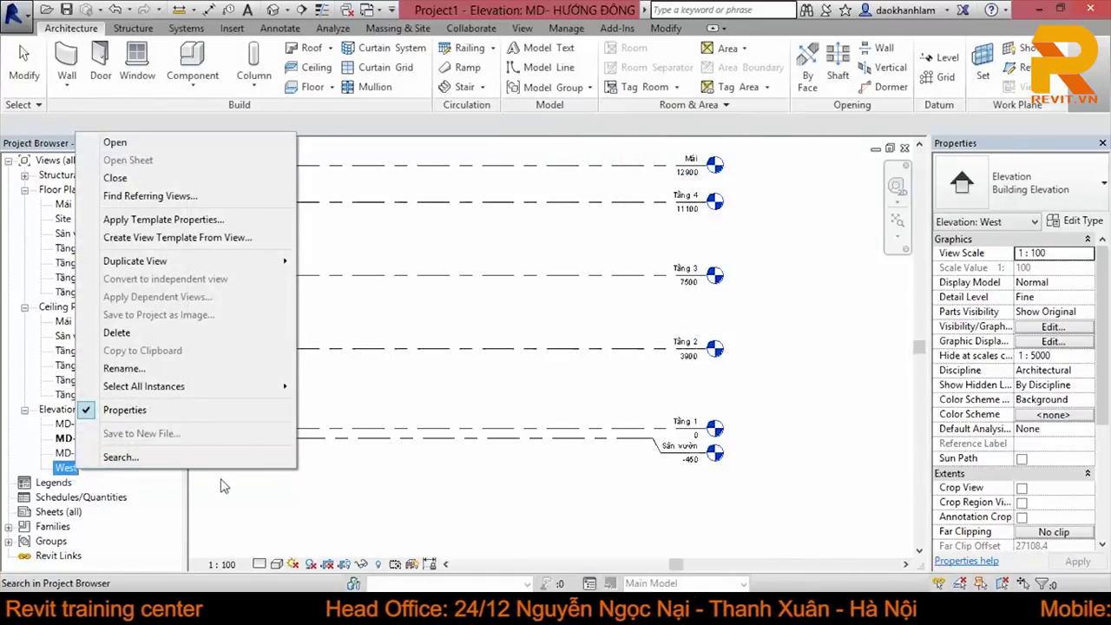
{"action": "key", "text": "Escape"}
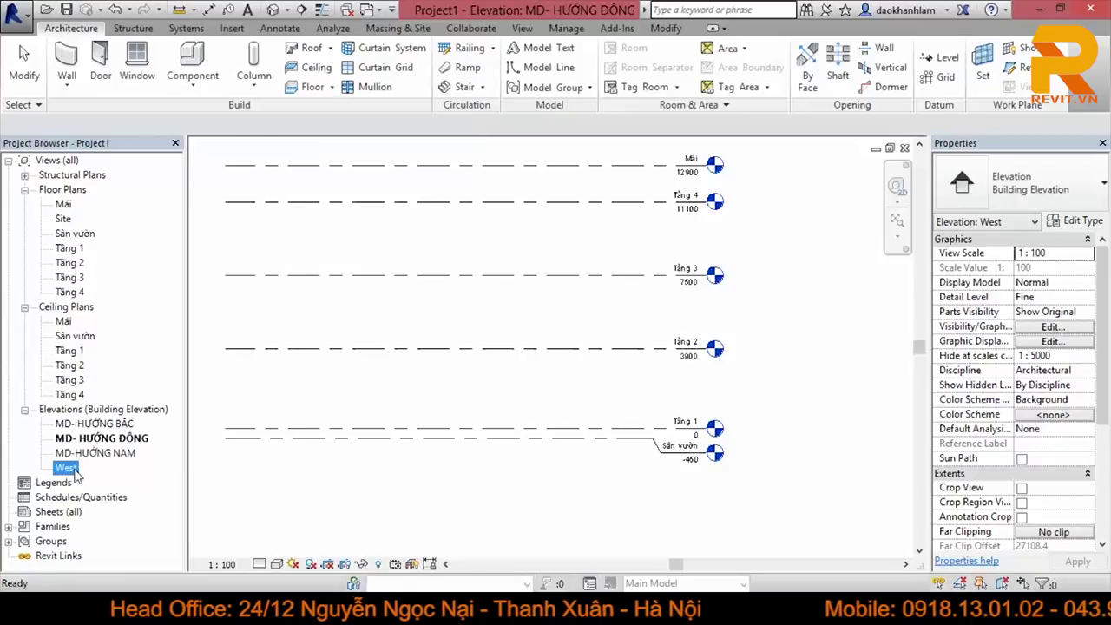
{"action": "key", "text": "F2"}
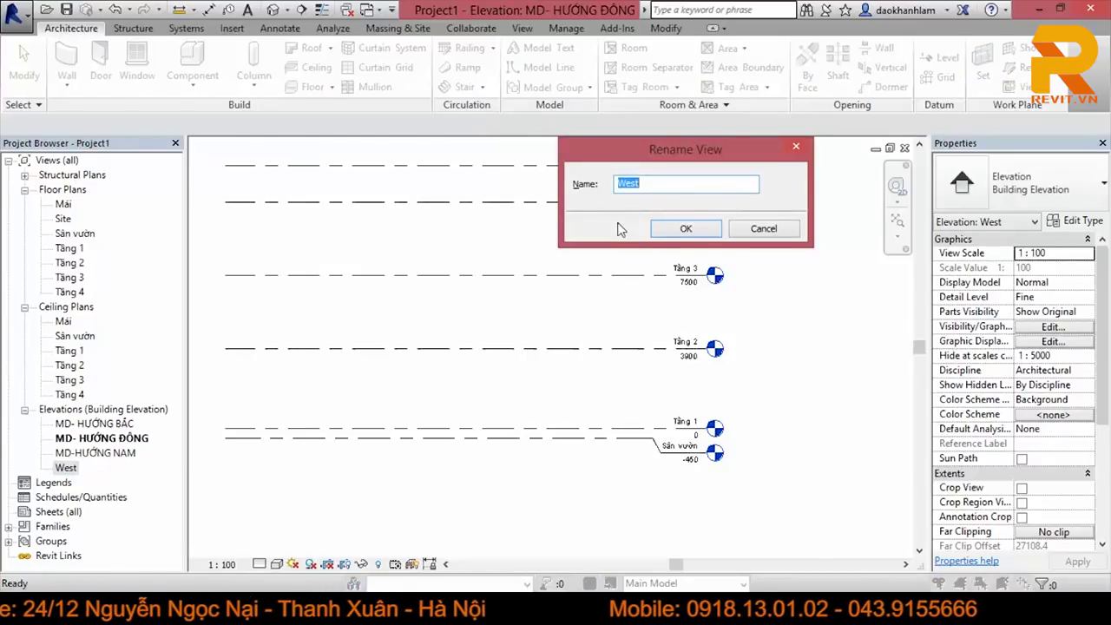
{"action": "type", "text": "MD-HƯỚNG NAM"}
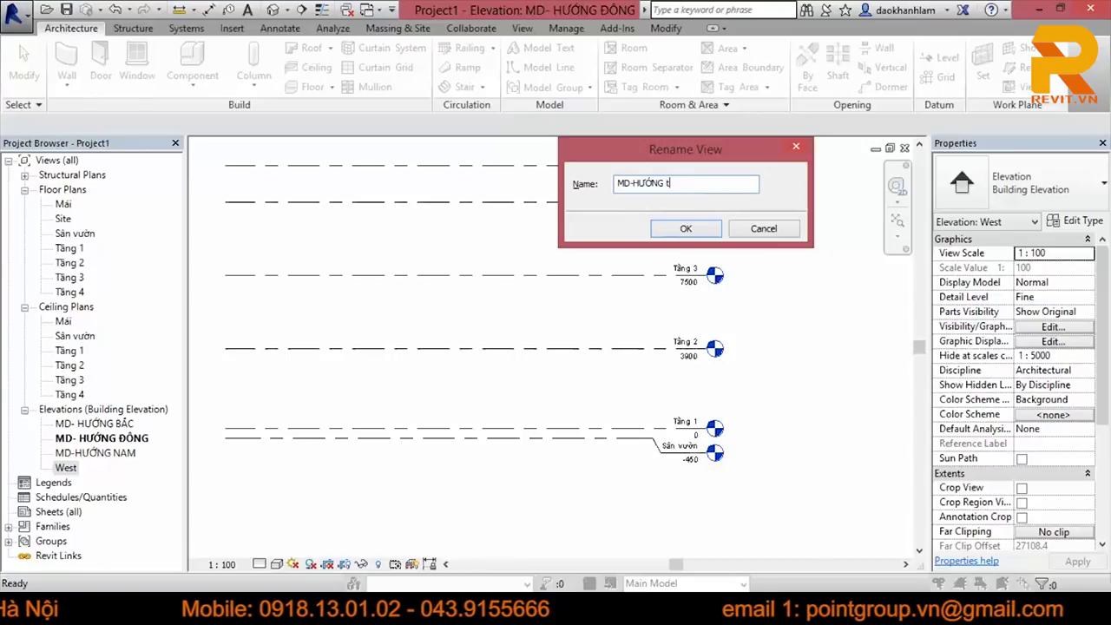
{"action": "left_click", "coordinate": [685, 228]}
{"action": "scroll", "coordinate": [655, 375], "scroll_direction": "down", "scroll_amount": 1}
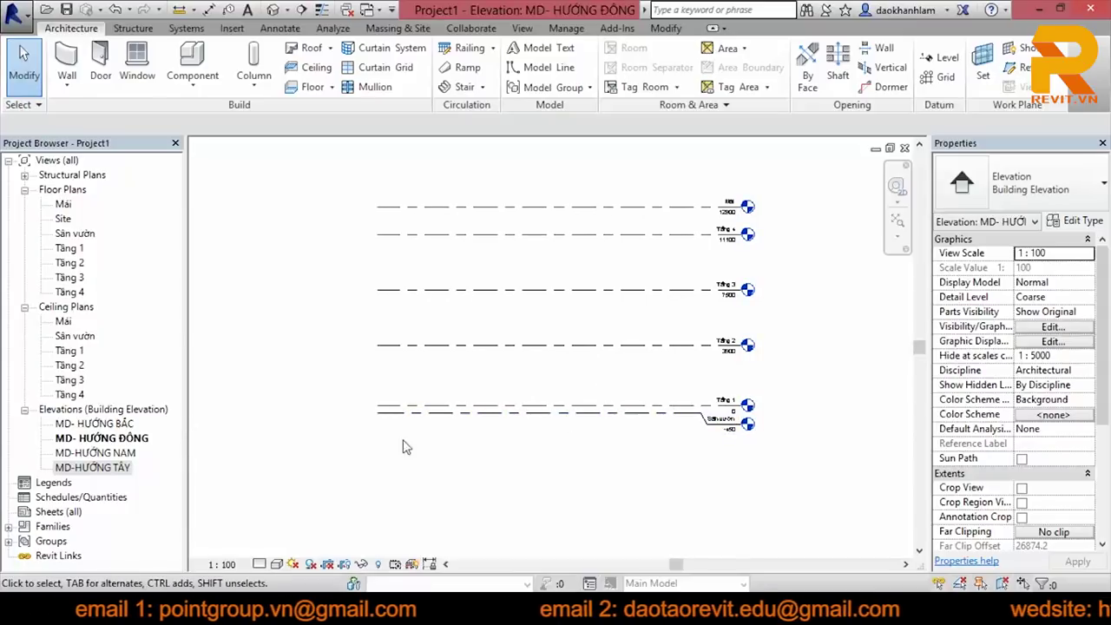
{"action": "left_click", "coordinate": [102, 437]}
Step: Look at the MD-HƯỚNG TÂY elevation, then return to MD- HƯỚNG ĐÔNG
{"action": "scroll", "coordinate": [705, 401], "scroll_direction": "up", "scroll_amount": 2}
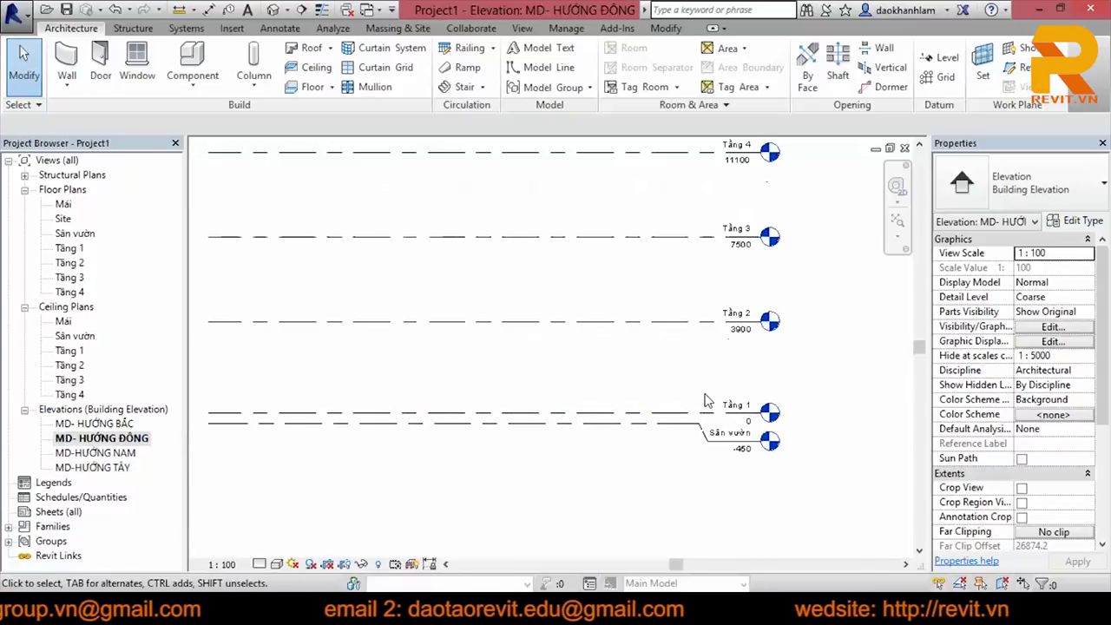
{"action": "scroll", "coordinate": [705, 401], "scroll_direction": "down", "scroll_amount": 1}
{"action": "scroll", "coordinate": [673, 414], "scroll_direction": "down", "scroll_amount": 1}
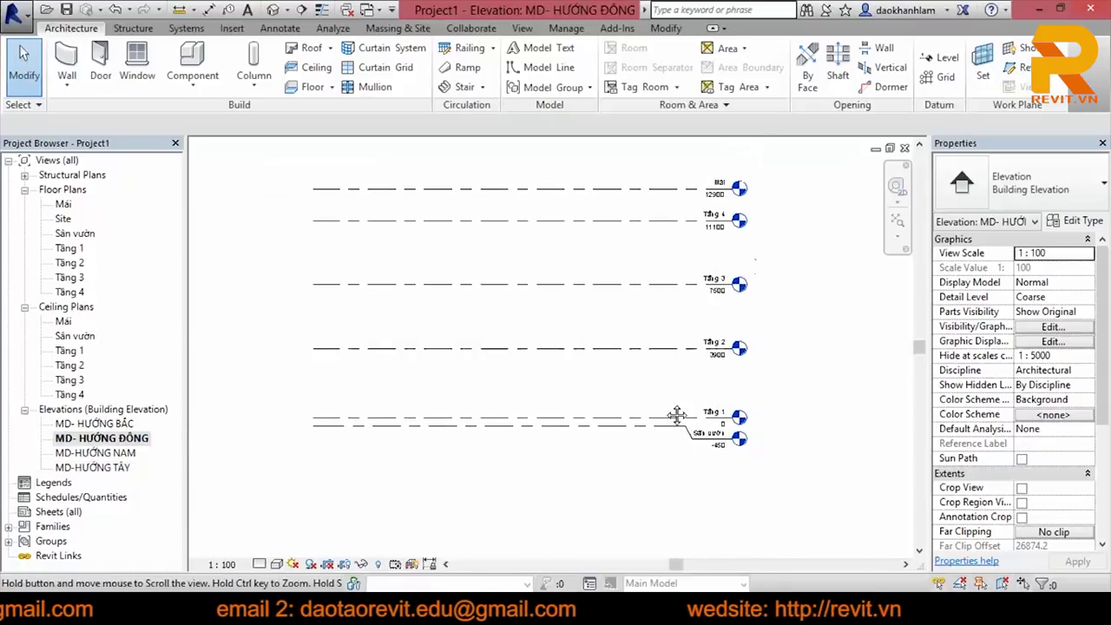
{"action": "double_click", "coordinate": [124, 468]}
{"action": "scroll", "coordinate": [758, 486], "scroll_direction": "up", "scroll_amount": 2}
{"action": "scroll", "coordinate": [758, 492], "scroll_direction": "up", "scroll_amount": 2}
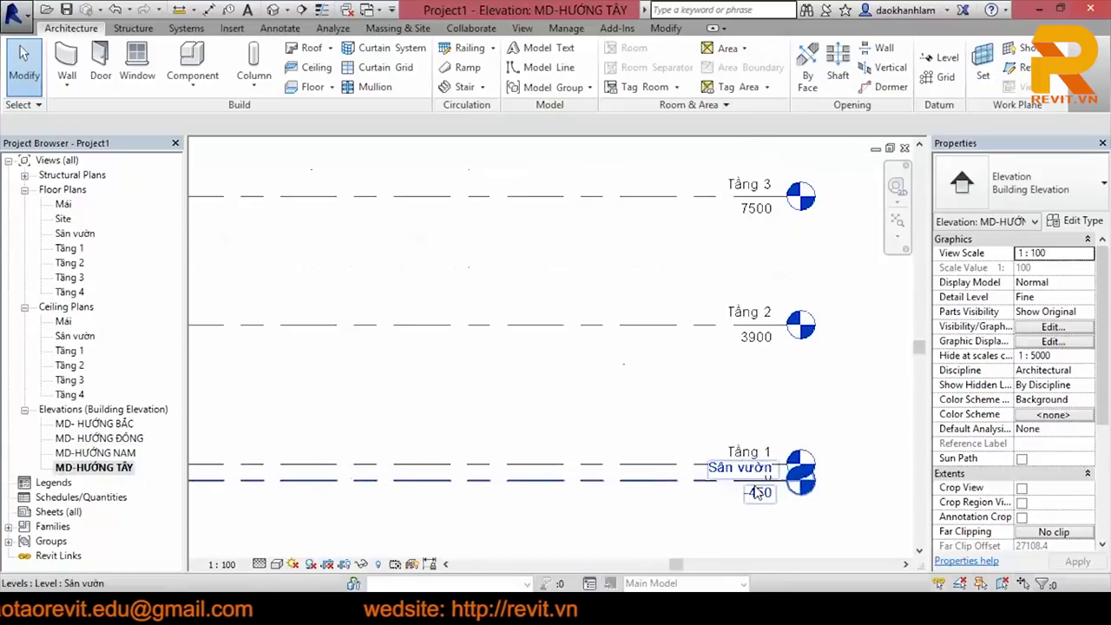
{"action": "double_click", "coordinate": [102, 437]}
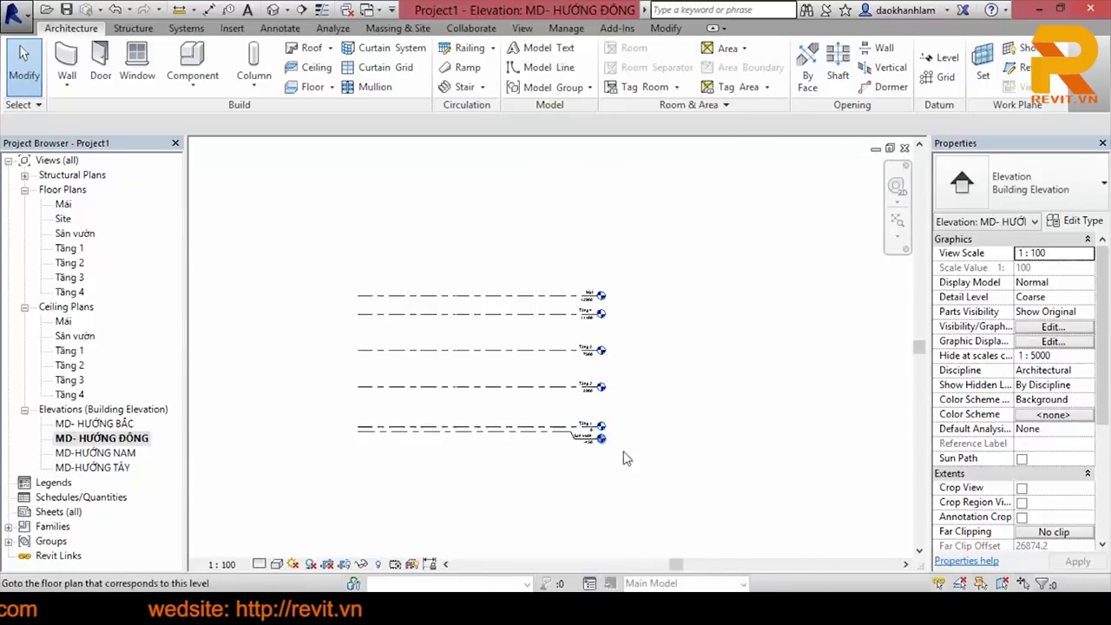
Step: Select the Tầng 1 and Sân vườn levels in MD- HƯỚNG ĐÔNG
{"action": "left_click_drag", "start_coordinate": [626, 458], "coordinate": [556, 290]}
{"action": "scroll", "coordinate": [490, 466], "scroll_direction": "up", "scroll_amount": 3}
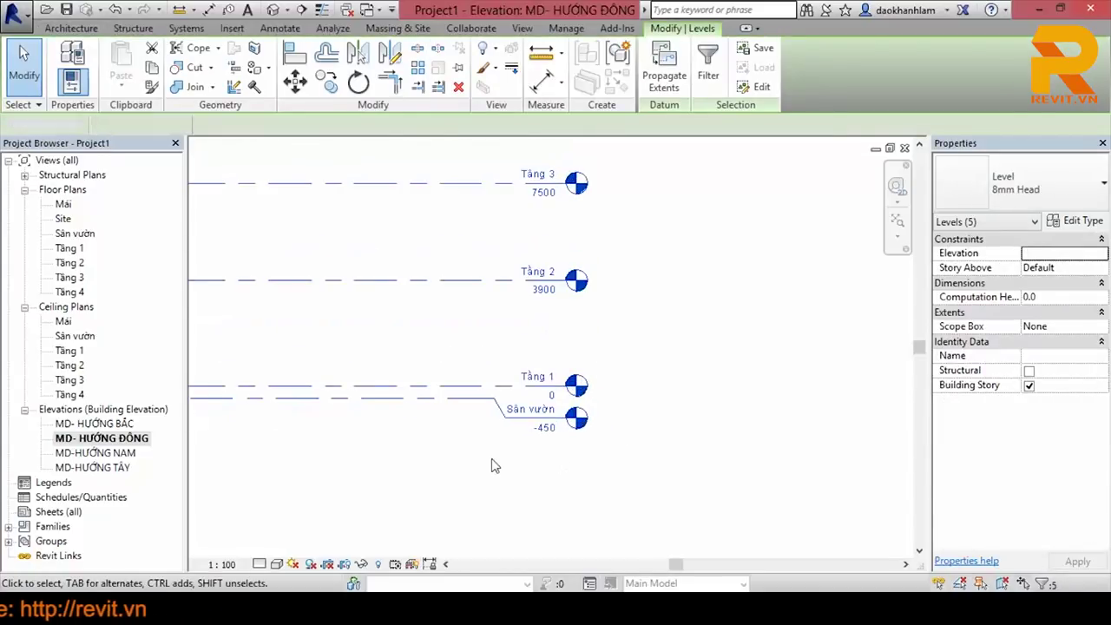
{"action": "left_click", "coordinate": [490, 466]}
{"action": "scroll", "coordinate": [640, 438], "scroll_direction": "up", "scroll_amount": 2}
{"action": "mouse_move", "coordinate": [653, 441]}
{"action": "left_mouse_down"}
{"action": "mouse_move", "coordinate": [514, 398]}
{"action": "mouse_move", "coordinate": [492, 349]}
{"action": "left_mouse_up"}
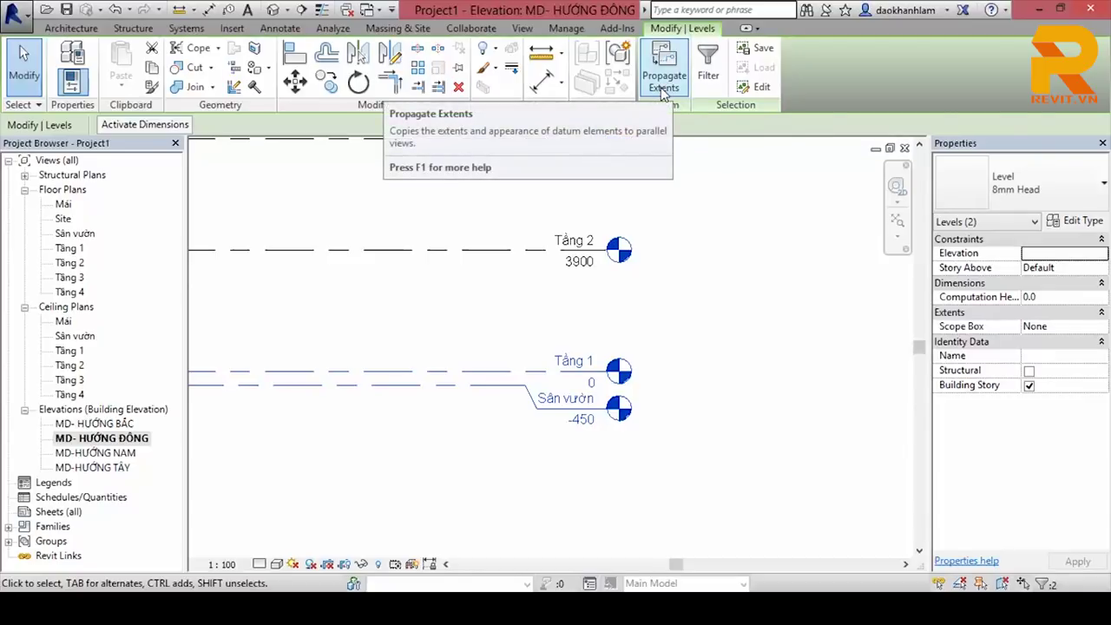
{"action": "left_click_drag", "start_coordinate": [685, 487], "coordinate": [461, 330]}
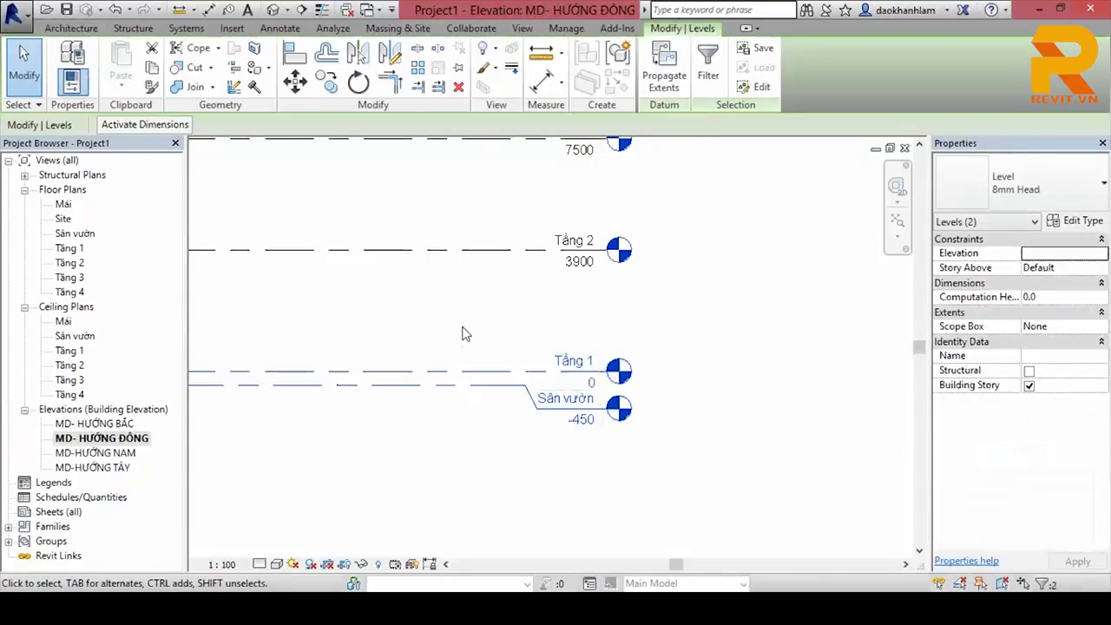
{"action": "scroll", "coordinate": [719, 390], "scroll_direction": "down", "scroll_amount": 3}
{"action": "scroll", "coordinate": [720, 390], "scroll_direction": "down", "scroll_amount": 2}
{"action": "mouse_move", "coordinate": [432, 213]}
{"action": "left_mouse_down"}
{"action": "mouse_move", "coordinate": [779, 458]}
{"action": "mouse_move", "coordinate": [630, 385]}
{"action": "left_mouse_up"}
{"action": "scroll", "coordinate": [784, 442], "scroll_direction": "up", "scroll_amount": 3}
{"action": "scroll", "coordinate": [784, 442], "scroll_direction": "up", "scroll_amount": 1}
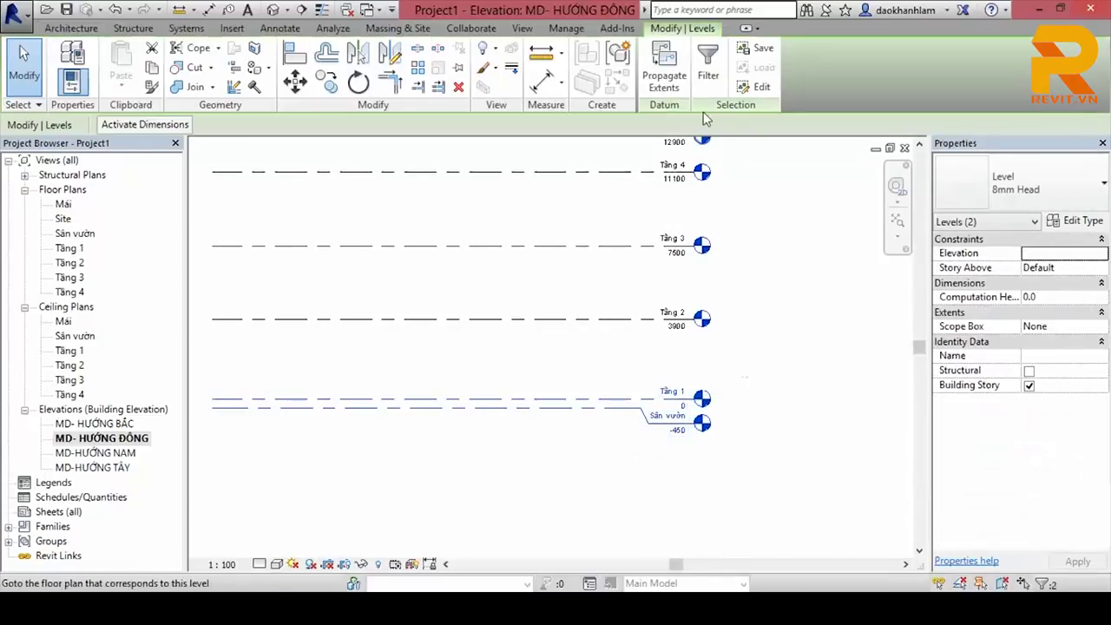
Step: Propagate the two levels' extents to MD-HƯỚNG TÂY and check the result there
{"action": "left_click", "coordinate": [664, 77]}
{"action": "left_click", "coordinate": [472, 223]}
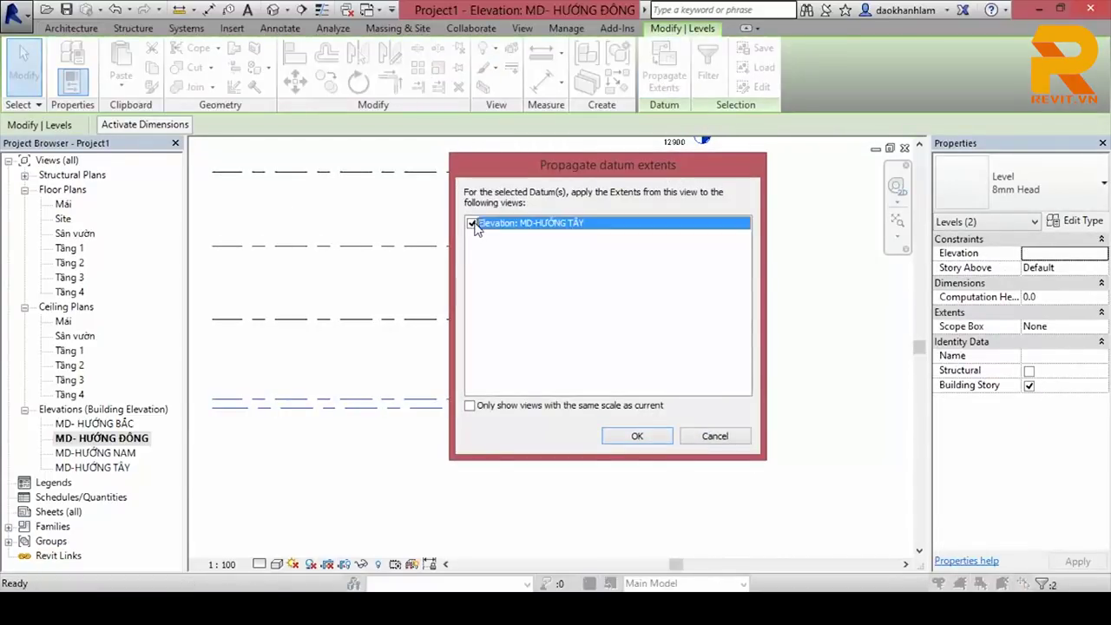
{"action": "left_click", "coordinate": [637, 440]}
{"action": "double_click", "coordinate": [96, 467]}
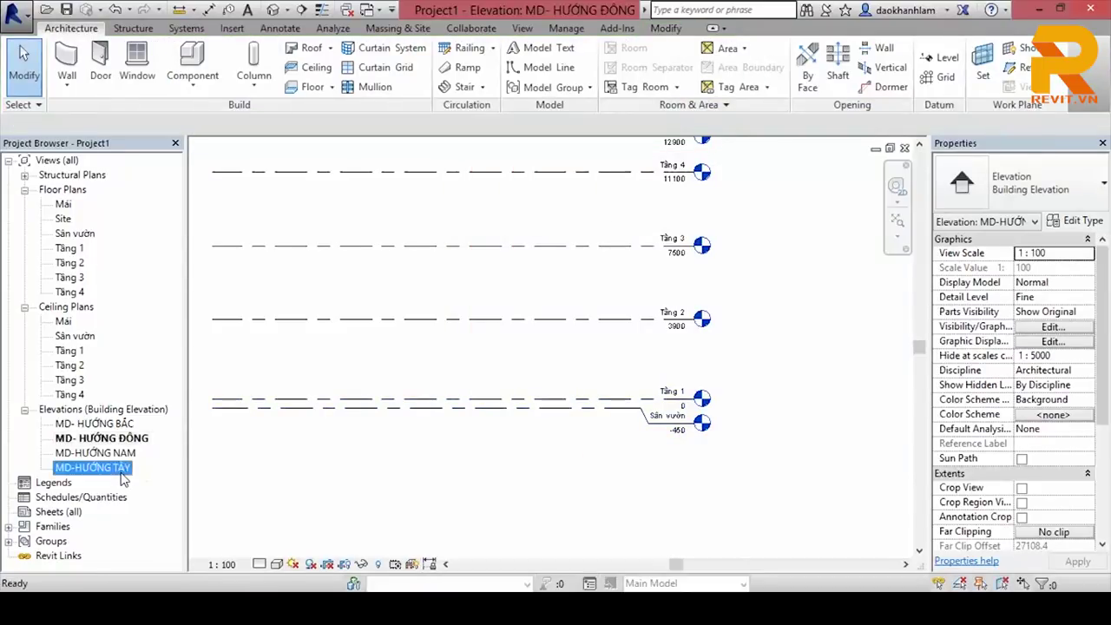
{"action": "scroll", "coordinate": [764, 475], "scroll_direction": "up", "scroll_amount": 2}
{"action": "middle_click_drag", "start_coordinate": [746, 486], "coordinate": [713, 447]}
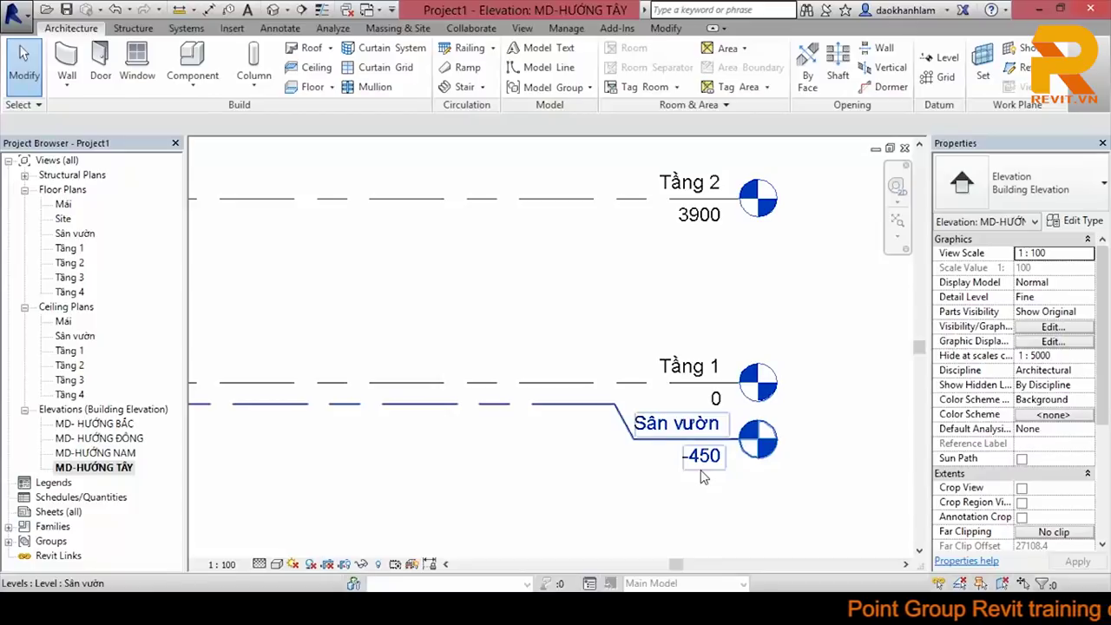
Step: In MD- HƯỚNG BẮC, offset the Sân vườn level head from Tầng 1 with an elbow
{"action": "double_click", "coordinate": [96, 424]}
{"action": "scroll", "coordinate": [707, 476], "scroll_direction": "up", "scroll_amount": 3}
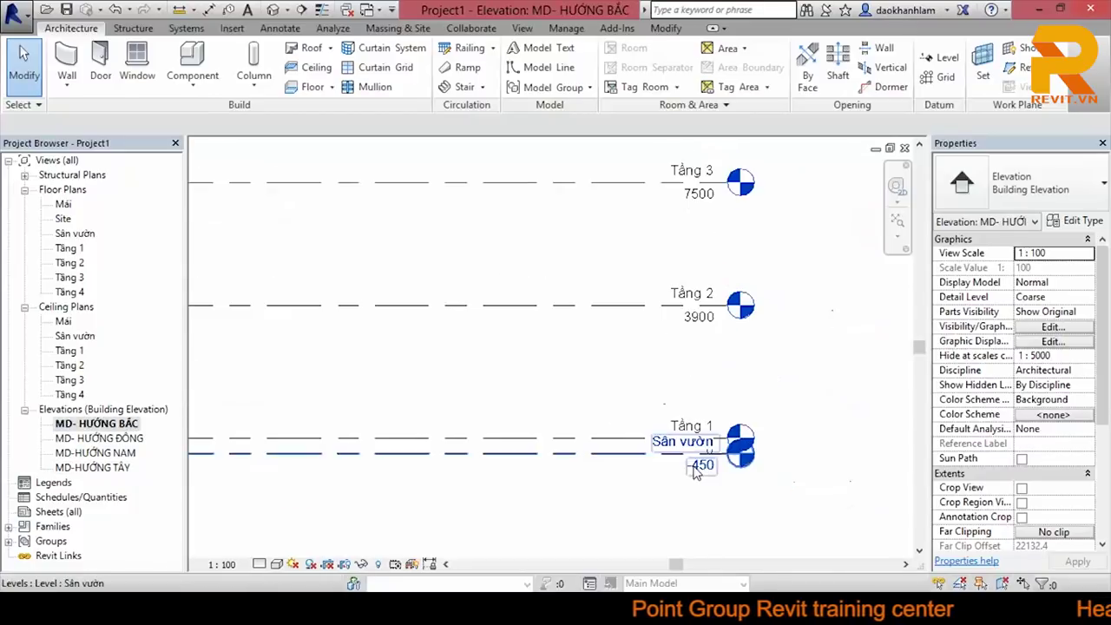
{"action": "left_click", "coordinate": [714, 451]}
{"action": "scroll", "coordinate": [694, 460], "scroll_direction": "up", "scroll_amount": 2}
{"action": "left_click", "coordinate": [666, 465]}
{"action": "mouse_move", "coordinate": [666, 470]}
{"action": "left_mouse_down"}
{"action": "mouse_move", "coordinate": [633, 484]}
{"action": "mouse_move", "coordinate": [618, 458]}
{"action": "left_mouse_up"}
{"action": "key", "text": "Escape"}
{"action": "scroll", "coordinate": [620, 464], "scroll_direction": "down", "scroll_amount": 4}
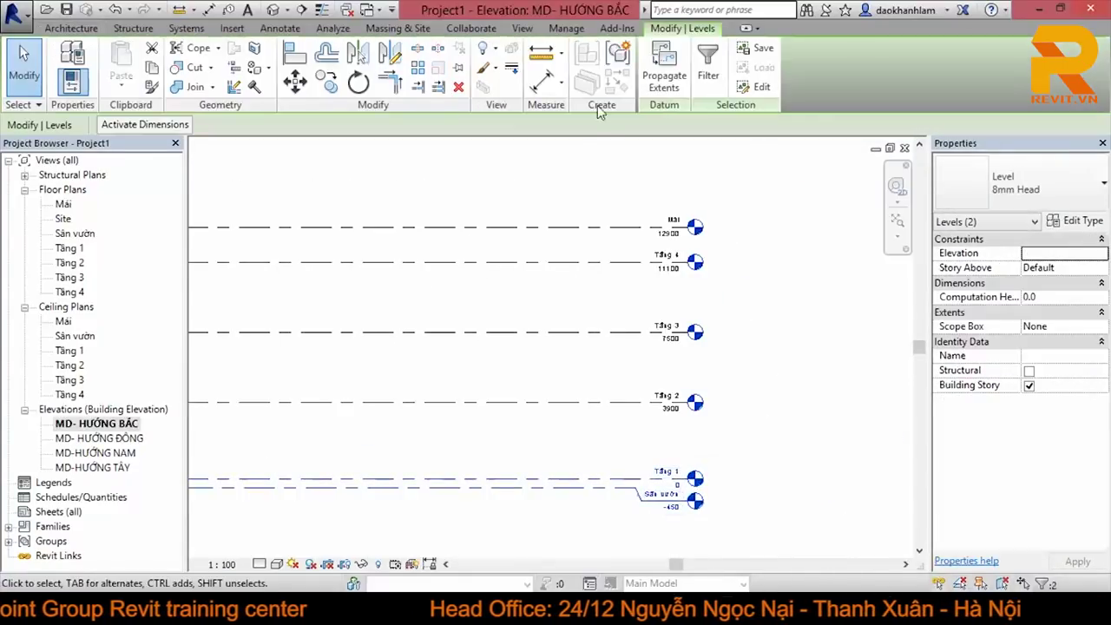
Step: Propagate the level extents to MD-HƯỚNG NAM and open that elevation
{"action": "left_click", "coordinate": [665, 71]}
{"action": "left_click", "coordinate": [472, 225]}
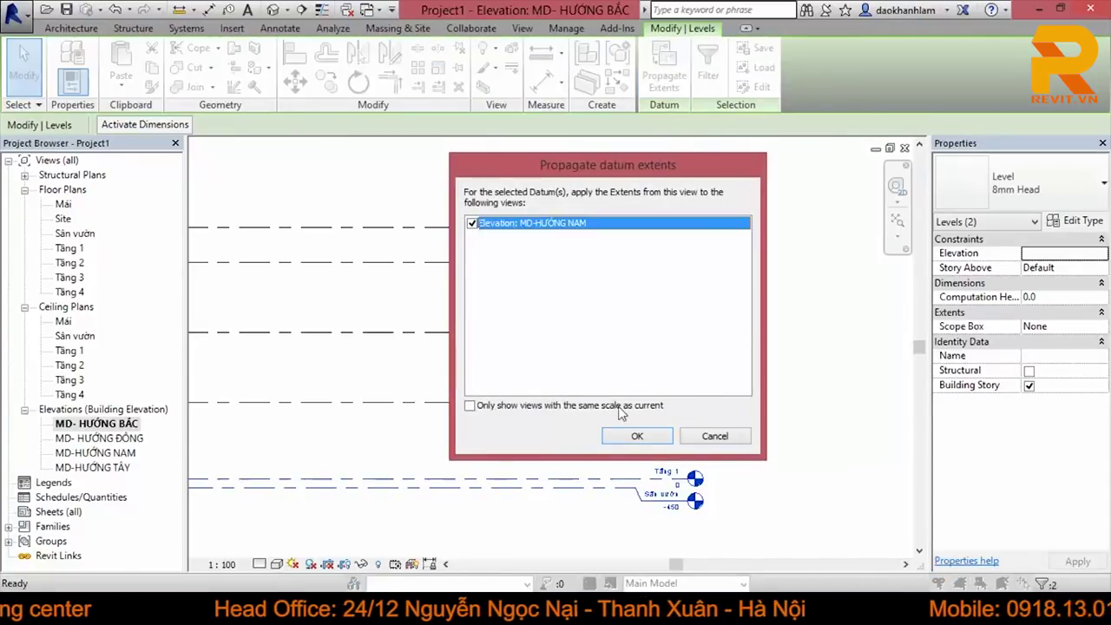
{"action": "left_click", "coordinate": [636, 436]}
{"action": "left_click", "coordinate": [215, 464]}
{"action": "double_click", "coordinate": [126, 457]}
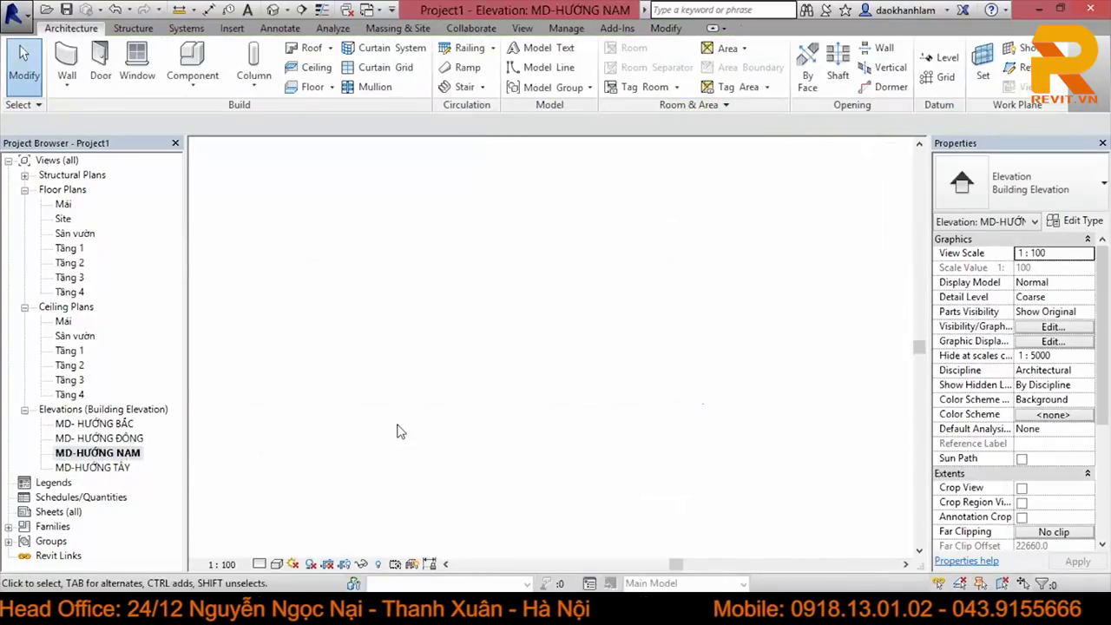
{"action": "scroll", "coordinate": [558, 391], "scroll_direction": "up", "scroll_amount": 3}
{"action": "scroll", "coordinate": [739, 414], "scroll_direction": "down", "scroll_amount": 1}
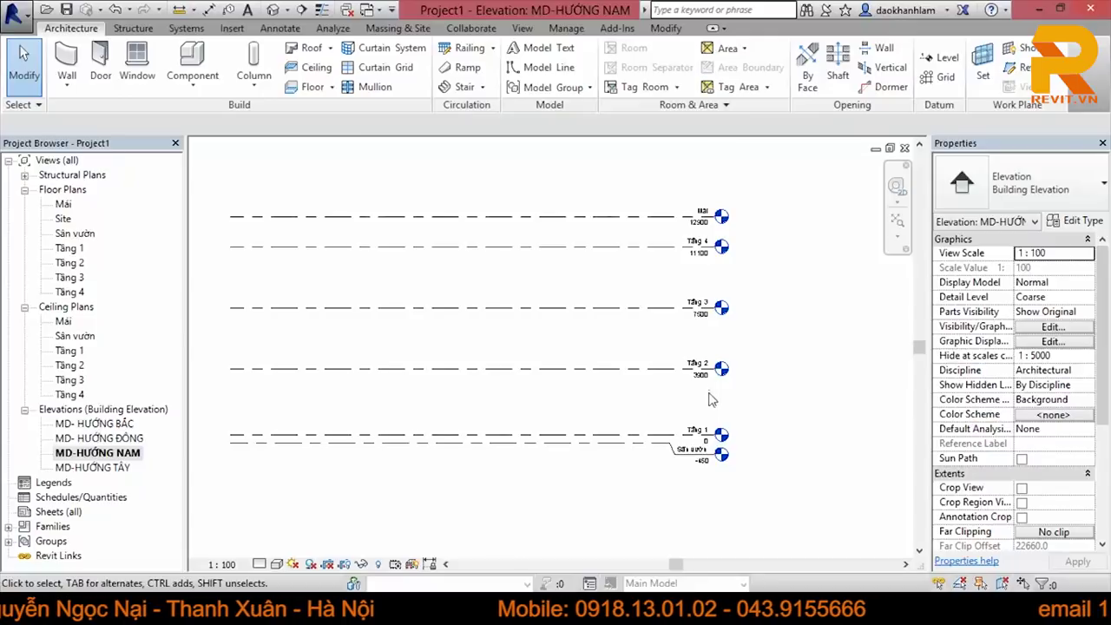
{"action": "scroll", "coordinate": [712, 395], "scroll_direction": "down", "scroll_amount": 1}
{"action": "scroll", "coordinate": [736, 345], "scroll_direction": "up", "scroll_amount": 1}
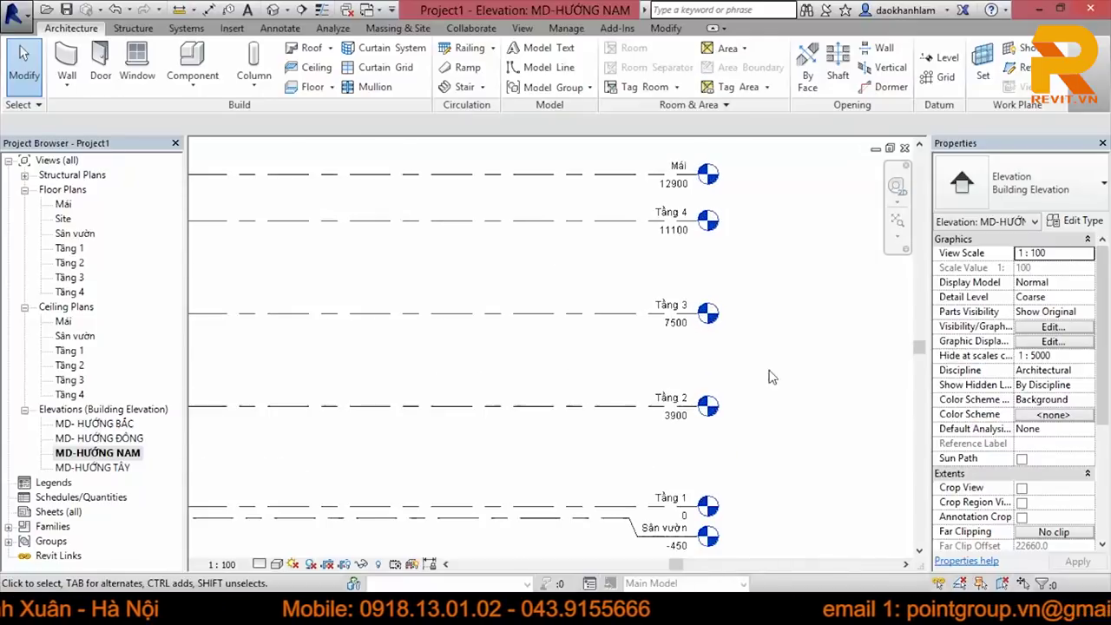
{"action": "scroll", "coordinate": [781, 386], "scroll_direction": "up", "scroll_amount": 1}
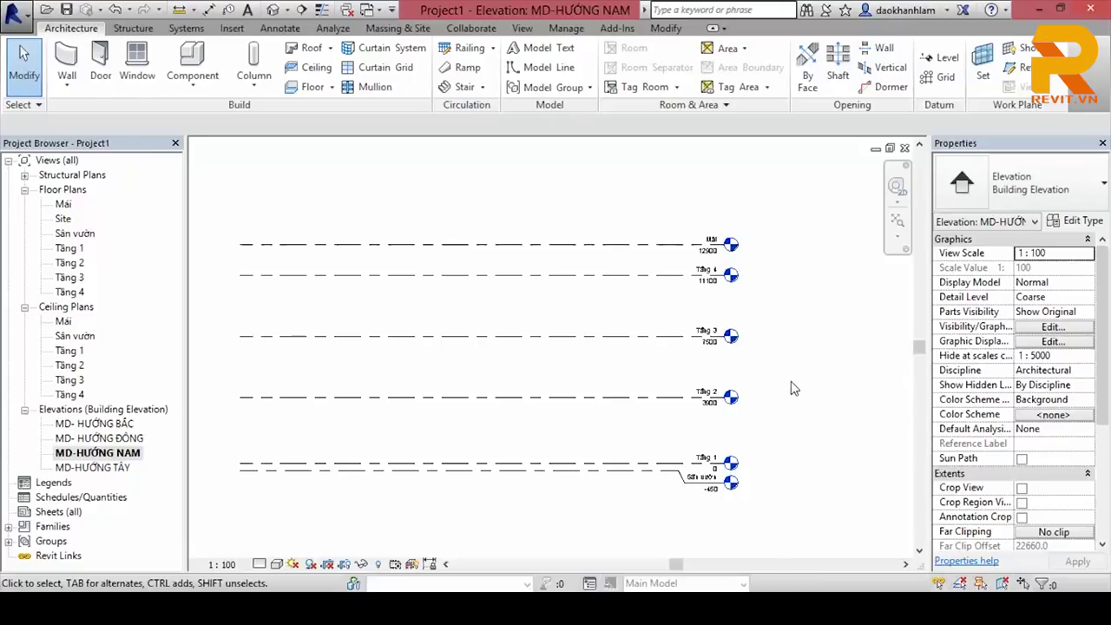
{"action": "scroll", "coordinate": [796, 407], "scroll_direction": "up", "scroll_amount": 3}
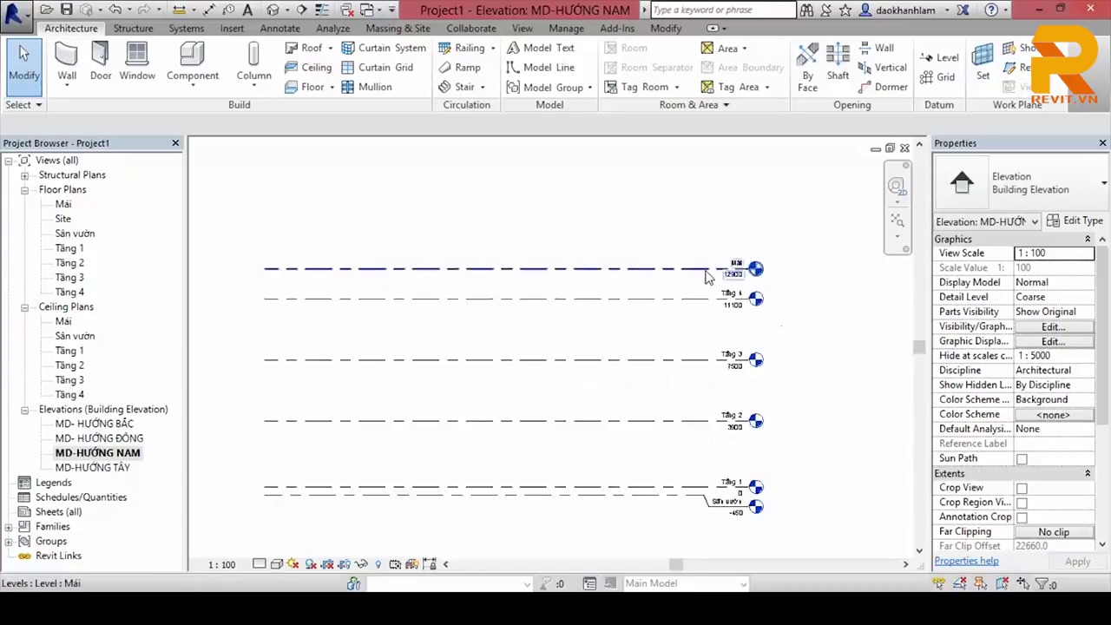
{"action": "left_click", "coordinate": [675, 276]}
{"action": "scroll", "coordinate": [659, 287], "scroll_direction": "down", "scroll_amount": 2}
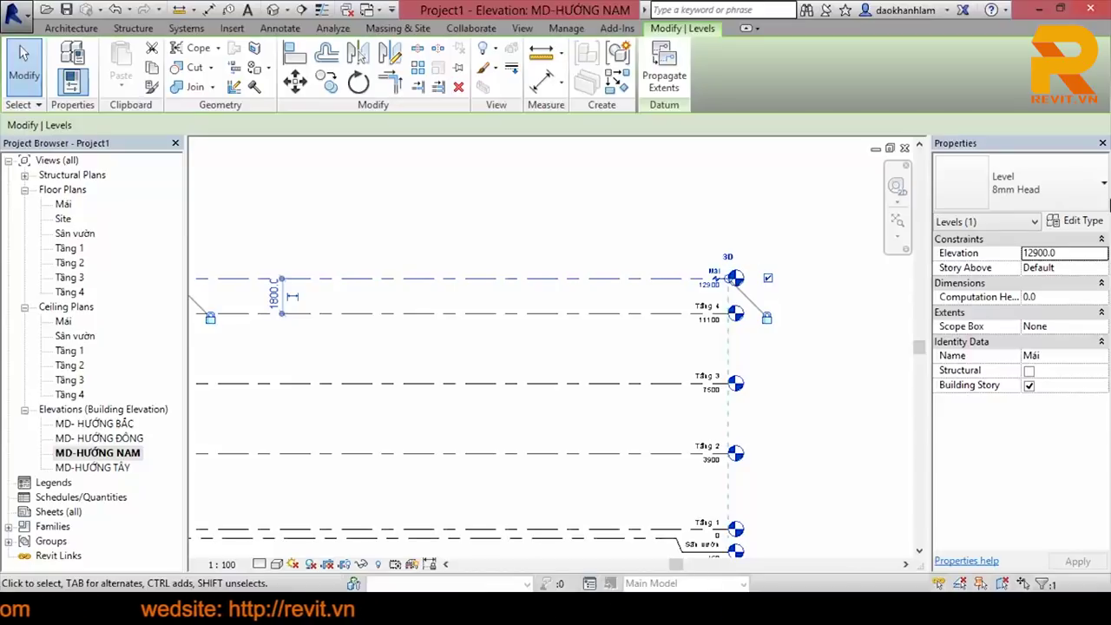
Step: Duplicate the 8mm Head level type as LEVEL-HD and start editing its Line Weight
{"action": "left_click", "coordinate": [1085, 220]}
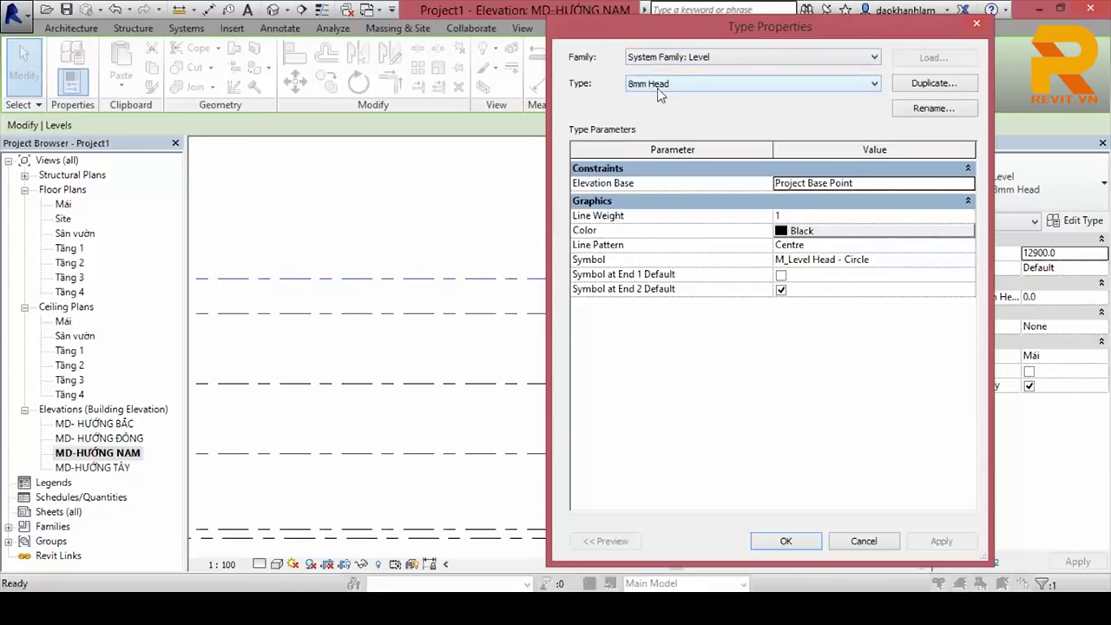
{"action": "left_click", "coordinate": [924, 87]}
{"action": "type", "text": "LEVEL-HD"}
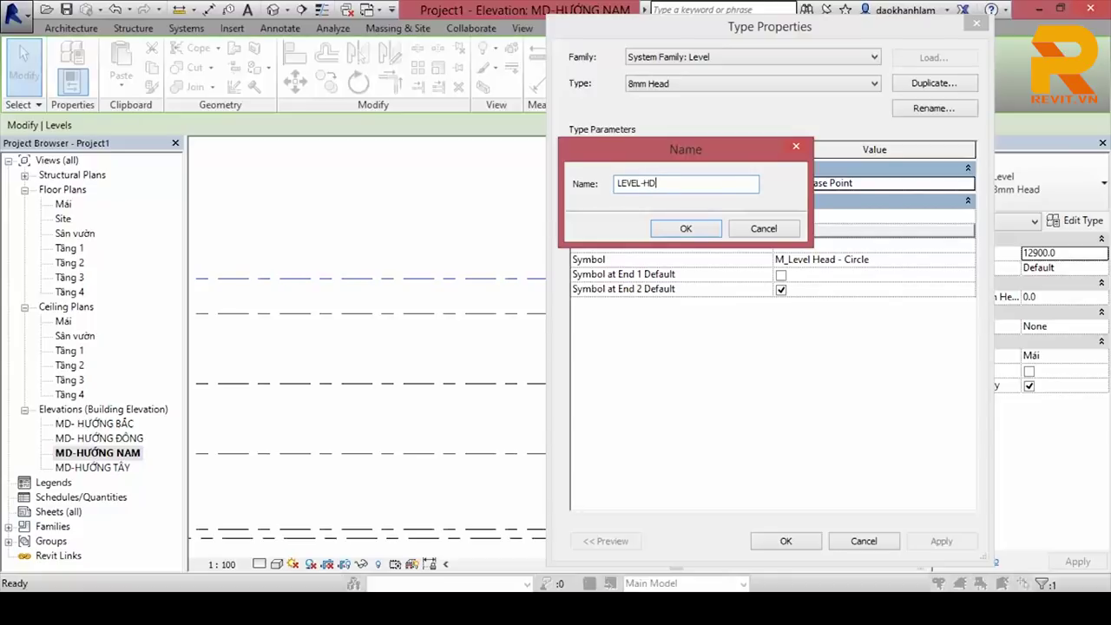
{"action": "left_click", "coordinate": [683, 228]}
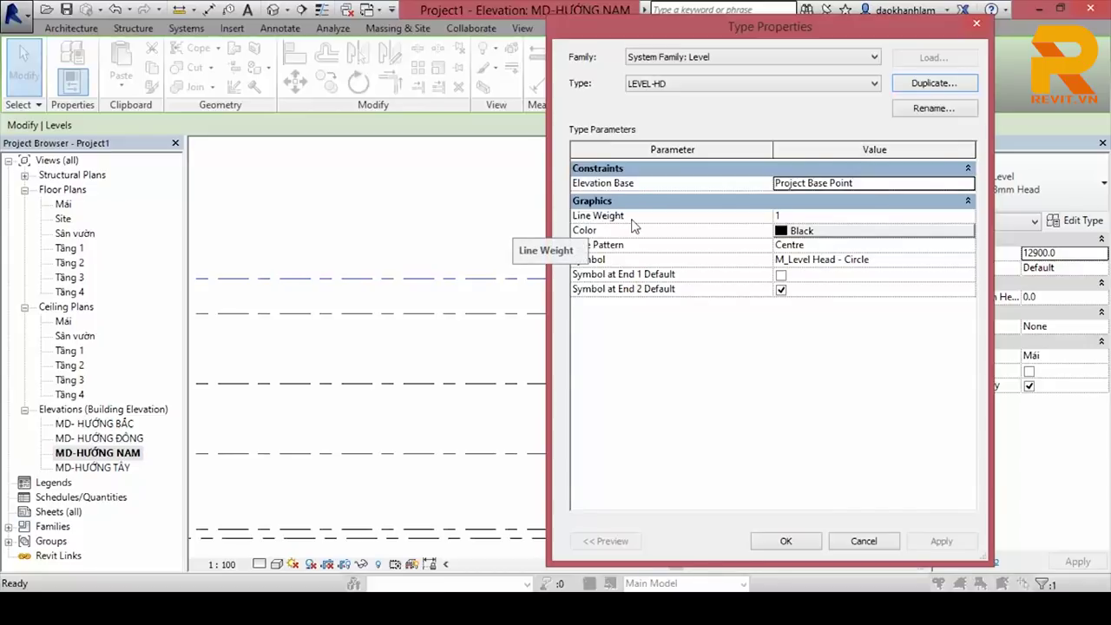
{"action": "left_click", "coordinate": [811, 217]}
{"action": "left_click", "coordinate": [812, 217]}
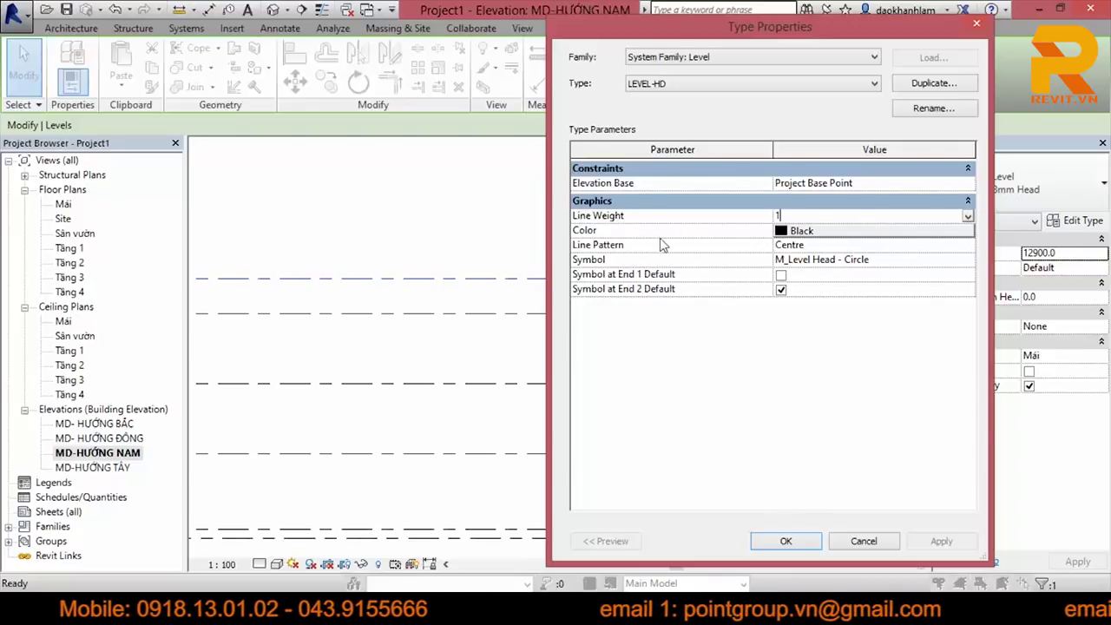
Step: Give LEVEL-HD a red line colour and the Dash line pattern
{"action": "left_click", "coordinate": [793, 233]}
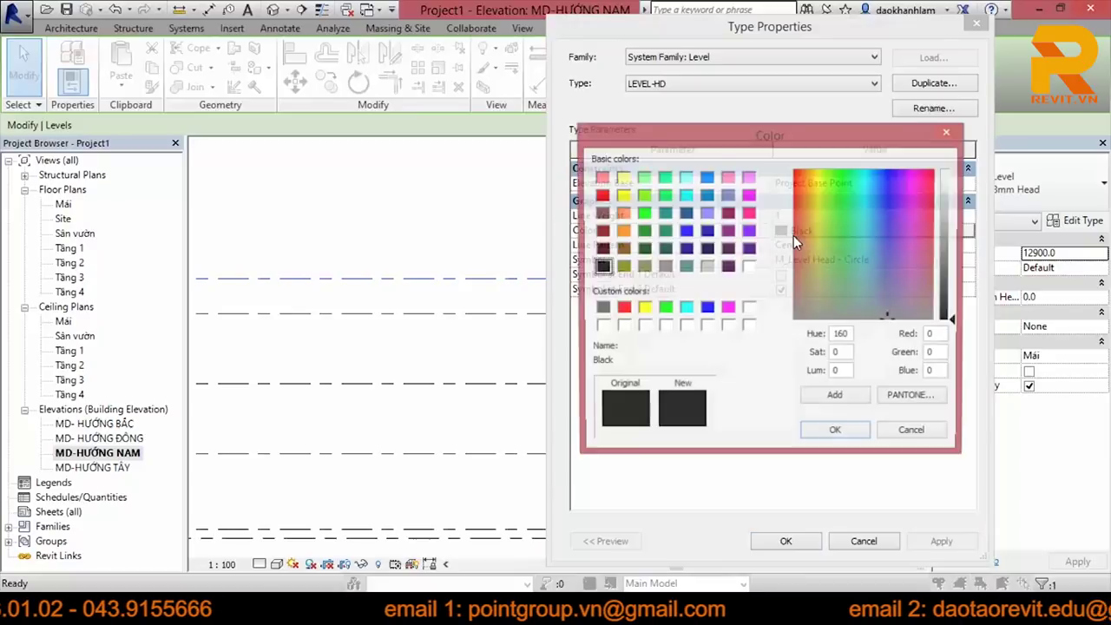
{"action": "left_click", "coordinate": [601, 195]}
{"action": "left_click", "coordinate": [842, 433]}
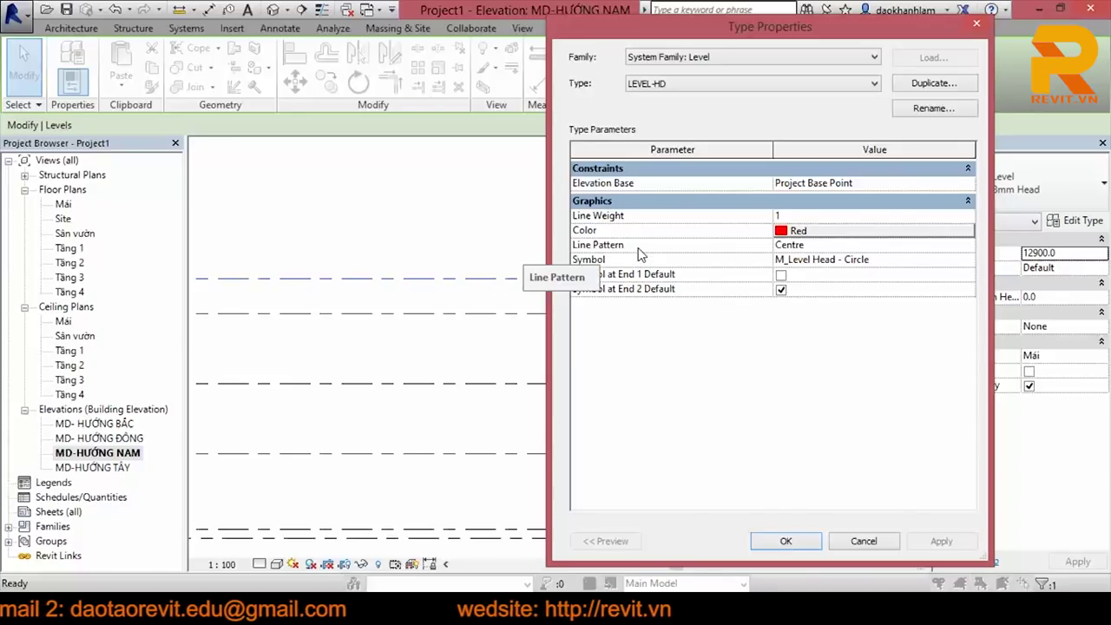
{"action": "left_click", "coordinate": [959, 245]}
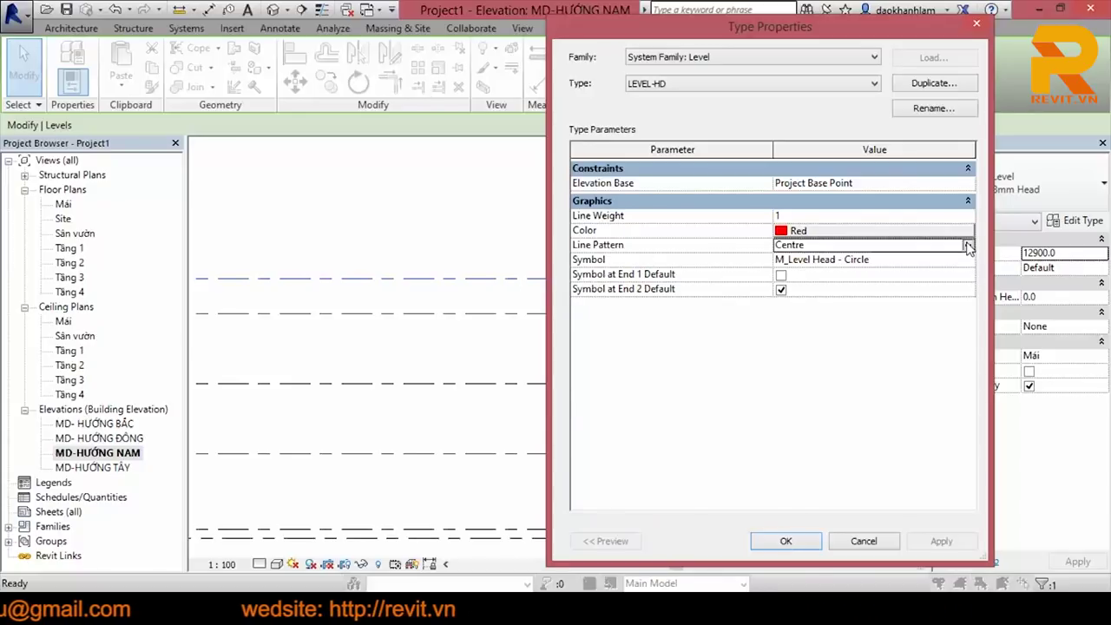
{"action": "left_click", "coordinate": [969, 246]}
{"action": "left_click", "coordinate": [785, 284]}
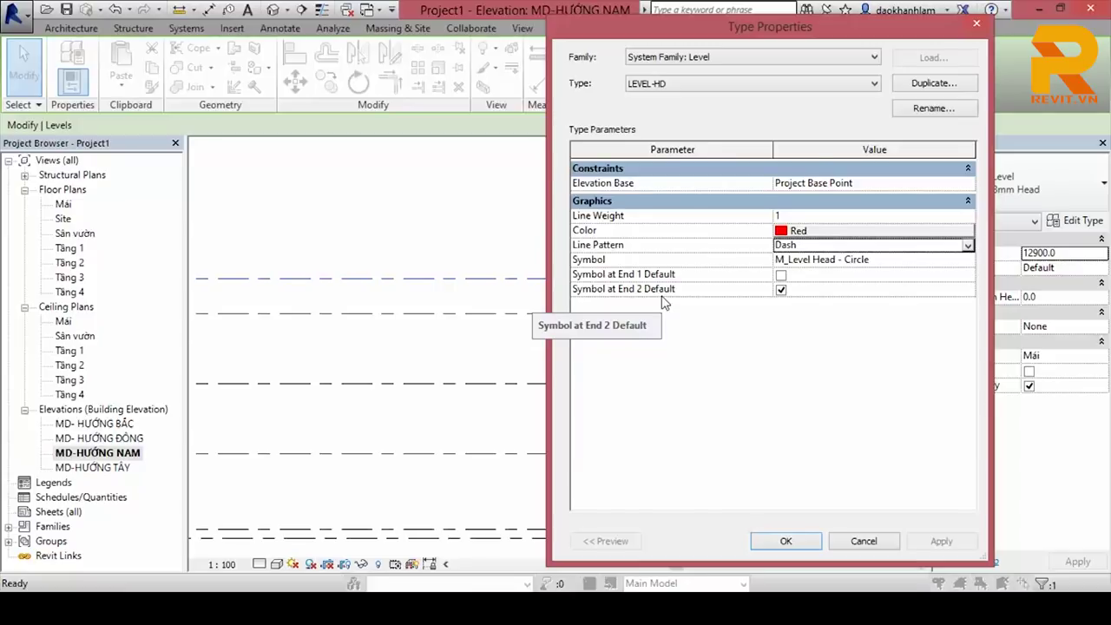
{"action": "left_click", "coordinate": [785, 541]}
Step: Reselect the Mái level and enable Symbol at End 1 Default for LEVEL-HD
{"action": "scroll", "coordinate": [650, 421], "scroll_direction": "down", "scroll_amount": 3}
{"action": "scroll", "coordinate": [806, 356], "scroll_direction": "up", "scroll_amount": 2}
{"action": "middle_click_drag", "start_coordinate": [806, 356], "coordinate": [605, 350]}
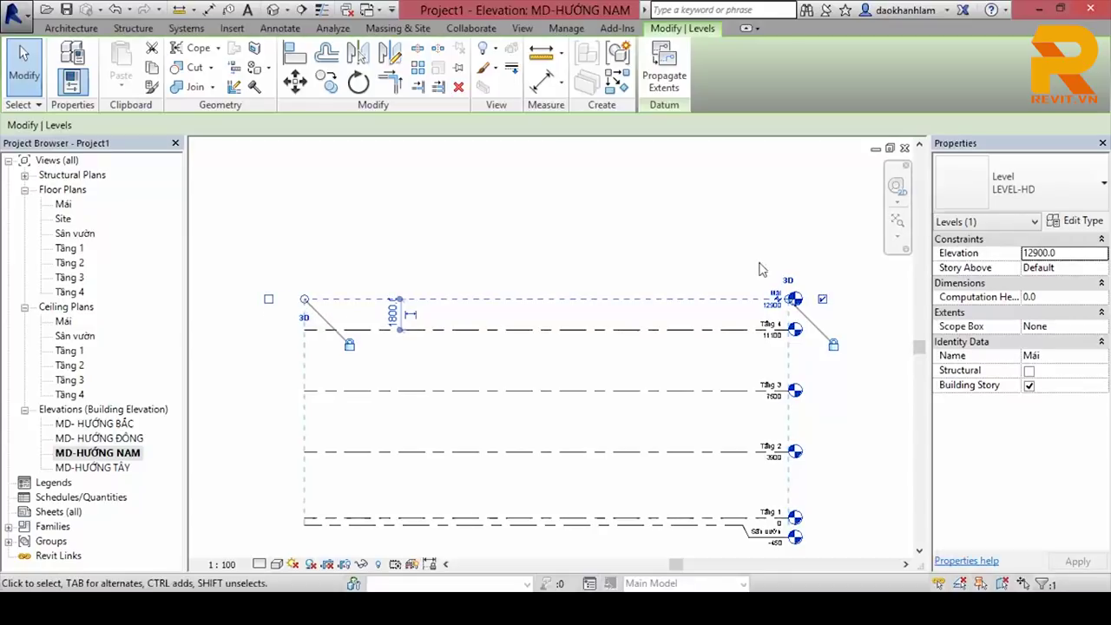
{"action": "left_click", "coordinate": [805, 269]}
{"action": "left_click", "coordinate": [782, 299]}
{"action": "left_click", "coordinate": [1076, 220]}
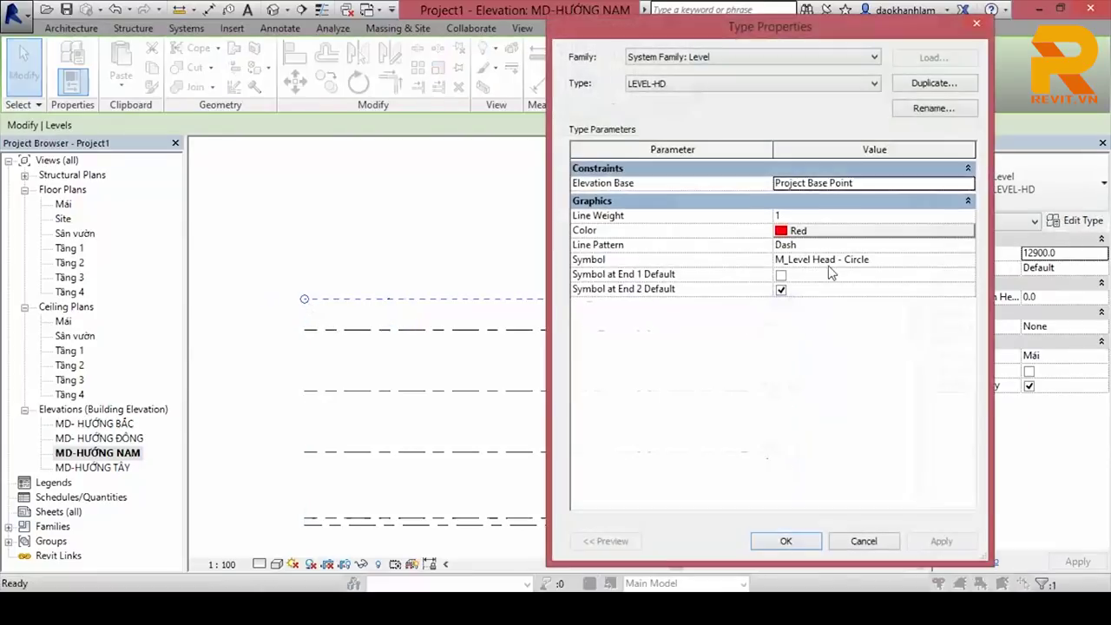
{"action": "left_click", "coordinate": [784, 276]}
{"action": "left_click", "coordinate": [781, 275]}
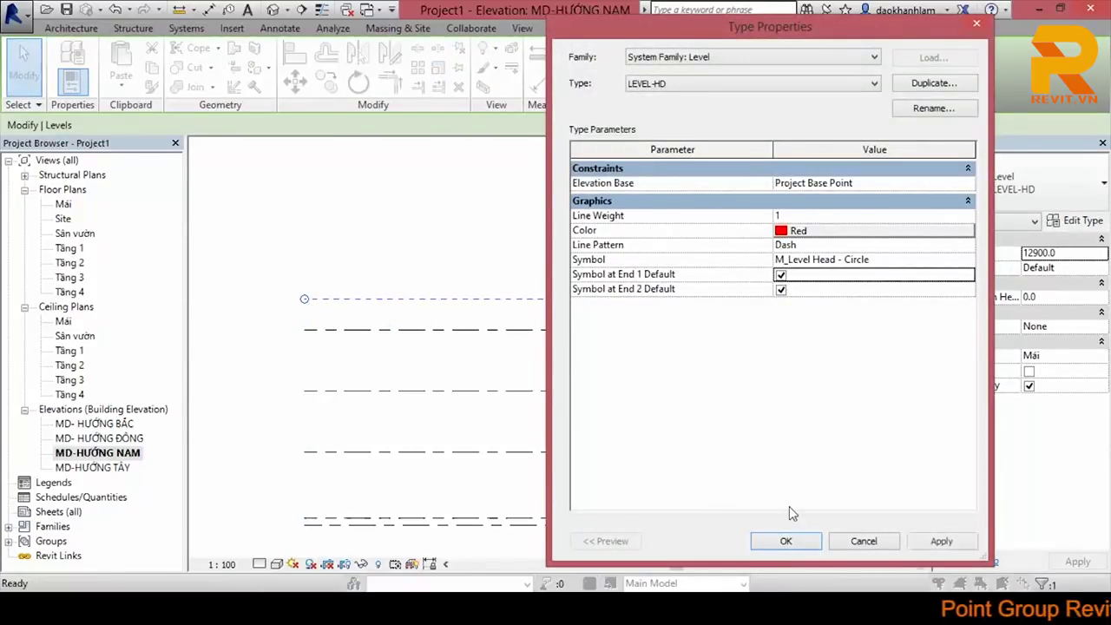
{"action": "left_click", "coordinate": [785, 541]}
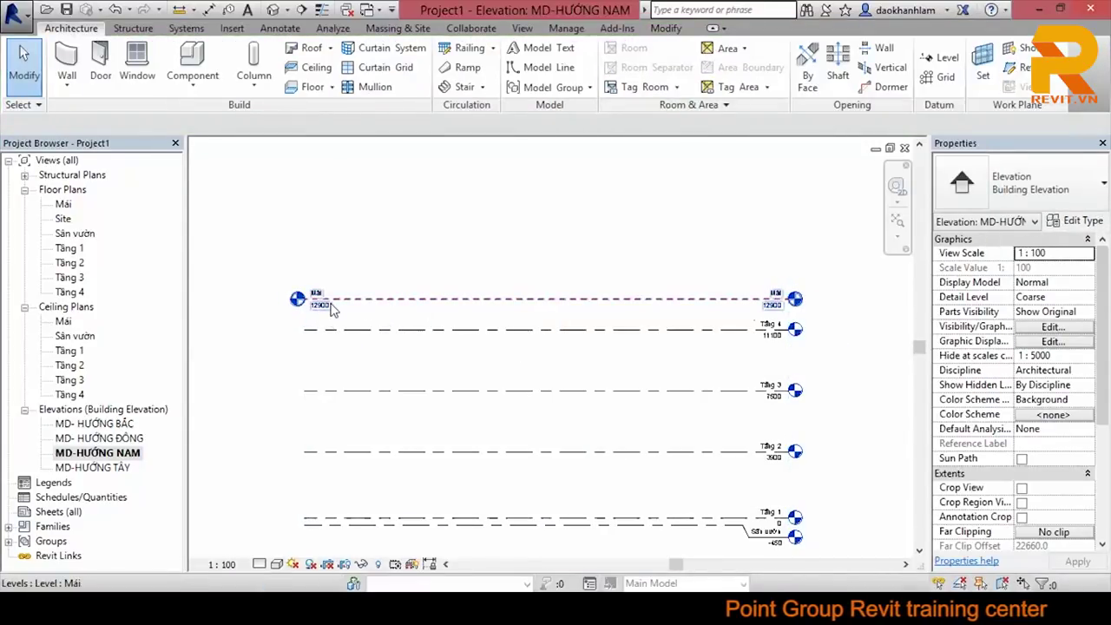
Step: Window-select all six levels from Sân vườn to Mái and switch them to LEVEL-HD
{"action": "key", "text": "Escape"}
{"action": "middle_click_drag", "start_coordinate": [464, 372], "coordinate": [454, 312]}
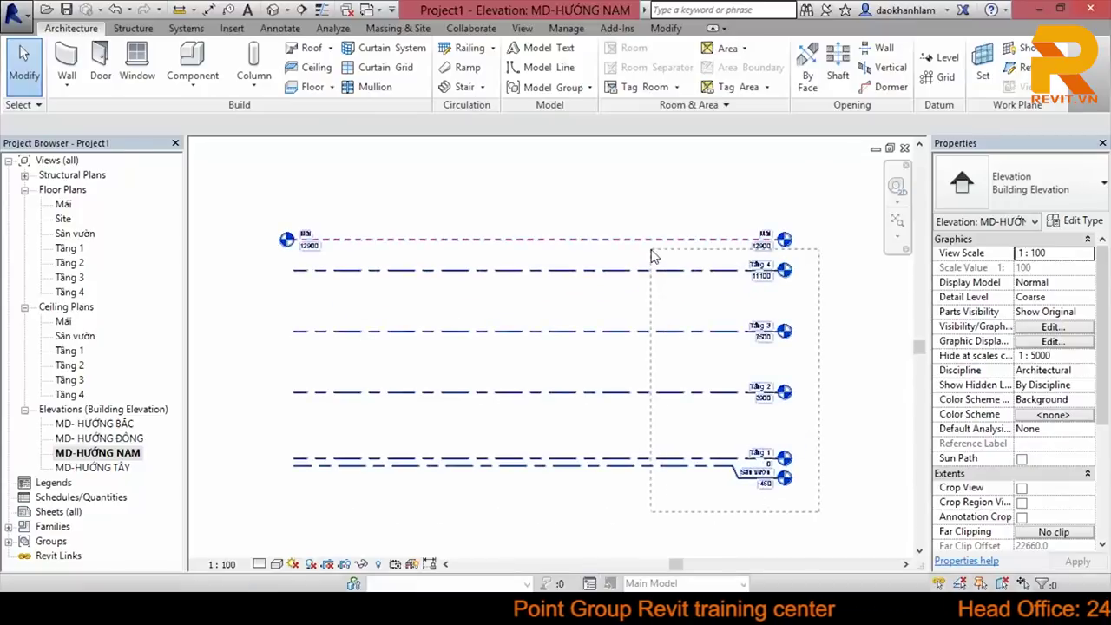
{"action": "left_click_drag", "start_coordinate": [816, 518], "coordinate": [654, 254]}
{"action": "left_click", "coordinate": [1057, 196]}
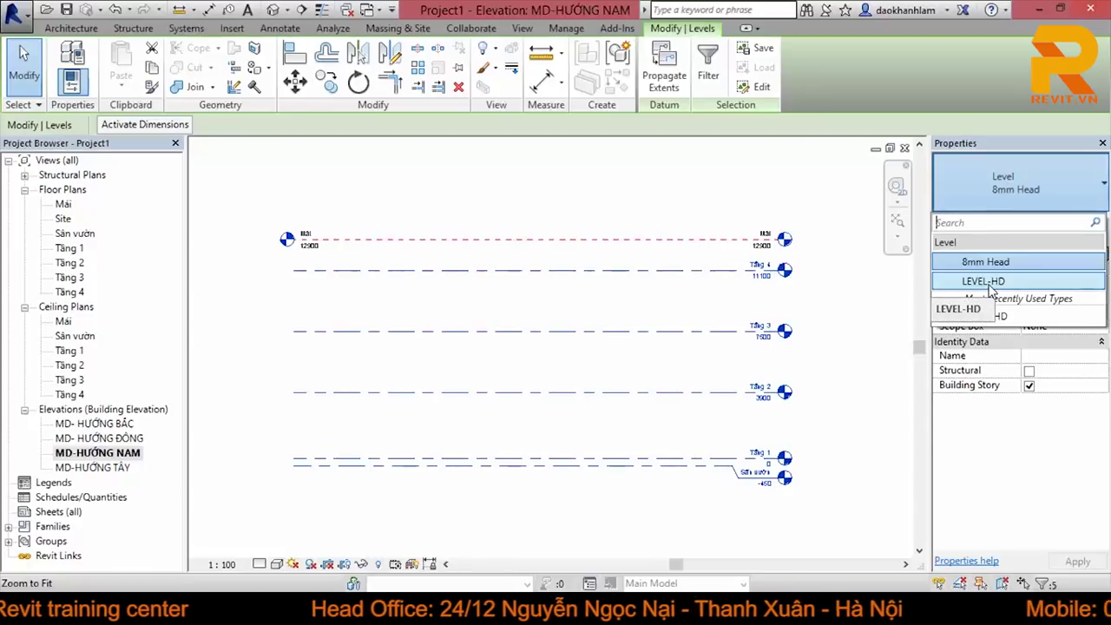
{"action": "left_click", "coordinate": [990, 281]}
{"action": "left_click", "coordinate": [588, 286]}
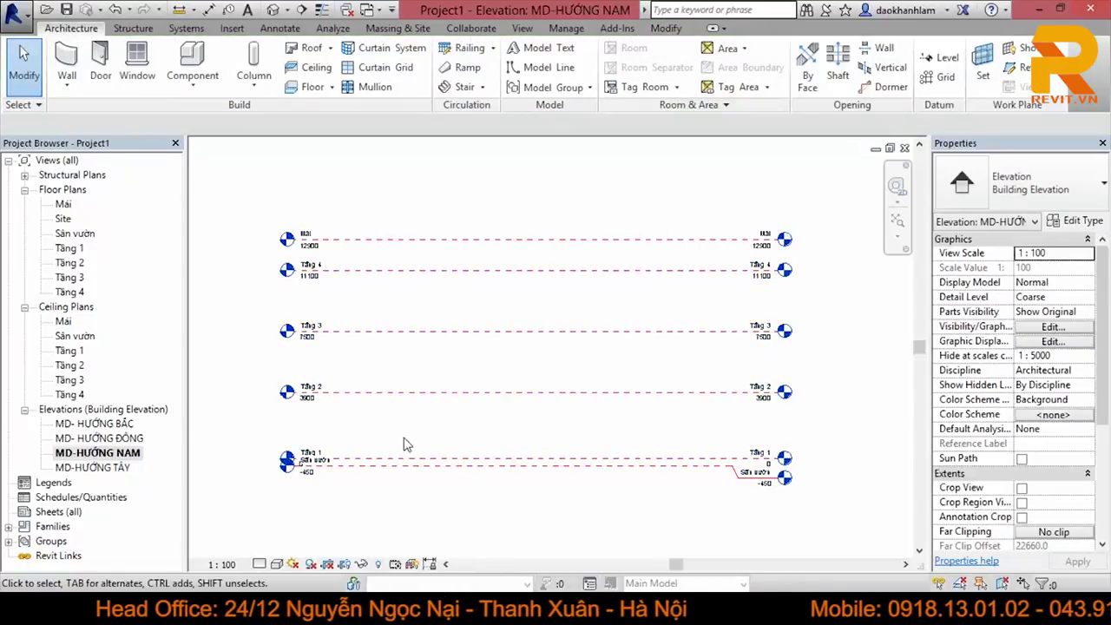
{"action": "scroll", "coordinate": [403, 444], "scroll_direction": "up", "scroll_amount": 1}
{"action": "scroll", "coordinate": [400, 416], "scroll_direction": "up", "scroll_amount": 3}
{"action": "scroll", "coordinate": [397, 347], "scroll_direction": "up", "scroll_amount": 2}
{"action": "left_click", "coordinate": [334, 397]}
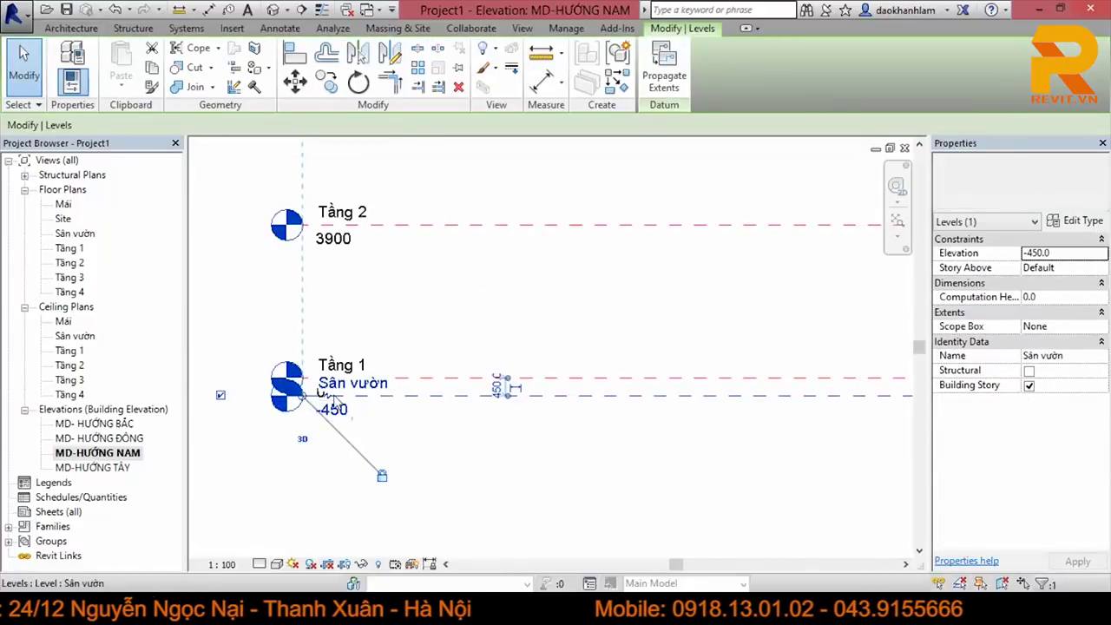
Step: Drag the Sân vườn level head on an elbow to sit below the Tầng 1 head
{"action": "left_click_drag", "start_coordinate": [334, 397], "coordinate": [398, 423]}
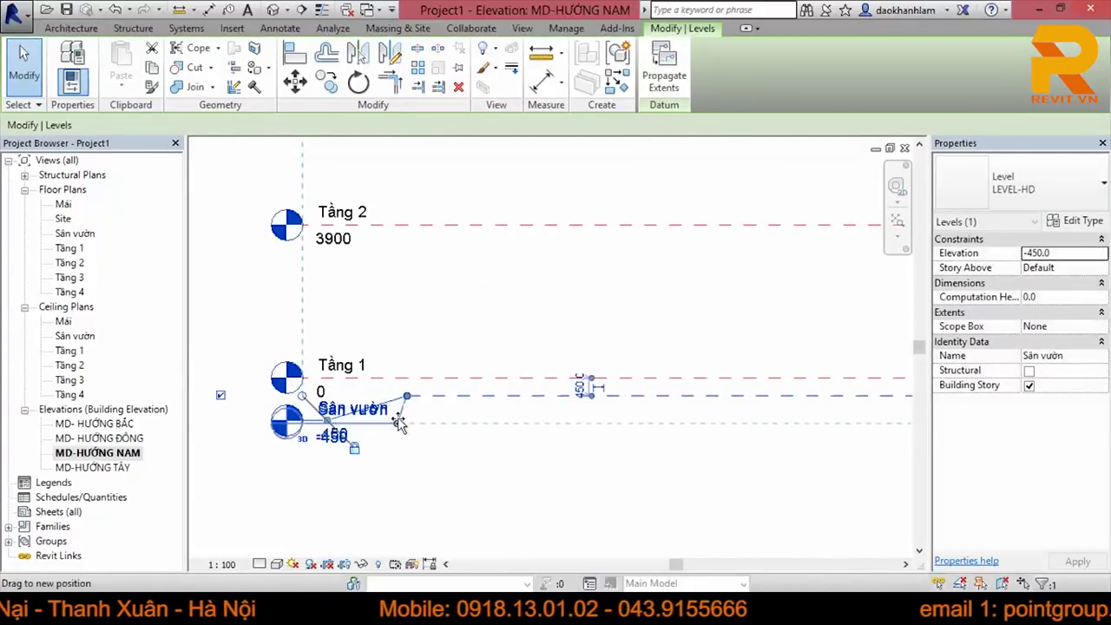
{"action": "left_click_drag", "start_coordinate": [397, 422], "coordinate": [399, 412]}
{"action": "left_click", "coordinate": [405, 410]}
{"action": "scroll", "coordinate": [404, 410], "scroll_direction": "down", "scroll_amount": 3}
{"action": "scroll", "coordinate": [408, 409], "scroll_direction": "up", "scroll_amount": 2}
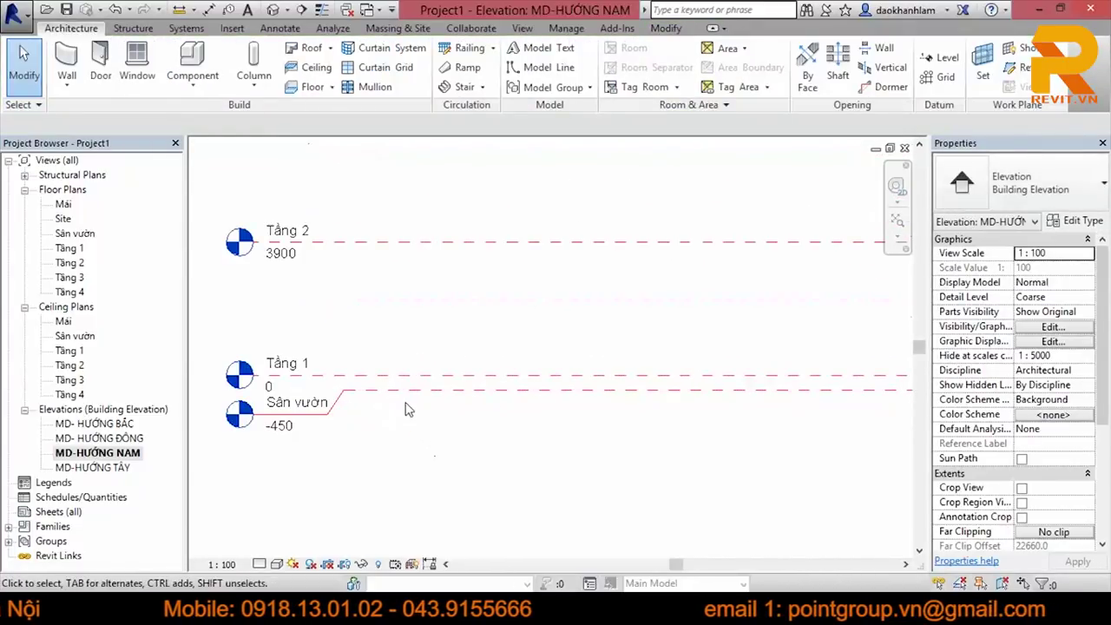
{"action": "left_click", "coordinate": [364, 392]}
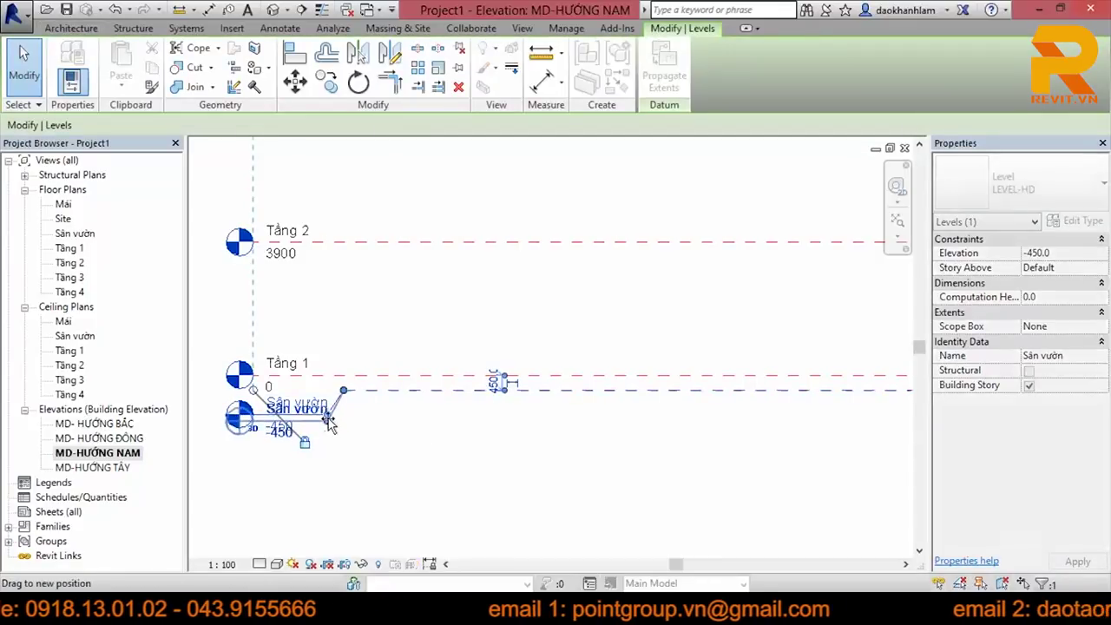
{"action": "left_click", "coordinate": [422, 441]}
{"action": "scroll", "coordinate": [302, 441], "scroll_direction": "down", "scroll_amount": 3}
Step: Pan across the elevation to inspect the right-hand level heads
{"action": "middle_click_drag", "start_coordinate": [303, 441], "coordinate": [575, 453]}
{"action": "scroll", "coordinate": [633, 298], "scroll_direction": "up", "scroll_amount": 2}
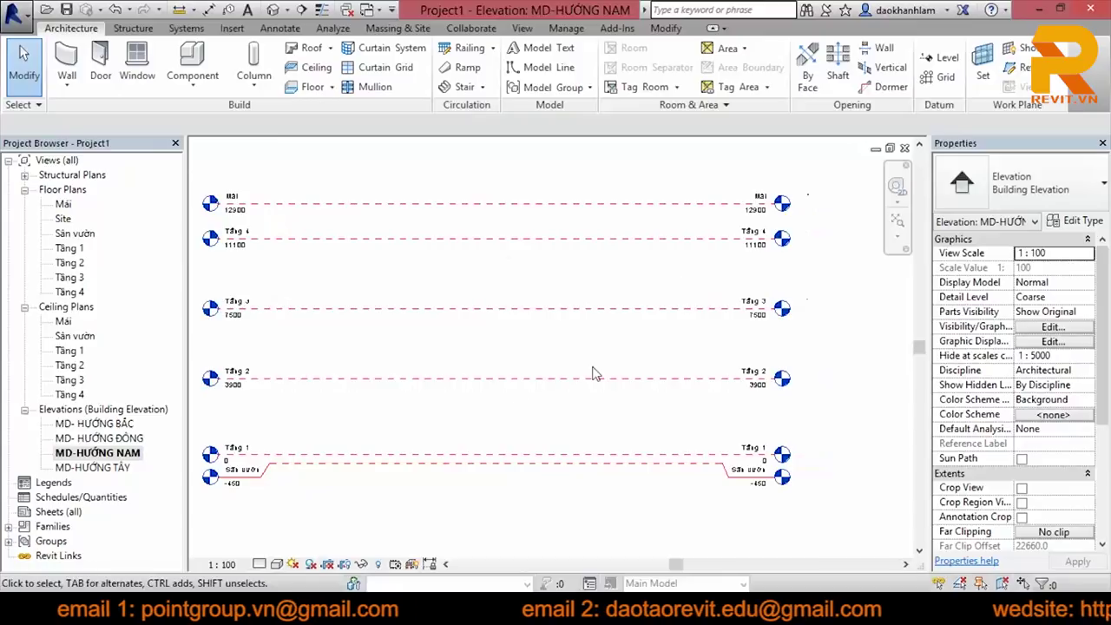
{"action": "scroll", "coordinate": [611, 359], "scroll_direction": "down", "scroll_amount": 1}
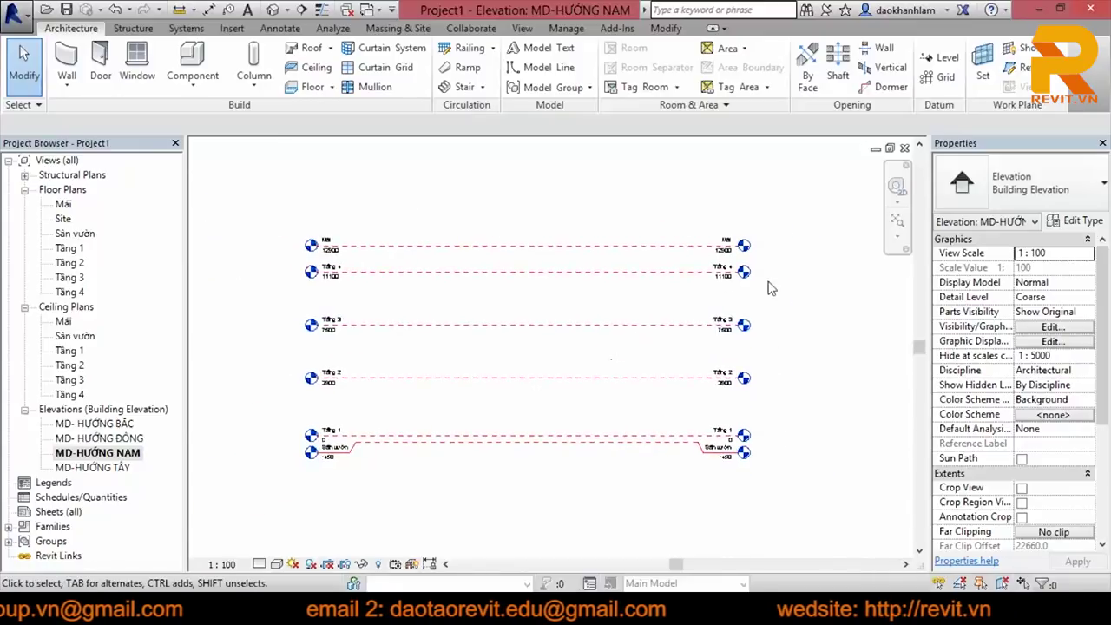
{"action": "scroll", "coordinate": [720, 223], "scroll_direction": "up", "scroll_amount": 2}
{"action": "scroll", "coordinate": [732, 222], "scroll_direction": "up", "scroll_amount": 1}
{"action": "scroll", "coordinate": [731, 261], "scroll_direction": "down", "scroll_amount": 1}
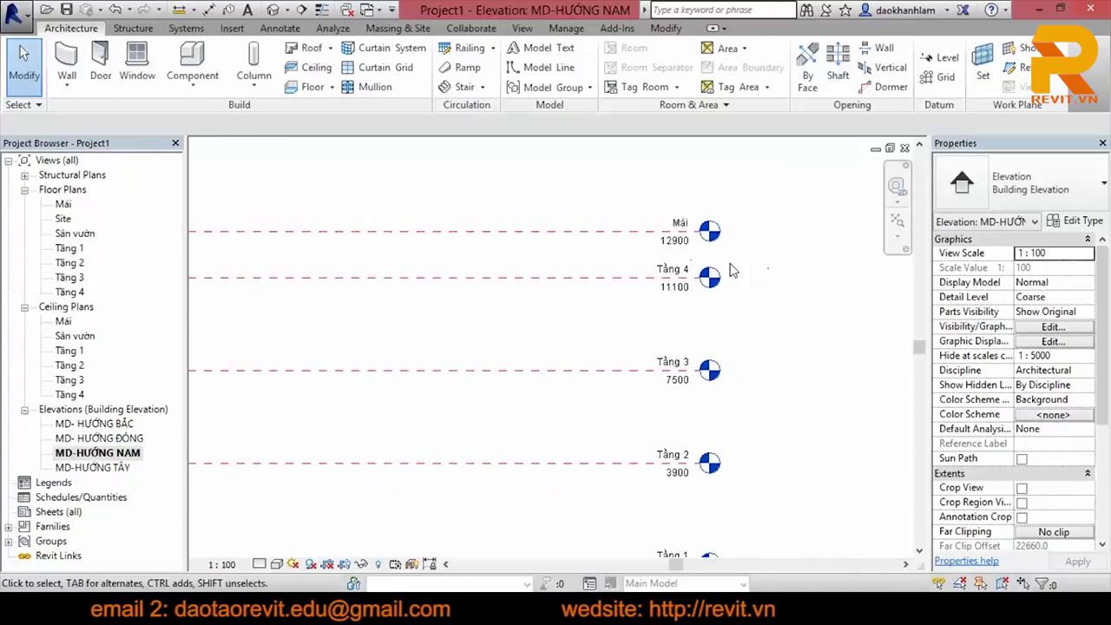
{"action": "scroll", "coordinate": [742, 267], "scroll_direction": "down", "scroll_amount": 3}
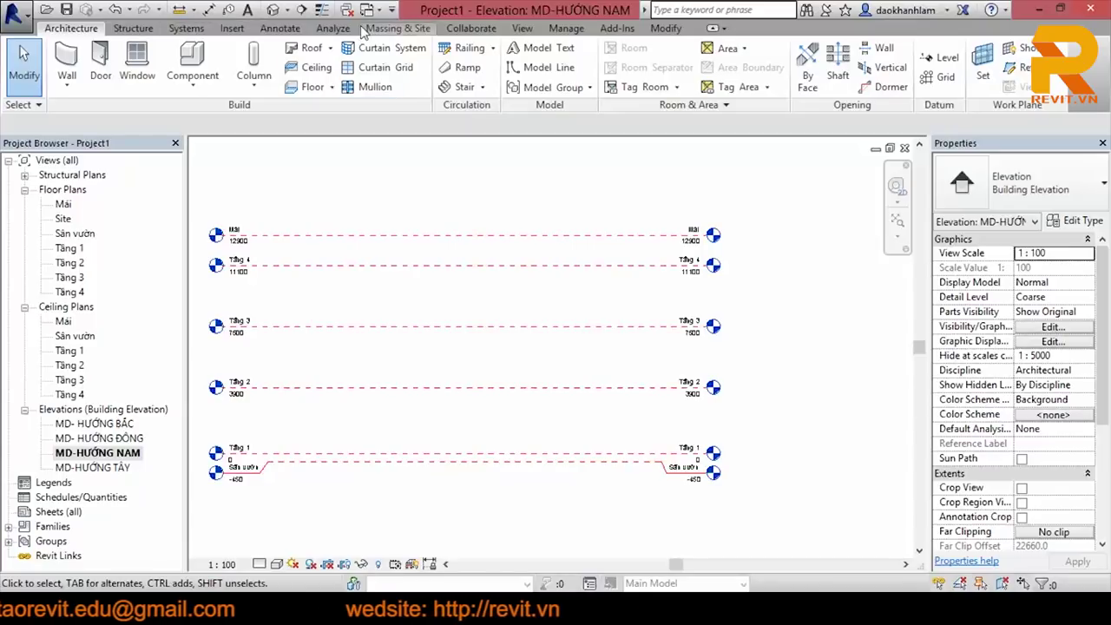
{"action": "left_click", "coordinate": [232, 28]}
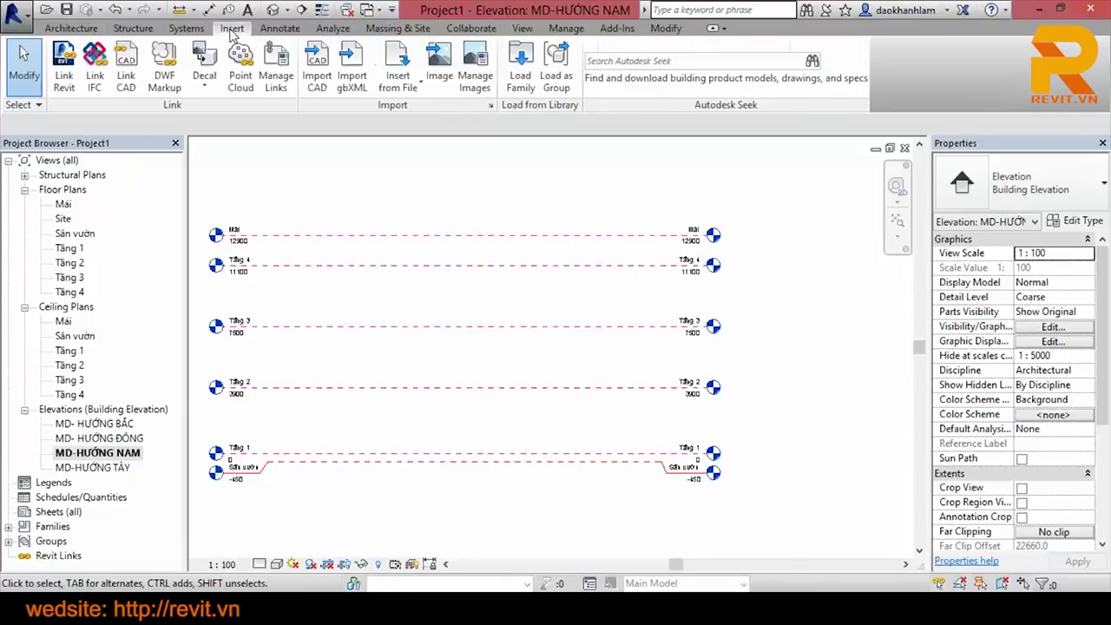
Step: Load the M_Level Head - Triangle Spot family from the Annotations folder
{"action": "left_click", "coordinate": [520, 78]}
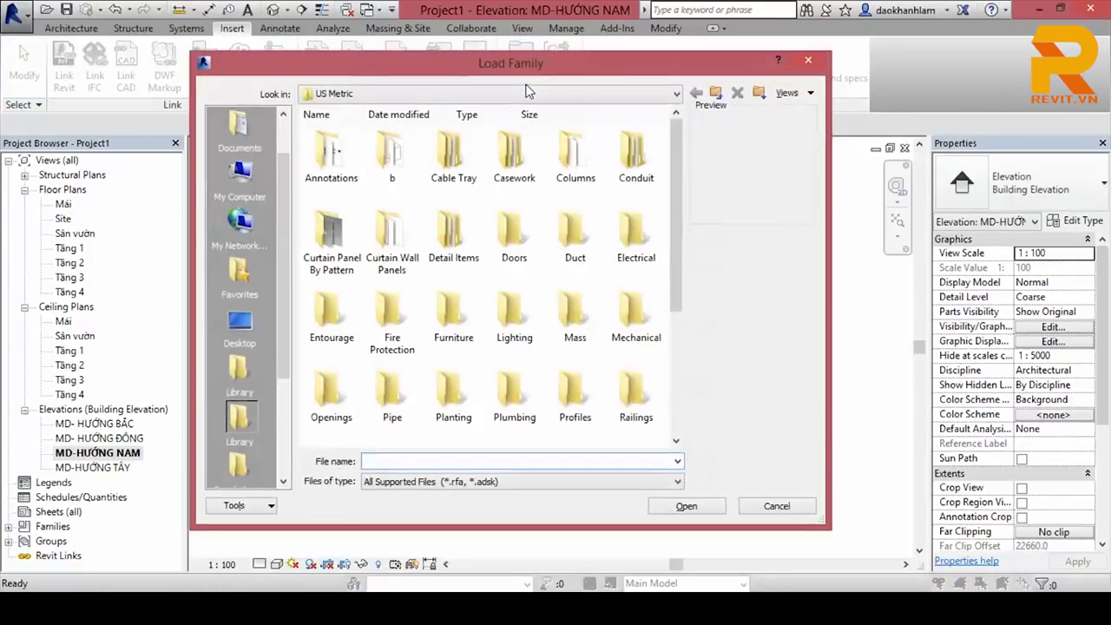
{"action": "double_click", "coordinate": [336, 180]}
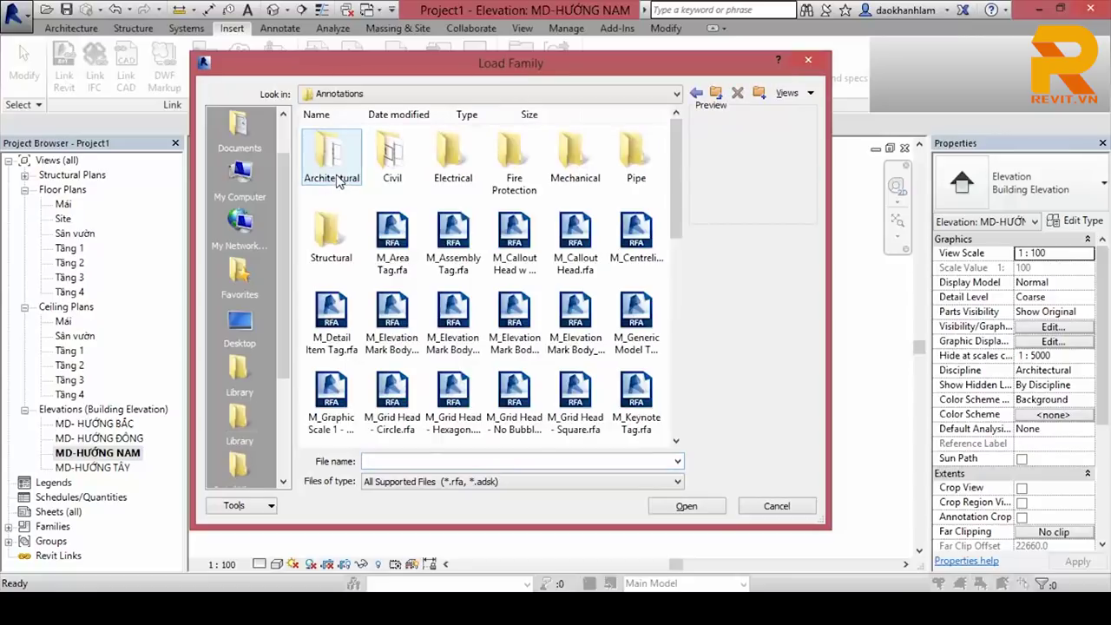
{"action": "left_click", "coordinate": [788, 92]}
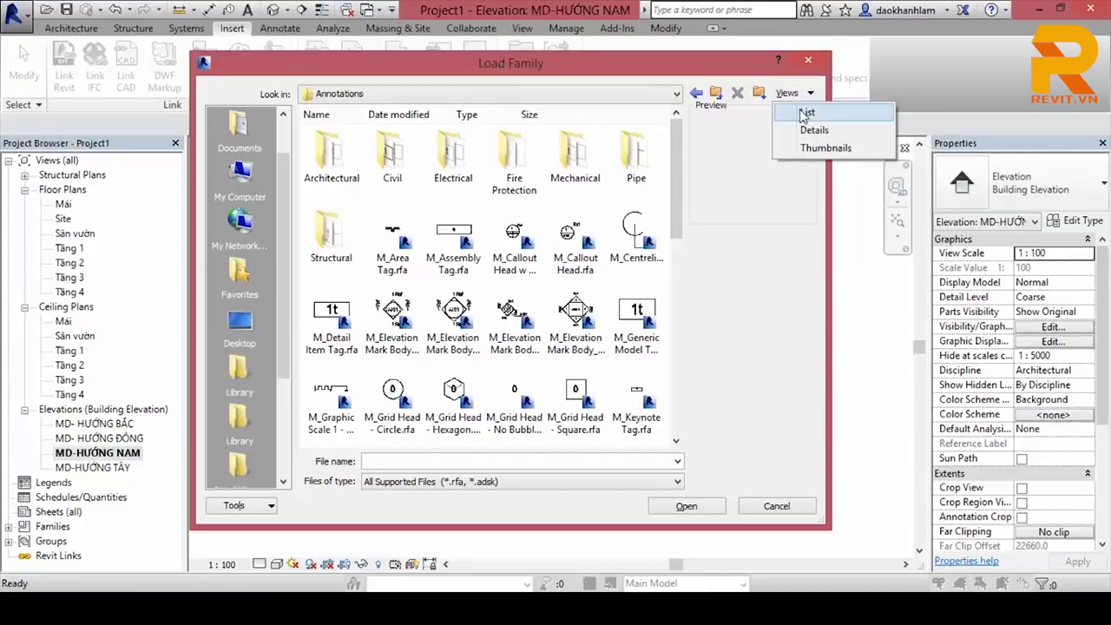
{"action": "left_click", "coordinate": [807, 112]}
{"action": "left_click", "coordinate": [573, 273]}
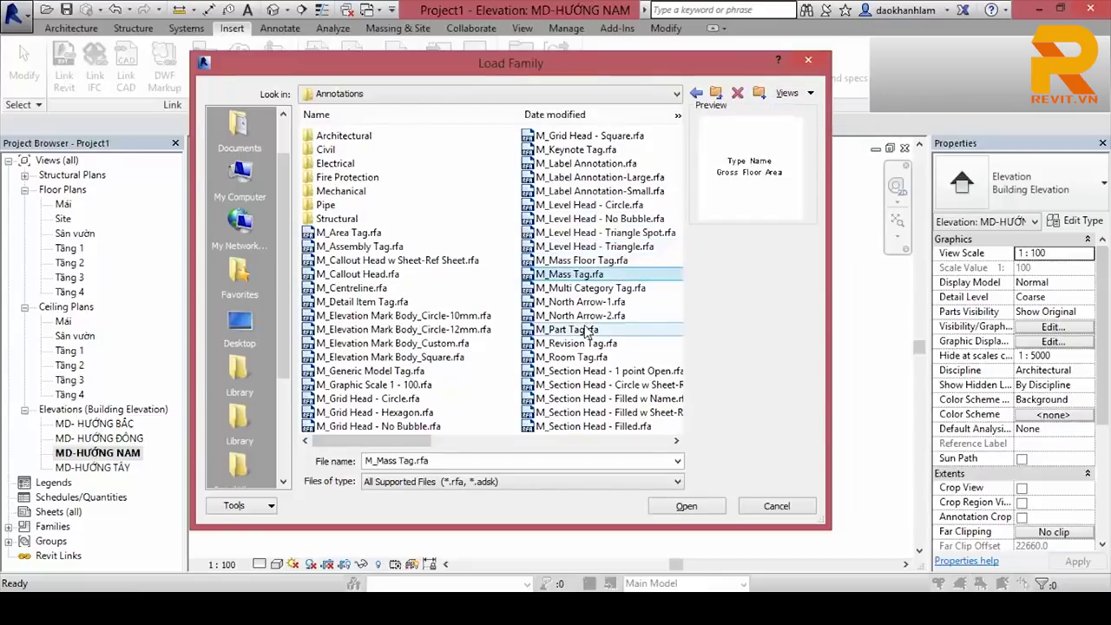
{"action": "left_click", "coordinate": [585, 221]}
{"action": "scroll", "coordinate": [586, 255], "scroll_direction": "down", "scroll_amount": 1}
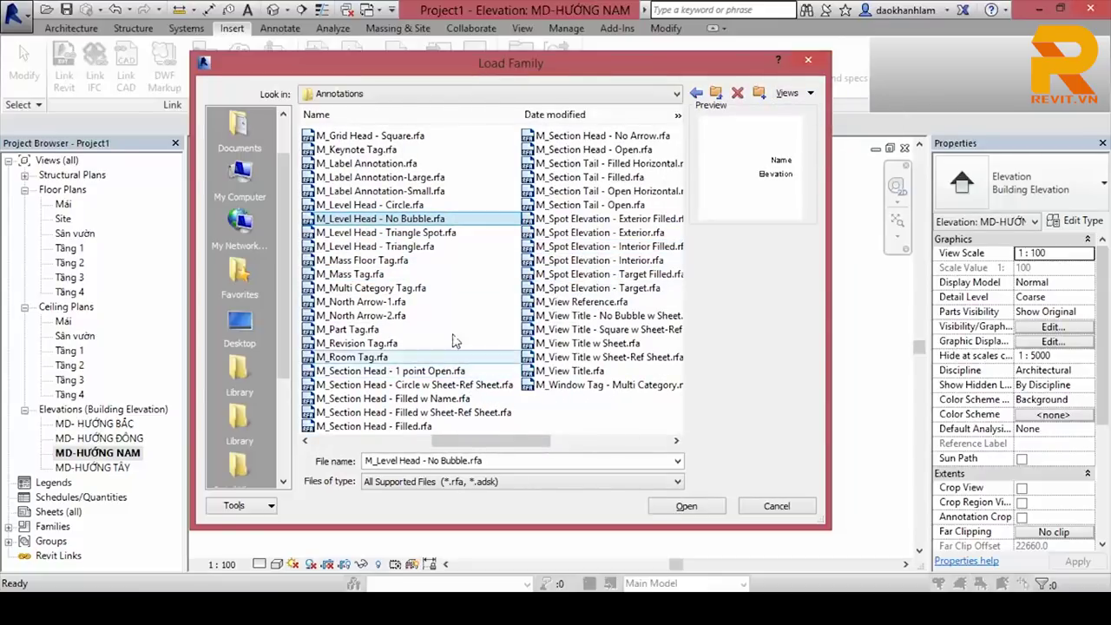
{"action": "left_click", "coordinate": [406, 209]}
{"action": "left_click", "coordinate": [405, 220]}
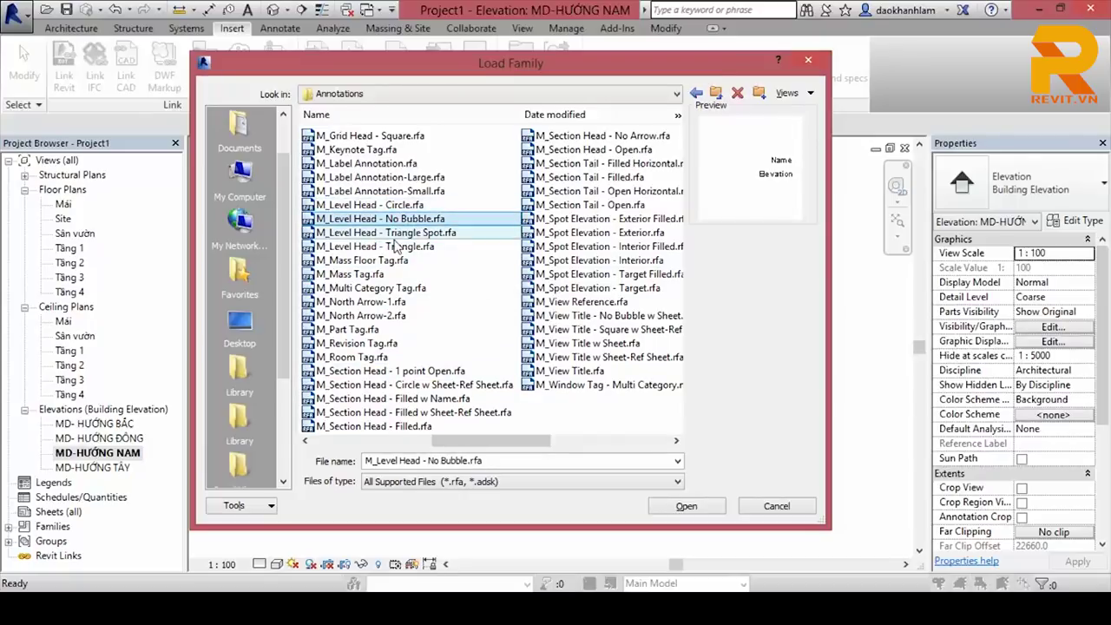
{"action": "left_click", "coordinate": [399, 233]}
{"action": "mouse_move", "coordinate": [399, 232]}
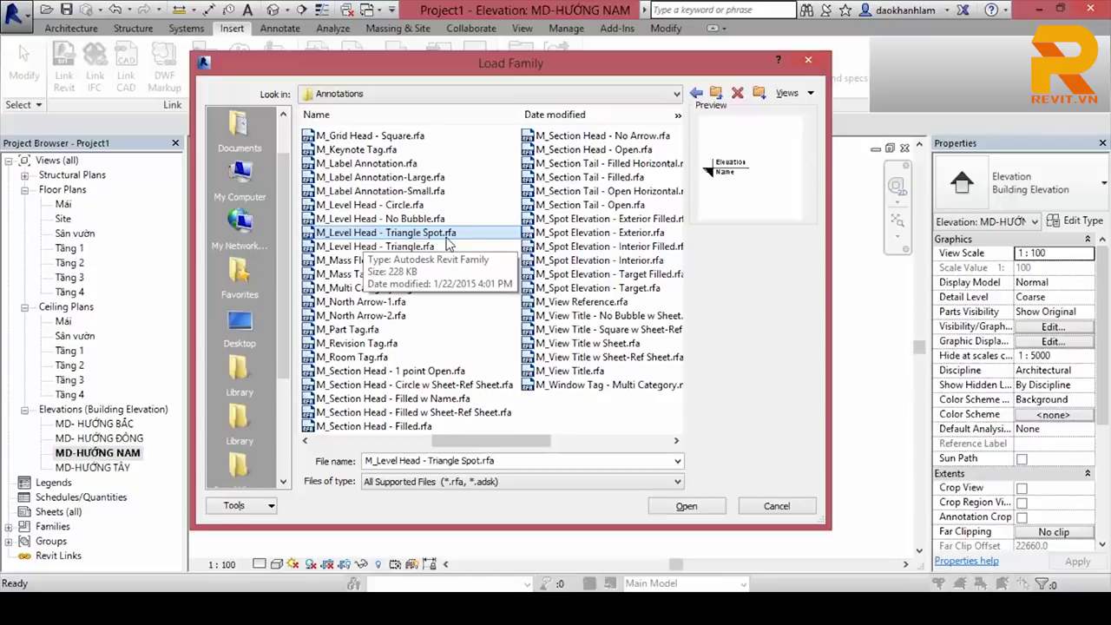
{"action": "left_click", "coordinate": [684, 508]}
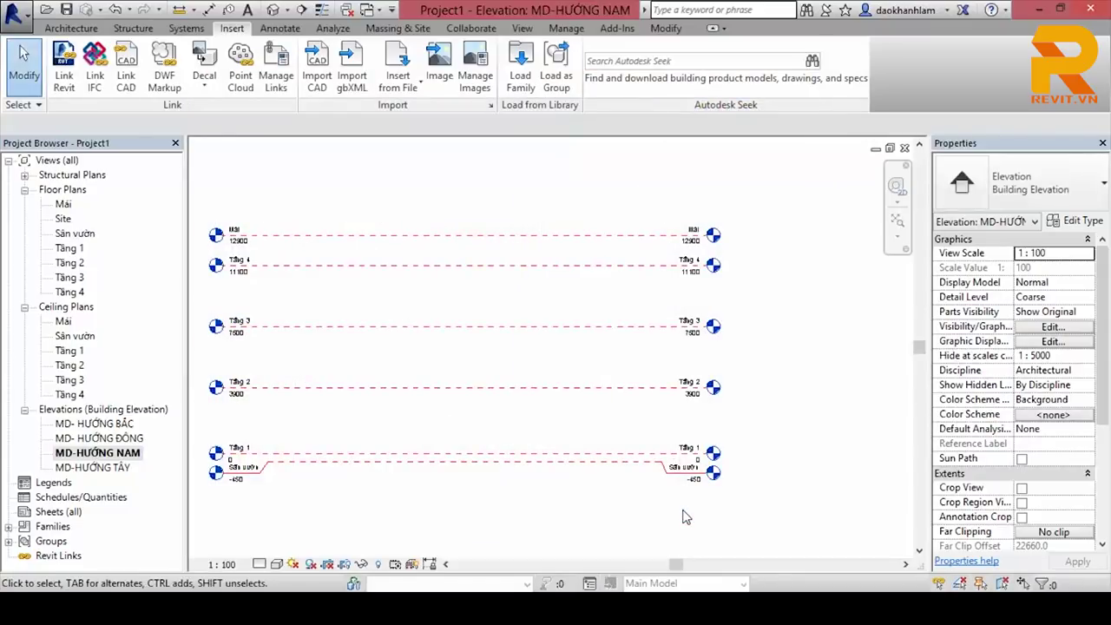
Step: Set the LEVEL-HD head symbol to M_Level Head - Triangle Spot
{"action": "left_click", "coordinate": [640, 235]}
{"action": "left_click", "coordinate": [1076, 221]}
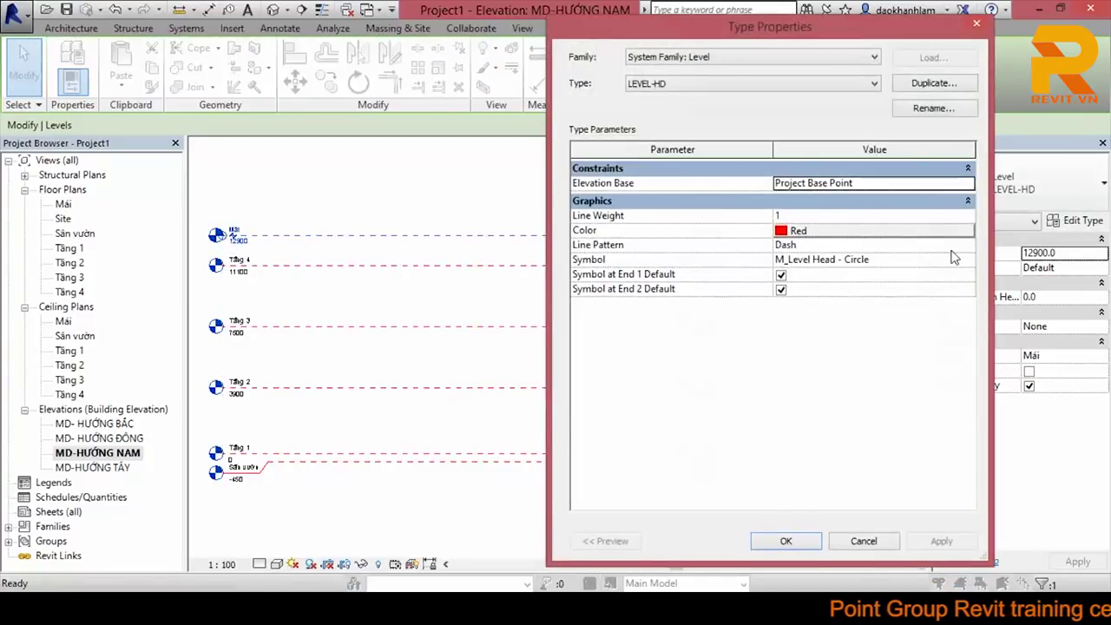
{"action": "left_click", "coordinate": [946, 258]}
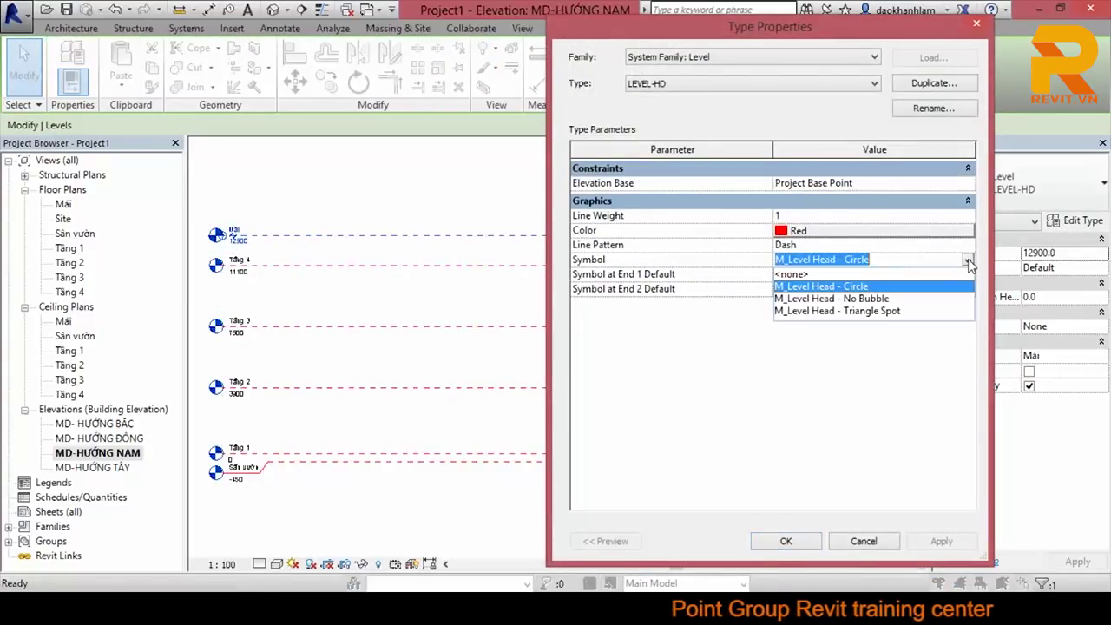
{"action": "left_click", "coordinate": [892, 311]}
{"action": "left_click", "coordinate": [786, 541]}
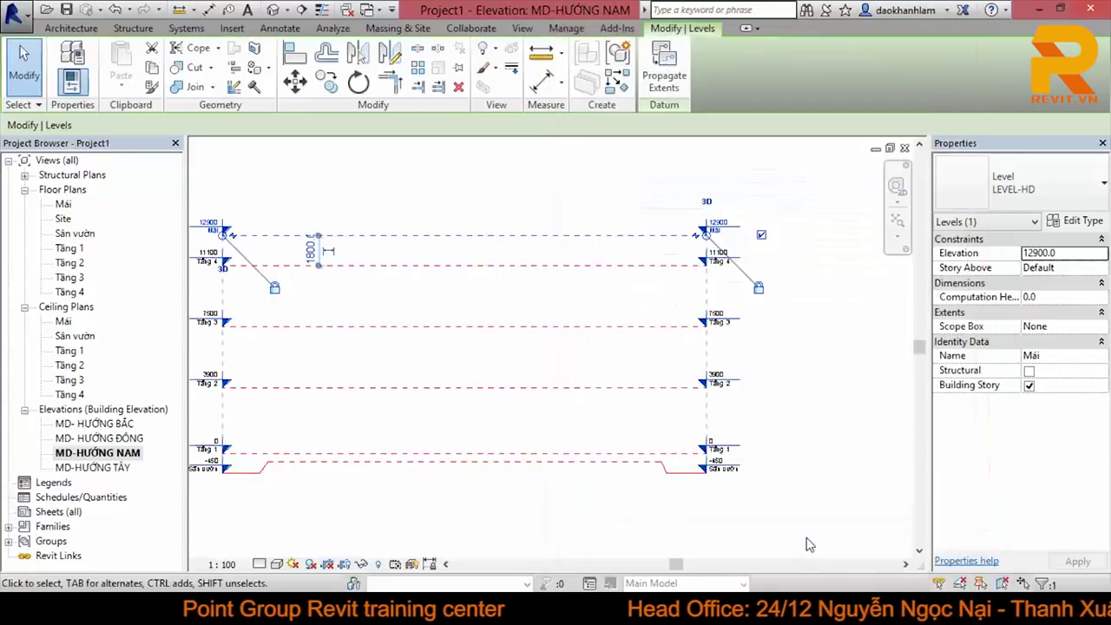
{"action": "left_click", "coordinate": [802, 449]}
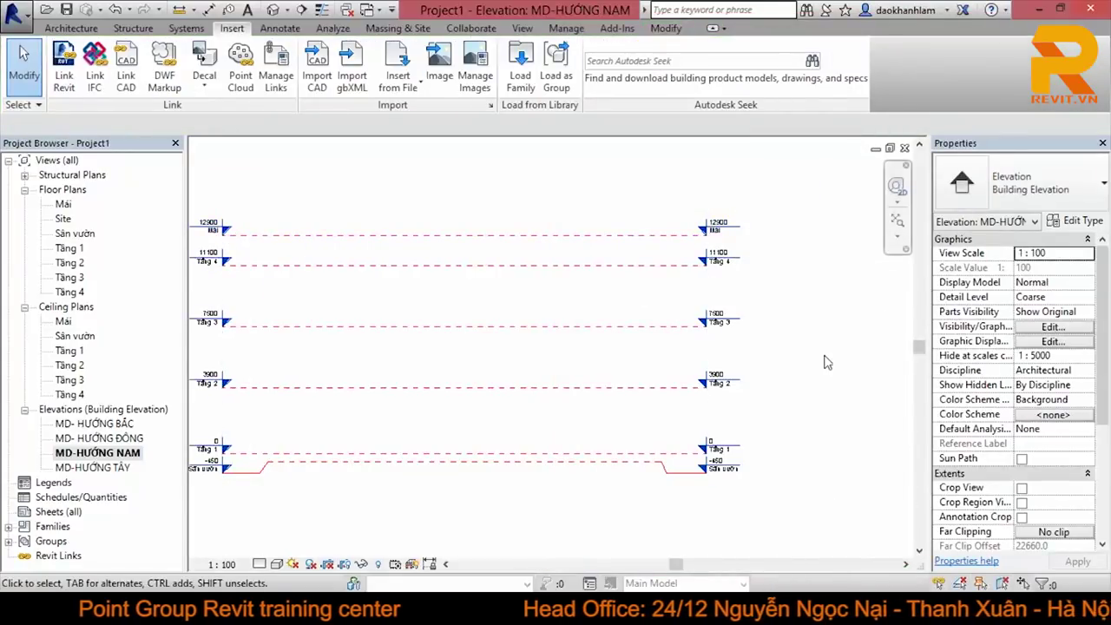
{"action": "double_click", "coordinate": [130, 439]}
Step: Drag an elbow on the Sân vườn level head in the ĐÔNG elevation to offset it
{"action": "left_click", "coordinate": [122, 424]}
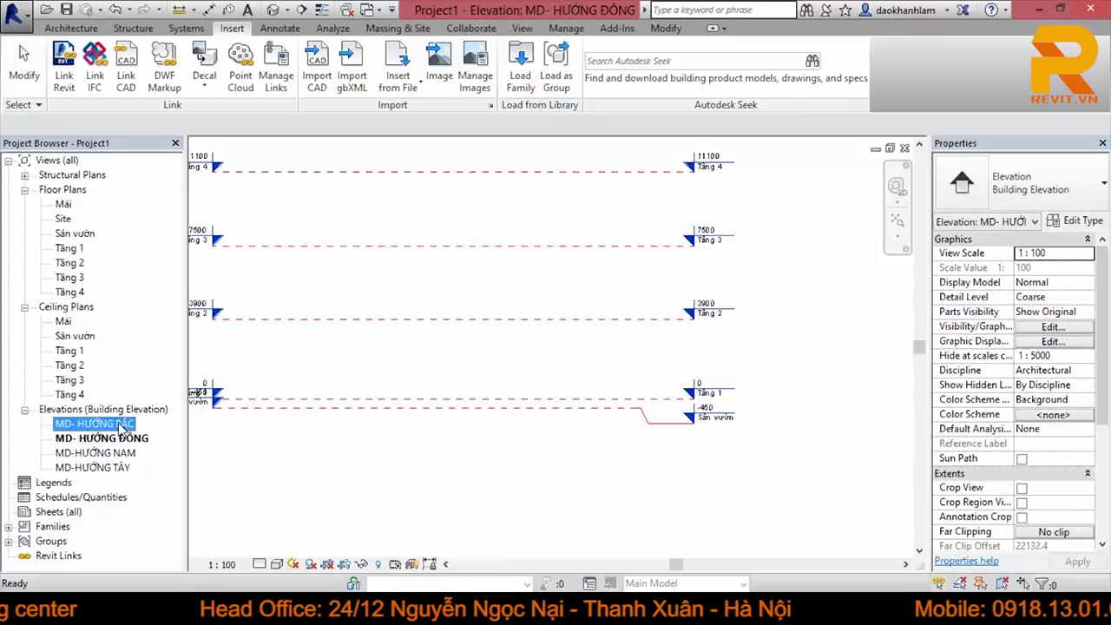
{"action": "scroll", "coordinate": [322, 429], "scroll_direction": "up", "scroll_amount": 2}
{"action": "left_click", "coordinate": [334, 390]}
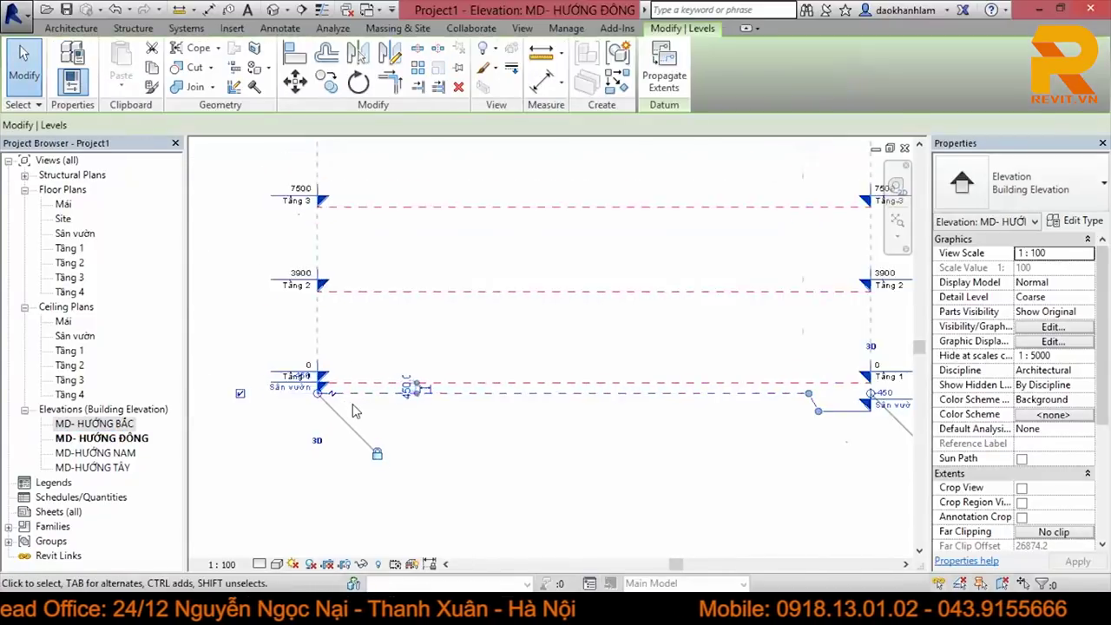
{"action": "left_click", "coordinate": [367, 408]}
{"action": "scroll", "coordinate": [374, 413], "scroll_direction": "down", "scroll_amount": 3}
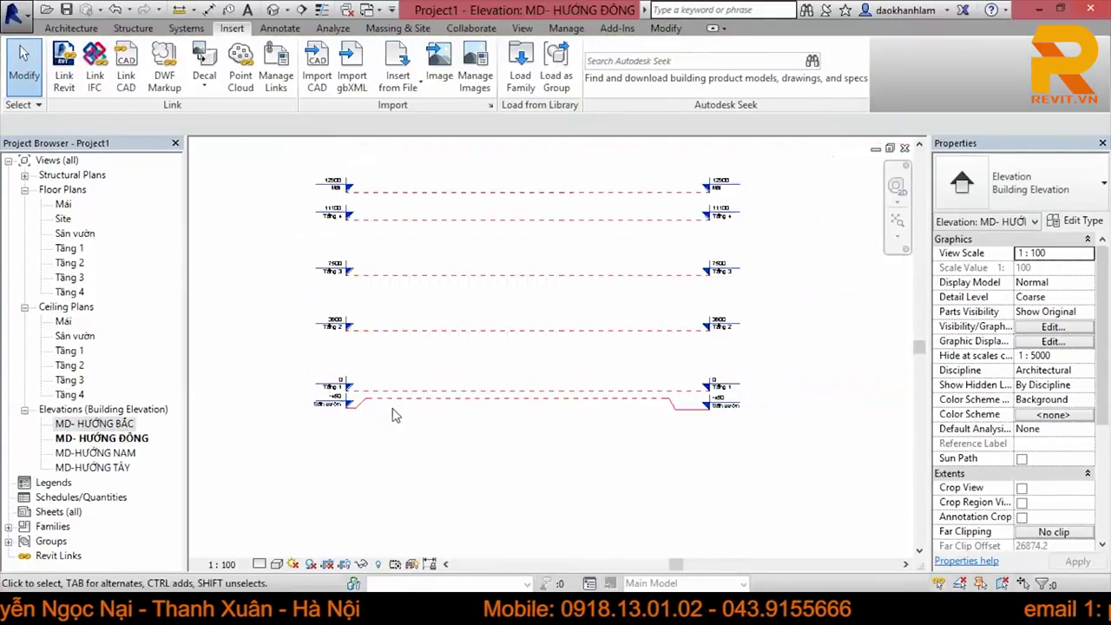
{"action": "scroll", "coordinate": [572, 417], "scroll_direction": "up", "scroll_amount": 3}
{"action": "left_click", "coordinate": [565, 420]}
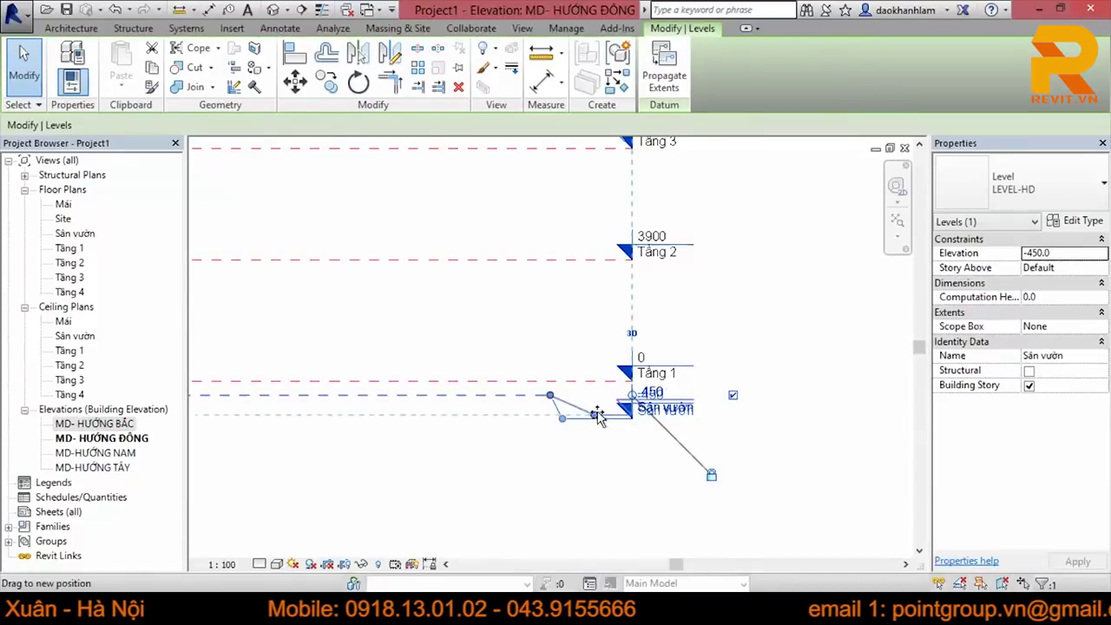
{"action": "left_click_drag", "start_coordinate": [597, 415], "coordinate": [595, 401]}
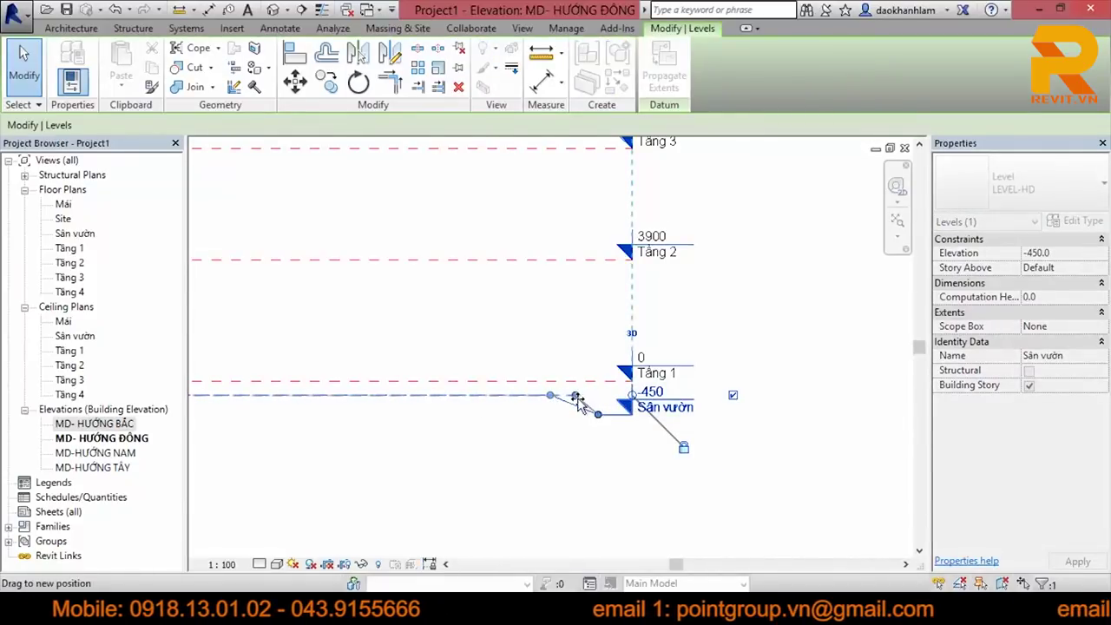
{"action": "left_click", "coordinate": [586, 411]}
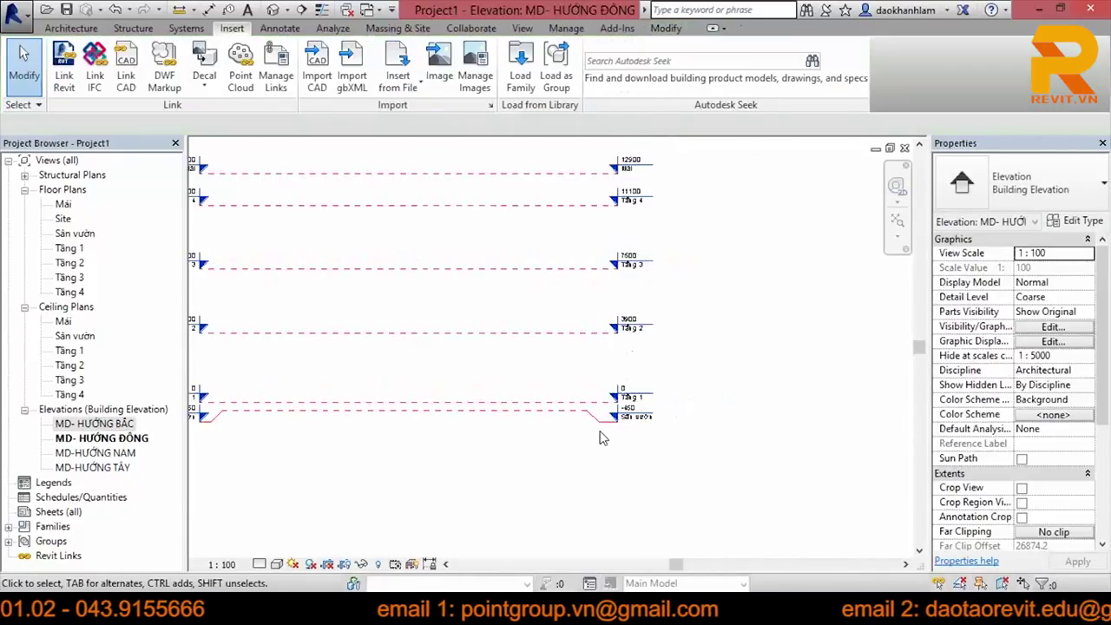
{"action": "scroll", "coordinate": [599, 410], "scroll_direction": "down", "scroll_amount": 4}
Step: In MD-HƯỚNG NAM, elbow the Sân vườn level head into place and bring every level into view
{"action": "double_click", "coordinate": [122, 453]}
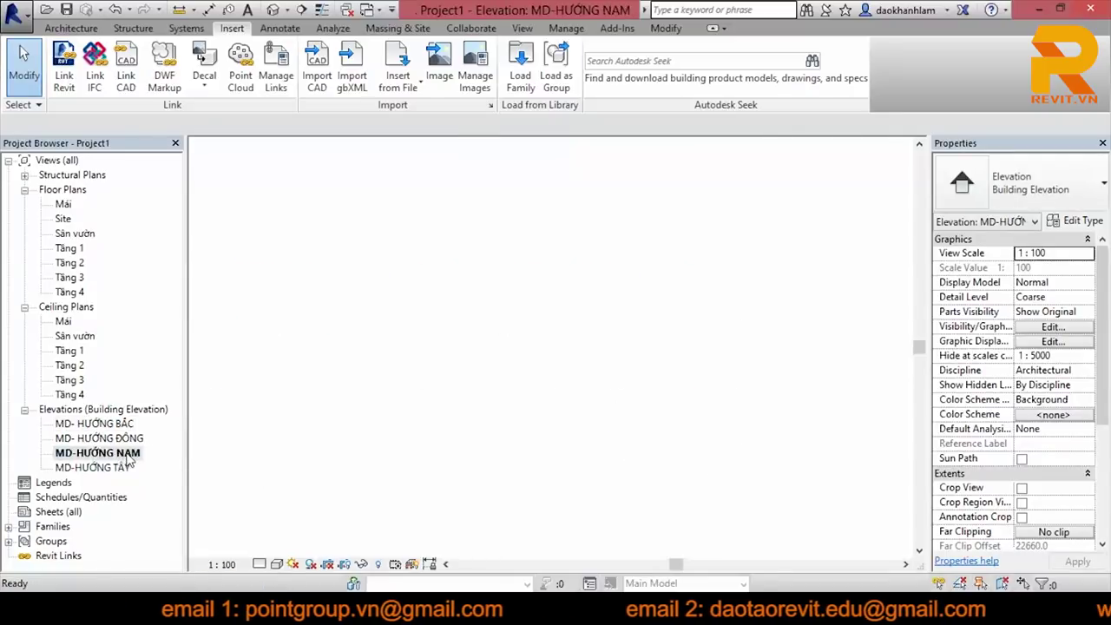
{"action": "scroll", "coordinate": [655, 458], "scroll_direction": "up", "scroll_amount": 1}
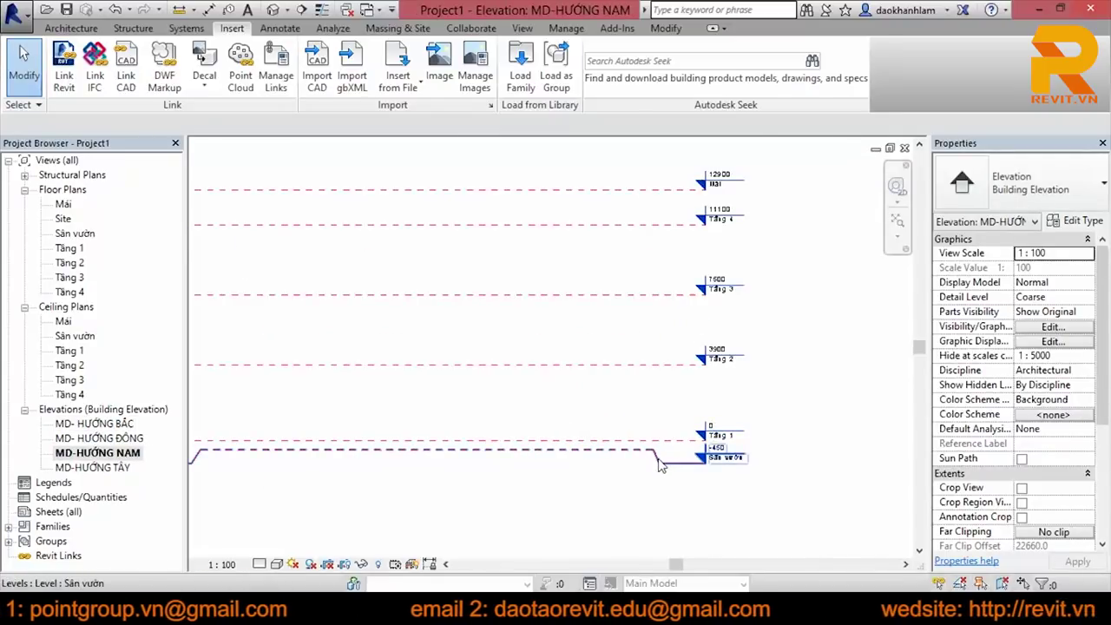
{"action": "left_click", "coordinate": [655, 460]}
{"action": "scroll", "coordinate": [655, 460], "scroll_direction": "up", "scroll_amount": 2}
{"action": "left_click_drag", "start_coordinate": [655, 460], "coordinate": [649, 441]}
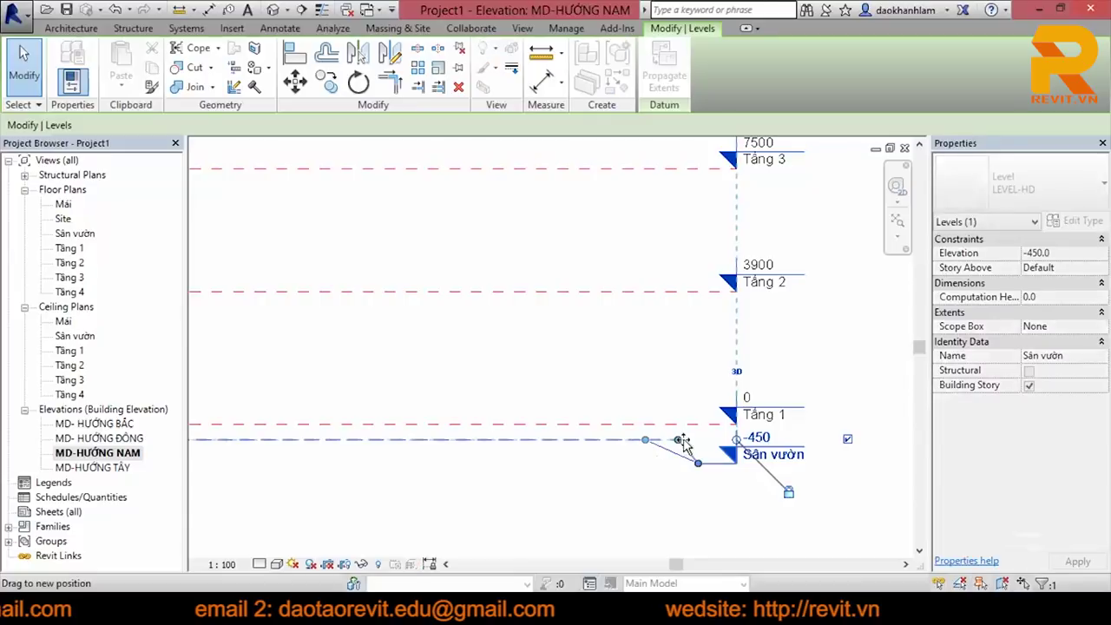
{"action": "scroll", "coordinate": [669, 446], "scroll_direction": "down", "scroll_amount": 2}
{"action": "middle_click_drag", "start_coordinate": [669, 446], "coordinate": [863, 453]}
{"action": "scroll", "coordinate": [597, 438], "scroll_direction": "up", "scroll_amount": 2}
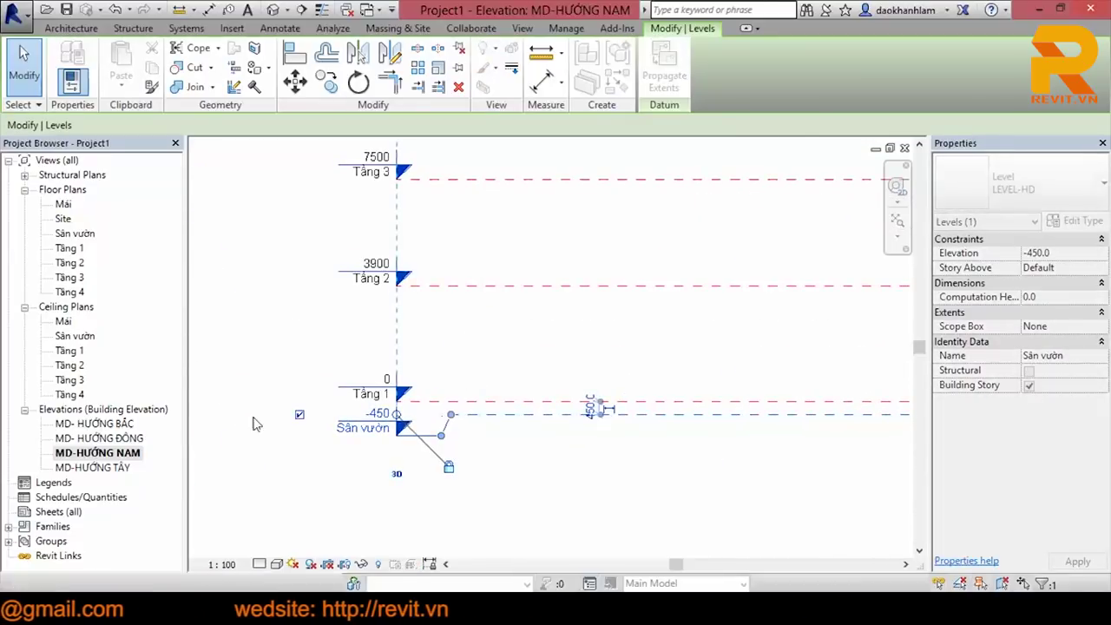
Step: In MD-HƯỚNG TÂY, elbow the Sân vườn head clear of Tầng 1, then box-select all six levels
{"action": "double_click", "coordinate": [93, 467]}
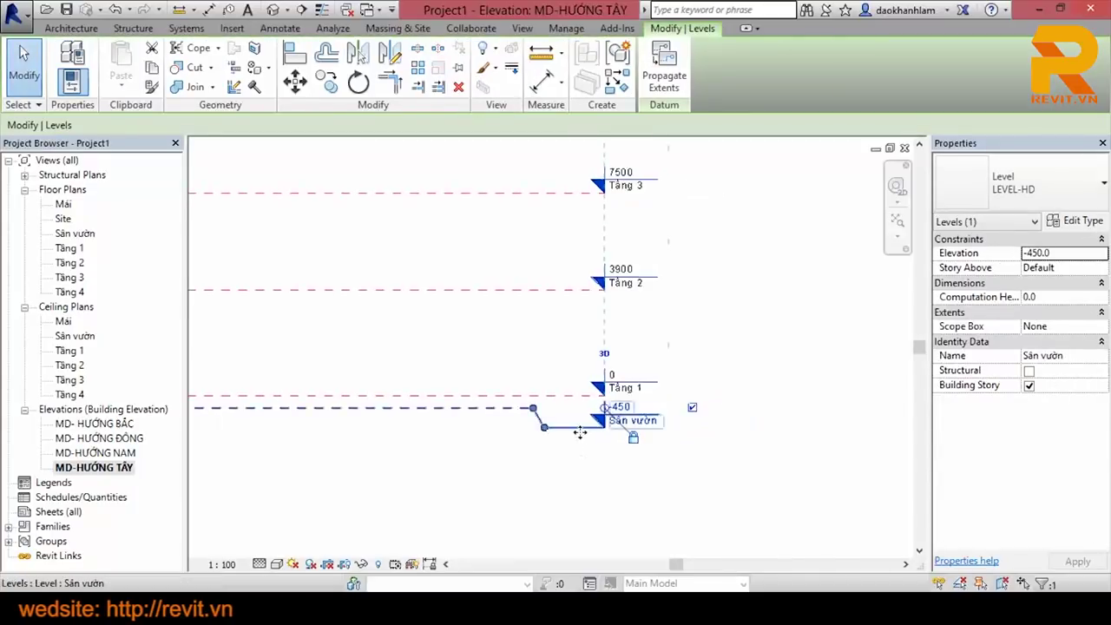
{"action": "scroll", "coordinate": [532, 450], "scroll_direction": "up", "scroll_amount": 2}
{"action": "mouse_move", "coordinate": [556, 434]}
{"action": "left_mouse_down"}
{"action": "mouse_move", "coordinate": [510, 392]}
{"action": "mouse_move", "coordinate": [532, 424]}
{"action": "left_mouse_up"}
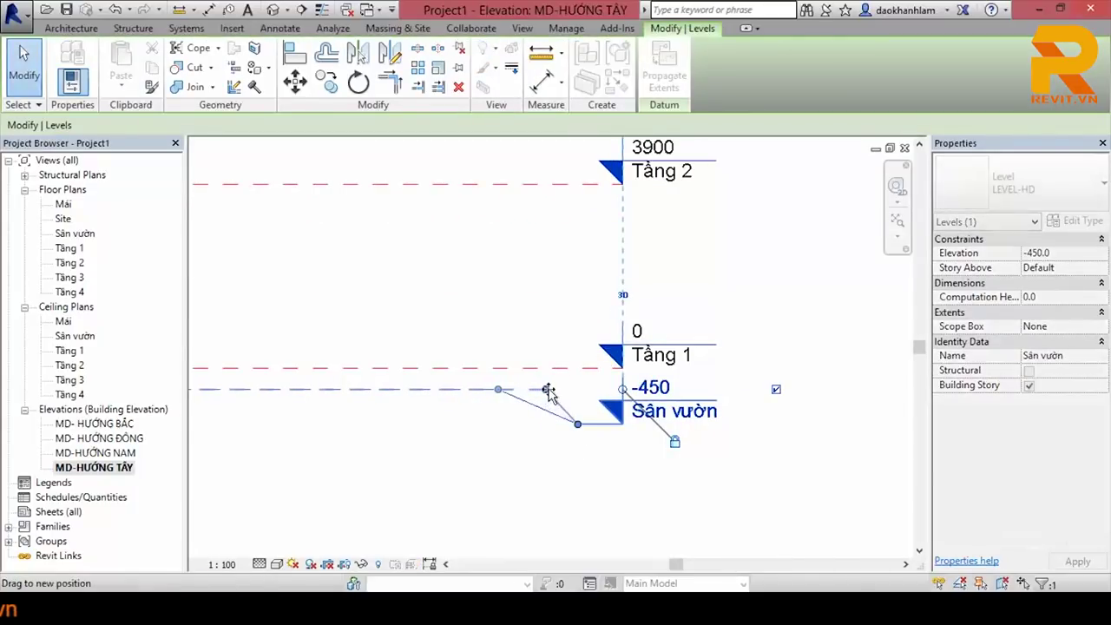
{"action": "left_click", "coordinate": [533, 425]}
{"action": "scroll", "coordinate": [416, 379], "scroll_direction": "down", "scroll_amount": 3}
{"action": "scroll", "coordinate": [417, 380], "scroll_direction": "up", "scroll_amount": 2}
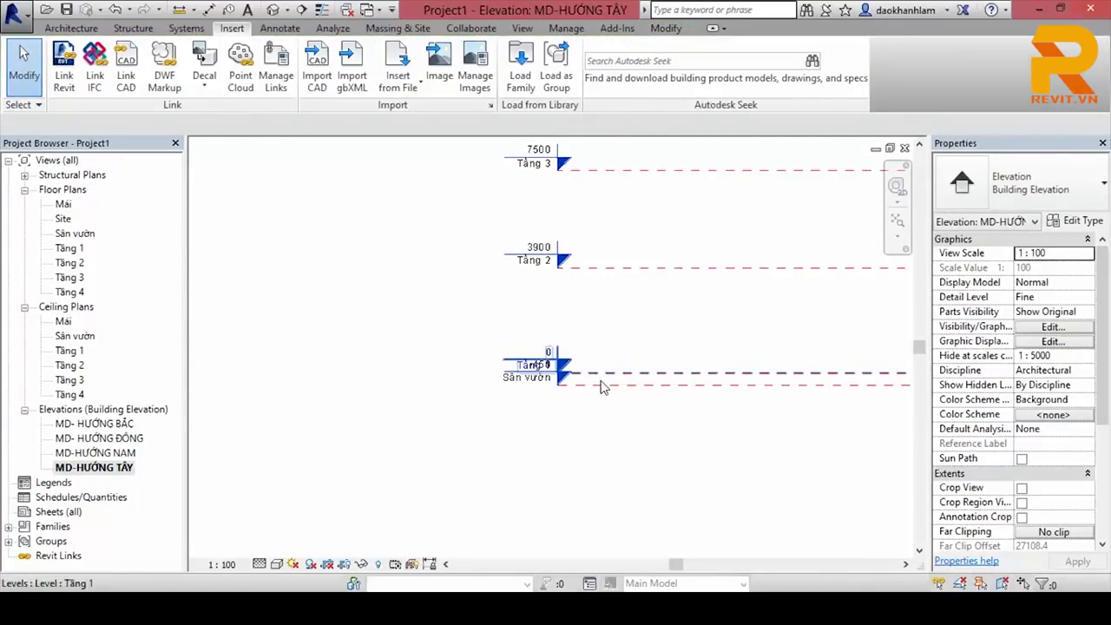
{"action": "left_click", "coordinate": [580, 386]}
{"action": "left_click", "coordinate": [642, 412]}
{"action": "scroll", "coordinate": [686, 422], "scroll_direction": "down", "scroll_amount": 3}
{"action": "scroll", "coordinate": [620, 434], "scroll_direction": "down", "scroll_amount": 2}
{"action": "left_click_drag", "start_coordinate": [764, 473], "coordinate": [633, 130]}
Step: Propagate the selected level extents to MD-HƯỚNG ĐÔNG, then review the BẮC and ĐÔNG elevations
{"action": "left_click", "coordinate": [664, 74]}
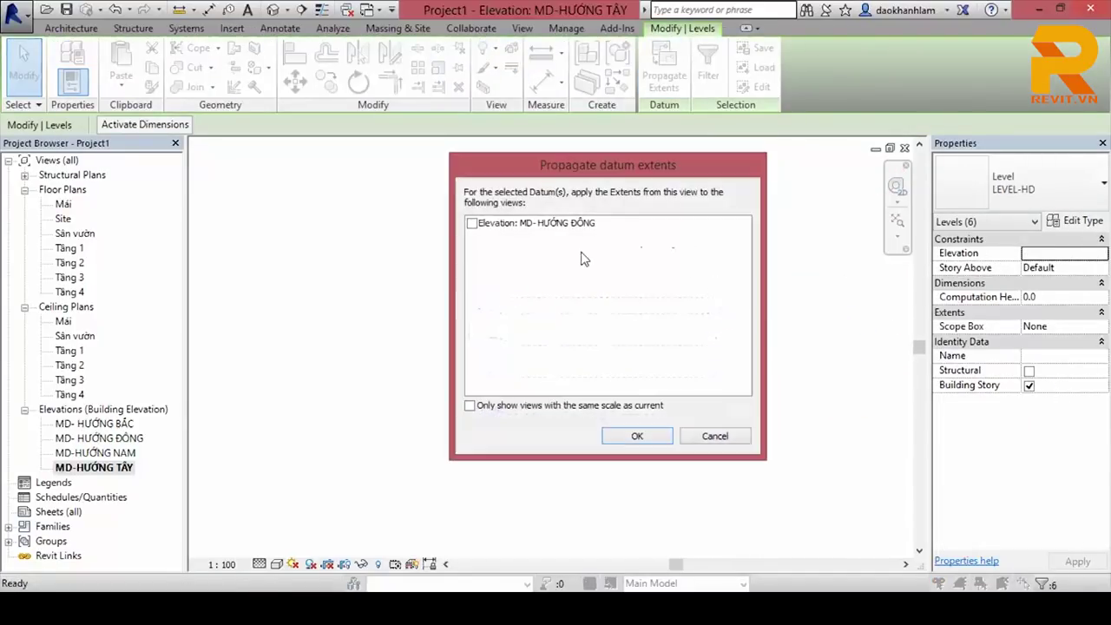
{"action": "left_click", "coordinate": [471, 224]}
{"action": "left_click", "coordinate": [637, 436]}
{"action": "double_click", "coordinate": [109, 425]}
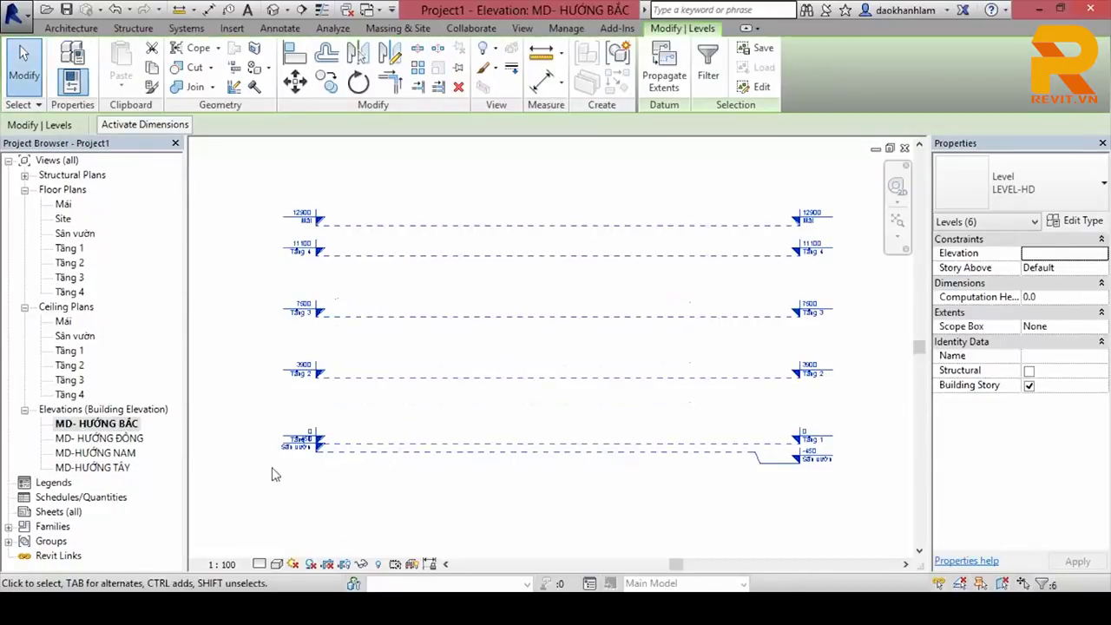
{"action": "double_click", "coordinate": [128, 439]}
Step: From MD-HƯỚNG NAM, propagate all six levels' extents to MD- HƯỚNG BẮC
{"action": "double_click", "coordinate": [124, 452]}
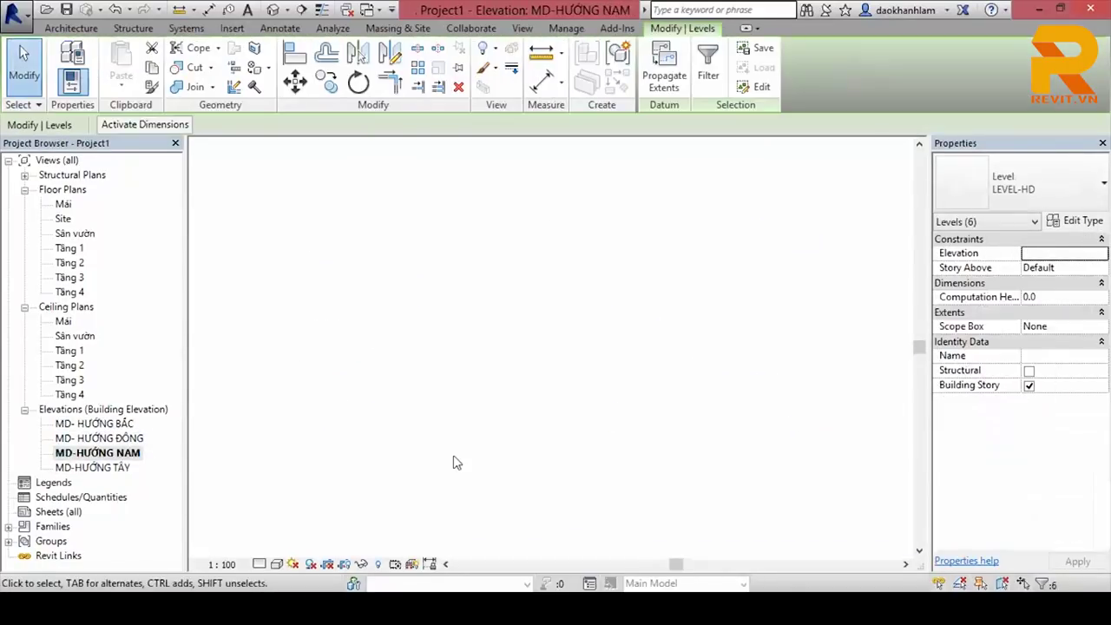
{"action": "scroll", "coordinate": [625, 486], "scroll_direction": "down", "scroll_amount": 2}
{"action": "left_click_drag", "start_coordinate": [599, 486], "coordinate": [483, 300]}
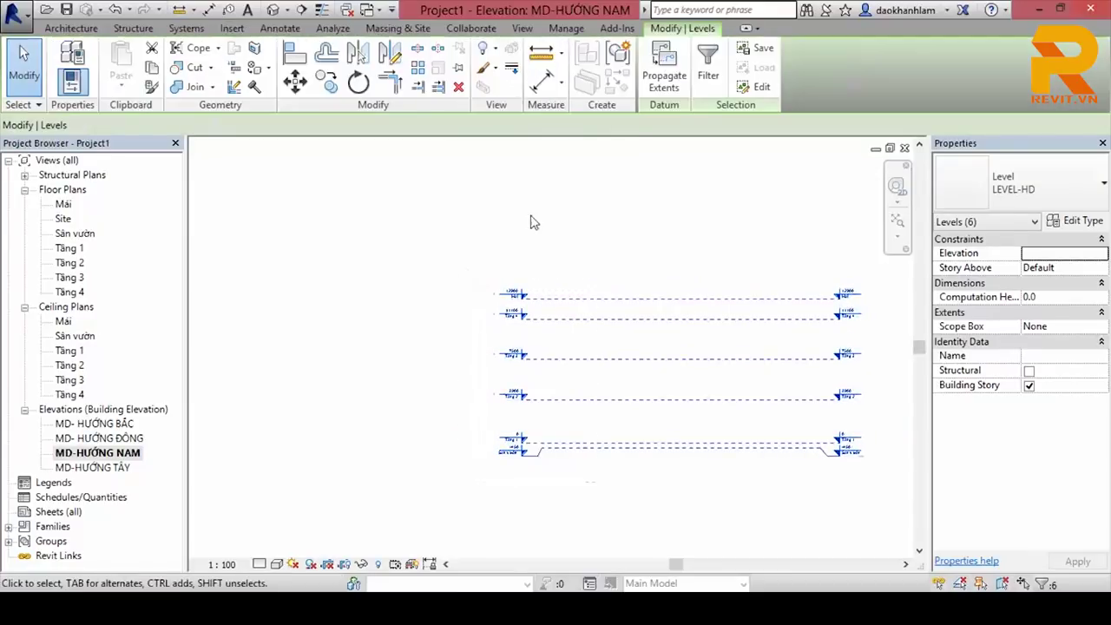
{"action": "left_click", "coordinate": [665, 79]}
{"action": "left_click", "coordinate": [472, 224]}
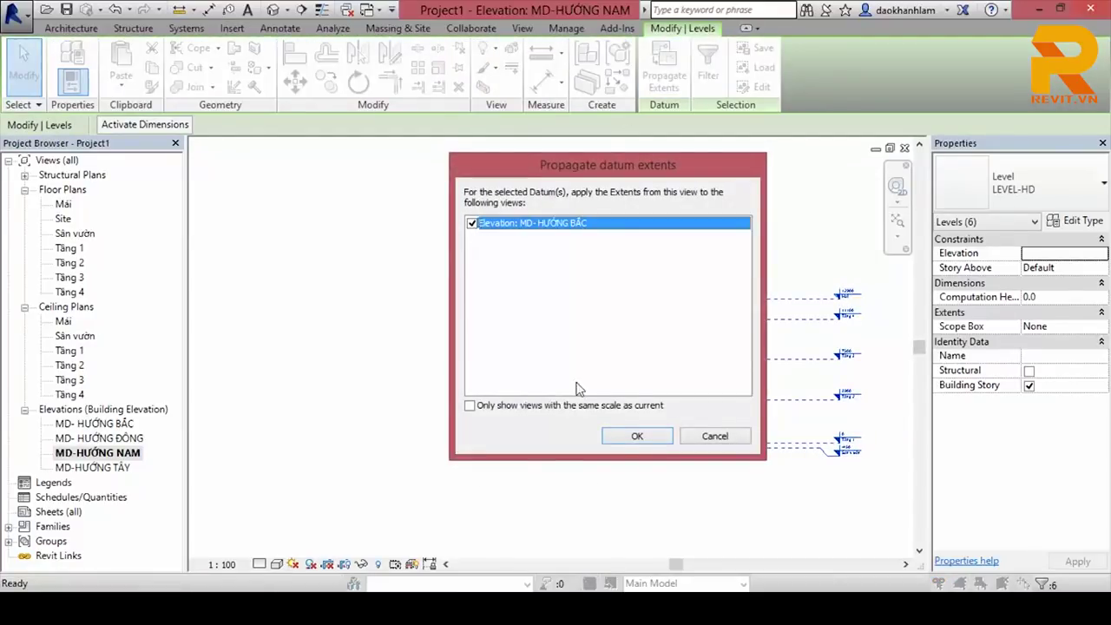
{"action": "left_click", "coordinate": [637, 436]}
Step: Check the levels in MD- HƯỚNG BẮC and review the Mái level's type properties
{"action": "double_click", "coordinate": [95, 423]}
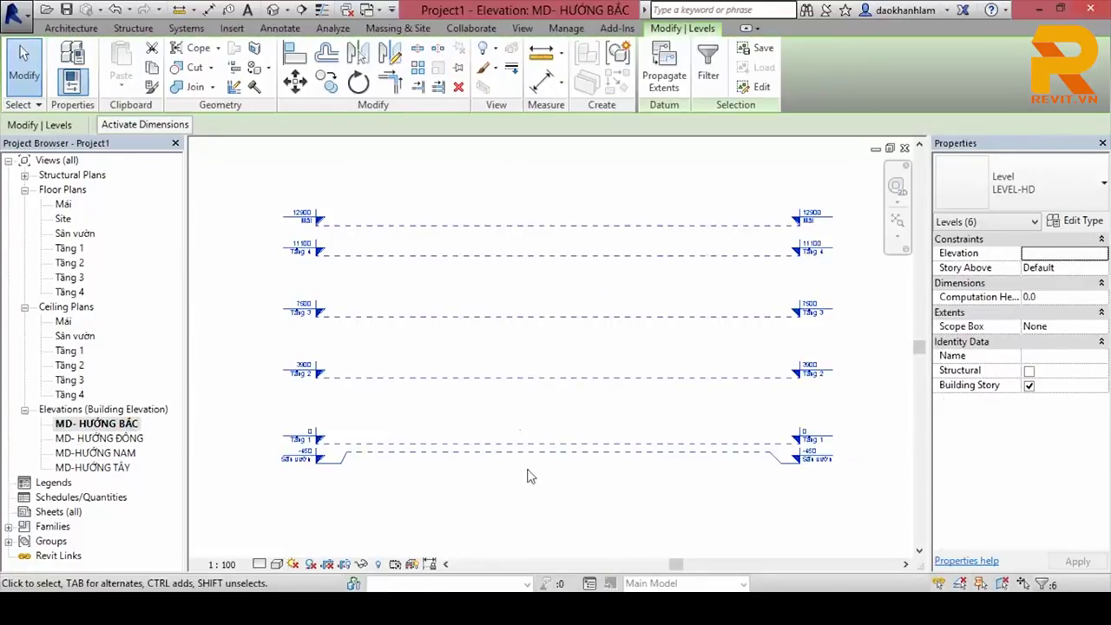
{"action": "left_click", "coordinate": [553, 479]}
{"action": "scroll", "coordinate": [756, 405], "scroll_direction": "up", "scroll_amount": 1}
{"action": "scroll", "coordinate": [753, 395], "scroll_direction": "up", "scroll_amount": 1}
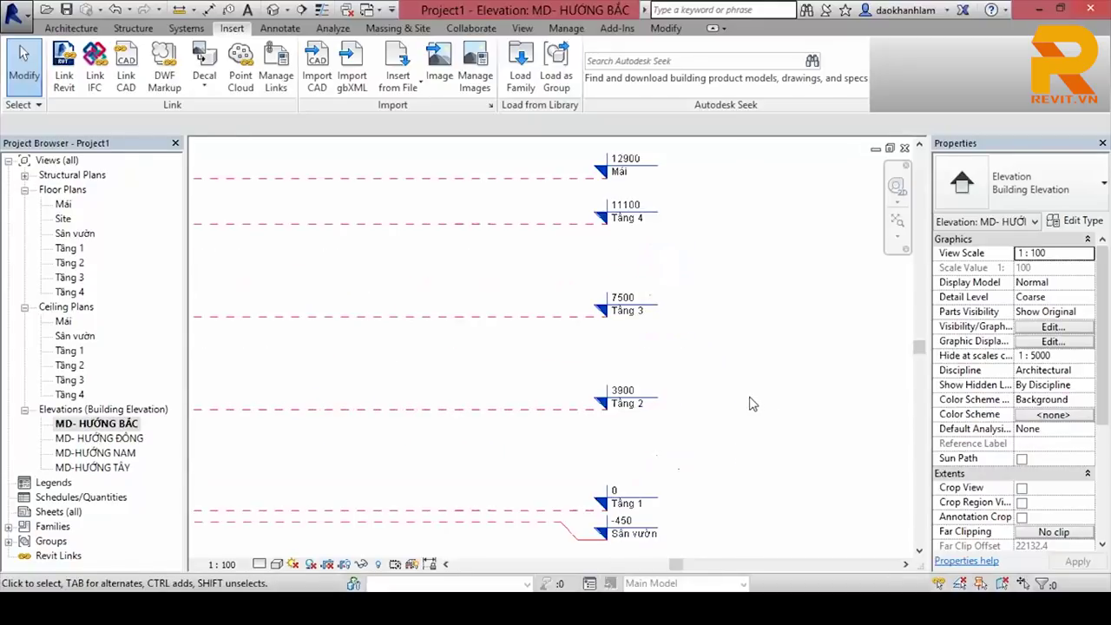
{"action": "scroll", "coordinate": [751, 385], "scroll_direction": "up", "scroll_amount": 1}
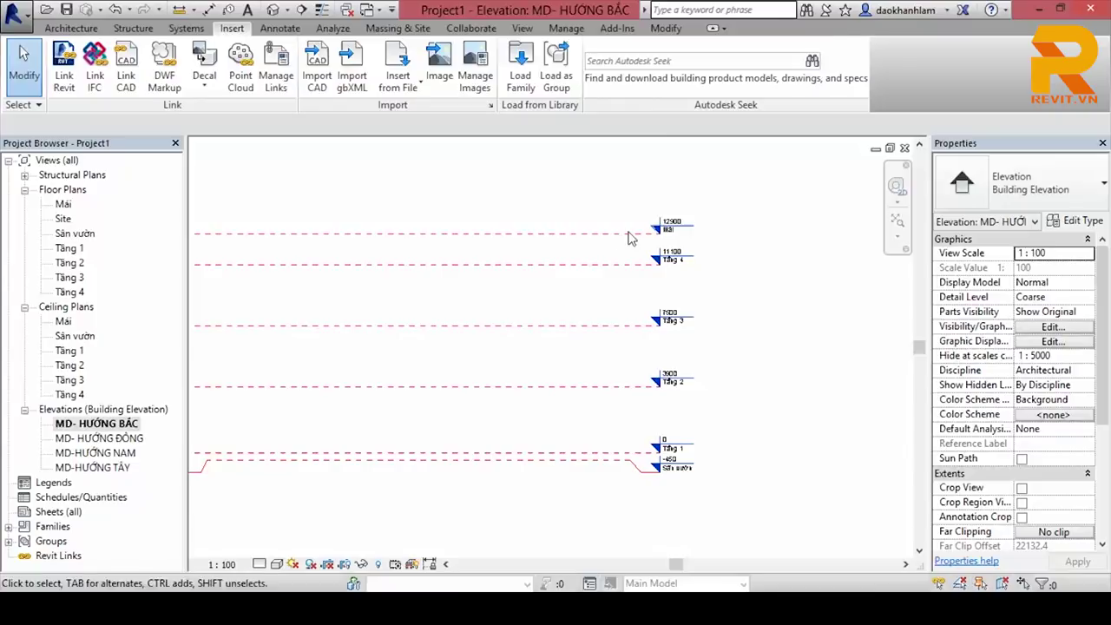
{"action": "left_click", "coordinate": [670, 231]}
{"action": "left_click", "coordinate": [1082, 221]}
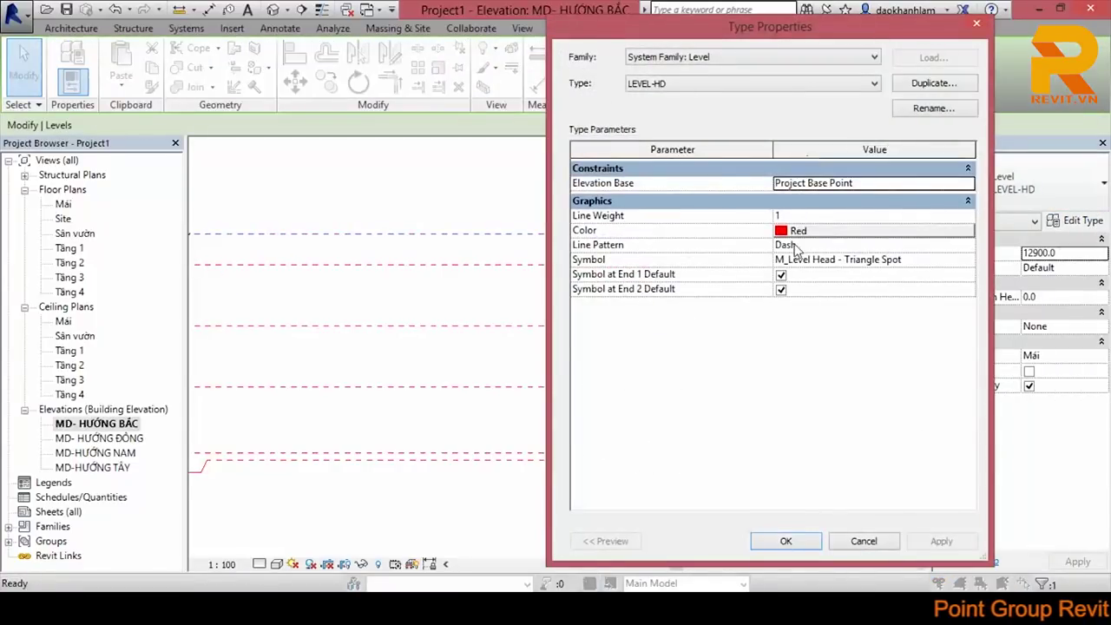
{"action": "left_click", "coordinate": [789, 542]}
{"action": "key", "text": "Escape"}
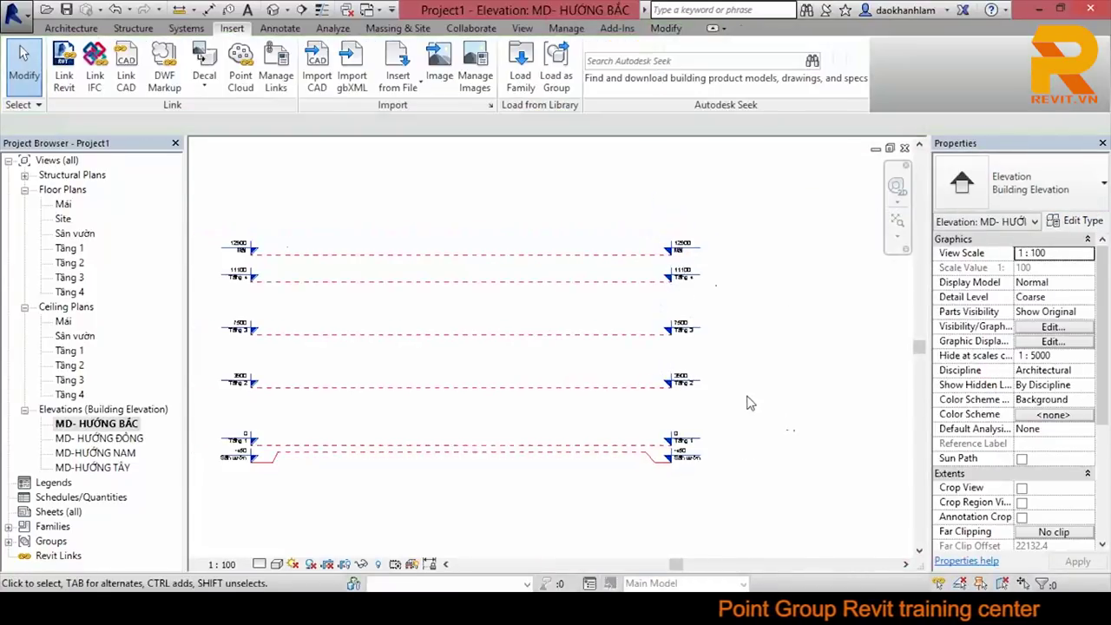
{"action": "middle_click_drag", "start_coordinate": [468, 358], "coordinate": [531, 362]}
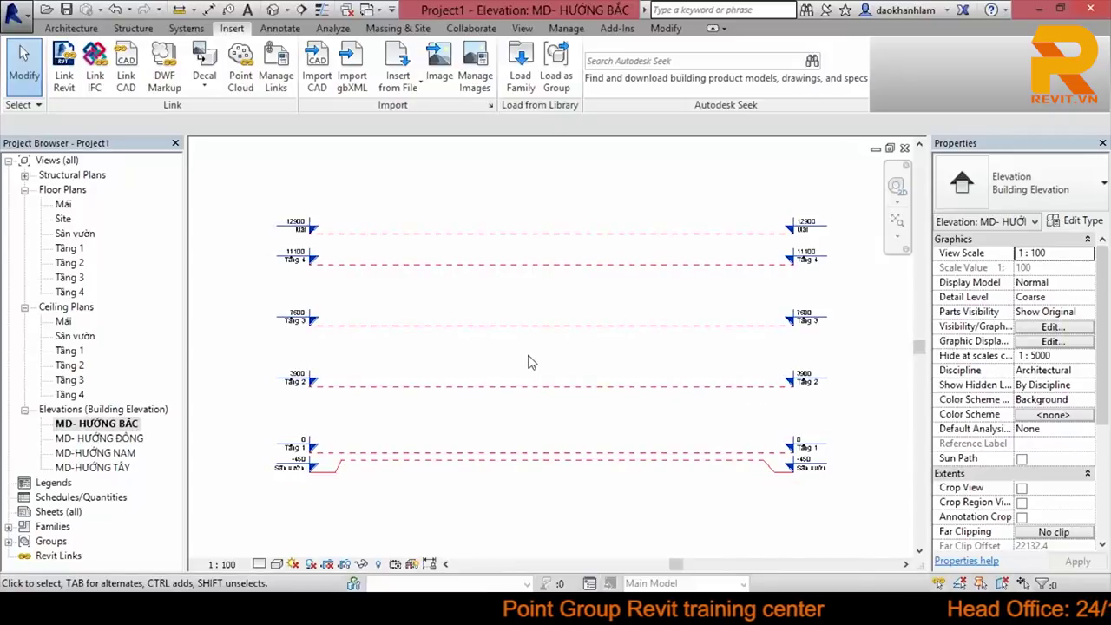
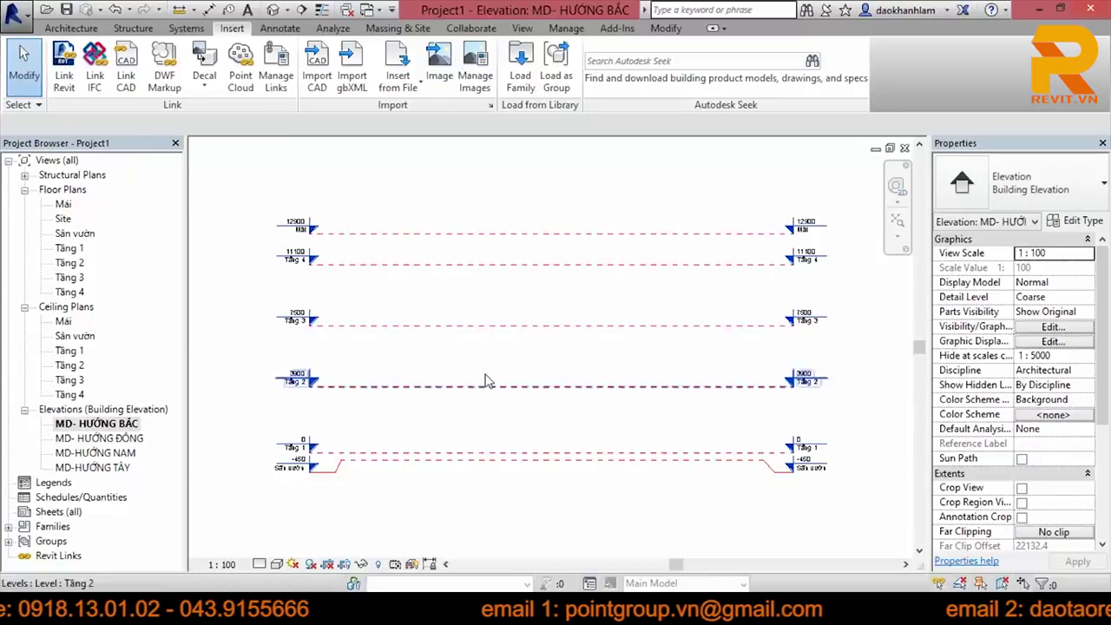
Step: Collapse Ceiling Plans in the Project Browser and open the Tầng 1 floor plan
{"action": "scroll", "coordinate": [530, 370], "scroll_direction": "down", "scroll_amount": 2}
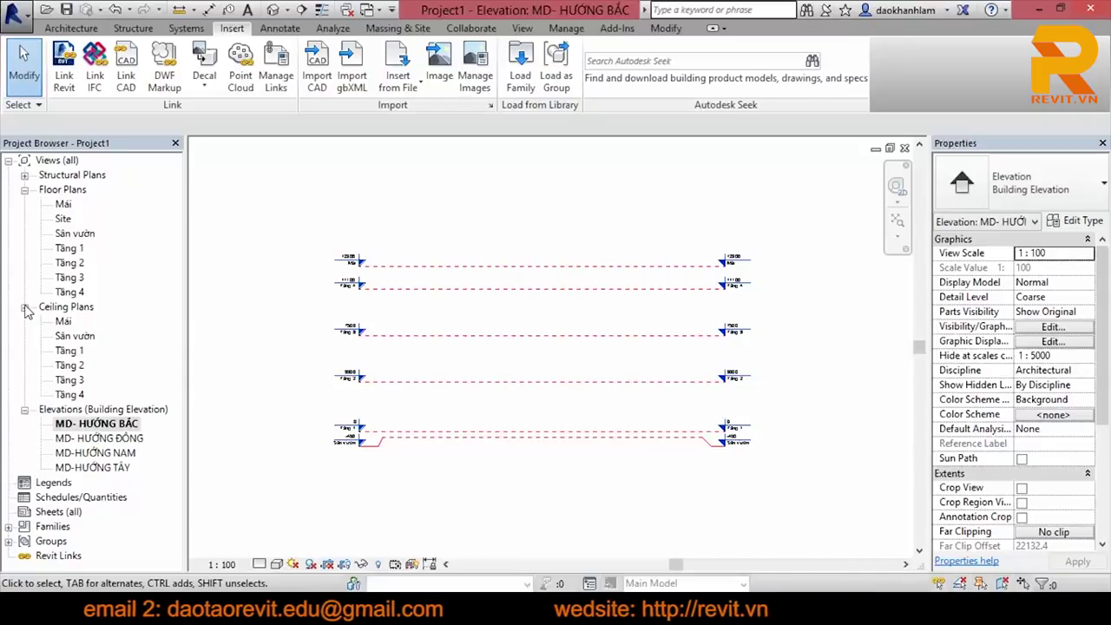
{"action": "left_click", "coordinate": [24, 309]}
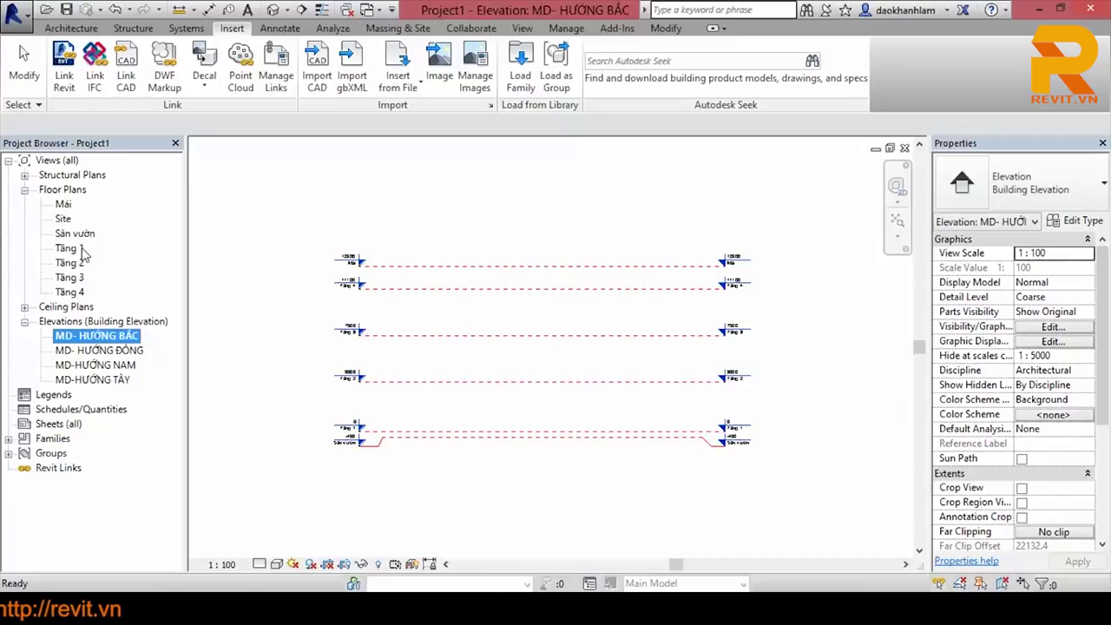
{"action": "double_click", "coordinate": [70, 248]}
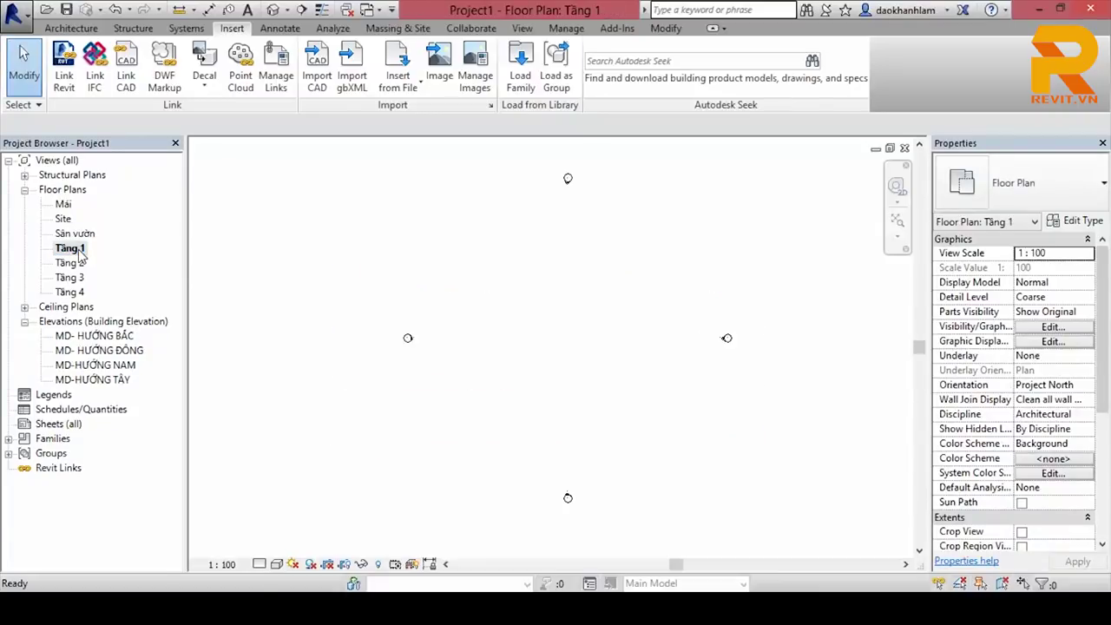
{"action": "middle_click_drag", "start_coordinate": [629, 331], "coordinate": [643, 327]}
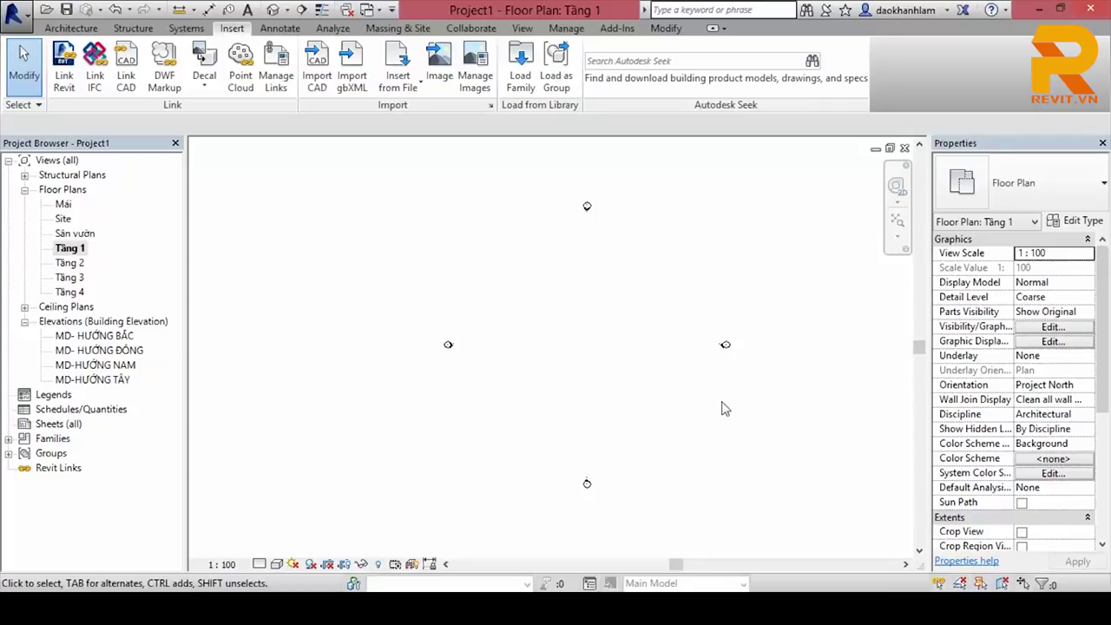
{"action": "middle_click_drag", "start_coordinate": [618, 336], "coordinate": [614, 345]}
{"action": "middle_click_drag", "start_coordinate": [642, 337], "coordinate": [586, 316]}
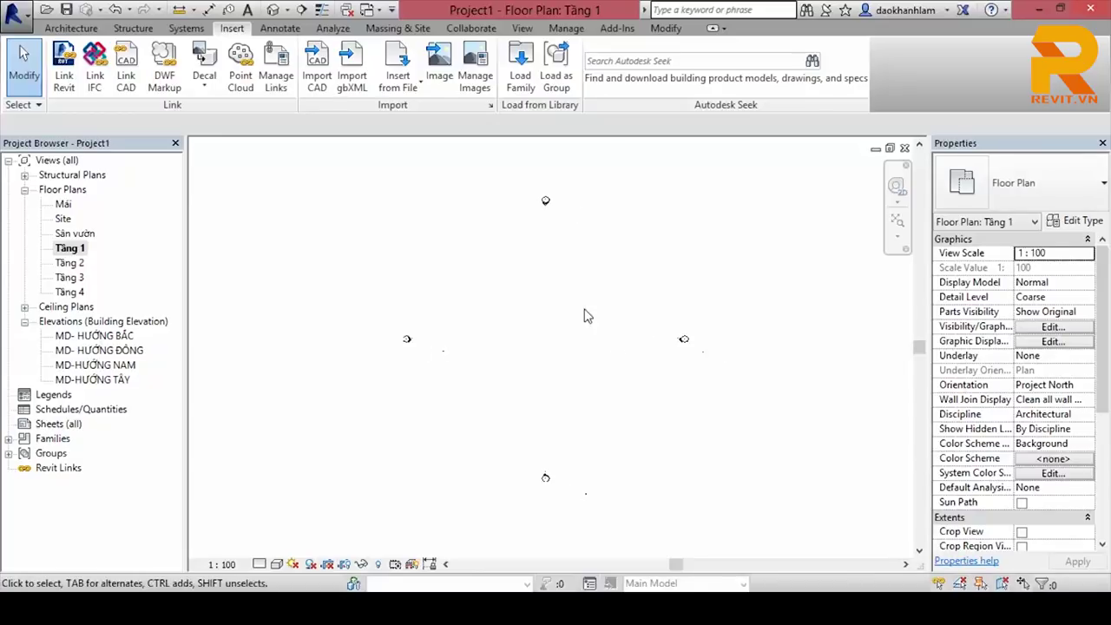
{"action": "scroll", "coordinate": [634, 324], "scroll_direction": "up", "scroll_amount": 2}
{"action": "middle_click", "coordinate": [635, 323]}
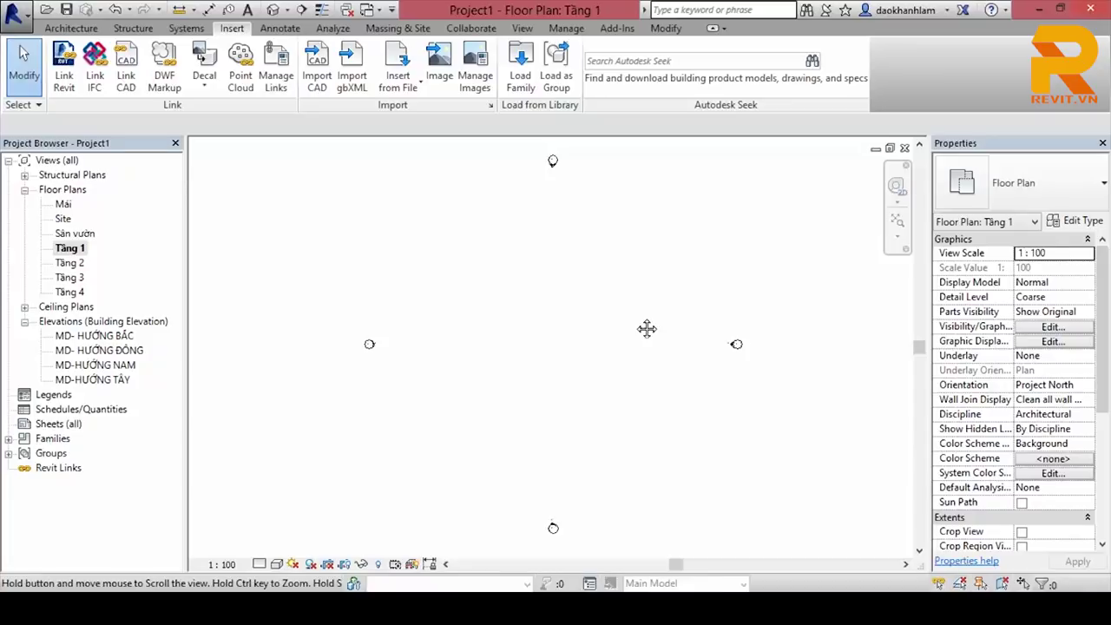
{"action": "scroll", "coordinate": [635, 326], "scroll_direction": "up", "scroll_amount": 1}
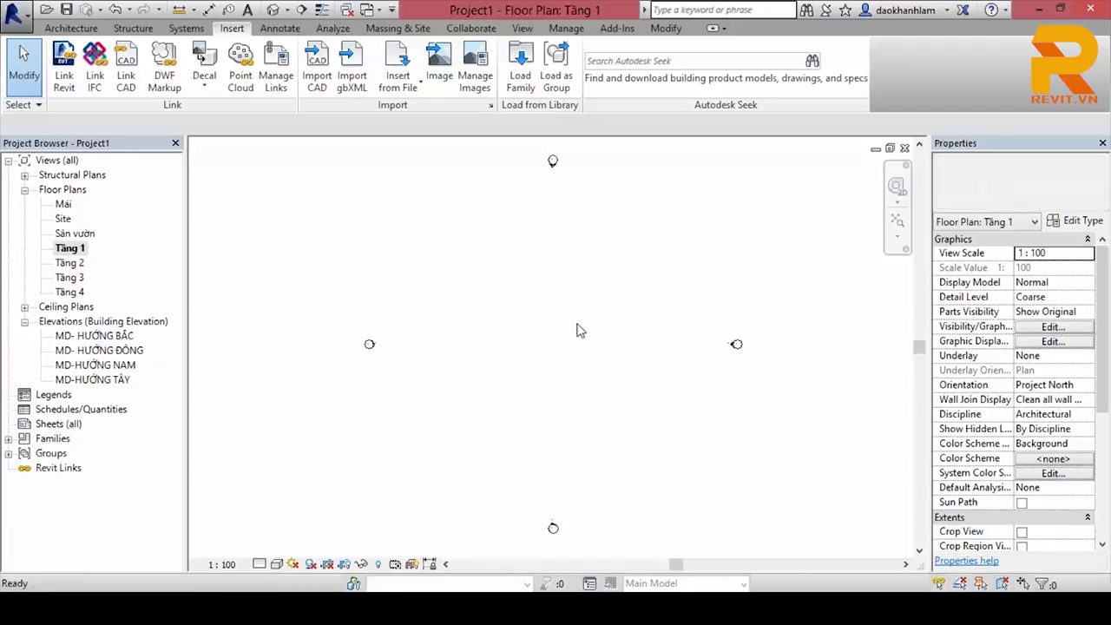
{"action": "scroll", "coordinate": [532, 295], "scroll_direction": "down", "scroll_amount": 2}
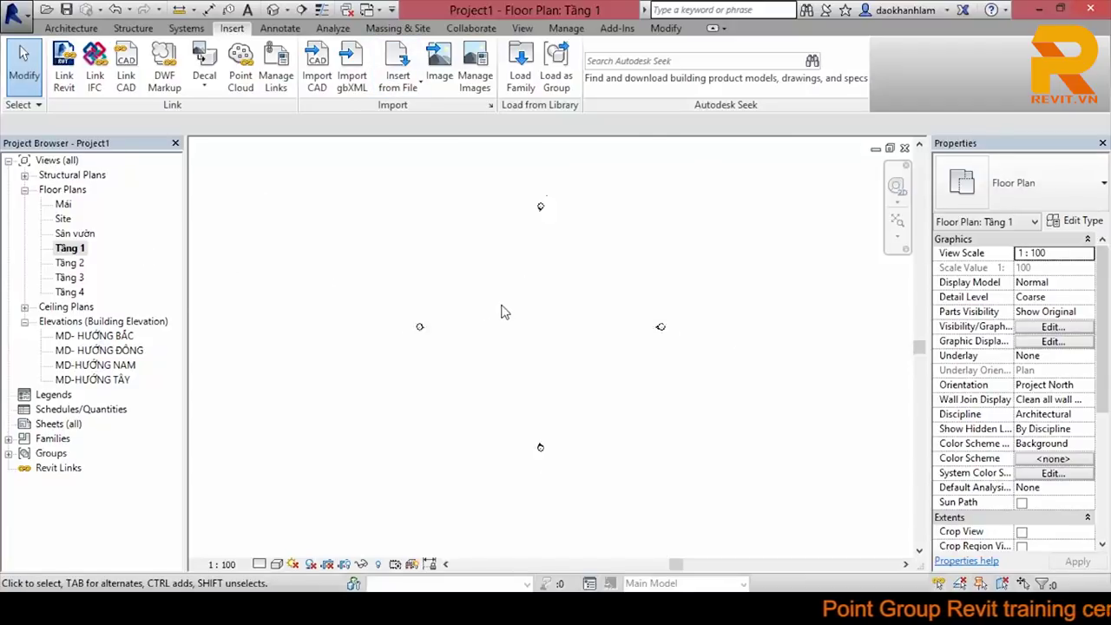
{"action": "double_click", "coordinate": [117, 336]}
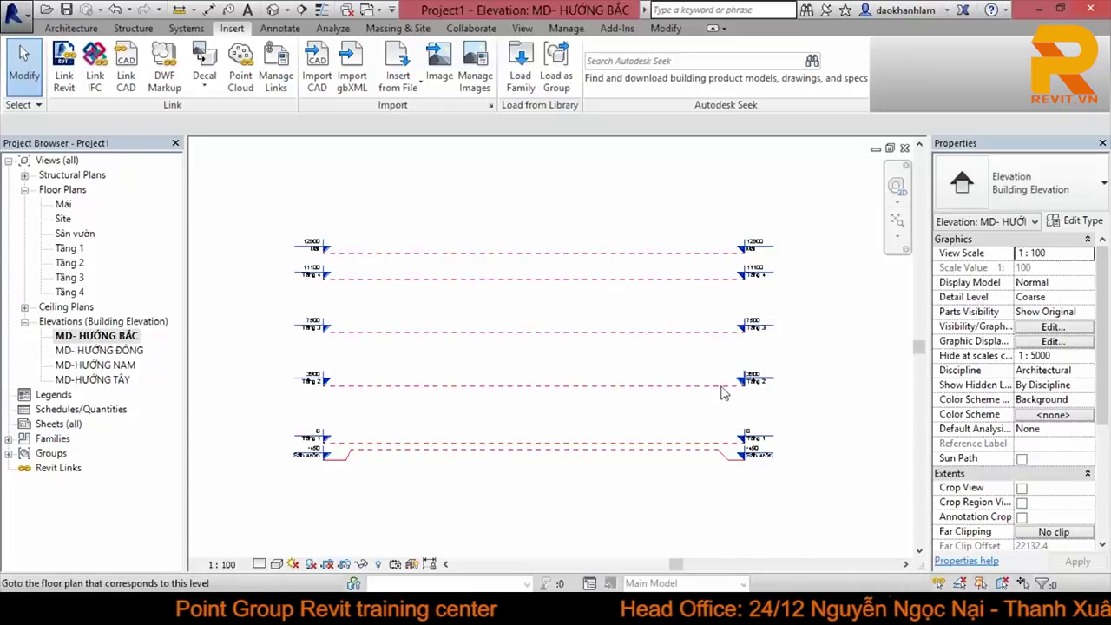
{"action": "double_click", "coordinate": [79, 250]}
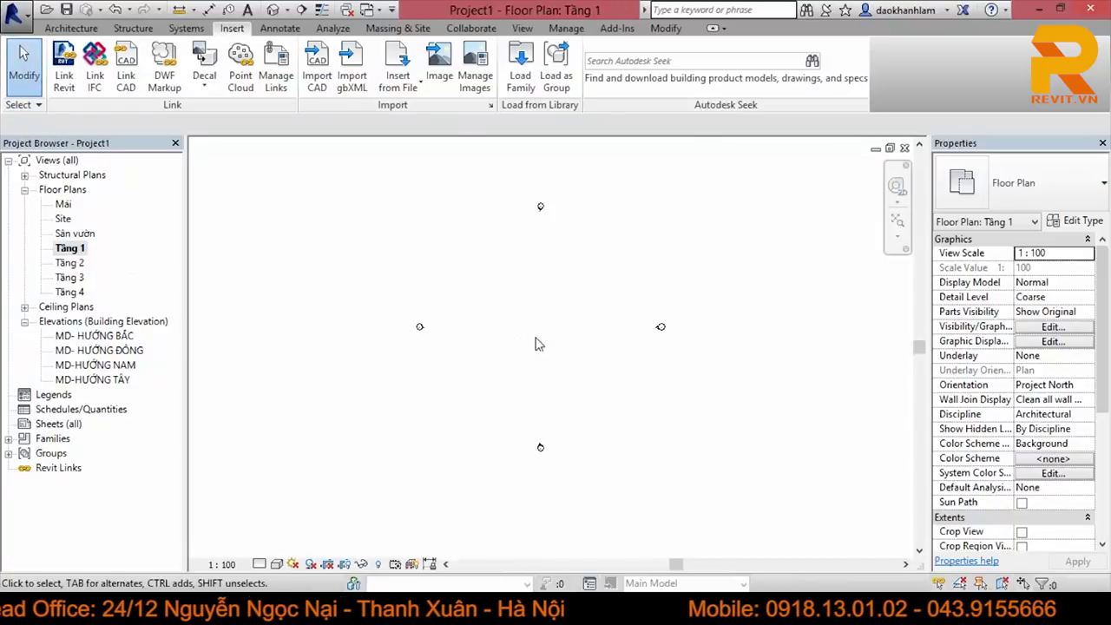
{"action": "scroll", "coordinate": [536, 344], "scroll_direction": "up", "scroll_amount": 2}
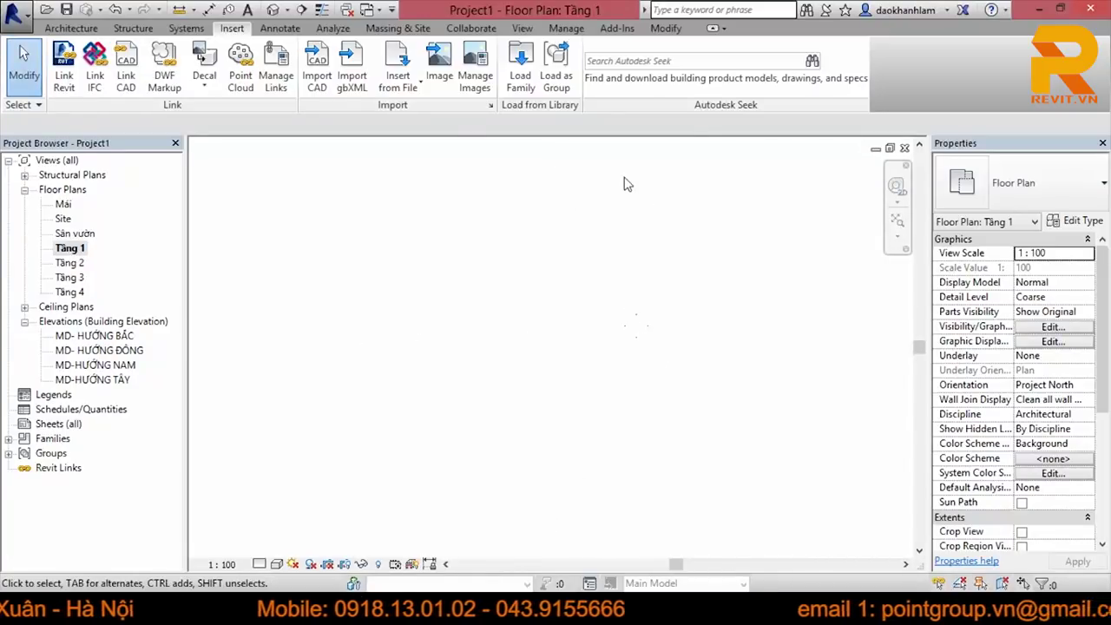
{"action": "right_click", "coordinate": [630, 236]}
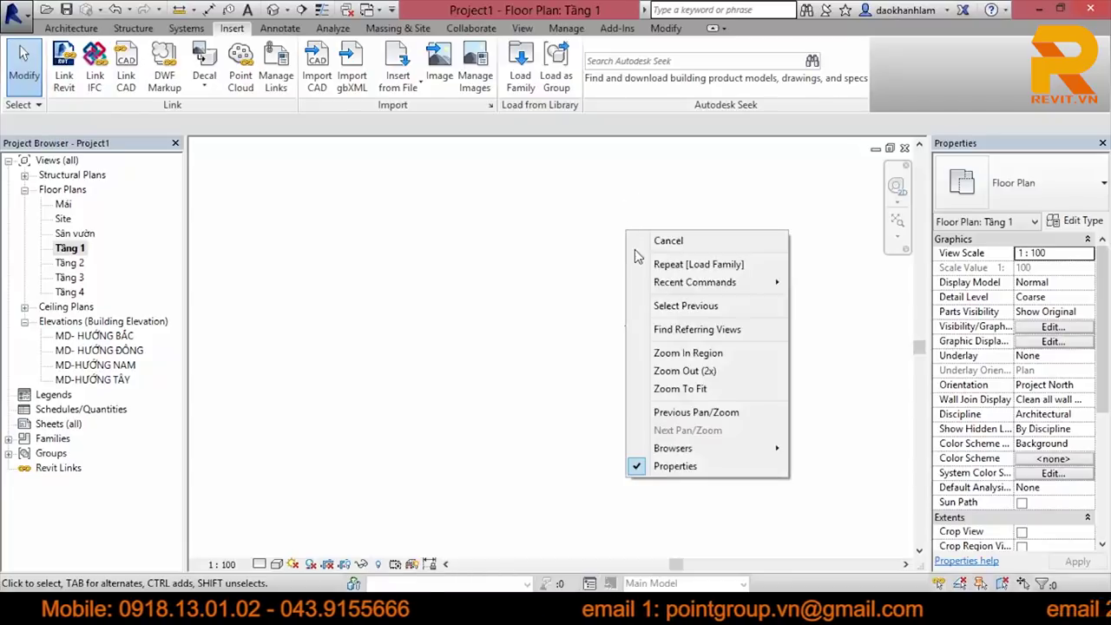
{"action": "left_click", "coordinate": [673, 389]}
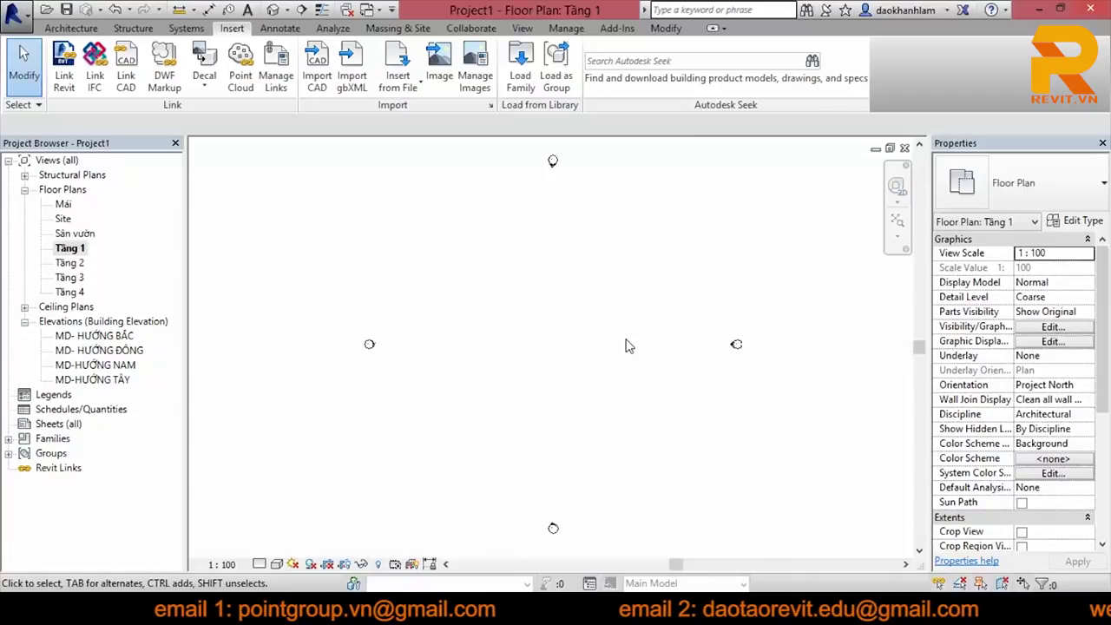
{"action": "scroll", "coordinate": [633, 345], "scroll_direction": "down", "scroll_amount": 3}
{"action": "scroll", "coordinate": [633, 344], "scroll_direction": "down", "scroll_amount": 3}
{"action": "scroll", "coordinate": [634, 343], "scroll_direction": "up", "scroll_amount": 6}
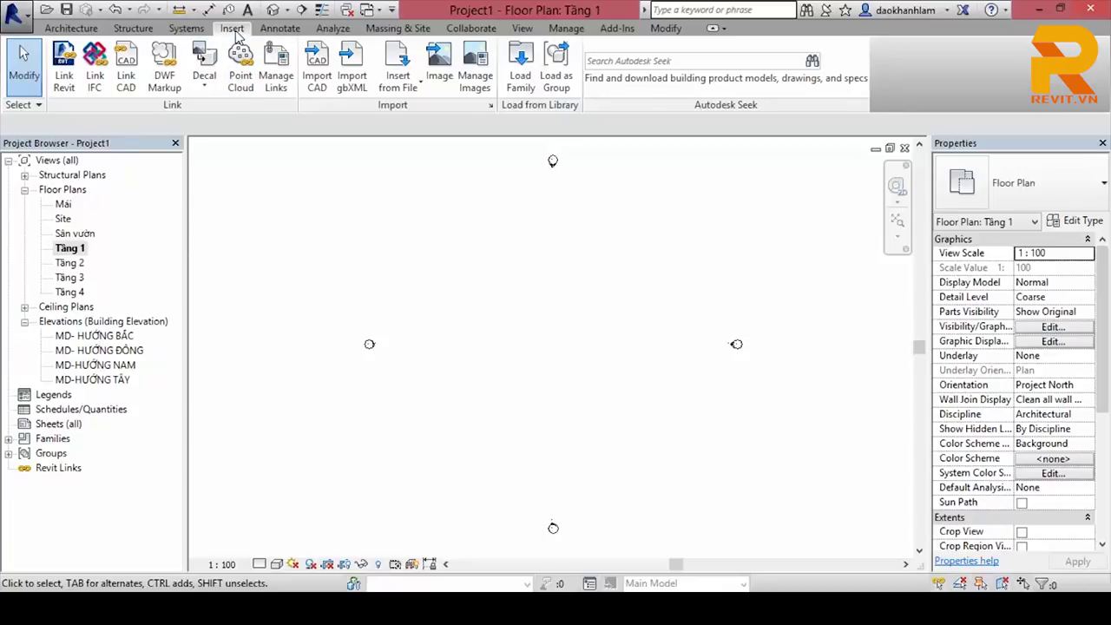
Step: Start Import CAD and pick MBT1.dwg from D:\REVIT-HD\PROCESS\151128-EXPORT CAD
{"action": "left_click", "coordinate": [319, 87]}
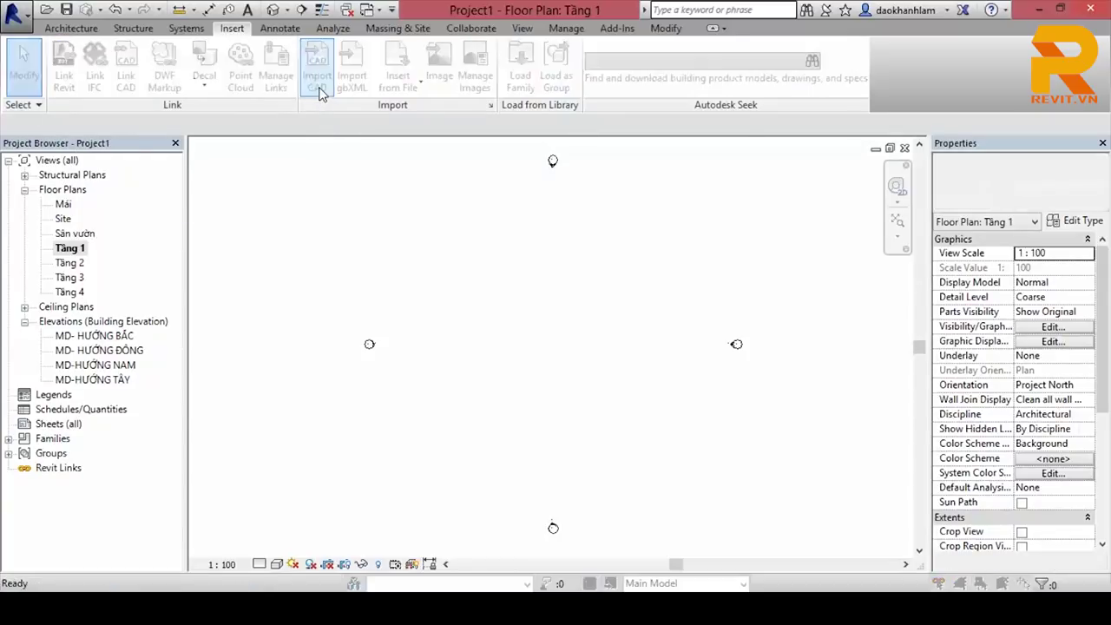
{"action": "left_click", "coordinate": [167, 221]}
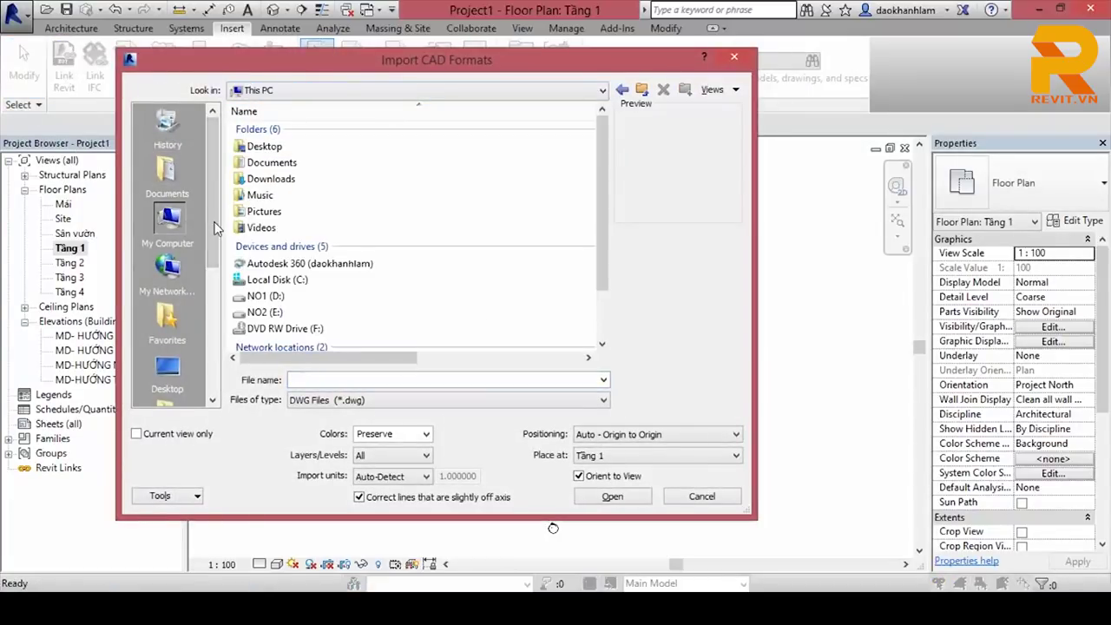
{"action": "left_click", "coordinate": [274, 281]}
{"action": "double_click", "coordinate": [264, 296]}
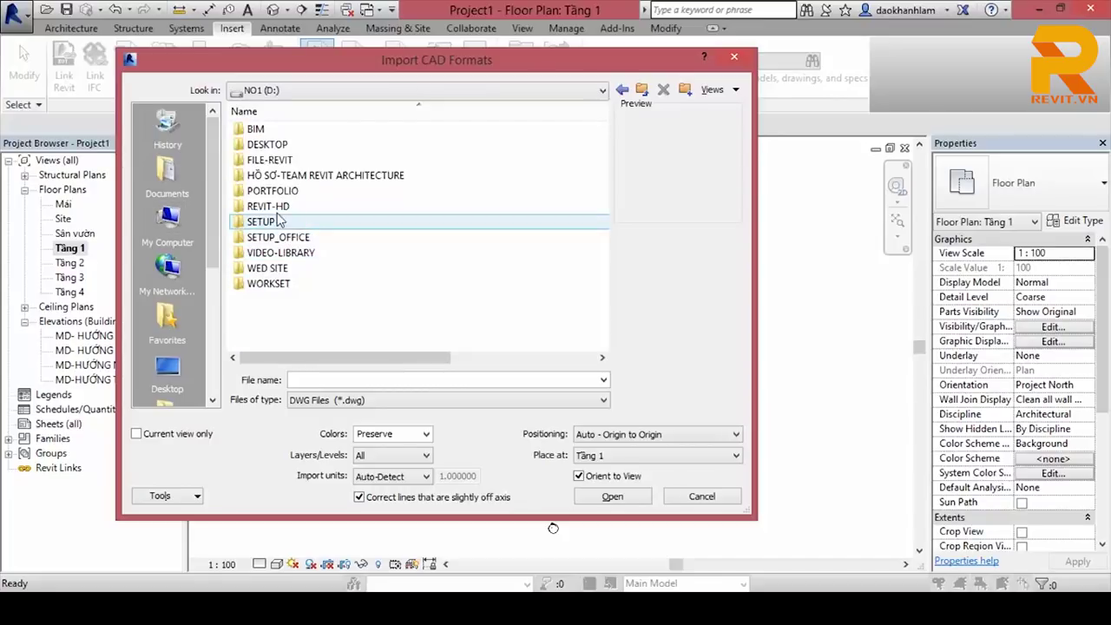
{"action": "double_click", "coordinate": [278, 205]}
{"action": "double_click", "coordinate": [282, 178]}
{"action": "double_click", "coordinate": [284, 132]}
{"action": "left_click", "coordinate": [280, 133]}
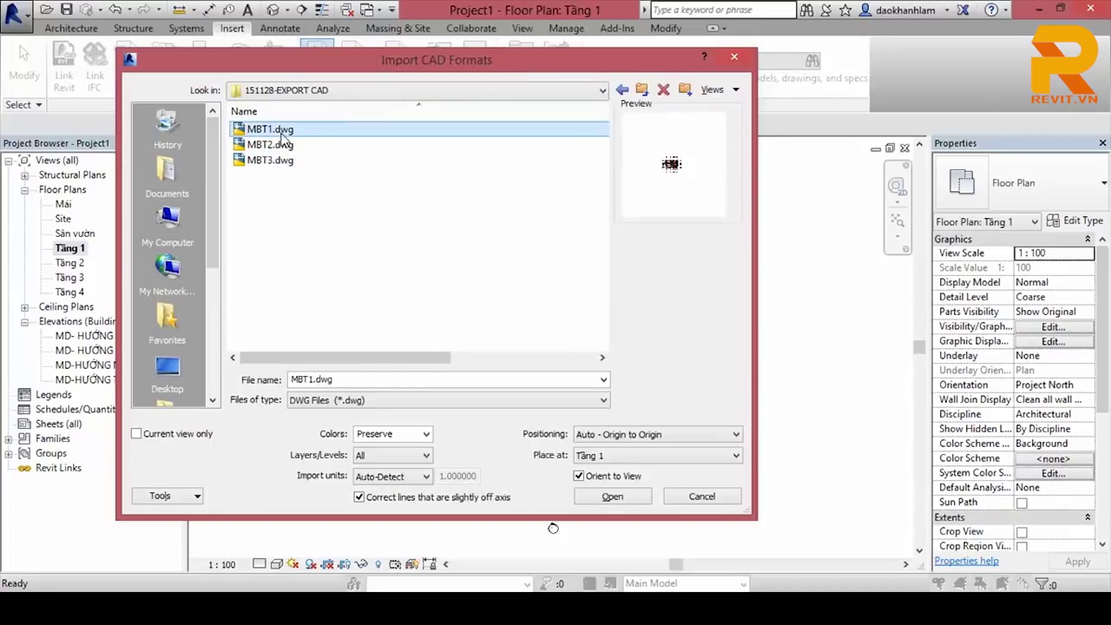
Step: Import it in Black and White, millimeter units, positioned Auto - Center to Center
{"action": "left_click", "coordinate": [427, 434]}
{"action": "left_click", "coordinate": [427, 434]}
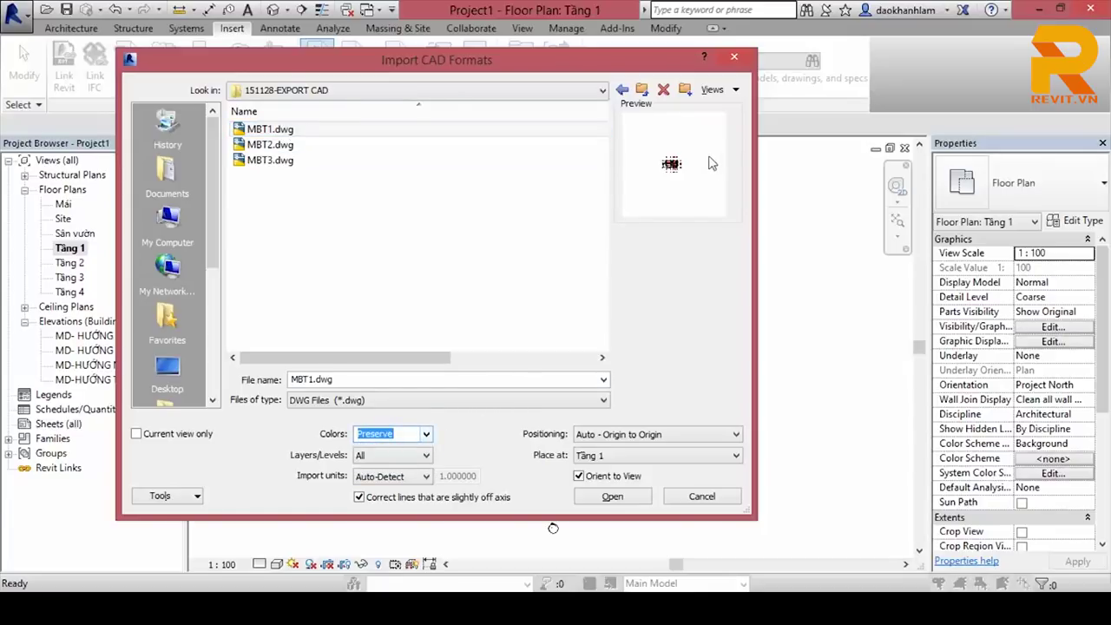
{"action": "left_click", "coordinate": [427, 434]}
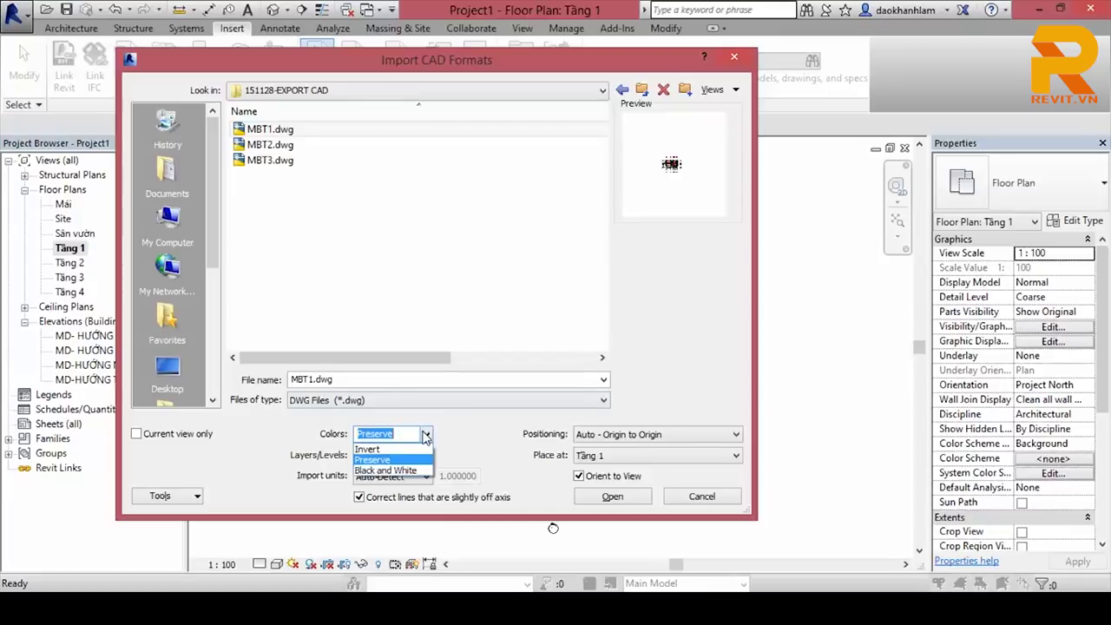
{"action": "left_click", "coordinate": [402, 469]}
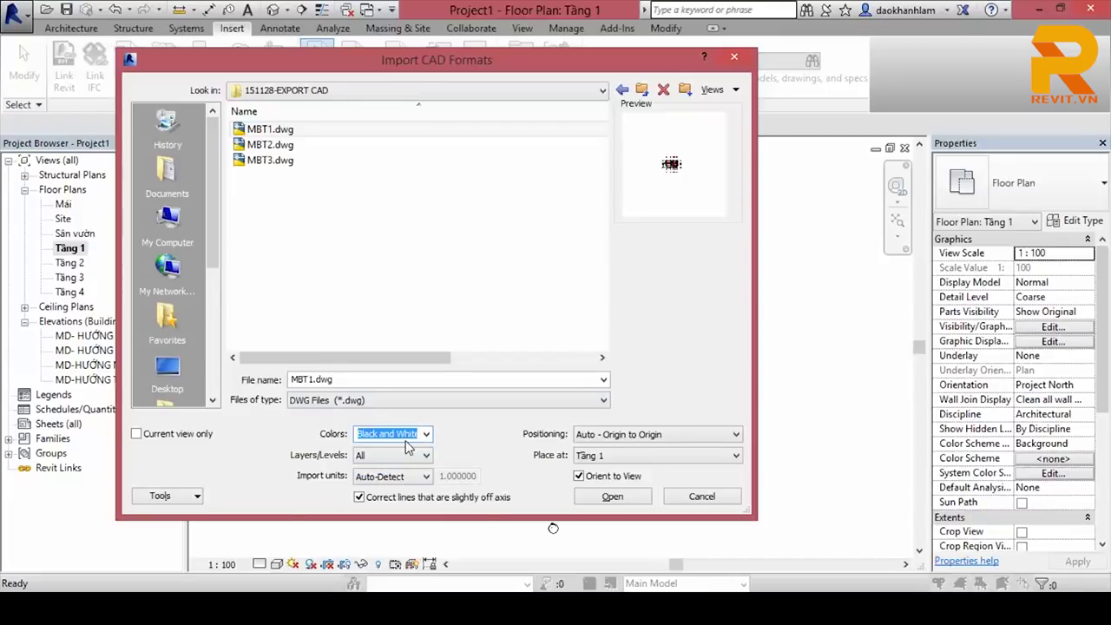
{"action": "left_click", "coordinate": [405, 480]}
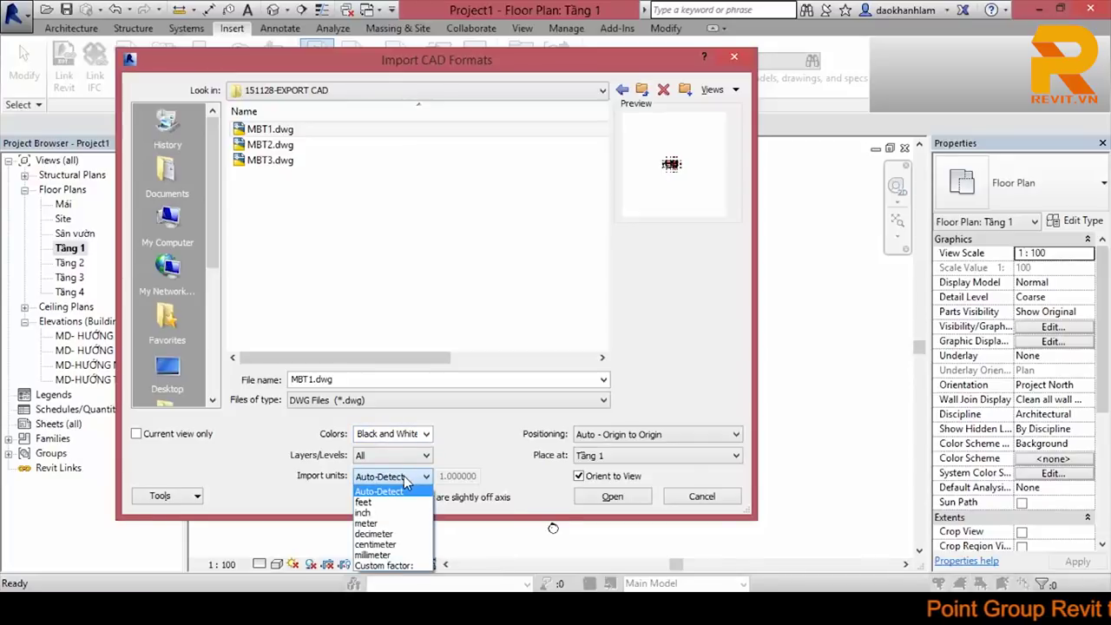
{"action": "left_click", "coordinate": [379, 556]}
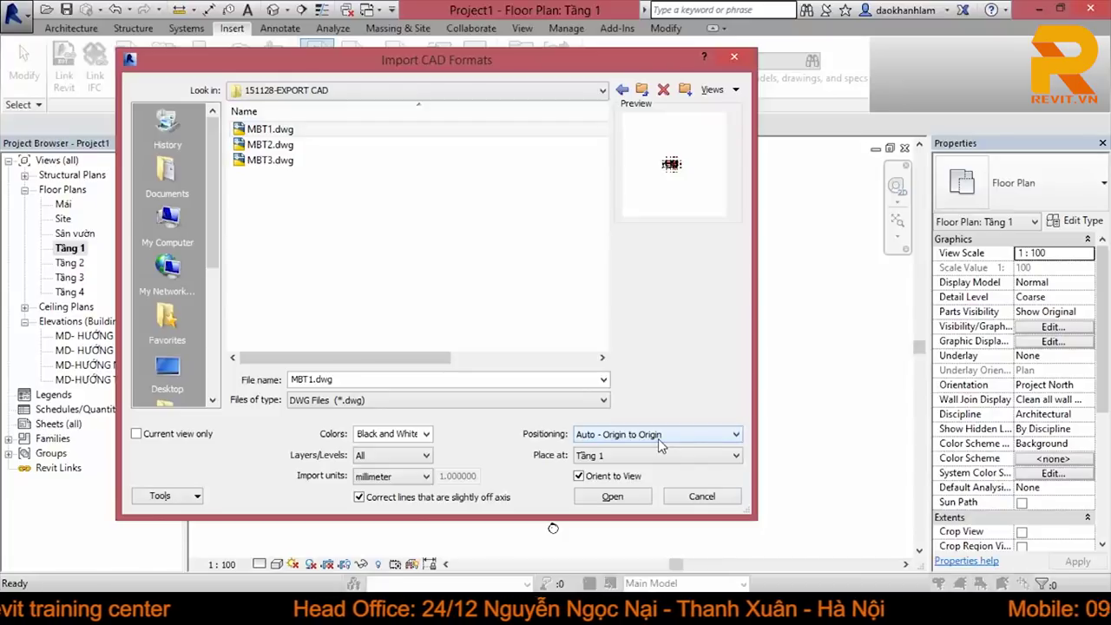
{"action": "left_click", "coordinate": [658, 438]}
{"action": "left_click", "coordinate": [657, 454]}
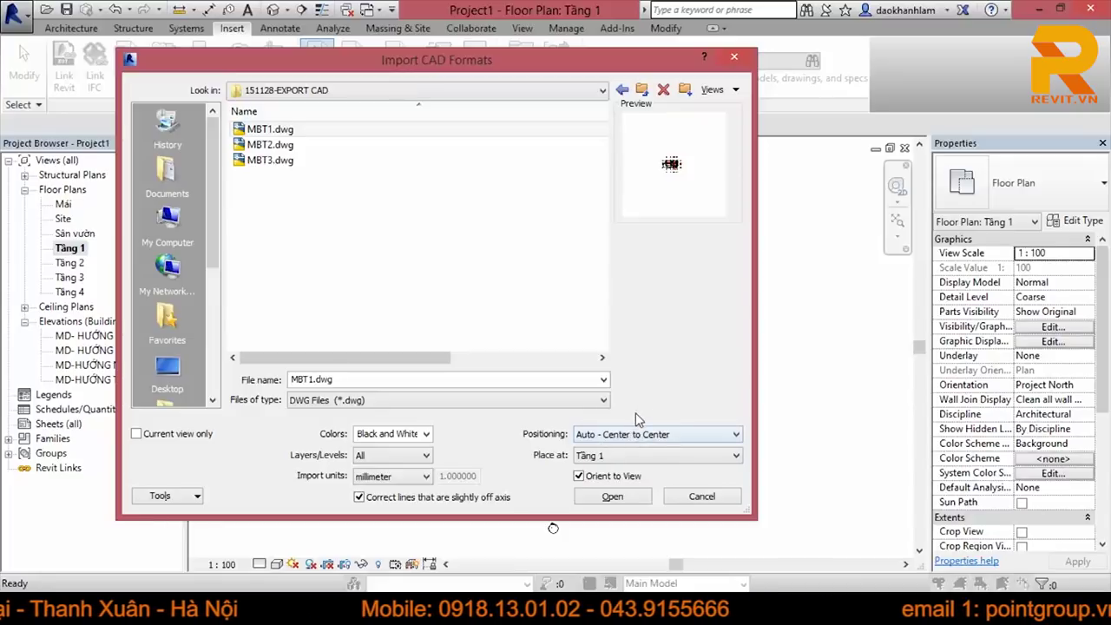
{"action": "left_click", "coordinate": [612, 498]}
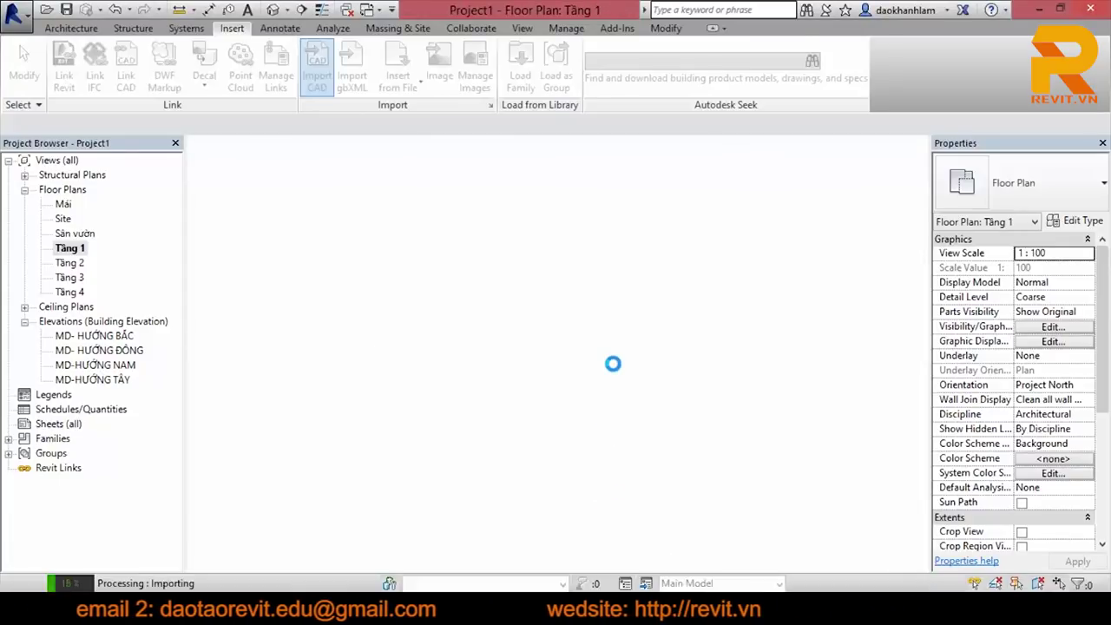
Step: Zoom to the imported MBT1.dwg drawing, select it, then deselect it with Esc
{"action": "scroll", "coordinate": [564, 352], "scroll_direction": "up", "scroll_amount": 3}
{"action": "scroll", "coordinate": [564, 351], "scroll_direction": "up", "scroll_amount": 3}
{"action": "scroll", "coordinate": [625, 345], "scroll_direction": "down", "scroll_amount": 2}
{"action": "scroll", "coordinate": [664, 345], "scroll_direction": "down", "scroll_amount": 3}
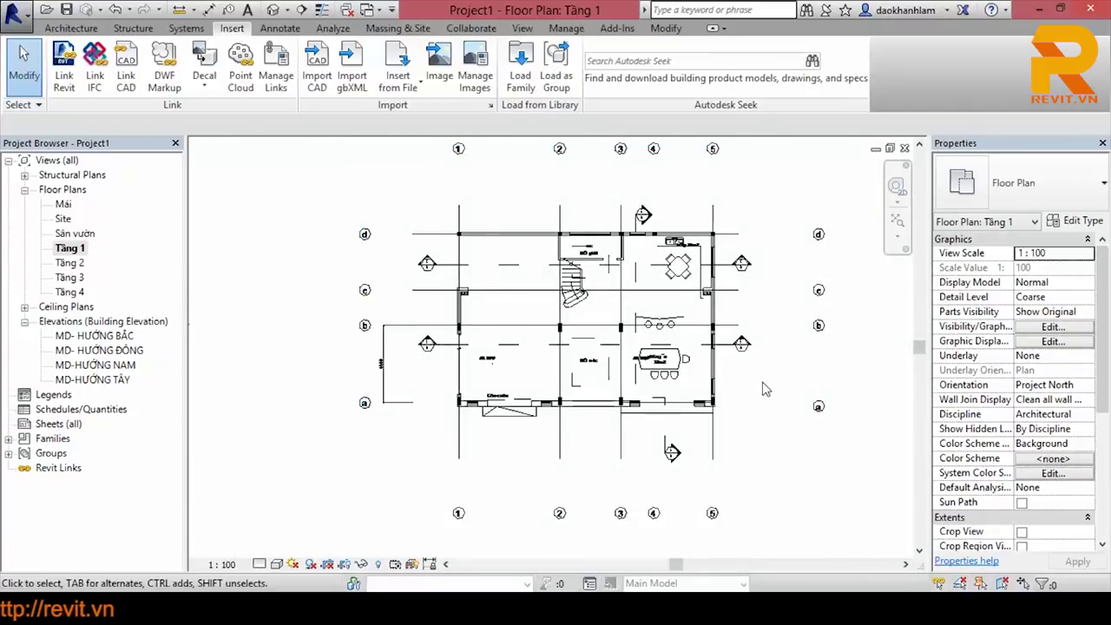
{"action": "scroll", "coordinate": [625, 331], "scroll_direction": "down", "scroll_amount": 2}
{"action": "left_click", "coordinate": [625, 331]}
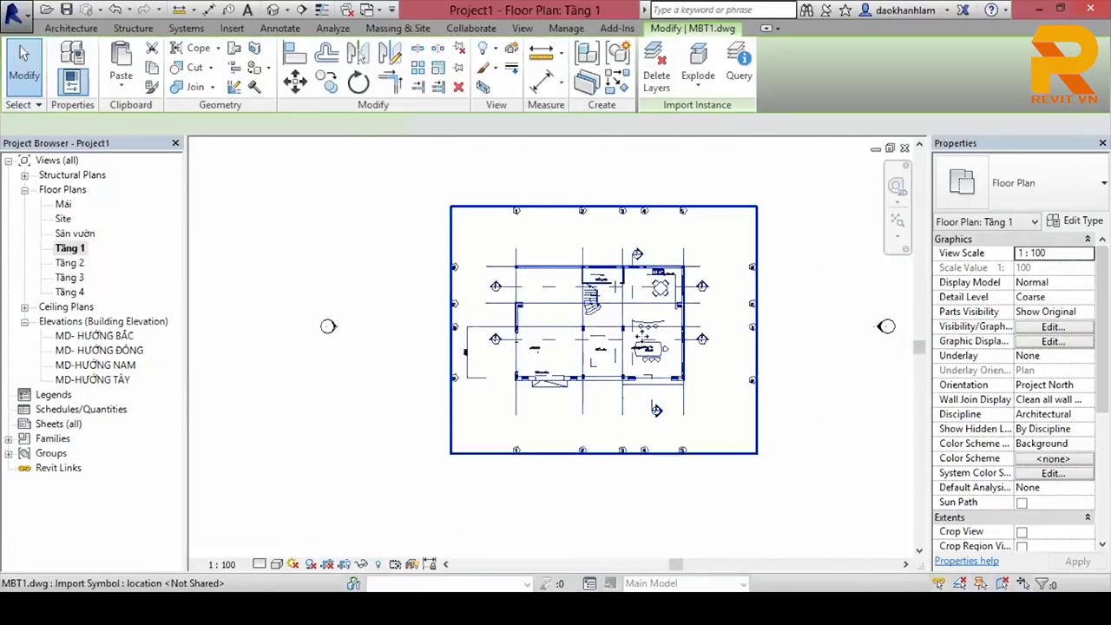
{"action": "scroll", "coordinate": [642, 333], "scroll_direction": "up", "scroll_amount": 2}
{"action": "scroll", "coordinate": [521, 342], "scroll_direction": "up", "scroll_amount": 2}
{"action": "key", "text": "Escape"}
{"action": "scroll", "coordinate": [480, 361], "scroll_direction": "down", "scroll_amount": 2}
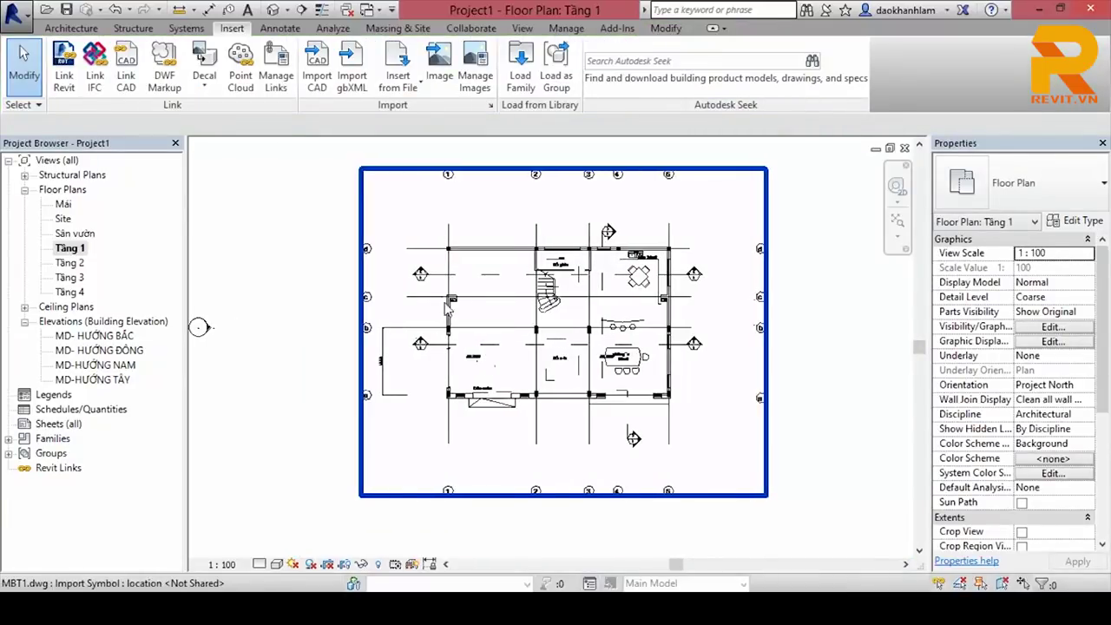
{"action": "scroll", "coordinate": [469, 360], "scroll_direction": "up", "scroll_amount": 1}
{"action": "left_click", "coordinate": [72, 30]}
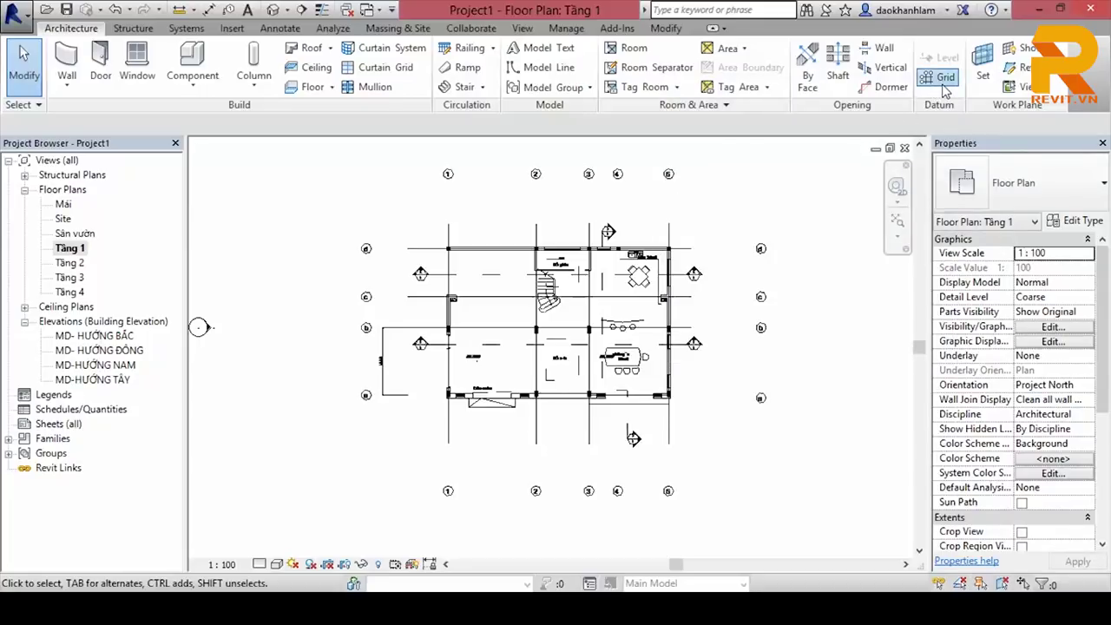
Step: Draw vertical grid 1 along the imported axis 1
{"action": "left_click", "coordinate": [942, 80]}
{"action": "mouse_move", "coordinate": [491, 237]}
{"action": "middle_mouse_down"}
{"action": "mouse_move", "coordinate": [538, 202]}
{"action": "mouse_move", "coordinate": [532, 236]}
{"action": "middle_mouse_up"}
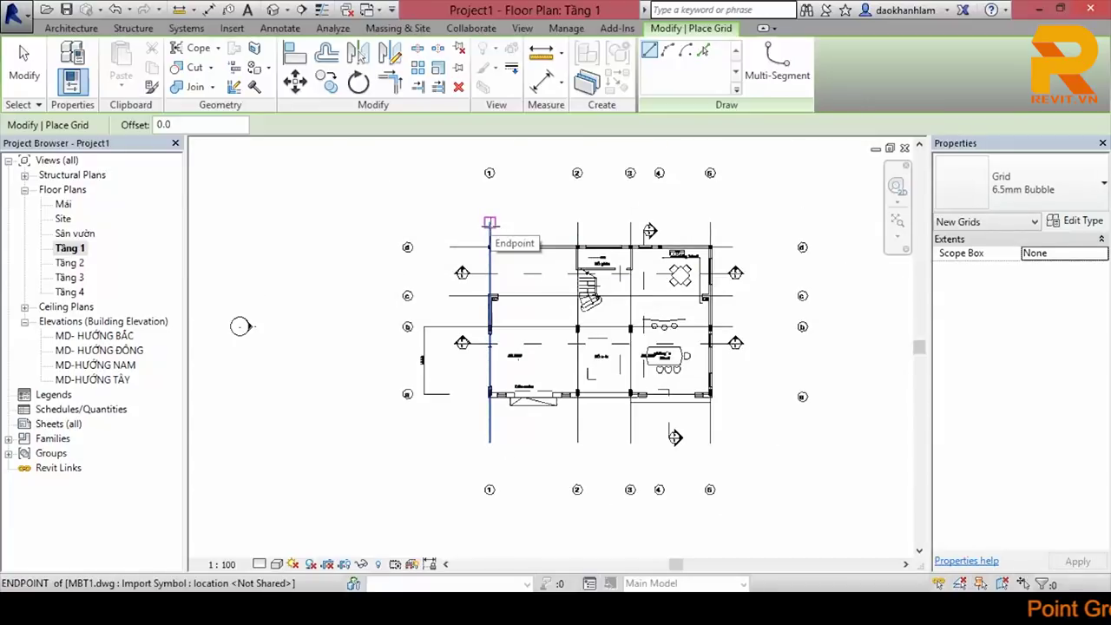
{"action": "left_click", "coordinate": [490, 223]}
{"action": "left_click", "coordinate": [489, 440]}
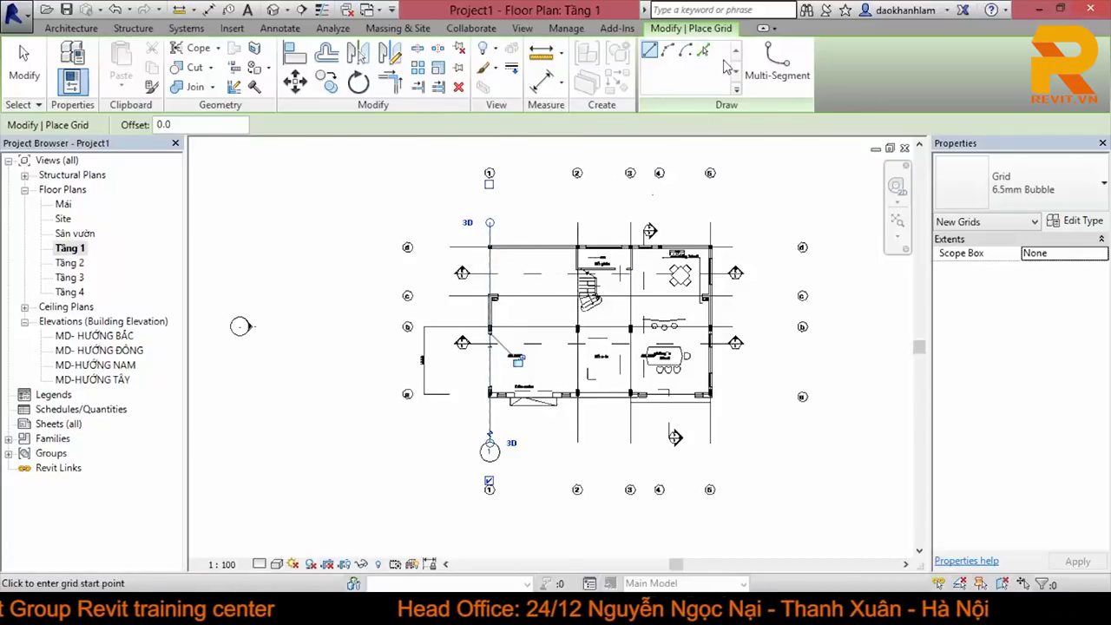
Step: Create the remaining vertical grids up to 4 with Pick Lines on the imported axis and right wall lines
{"action": "left_click", "coordinate": [703, 50]}
{"action": "left_click", "coordinate": [584, 233]}
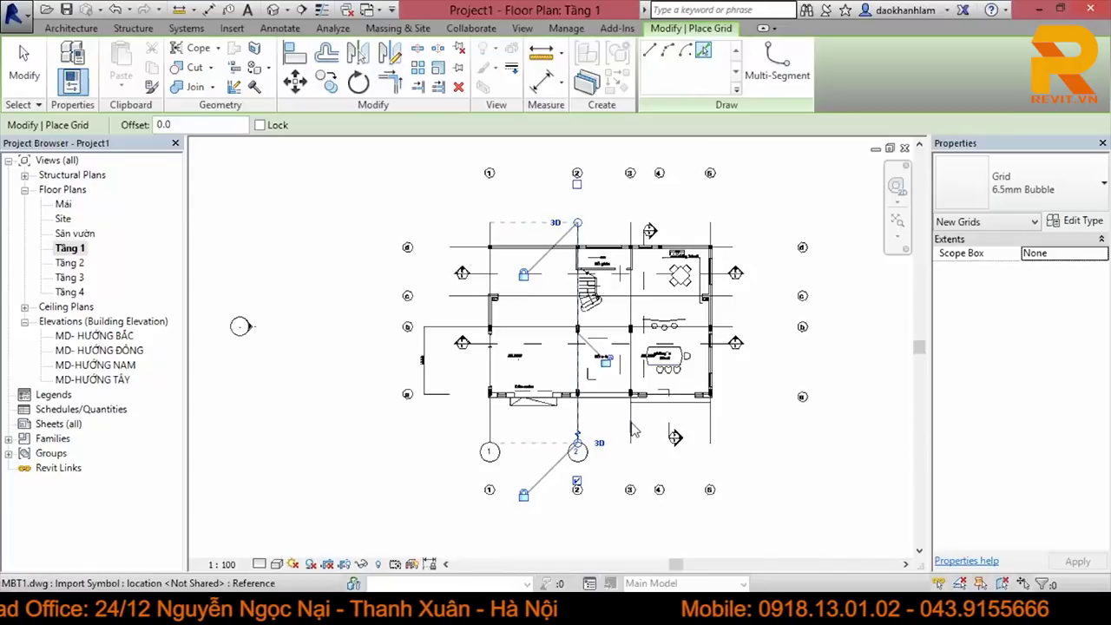
{"action": "left_click", "coordinate": [711, 228]}
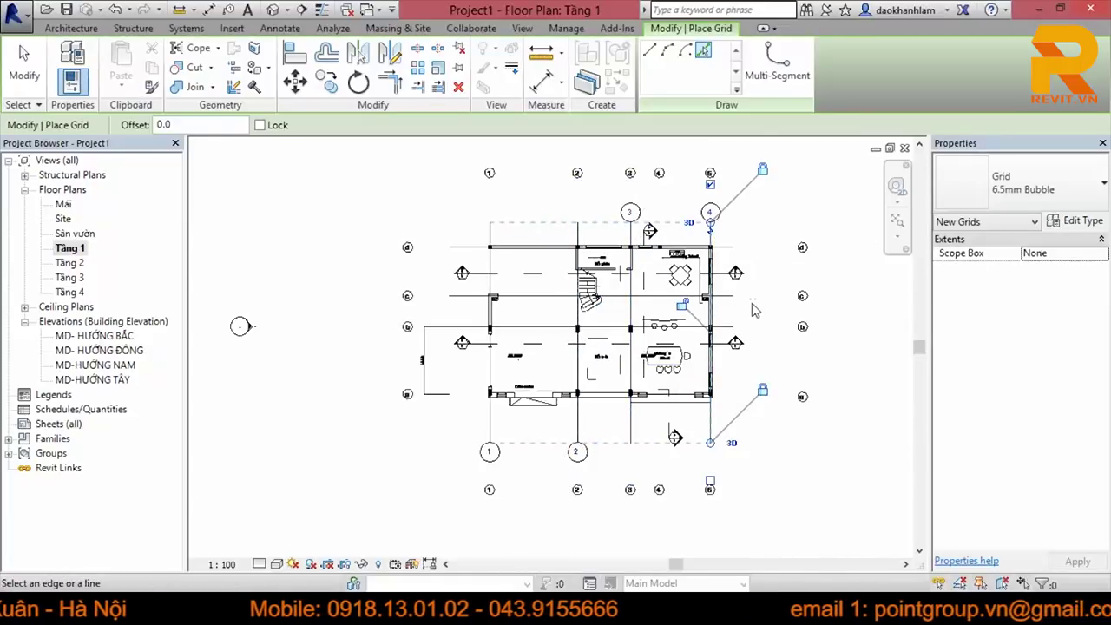
{"action": "key", "text": "Escape"}
{"action": "key", "text": "Escape"}
{"action": "scroll", "coordinate": [753, 358], "scroll_direction": "up", "scroll_amount": 1}
{"action": "scroll", "coordinate": [755, 363], "scroll_direction": "up", "scroll_amount": 1}
{"action": "scroll", "coordinate": [752, 359], "scroll_direction": "down", "scroll_amount": 1}
{"action": "scroll", "coordinate": [749, 352], "scroll_direction": "down", "scroll_amount": 1}
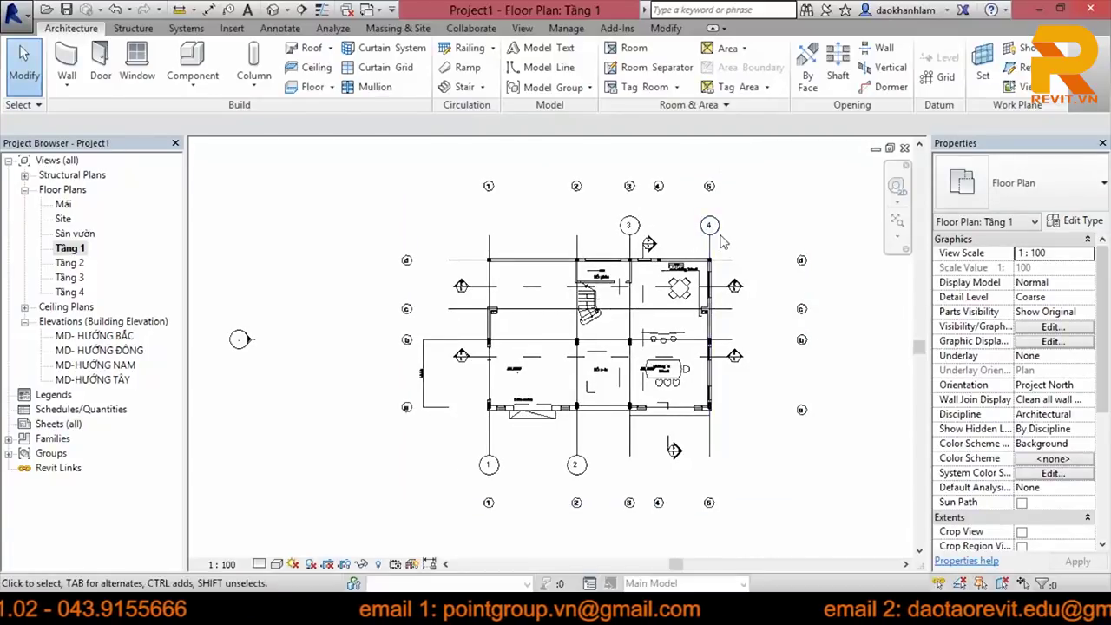
Step: Create a grid from the top plan line using Pick Lines (PL)
{"action": "left_click", "coordinate": [946, 69]}
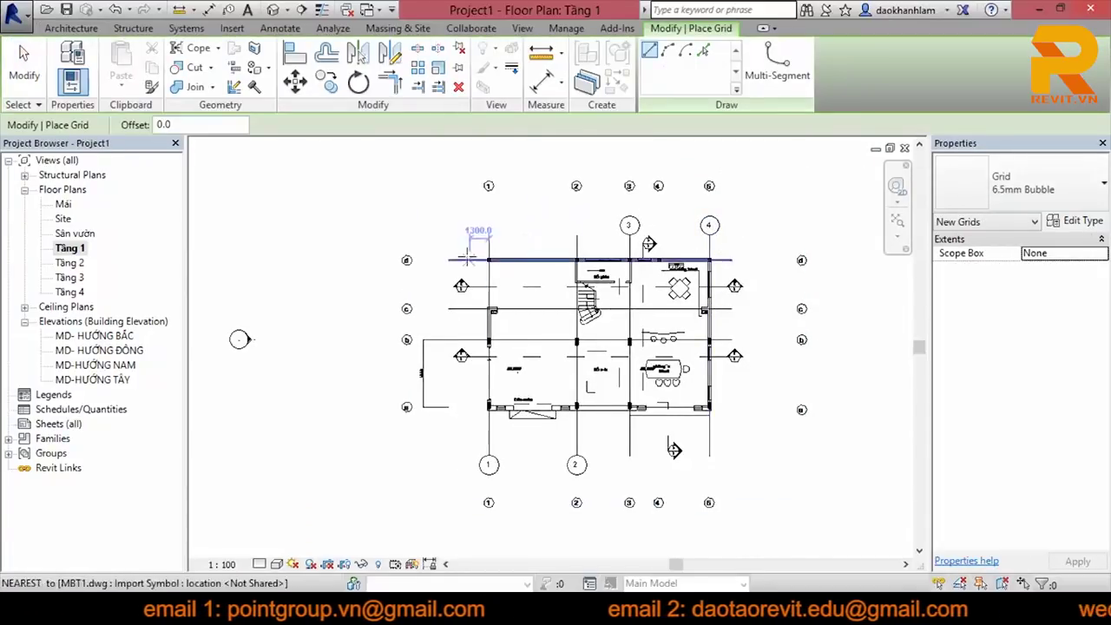
{"action": "key", "text": "p"}
{"action": "key", "text": "l"}
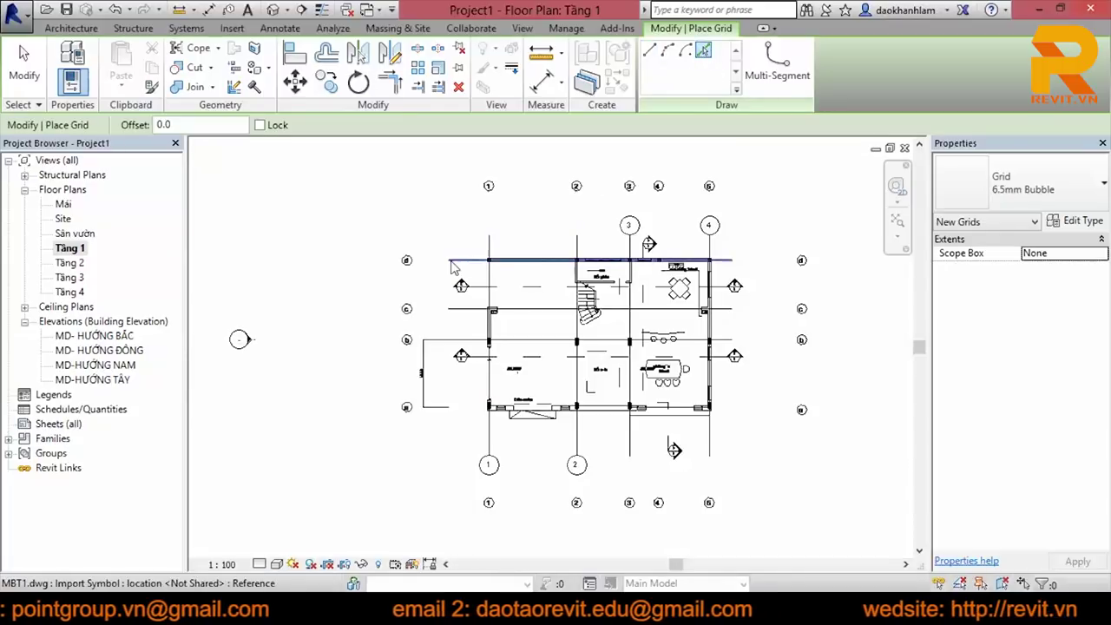
{"action": "left_click", "coordinate": [452, 261]}
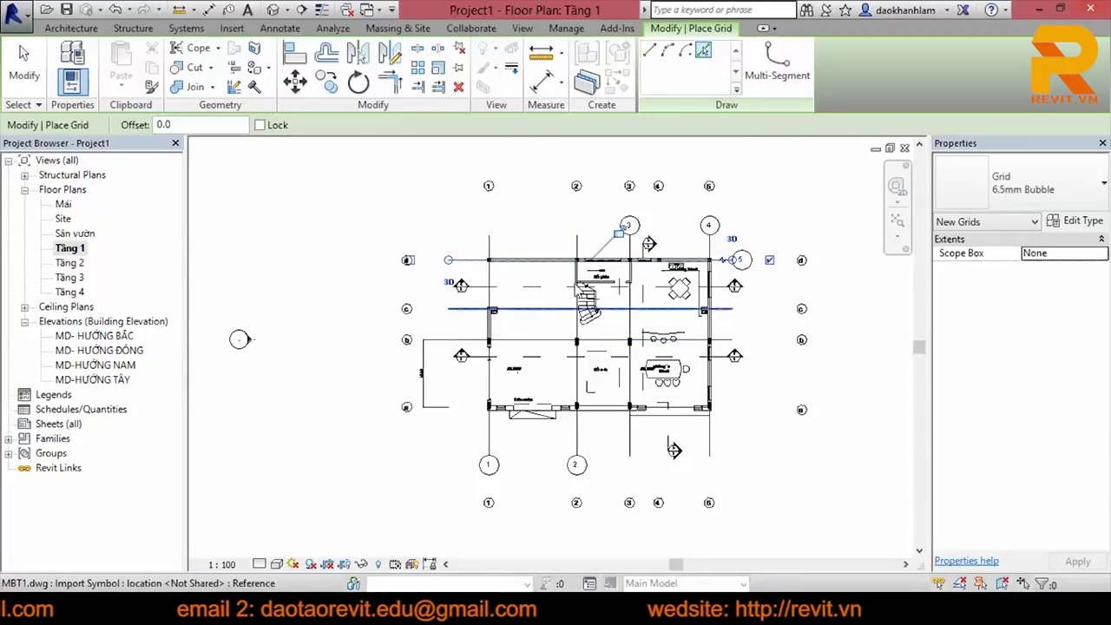
{"action": "scroll", "coordinate": [720, 260], "scroll_direction": "up", "scroll_amount": 3}
{"action": "key", "text": "Escape"}
{"action": "key", "text": "Escape"}
{"action": "scroll", "coordinate": [721, 260], "scroll_direction": "up", "scroll_amount": 2}
{"action": "scroll", "coordinate": [717, 267], "scroll_direction": "down", "scroll_amount": 2}
{"action": "scroll", "coordinate": [717, 266], "scroll_direction": "down", "scroll_amount": 2}
{"action": "scroll", "coordinate": [707, 273], "scroll_direction": "down", "scroll_amount": 2}
{"action": "scroll", "coordinate": [699, 281], "scroll_direction": "down", "scroll_amount": 1}
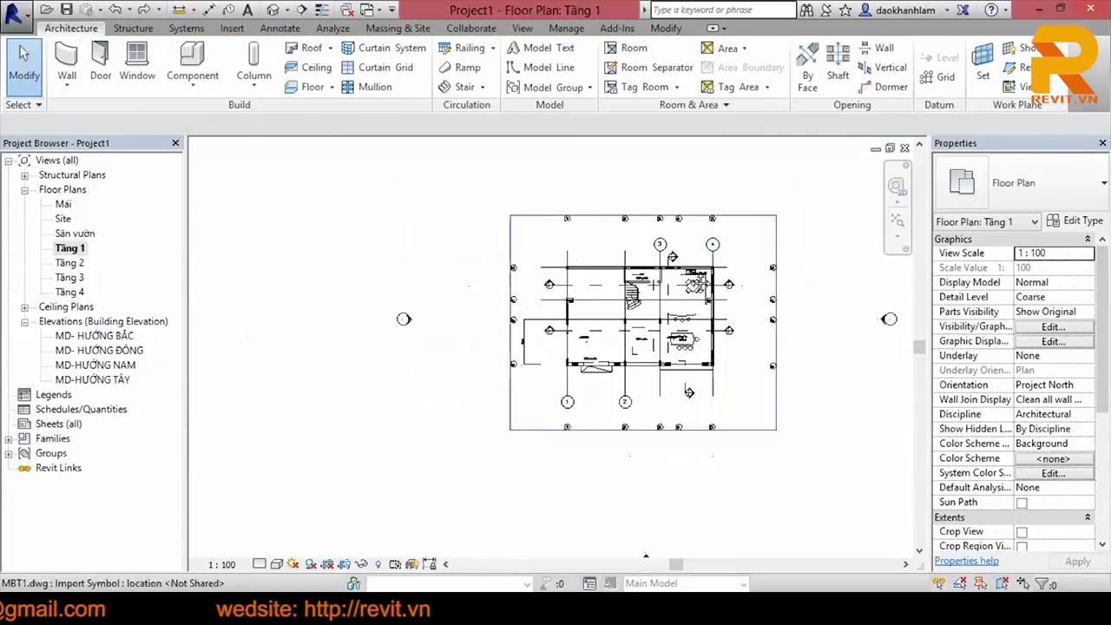
{"action": "middle_click_drag", "start_coordinate": [699, 281], "coordinate": [671, 272]}
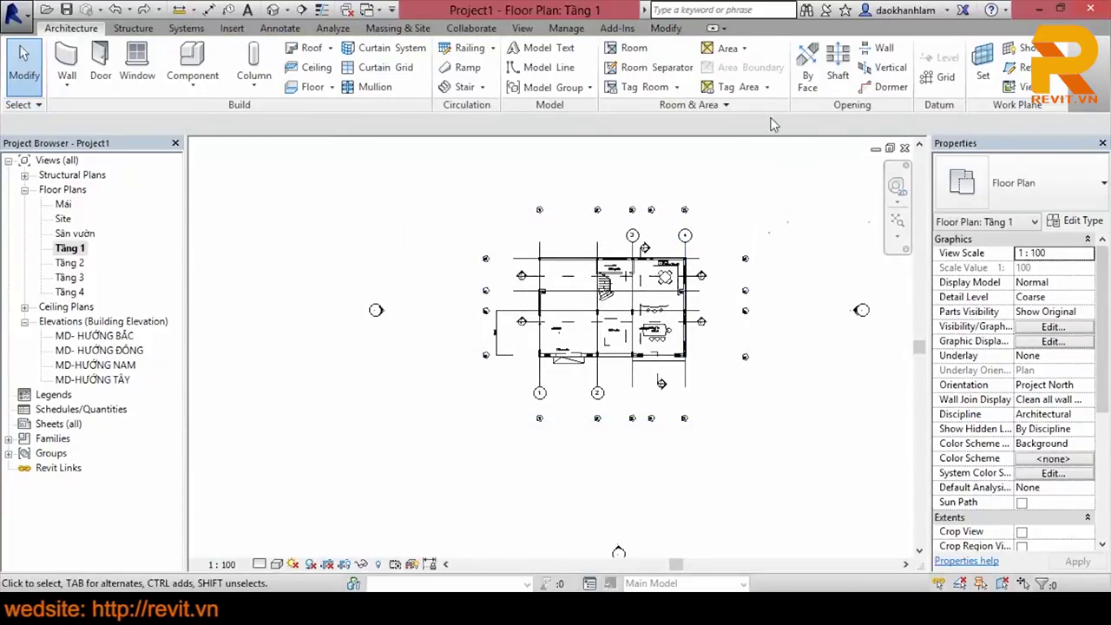
{"action": "scroll", "coordinate": [670, 236], "scroll_direction": "up", "scroll_amount": 1}
{"action": "scroll", "coordinate": [681, 205], "scroll_direction": "up", "scroll_amount": 1}
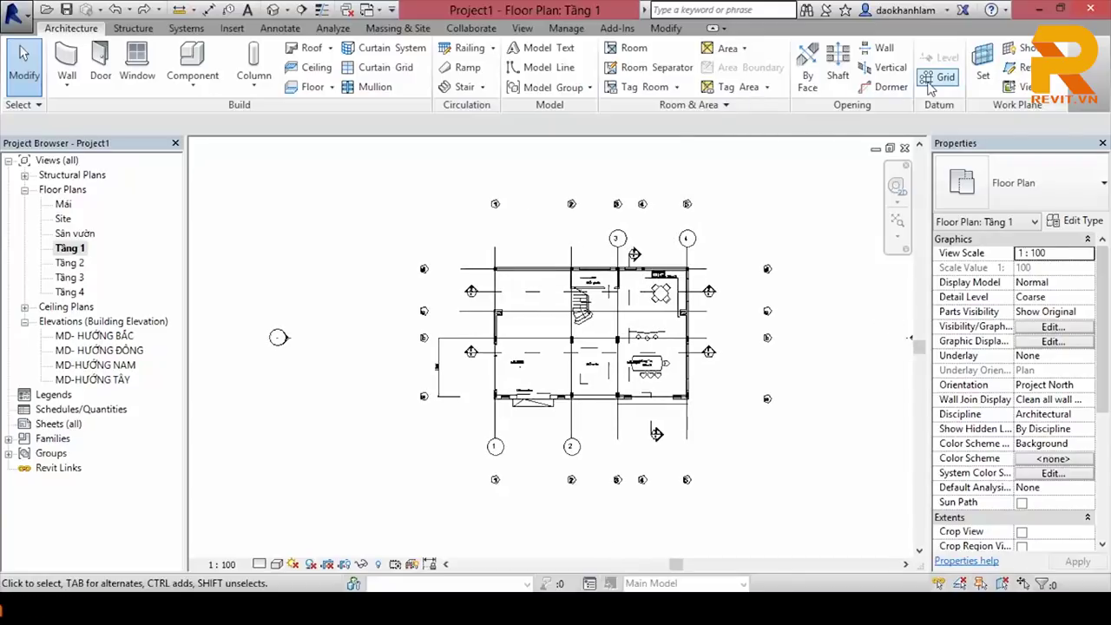
Step: Draw a horizontal grid along line a, ending beside bubble a
{"action": "left_click", "coordinate": [935, 78]}
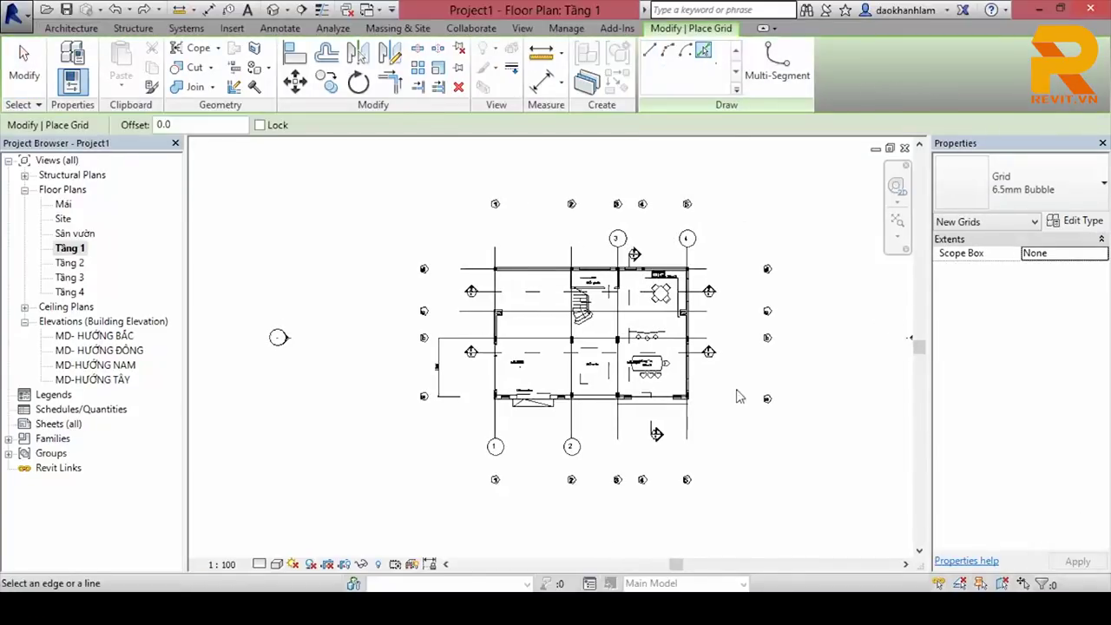
{"action": "scroll", "coordinate": [703, 408], "scroll_direction": "up", "scroll_amount": 2}
{"action": "scroll", "coordinate": [478, 417], "scroll_direction": "up", "scroll_amount": 2}
{"action": "scroll", "coordinate": [363, 384], "scroll_direction": "up", "scroll_amount": 2}
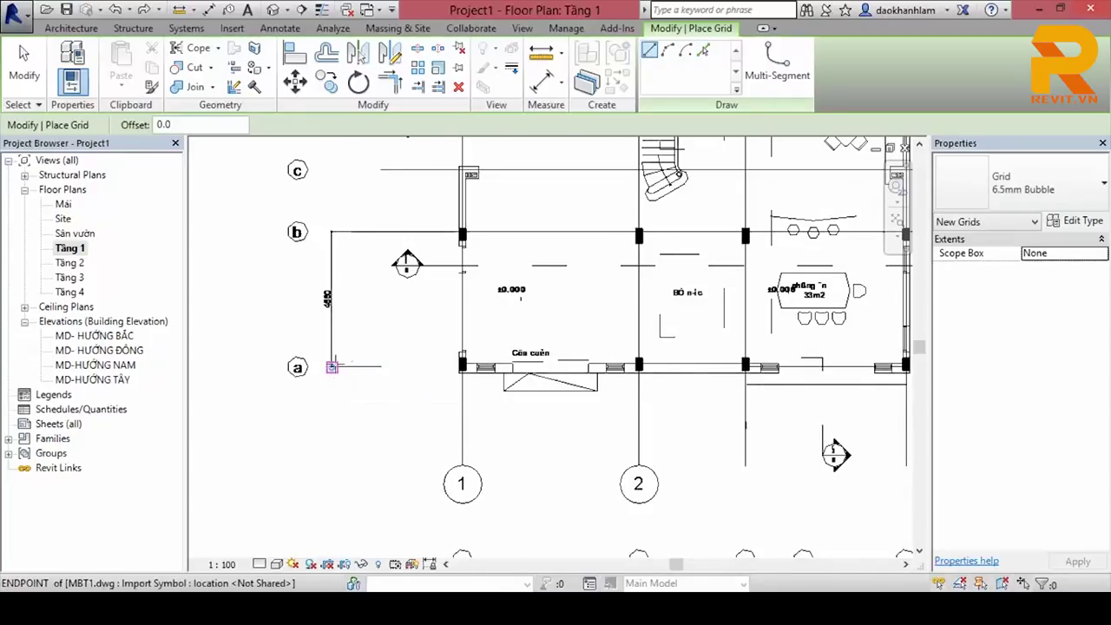
{"action": "scroll", "coordinate": [331, 367], "scroll_direction": "up", "scroll_amount": 3}
{"action": "scroll", "coordinate": [338, 364], "scroll_direction": "up", "scroll_amount": 2}
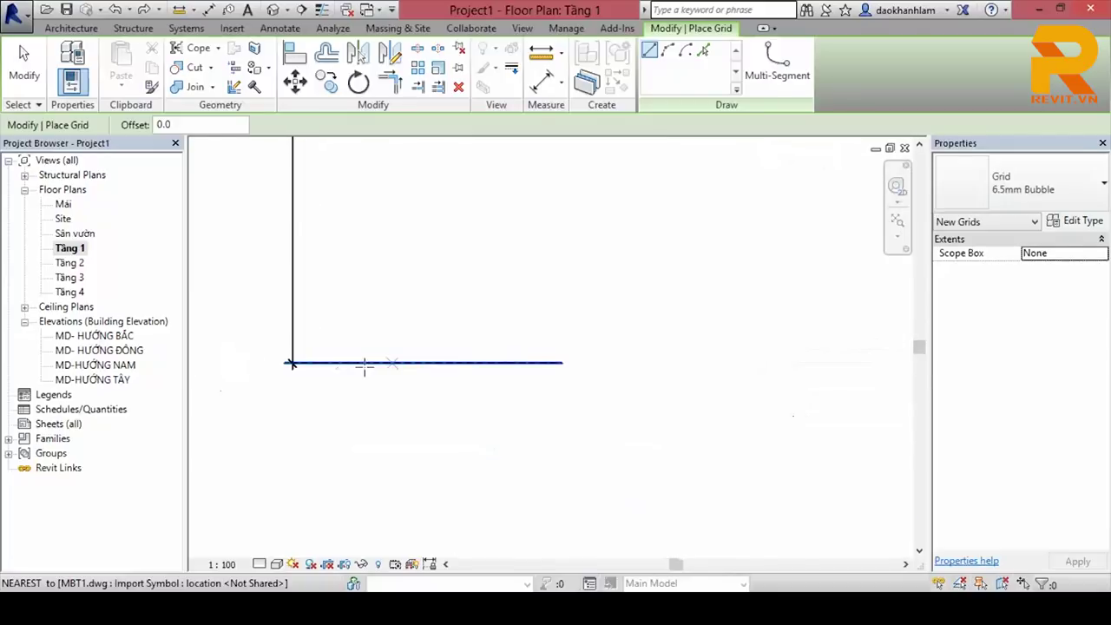
{"action": "scroll", "coordinate": [486, 348], "scroll_direction": "down", "scroll_amount": 3}
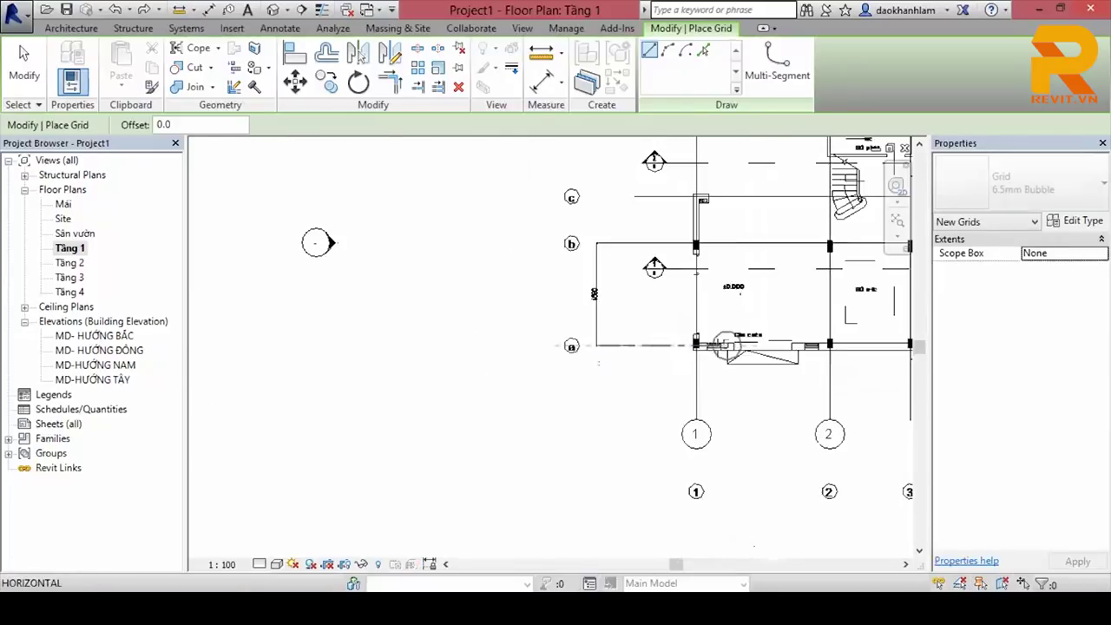
{"action": "scroll", "coordinate": [608, 286], "scroll_direction": "down", "scroll_amount": 2}
{"action": "scroll", "coordinate": [448, 348], "scroll_direction": "down", "scroll_amount": 2}
{"action": "scroll", "coordinate": [449, 347], "scroll_direction": "up", "scroll_amount": 4}
{"action": "left_click", "coordinate": [395, 340]}
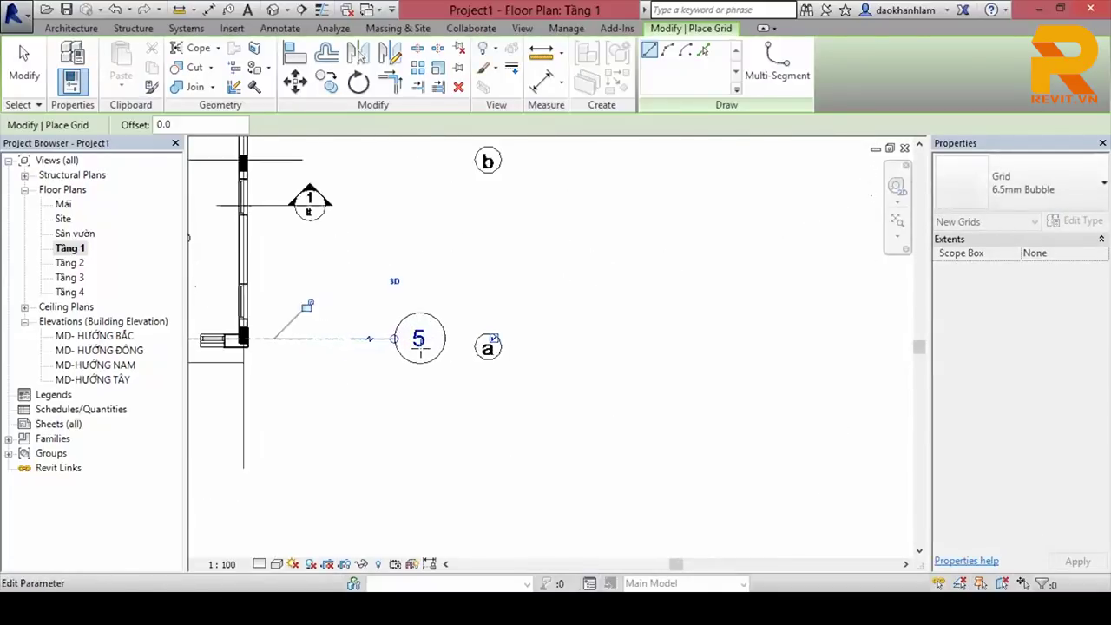
{"action": "scroll", "coordinate": [417, 340], "scroll_direction": "up", "scroll_amount": 2}
{"action": "key", "text": "Escape"}
{"action": "key", "text": "Escape"}
Step: Rename the new grid's label to A and select grid A
{"action": "left_click", "coordinate": [425, 340]}
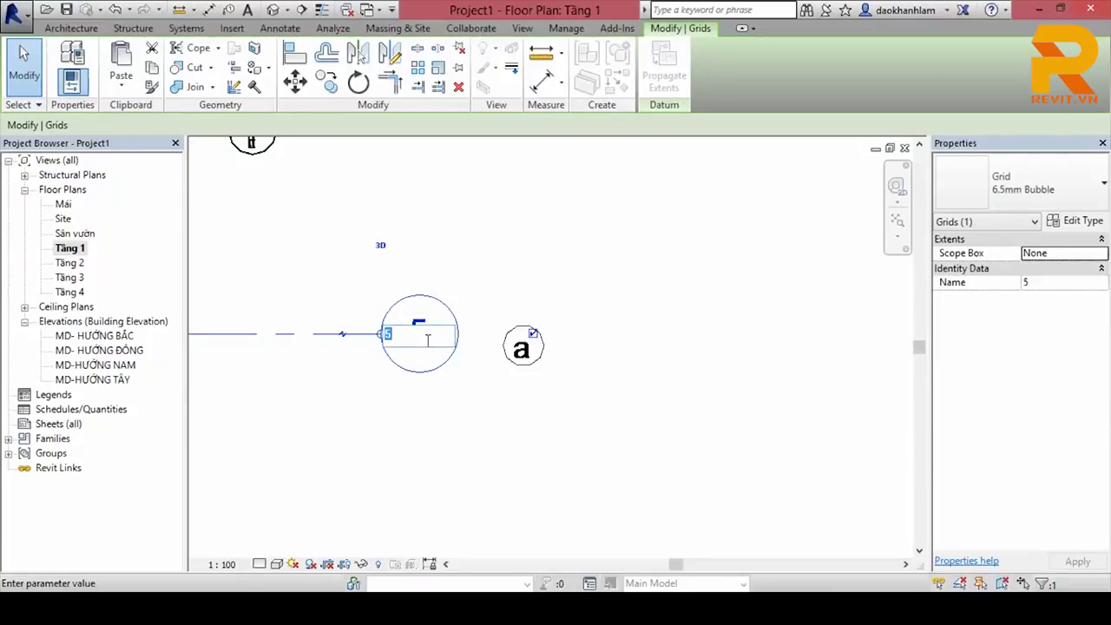
{"action": "scroll", "coordinate": [460, 421], "scroll_direction": "down", "scroll_amount": 2}
{"action": "key", "text": "Escape"}
{"action": "scroll", "coordinate": [556, 399], "scroll_direction": "up", "scroll_amount": 1}
{"action": "middle_click_drag", "start_coordinate": [578, 388], "coordinate": [602, 405]}
{"action": "scroll", "coordinate": [602, 405], "scroll_direction": "up", "scroll_amount": 1}
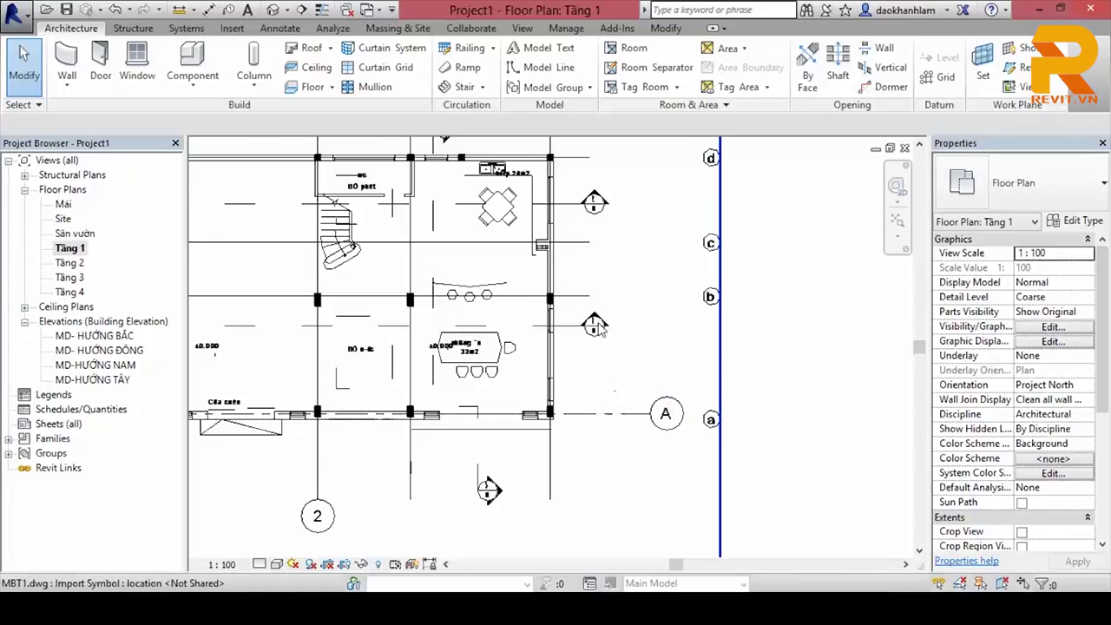
{"action": "left_click", "coordinate": [586, 413]}
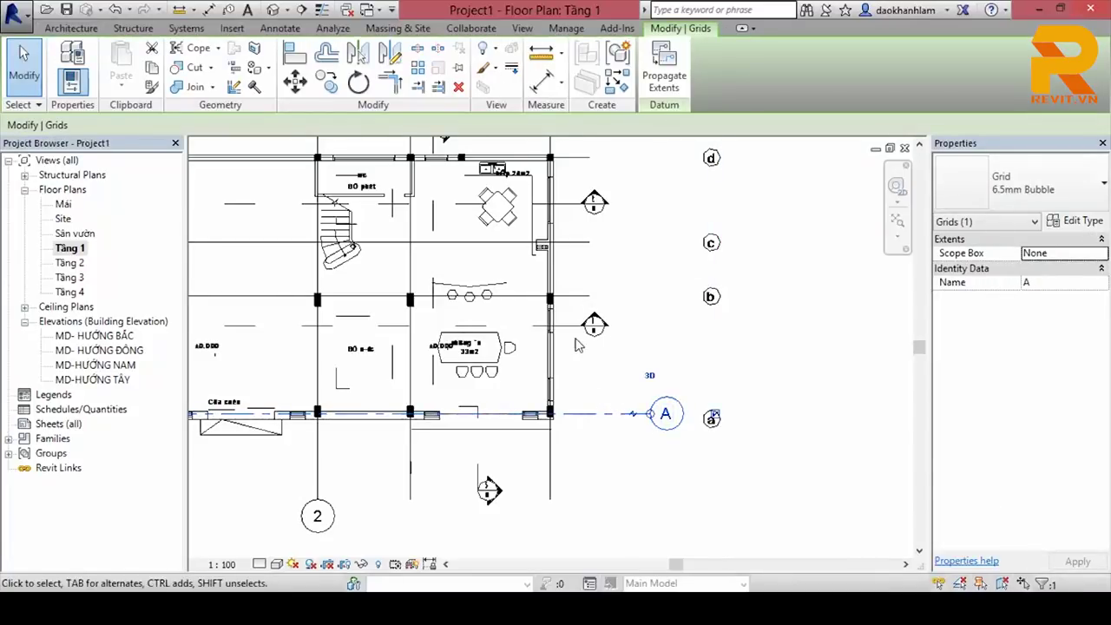
Step: Copy grid A onto line b to create grid B
{"action": "left_click", "coordinate": [328, 89]}
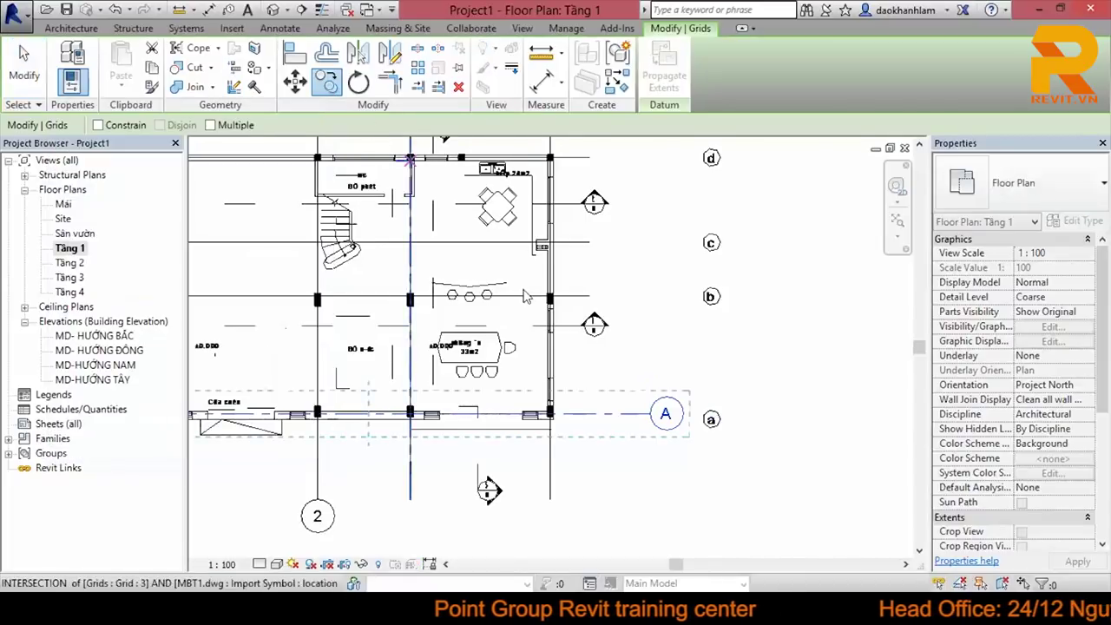
{"action": "left_click", "coordinate": [568, 413]}
{"action": "left_click", "coordinate": [566, 296]}
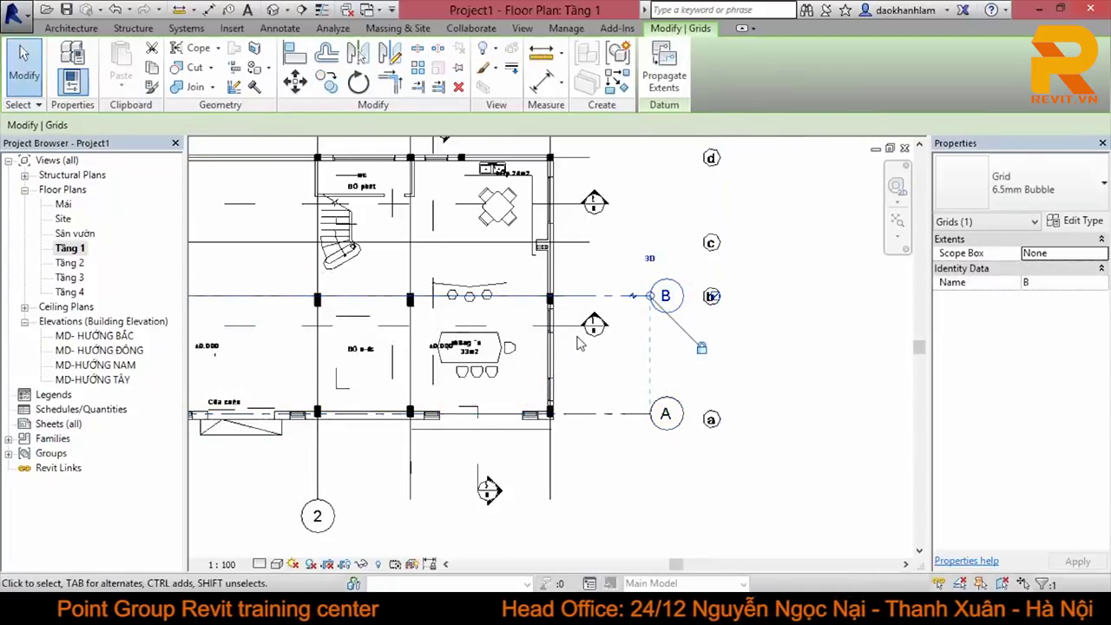
{"action": "scroll", "coordinate": [580, 348], "scroll_direction": "up", "scroll_amount": 2}
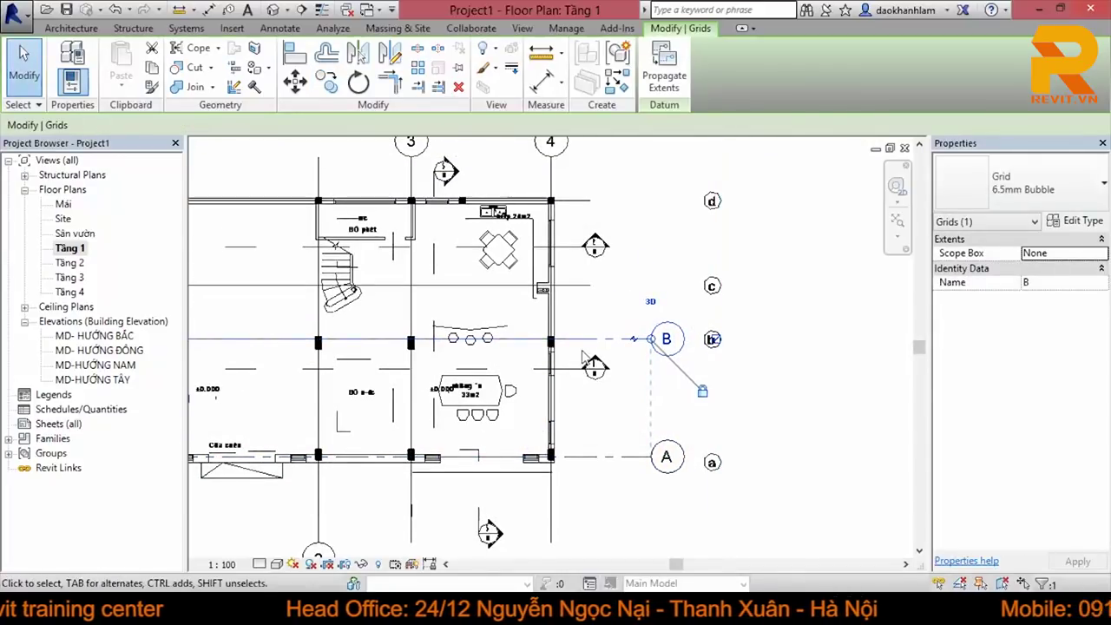
{"action": "scroll", "coordinate": [615, 330], "scroll_direction": "down", "scroll_amount": 1}
{"action": "scroll", "coordinate": [616, 339], "scroll_direction": "down", "scroll_amount": 1}
{"action": "scroll", "coordinate": [620, 347], "scroll_direction": "down", "scroll_amount": 1}
{"action": "scroll", "coordinate": [622, 351], "scroll_direction": "down", "scroll_amount": 1}
{"action": "scroll", "coordinate": [618, 349], "scroll_direction": "up", "scroll_amount": 1}
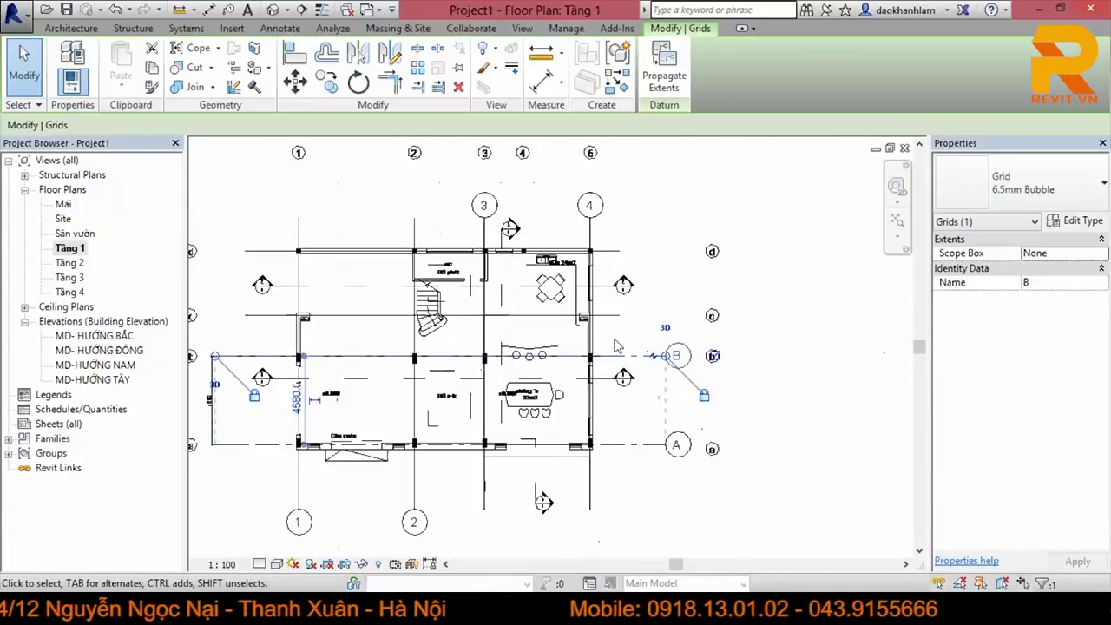
Step: Copy grid B with Constrain onto lines c and d, creating grids C and D
{"action": "key", "text": "o"}
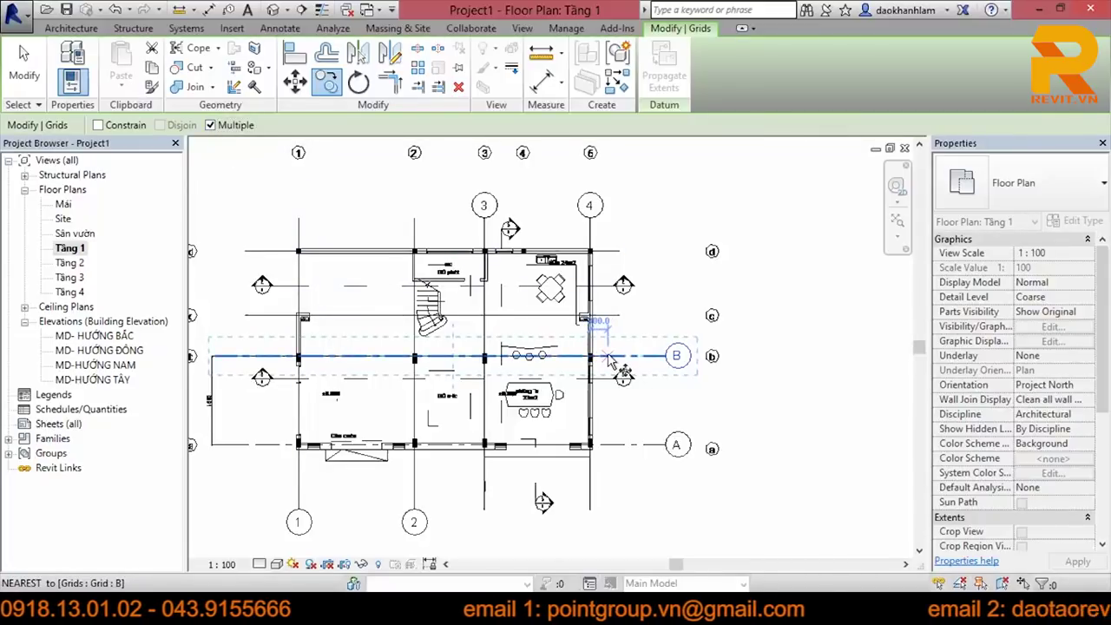
{"action": "left_click", "coordinate": [608, 357]}
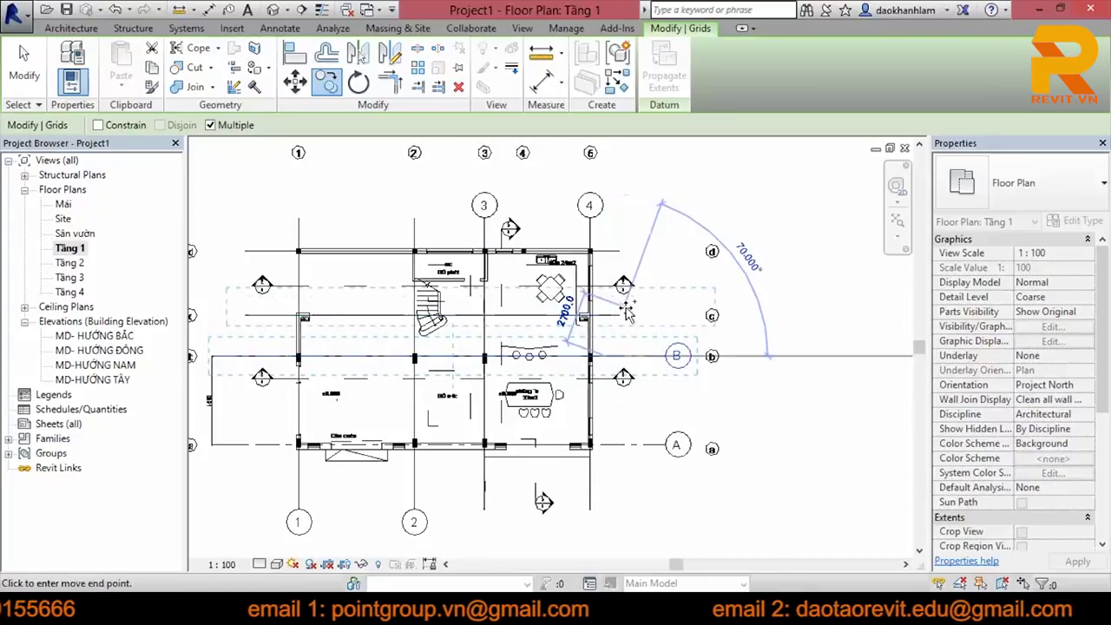
{"action": "scroll", "coordinate": [588, 388], "scroll_direction": "down", "scroll_amount": 1}
{"action": "scroll", "coordinate": [587, 388], "scroll_direction": "up", "scroll_amount": 1}
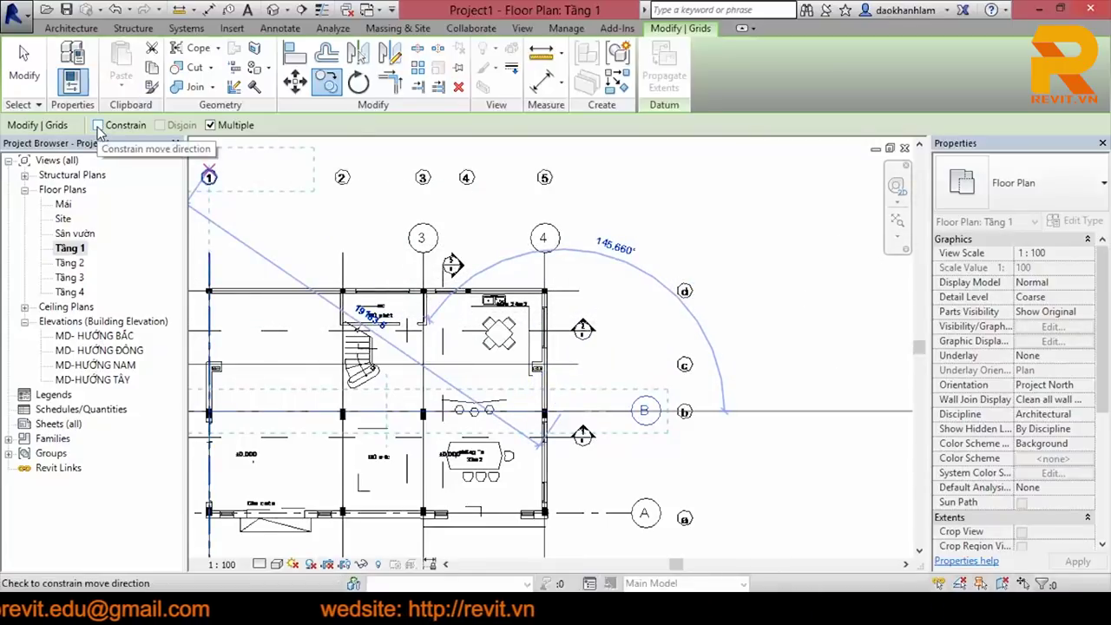
{"action": "left_click", "coordinate": [98, 126]}
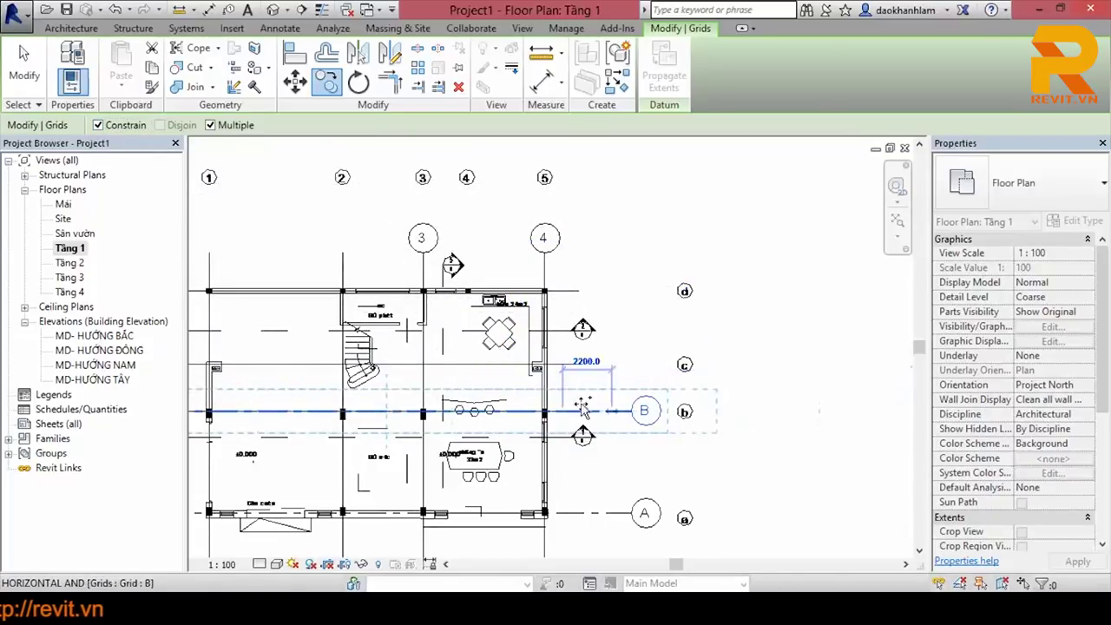
{"action": "scroll", "coordinate": [589, 382], "scroll_direction": "up", "scroll_amount": 3}
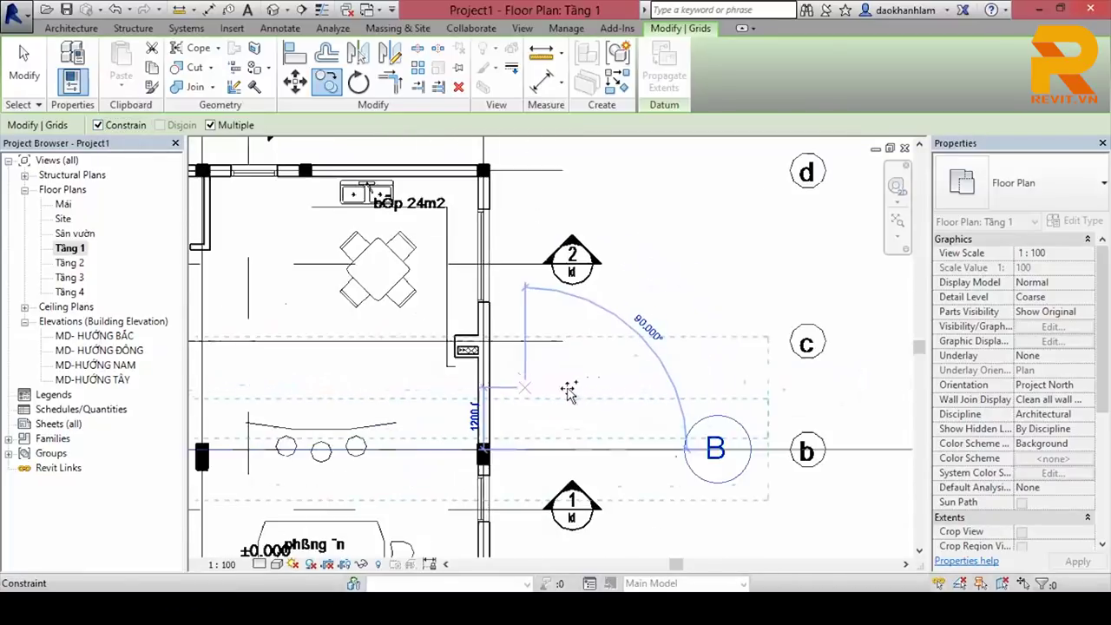
{"action": "left_click", "coordinate": [528, 341]}
{"action": "left_click", "coordinate": [533, 171]}
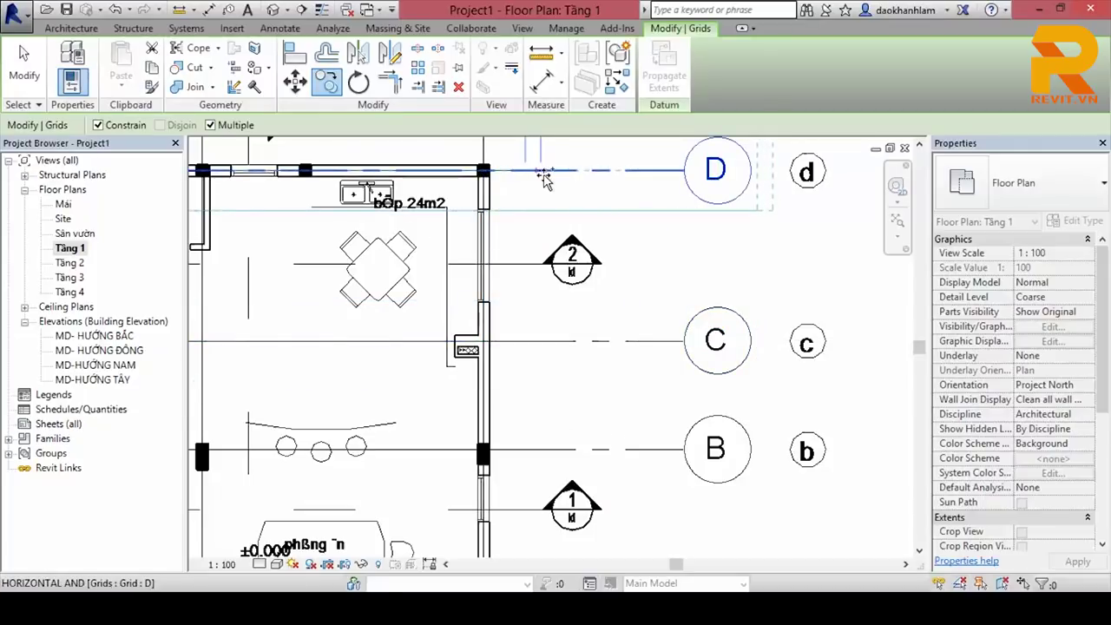
{"action": "key", "text": "Escape"}
{"action": "key", "text": "Escape"}
Step: Select grid D
{"action": "scroll", "coordinate": [597, 209], "scroll_direction": "down", "scroll_amount": 2}
{"action": "scroll", "coordinate": [703, 432], "scroll_direction": "down", "scroll_amount": 3}
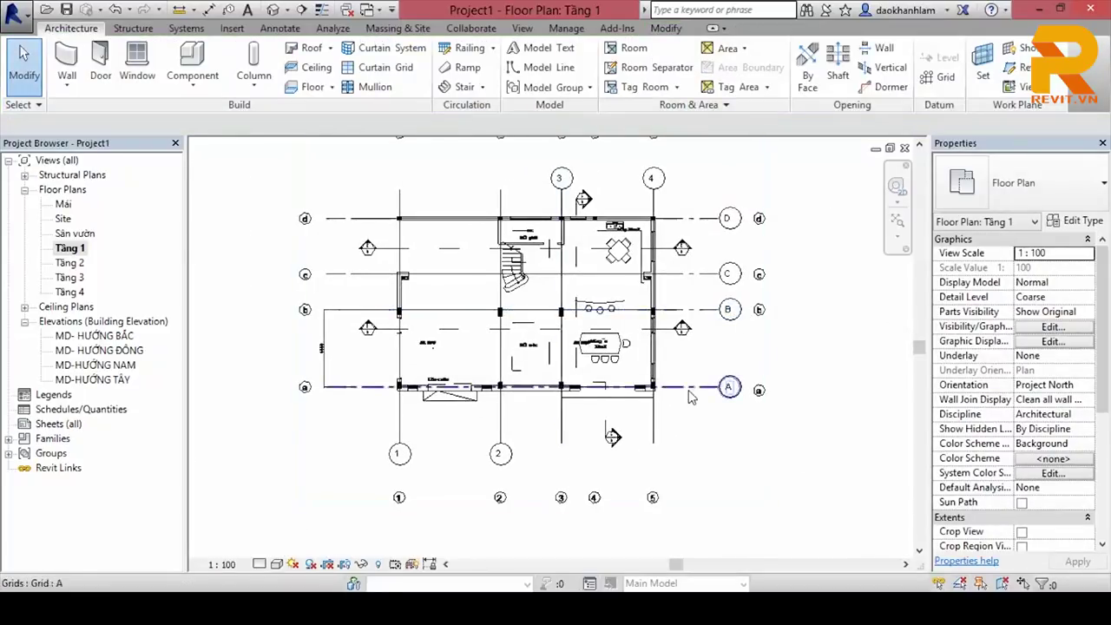
{"action": "middle_click_drag", "start_coordinate": [703, 431], "coordinate": [743, 432]}
{"action": "scroll", "coordinate": [706, 243], "scroll_direction": "up", "scroll_amount": 2}
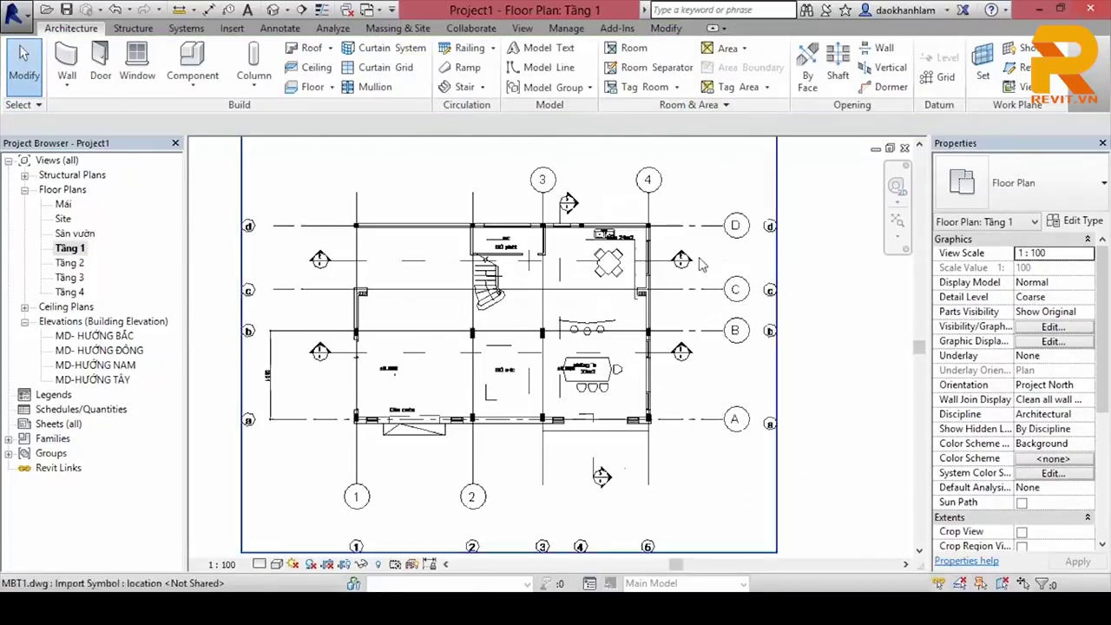
{"action": "left_click", "coordinate": [707, 228]}
{"action": "middle_click_drag", "start_coordinate": [759, 221], "coordinate": [690, 280]}
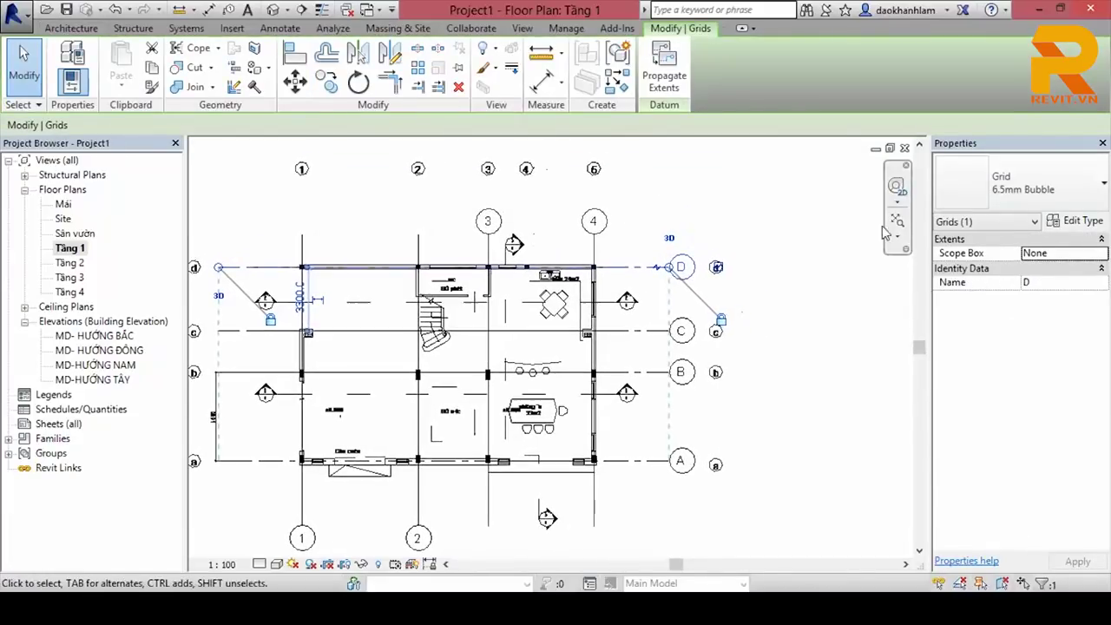
Step: Duplicate the grid type under the name GRID-HD
{"action": "left_click", "coordinate": [1078, 222]}
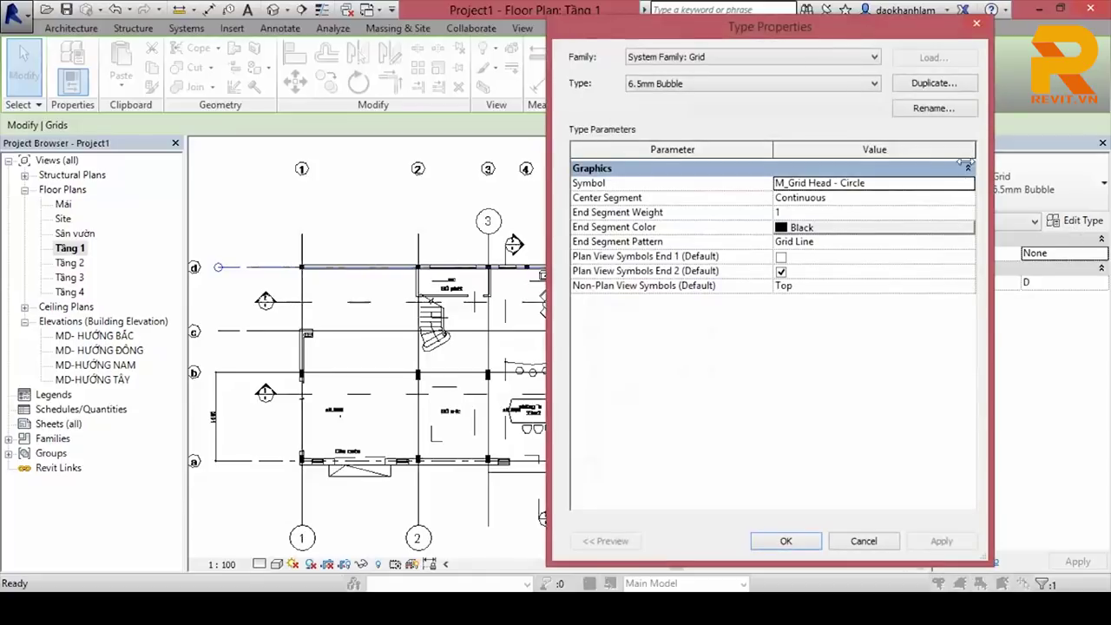
{"action": "left_click", "coordinate": [942, 84]}
{"action": "type", "text": "GRID-HD"}
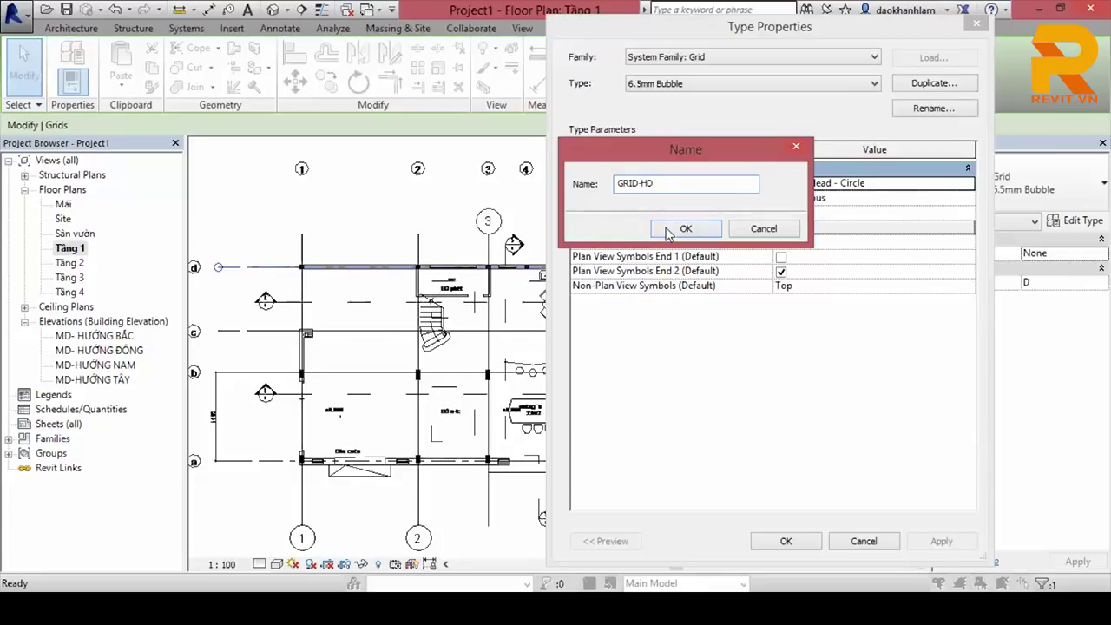
{"action": "left_click", "coordinate": [668, 231]}
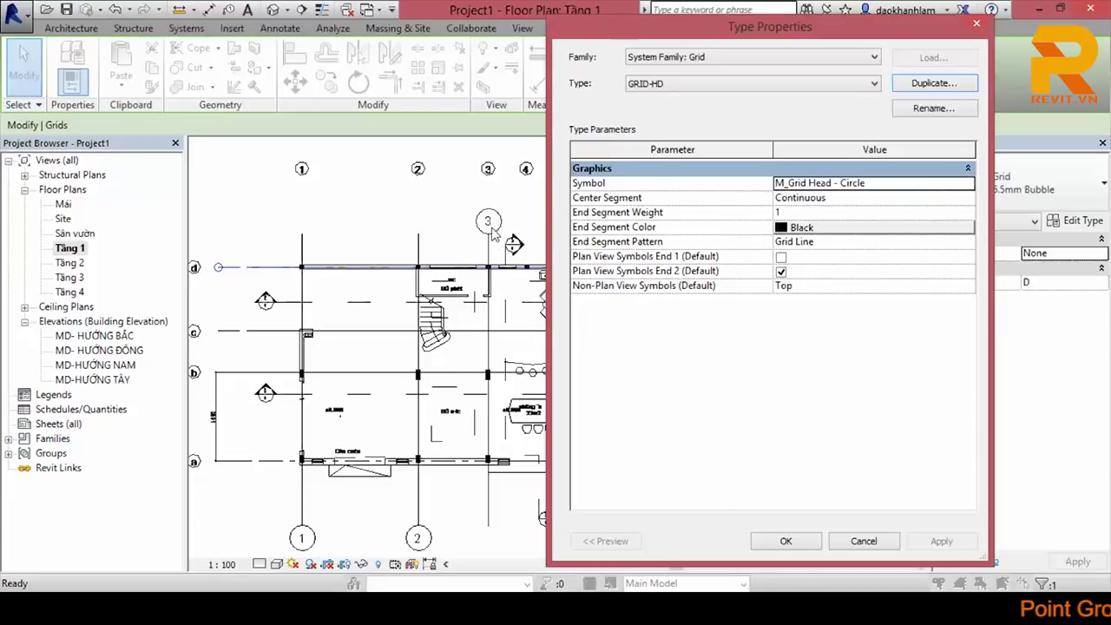
Step: Give GRID-HD a Red End Segment Color and End 1 plan bubbles
{"action": "left_click", "coordinate": [825, 228]}
{"action": "left_click", "coordinate": [600, 195]}
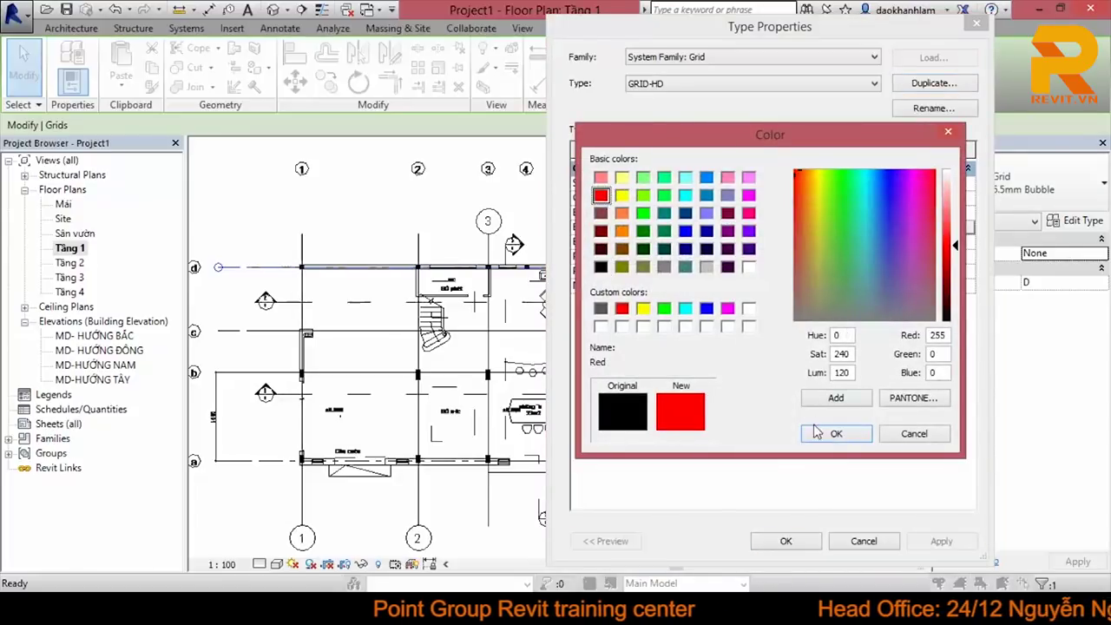
{"action": "left_click", "coordinate": [833, 434]}
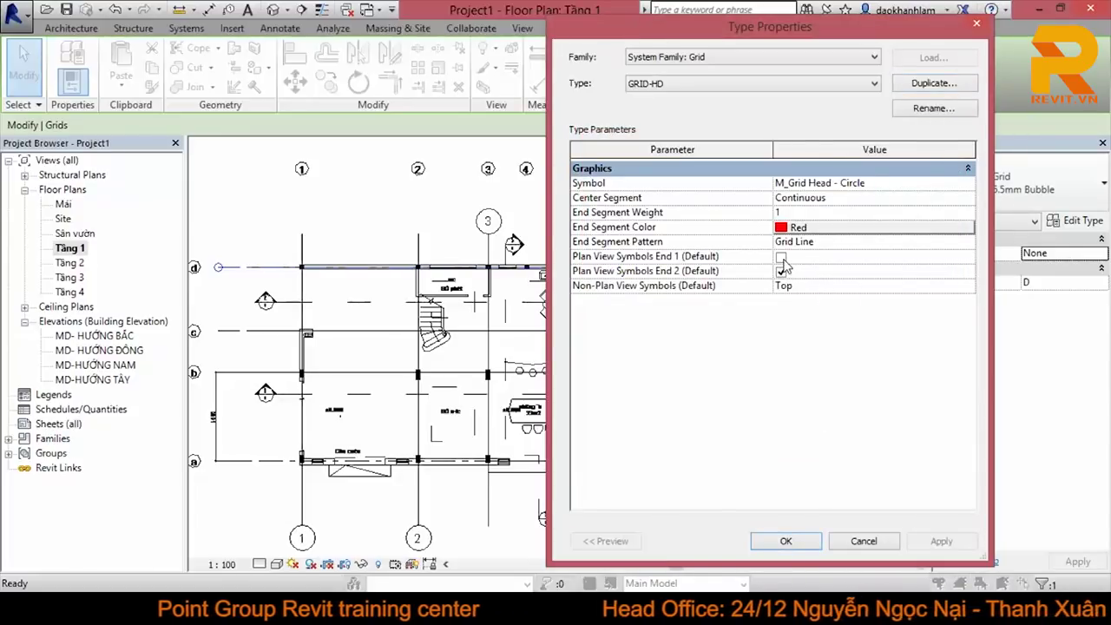
{"action": "left_click", "coordinate": [781, 256]}
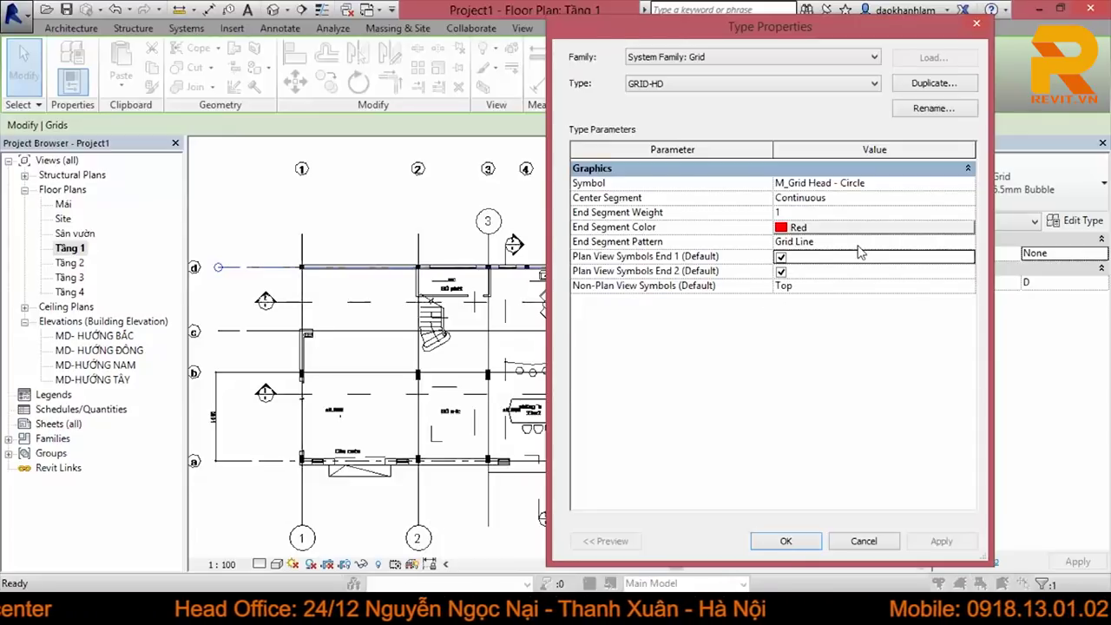
{"action": "left_click", "coordinate": [787, 541]}
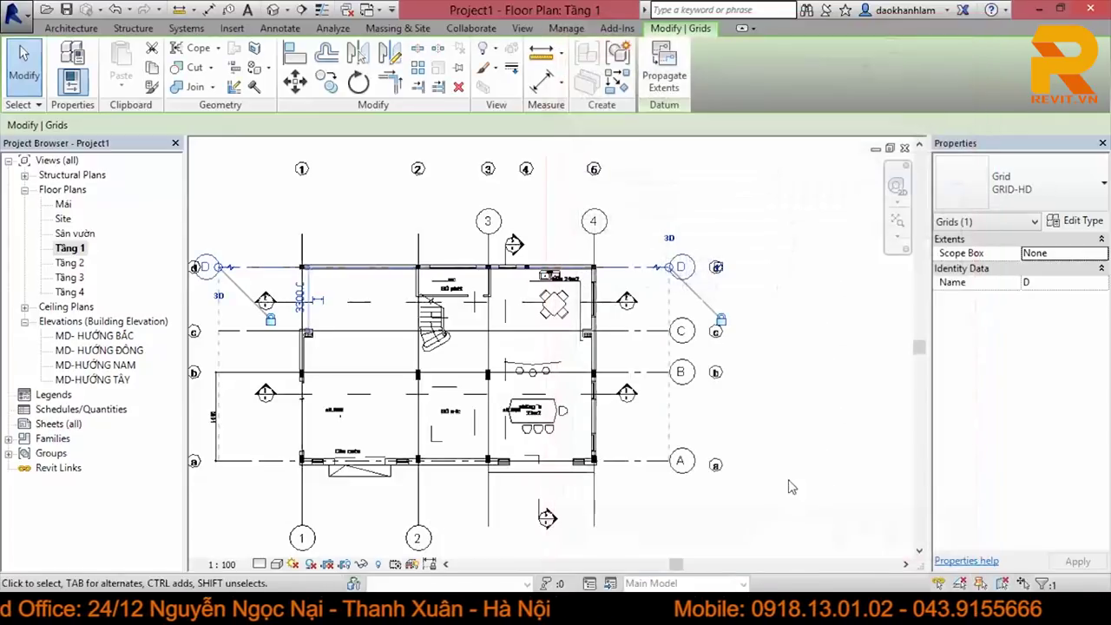
{"action": "left_click", "coordinate": [789, 486]}
{"action": "scroll", "coordinate": [729, 426], "scroll_direction": "down", "scroll_amount": 2}
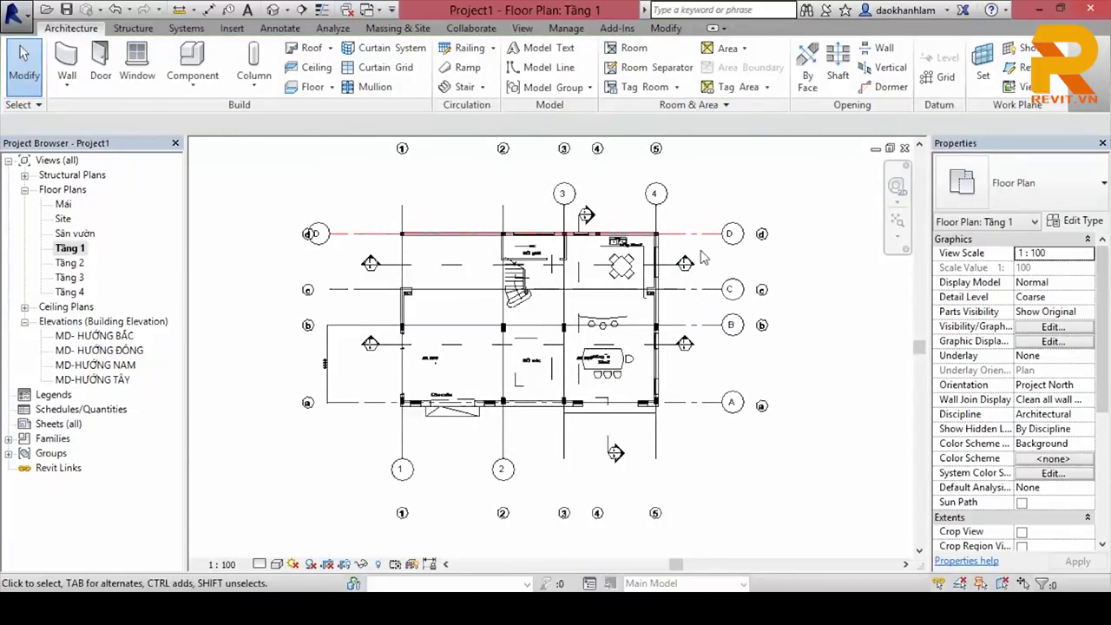
Step: Select grid C and all its instances visible in the view
{"action": "scroll", "coordinate": [703, 256], "scroll_direction": "up", "scroll_amount": 1}
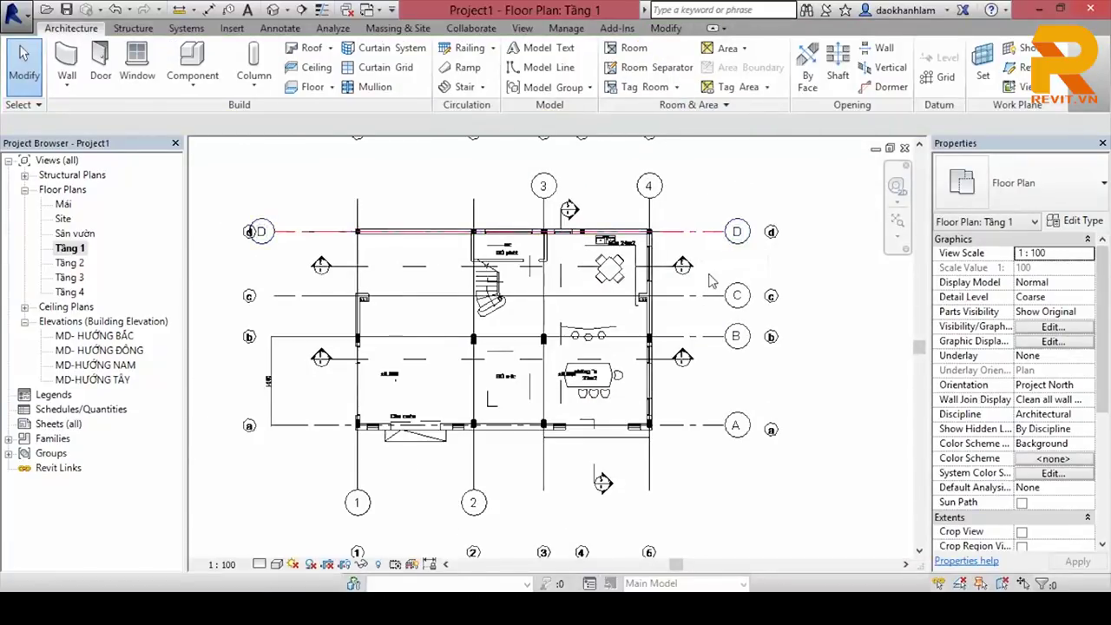
{"action": "scroll", "coordinate": [700, 277], "scroll_direction": "down", "scroll_amount": 1}
{"action": "left_click", "coordinate": [698, 309]}
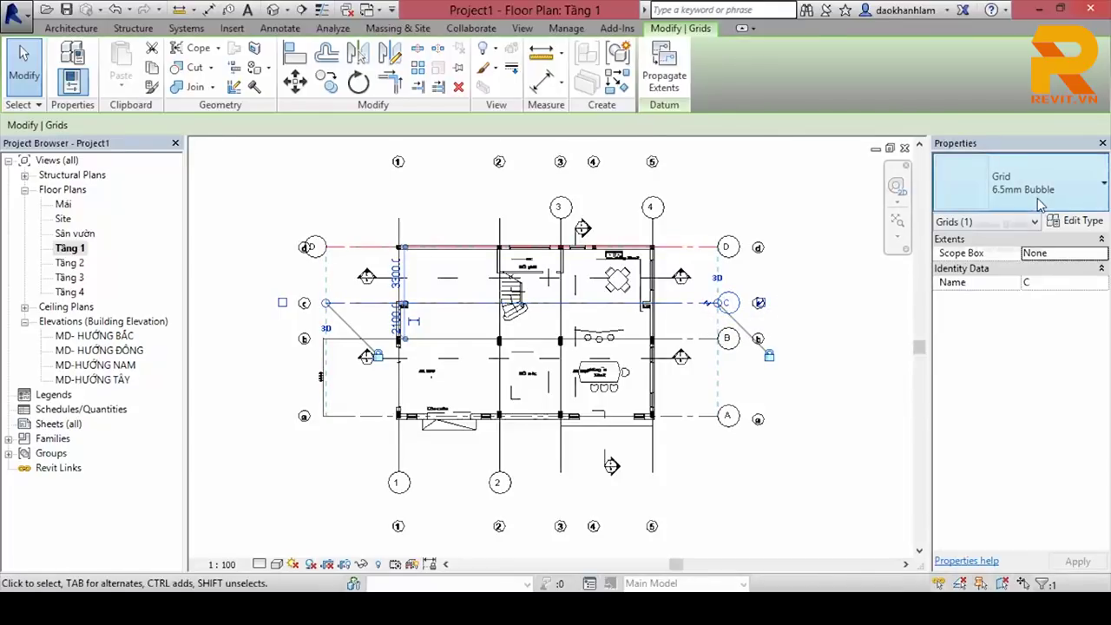
{"action": "key", "text": "Escape"}
{"action": "left_click", "coordinate": [691, 248]}
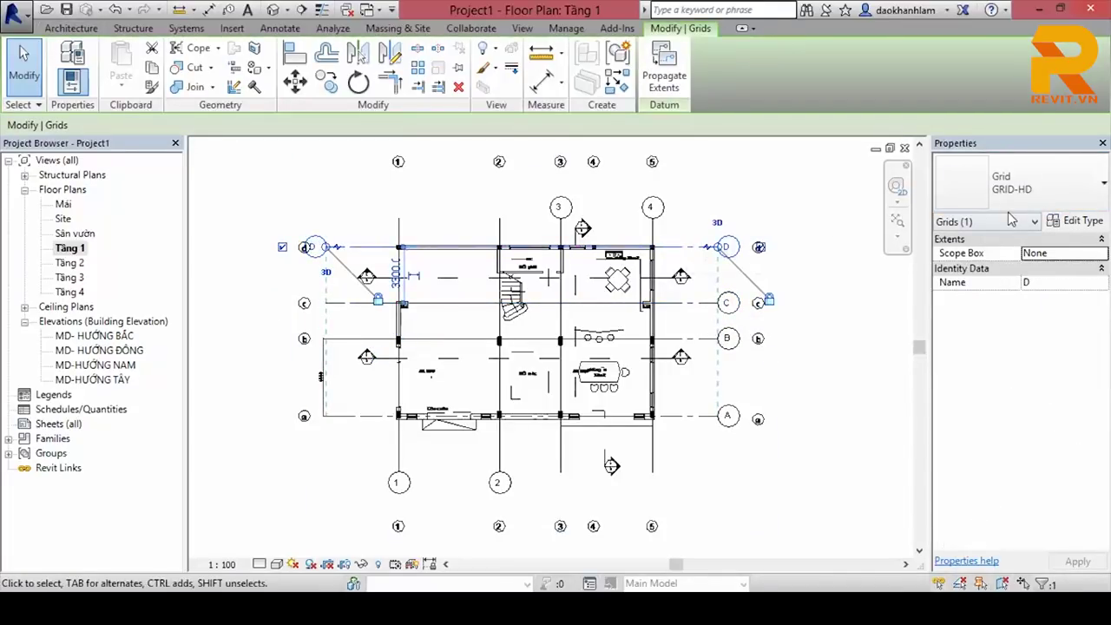
{"action": "key", "text": "Escape"}
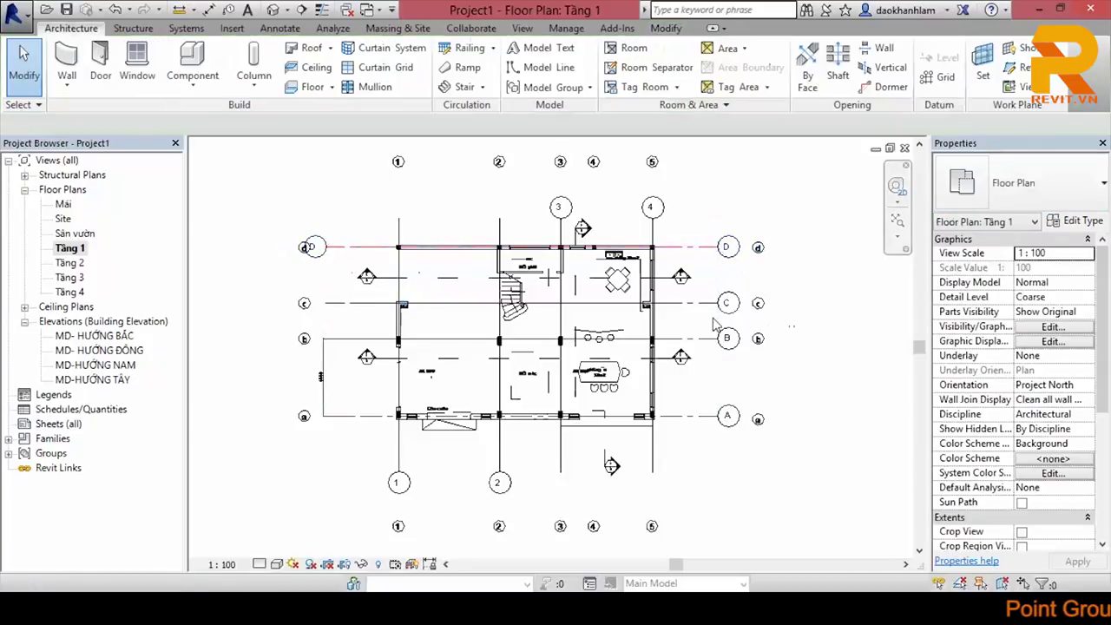
{"action": "left_click", "coordinate": [704, 314]}
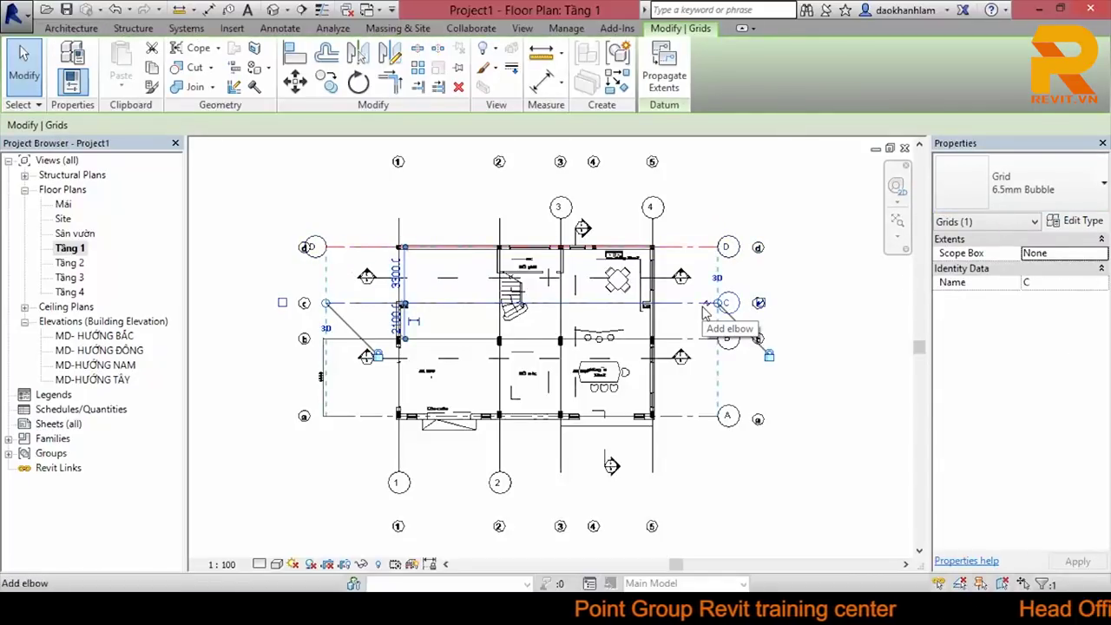
{"action": "right_click", "coordinate": [687, 311]}
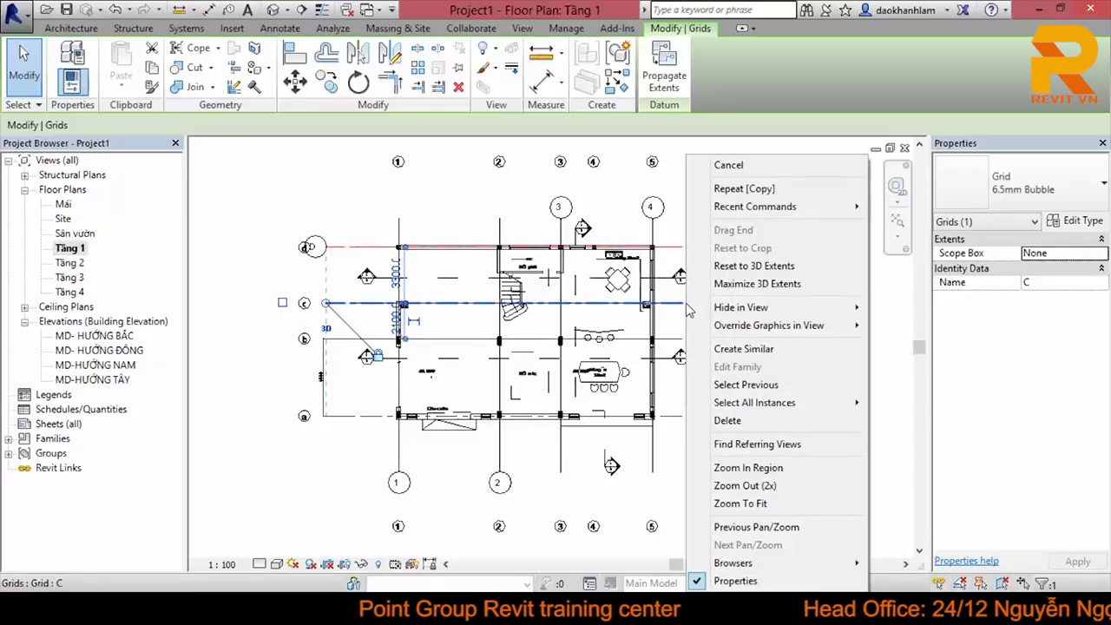
{"action": "mouse_move", "coordinate": [754, 403]}
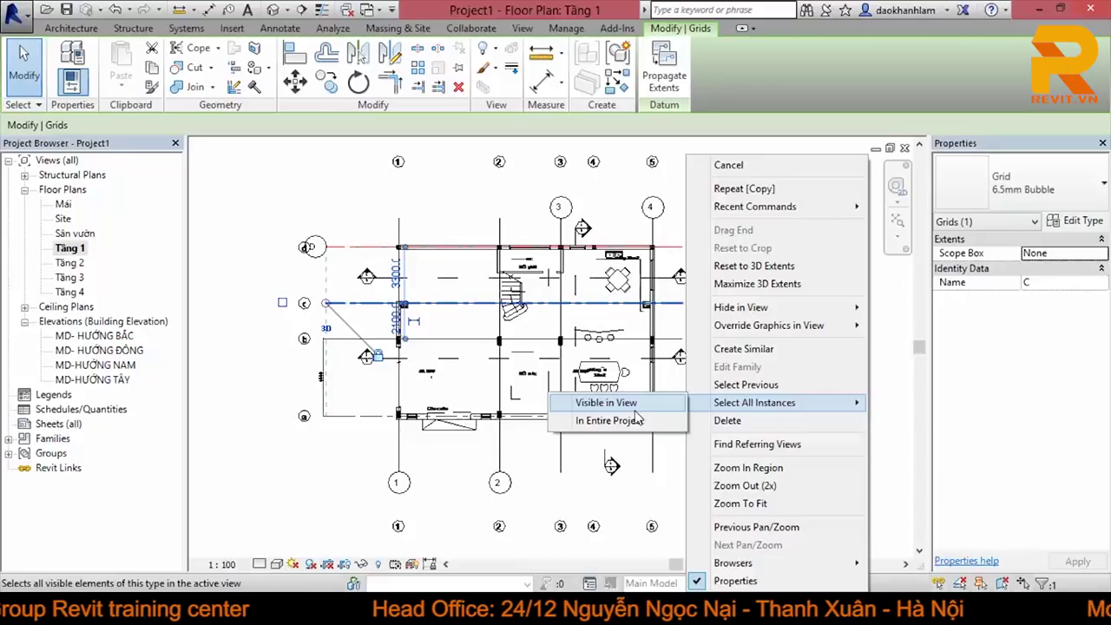
{"action": "left_click", "coordinate": [635, 413]}
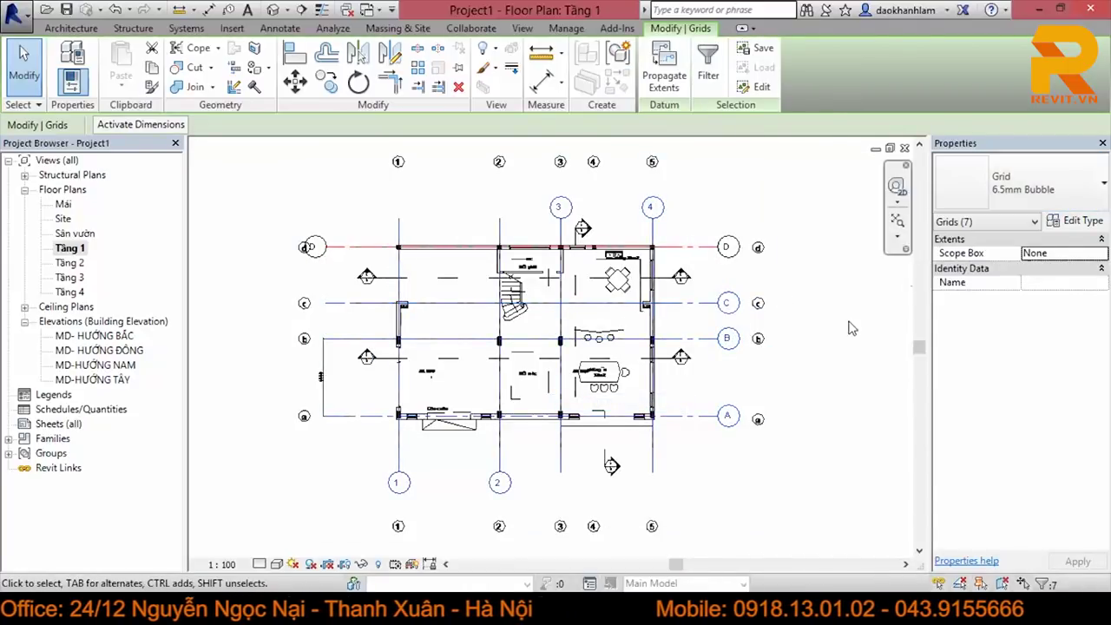
{"action": "left_click", "coordinate": [699, 358]}
Step: Select grid B and every grid of its type in view, then clear the selection
{"action": "left_click", "coordinate": [703, 348]}
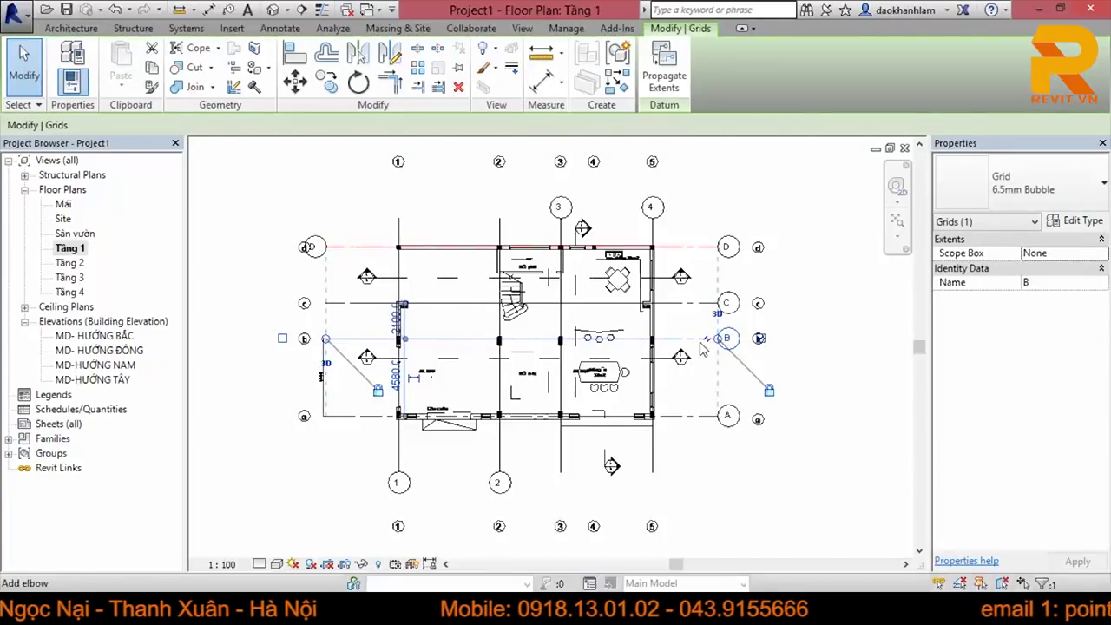
{"action": "key", "text": "s"}
{"action": "key", "text": "a"}
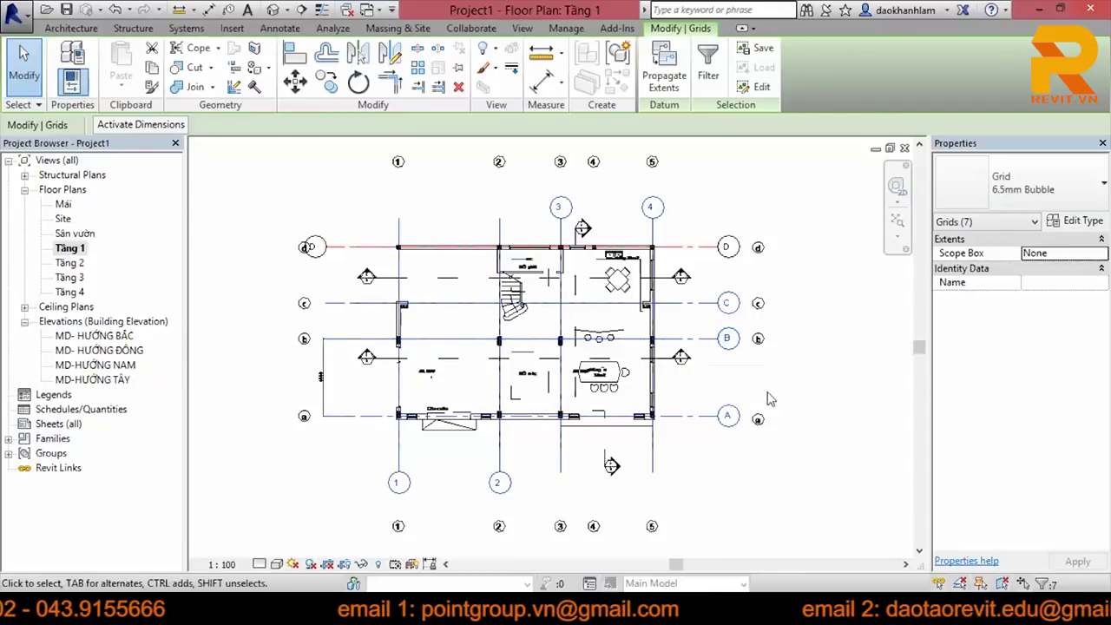
{"action": "left_click", "coordinate": [768, 398]}
{"action": "left_click", "coordinate": [705, 339]}
{"action": "right_click", "coordinate": [705, 339]}
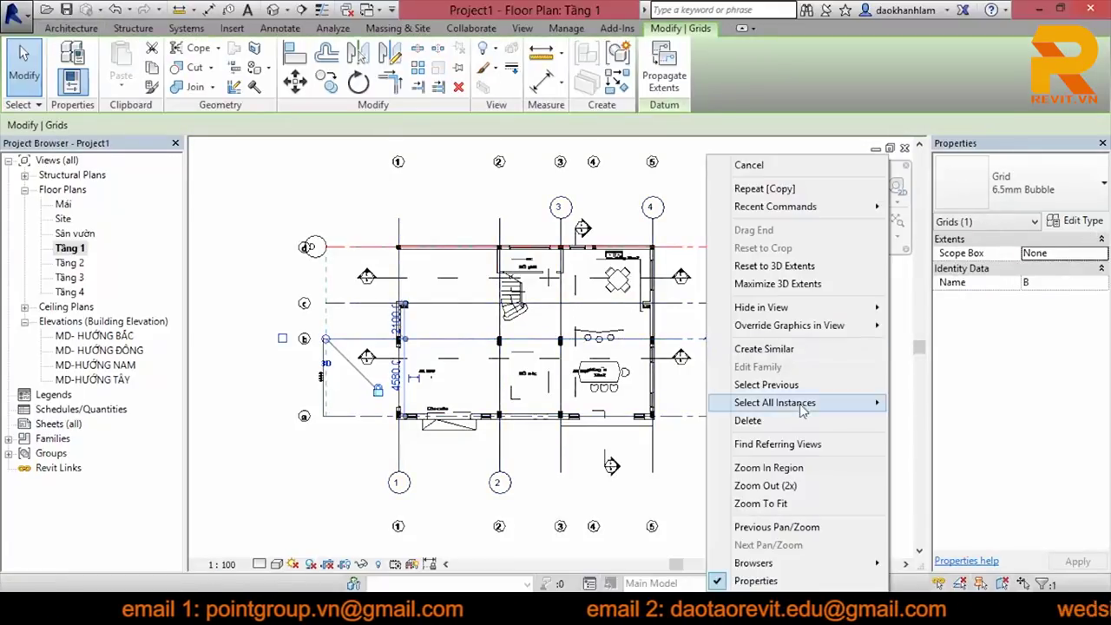
{"action": "mouse_move", "coordinate": [775, 402]}
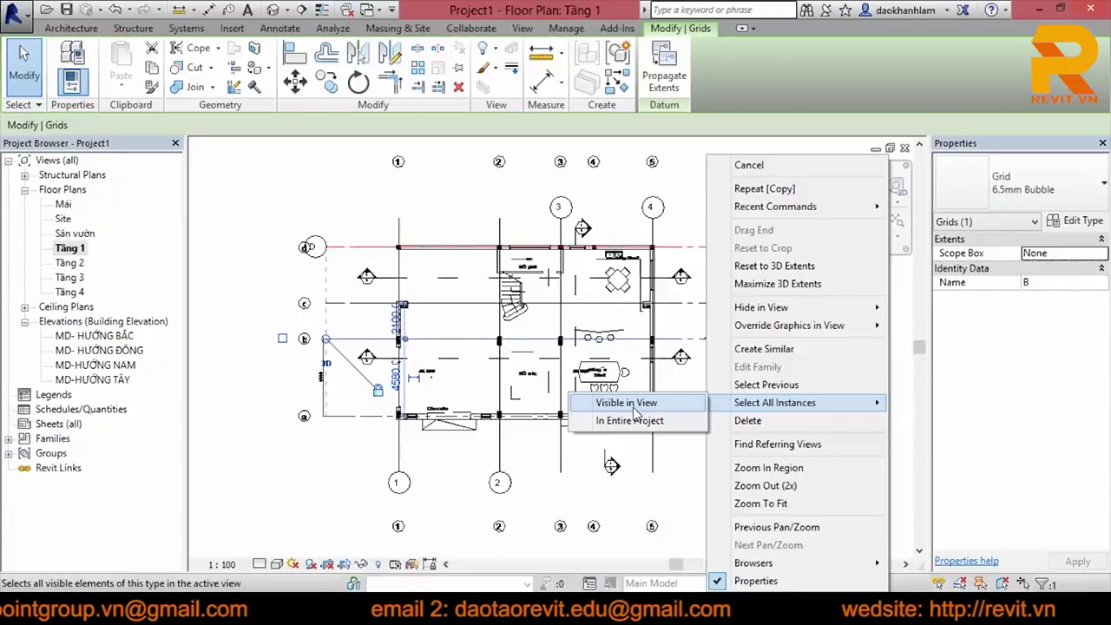
{"action": "left_click", "coordinate": [607, 403]}
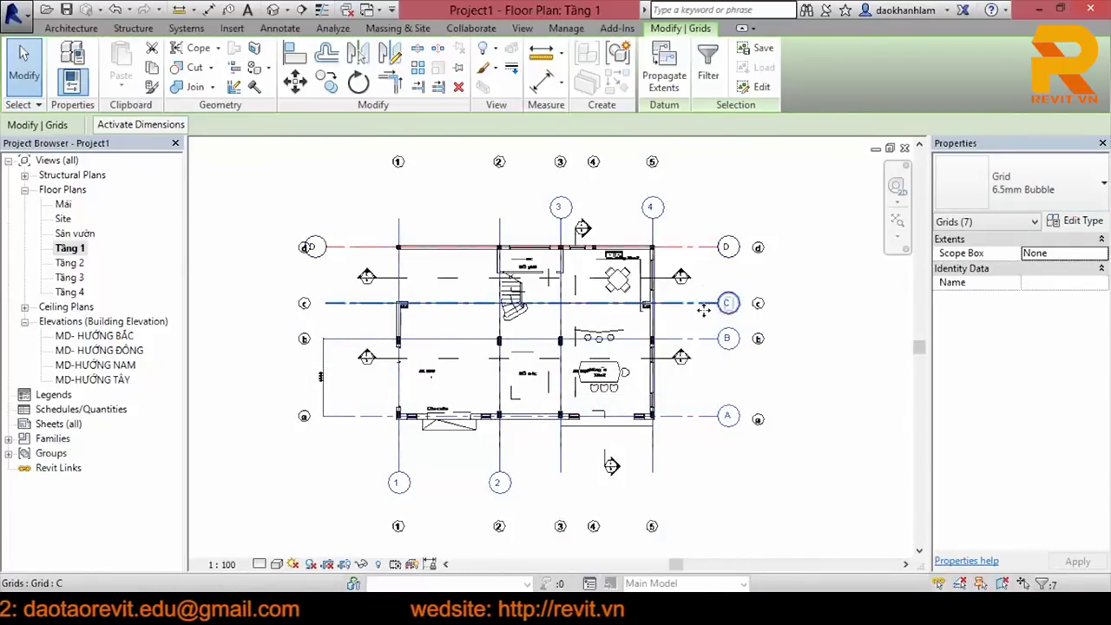
{"action": "key", "text": "Escape"}
Step: Select all grids from grid B with SA and switch them to the GRID-HD type
{"action": "left_click", "coordinate": [701, 339]}
{"action": "key", "text": "s"}
{"action": "key", "text": "a"}
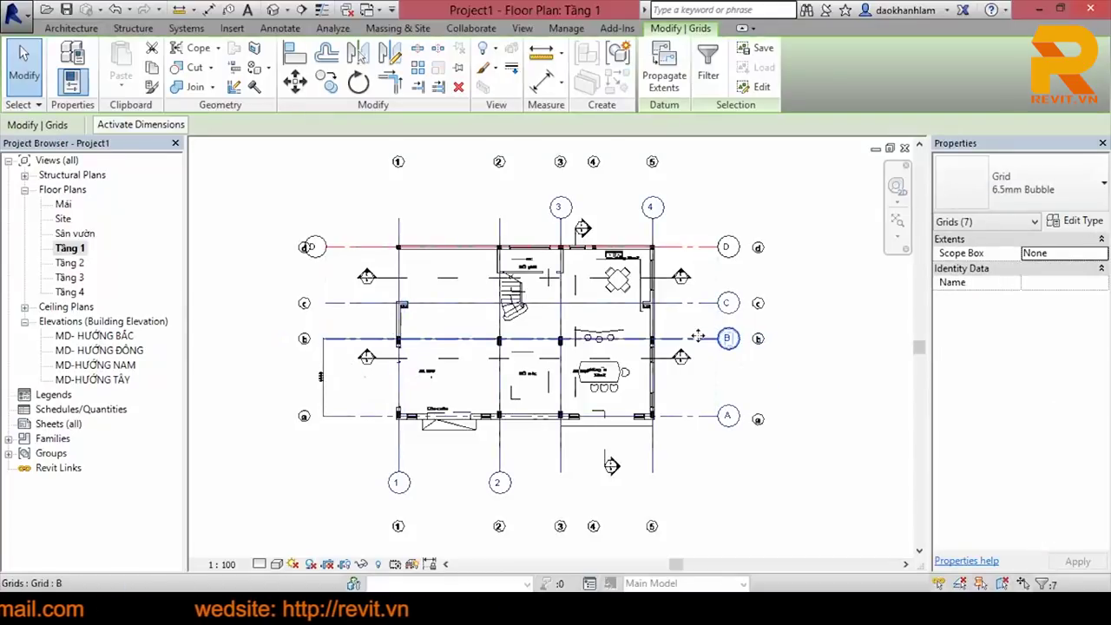
{"action": "left_click", "coordinate": [1019, 182]}
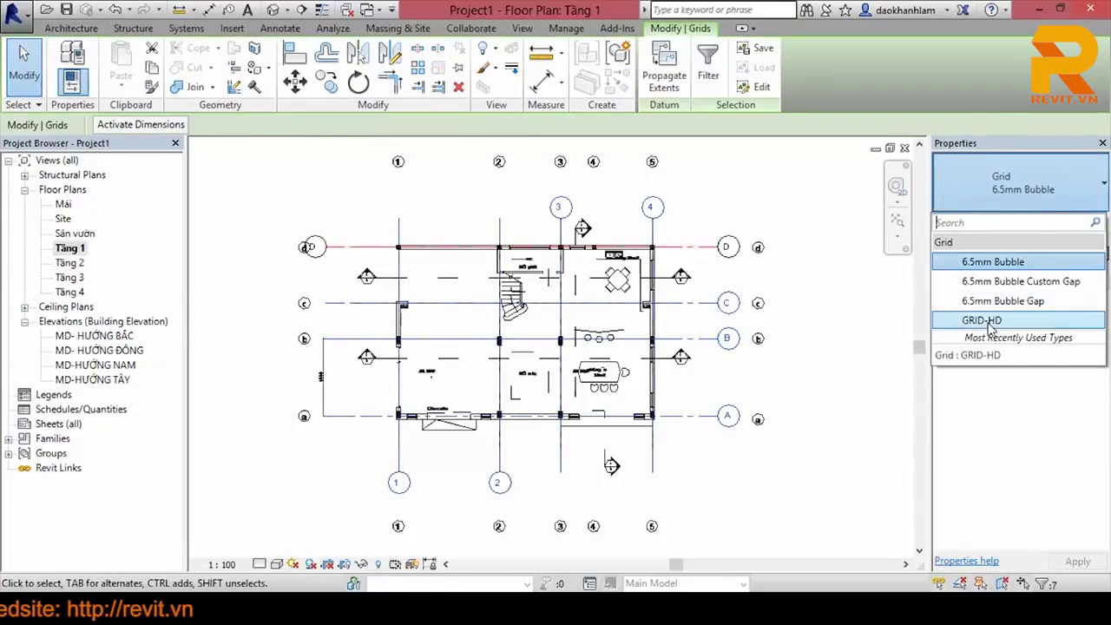
{"action": "left_click", "coordinate": [981, 319]}
{"action": "left_click", "coordinate": [837, 380]}
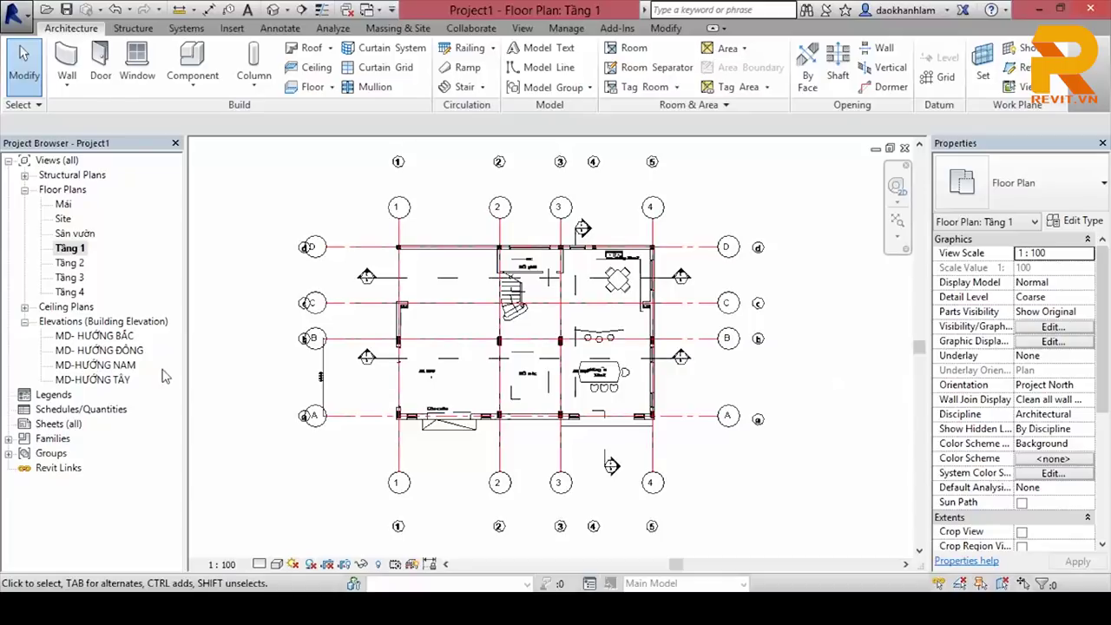
{"action": "double_click", "coordinate": [122, 336]}
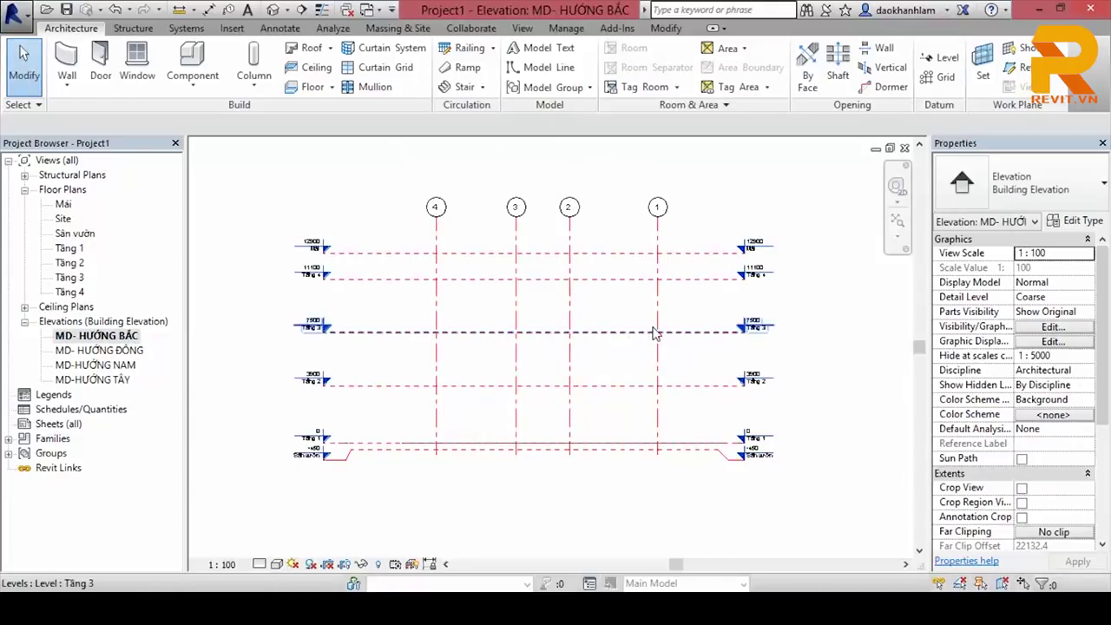
Step: Inspect grids 1, D and 4 in the MD-HƯỚNG ĐÔNG, NAM and TÂY elevations
{"action": "left_click", "coordinate": [660, 326]}
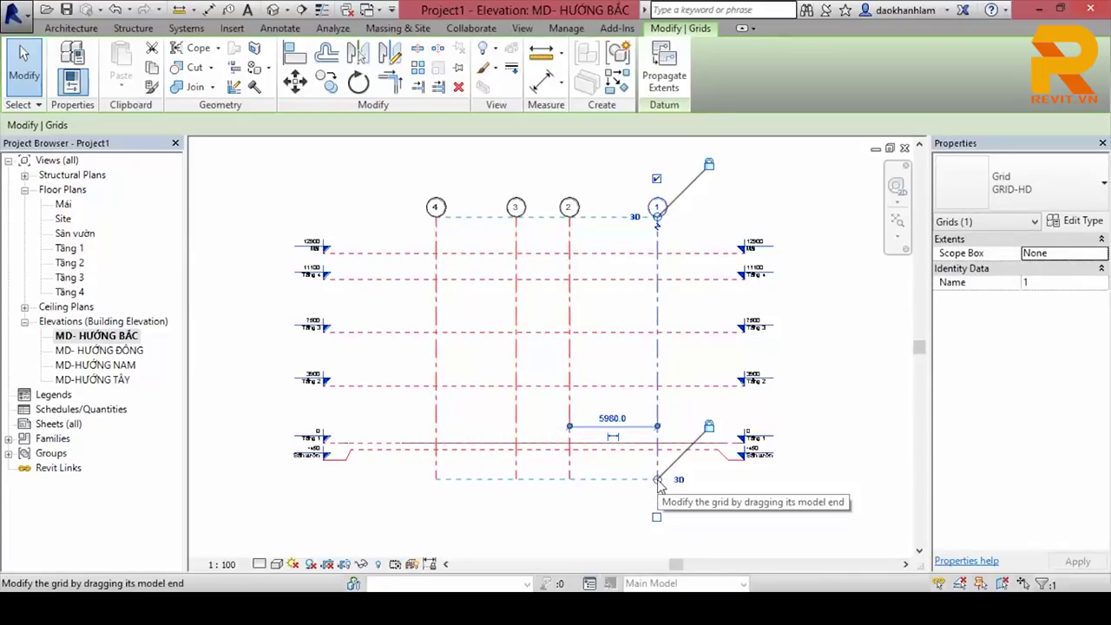
{"action": "double_click", "coordinate": [130, 351]}
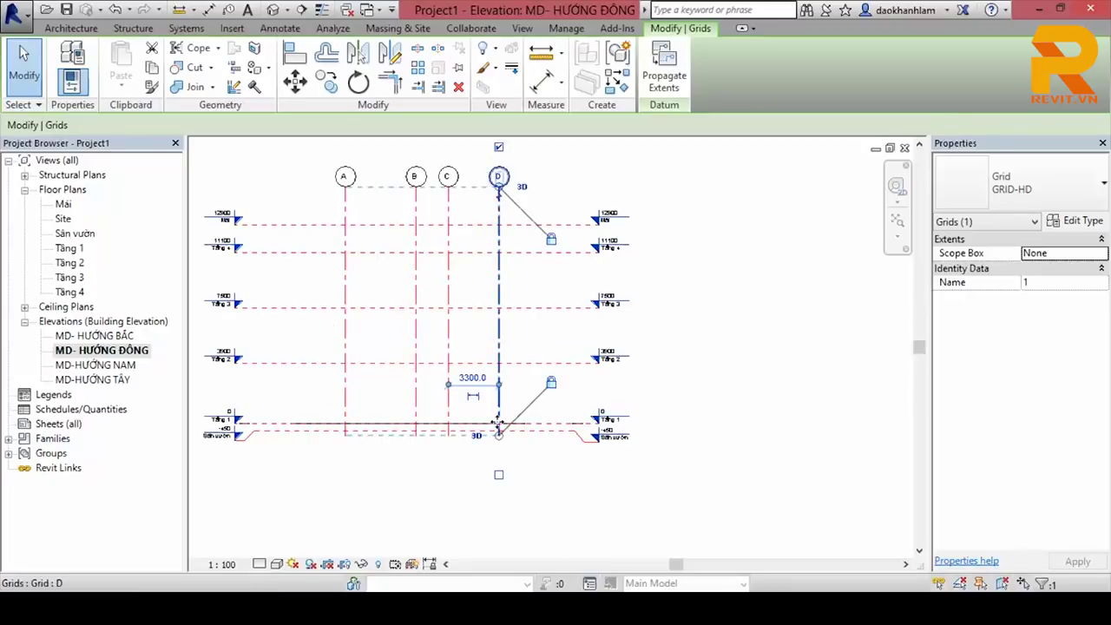
{"action": "key", "text": "Escape"}
{"action": "double_click", "coordinate": [95, 364]}
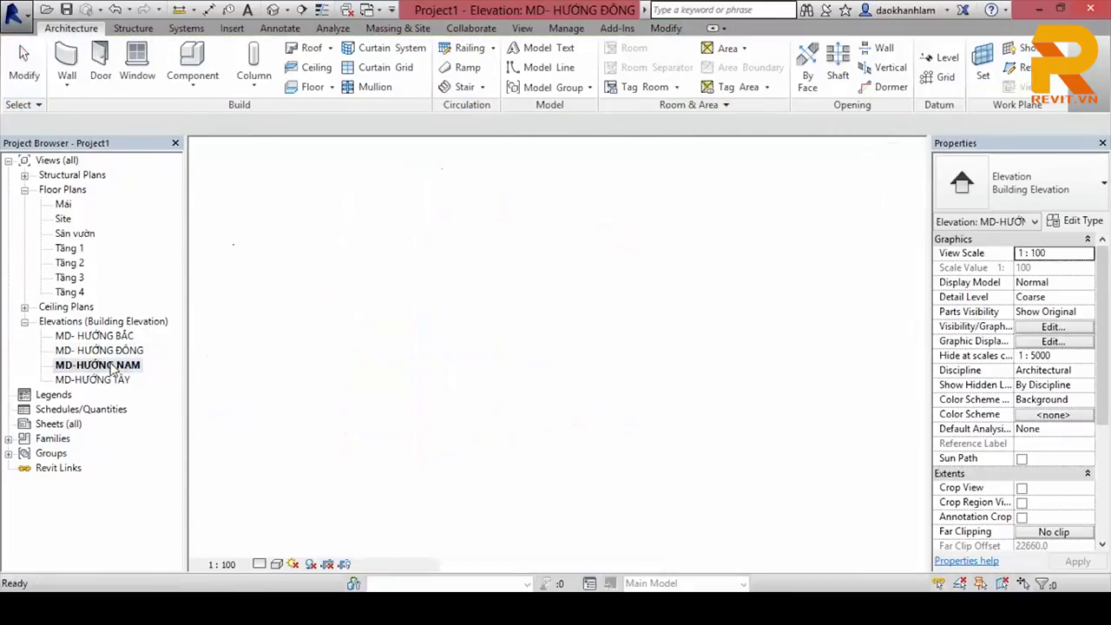
{"action": "left_click", "coordinate": [746, 436]}
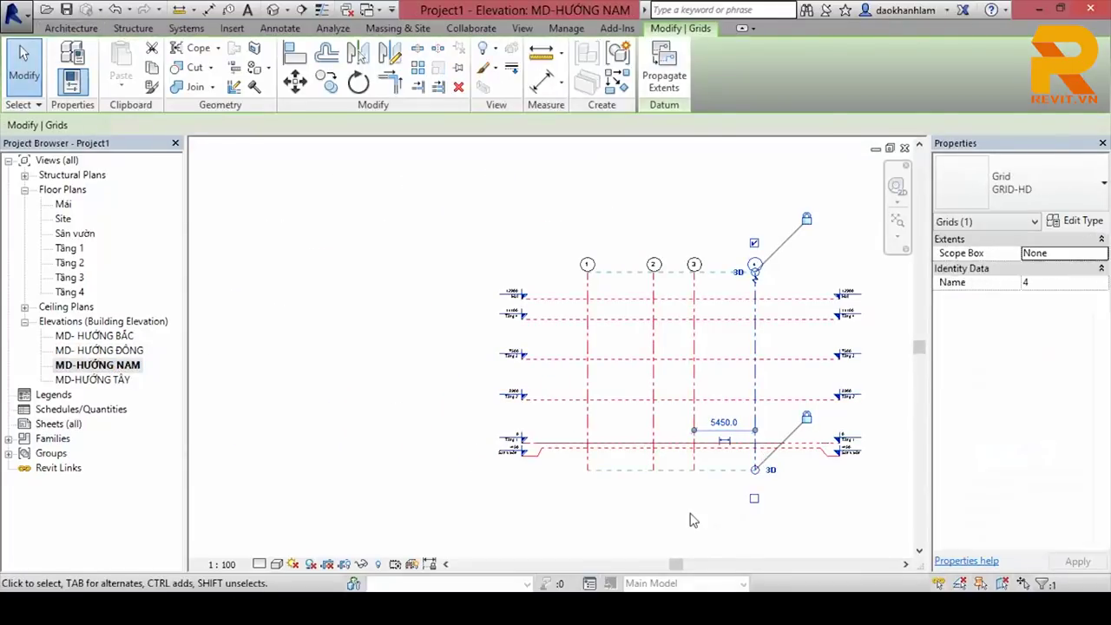
{"action": "key", "text": "Escape"}
{"action": "double_click", "coordinate": [104, 380]}
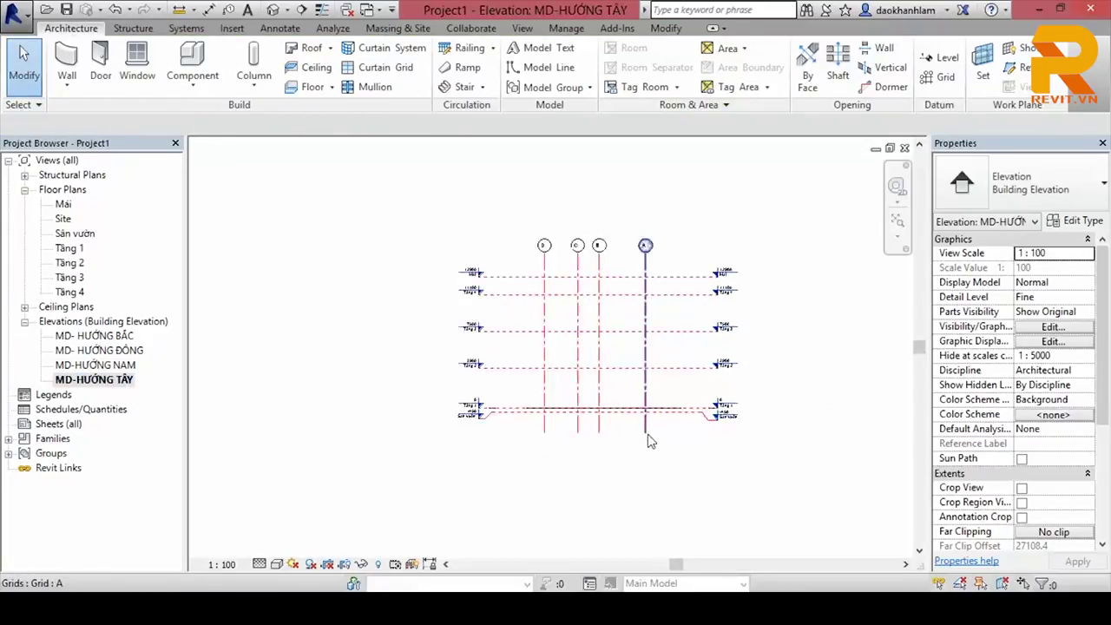
{"action": "scroll", "coordinate": [632, 422], "scroll_direction": "up", "scroll_amount": 2}
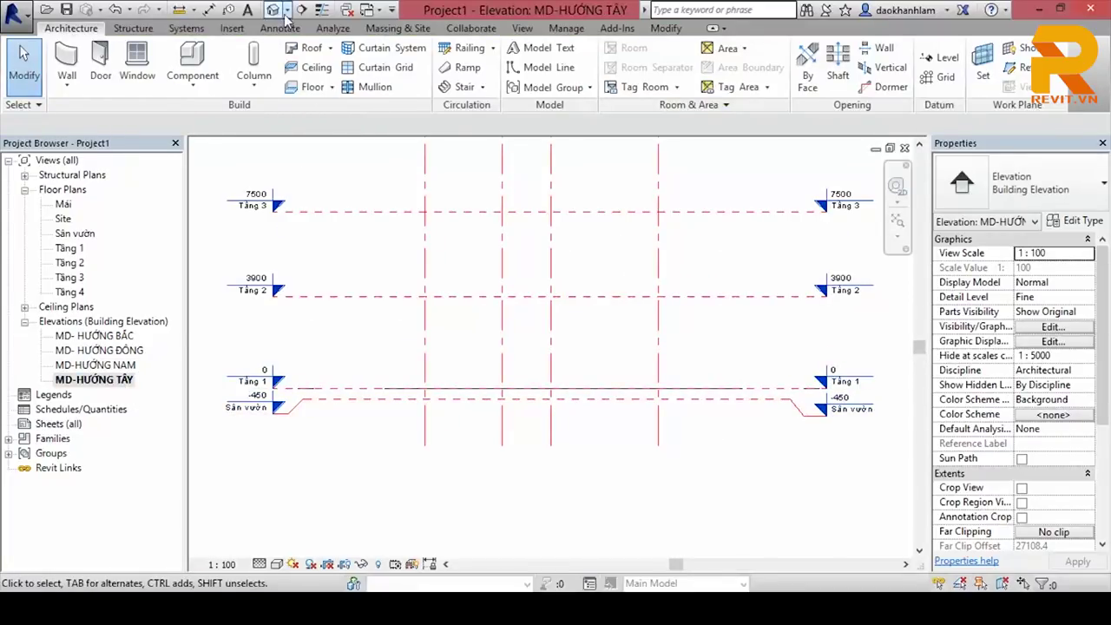
Step: Back in the Tầng 1 plan, frame the grids and select grid B to check it
{"action": "double_click", "coordinate": [75, 248]}
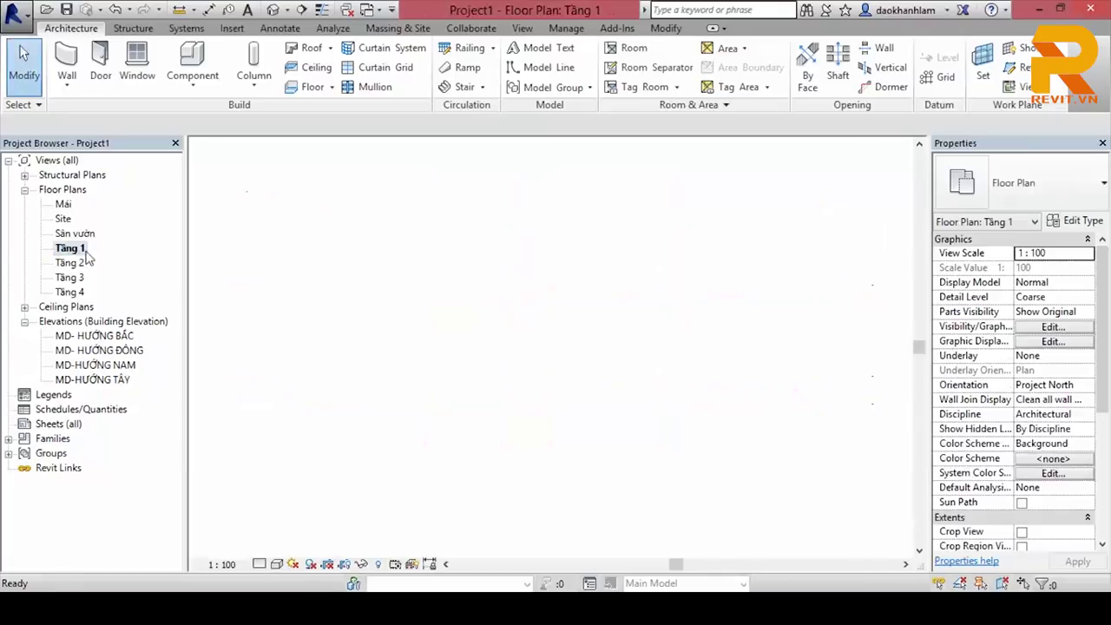
{"action": "left_click", "coordinate": [69, 251]}
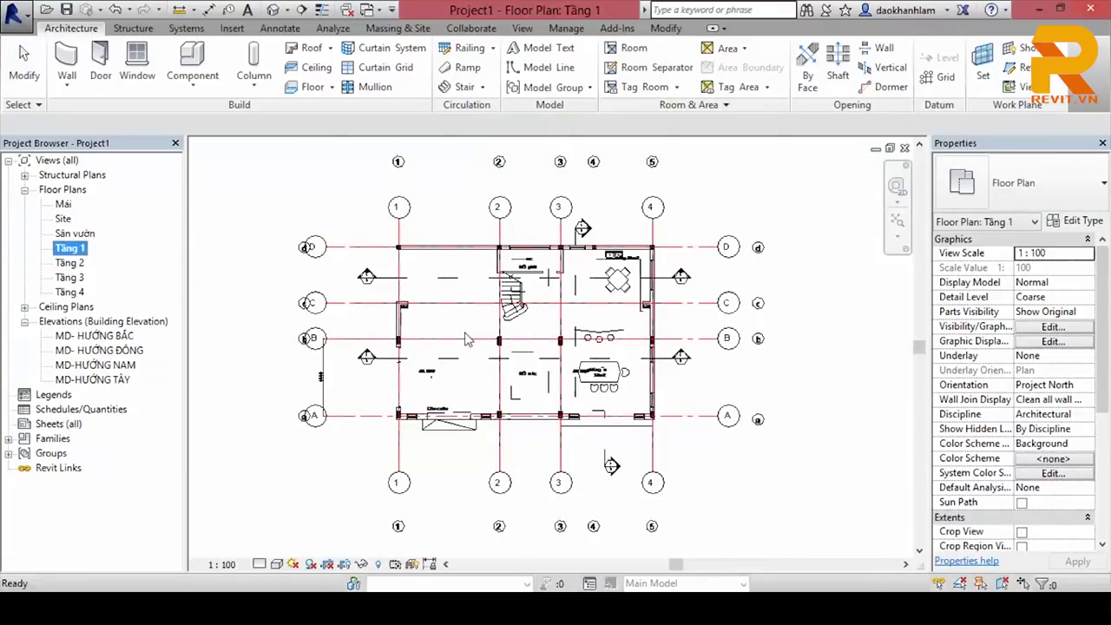
{"action": "scroll", "coordinate": [555, 347], "scroll_direction": "up", "scroll_amount": 2}
{"action": "middle_click_drag", "start_coordinate": [556, 347], "coordinate": [636, 352]}
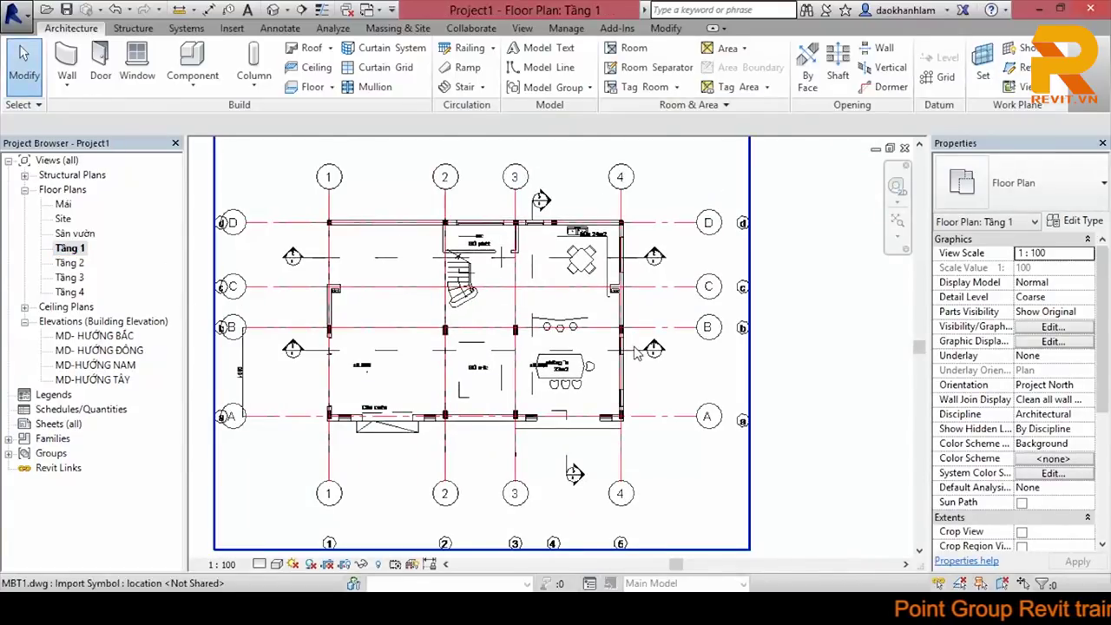
{"action": "middle_click_drag", "start_coordinate": [663, 332], "coordinate": [675, 325]}
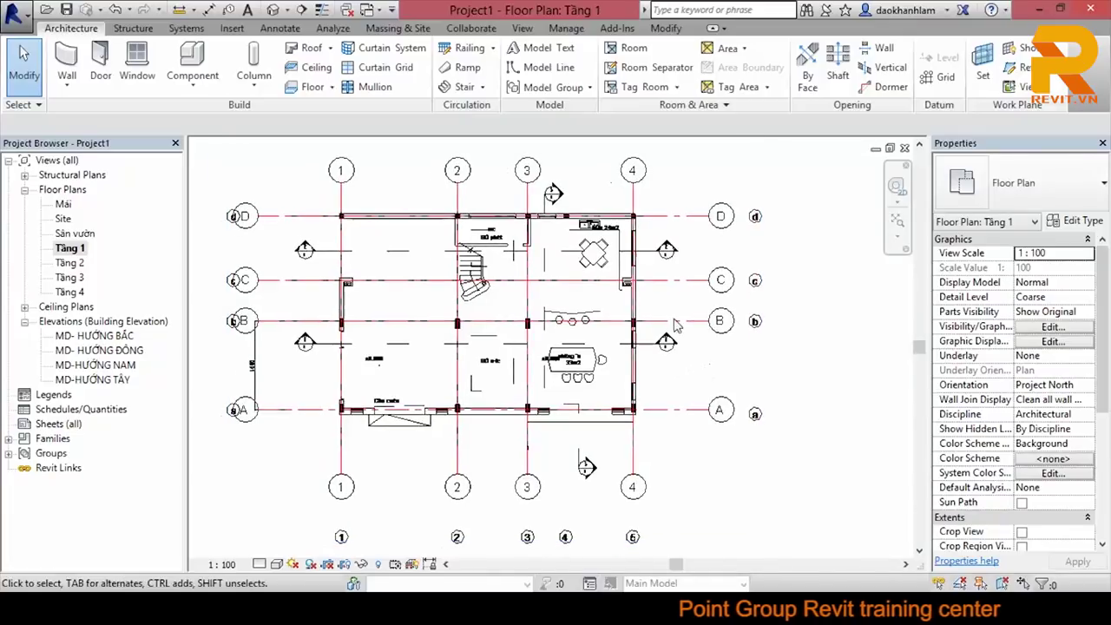
{"action": "left_click", "coordinate": [676, 321]}
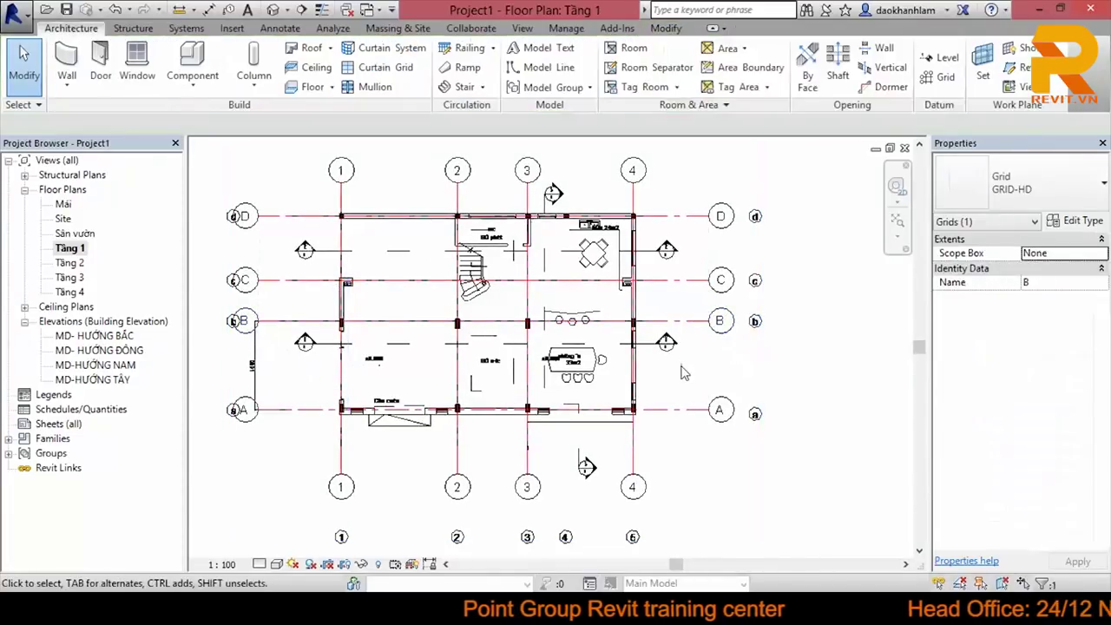
{"action": "left_click", "coordinate": [681, 373]}
Step: Zoom in to confirm grid B lines up with the CAD grid, then clear the selection
{"action": "scroll", "coordinate": [683, 375], "scroll_direction": "down", "scroll_amount": 1}
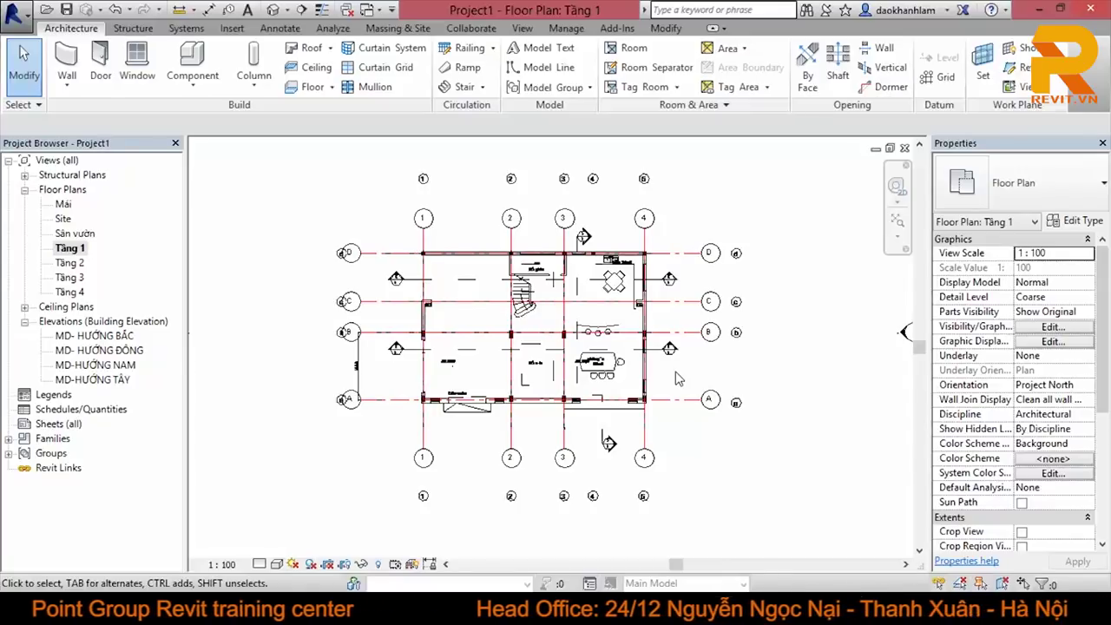
{"action": "scroll", "coordinate": [451, 399], "scroll_direction": "up", "scroll_amount": 1}
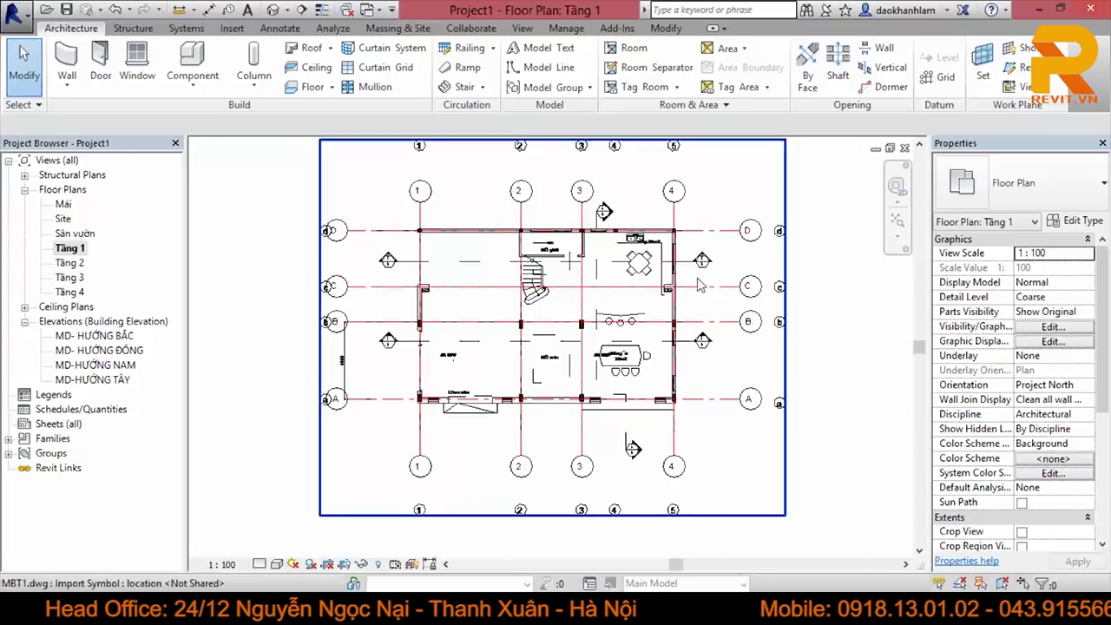
{"action": "left_click", "coordinate": [705, 322]}
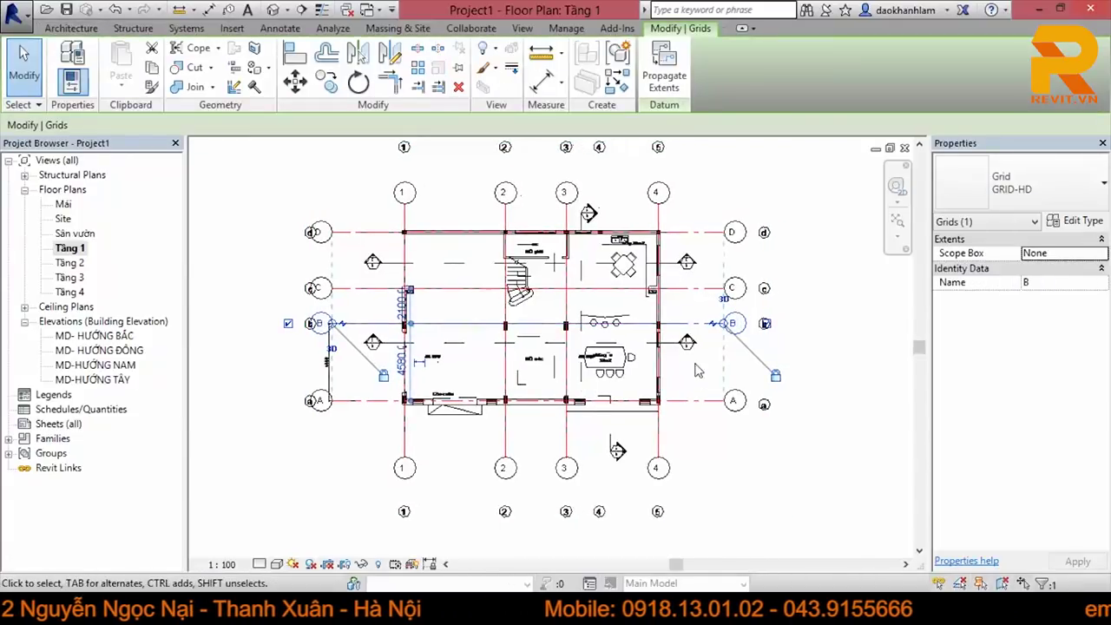
{"action": "left_click", "coordinate": [703, 367]}
{"action": "scroll", "coordinate": [703, 367], "scroll_direction": "up", "scroll_amount": 3}
{"action": "left_click", "coordinate": [708, 239]}
{"action": "scroll", "coordinate": [711, 373], "scroll_direction": "down", "scroll_amount": 3}
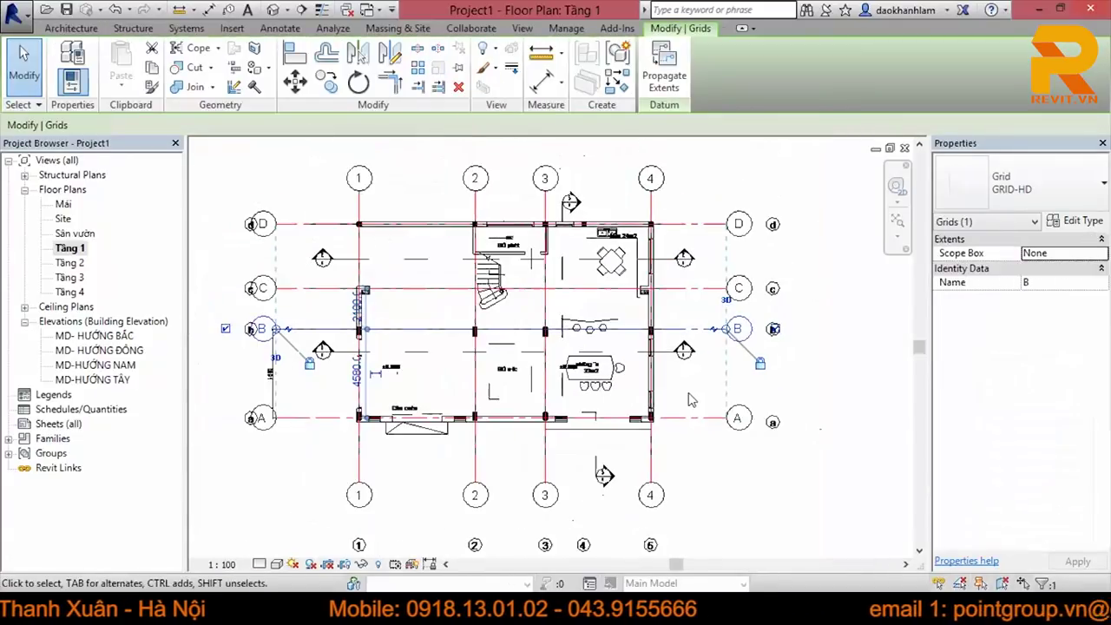
{"action": "scroll", "coordinate": [558, 267], "scroll_direction": "up", "scroll_amount": 1}
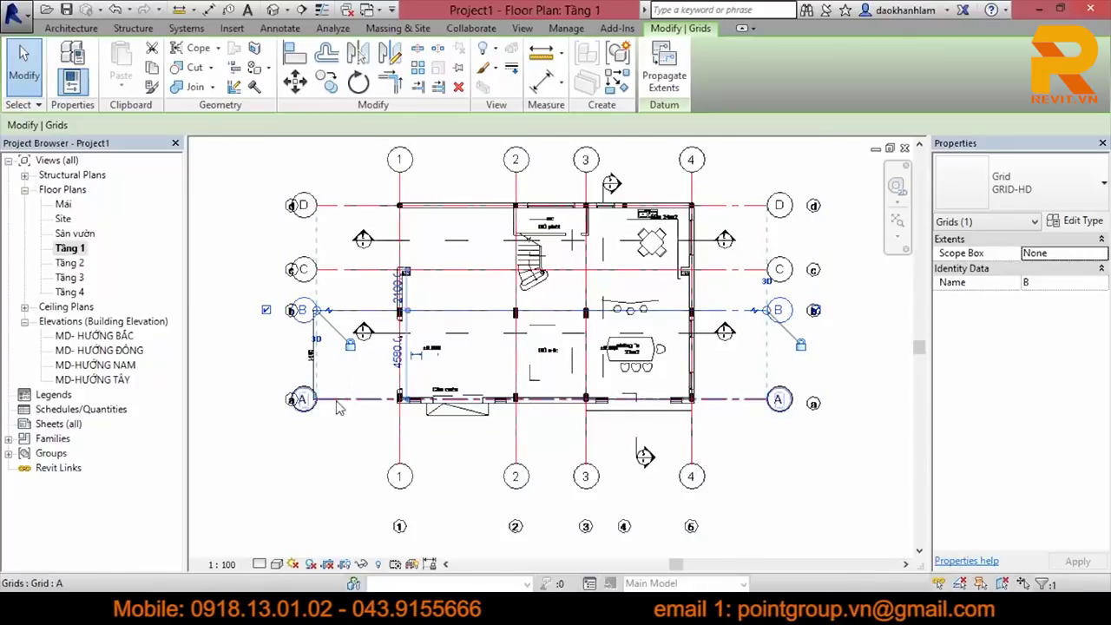
{"action": "left_click", "coordinate": [320, 473]}
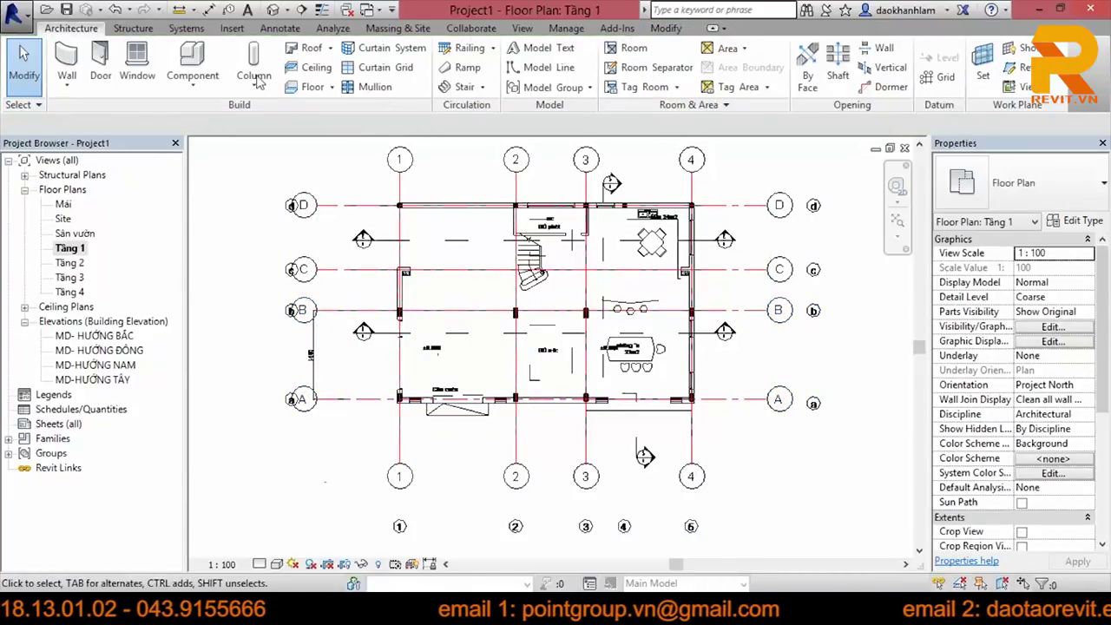
{"action": "left_click", "coordinate": [274, 12]}
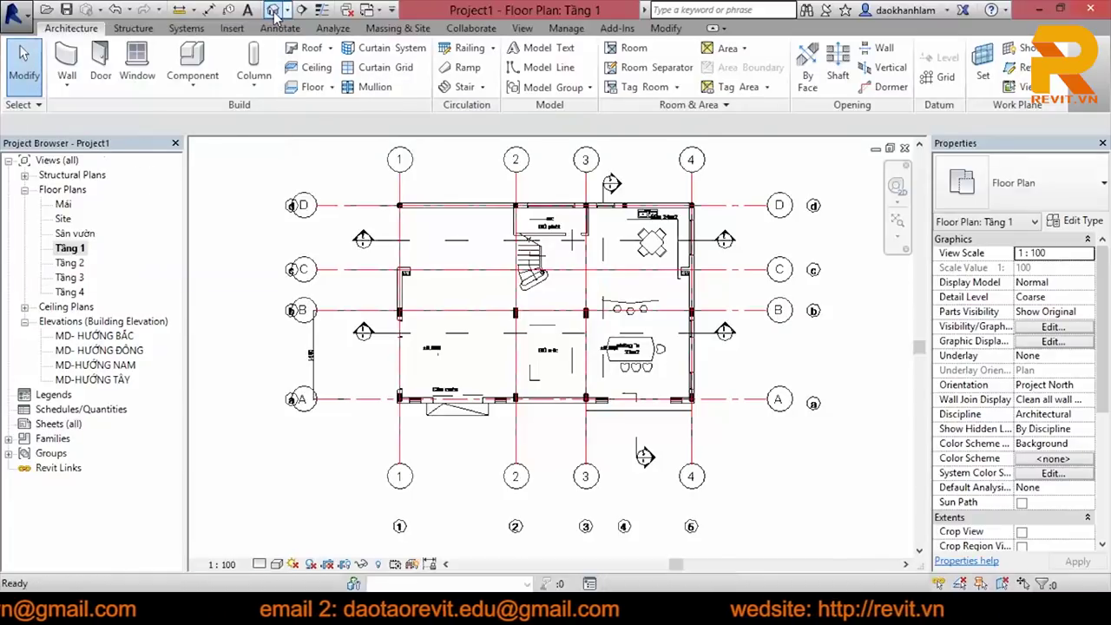
Step: Orbit the 3D view to a flatter angle, then open the Tầng 2 floor plan
{"action": "middle_click_drag", "start_coordinate": [513, 366], "coordinate": [521, 321], "text": "shift"}
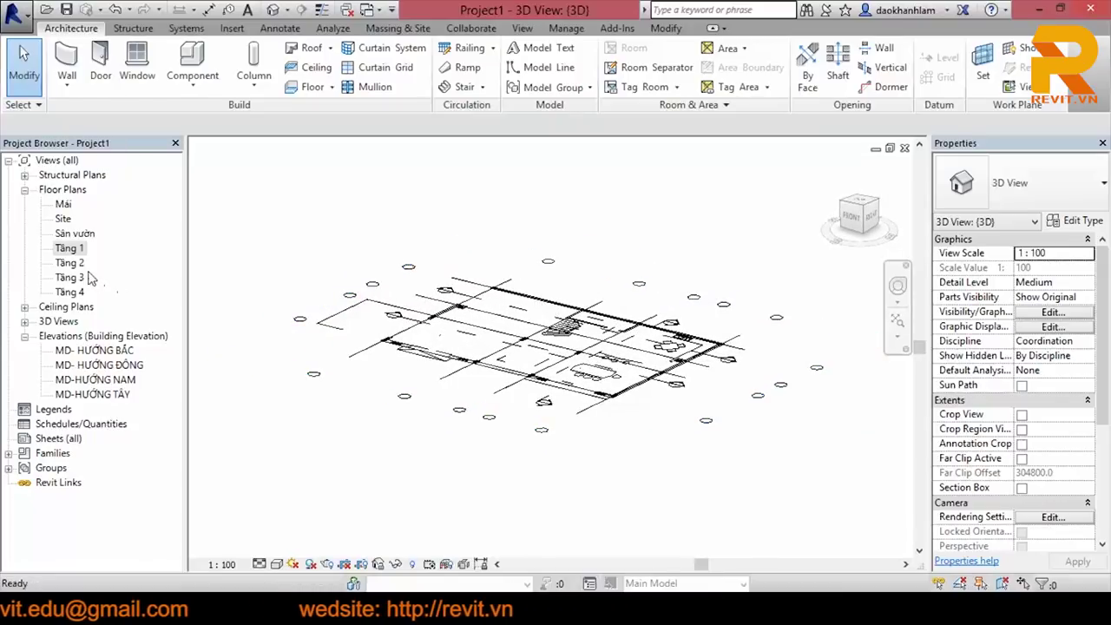
{"action": "double_click", "coordinate": [69, 262]}
{"action": "scroll", "coordinate": [749, 347], "scroll_direction": "down", "scroll_amount": 1}
{"action": "scroll", "coordinate": [808, 388], "scroll_direction": "down", "scroll_amount": 1}
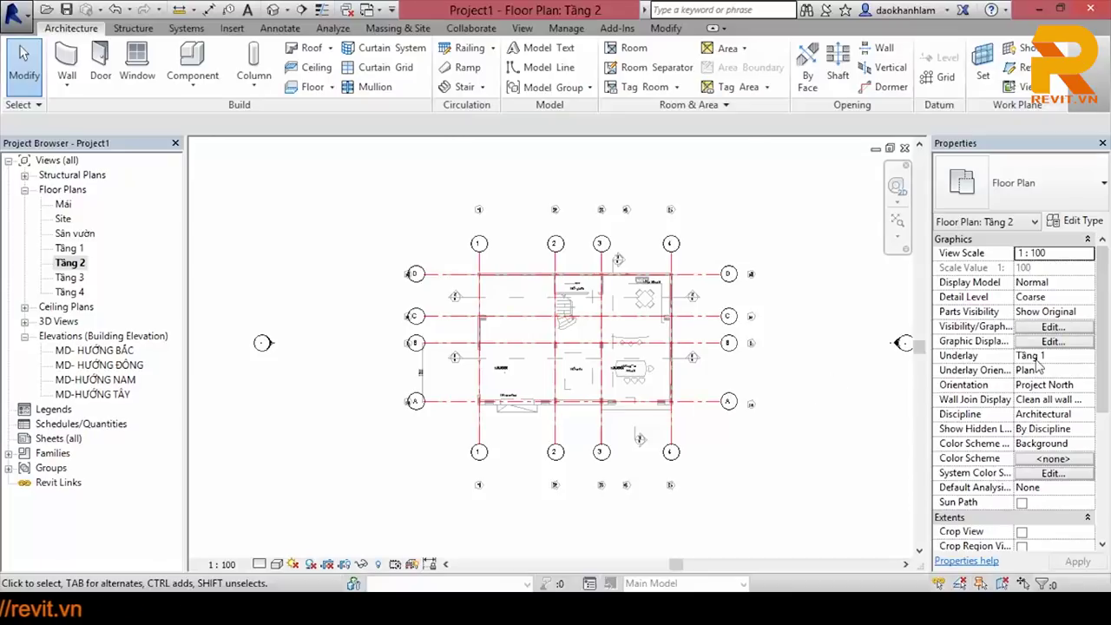
Step: Set the Tầng 2 plan's Underlay to None so only the grids show
{"action": "left_click", "coordinate": [1089, 357]}
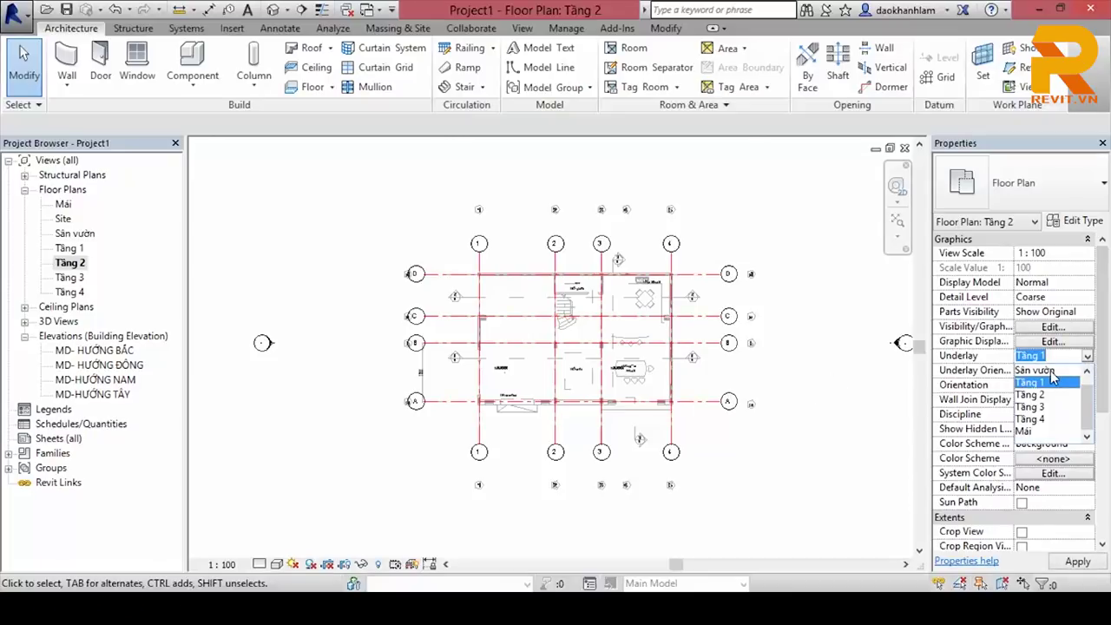
{"action": "left_click", "coordinate": [1083, 397]}
{"action": "left_click", "coordinate": [1088, 356]}
{"action": "left_click", "coordinate": [1028, 370]}
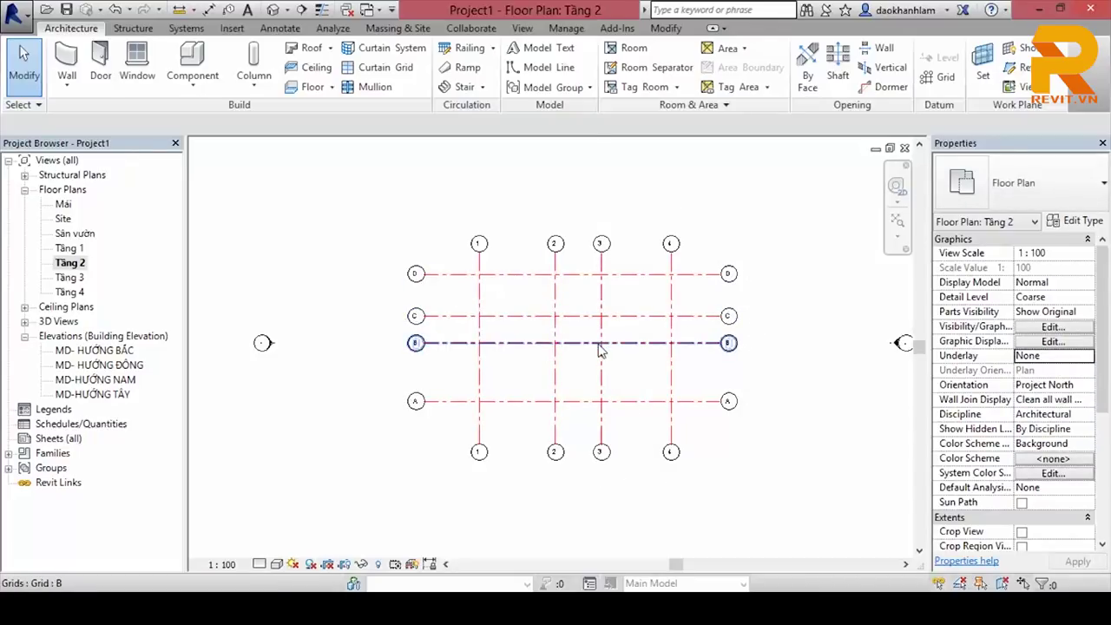
{"action": "left_click", "coordinate": [232, 31]}
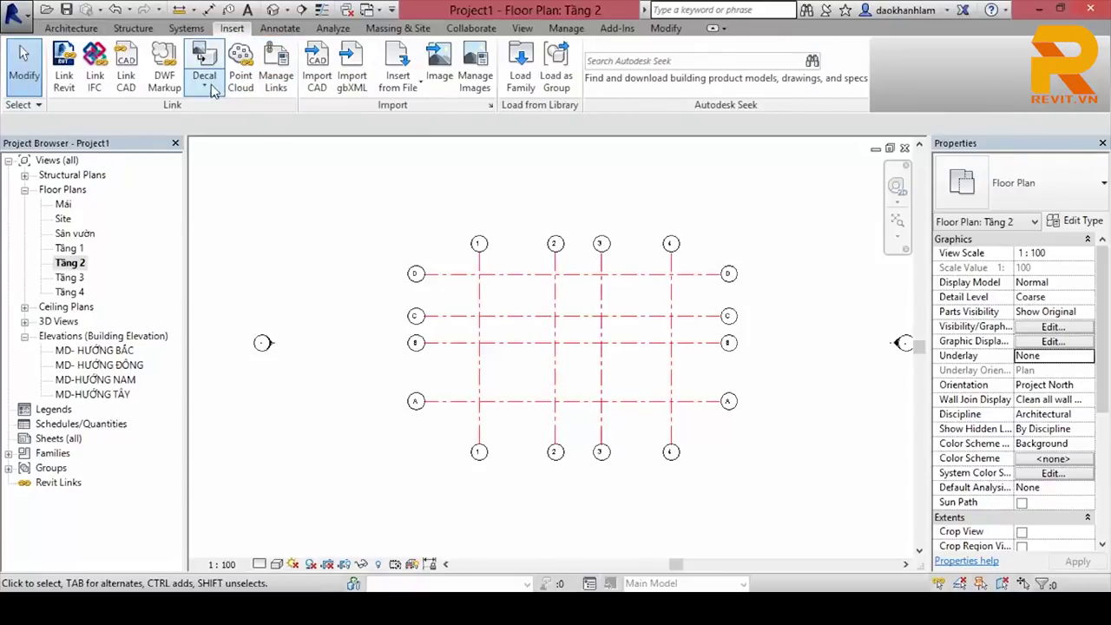
Step: In the Tầng 1 plan, pin the imported MBT1.dwg drawing so it cannot move
{"action": "double_click", "coordinate": [76, 250]}
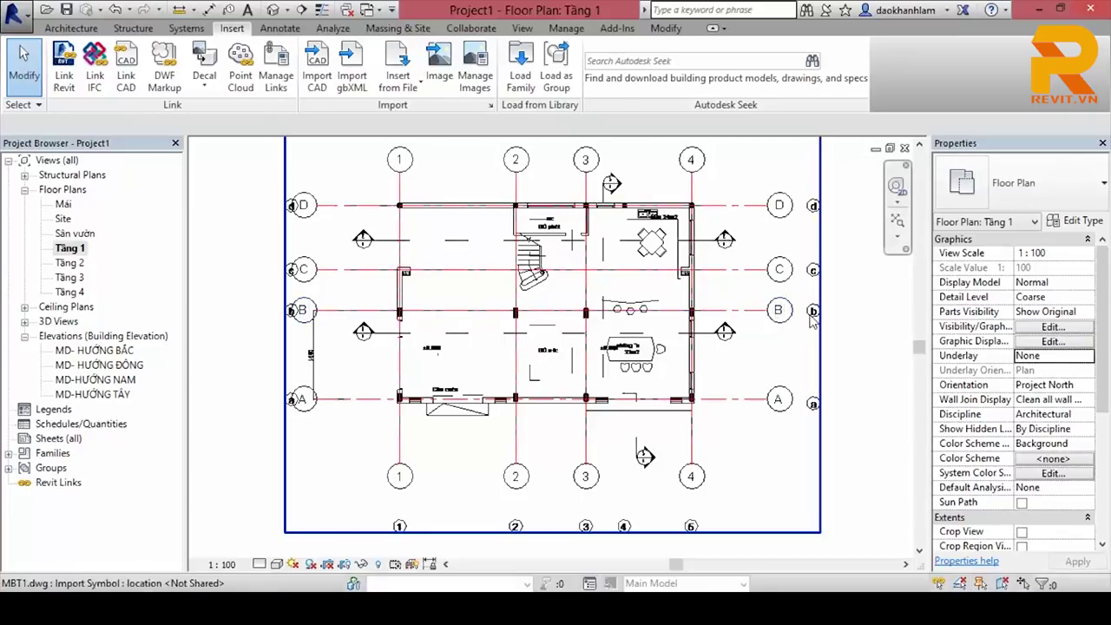
{"action": "left_click", "coordinate": [811, 321]}
{"action": "left_click_drag", "start_coordinate": [821, 317], "coordinate": [840, 322]}
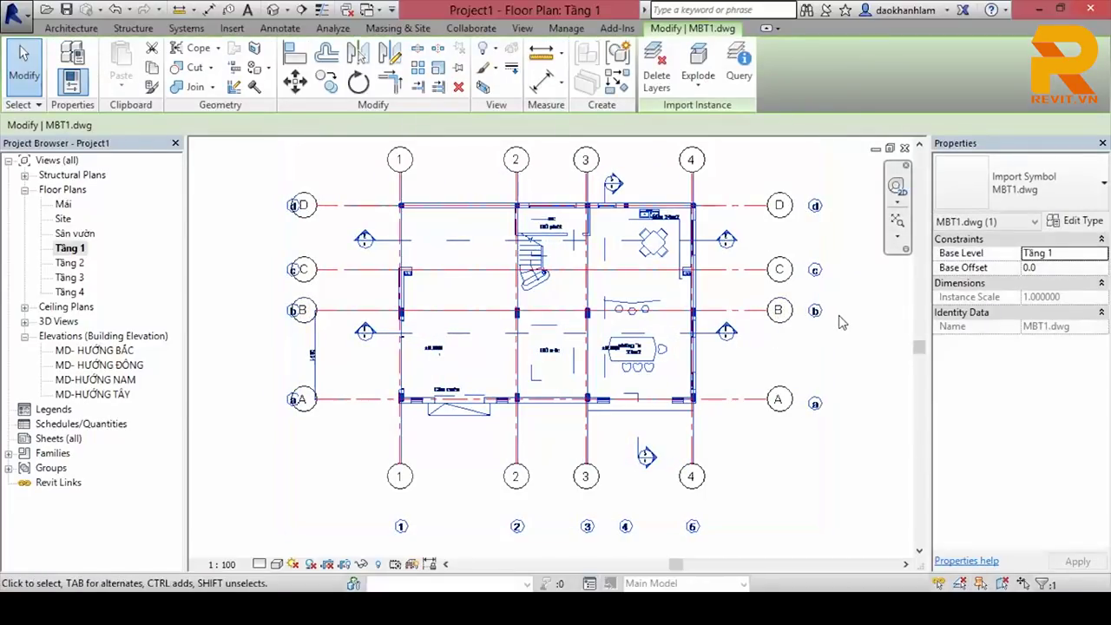
{"action": "left_click", "coordinate": [840, 322]}
{"action": "left_click", "coordinate": [819, 320]}
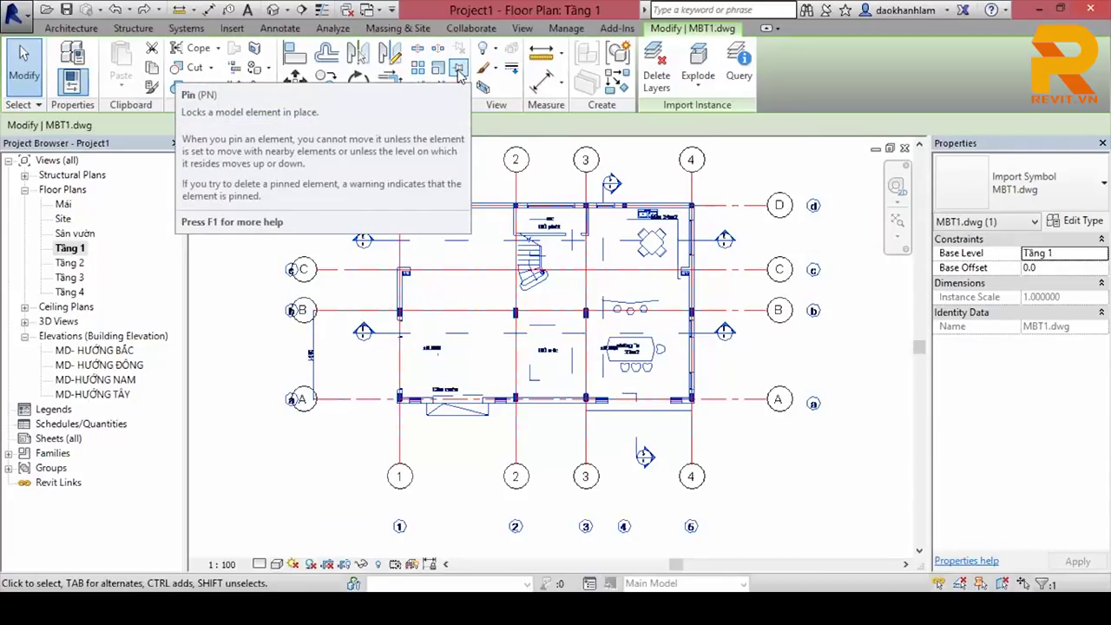
{"action": "left_click", "coordinate": [459, 75]}
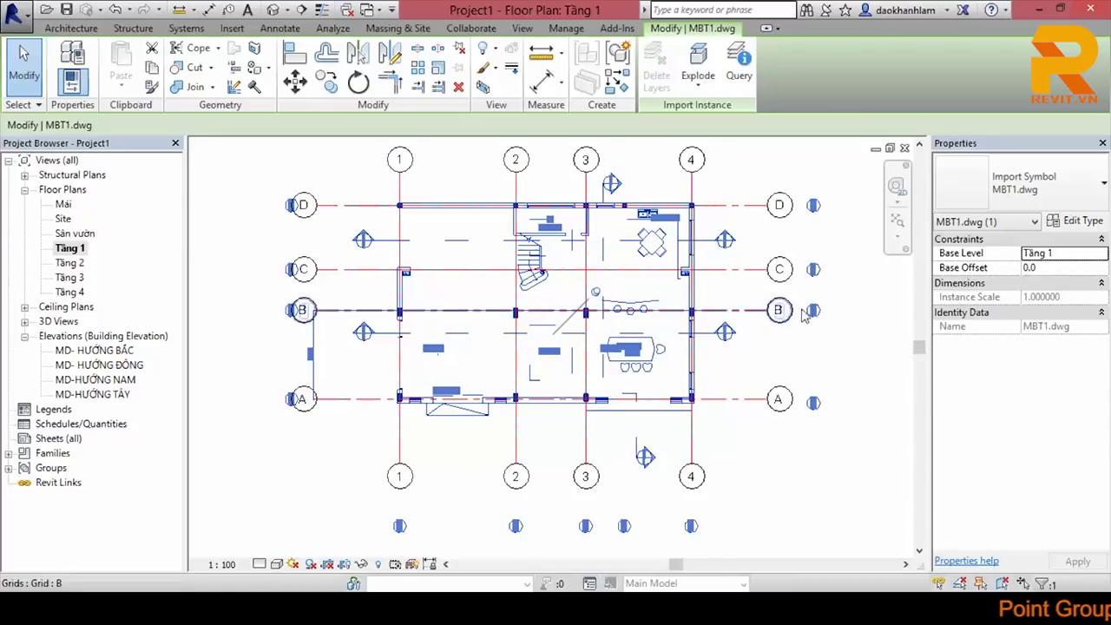
{"action": "key", "text": "Escape"}
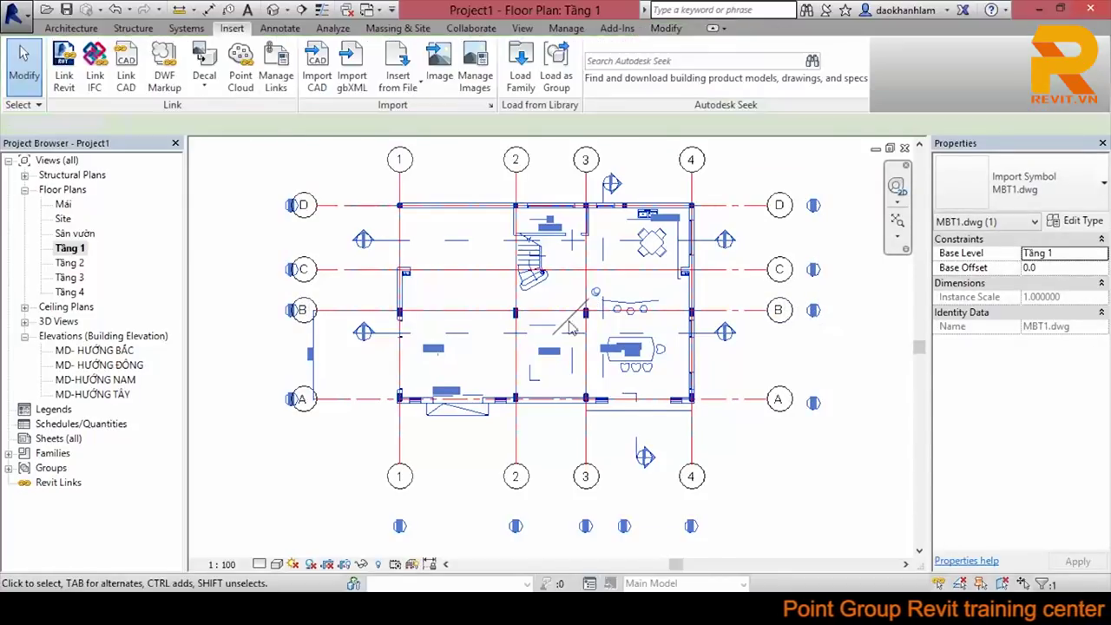
{"action": "double_click", "coordinate": [70, 262]}
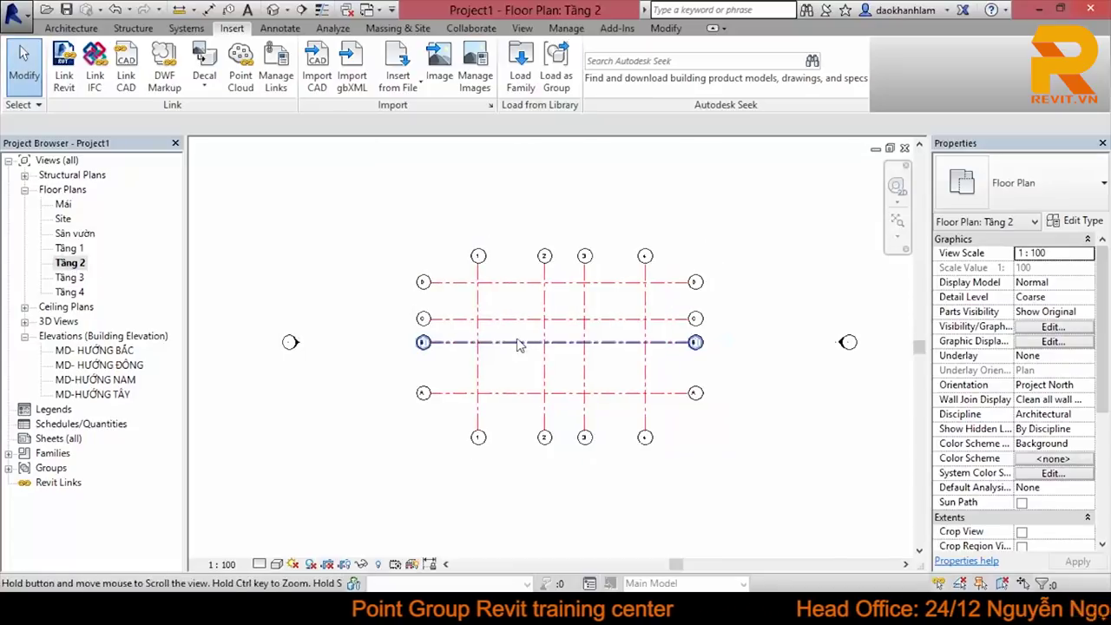
Step: Import MBT2.dwg into the Tầng 2 plan using Auto - Center to Center positioning
{"action": "left_click", "coordinate": [317, 69]}
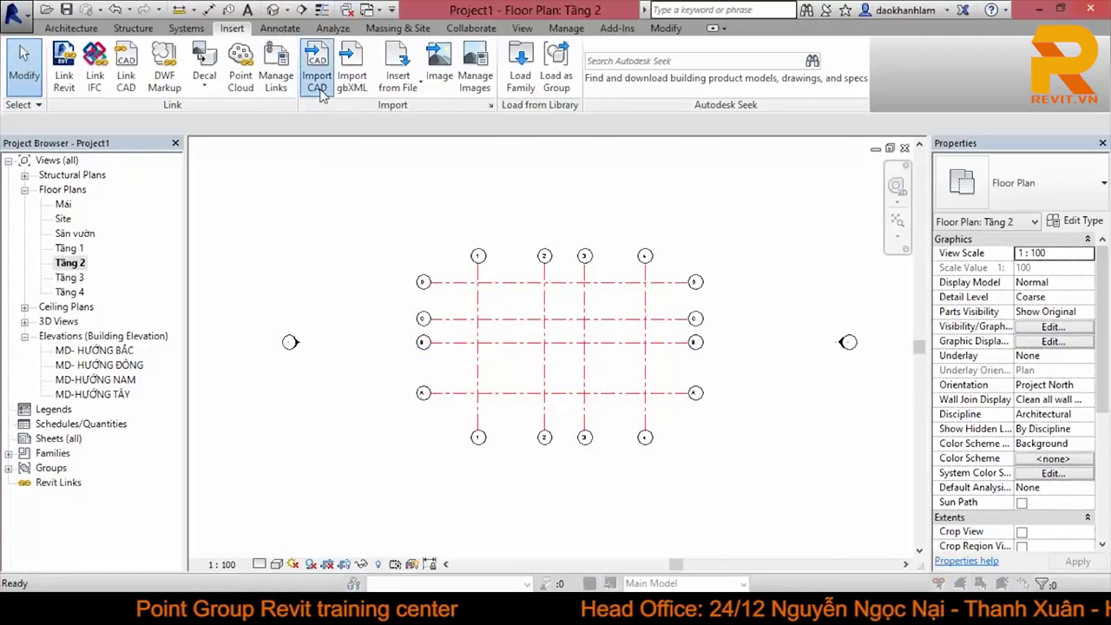
{"action": "left_click", "coordinate": [286, 145]}
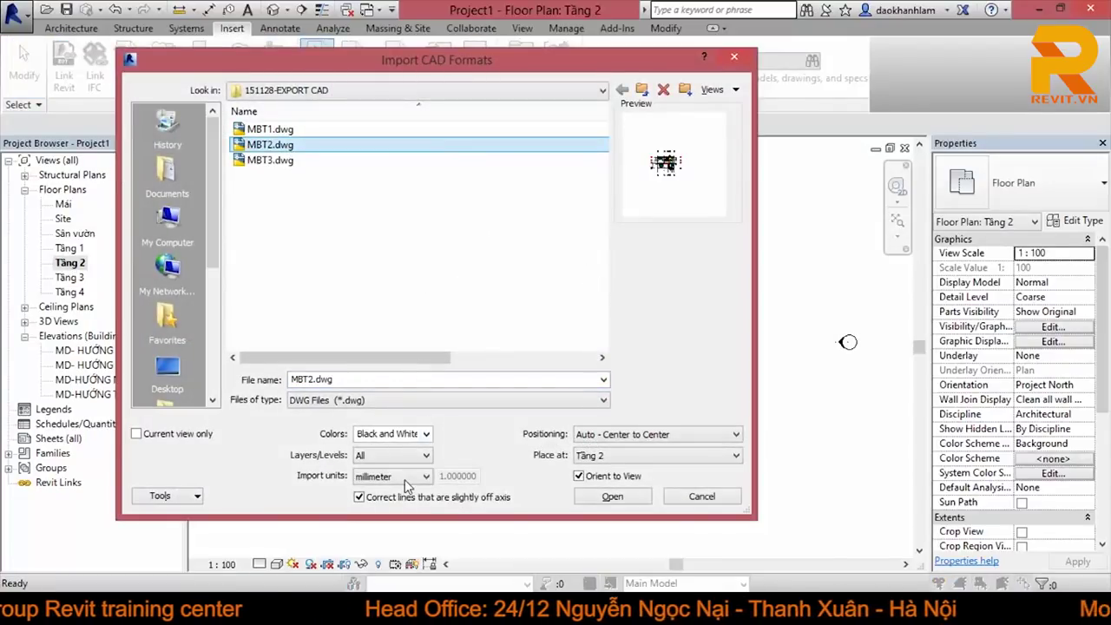
{"action": "left_click", "coordinate": [678, 438]}
{"action": "left_click", "coordinate": [679, 443]}
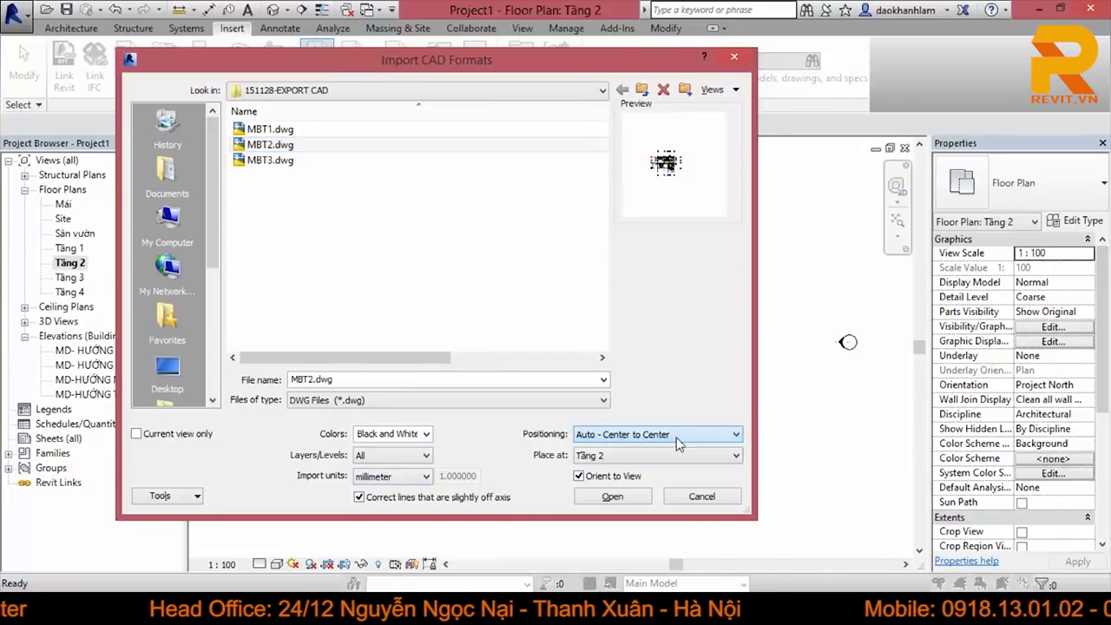
{"action": "left_click", "coordinate": [613, 496]}
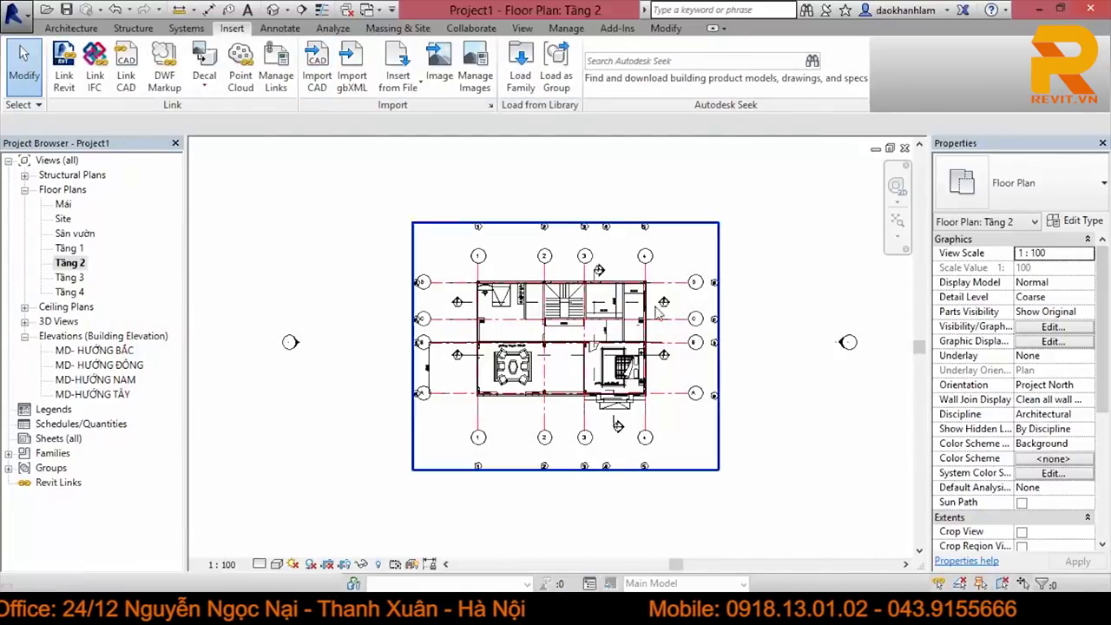
{"action": "scroll", "coordinate": [644, 274], "scroll_direction": "up", "scroll_amount": 2}
{"action": "scroll", "coordinate": [644, 275], "scroll_direction": "up", "scroll_amount": 3}
{"action": "scroll", "coordinate": [644, 274], "scroll_direction": "up", "scroll_amount": 2}
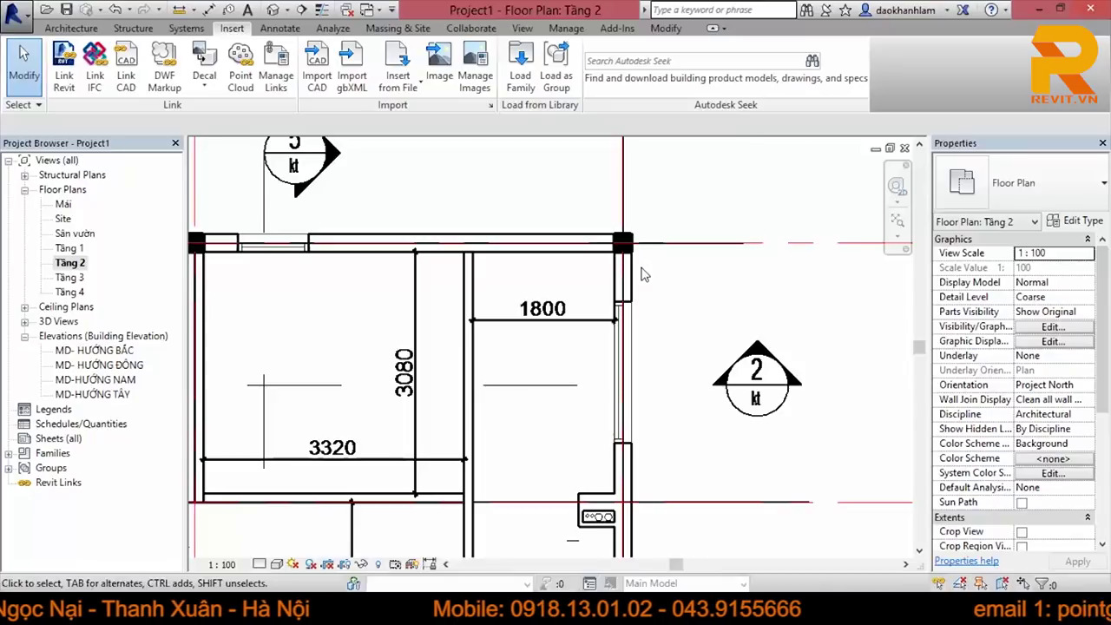
{"action": "scroll", "coordinate": [644, 274], "scroll_direction": "down", "scroll_amount": 2}
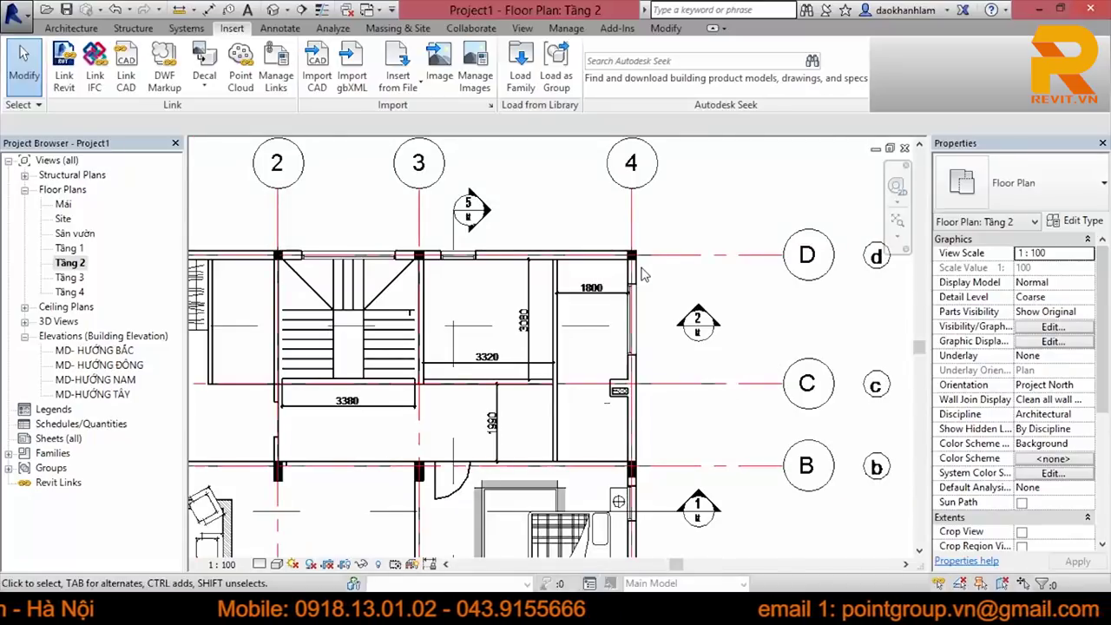
{"action": "scroll", "coordinate": [644, 274], "scroll_direction": "down", "scroll_amount": 2}
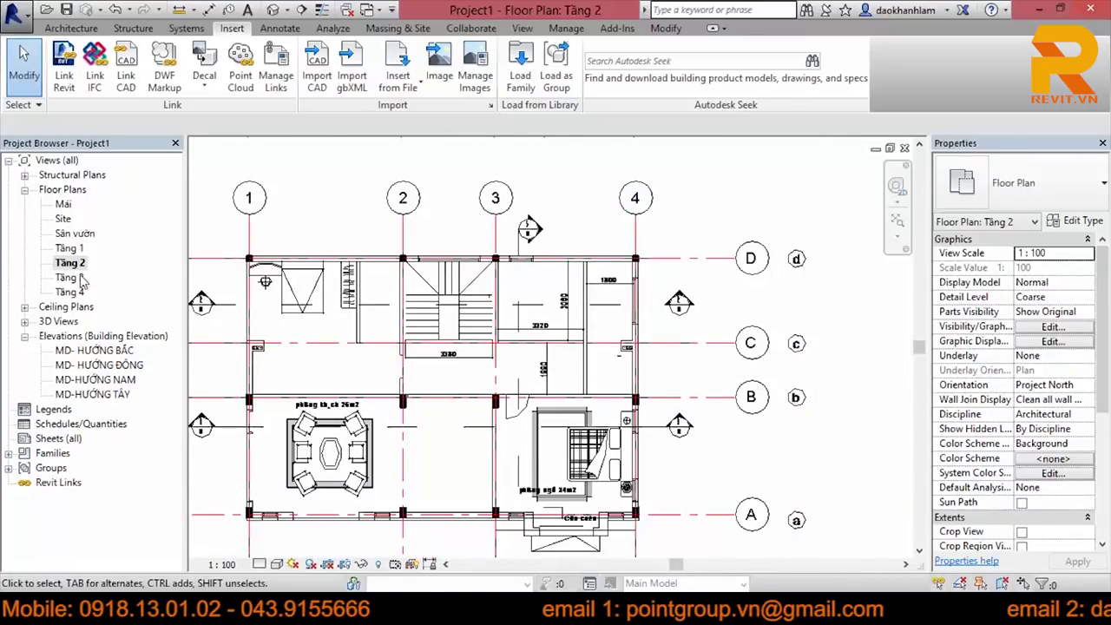
{"action": "double_click", "coordinate": [74, 278]}
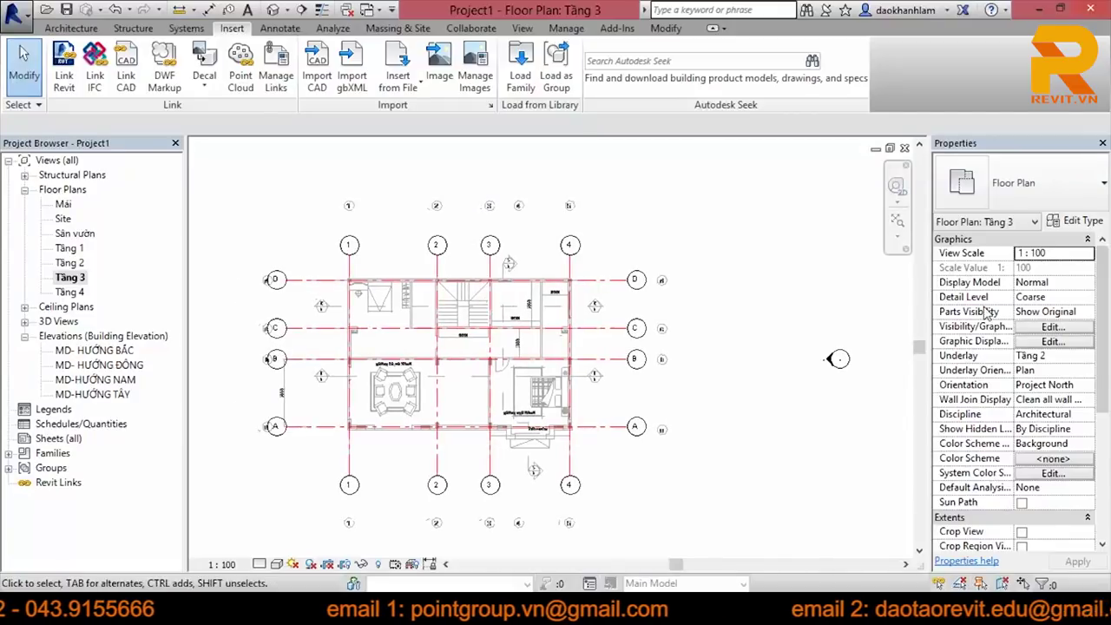
Step: After previewing Tầng 1 and Tầng 2 as underlays, set the Tầng 3 underlay to None
{"action": "left_click", "coordinate": [1090, 360]}
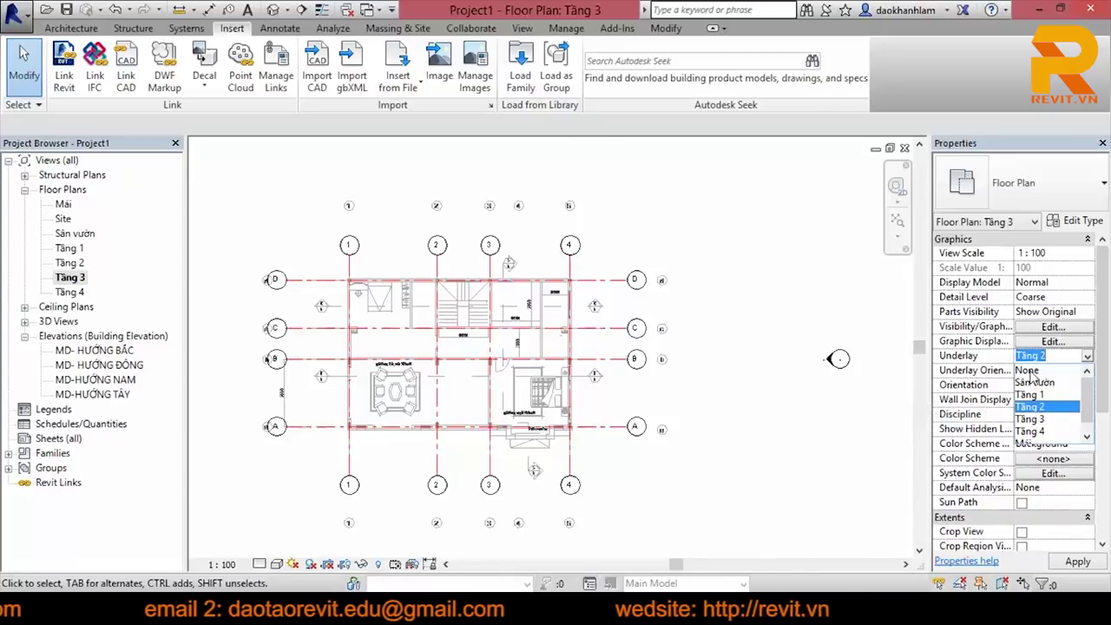
{"action": "left_click", "coordinate": [1027, 370]}
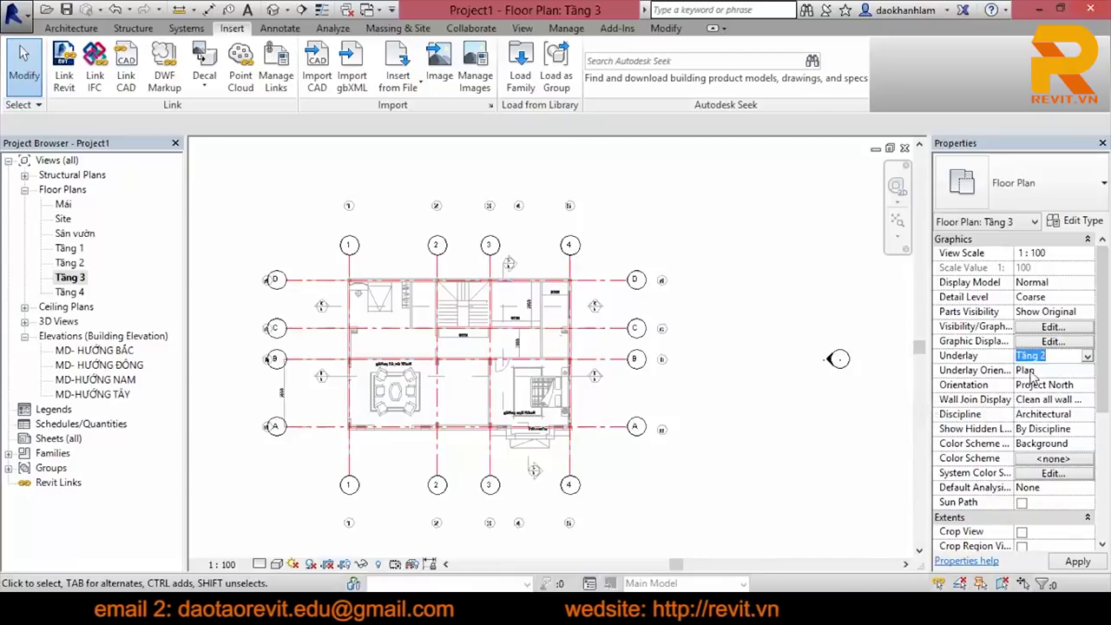
{"action": "left_click", "coordinate": [1087, 355]}
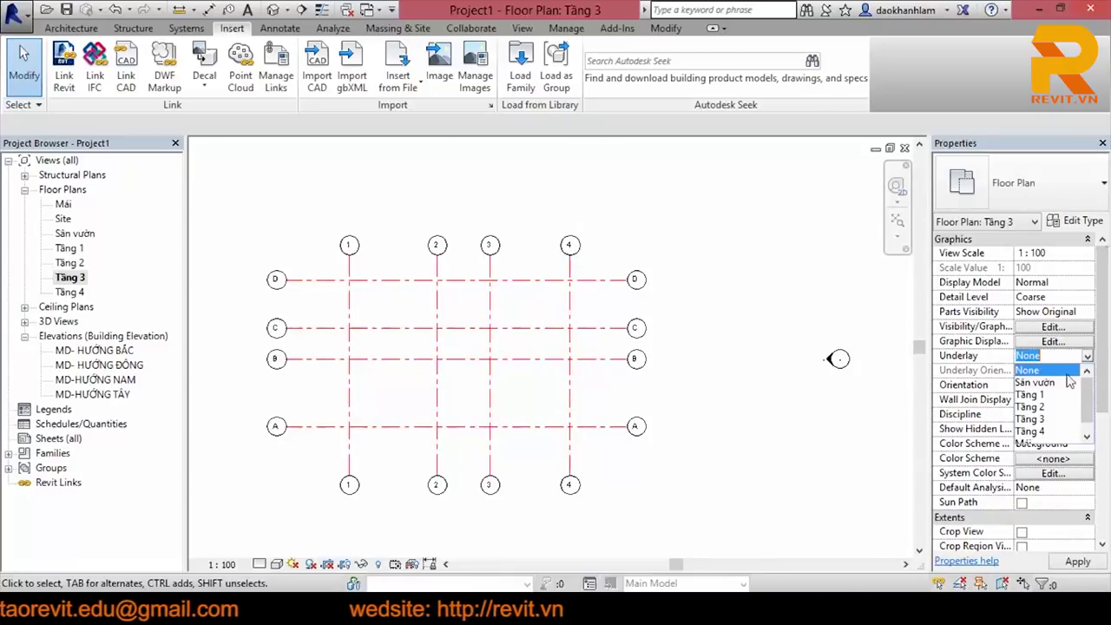
{"action": "left_click", "coordinate": [1028, 395]}
{"action": "scroll", "coordinate": [564, 373], "scroll_direction": "up", "scroll_amount": 2}
{"action": "mouse_move", "coordinate": [495, 324]}
{"action": "middle_mouse_down"}
{"action": "mouse_move", "coordinate": [534, 337]}
{"action": "mouse_move", "coordinate": [675, 334]}
{"action": "middle_mouse_up"}
{"action": "left_click", "coordinate": [1086, 356]}
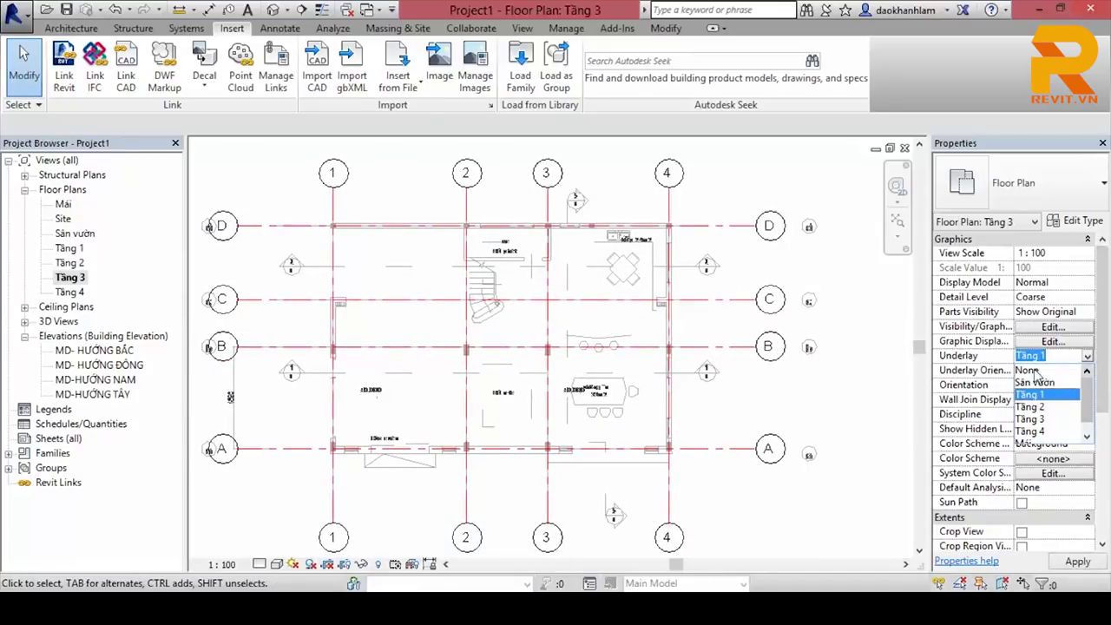
{"action": "left_click", "coordinate": [1028, 370]}
{"action": "left_click", "coordinate": [1089, 353]}
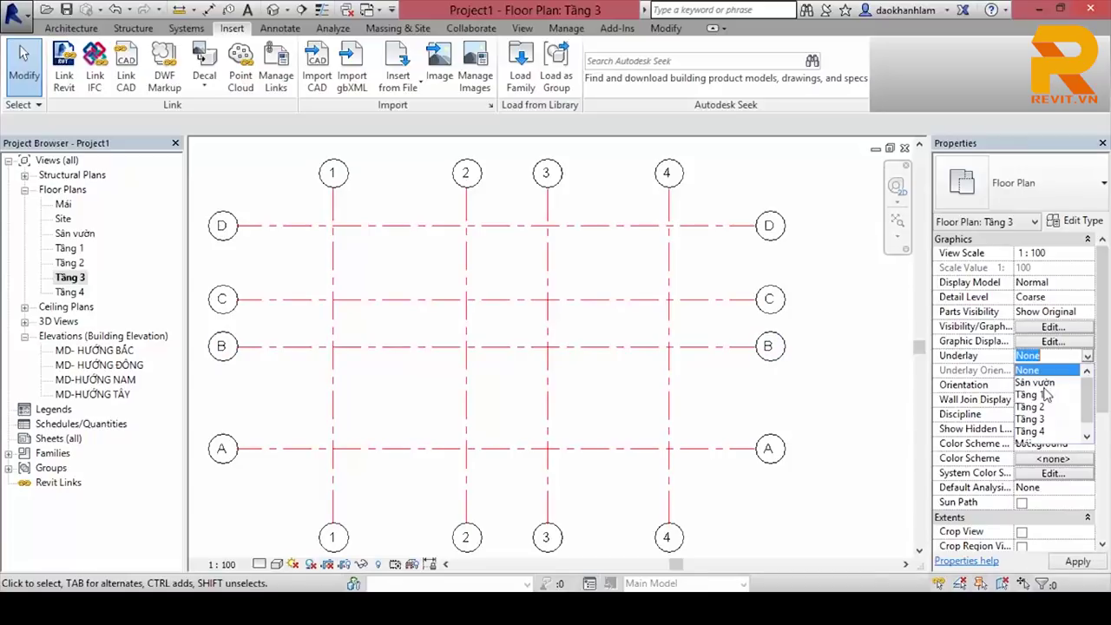
{"action": "left_click", "coordinate": [1040, 407]}
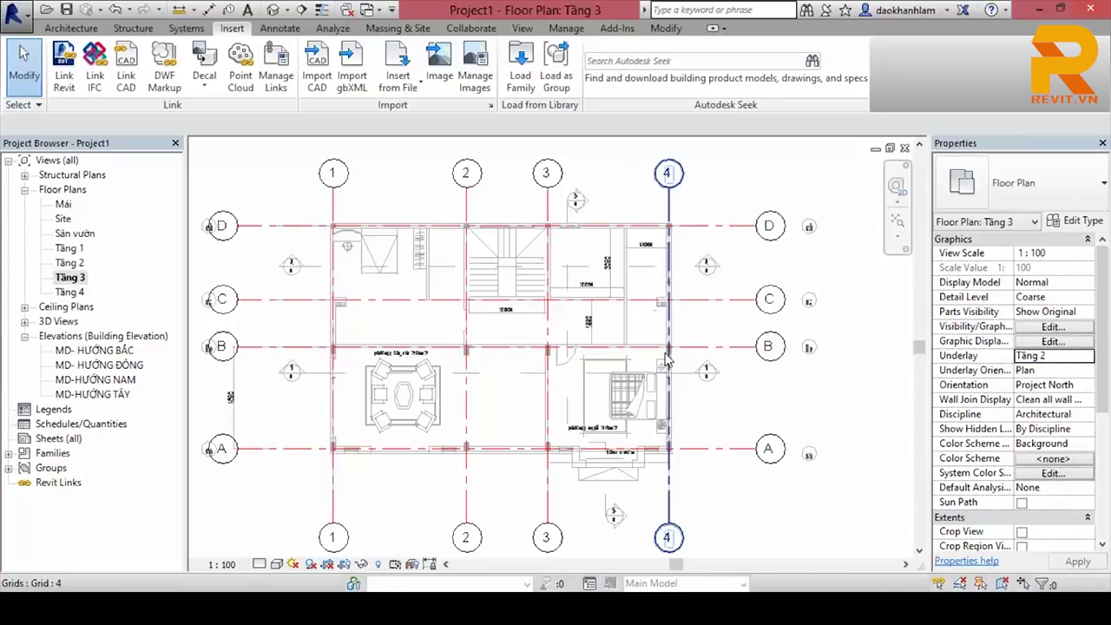
{"action": "left_click", "coordinate": [1090, 357]}
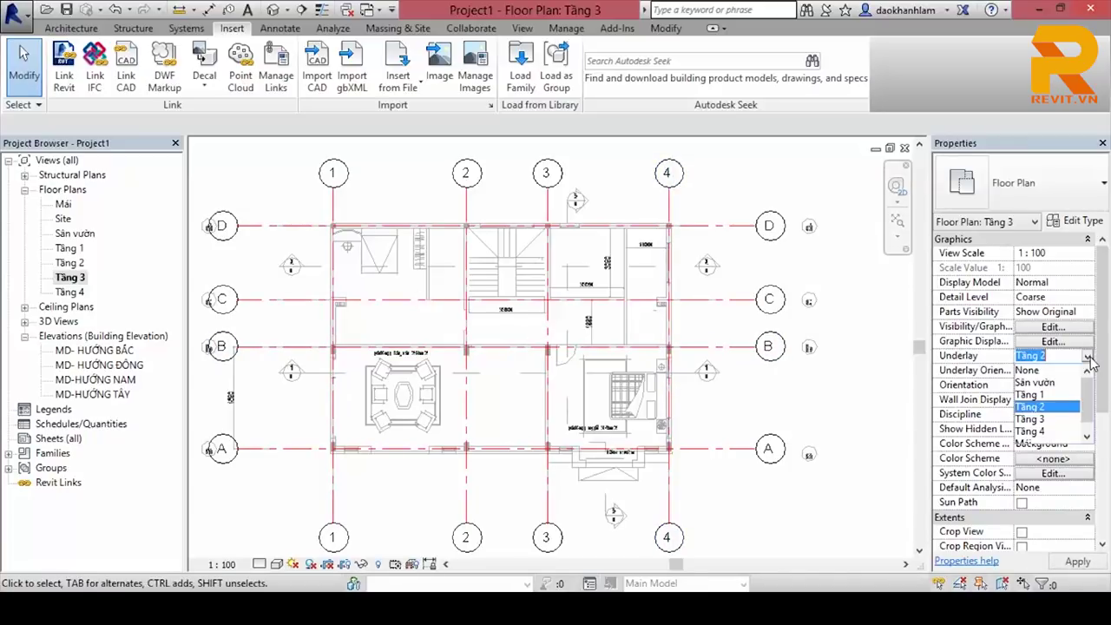
{"action": "left_click", "coordinate": [1027, 371]}
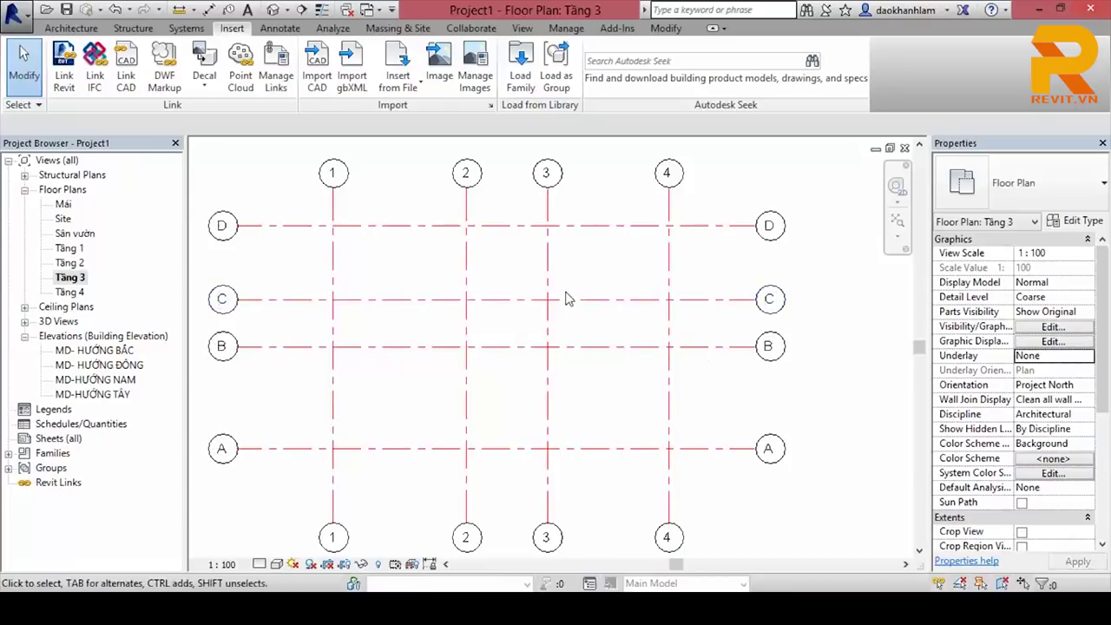
{"action": "scroll", "coordinate": [564, 291], "scroll_direction": "down", "scroll_amount": 2}
Step: Import MBT3.dwg into Tầng 3 and check the stacked drawings in the 3D view
{"action": "left_click", "coordinate": [312, 83]}
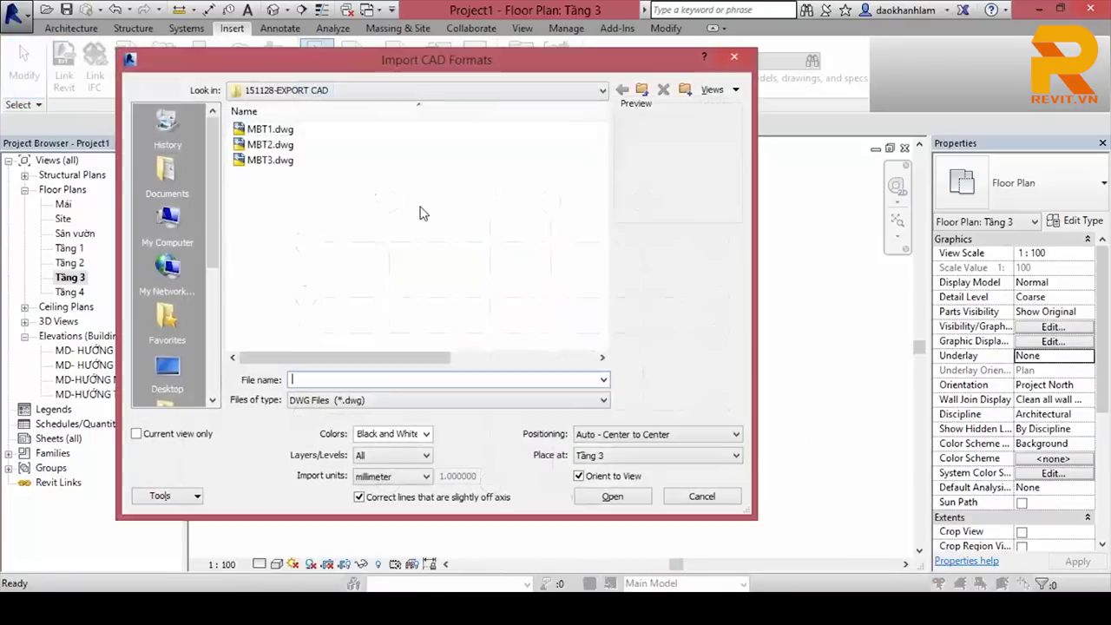
{"action": "left_click", "coordinate": [271, 160]}
{"action": "left_click", "coordinate": [597, 494]}
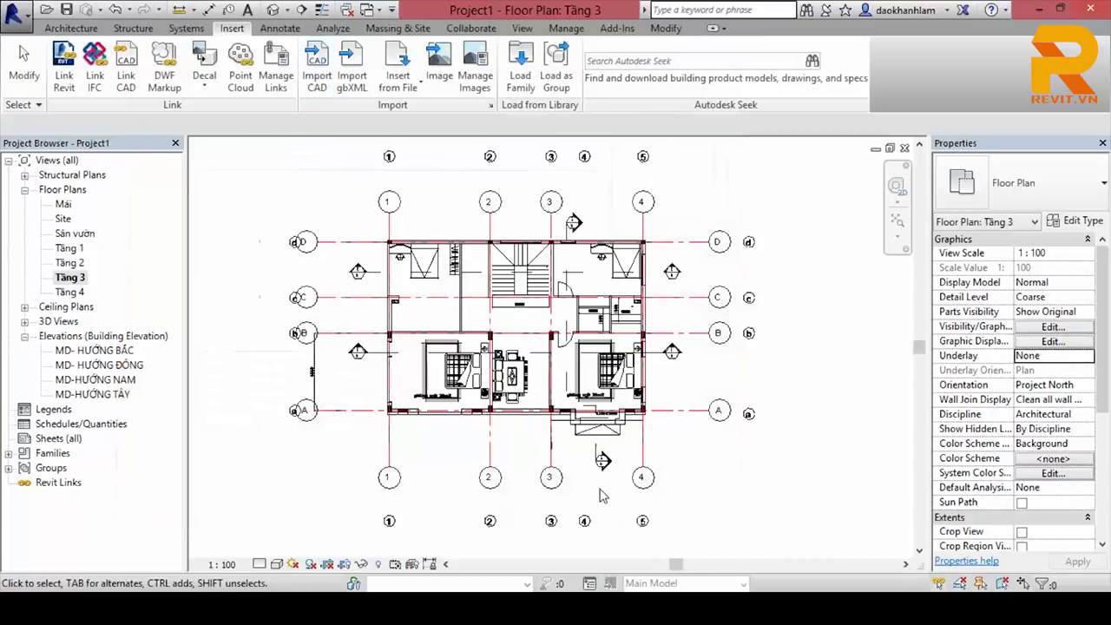
{"action": "left_click", "coordinate": [273, 10]}
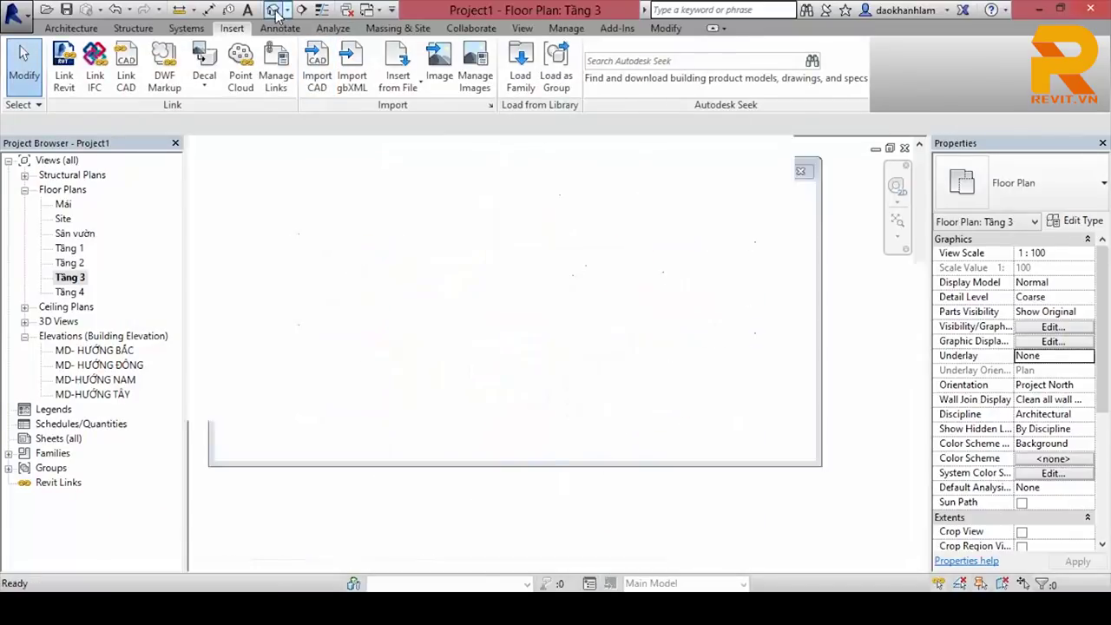
{"action": "mouse_move", "coordinate": [539, 321]}
{"action": "middle_mouse_down", "text": "shift"}
{"action": "mouse_move", "coordinate": [435, 324]}
{"action": "mouse_move", "coordinate": [583, 332]}
{"action": "mouse_move", "coordinate": [538, 347]}
{"action": "middle_mouse_up", "text": "shift"}
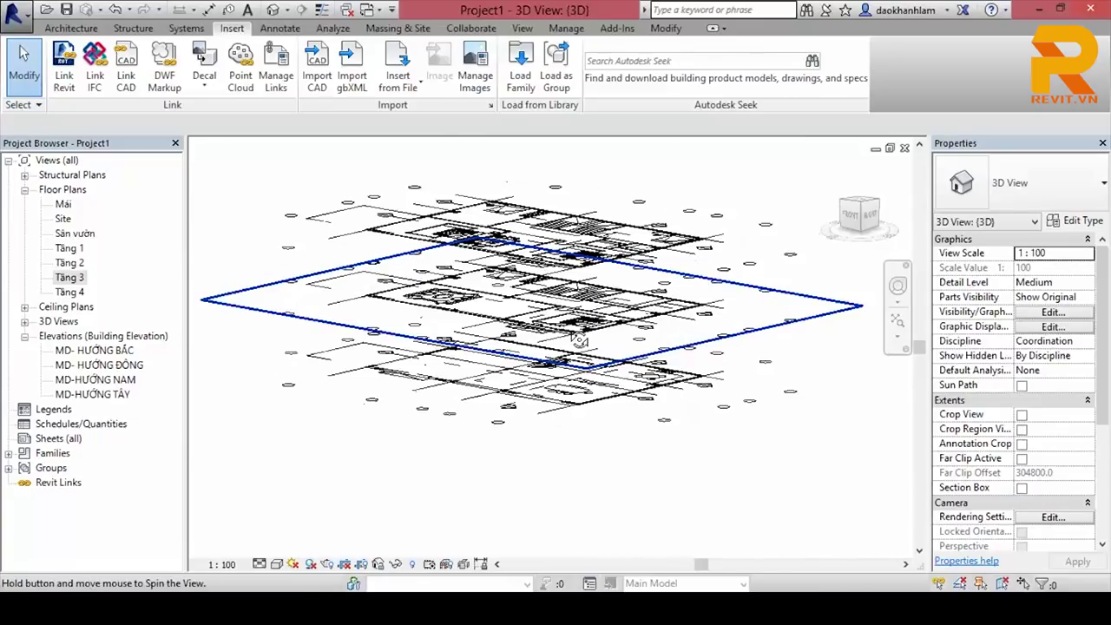
Step: Open the Tầng 1 floor plan and zoom to view its imported drawing
{"action": "double_click", "coordinate": [69, 248]}
{"action": "scroll", "coordinate": [548, 256], "scroll_direction": "up", "scroll_amount": 2}
{"action": "scroll", "coordinate": [548, 257], "scroll_direction": "up", "scroll_amount": 3}
{"action": "scroll", "coordinate": [549, 256], "scroll_direction": "down", "scroll_amount": 3}
{"action": "scroll", "coordinate": [590, 278], "scroll_direction": "down", "scroll_amount": 2}
{"action": "scroll", "coordinate": [625, 295], "scroll_direction": "down", "scroll_amount": 2}
{"action": "scroll", "coordinate": [639, 306], "scroll_direction": "up", "scroll_amount": 1}
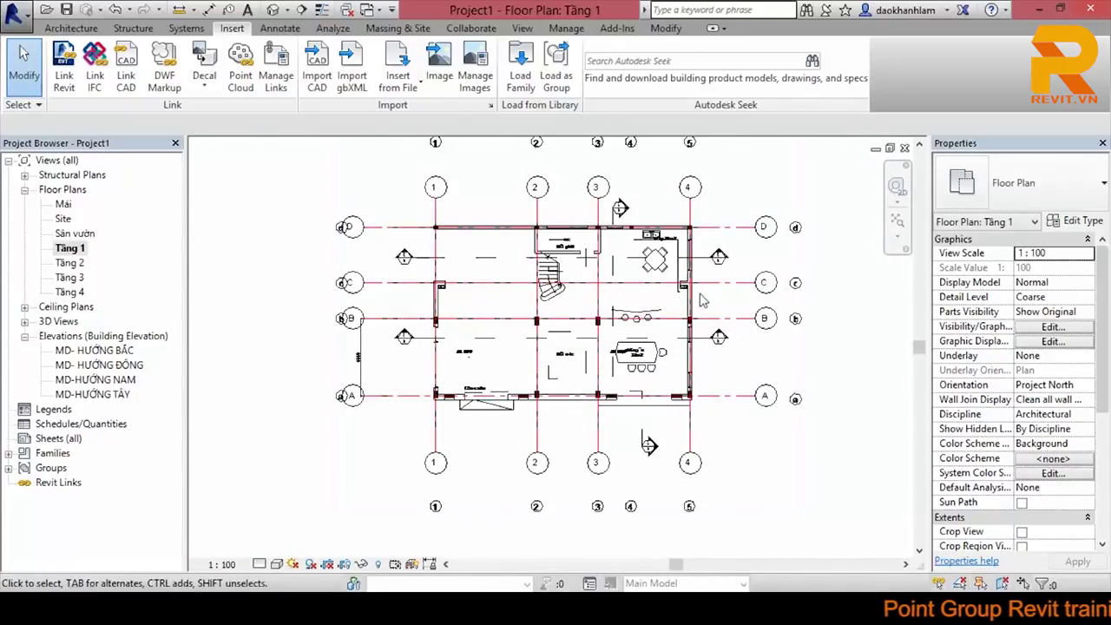
Step: Measure the trial column with aligned dimensions (DI): 500 depth and 220 width
{"action": "scroll", "coordinate": [686, 325], "scroll_direction": "up", "scroll_amount": 2}
{"action": "scroll", "coordinate": [730, 344], "scroll_direction": "up", "scroll_amount": 2}
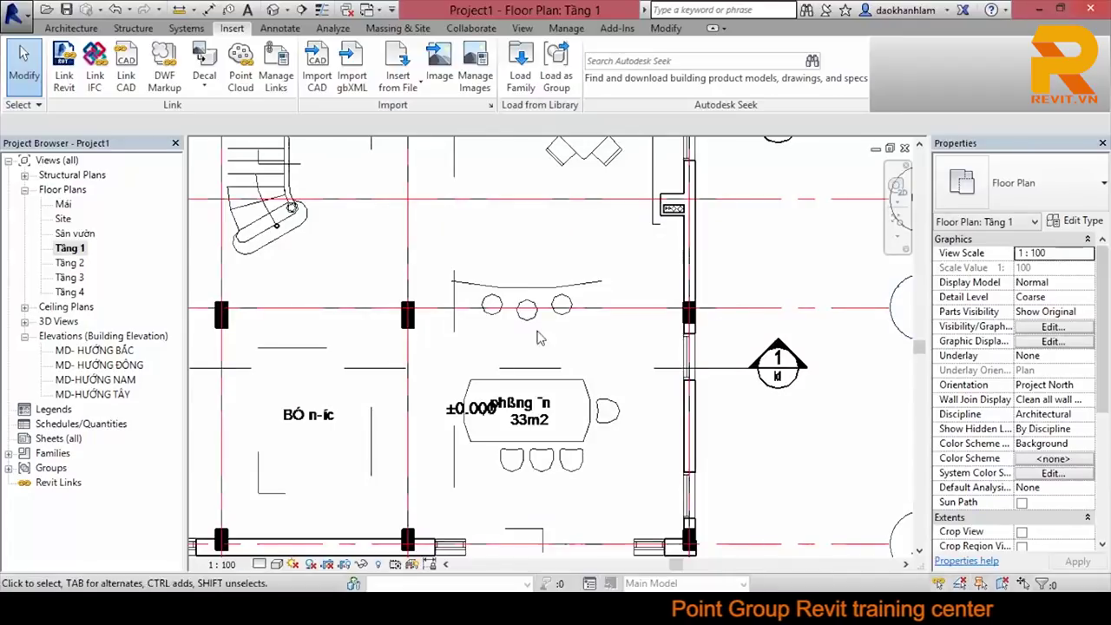
{"action": "middle_click_drag", "start_coordinate": [227, 319], "coordinate": [444, 308]}
{"action": "scroll", "coordinate": [443, 308], "scroll_direction": "up", "scroll_amount": 1}
{"action": "scroll", "coordinate": [446, 313], "scroll_direction": "up", "scroll_amount": 1}
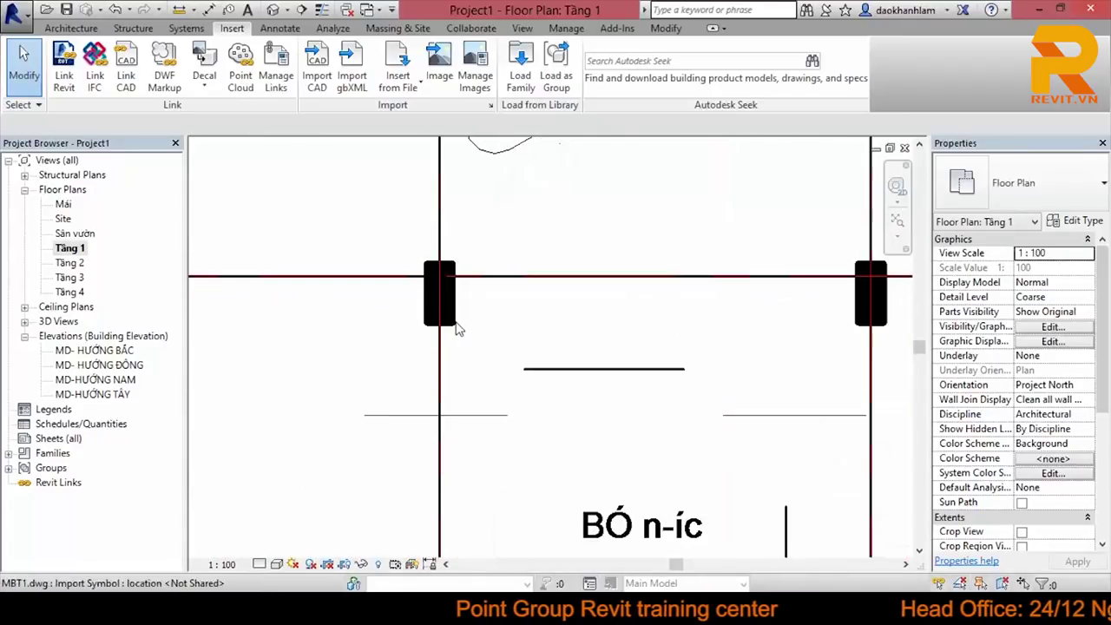
{"action": "scroll", "coordinate": [460, 347], "scroll_direction": "up", "scroll_amount": 1}
{"action": "key", "text": "d"}
{"action": "key", "text": "i"}
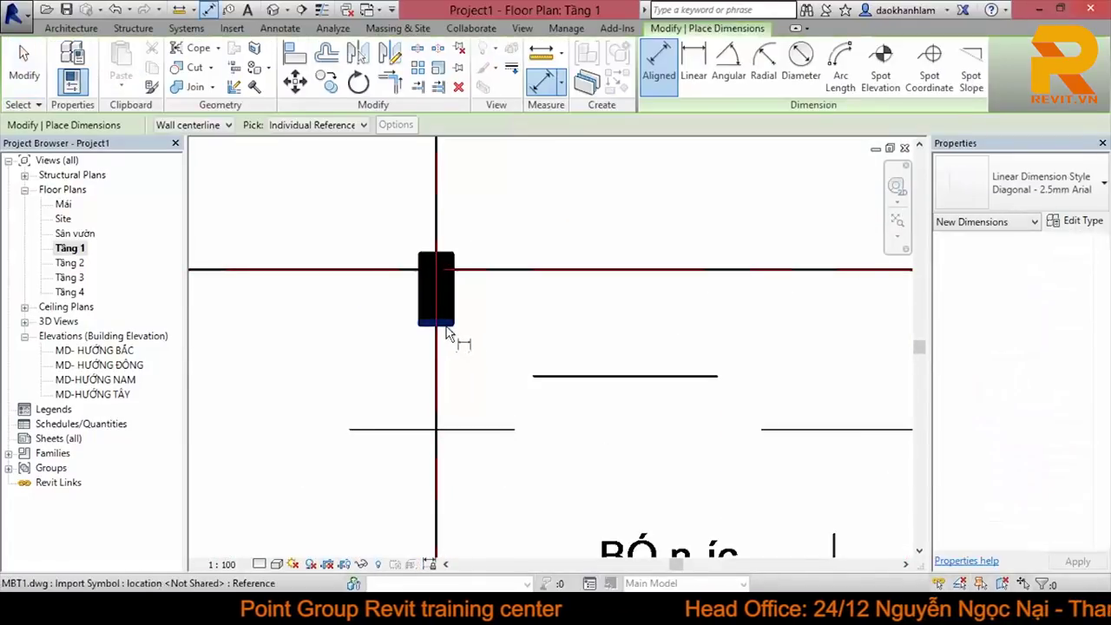
{"action": "left_click", "coordinate": [454, 325]}
{"action": "left_click", "coordinate": [454, 253]}
{"action": "left_click", "coordinate": [597, 306]}
{"action": "left_click", "coordinate": [454, 308]}
{"action": "left_click", "coordinate": [418, 310]}
Step: Add a separate 4580 aligned dimension between two grid lines
{"action": "scroll", "coordinate": [425, 373], "scroll_direction": "down", "scroll_amount": 2}
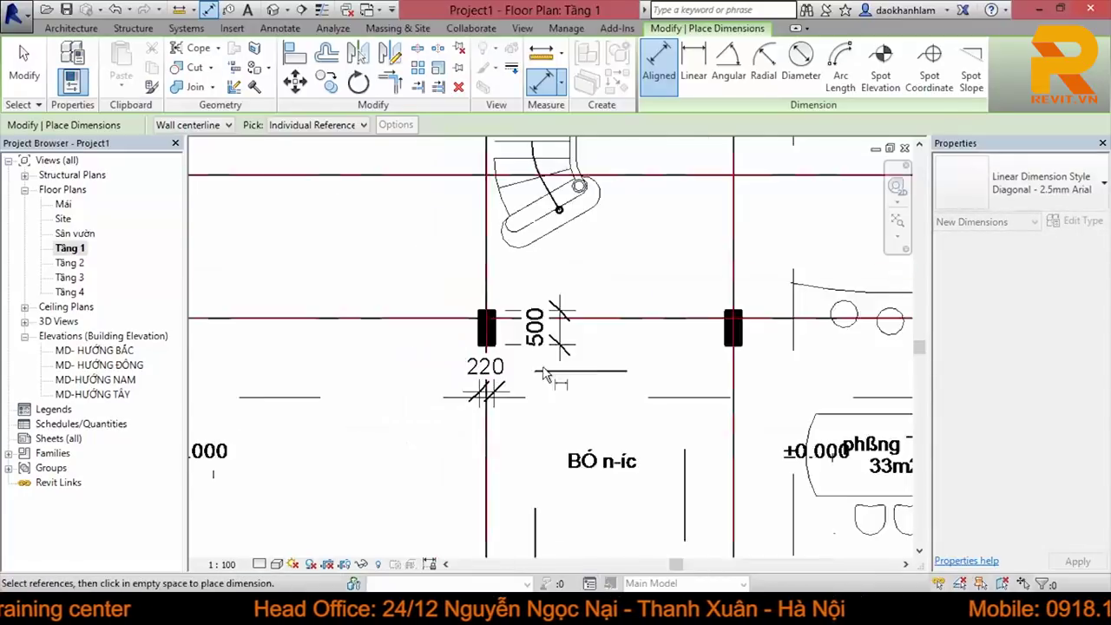
{"action": "scroll", "coordinate": [451, 360], "scroll_direction": "down", "scroll_amount": 2}
{"action": "scroll", "coordinate": [465, 355], "scroll_direction": "up", "scroll_amount": 1}
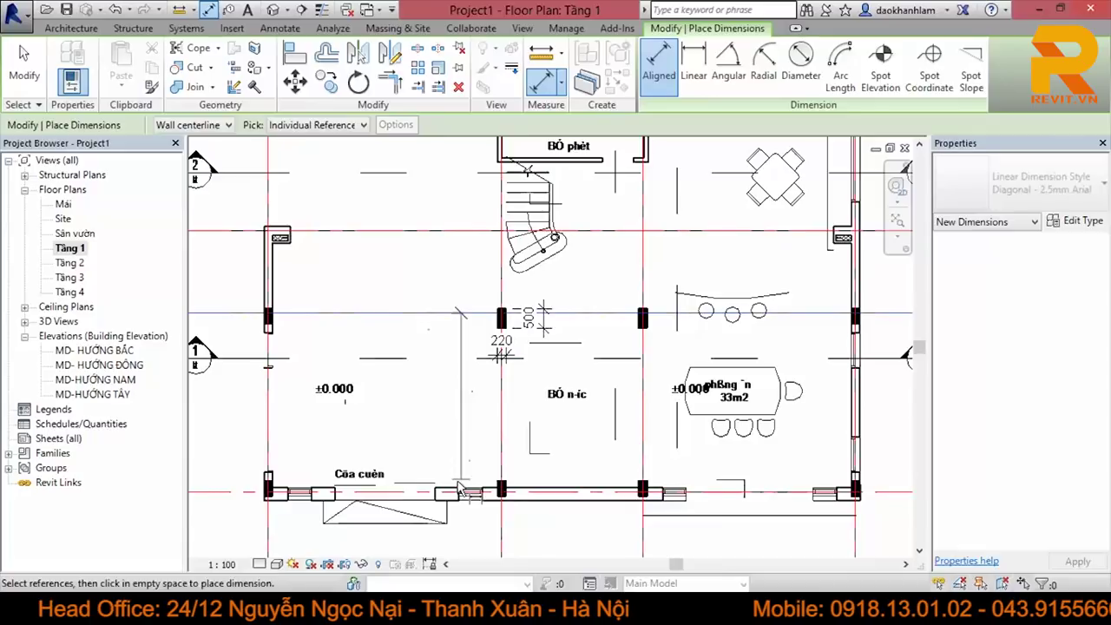
{"action": "left_click", "coordinate": [386, 312]}
{"action": "left_click", "coordinate": [387, 492]}
{"action": "left_click", "coordinate": [424, 436]}
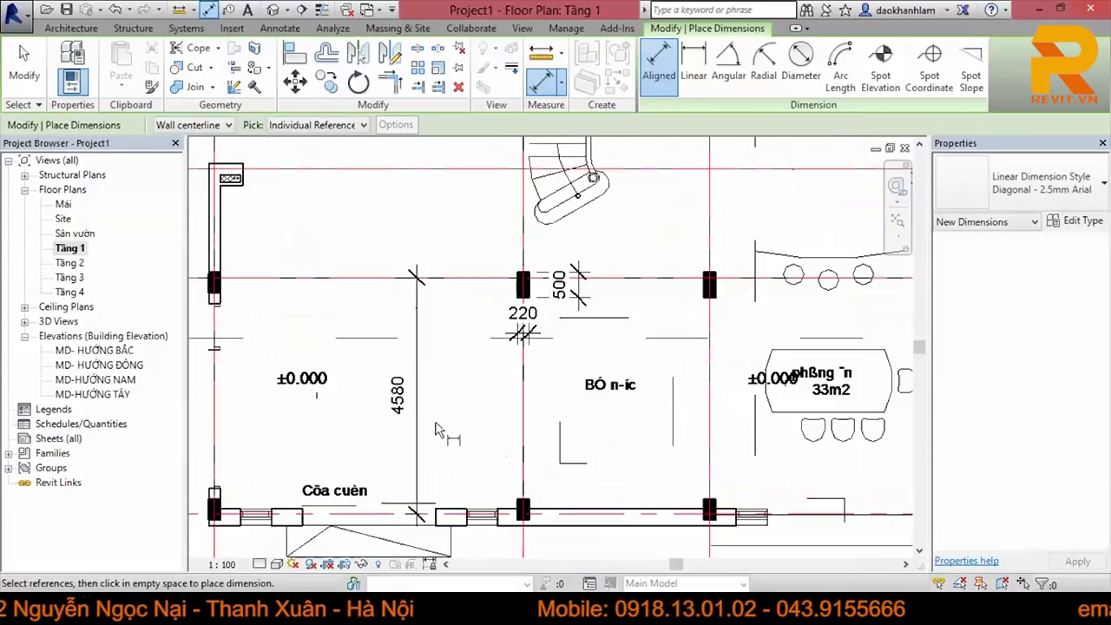
{"action": "key", "text": "Escape"}
{"action": "left_click", "coordinate": [421, 408]}
{"action": "scroll", "coordinate": [504, 446], "scroll_direction": "down", "scroll_amount": 1}
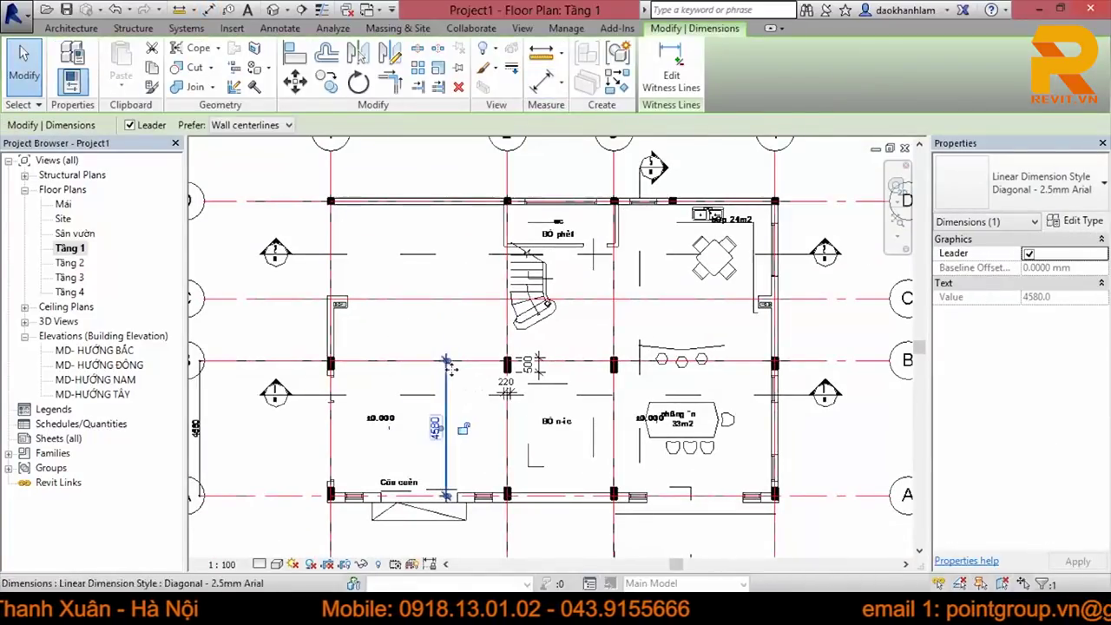
{"action": "scroll", "coordinate": [432, 357], "scroll_direction": "up", "scroll_amount": 1}
{"action": "key", "text": "Escape"}
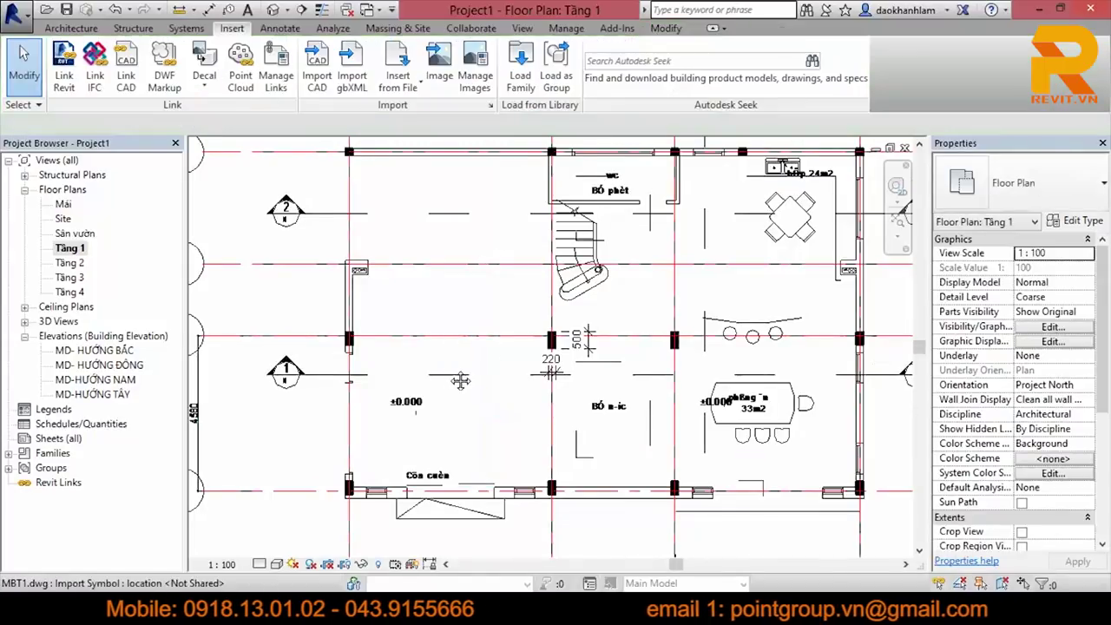
Step: Dimension grids A–D in one string reading 3300, 2100 and 4580
{"action": "middle_click_drag", "start_coordinate": [285, 398], "coordinate": [379, 397]}
{"action": "left_click", "coordinate": [372, 489]}
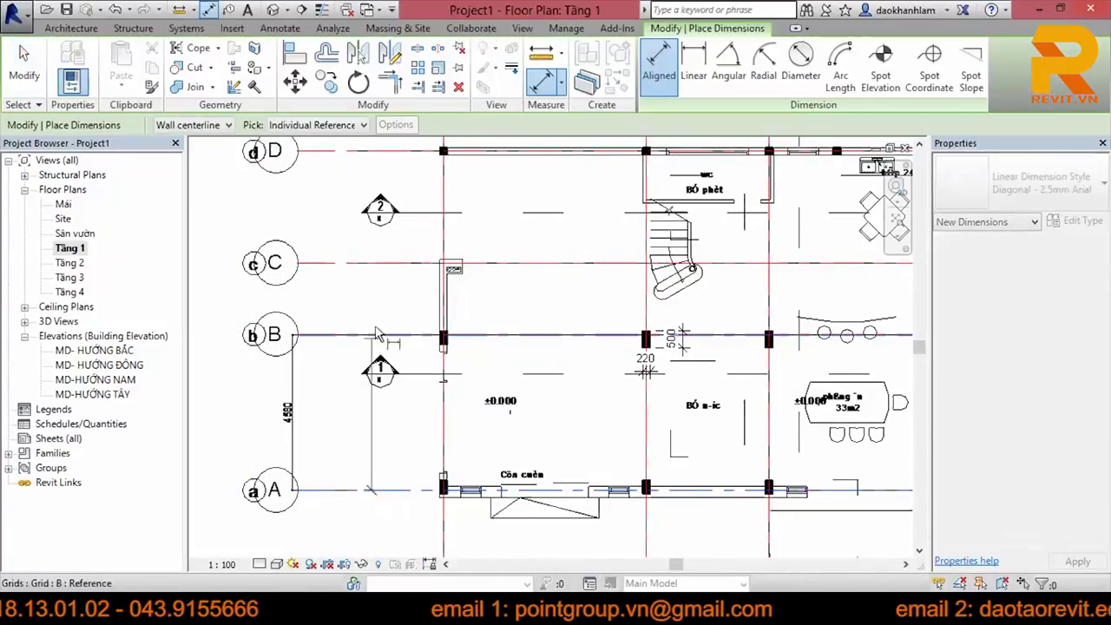
{"action": "left_click", "coordinate": [385, 337]}
{"action": "left_click", "coordinate": [382, 263]}
{"action": "left_click", "coordinate": [381, 152]}
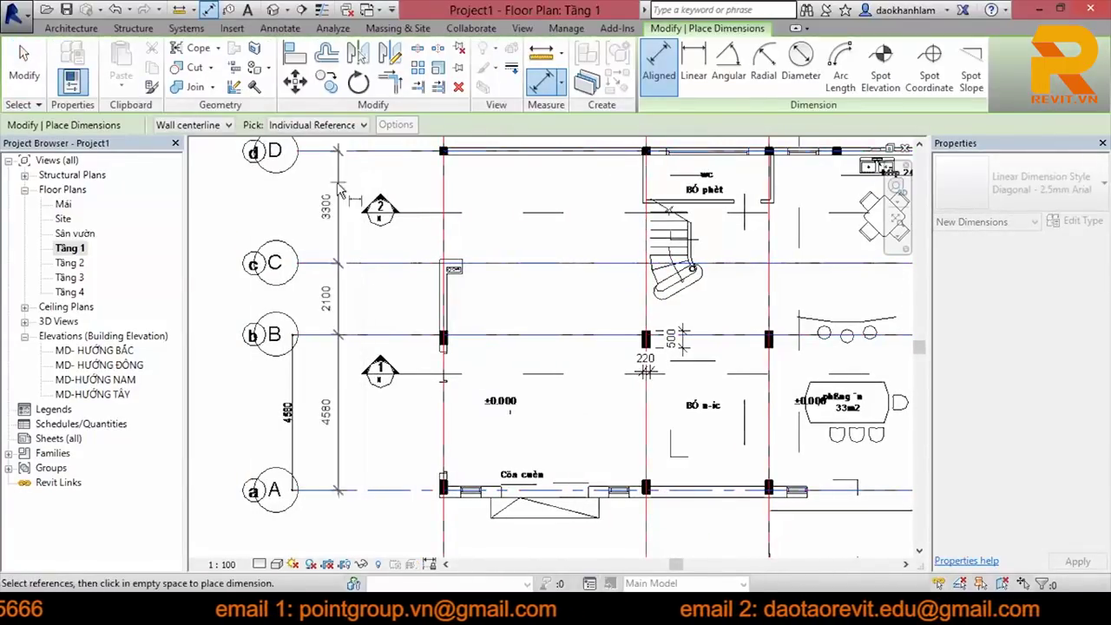
{"action": "left_click", "coordinate": [325, 286]}
{"action": "key", "text": "Escape"}
{"action": "key", "text": "Escape"}
Step: Delete the trial column dimension
{"action": "scroll", "coordinate": [548, 388], "scroll_direction": "up", "scroll_amount": 2}
{"action": "scroll", "coordinate": [549, 388], "scroll_direction": "up", "scroll_amount": 1}
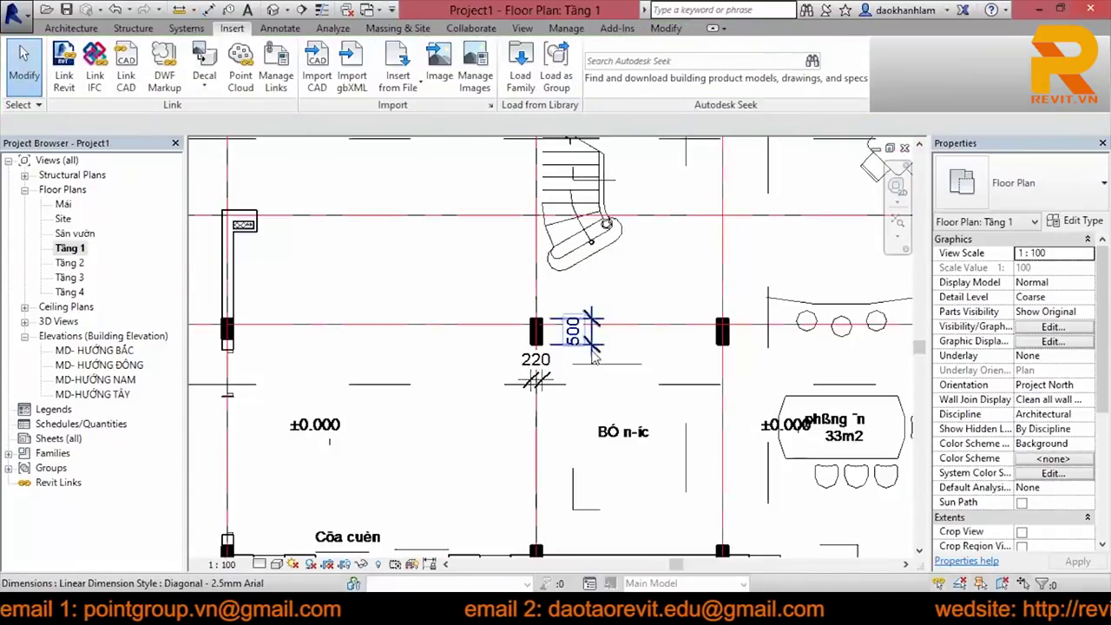
{"action": "left_click", "coordinate": [538, 382]}
{"action": "key", "text": "Delete"}
Step: Inspect grid B, another grid line and the imported MBT1 drawing by selecting each
{"action": "scroll", "coordinate": [555, 356], "scroll_direction": "up", "scroll_amount": 1}
{"action": "scroll", "coordinate": [547, 345], "scroll_direction": "up", "scroll_amount": 1}
{"action": "scroll", "coordinate": [547, 347], "scroll_direction": "down", "scroll_amount": 1}
{"action": "scroll", "coordinate": [547, 347], "scroll_direction": "down", "scroll_amount": 2}
{"action": "scroll", "coordinate": [590, 338], "scroll_direction": "up", "scroll_amount": 1}
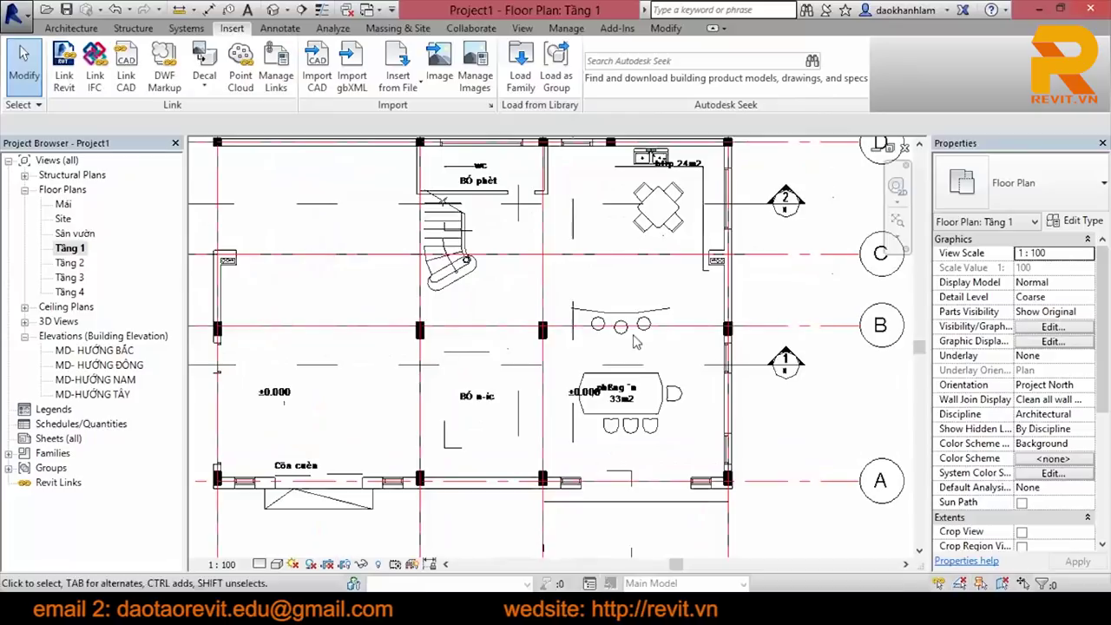
{"action": "left_click", "coordinate": [618, 326]}
{"action": "left_click", "coordinate": [620, 327]}
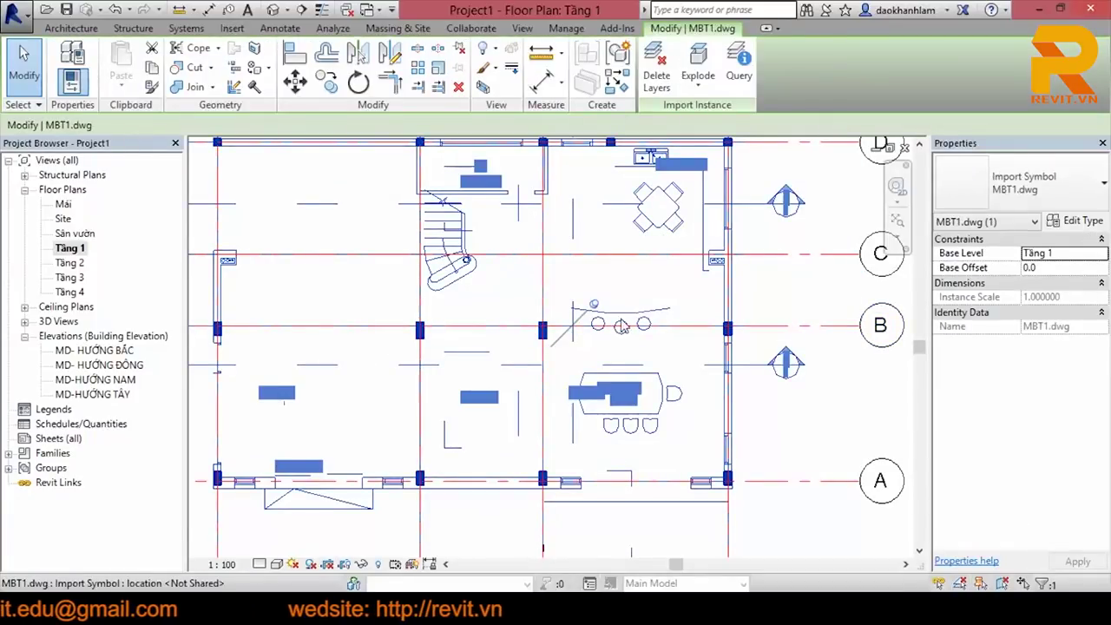
{"action": "key", "text": "Escape"}
{"action": "scroll", "coordinate": [634, 338], "scroll_direction": "down", "scroll_amount": 2}
{"action": "left_click", "coordinate": [647, 361]}
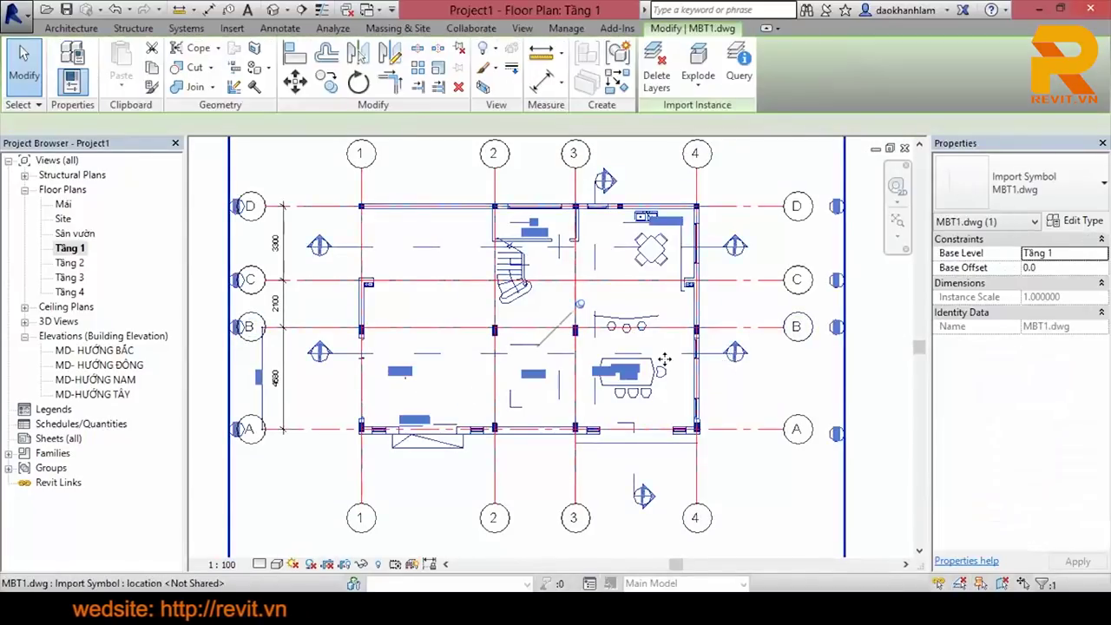
{"action": "scroll", "coordinate": [649, 363], "scroll_direction": "up", "scroll_amount": 2}
{"action": "key", "text": "Escape"}
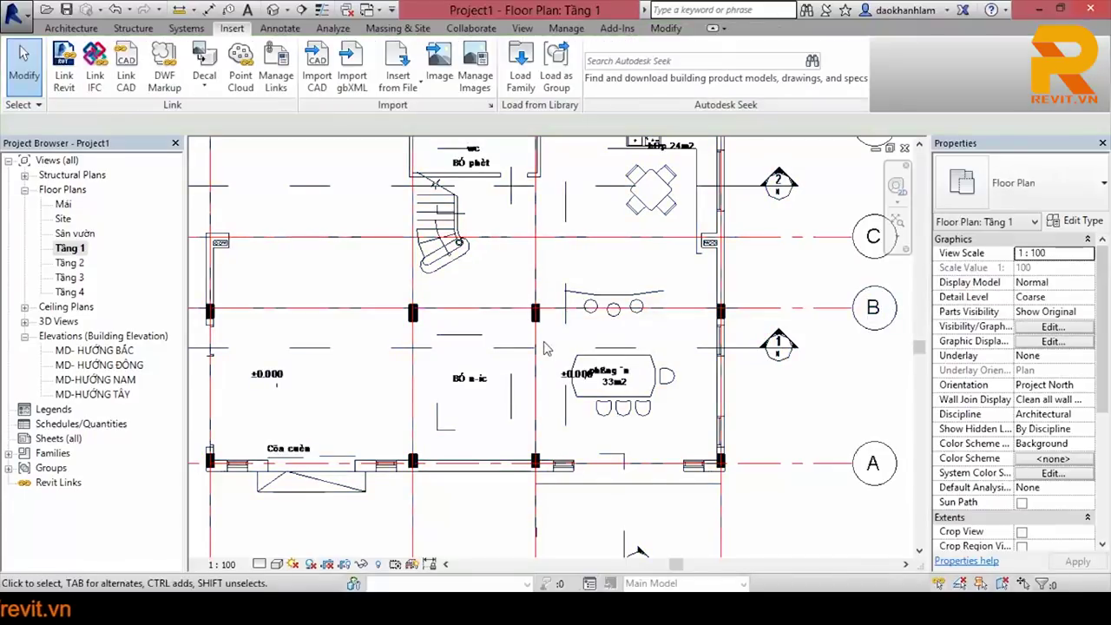
{"action": "left_click", "coordinate": [537, 325]}
{"action": "key", "text": "Escape"}
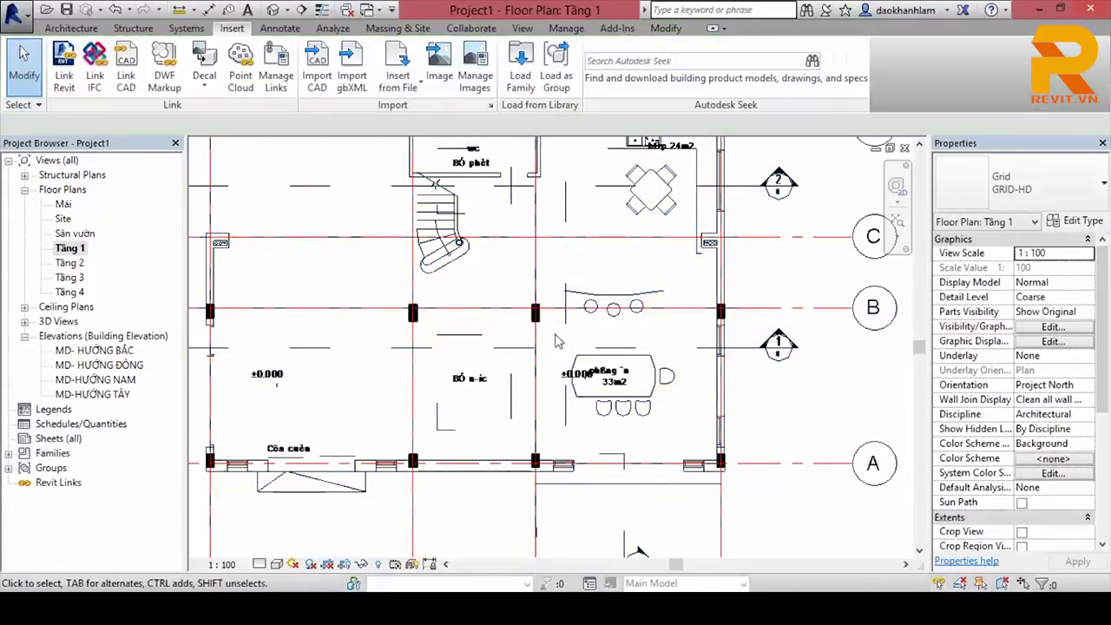
Step: Pan and zoom around the Tầng 1 plan to view the whole floor
{"action": "scroll", "coordinate": [509, 339], "scroll_direction": "up", "scroll_amount": 2}
{"action": "scroll", "coordinate": [508, 321], "scroll_direction": "down", "scroll_amount": 1}
{"action": "middle_click_drag", "start_coordinate": [530, 310], "coordinate": [524, 256]}
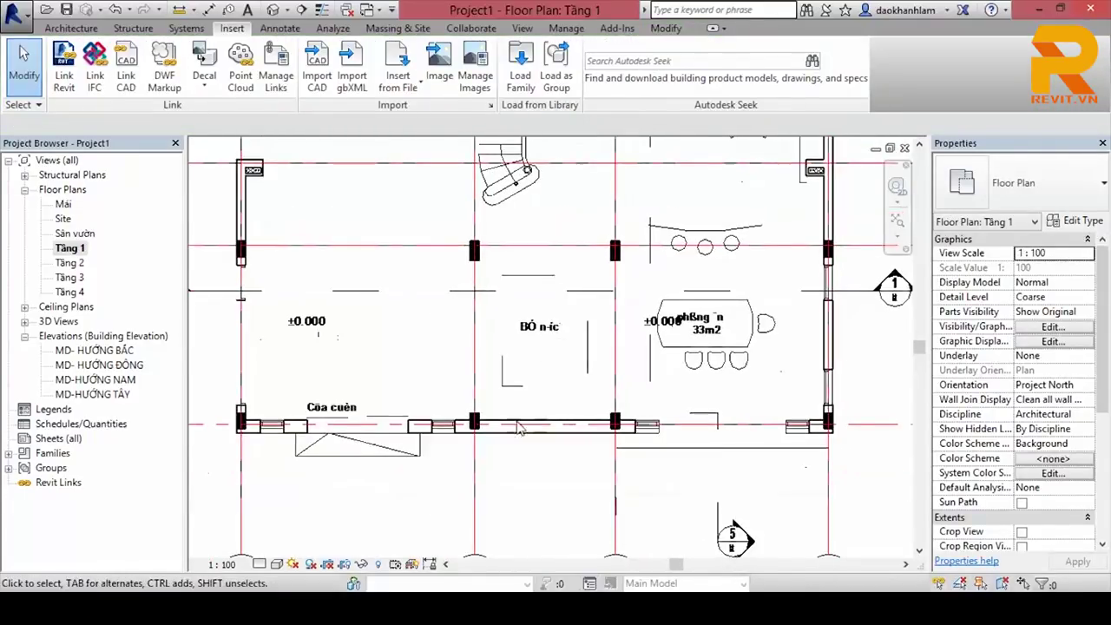
{"action": "scroll", "coordinate": [464, 442], "scroll_direction": "up", "scroll_amount": 3}
{"action": "scroll", "coordinate": [464, 440], "scroll_direction": "down", "scroll_amount": 2}
{"action": "scroll", "coordinate": [555, 425], "scroll_direction": "up", "scroll_amount": 2}
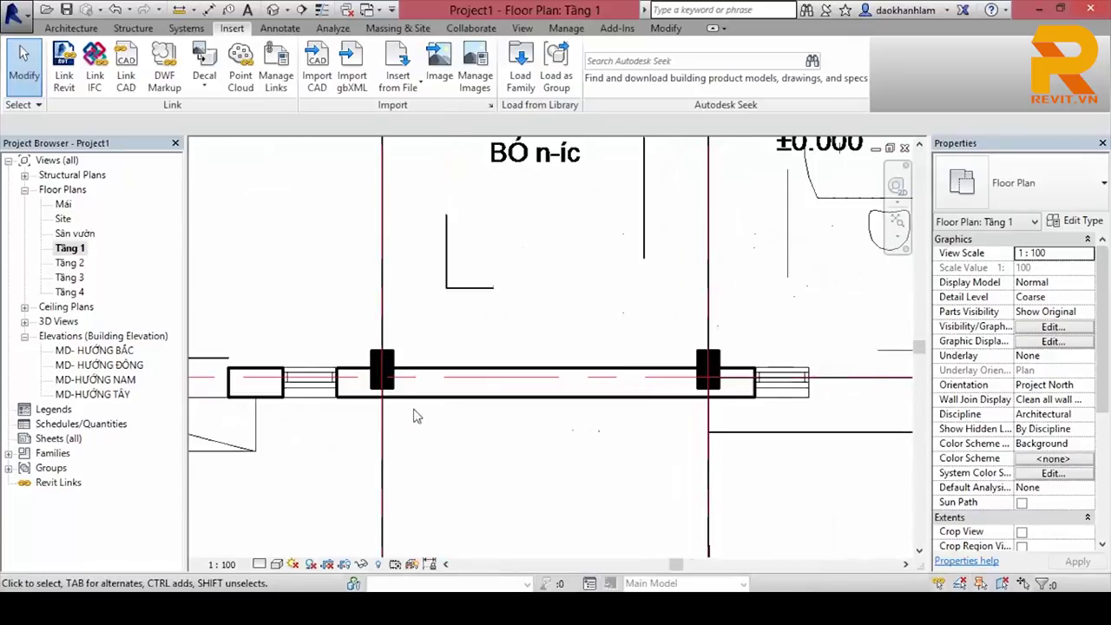
{"action": "scroll", "coordinate": [369, 398], "scroll_direction": "up", "scroll_amount": 1}
{"action": "scroll", "coordinate": [375, 398], "scroll_direction": "down", "scroll_amount": 2}
{"action": "middle_click_drag", "start_coordinate": [533, 384], "coordinate": [607, 391]}
{"action": "scroll", "coordinate": [652, 409], "scroll_direction": "down", "scroll_amount": 1}
{"action": "middle_click_drag", "start_coordinate": [433, 324], "coordinate": [468, 325]}
{"action": "scroll", "coordinate": [468, 325], "scroll_direction": "down", "scroll_amount": 1}
{"action": "scroll", "coordinate": [486, 330], "scroll_direction": "down", "scroll_amount": 1}
{"action": "mouse_move", "coordinate": [595, 312]}
{"action": "middle_mouse_down"}
{"action": "mouse_move", "coordinate": [544, 316]}
{"action": "mouse_move", "coordinate": [659, 330]}
{"action": "middle_mouse_up"}
{"action": "scroll", "coordinate": [448, 264], "scroll_direction": "up", "scroll_amount": 1}
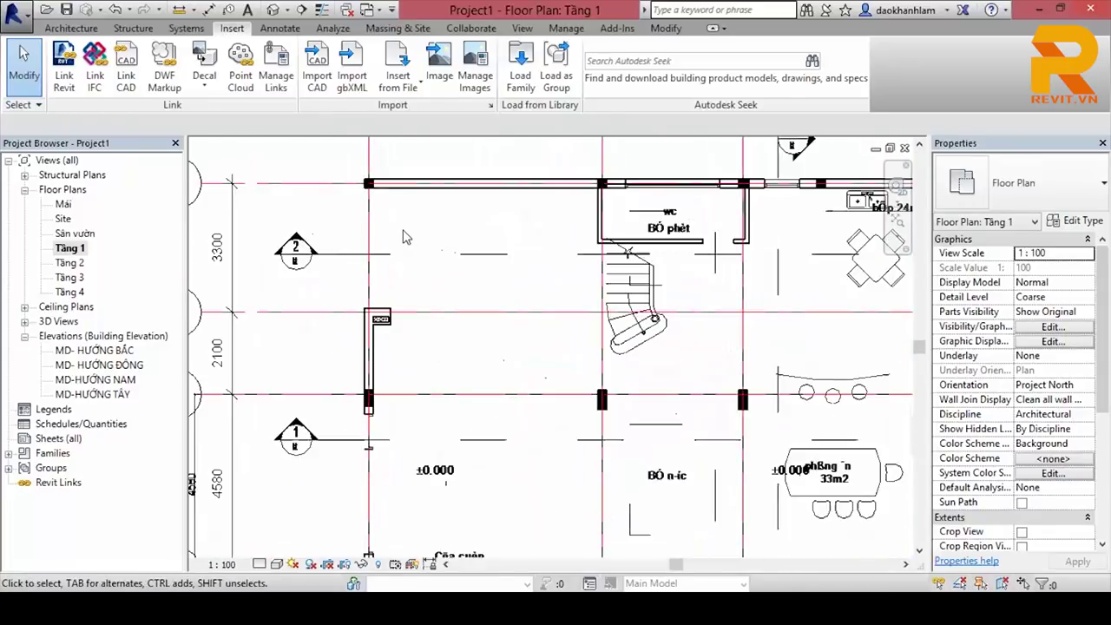
{"action": "scroll", "coordinate": [448, 263], "scroll_direction": "up", "scroll_amount": 1}
{"action": "scroll", "coordinate": [625, 312], "scroll_direction": "down", "scroll_amount": 2}
{"action": "scroll", "coordinate": [640, 248], "scroll_direction": "up", "scroll_amount": 2}
{"action": "scroll", "coordinate": [638, 298], "scroll_direction": "down", "scroll_amount": 2}
{"action": "scroll", "coordinate": [638, 297], "scroll_direction": "up", "scroll_amount": 2}
{"action": "scroll", "coordinate": [615, 384], "scroll_direction": "down", "scroll_amount": 1}
{"action": "middle_click_drag", "start_coordinate": [615, 384], "coordinate": [657, 344]}
{"action": "scroll", "coordinate": [657, 345], "scroll_direction": "down", "scroll_amount": 2}
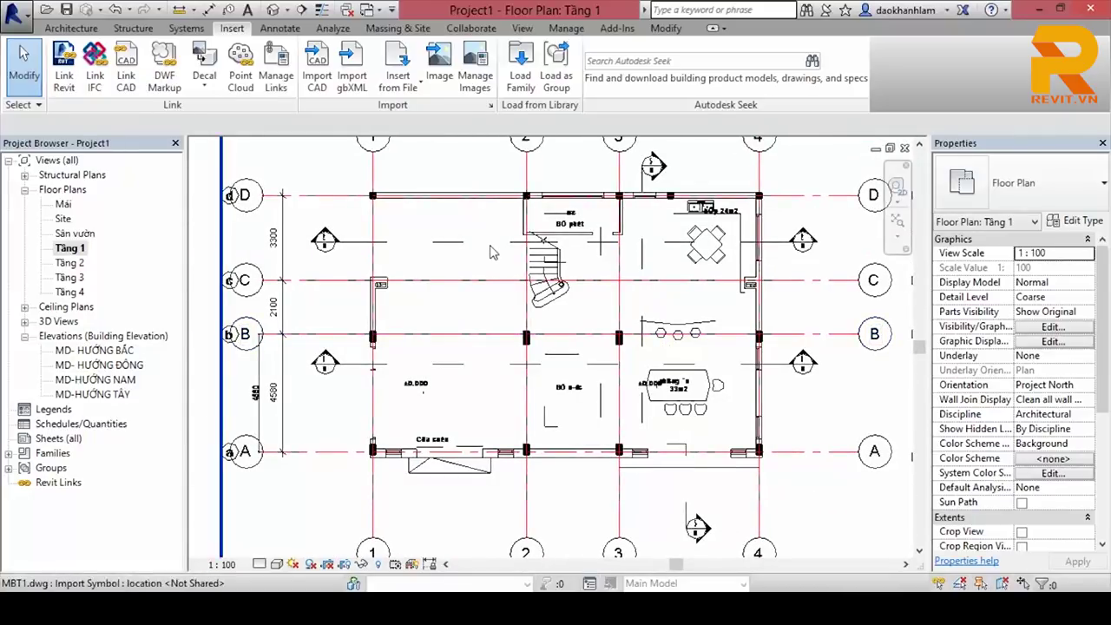
{"action": "left_click", "coordinate": [73, 29]}
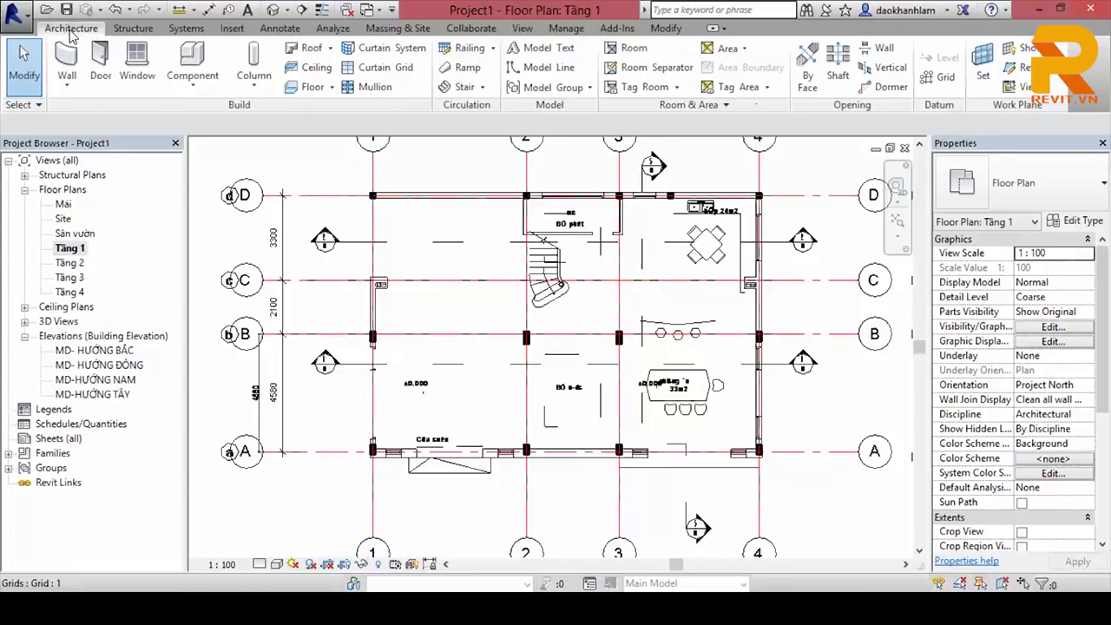
Step: Start placing a structural column and bring up the US Metric family library
{"action": "left_click", "coordinate": [259, 90]}
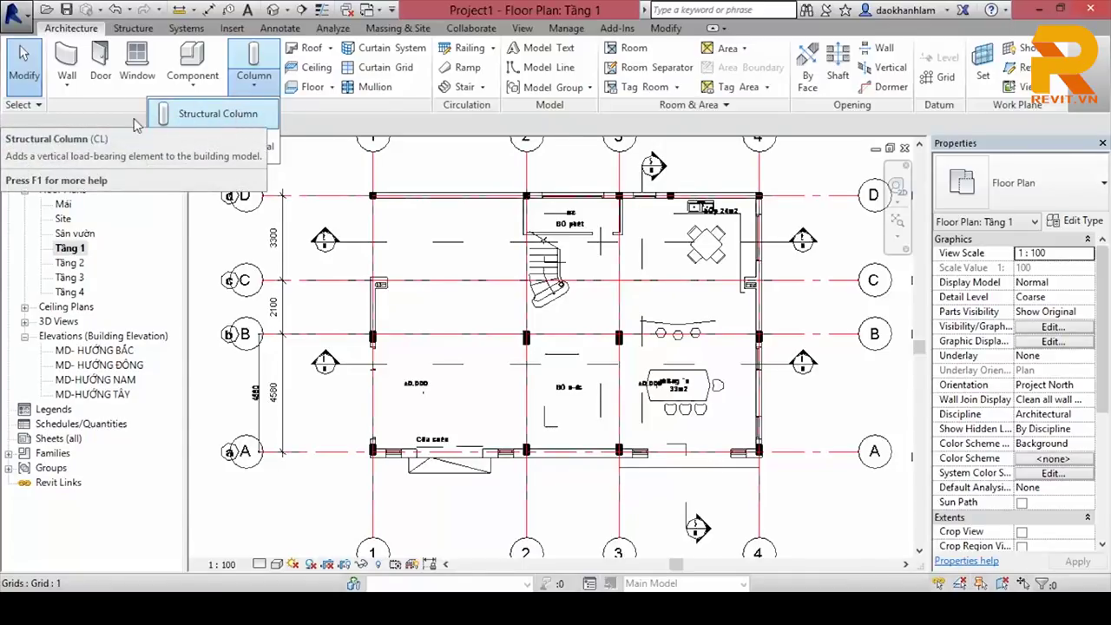
{"action": "left_click", "coordinate": [217, 114]}
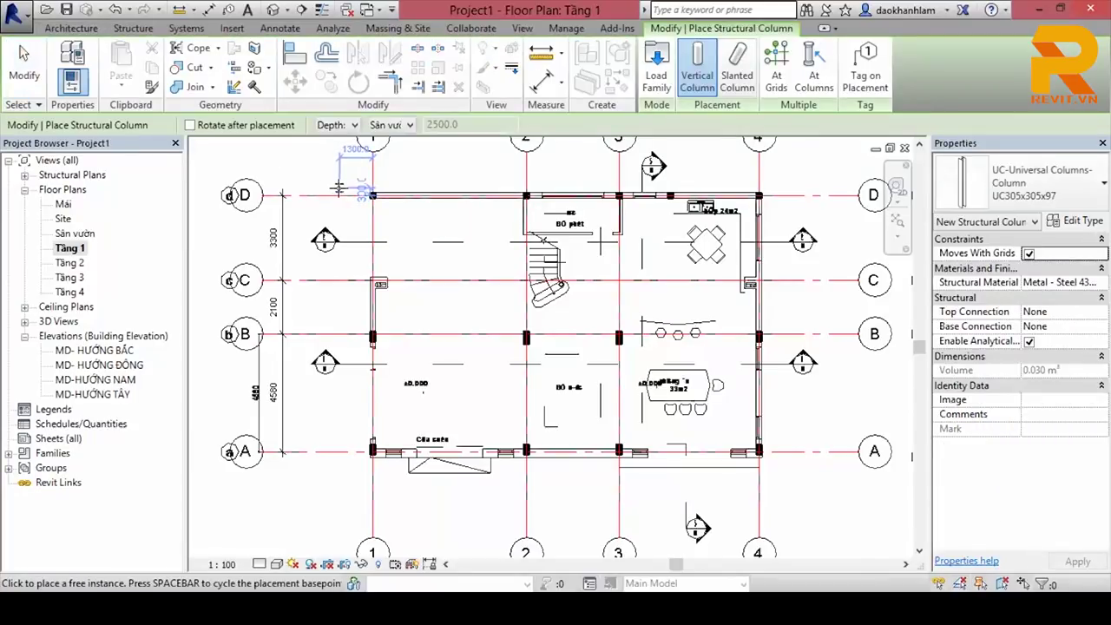
{"action": "scroll", "coordinate": [754, 440], "scroll_direction": "up", "scroll_amount": 2}
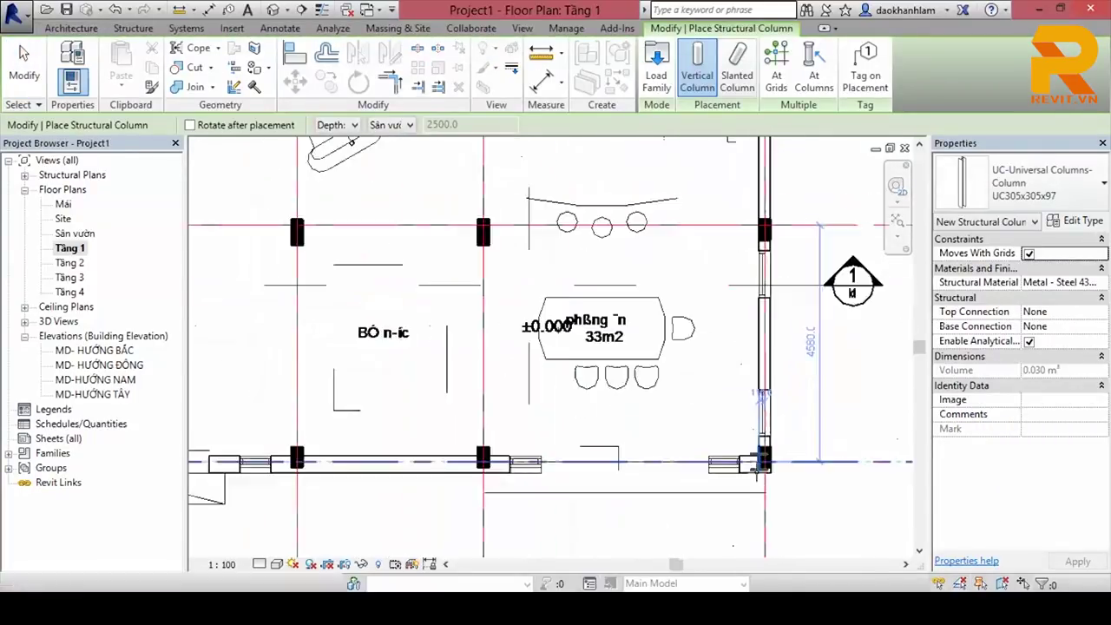
{"action": "scroll", "coordinate": [761, 464], "scroll_direction": "up", "scroll_amount": 2}
{"action": "scroll", "coordinate": [794, 253], "scroll_direction": "down", "scroll_amount": 1}
{"action": "scroll", "coordinate": [794, 253], "scroll_direction": "down", "scroll_amount": 1}
{"action": "scroll", "coordinate": [794, 253], "scroll_direction": "down", "scroll_amount": 1}
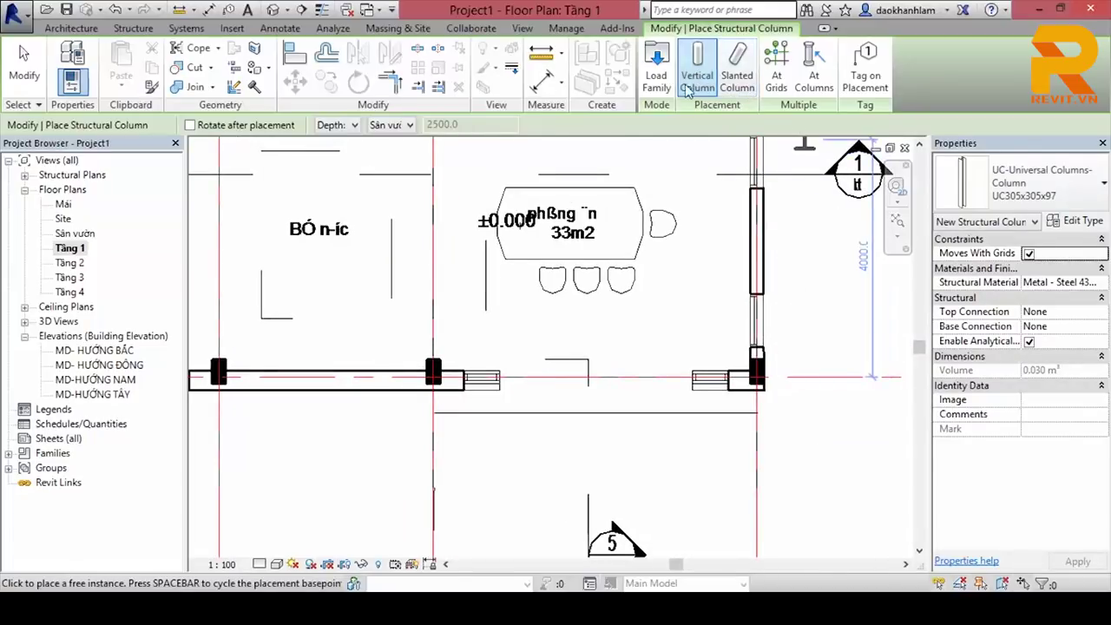
{"action": "left_click", "coordinate": [657, 80]}
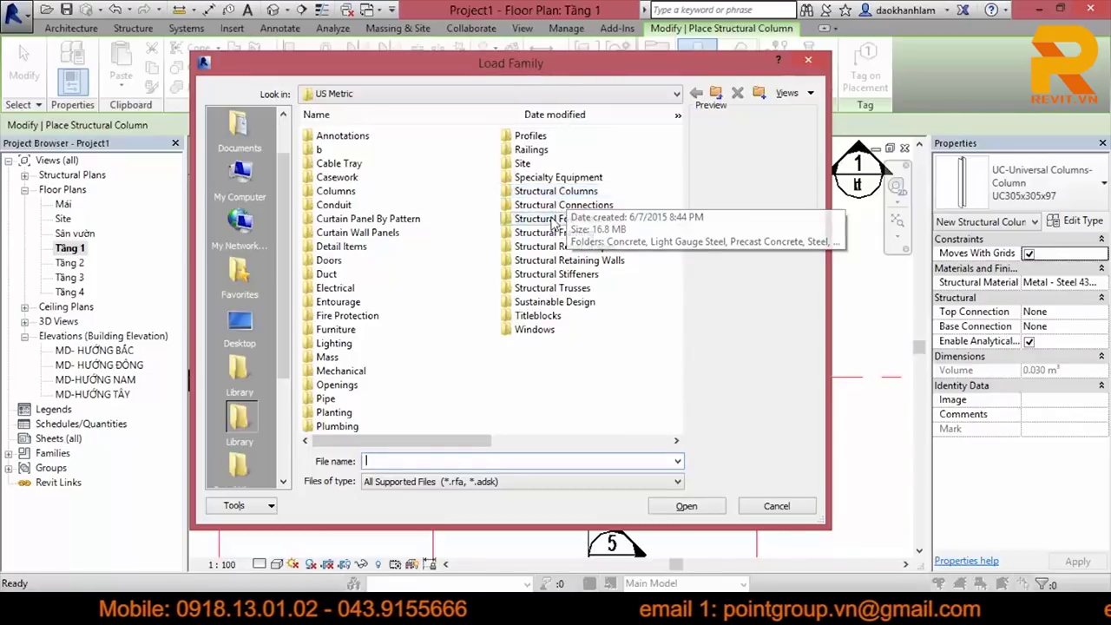
Step: Browse the Structural Columns library, previewing the Wood, Steel and Precast Concrete families
{"action": "double_click", "coordinate": [351, 193]}
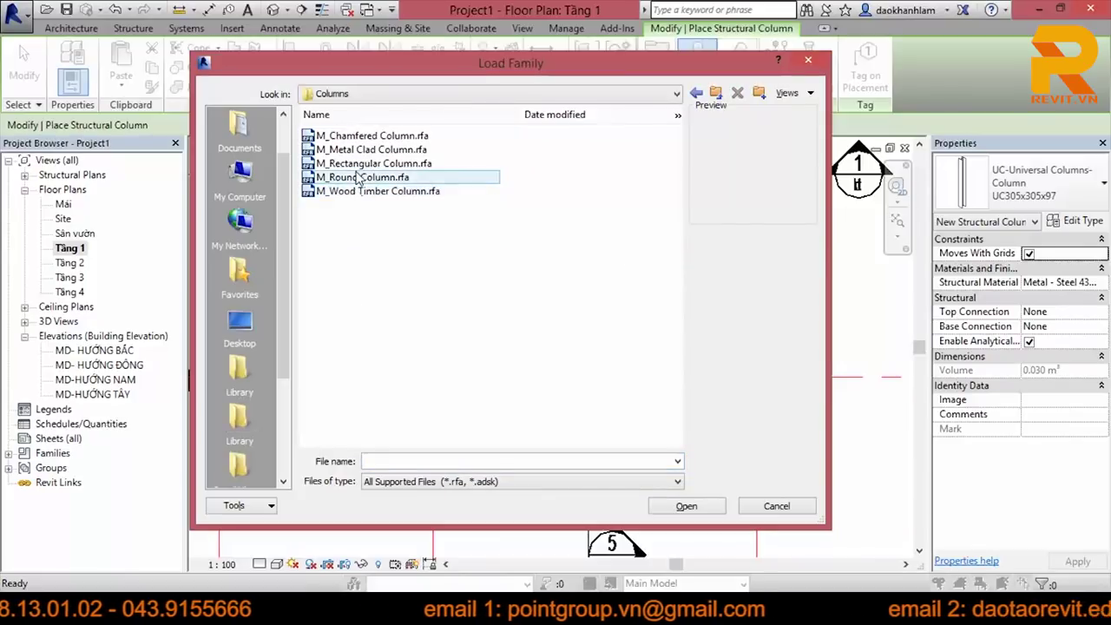
{"action": "left_click", "coordinate": [807, 92]}
{"action": "left_click", "coordinate": [818, 151]}
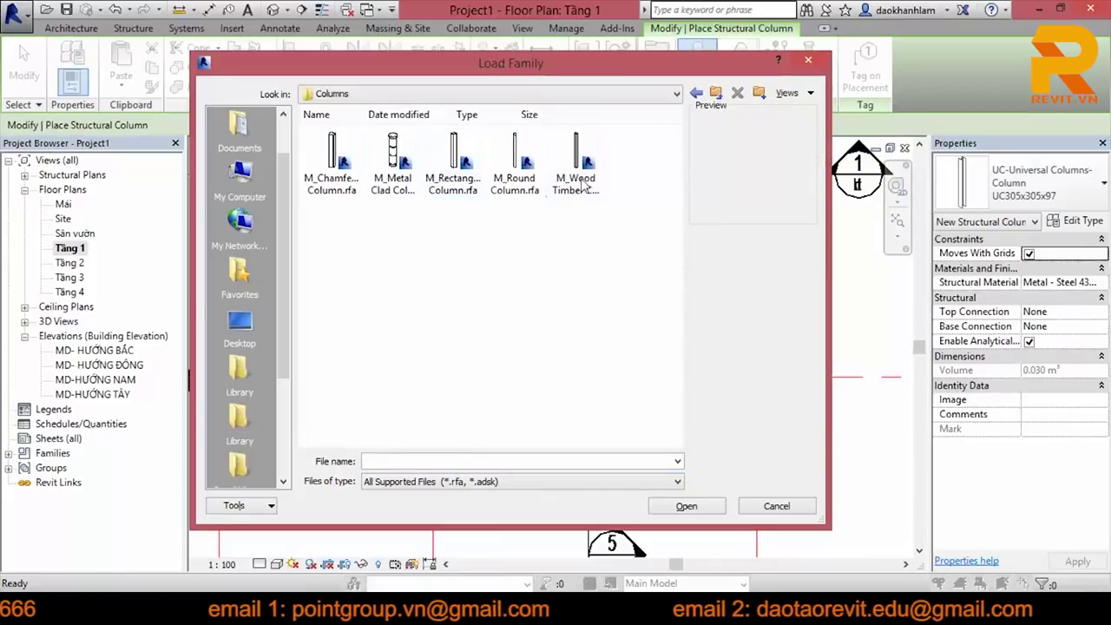
{"action": "left_click", "coordinate": [697, 93]}
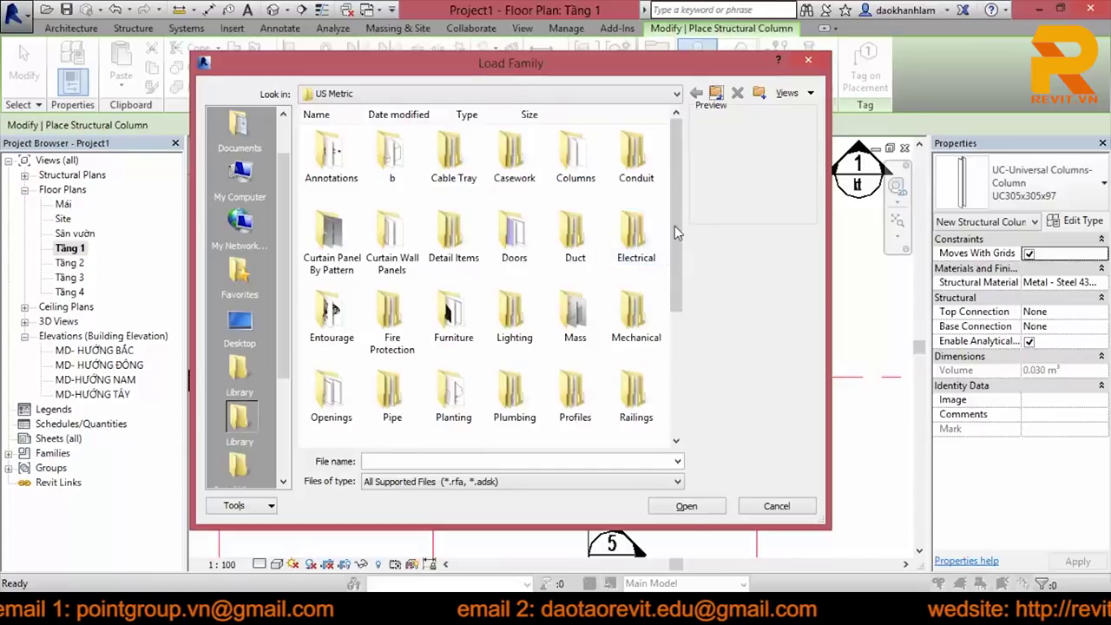
{"action": "left_click", "coordinate": [807, 92]}
{"action": "left_click", "coordinate": [806, 114]}
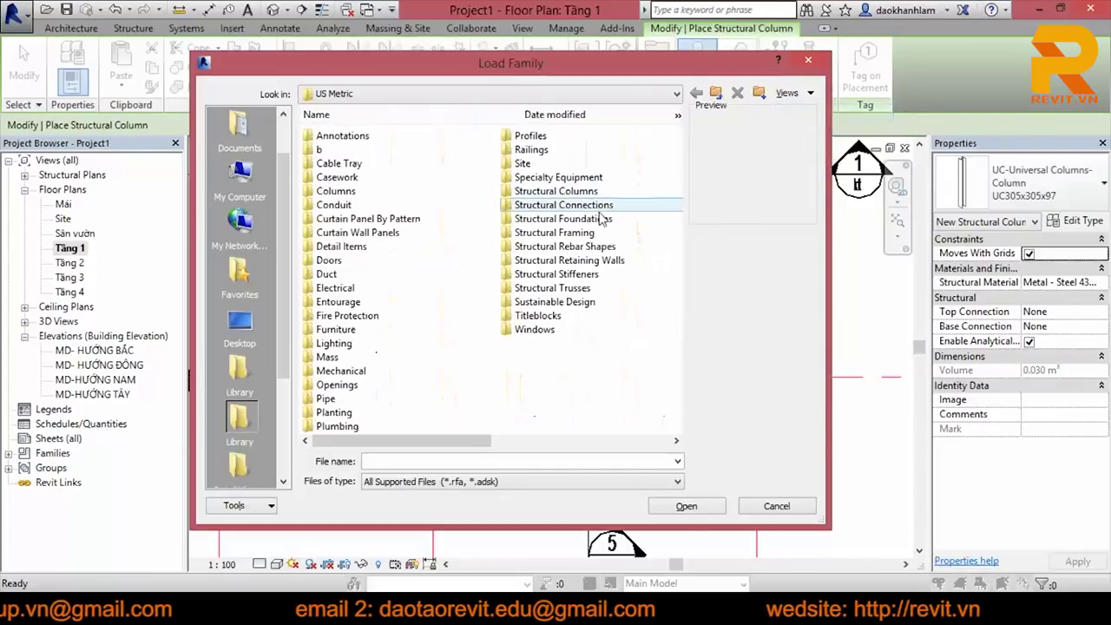
{"action": "double_click", "coordinate": [569, 193]}
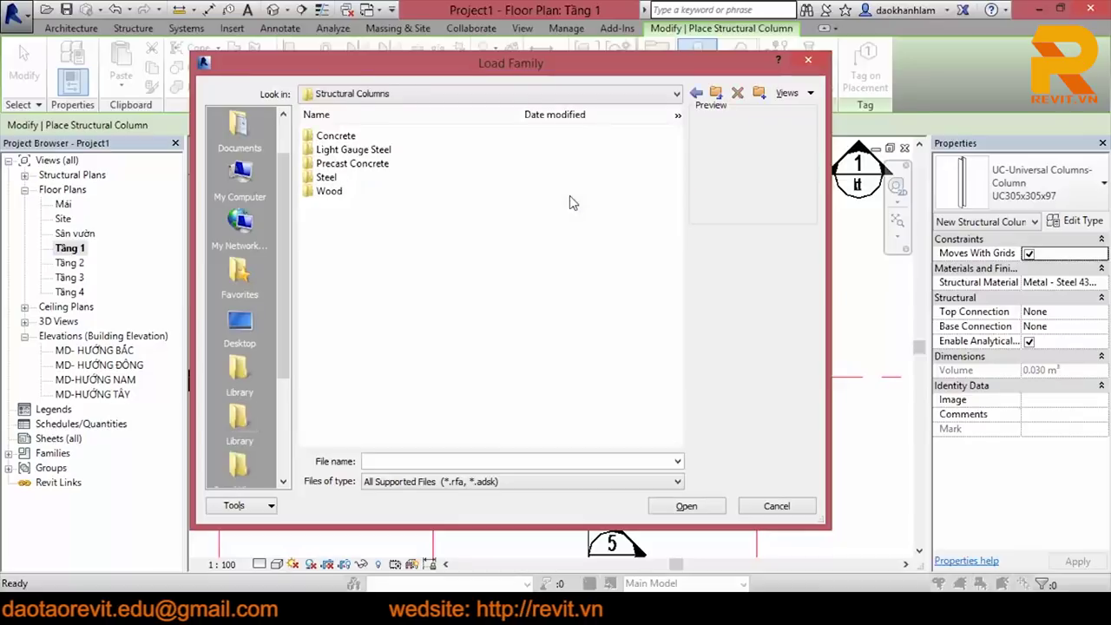
{"action": "left_click", "coordinate": [789, 98]}
{"action": "left_click", "coordinate": [816, 147]}
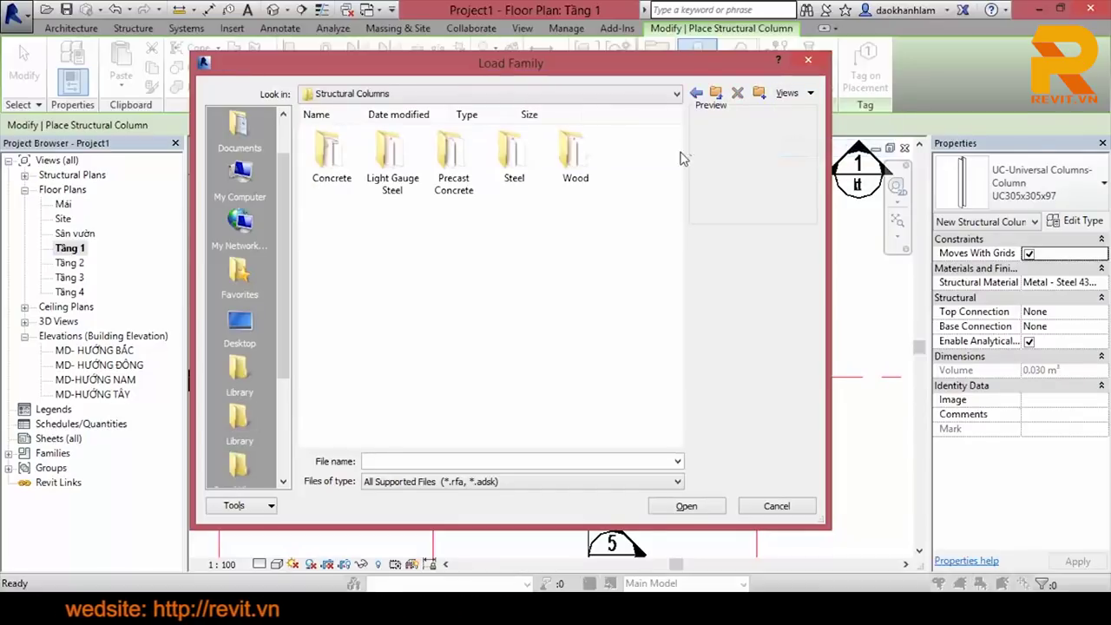
{"action": "double_click", "coordinate": [574, 161]}
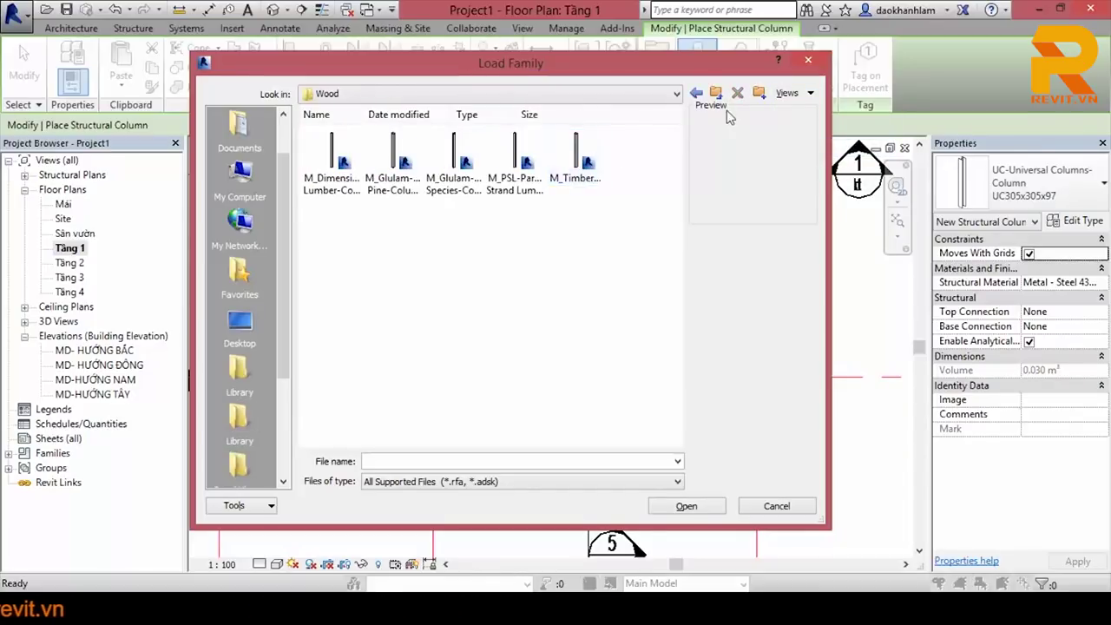
{"action": "left_click", "coordinate": [697, 93]}
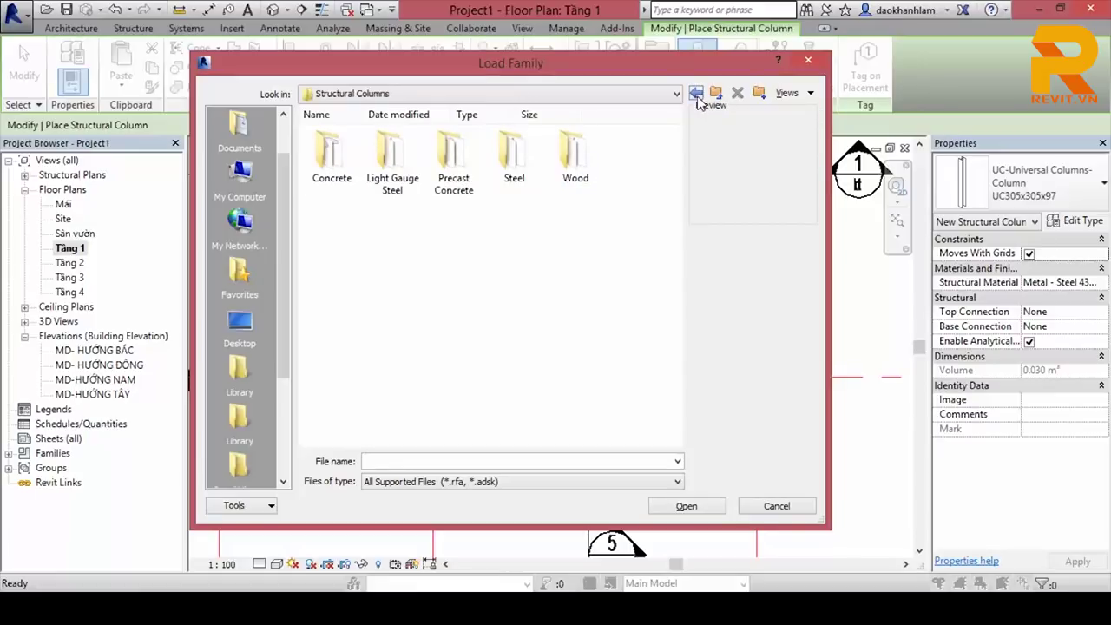
{"action": "double_click", "coordinate": [514, 157]}
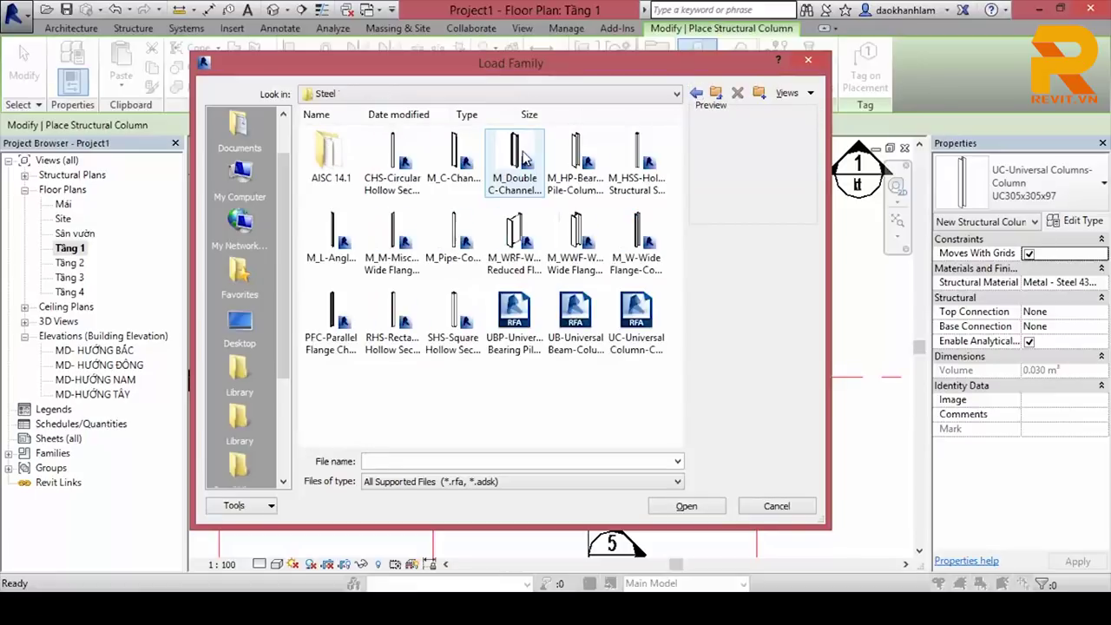
{"action": "left_click", "coordinate": [695, 94]}
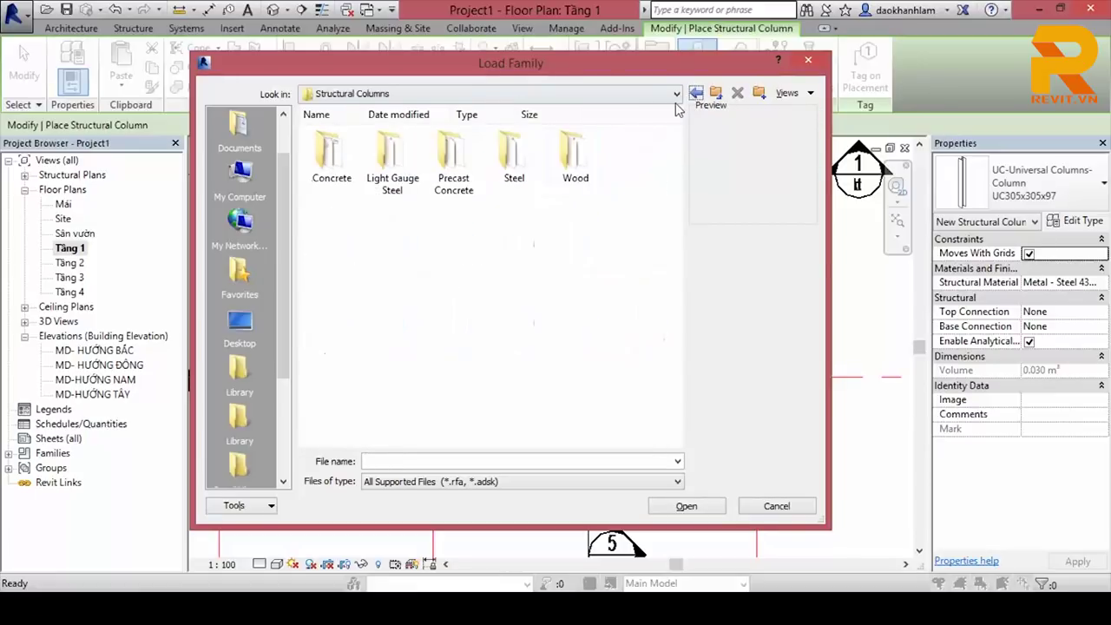
{"action": "double_click", "coordinate": [473, 165]}
{"action": "left_click", "coordinate": [473, 168]}
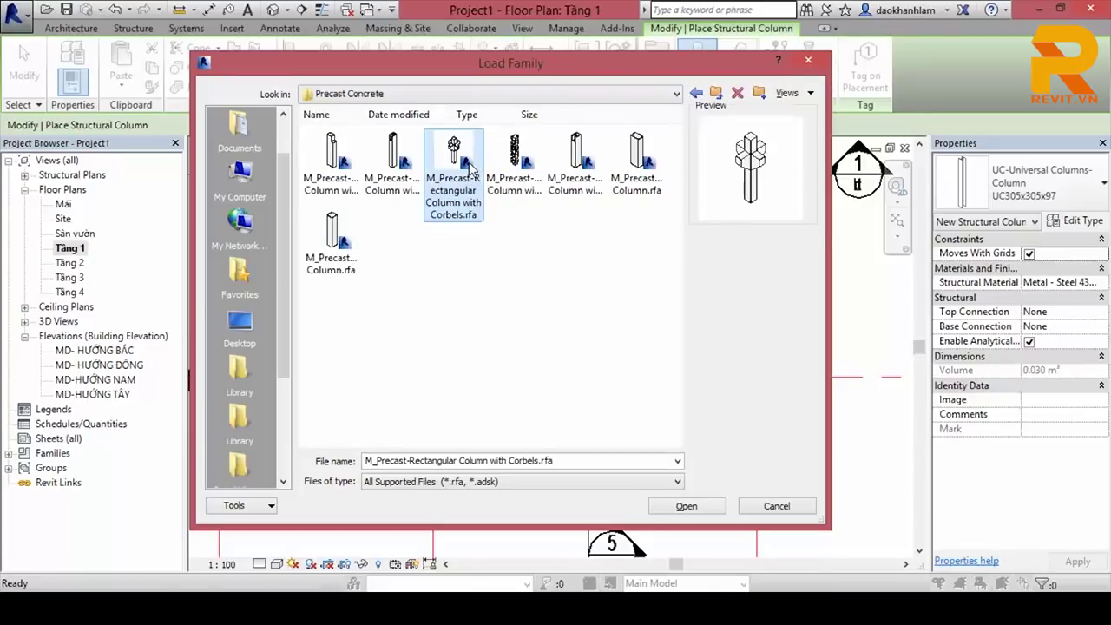
{"action": "left_click", "coordinate": [388, 163]}
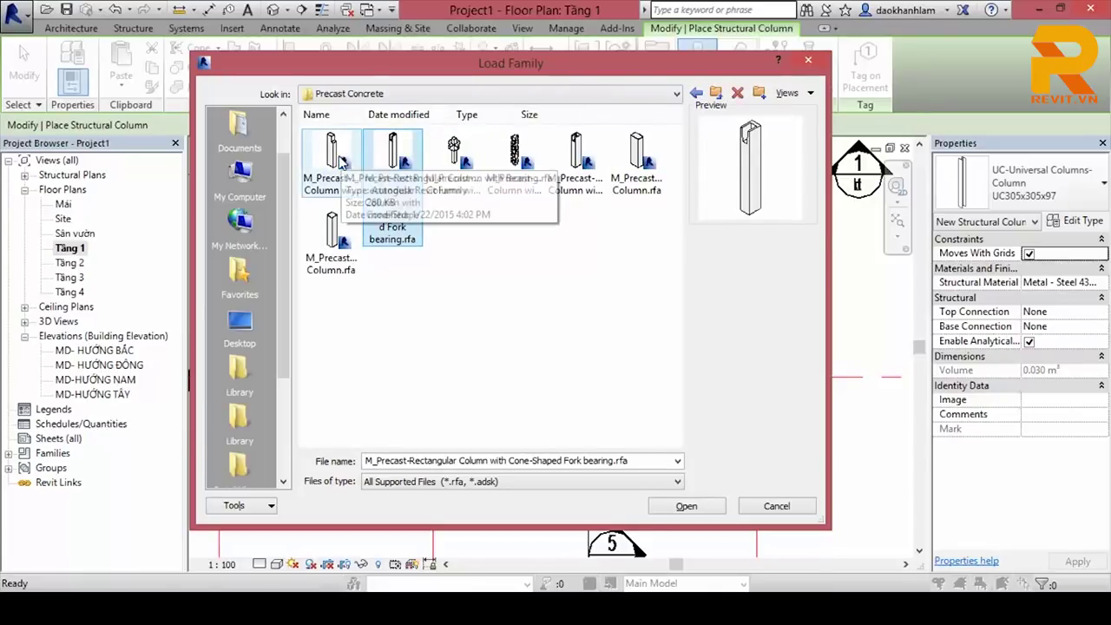
{"action": "left_click", "coordinate": [341, 161]}
{"action": "left_click", "coordinate": [392, 160]}
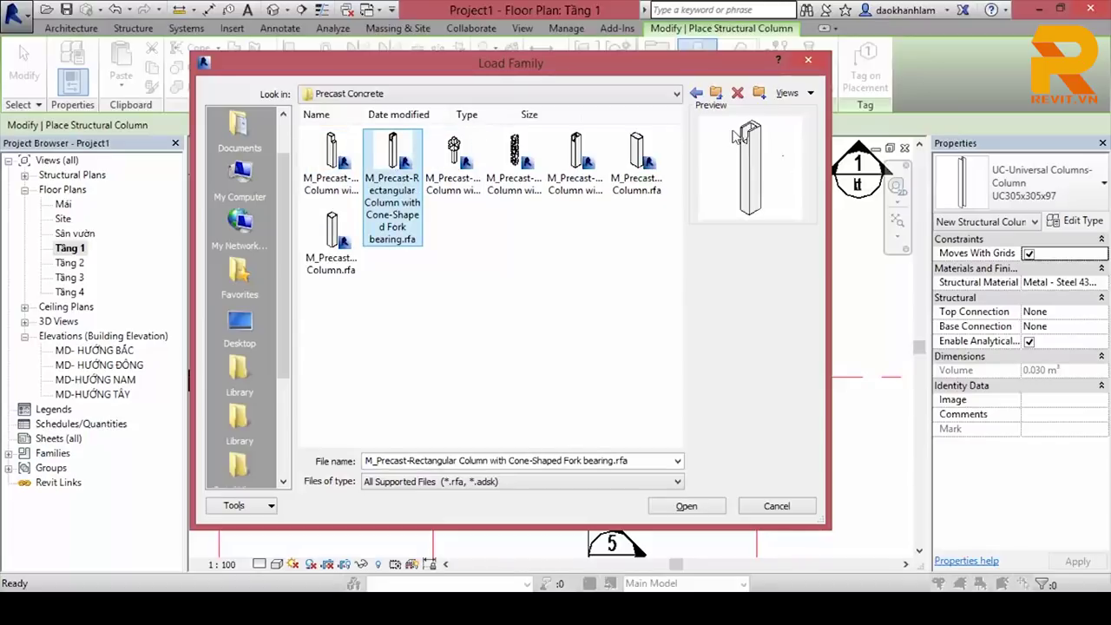
{"action": "left_click", "coordinate": [696, 93]}
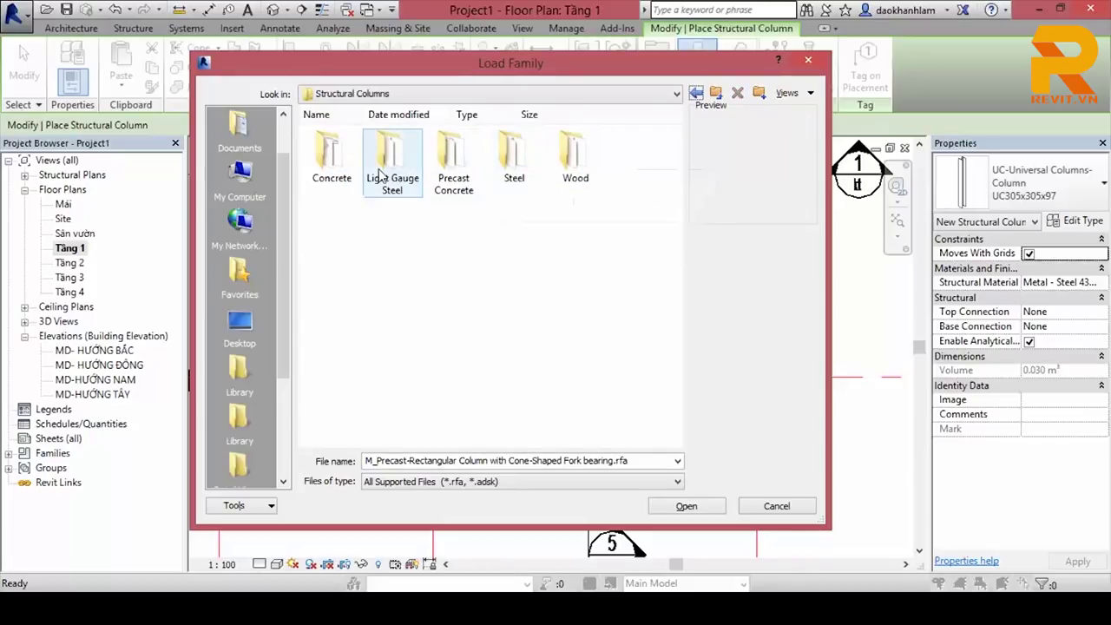
Step: Load M_Concrete-Rectangular-Column.rfa from the Concrete folder
{"action": "mouse_move", "coordinate": [331, 158]}
{"action": "double_click", "coordinate": [338, 186]}
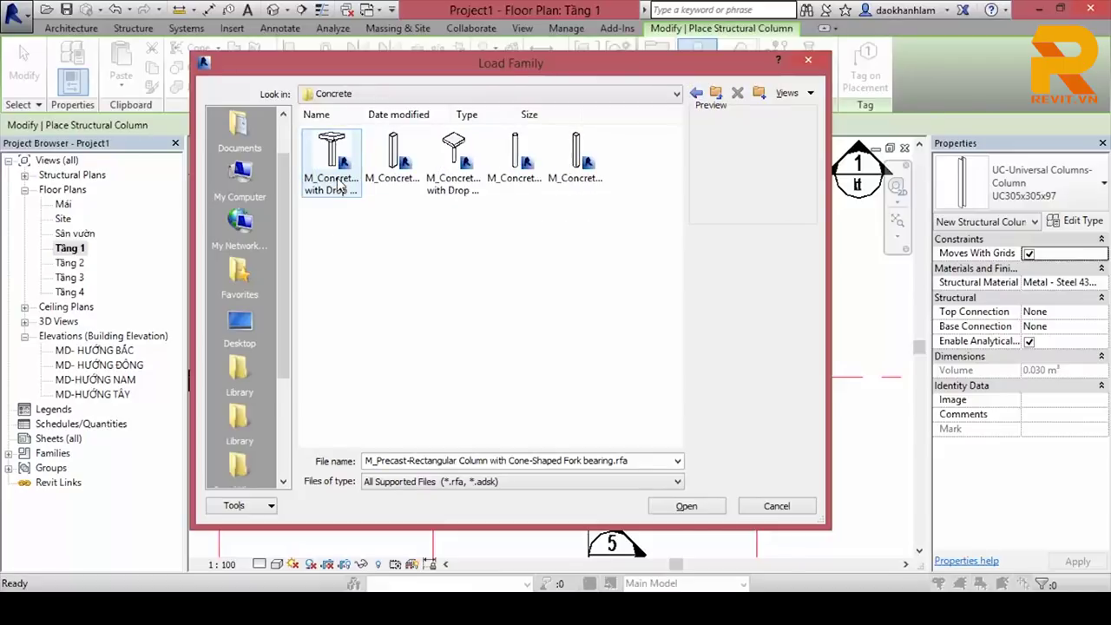
{"action": "left_click", "coordinate": [397, 178]}
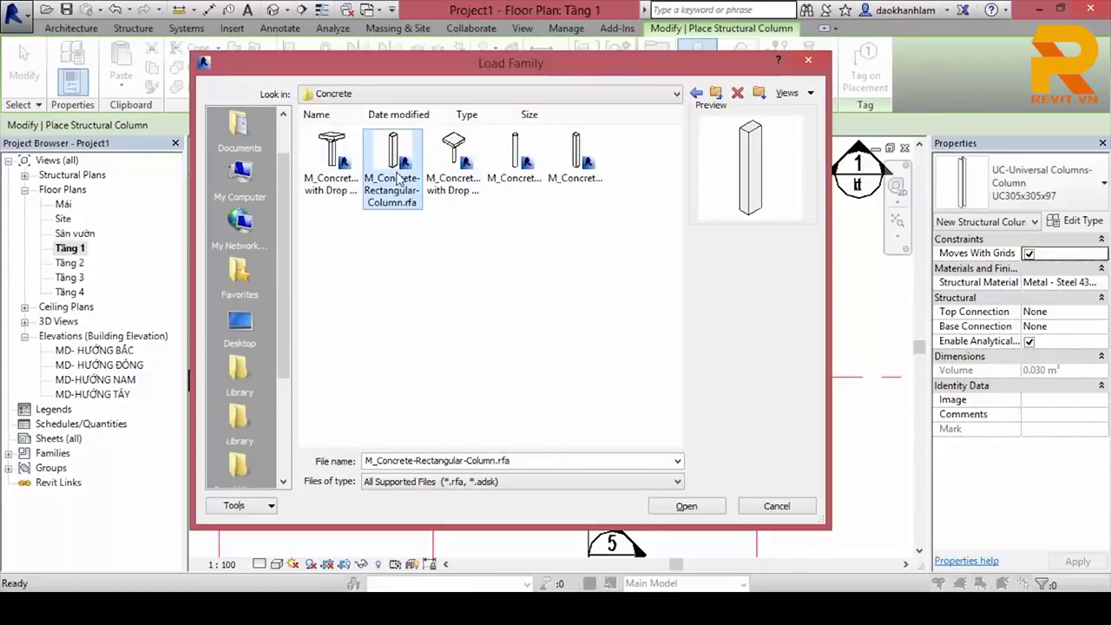
{"action": "left_click", "coordinate": [590, 167]}
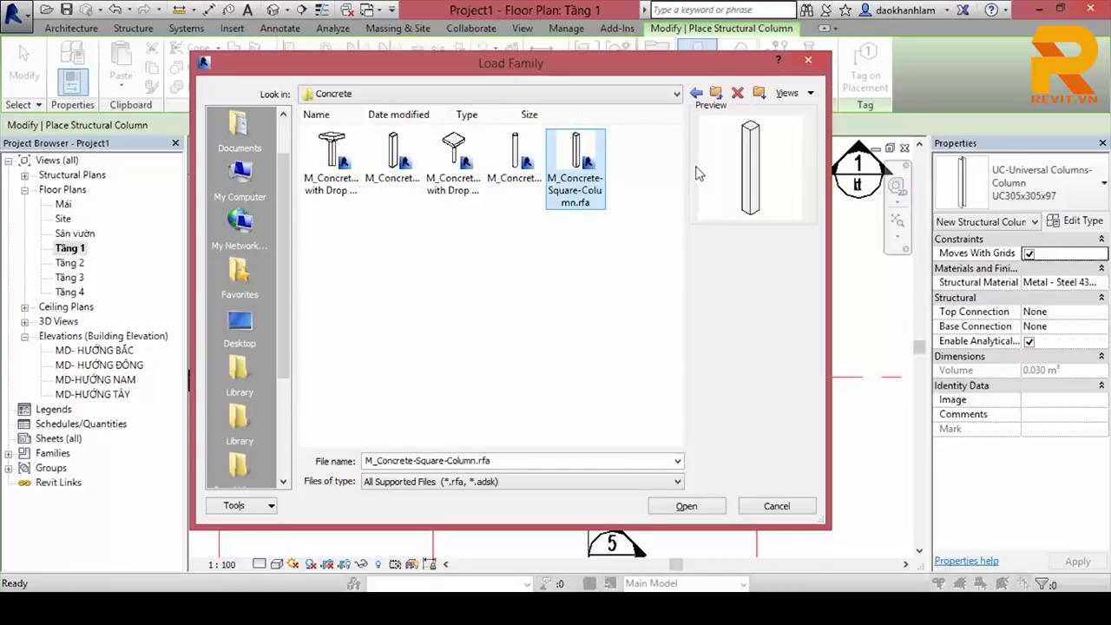
{"action": "left_click", "coordinate": [399, 175]}
{"action": "left_click", "coordinate": [583, 166]}
{"action": "left_click", "coordinate": [396, 173]}
{"action": "left_click", "coordinate": [700, 507]}
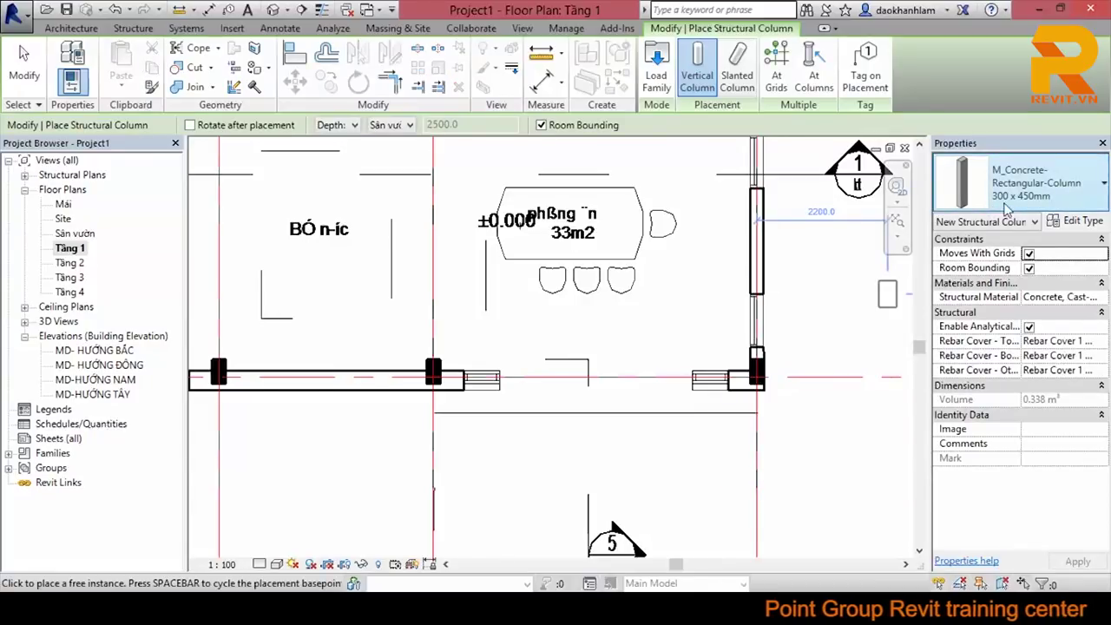
Step: Duplicate the 300 x 450mm column type as C-220X220 with b and h set to 220
{"action": "scroll", "coordinate": [755, 372], "scroll_direction": "up", "scroll_amount": 2}
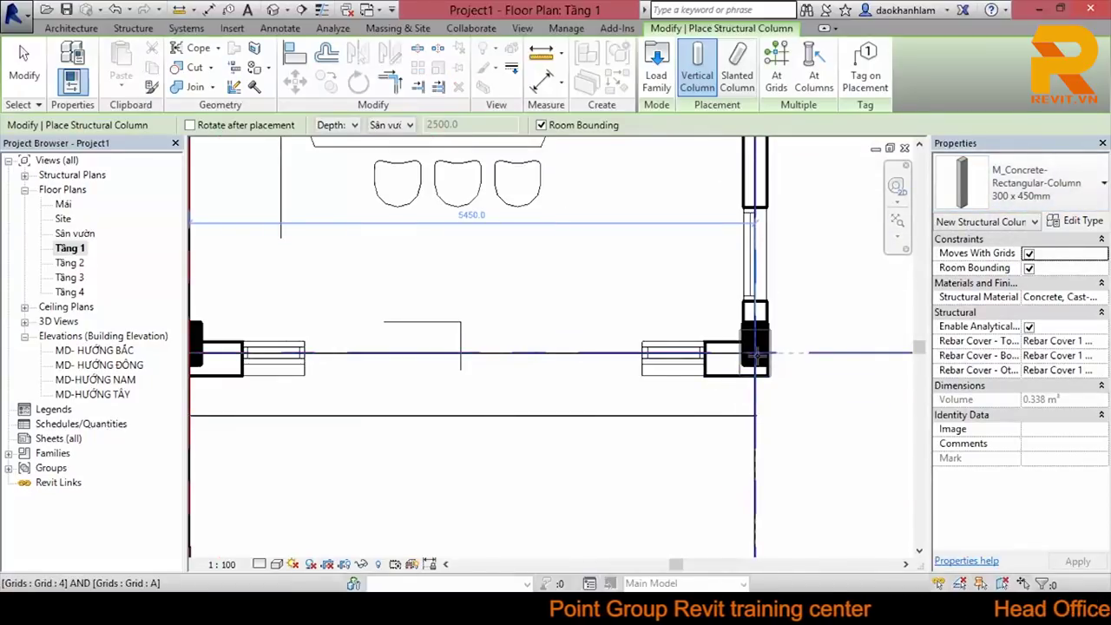
{"action": "scroll", "coordinate": [541, 385], "scroll_direction": "down", "scroll_amount": 3}
{"action": "left_click", "coordinate": [1082, 224]}
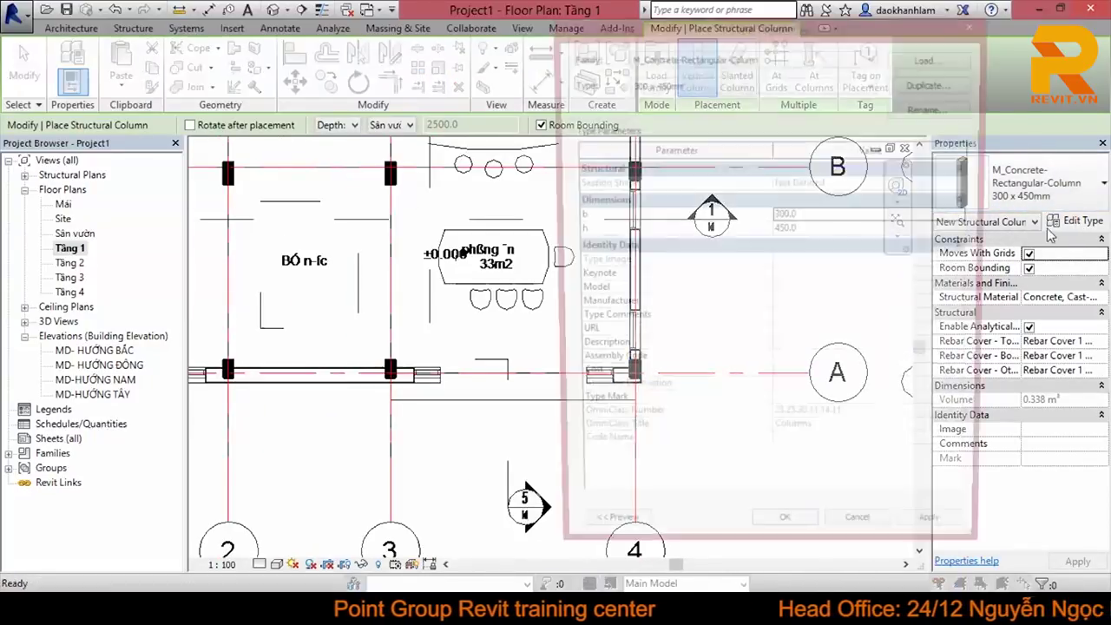
{"action": "left_click", "coordinate": [932, 83]}
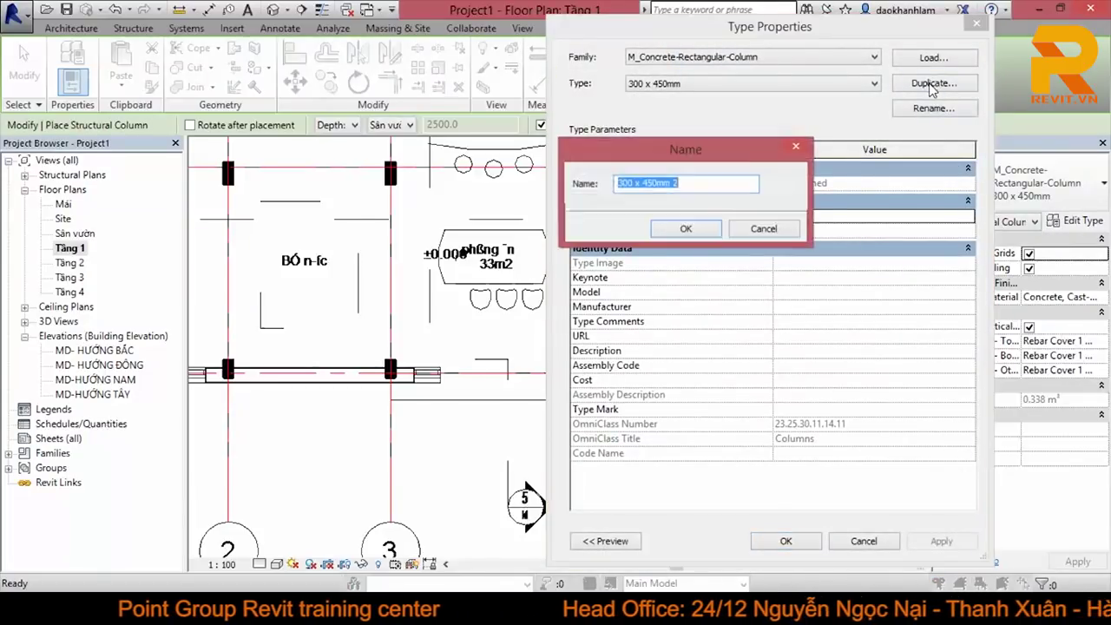
{"action": "left_click", "coordinate": [634, 184]}
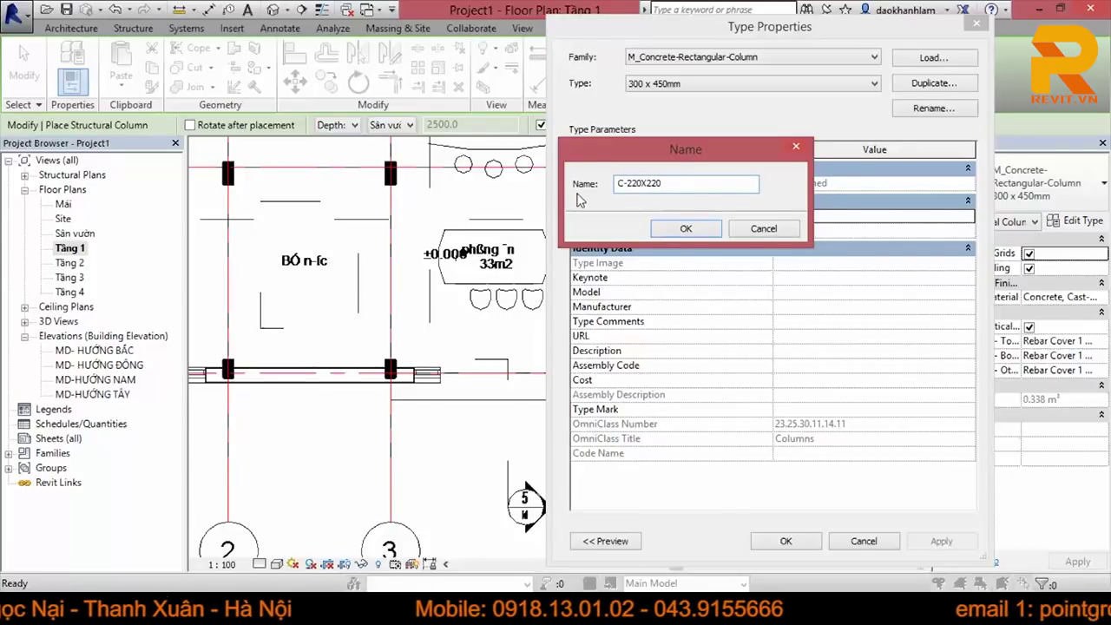
{"action": "left_click", "coordinate": [685, 229]}
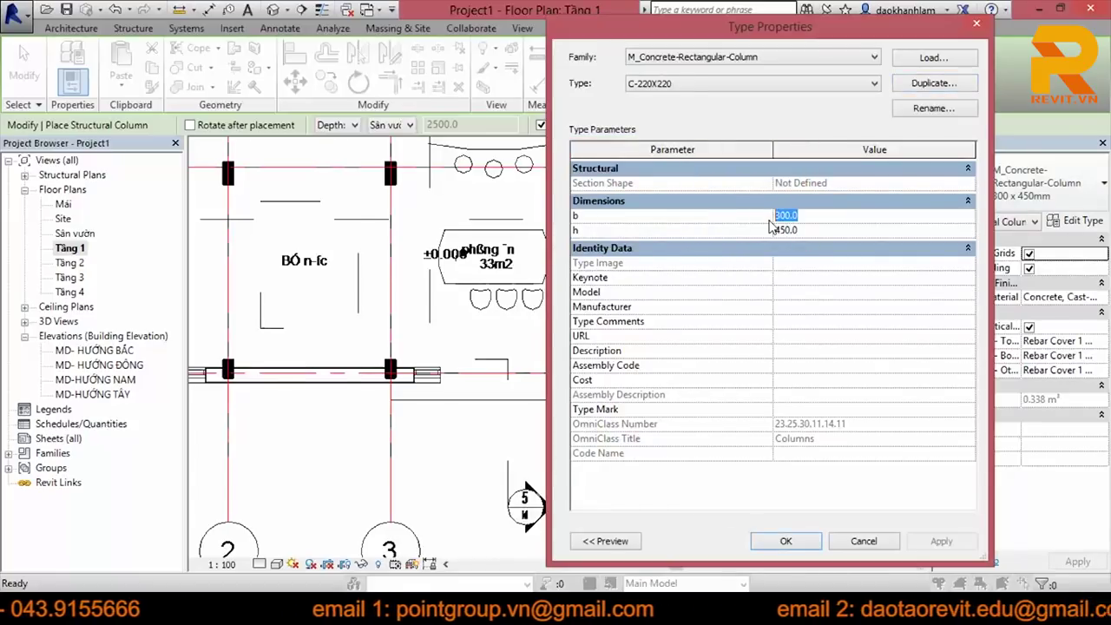
{"action": "double_click", "coordinate": [786, 230]}
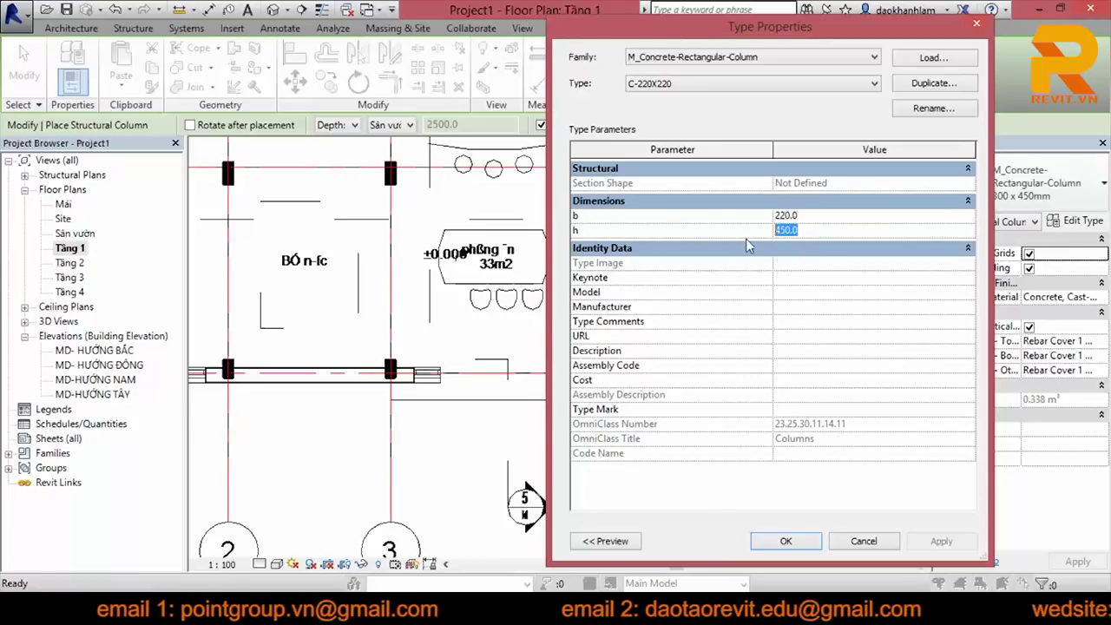
{"action": "type", "text": "220"}
{"action": "left_click", "coordinate": [786, 540]}
{"action": "scroll", "coordinate": [717, 467], "scroll_direction": "down", "scroll_amount": 3}
{"action": "scroll", "coordinate": [717, 467], "scroll_direction": "down", "scroll_amount": 2}
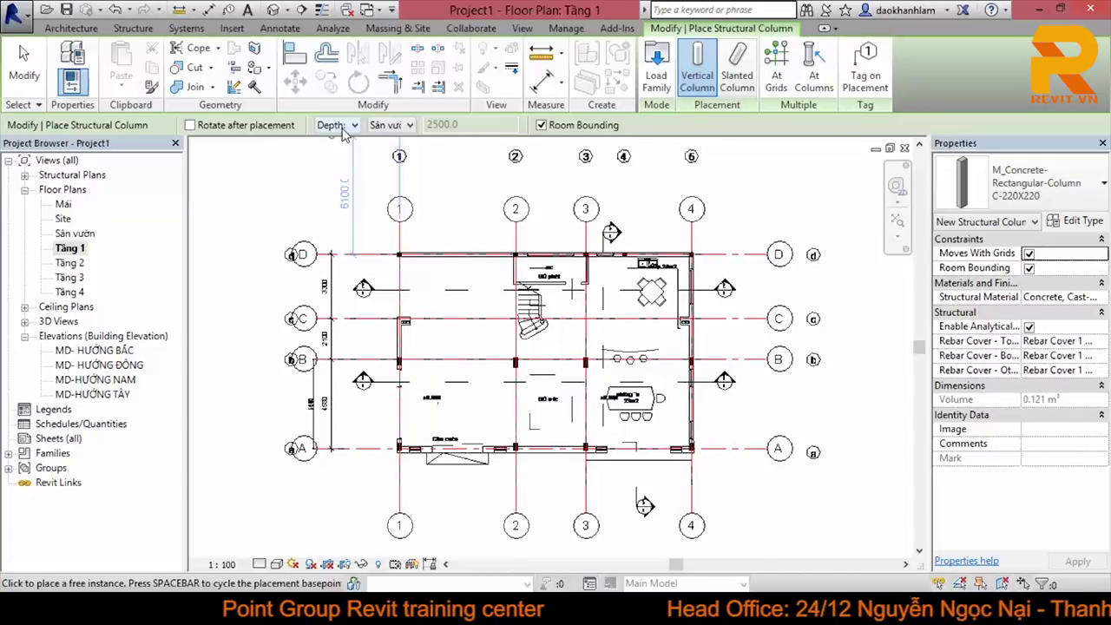
Step: Set the structural columns to extend upward by height to Tầng 4
{"action": "left_click", "coordinate": [336, 125]}
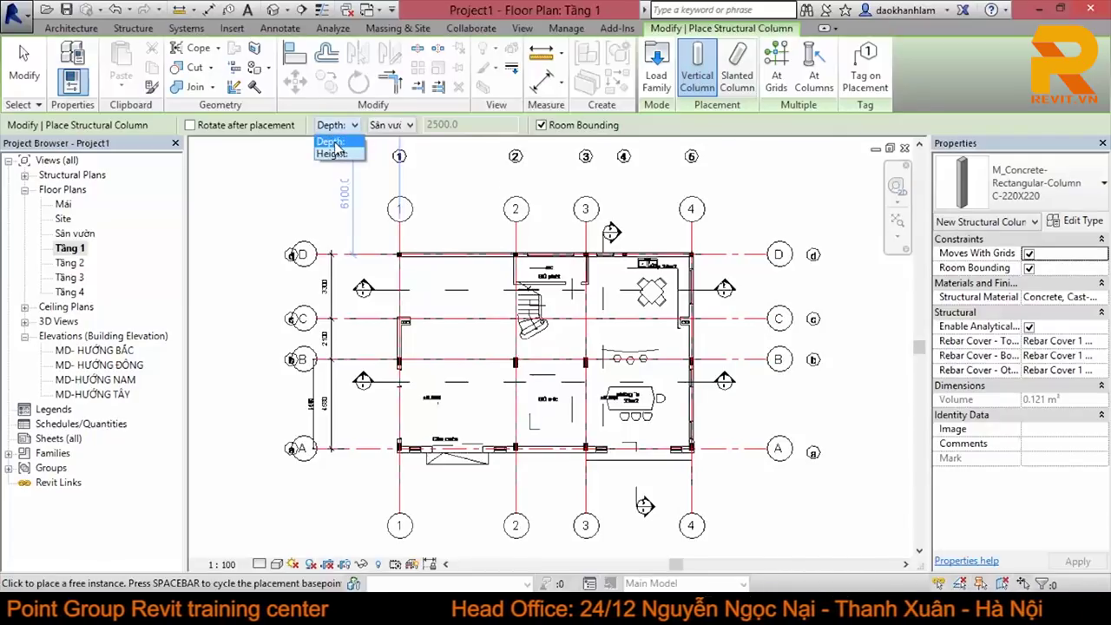
{"action": "left_click", "coordinate": [332, 154]}
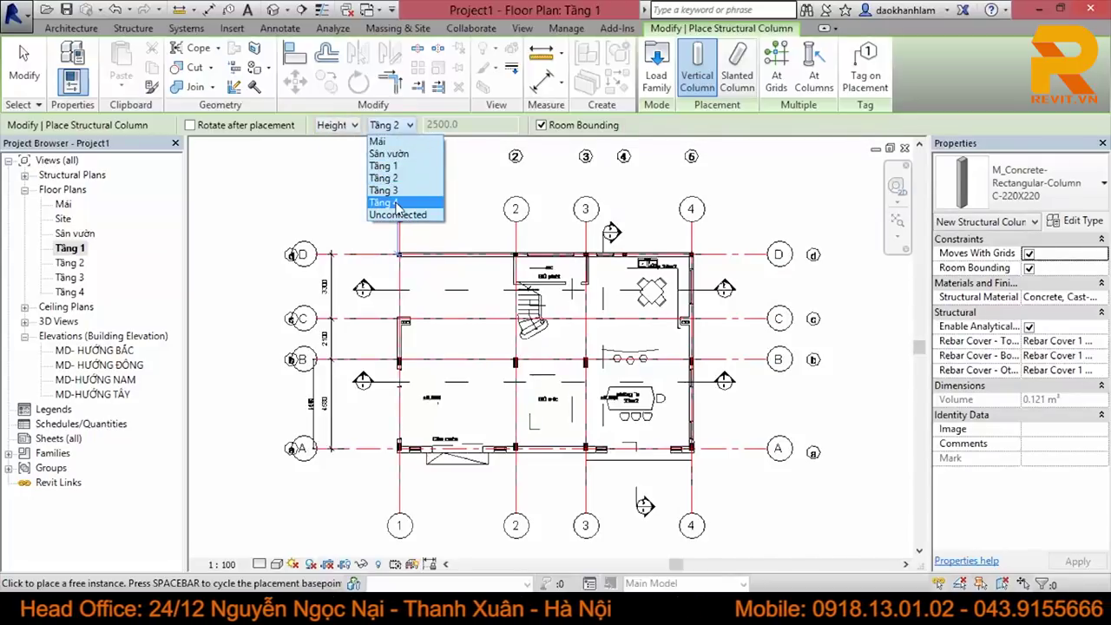
{"action": "left_click", "coordinate": [396, 203]}
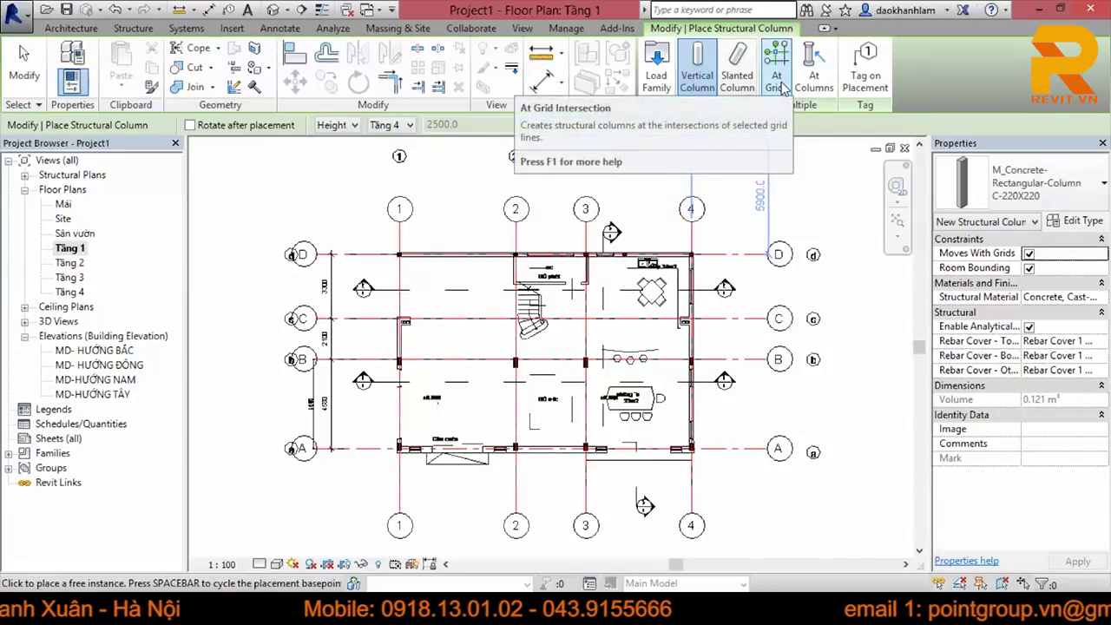
{"action": "scroll", "coordinate": [691, 471], "scroll_direction": "up", "scroll_amount": 2}
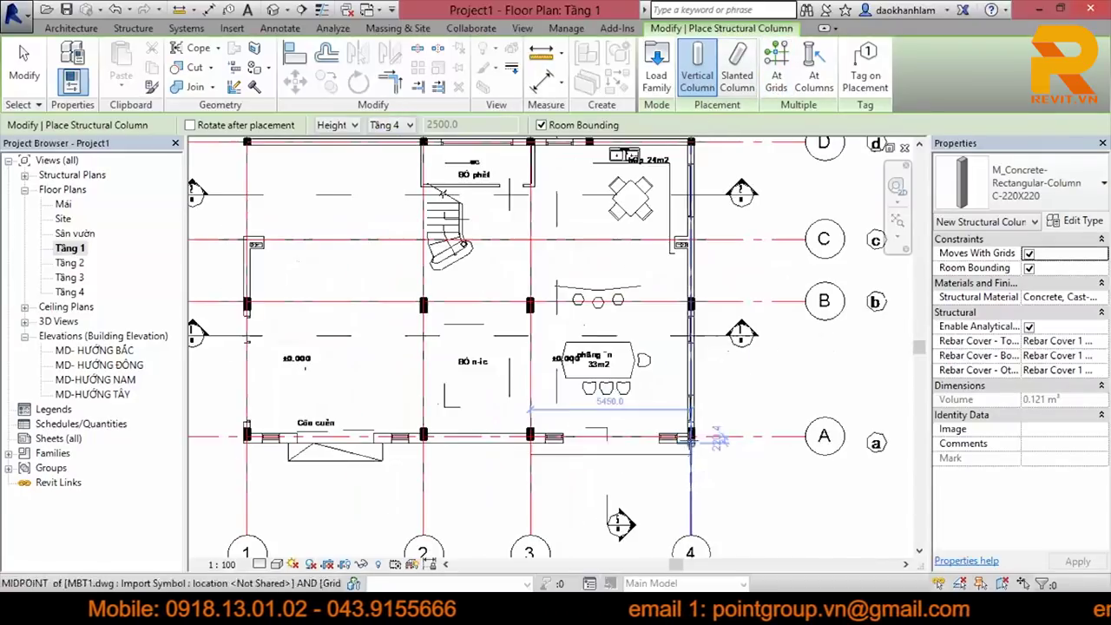
Step: Place C-220X220 columns at all grid intersections and view them in the default 3D view
{"action": "left_click", "coordinate": [776, 65]}
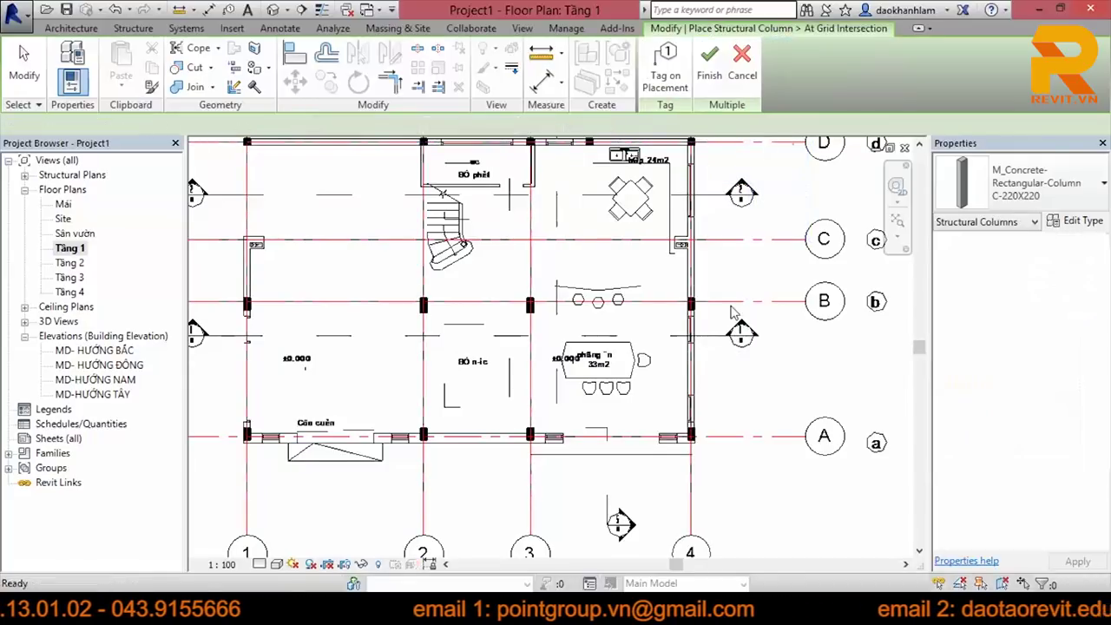
{"action": "scroll", "coordinate": [720, 369], "scroll_direction": "down", "scroll_amount": 2}
{"action": "left_click_drag", "start_coordinate": [668, 406], "coordinate": [375, 211]}
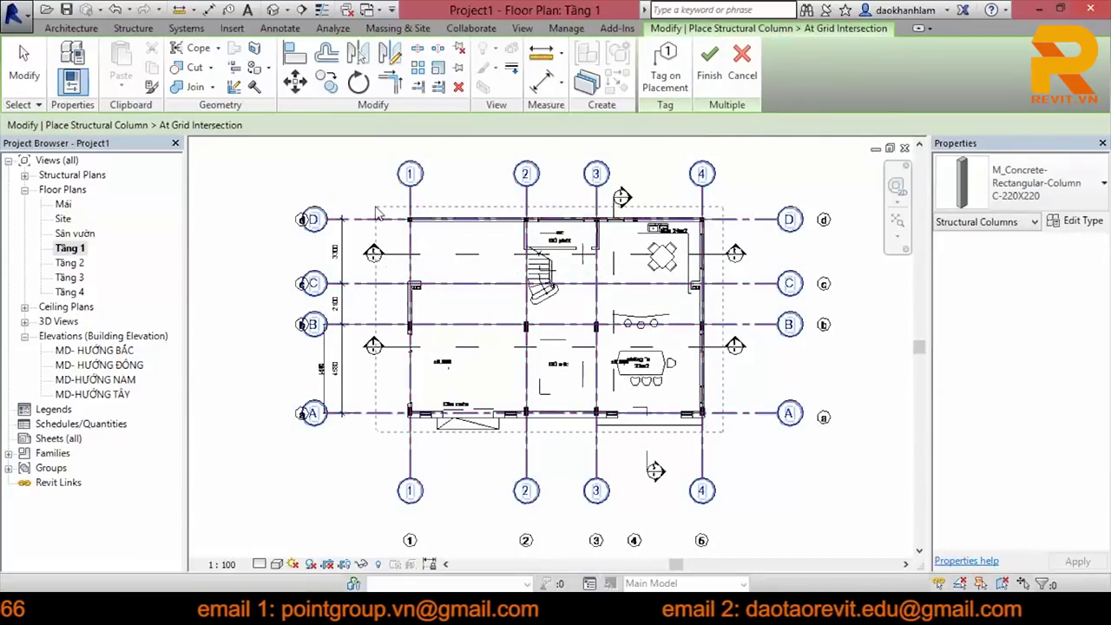
{"action": "scroll", "coordinate": [738, 215], "scroll_direction": "up", "scroll_amount": 3}
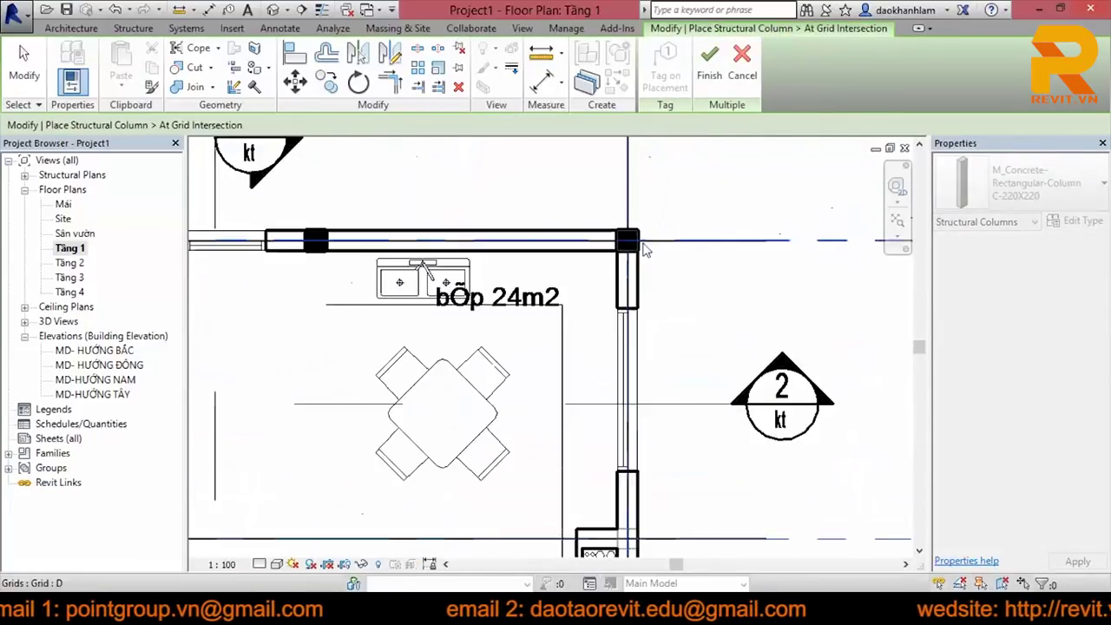
{"action": "scroll", "coordinate": [738, 215], "scroll_direction": "up", "scroll_amount": 2}
{"action": "left_click", "coordinate": [709, 70]}
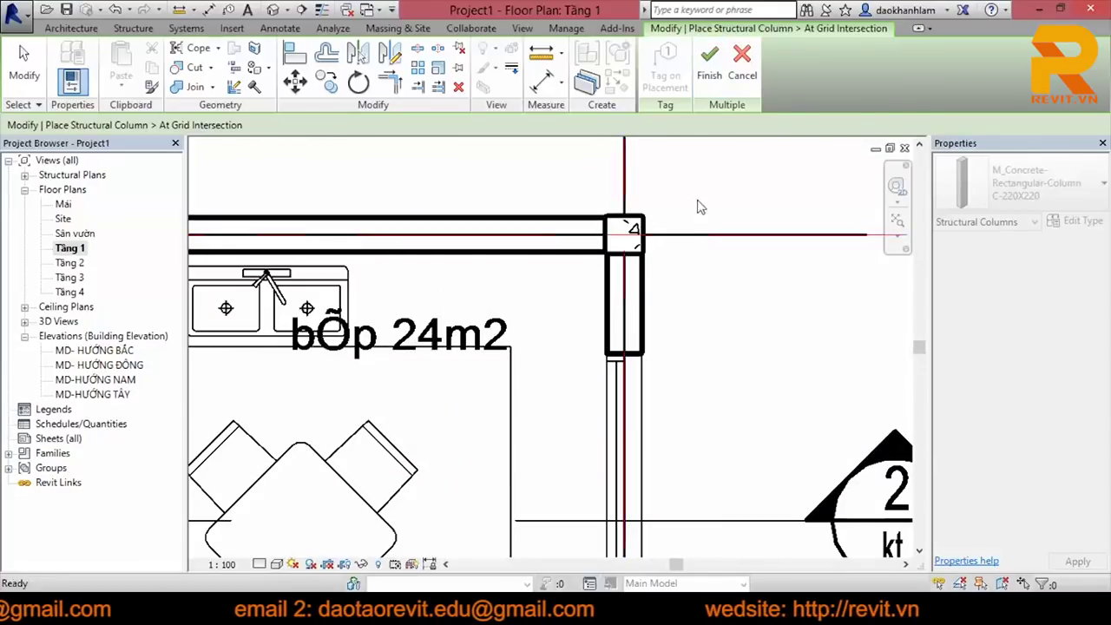
{"action": "key", "text": "Escape"}
{"action": "key", "text": "Escape"}
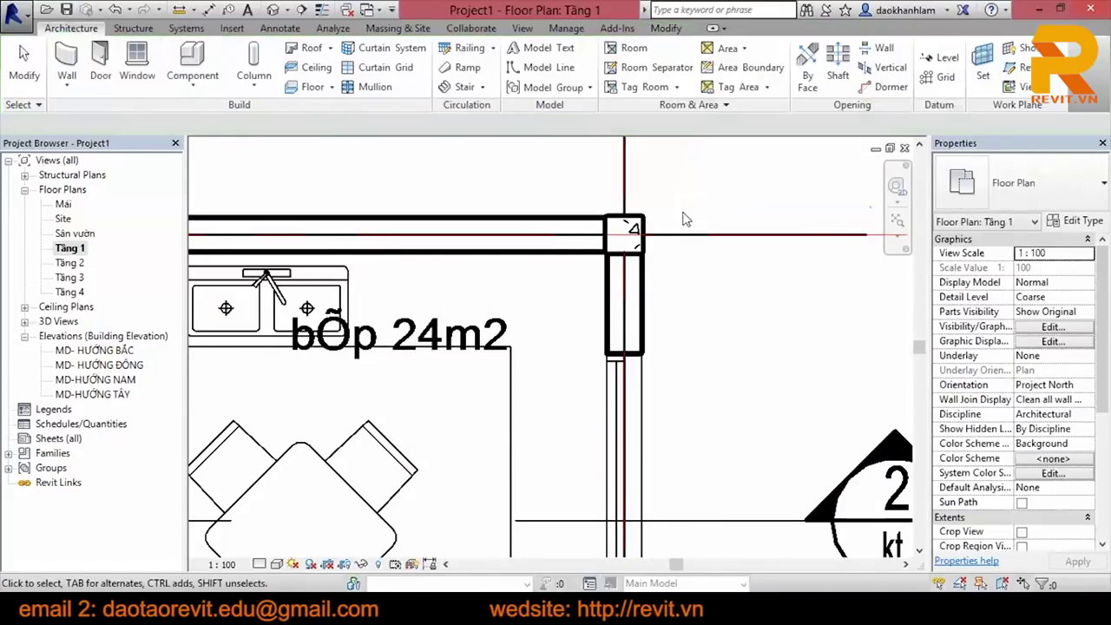
{"action": "left_click", "coordinate": [273, 10]}
{"action": "mouse_move", "coordinate": [755, 374]}
{"action": "middle_mouse_down", "text": "shift"}
{"action": "mouse_move", "coordinate": [813, 371]}
{"action": "mouse_move", "coordinate": [763, 348]}
{"action": "middle_mouse_up", "text": "shift"}
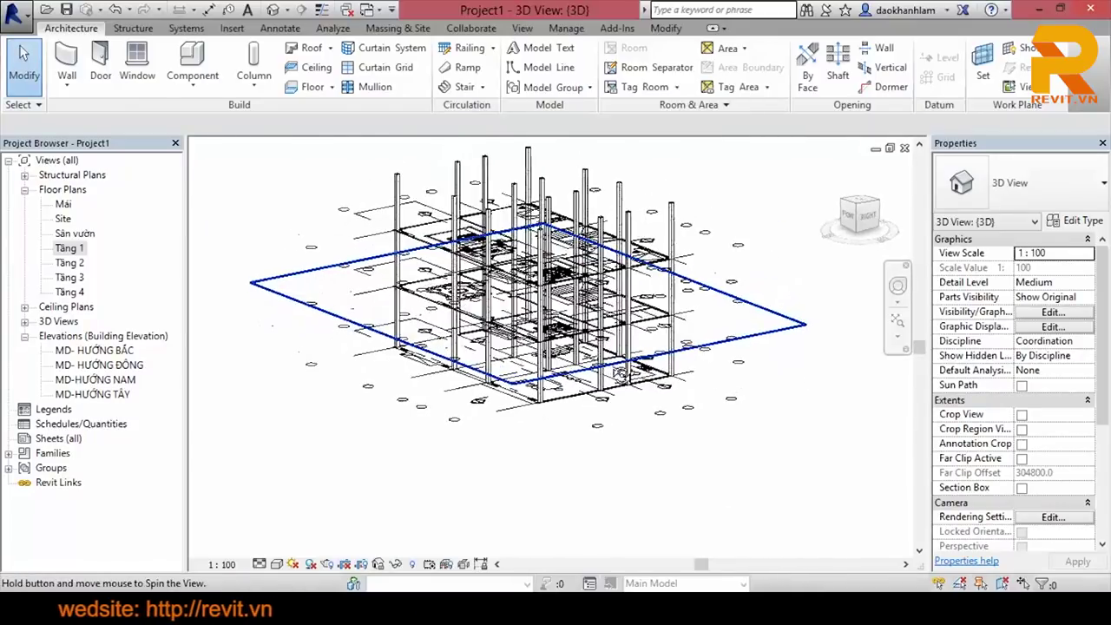
{"action": "scroll", "coordinate": [686, 260], "scroll_direction": "up", "scroll_amount": 3}
{"action": "left_click", "coordinate": [686, 206]}
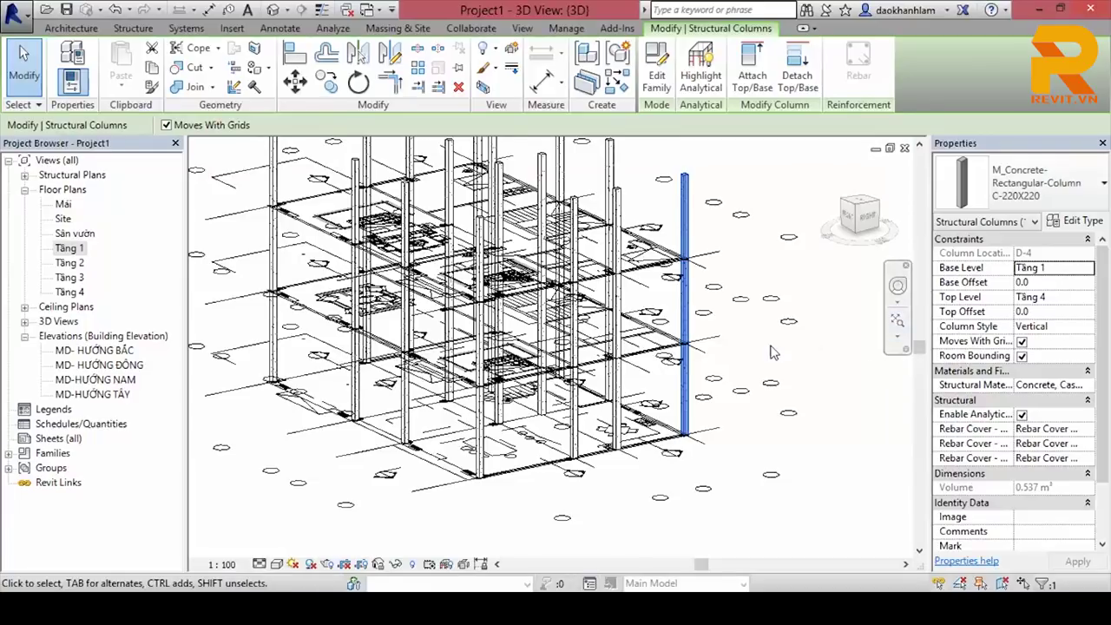
{"action": "left_click", "coordinate": [772, 354]}
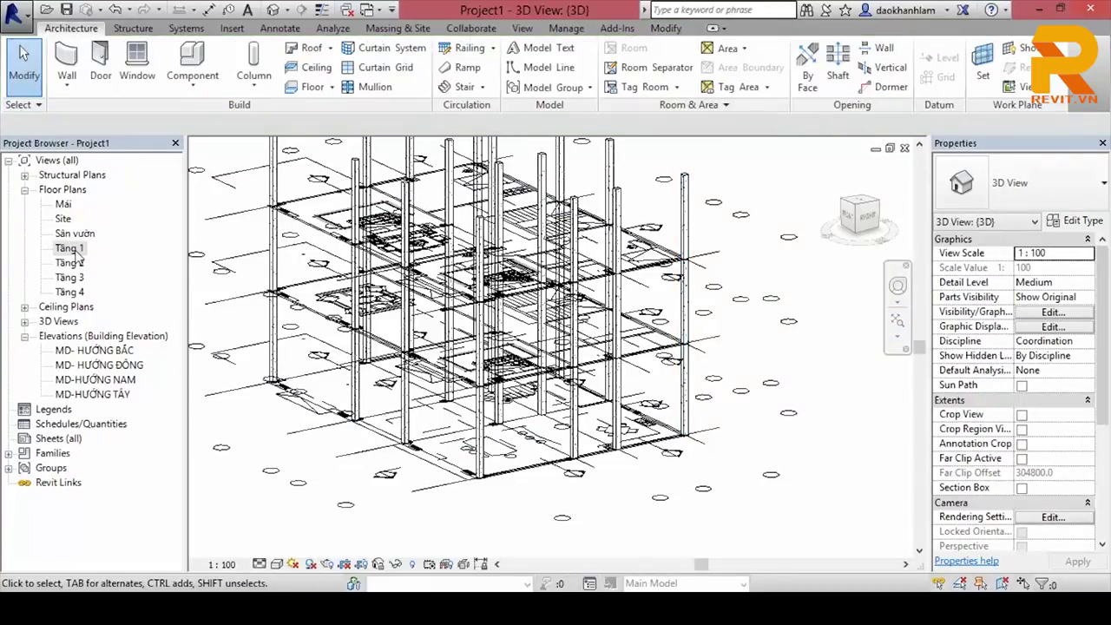
{"action": "double_click", "coordinate": [75, 250]}
{"action": "scroll", "coordinate": [611, 349], "scroll_direction": "down", "scroll_amount": 2}
{"action": "scroll", "coordinate": [611, 348], "scroll_direction": "down", "scroll_amount": 2}
{"action": "scroll", "coordinate": [667, 415], "scroll_direction": "up", "scroll_amount": 2}
{"action": "scroll", "coordinate": [666, 415], "scroll_direction": "up", "scroll_amount": 1}
{"action": "scroll", "coordinate": [667, 415], "scroll_direction": "up", "scroll_amount": 3}
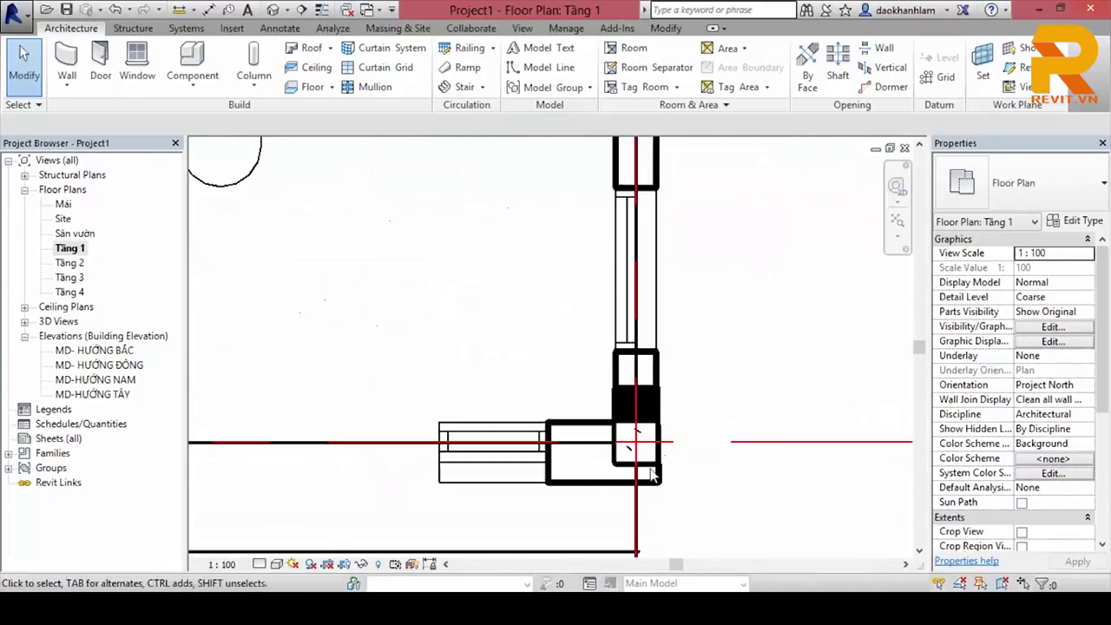
{"action": "left_click", "coordinate": [639, 465]}
{"action": "scroll", "coordinate": [640, 422], "scroll_direction": "up", "scroll_amount": 2}
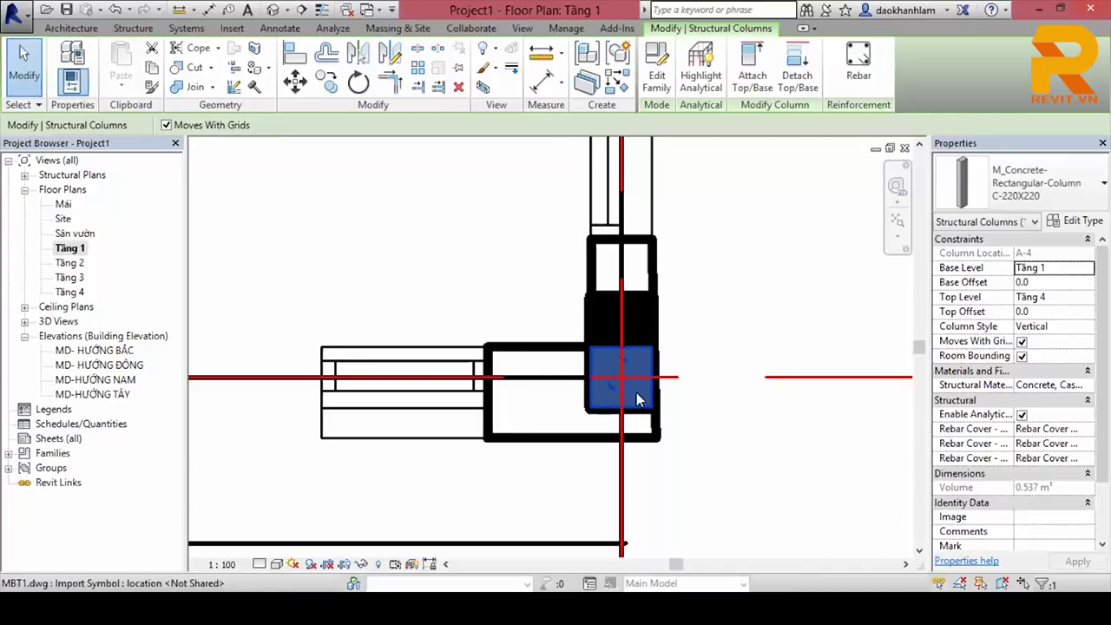
{"action": "key", "text": "Escape"}
{"action": "key", "text": "d"}
{"action": "key", "text": "i"}
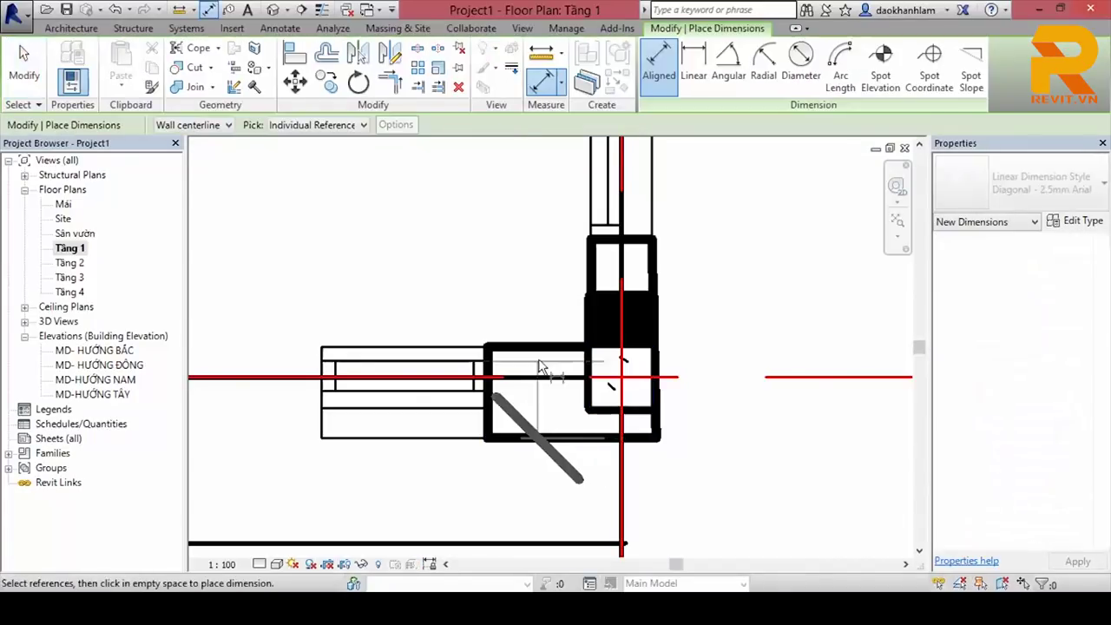
{"action": "key", "text": "Escape"}
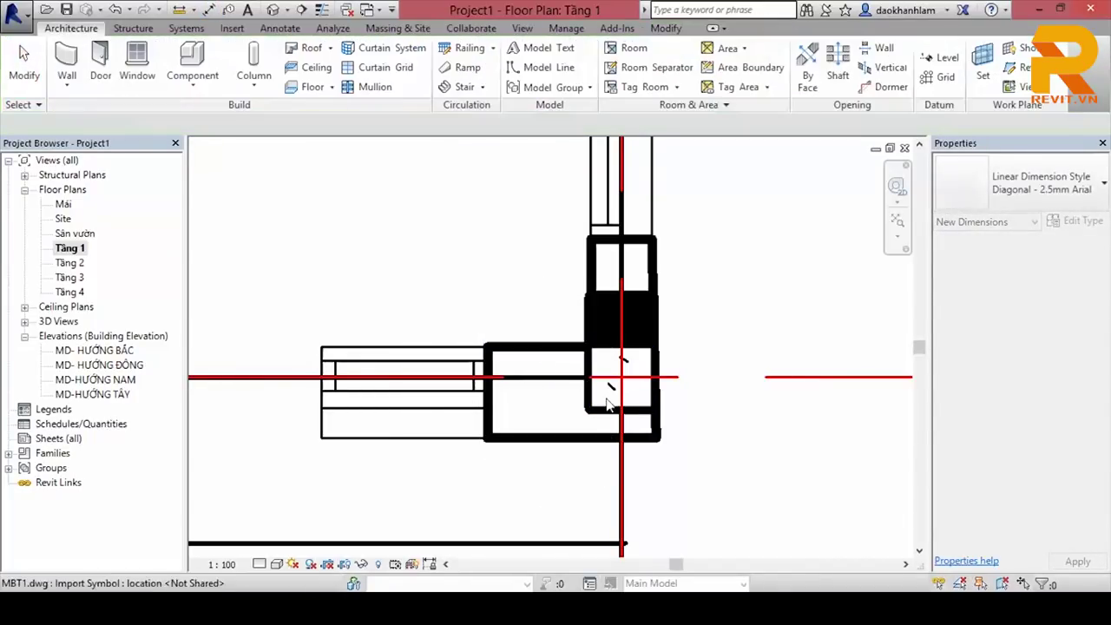
{"action": "left_click", "coordinate": [603, 396]}
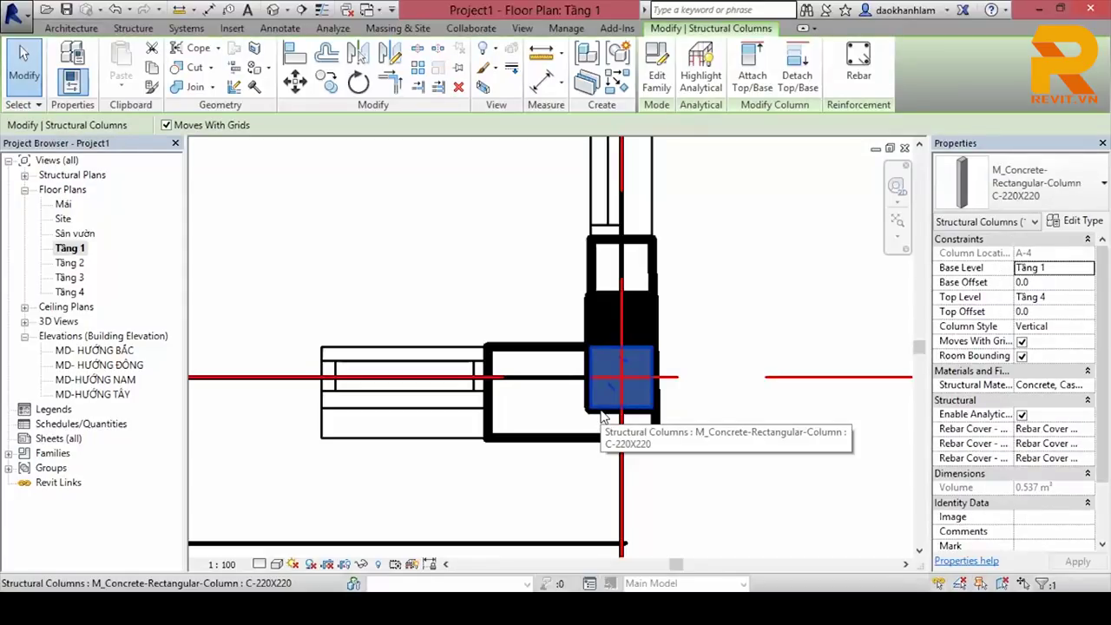
{"action": "left_click", "coordinate": [1082, 224]}
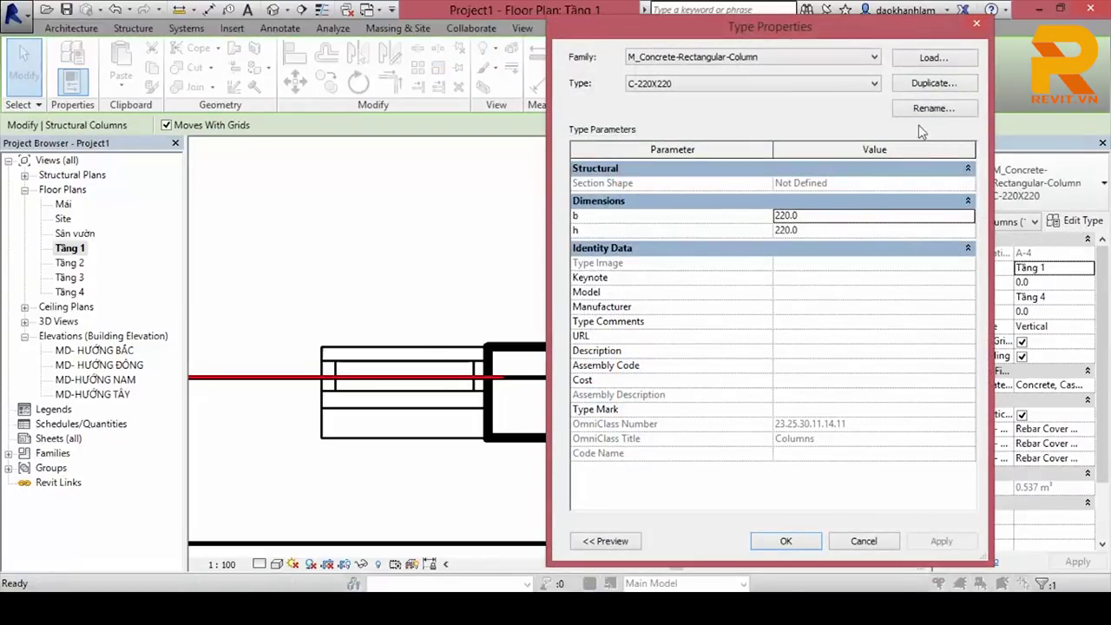
Step: Duplicate the corner column's type as C-220X330 with h 330 and apply it
{"action": "left_click", "coordinate": [934, 85]}
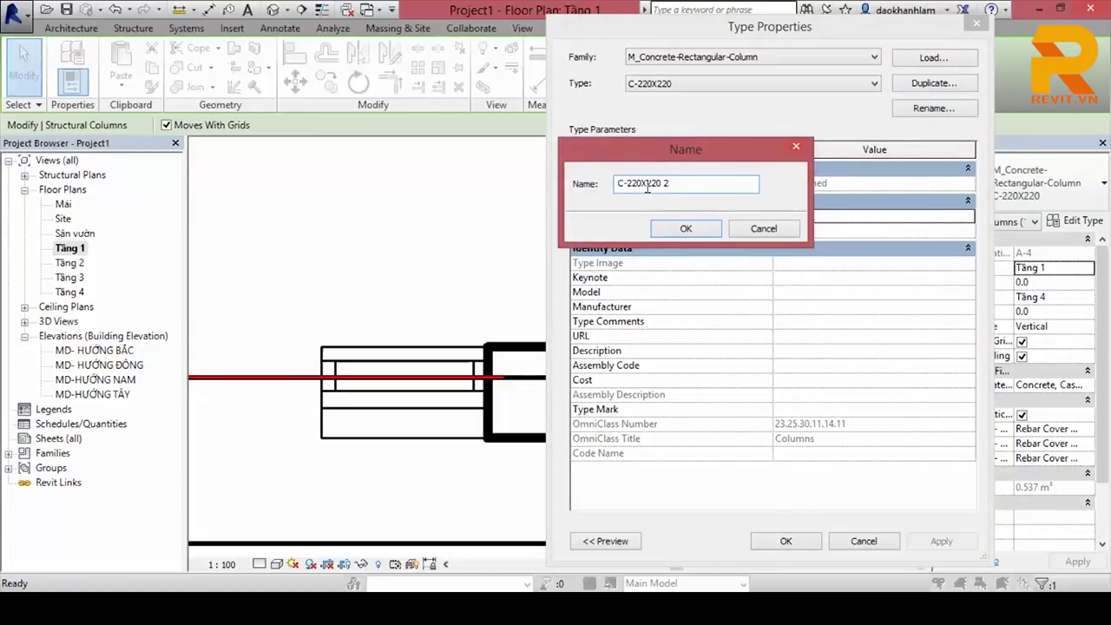
{"action": "left_click", "coordinate": [705, 228]}
{"action": "left_click", "coordinate": [787, 230]}
{"action": "double_click", "coordinate": [785, 229]}
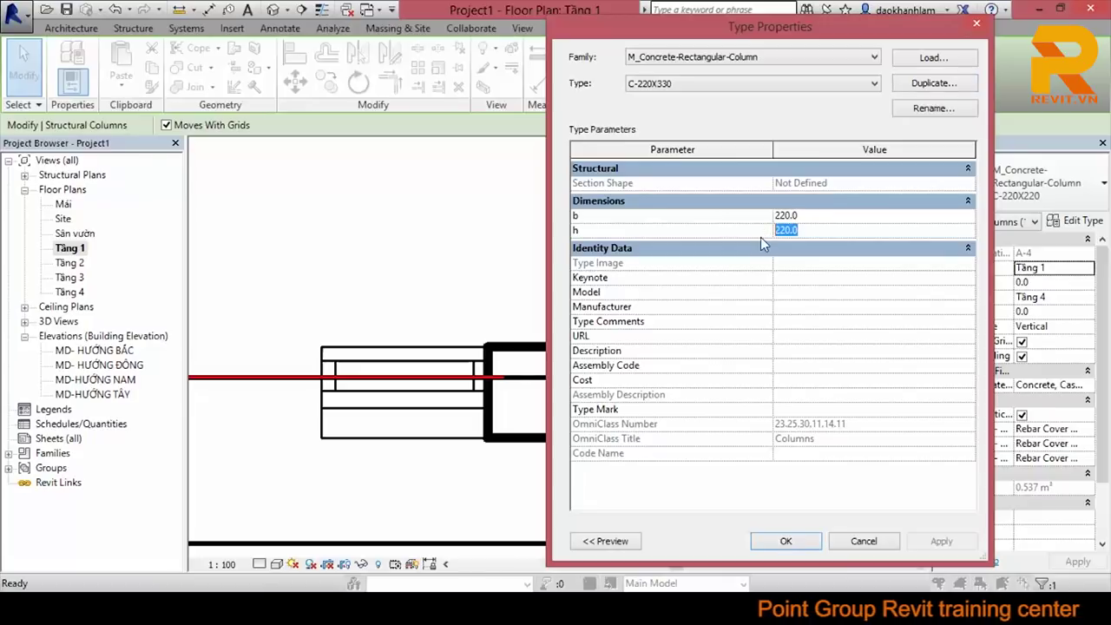
{"action": "type", "text": "330"}
{"action": "left_click", "coordinate": [787, 540]}
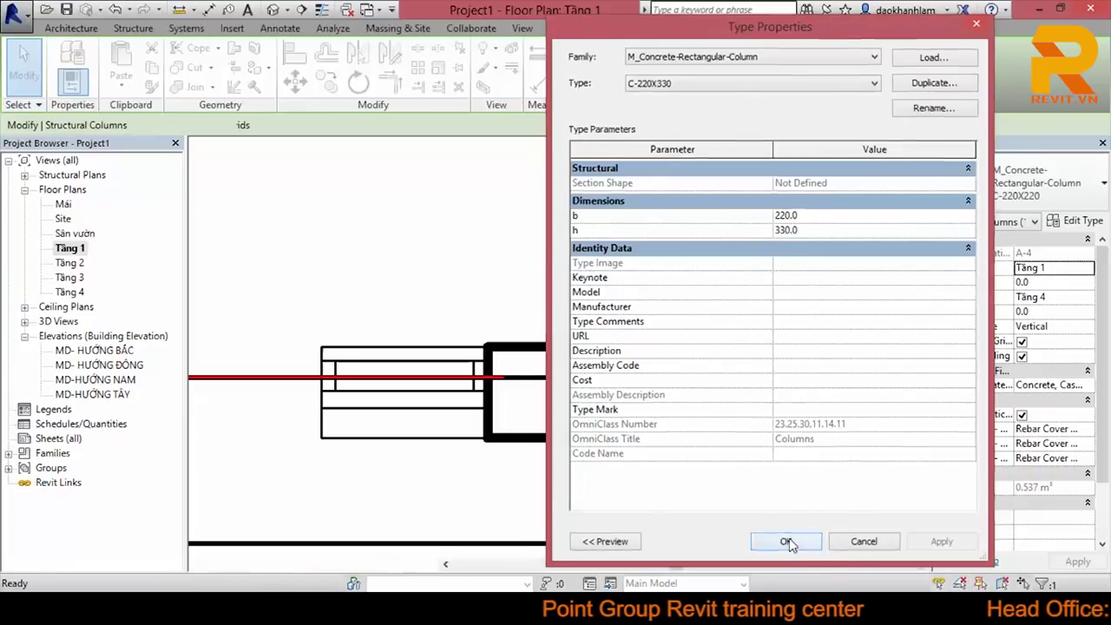
{"action": "left_click", "coordinate": [622, 378]}
{"action": "key", "text": "Escape"}
{"action": "key", "text": "Escape"}
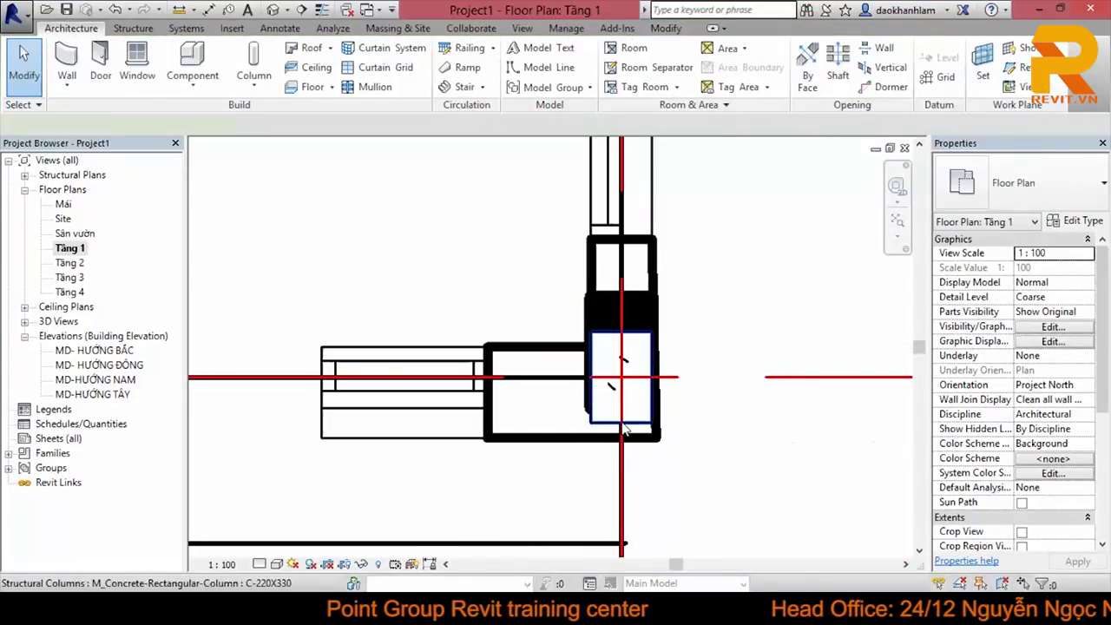
{"action": "left_click", "coordinate": [623, 425]}
{"action": "scroll", "coordinate": [616, 373], "scroll_direction": "up", "scroll_amount": 2}
Step: Align the C-220X330 corner column's edge to the bottom wall face
{"action": "key", "text": "Escape"}
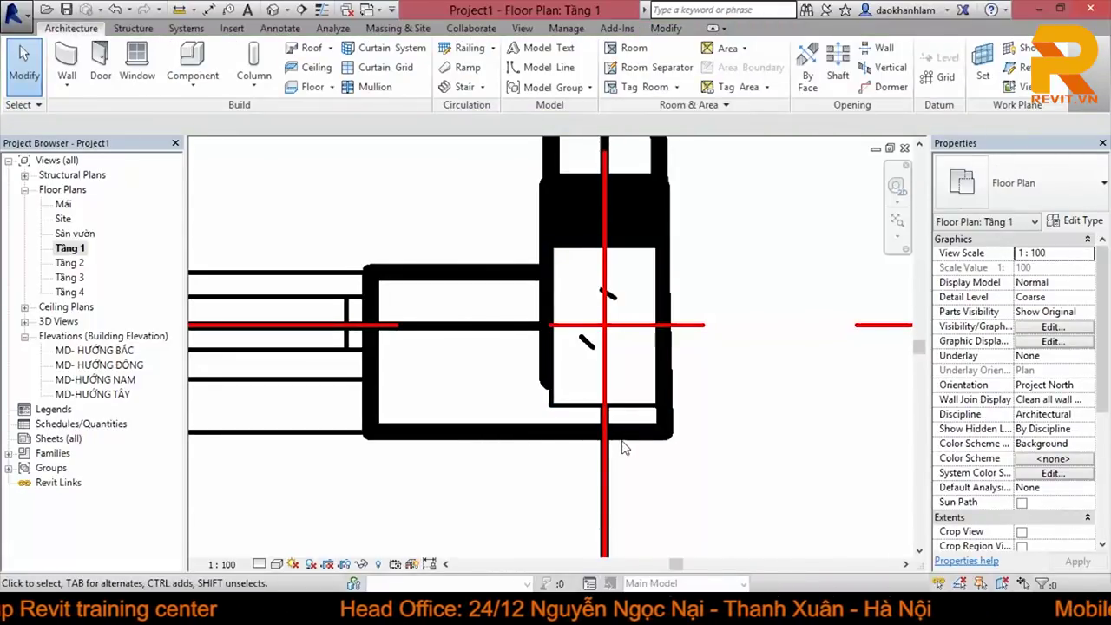
{"action": "left_click", "coordinate": [665, 28]}
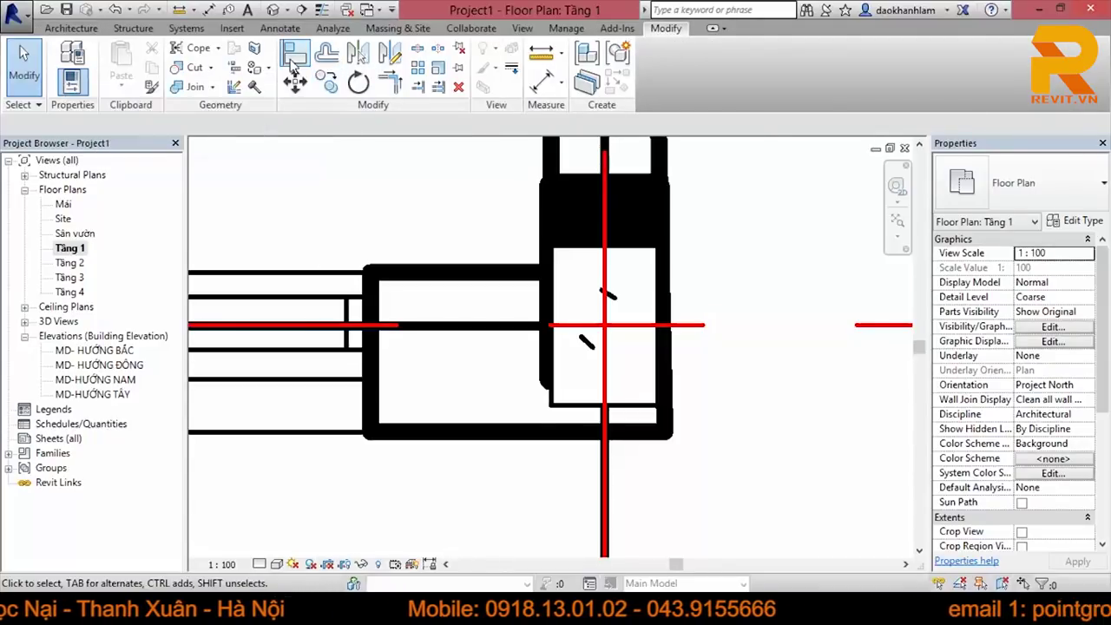
{"action": "left_click", "coordinate": [292, 64]}
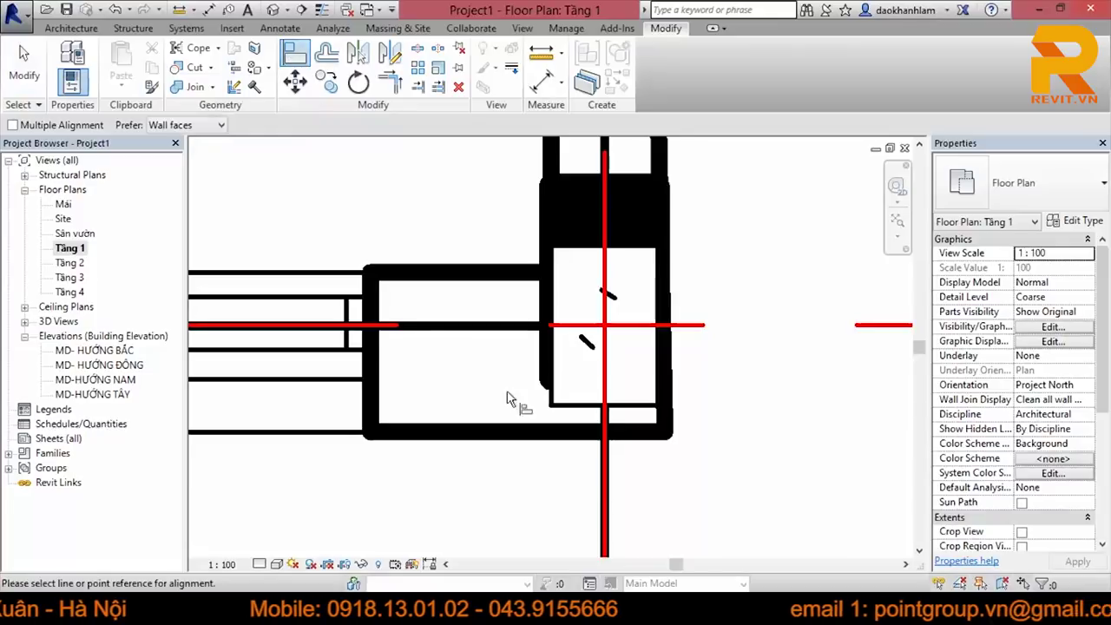
{"action": "left_click", "coordinate": [517, 437]}
{"action": "left_click", "coordinate": [573, 406]}
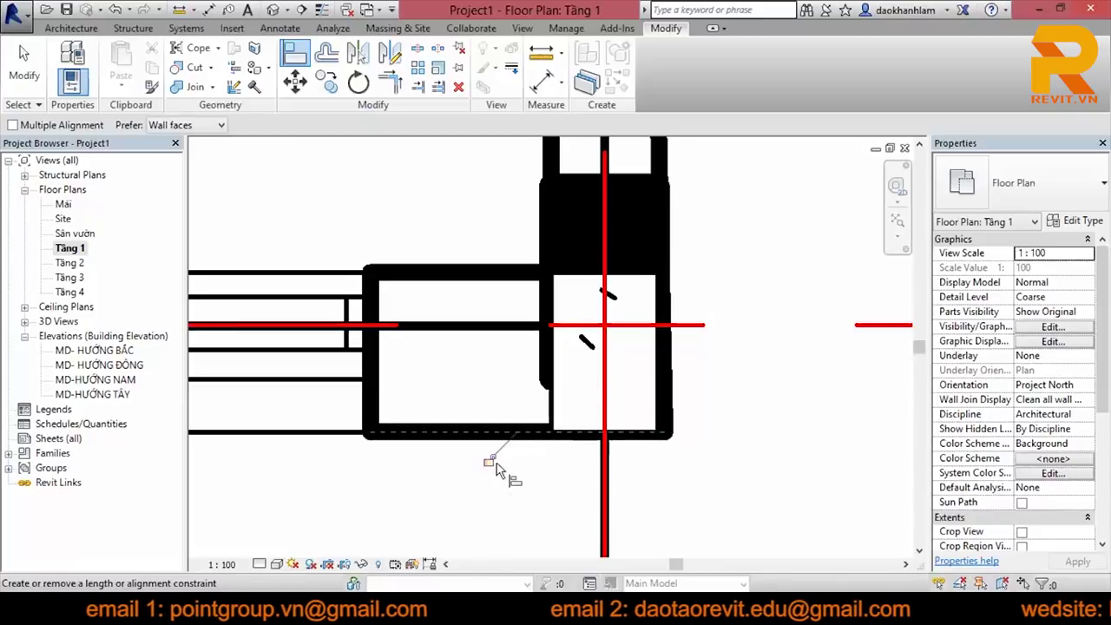
{"action": "key", "text": "Escape"}
{"action": "key", "text": "Escape"}
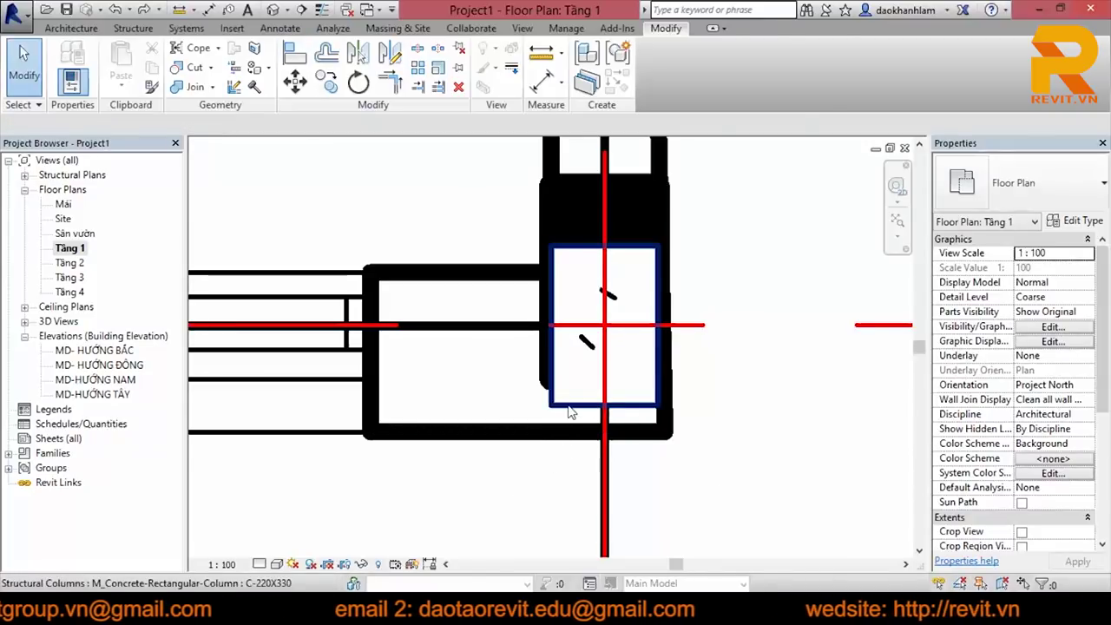
Step: Move the corner column down so its corner sits on the outer wall edge
{"action": "left_click", "coordinate": [531, 364]}
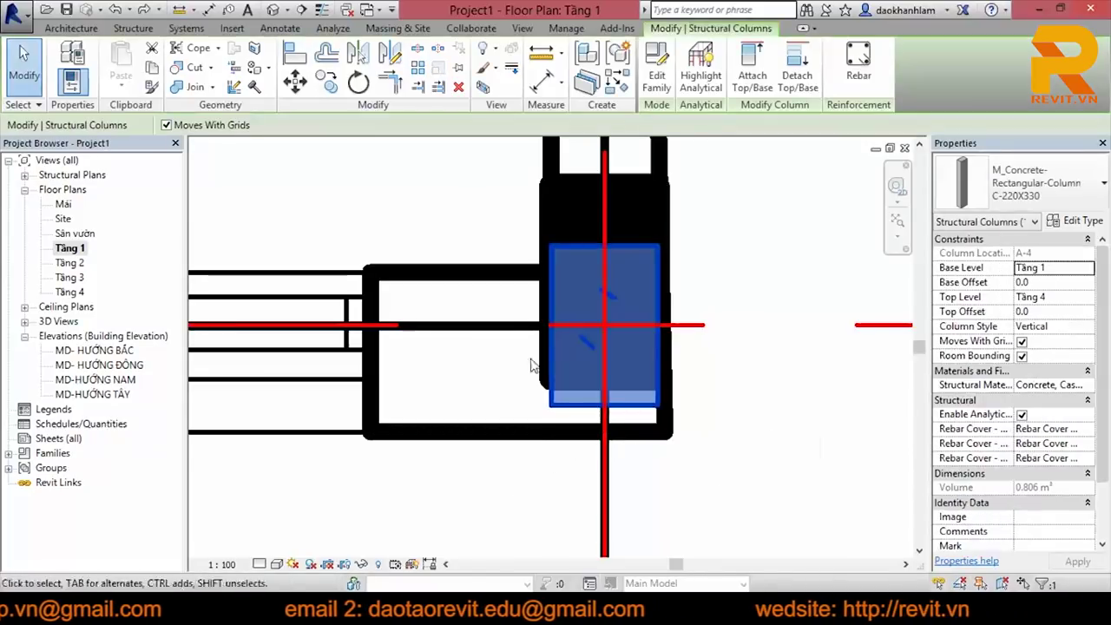
{"action": "left_click", "coordinate": [296, 91]}
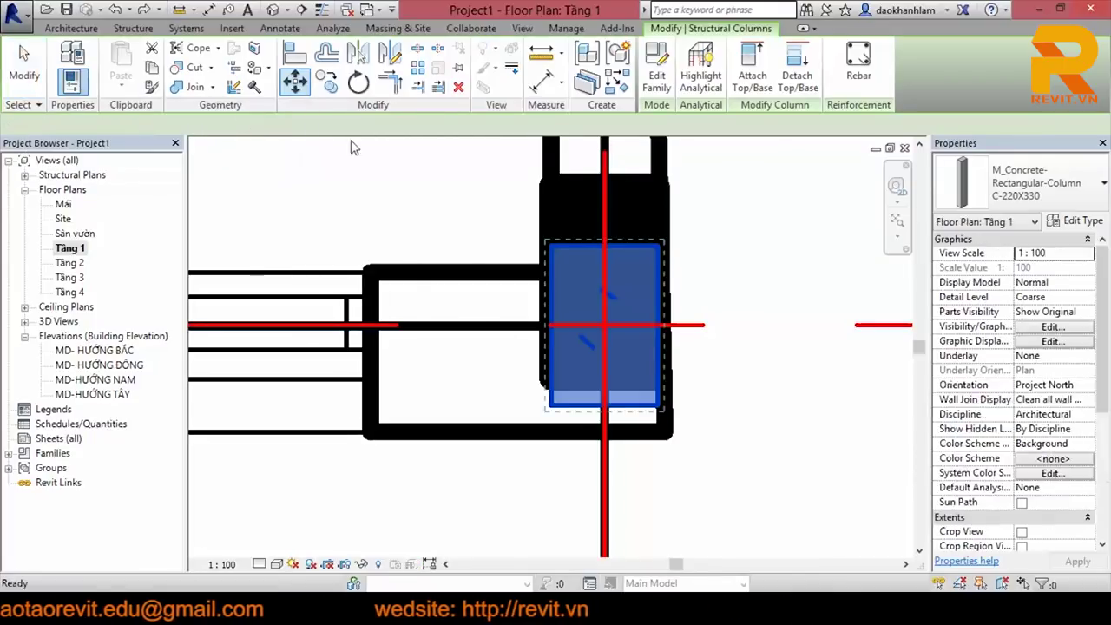
{"action": "scroll", "coordinate": [567, 415], "scroll_direction": "up", "scroll_amount": 2}
{"action": "left_click", "coordinate": [550, 405]}
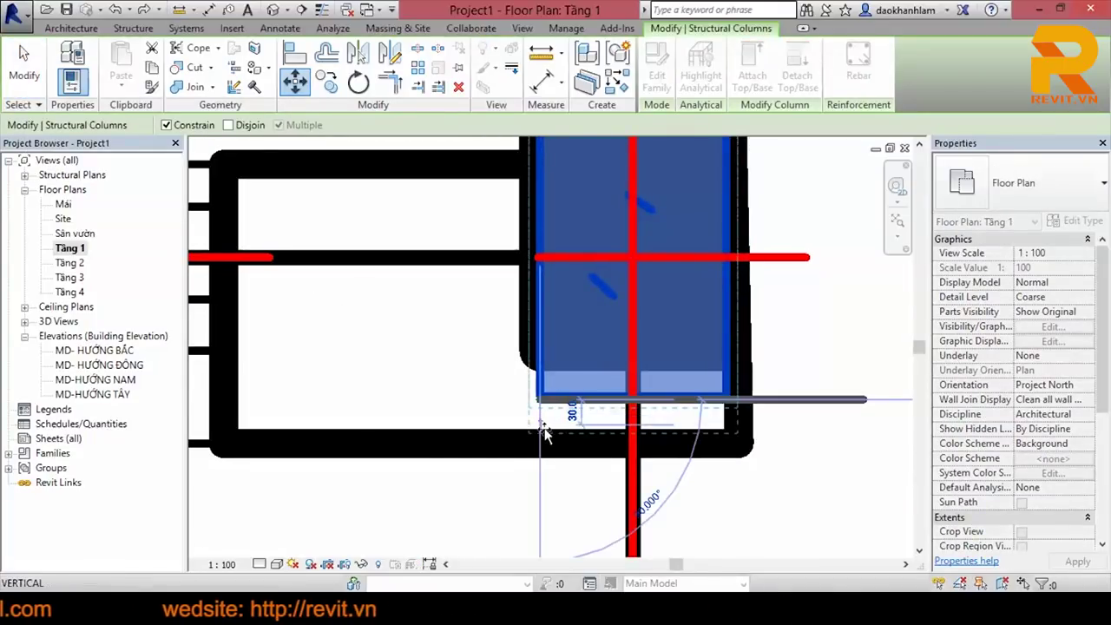
{"action": "left_click", "coordinate": [562, 425]}
{"action": "left_click", "coordinate": [753, 486]}
{"action": "scroll", "coordinate": [773, 456], "scroll_direction": "down", "scroll_amount": 2}
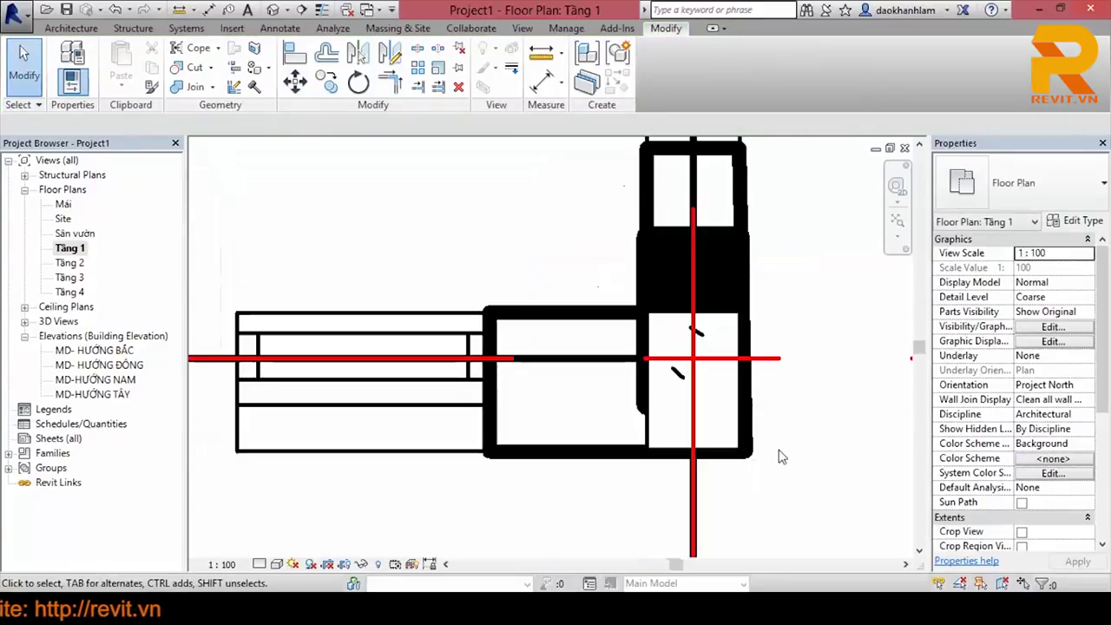
Step: Copy the C-220X330 type from the corner column onto the column at grid A-3 with Match Type
{"action": "scroll", "coordinate": [767, 454], "scroll_direction": "down", "scroll_amount": 2}
{"action": "scroll", "coordinate": [775, 447], "scroll_direction": "down", "scroll_amount": 2}
{"action": "scroll", "coordinate": [775, 438], "scroll_direction": "down", "scroll_amount": 1}
{"action": "scroll", "coordinate": [495, 403], "scroll_direction": "up", "scroll_amount": 2}
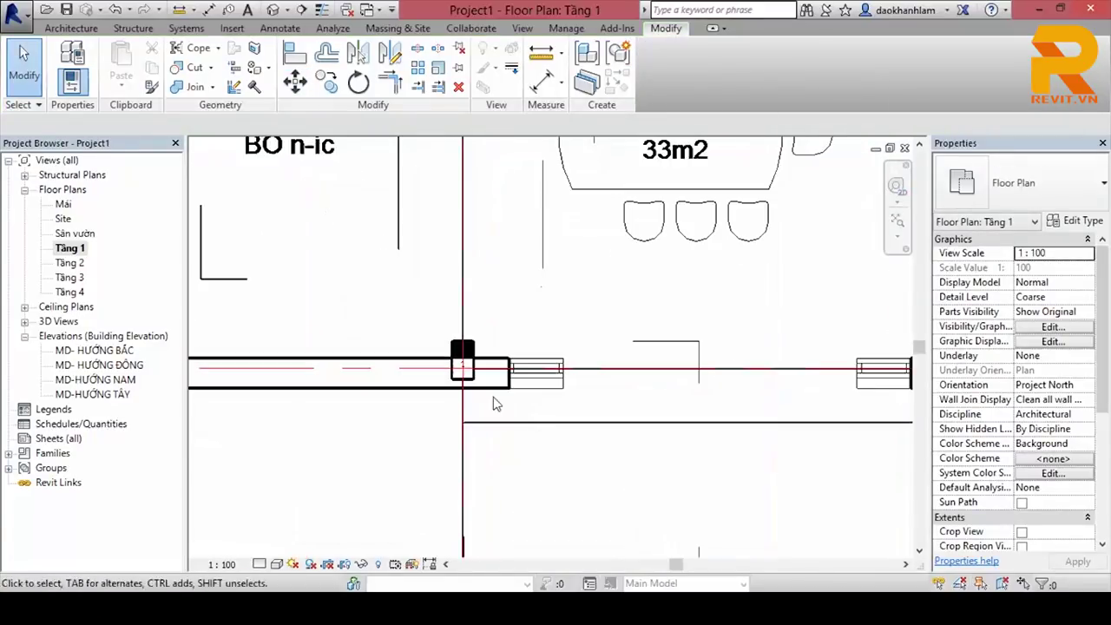
{"action": "scroll", "coordinate": [504, 403], "scroll_direction": "down", "scroll_amount": 2}
{"action": "scroll", "coordinate": [542, 414], "scroll_direction": "up", "scroll_amount": 1}
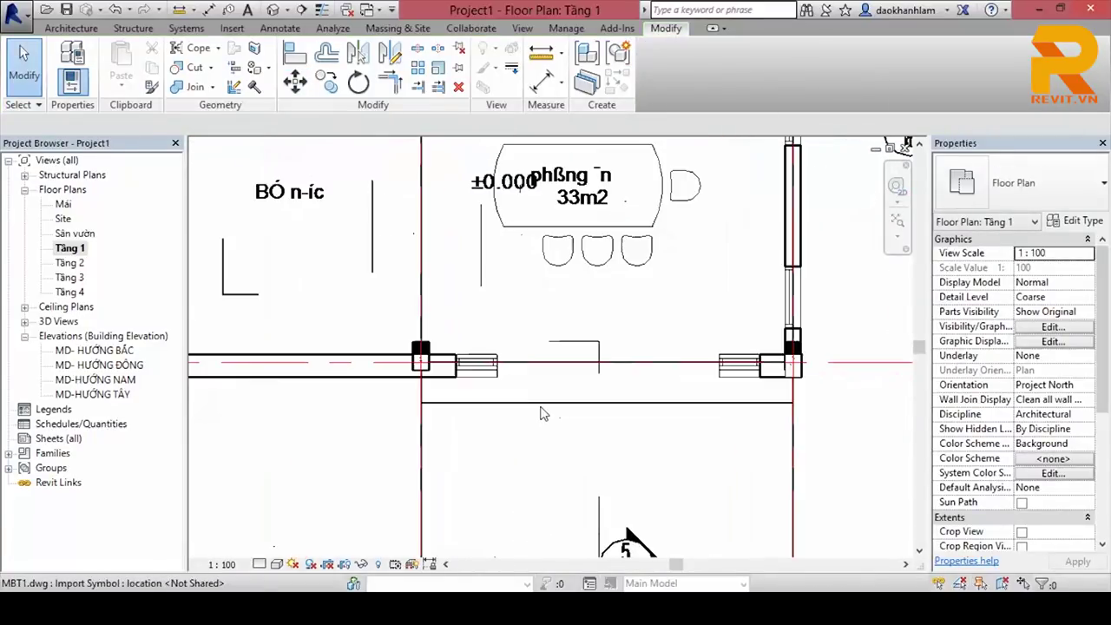
{"action": "scroll", "coordinate": [548, 419], "scroll_direction": "up", "scroll_amount": 1}
{"action": "middle_click_drag", "start_coordinate": [486, 416], "coordinate": [458, 407]}
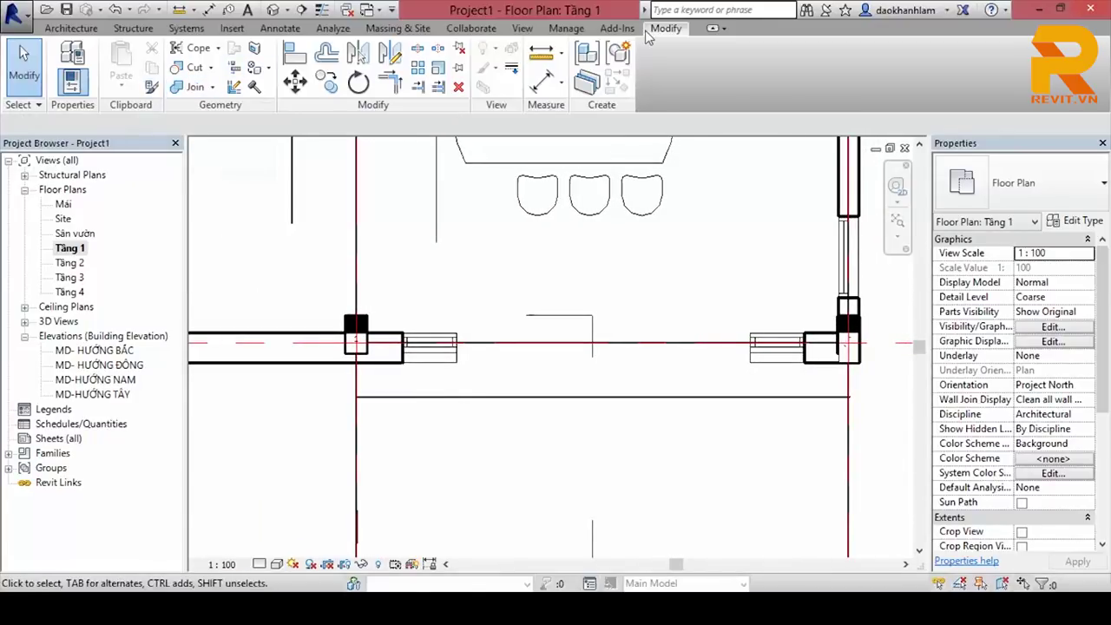
{"action": "left_click", "coordinate": [153, 87]}
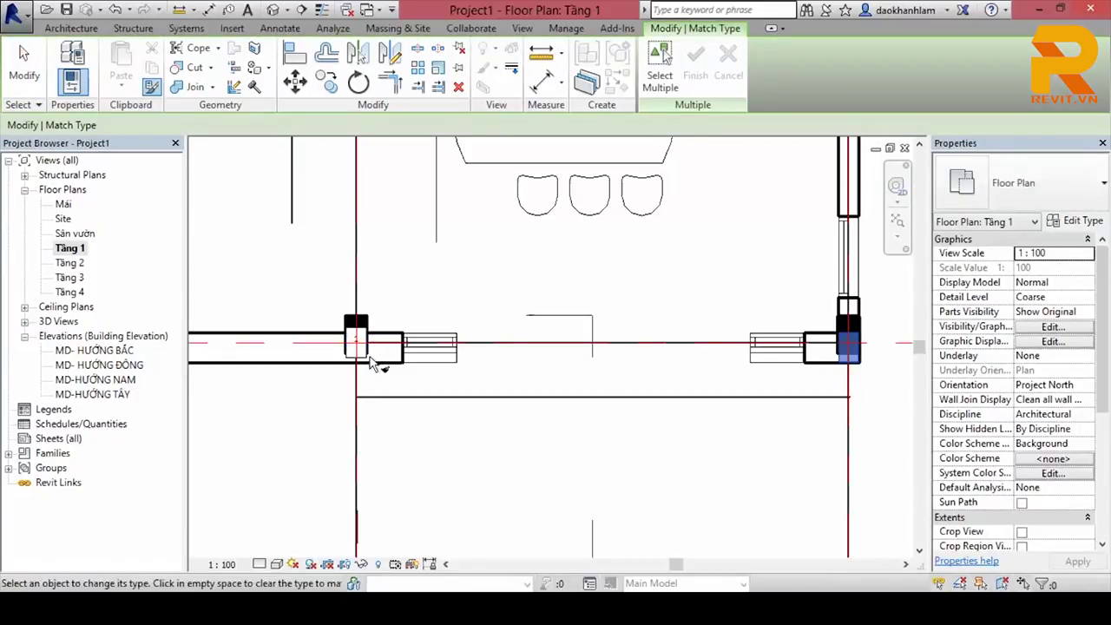
{"action": "scroll", "coordinate": [382, 375], "scroll_direction": "up", "scroll_amount": 3}
{"action": "key", "text": "Escape"}
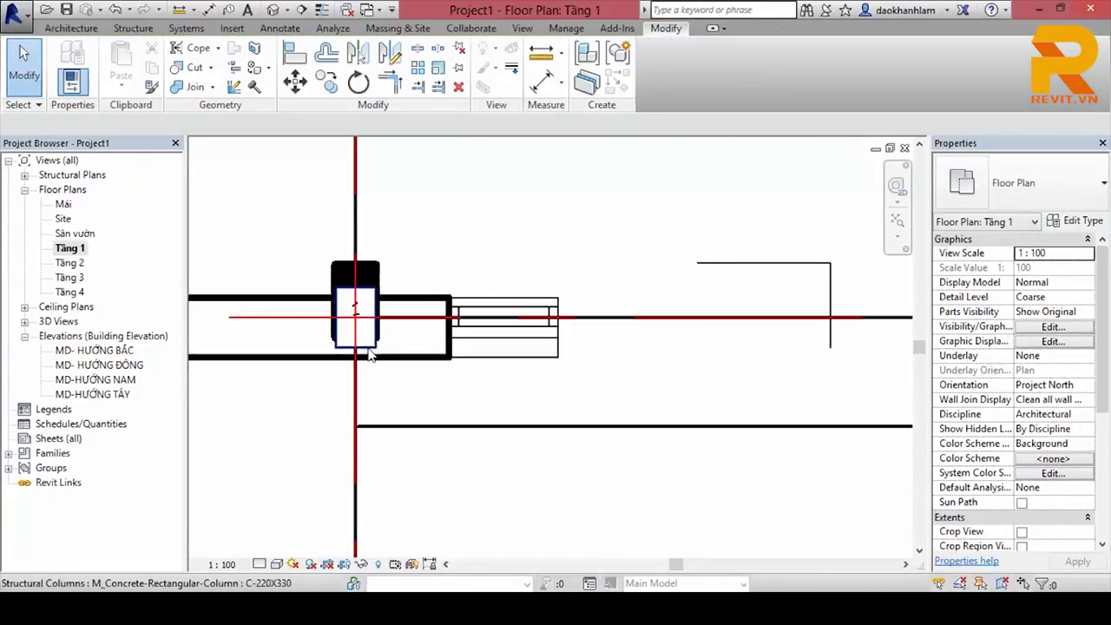
Step: Select the updated A-3 column to confirm it is now C-220X330
{"action": "left_click", "coordinate": [371, 351]}
{"action": "scroll", "coordinate": [375, 375], "scroll_direction": "down", "scroll_amount": 2}
{"action": "scroll", "coordinate": [375, 375], "scroll_direction": "down", "scroll_amount": 2}
{"action": "mouse_move", "coordinate": [375, 375]}
{"action": "middle_mouse_down"}
{"action": "mouse_move", "coordinate": [513, 389]}
{"action": "mouse_move", "coordinate": [572, 416]}
{"action": "mouse_move", "coordinate": [674, 402]}
{"action": "middle_mouse_up"}
{"action": "scroll", "coordinate": [512, 390], "scroll_direction": "down", "scroll_amount": 1}
{"action": "scroll", "coordinate": [603, 390], "scroll_direction": "up", "scroll_amount": 4}
{"action": "key", "text": "Escape"}
{"action": "scroll", "coordinate": [602, 391], "scroll_direction": "down", "scroll_amount": 2}
{"action": "scroll", "coordinate": [674, 402], "scroll_direction": "down", "scroll_amount": 1}
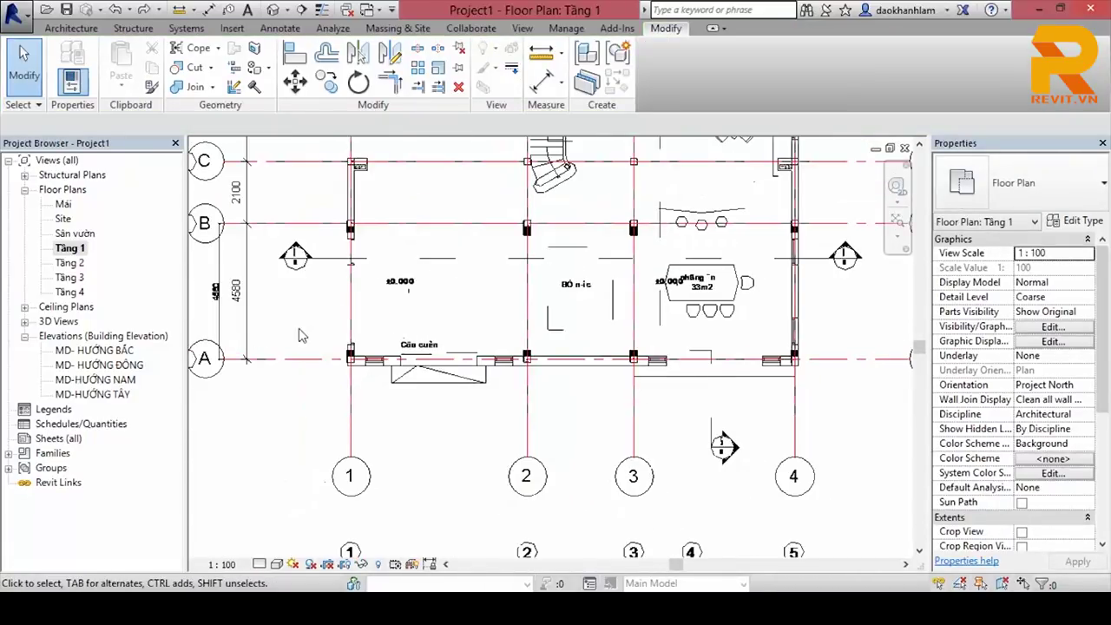
Step: Change the selected columns to the C-220X330 type
{"action": "left_click_drag", "start_coordinate": [677, 396], "coordinate": [683, 397]}
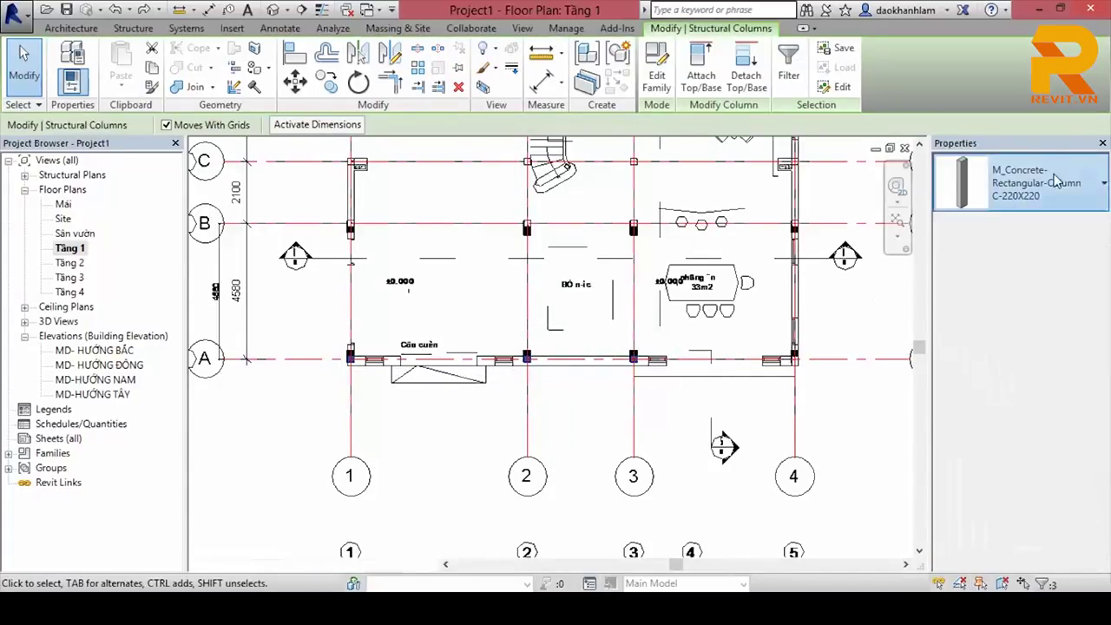
{"action": "left_click", "coordinate": [1054, 181]}
{"action": "left_click", "coordinate": [945, 350]}
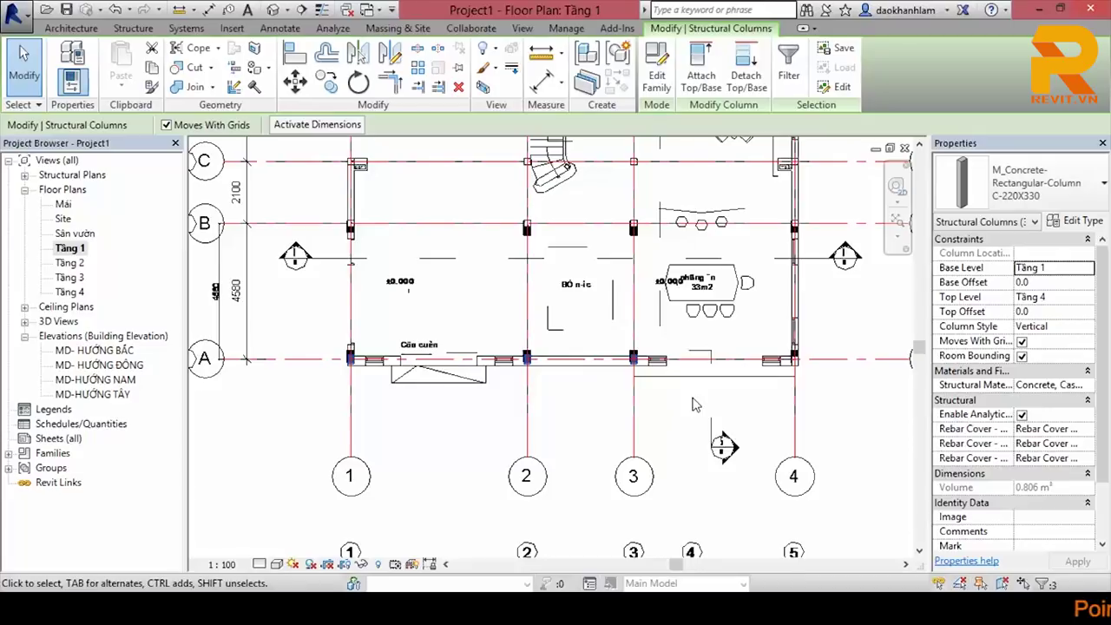
{"action": "scroll", "coordinate": [644, 372], "scroll_direction": "up", "scroll_amount": 5}
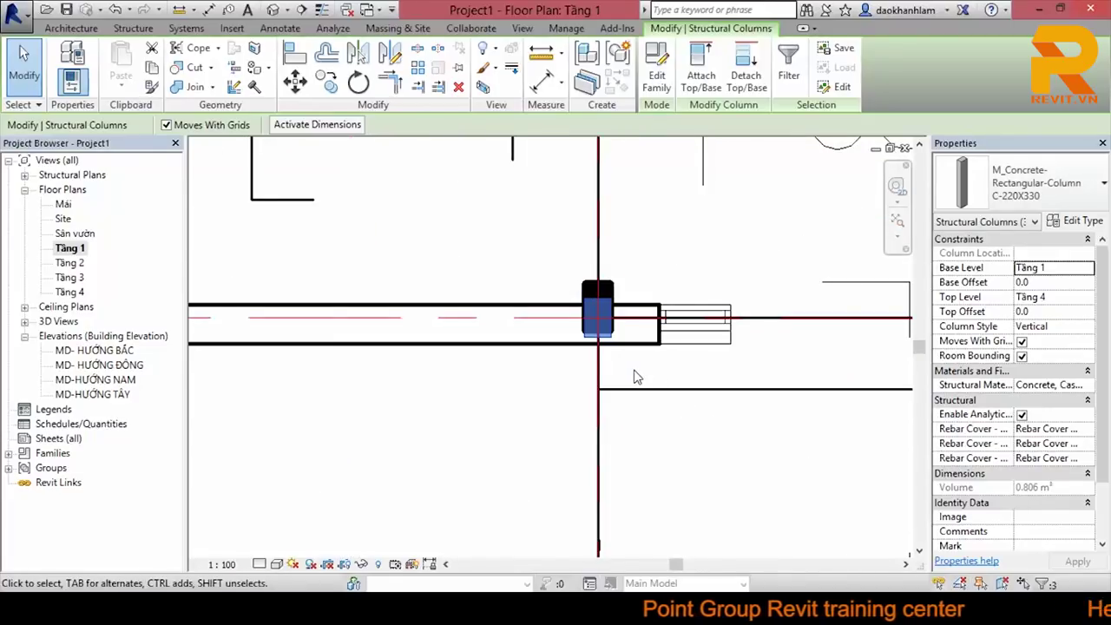
{"action": "key", "text": "Escape"}
Step: Align the next column's edge to the grid line with AL, then open the 3D view
{"action": "key", "text": "a"}
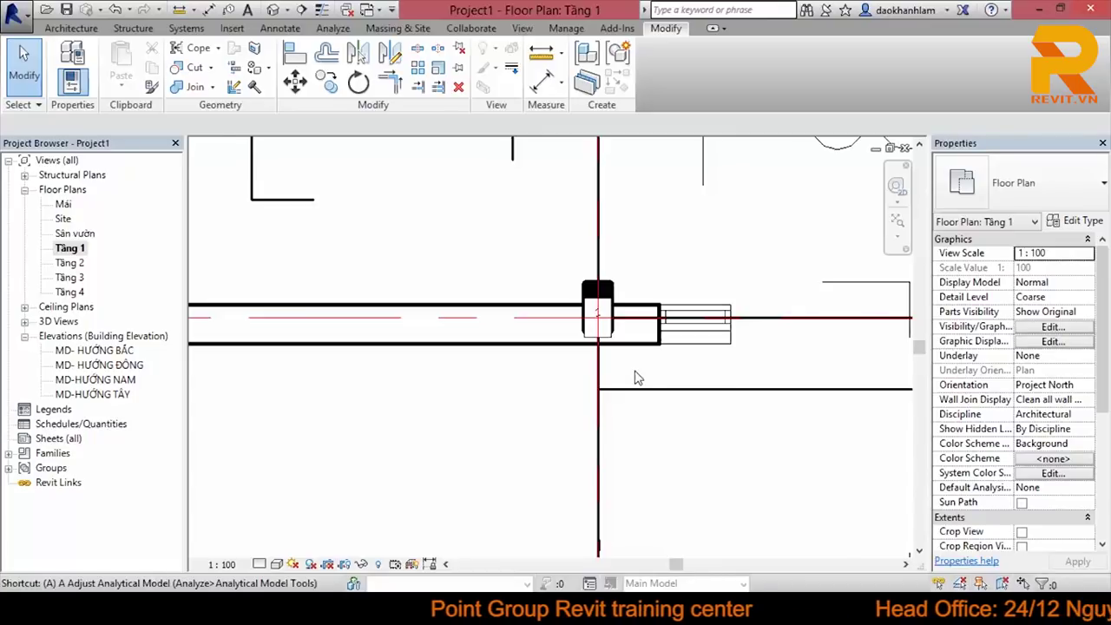
{"action": "key", "text": "l"}
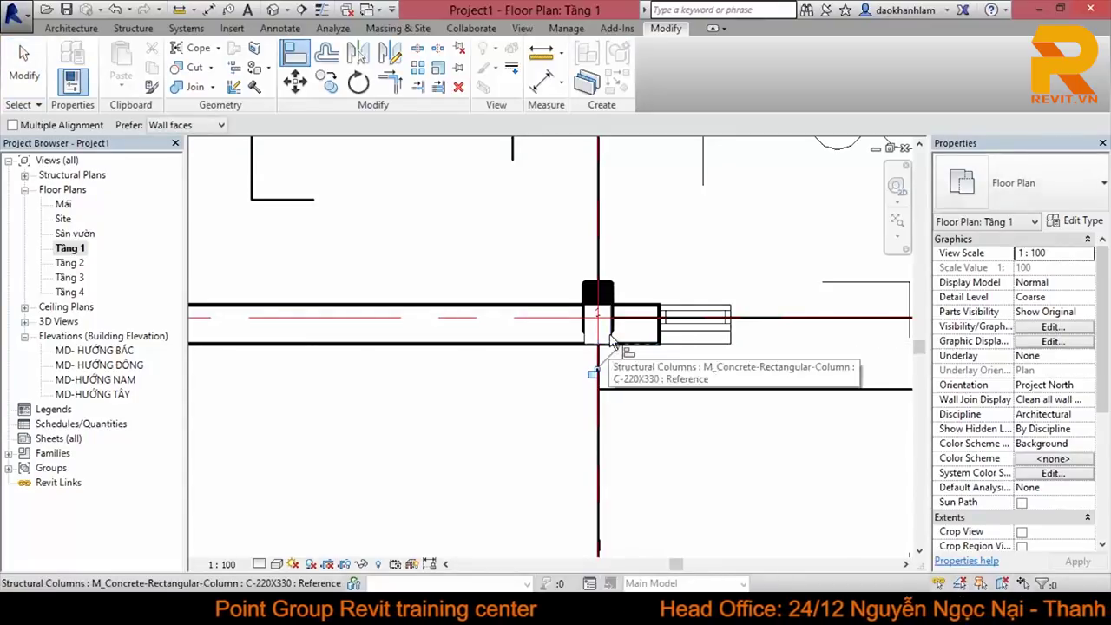
{"action": "left_click", "coordinate": [597, 375]}
{"action": "scroll", "coordinate": [486, 382], "scroll_direction": "down", "scroll_amount": 2}
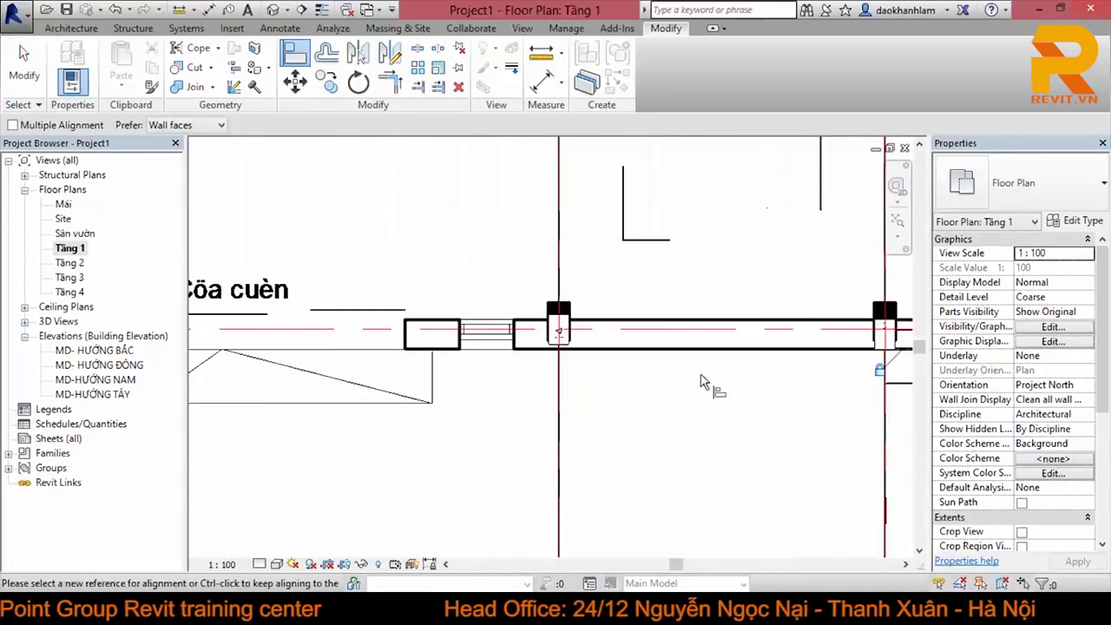
{"action": "scroll", "coordinate": [578, 355], "scroll_direction": "up", "scroll_amount": 1}
{"action": "scroll", "coordinate": [566, 356], "scroll_direction": "up", "scroll_amount": 1}
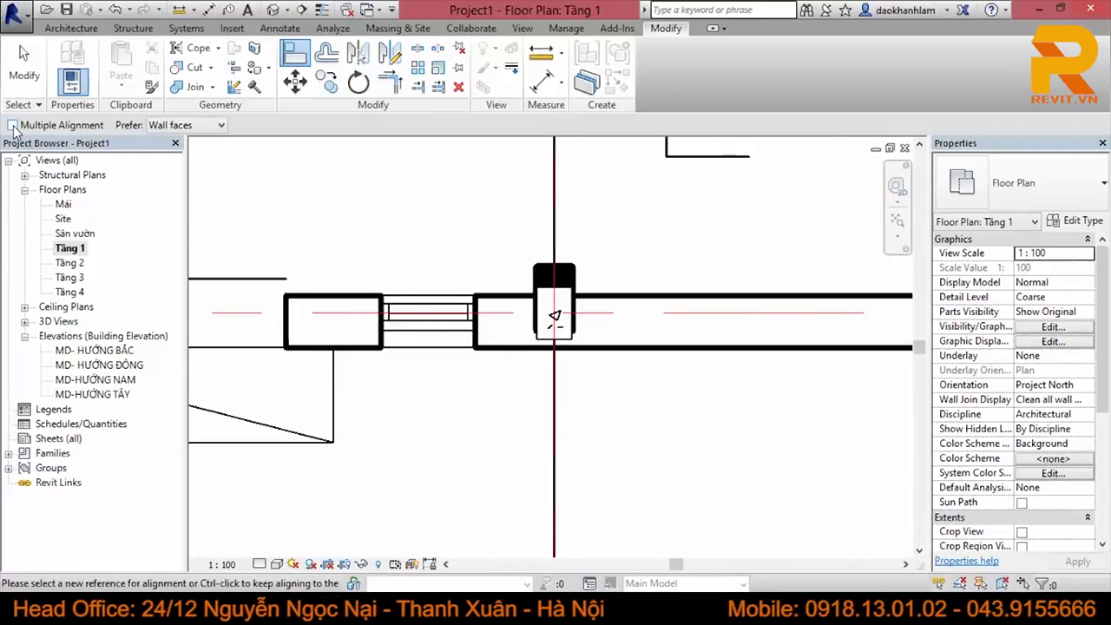
{"action": "scroll", "coordinate": [394, 369], "scroll_direction": "down", "scroll_amount": 1}
{"action": "mouse_move", "coordinate": [394, 369]}
{"action": "middle_mouse_down"}
{"action": "mouse_move", "coordinate": [686, 340]}
{"action": "mouse_move", "coordinate": [491, 323]}
{"action": "middle_mouse_up"}
{"action": "scroll", "coordinate": [685, 340], "scroll_direction": "down", "scroll_amount": 1}
{"action": "scroll", "coordinate": [488, 321], "scroll_direction": "up", "scroll_amount": 1}
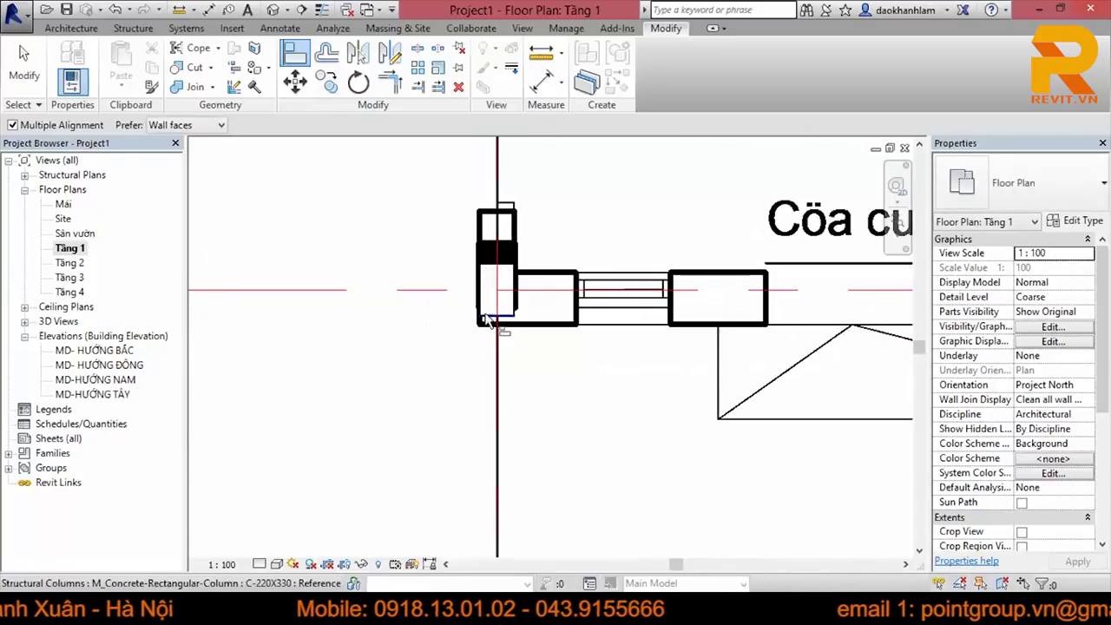
{"action": "left_click", "coordinate": [499, 323]}
{"action": "key", "text": "Escape"}
{"action": "scroll", "coordinate": [400, 151], "scroll_direction": "down", "scroll_amount": 2}
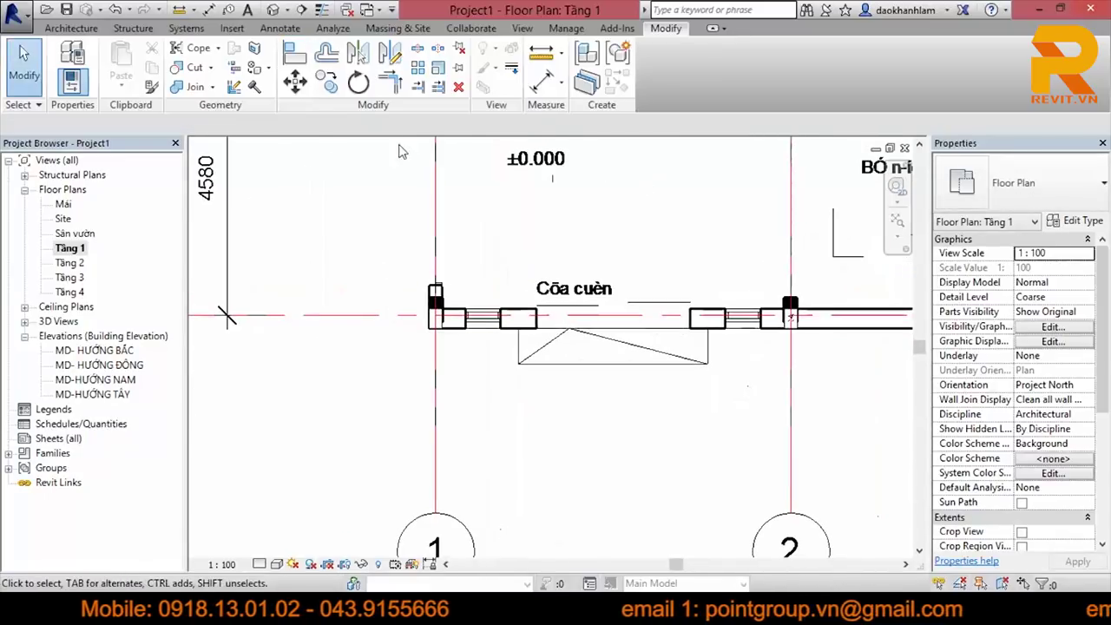
{"action": "left_click", "coordinate": [271, 10]}
Step: Orbit and zoom the 3D view to inspect the columns from the right
{"action": "scroll", "coordinate": [660, 330], "scroll_direction": "up", "scroll_amount": 3}
{"action": "middle_click_drag", "start_coordinate": [656, 321], "coordinate": [555, 261], "text": "shift"}
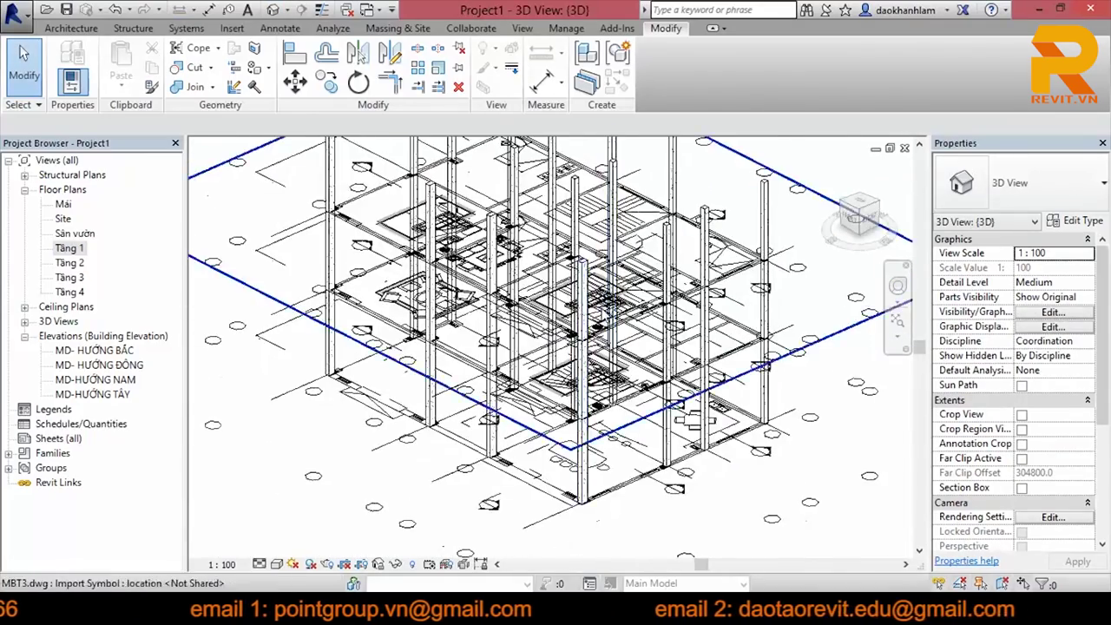
{"action": "scroll", "coordinate": [573, 256], "scroll_direction": "up", "scroll_amount": 2}
{"action": "scroll", "coordinate": [590, 252], "scroll_direction": "up", "scroll_amount": 2}
{"action": "scroll", "coordinate": [607, 250], "scroll_direction": "up", "scroll_amount": 2}
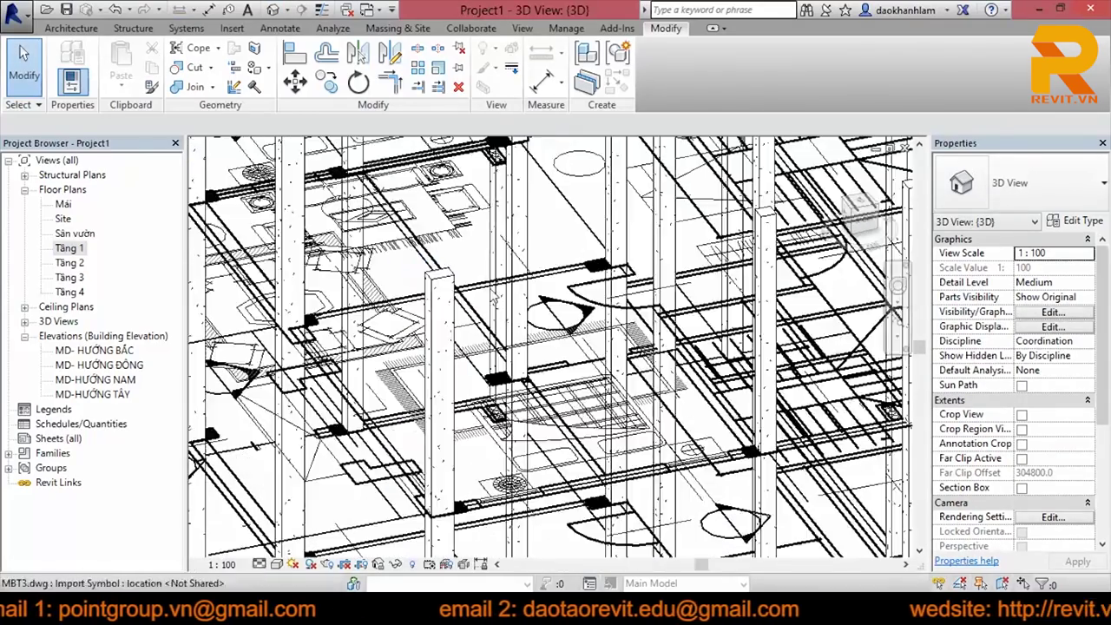
{"action": "scroll", "coordinate": [618, 248], "scroll_direction": "up", "scroll_amount": 2}
Step: Return to the Tầng 1 floor plan and pan around the column
{"action": "double_click", "coordinate": [69, 248]}
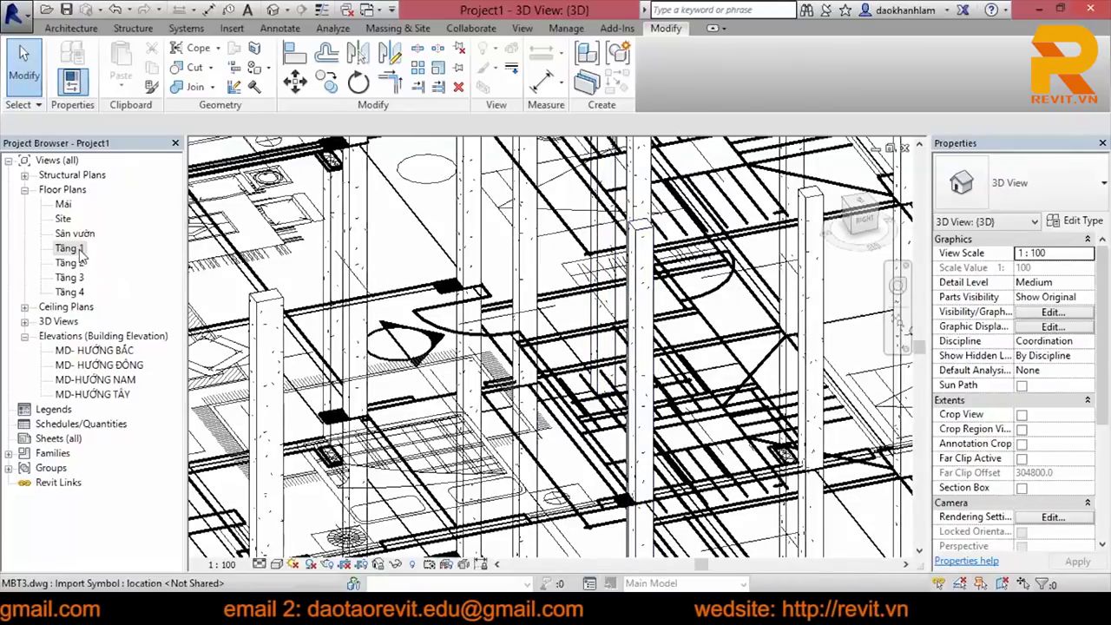
{"action": "scroll", "coordinate": [468, 278], "scroll_direction": "down", "scroll_amount": 3}
{"action": "scroll", "coordinate": [468, 278], "scroll_direction": "up", "scroll_amount": 4}
{"action": "middle_click_drag", "start_coordinate": [466, 272], "coordinate": [453, 360]}
{"action": "scroll", "coordinate": [455, 359], "scroll_direction": "down", "scroll_amount": 2}
{"action": "scroll", "coordinate": [477, 303], "scroll_direction": "up", "scroll_amount": 4}
{"action": "scroll", "coordinate": [478, 297], "scroll_direction": "up", "scroll_amount": 1}
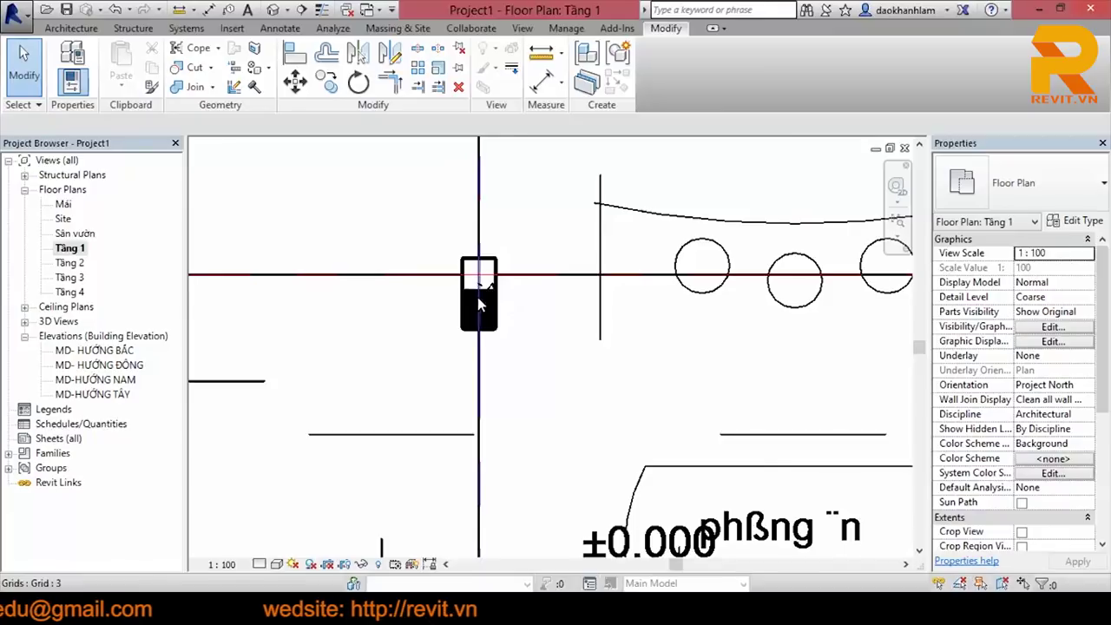
{"action": "scroll", "coordinate": [488, 295], "scroll_direction": "down", "scroll_amount": 3}
{"action": "scroll", "coordinate": [608, 330], "scroll_direction": "up", "scroll_amount": 2}
{"action": "scroll", "coordinate": [778, 336], "scroll_direction": "up", "scroll_amount": 1}
{"action": "scroll", "coordinate": [512, 314], "scroll_direction": "up", "scroll_amount": 2}
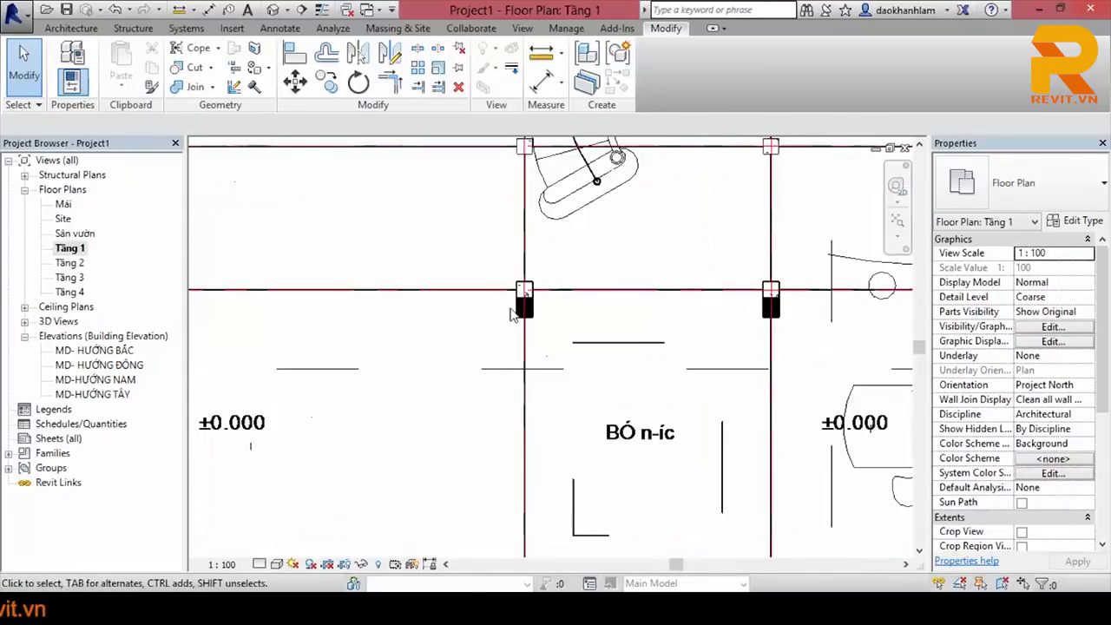
{"action": "scroll", "coordinate": [526, 300], "scroll_direction": "up", "scroll_amount": 2}
{"action": "left_click", "coordinate": [521, 299]}
{"action": "scroll", "coordinate": [556, 312], "scroll_direction": "down", "scroll_amount": 3}
{"action": "scroll", "coordinate": [591, 318], "scroll_direction": "up", "scroll_amount": 1}
{"action": "scroll", "coordinate": [594, 314], "scroll_direction": "up", "scroll_amount": 1}
{"action": "scroll", "coordinate": [597, 308], "scroll_direction": "up", "scroll_amount": 1}
{"action": "left_click", "coordinate": [599, 303]}
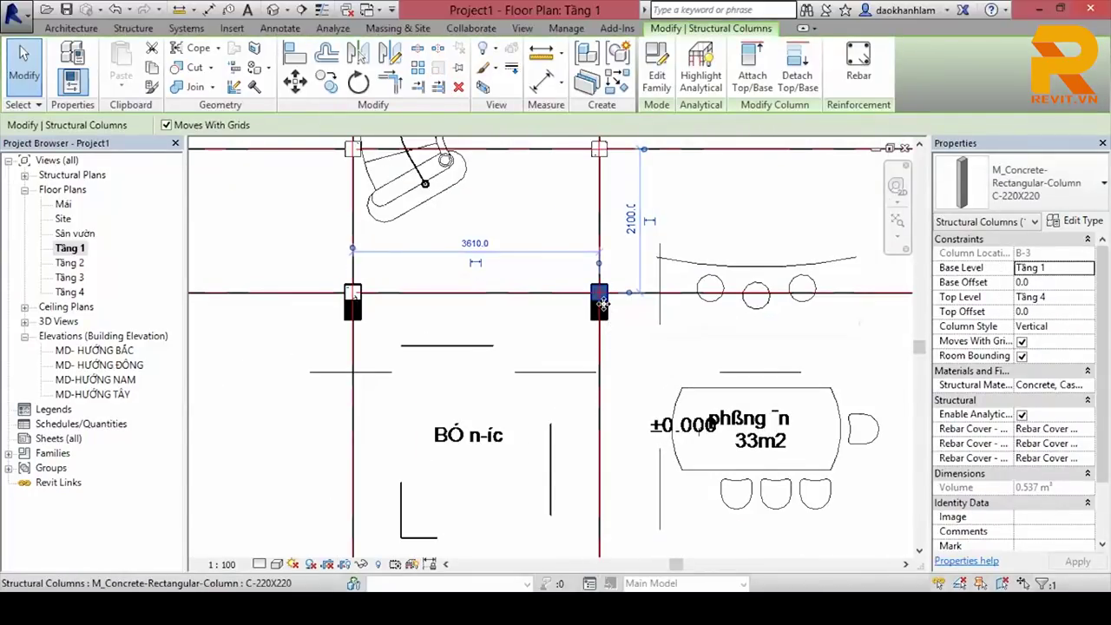
{"action": "left_click", "coordinate": [559, 321]}
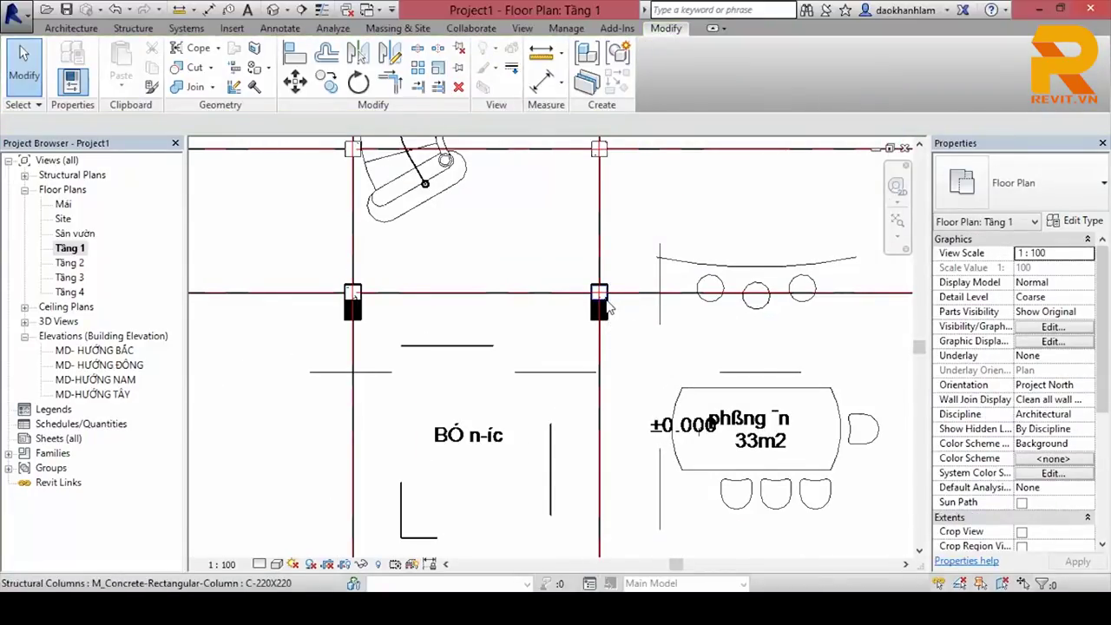
{"action": "scroll", "coordinate": [607, 308], "scroll_direction": "down", "scroll_amount": 1}
{"action": "scroll", "coordinate": [606, 347], "scroll_direction": "down", "scroll_amount": 1}
{"action": "scroll", "coordinate": [604, 375], "scroll_direction": "up", "scroll_amount": 1}
{"action": "scroll", "coordinate": [603, 374], "scroll_direction": "up", "scroll_amount": 1}
{"action": "scroll", "coordinate": [570, 317], "scroll_direction": "up", "scroll_amount": 1}
{"action": "left_click", "coordinate": [570, 316]}
{"action": "scroll", "coordinate": [608, 325], "scroll_direction": "down", "scroll_amount": 1}
{"action": "middle_click_drag", "start_coordinate": [639, 330], "coordinate": [665, 327]}
{"action": "scroll", "coordinate": [564, 325], "scroll_direction": "down", "scroll_amount": 2}
{"action": "scroll", "coordinate": [521, 330], "scroll_direction": "up", "scroll_amount": 1}
{"action": "scroll", "coordinate": [354, 314], "scroll_direction": "up", "scroll_amount": 3}
{"action": "scroll", "coordinate": [354, 314], "scroll_direction": "down", "scroll_amount": 2}
{"action": "scroll", "coordinate": [695, 313], "scroll_direction": "up", "scroll_amount": 1}
{"action": "scroll", "coordinate": [698, 312], "scroll_direction": "up", "scroll_amount": 1}
{"action": "middle_click_drag", "start_coordinate": [698, 312], "coordinate": [676, 426]}
{"action": "scroll", "coordinate": [681, 438], "scroll_direction": "down", "scroll_amount": 2}
{"action": "scroll", "coordinate": [625, 373], "scroll_direction": "up", "scroll_amount": 1}
{"action": "scroll", "coordinate": [521, 382], "scroll_direction": "up", "scroll_amount": 1}
{"action": "scroll", "coordinate": [507, 404], "scroll_direction": "down", "scroll_amount": 1}
{"action": "middle_click_drag", "start_coordinate": [508, 404], "coordinate": [511, 439]}
{"action": "left_click", "coordinate": [591, 352]}
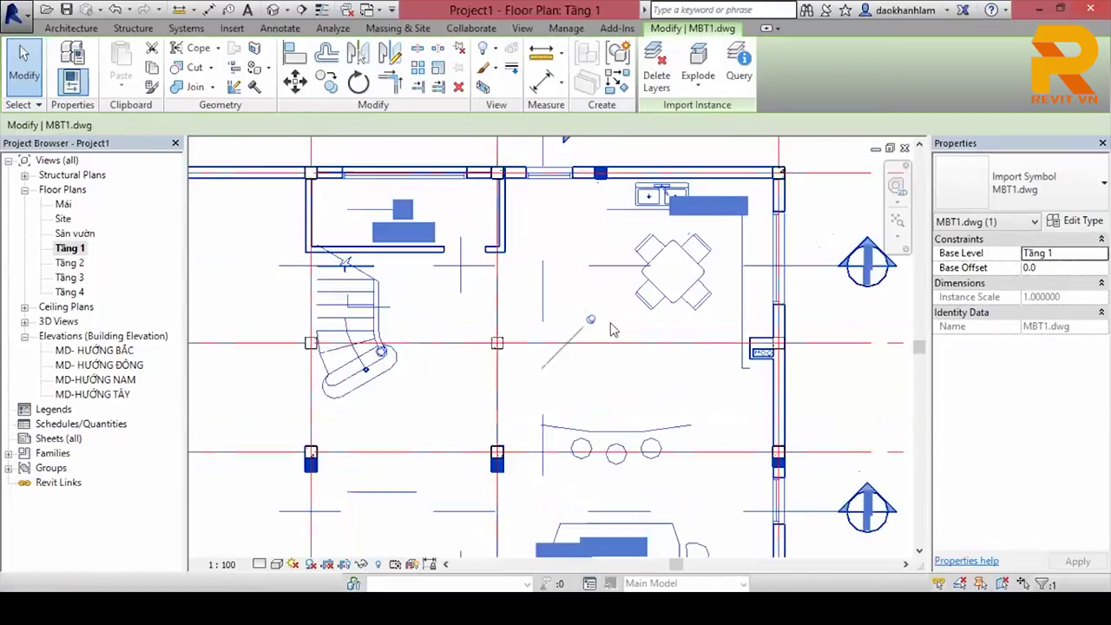
{"action": "left_click", "coordinate": [611, 330]}
{"action": "scroll", "coordinate": [611, 330], "scroll_direction": "down", "scroll_amount": 1}
{"action": "scroll", "coordinate": [541, 447], "scroll_direction": "up", "scroll_amount": 3}
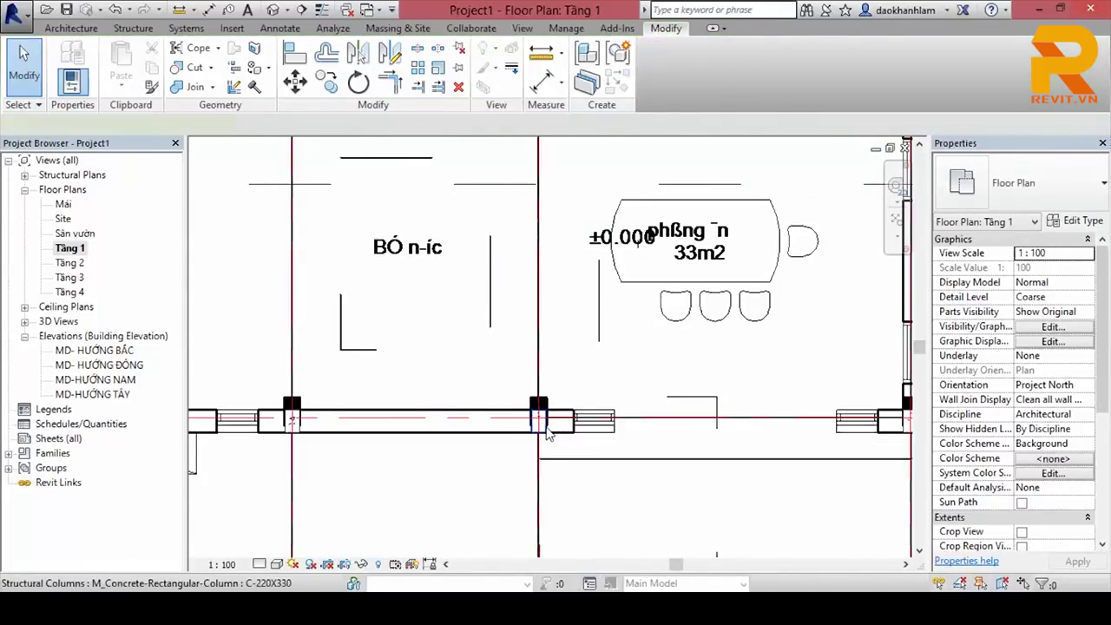
{"action": "left_click", "coordinate": [548, 434]}
{"action": "scroll", "coordinate": [545, 431], "scroll_direction": "up", "scroll_amount": 1}
{"action": "left_click", "coordinate": [564, 457]}
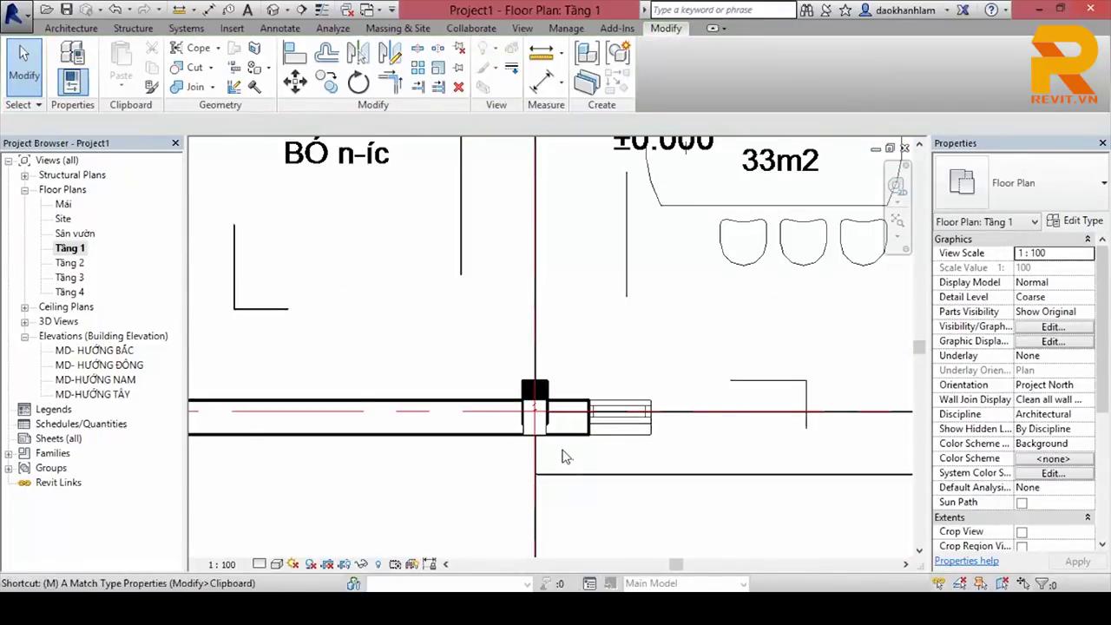
Step: Start Match Type, pan down to the columns, then cancel it
{"action": "key", "text": "a"}
{"action": "scroll", "coordinate": [560, 438], "scroll_direction": "down", "scroll_amount": 3}
{"action": "middle_click_drag", "start_coordinate": [563, 200], "coordinate": [563, 347]}
{"action": "scroll", "coordinate": [564, 349], "scroll_direction": "up", "scroll_amount": 2}
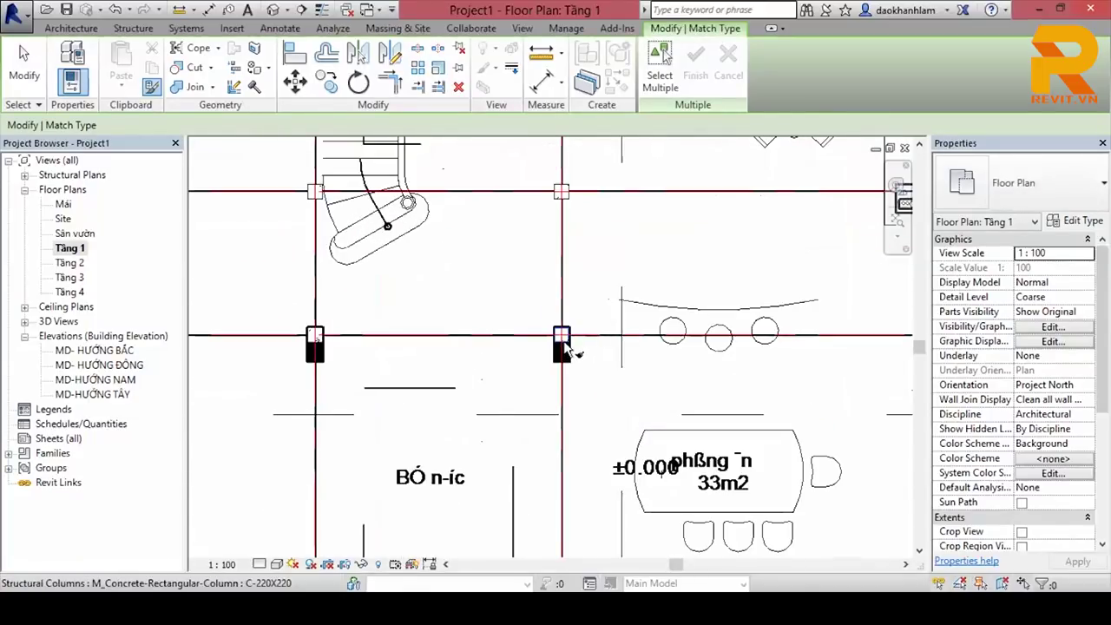
{"action": "scroll", "coordinate": [384, 347], "scroll_direction": "down", "scroll_amount": 1}
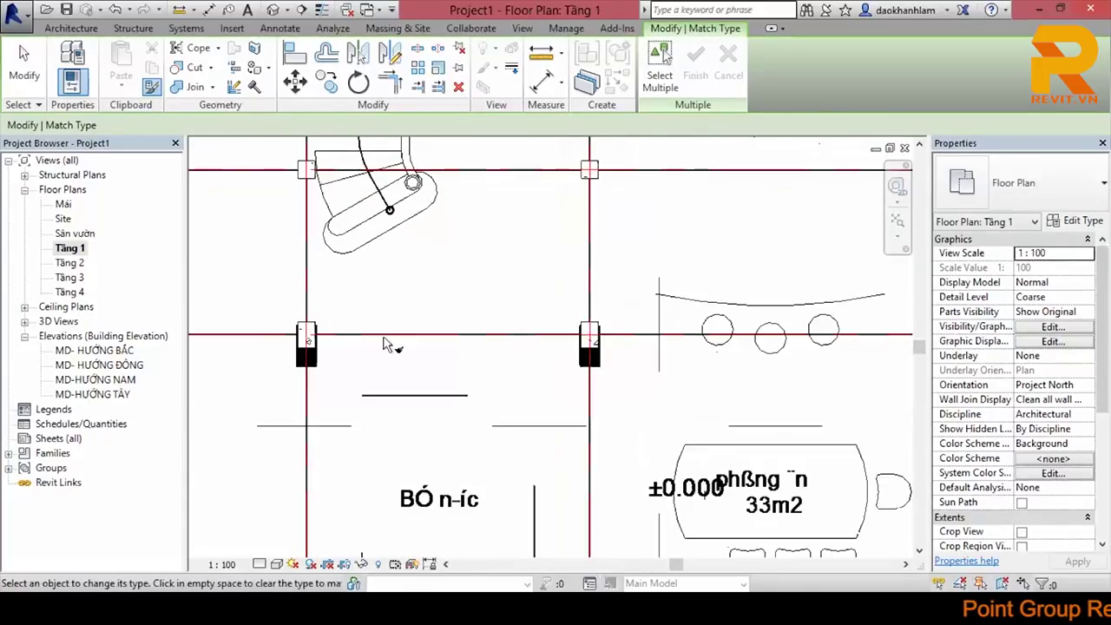
{"action": "key", "text": "Escape"}
{"action": "scroll", "coordinate": [619, 325], "scroll_direction": "up", "scroll_amount": 2}
{"action": "scroll", "coordinate": [635, 339], "scroll_direction": "down", "scroll_amount": 4}
{"action": "scroll", "coordinate": [635, 339], "scroll_direction": "up", "scroll_amount": 3}
{"action": "scroll", "coordinate": [737, 377], "scroll_direction": "down", "scroll_amount": 1}
{"action": "scroll", "coordinate": [607, 382], "scroll_direction": "down", "scroll_amount": 1}
{"action": "scroll", "coordinate": [549, 373], "scroll_direction": "up", "scroll_amount": 1}
Step: Run Match Type (MA) again, picking a column as the source type
{"action": "key", "text": "m"}
{"action": "key", "text": "a"}
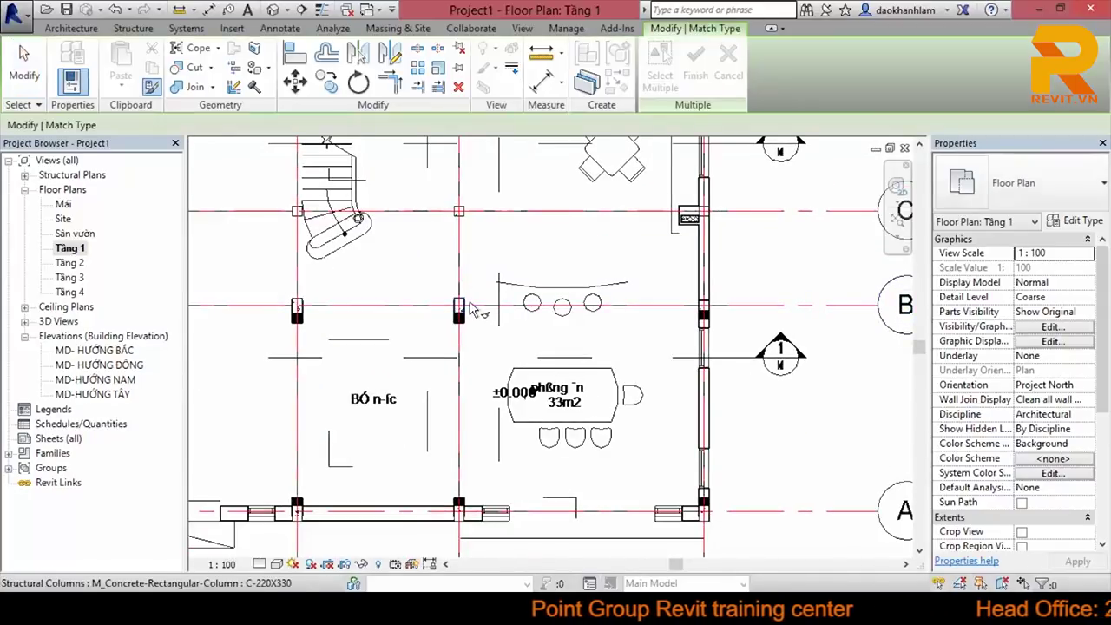
{"action": "left_click", "coordinate": [458, 310]}
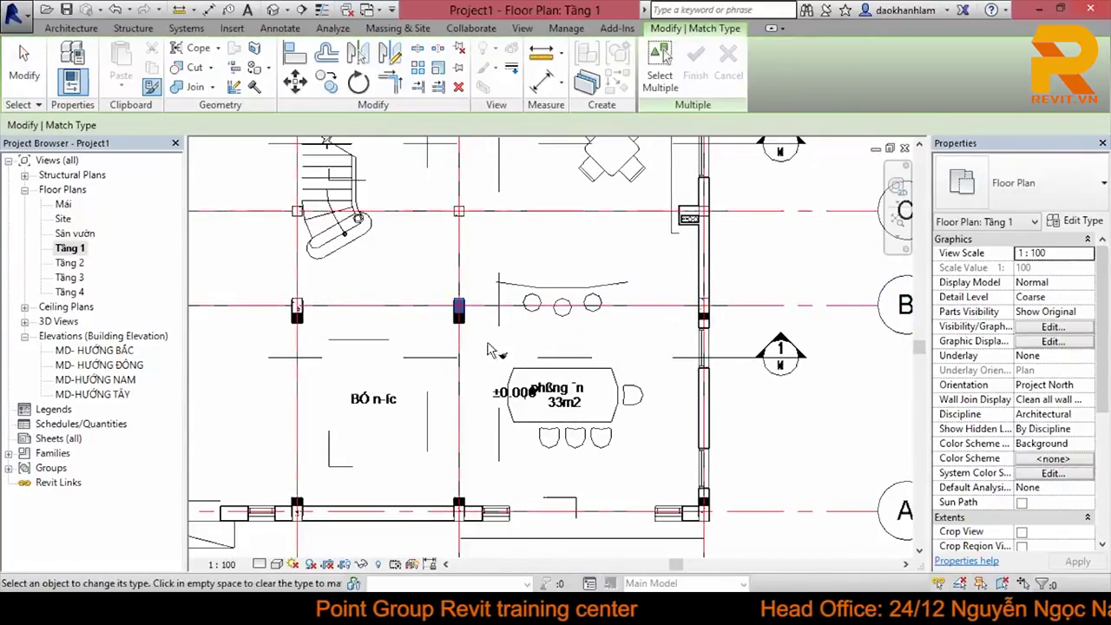
{"action": "scroll", "coordinate": [494, 351], "scroll_direction": "left", "scroll_amount": 5, "text": "shift"}
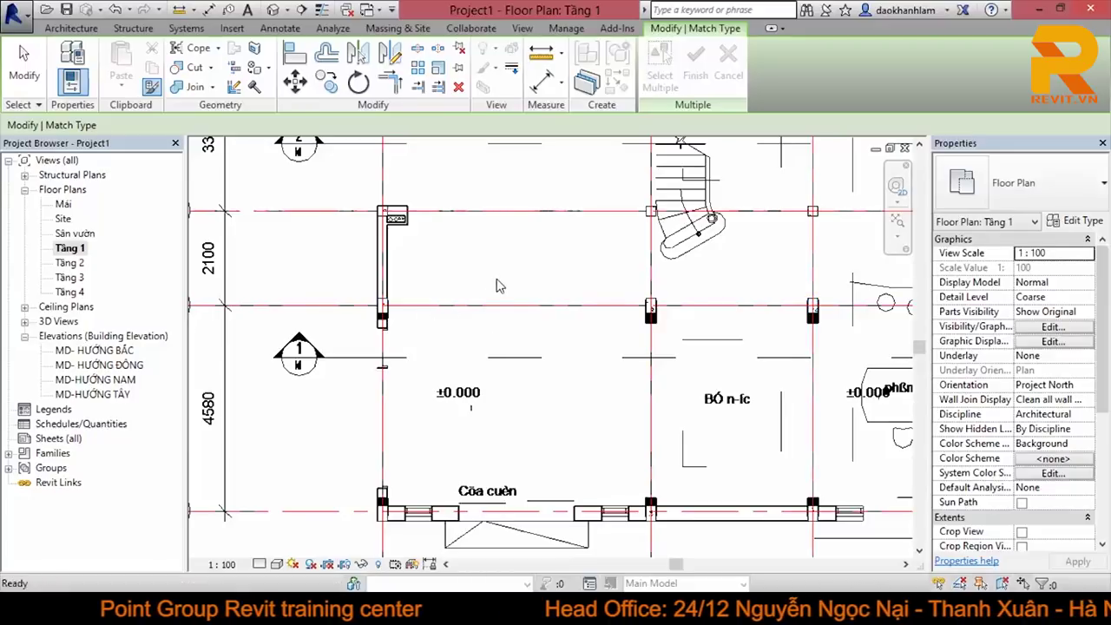
{"action": "key", "text": "Escape"}
{"action": "scroll", "coordinate": [499, 286], "scroll_direction": "down", "scroll_amount": 2}
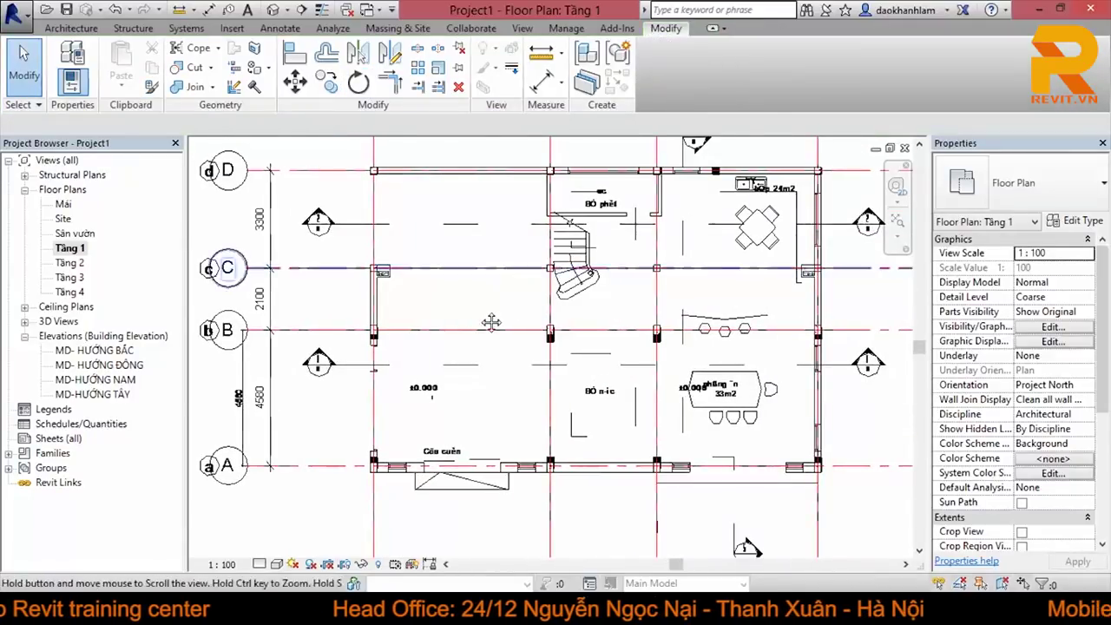
{"action": "scroll", "coordinate": [486, 217], "scroll_direction": "up", "scroll_amount": 3}
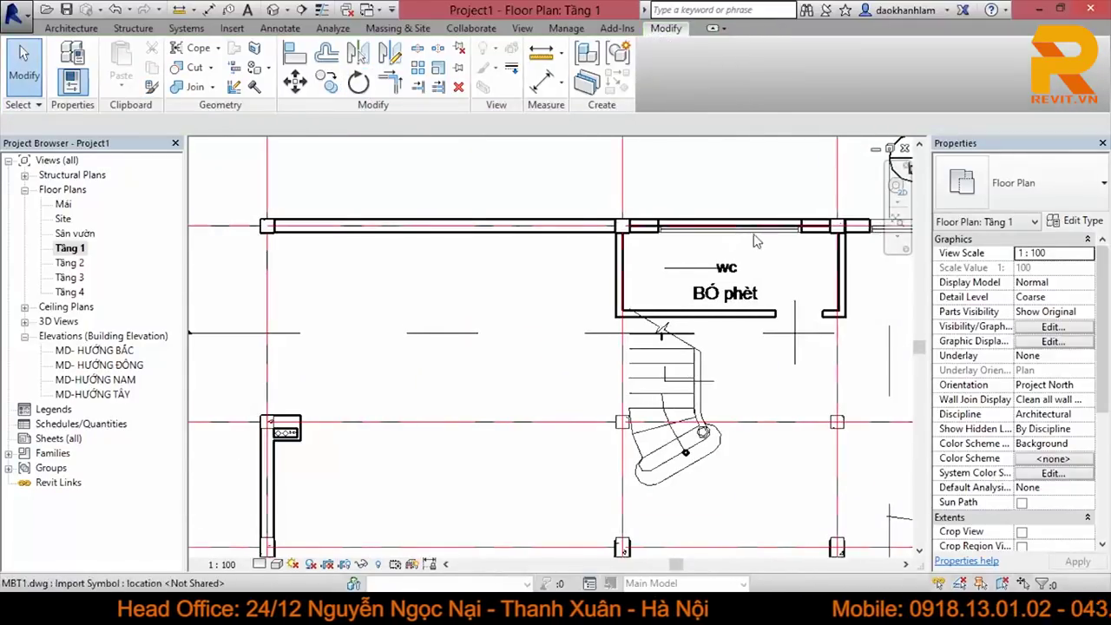
{"action": "scroll", "coordinate": [755, 240], "scroll_direction": "down", "scroll_amount": 1}
{"action": "scroll", "coordinate": [585, 268], "scroll_direction": "down", "scroll_amount": 1}
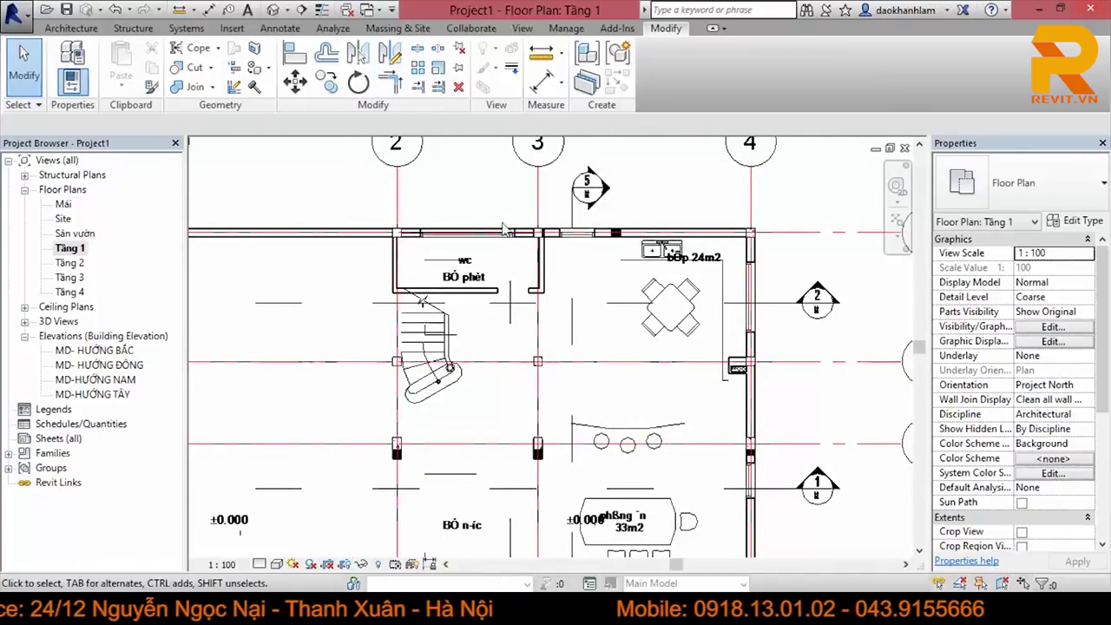
Step: Open the default 3D view and orbit to inspect the columns through every floor
{"action": "left_click", "coordinate": [275, 9]}
{"action": "scroll", "coordinate": [476, 295], "scroll_direction": "down", "scroll_amount": 2}
{"action": "scroll", "coordinate": [476, 296], "scroll_direction": "down", "scroll_amount": 1}
{"action": "scroll", "coordinate": [476, 295], "scroll_direction": "down", "scroll_amount": 2}
{"action": "mouse_move", "coordinate": [476, 296]}
{"action": "middle_mouse_down", "text": "shift"}
{"action": "mouse_move", "coordinate": [359, 305]}
{"action": "mouse_move", "coordinate": [692, 303]}
{"action": "middle_mouse_up", "text": "shift"}
{"action": "scroll", "coordinate": [360, 304], "scroll_direction": "up", "scroll_amount": 2}
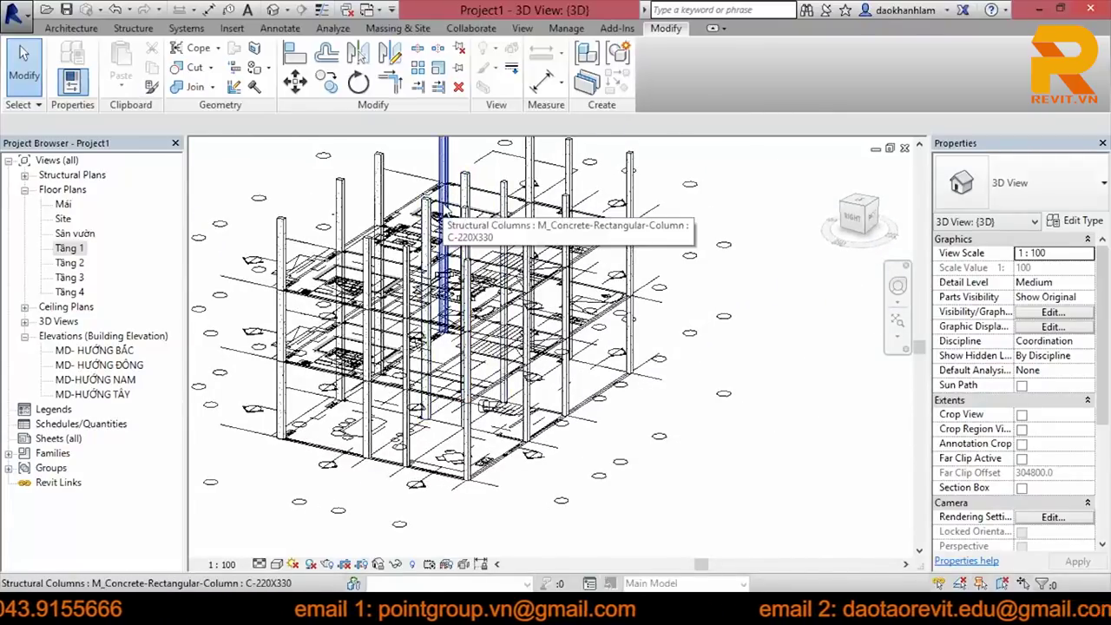
Step: Select a C-220X330 column in 3D, then switch to the Tầng 1 plan and clear the selection
{"action": "left_click", "coordinate": [473, 199]}
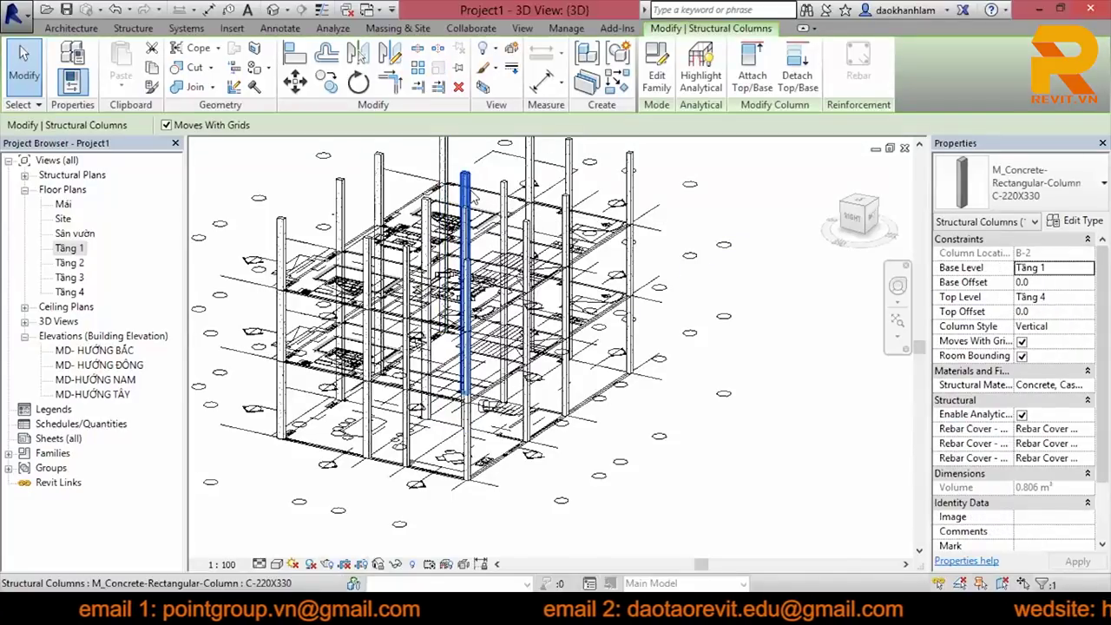
{"action": "double_click", "coordinate": [110, 249]}
{"action": "scroll", "coordinate": [668, 341], "scroll_direction": "down", "scroll_amount": 1}
{"action": "middle_click_drag", "start_coordinate": [669, 341], "coordinate": [655, 338]}
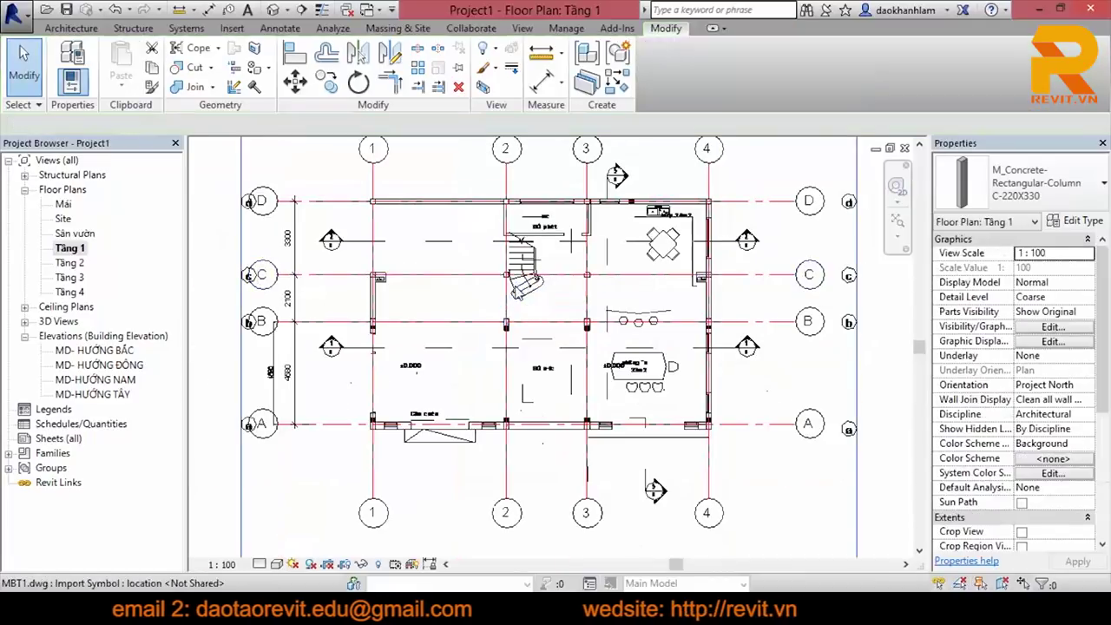
{"action": "key", "text": "Escape"}
{"action": "scroll", "coordinate": [655, 338], "scroll_direction": "down", "scroll_amount": 3}
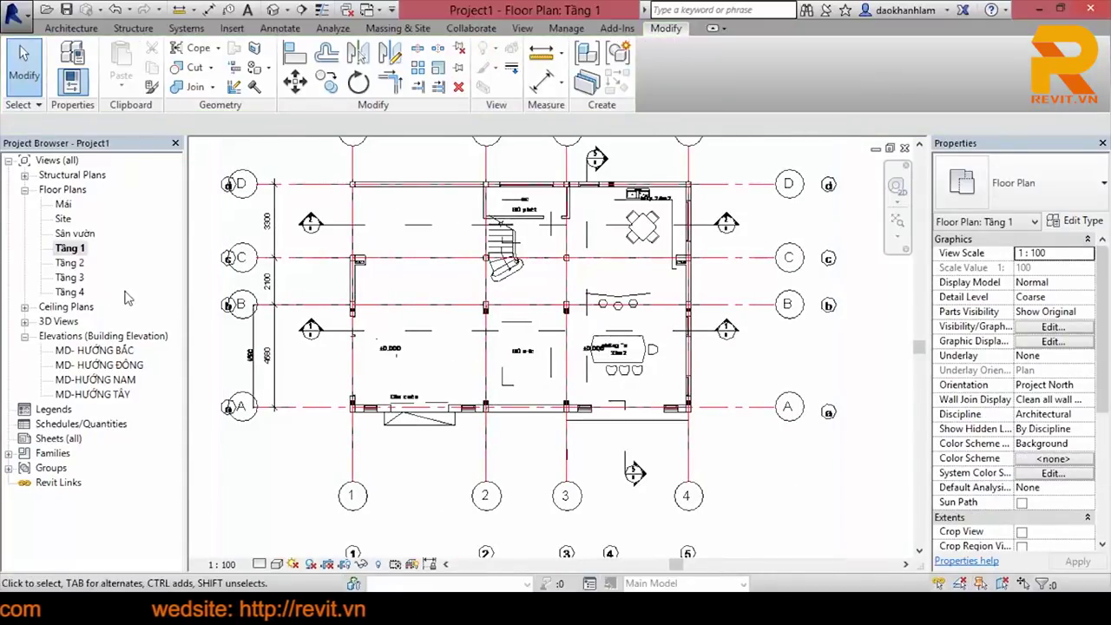
Step: Open the Sân vườn floor plan showing grids A–D and 1–4
{"action": "double_click", "coordinate": [75, 233]}
{"action": "scroll", "coordinate": [456, 263], "scroll_direction": "down", "scroll_amount": 2}
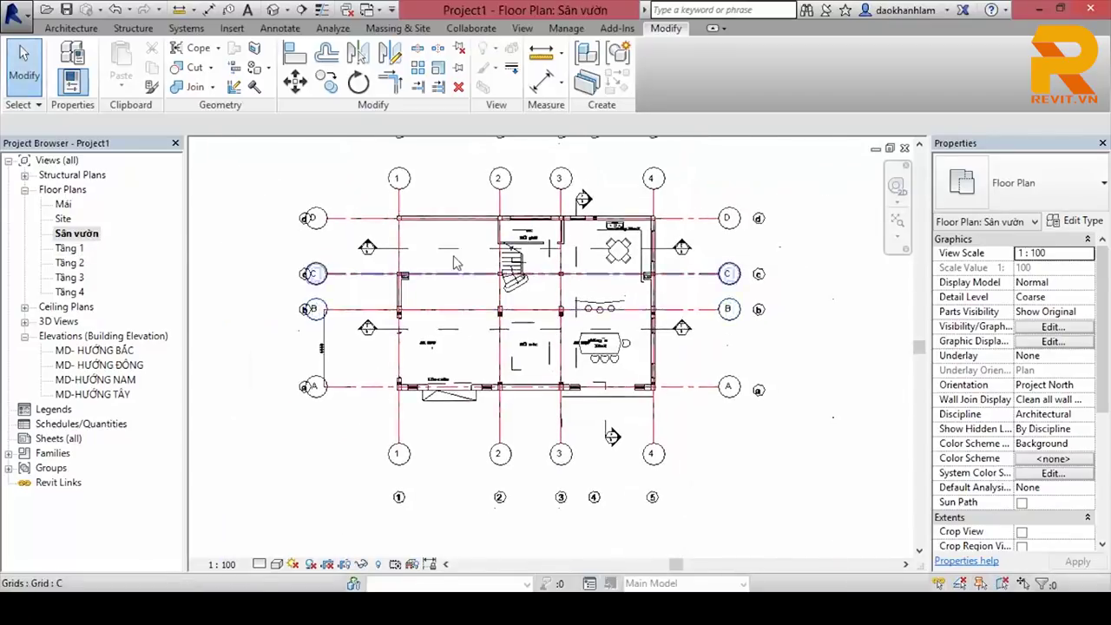
{"action": "scroll", "coordinate": [456, 262], "scroll_direction": "up", "scroll_amount": 2}
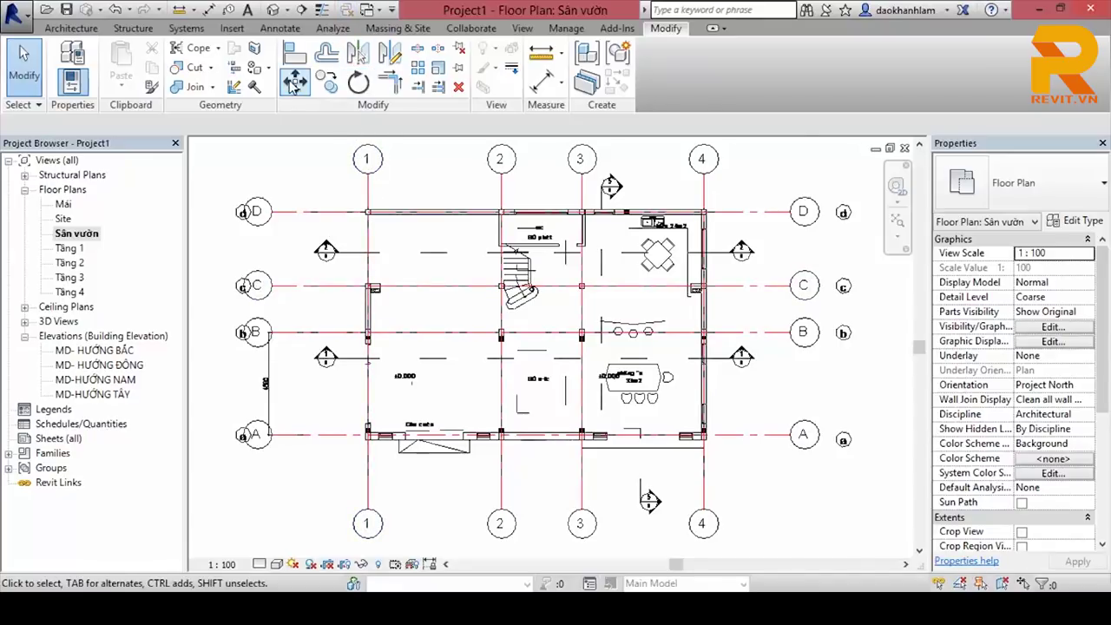
{"action": "scroll", "coordinate": [431, 217], "scroll_direction": "up", "scroll_amount": 1}
{"action": "scroll", "coordinate": [431, 237], "scroll_direction": "down", "scroll_amount": 1}
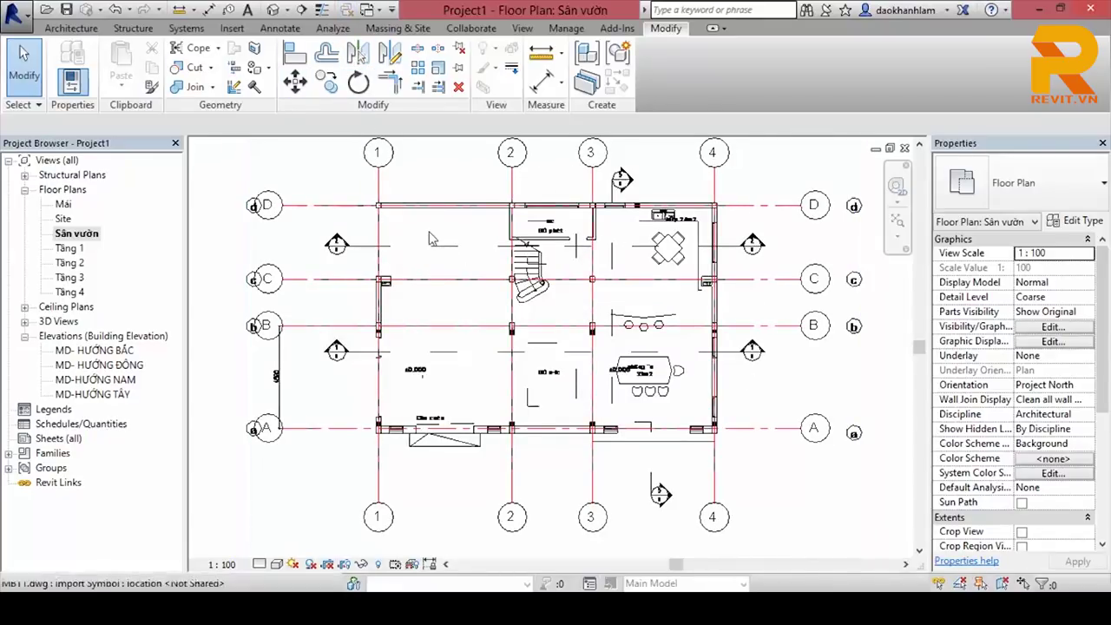
{"action": "left_click", "coordinate": [135, 28]}
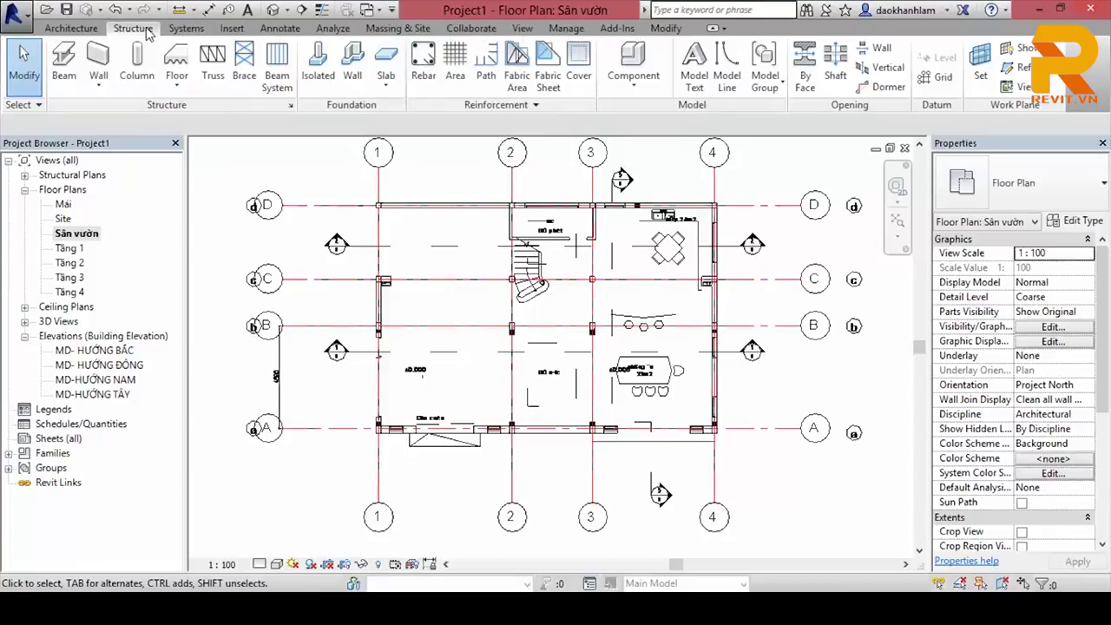
Step: Load M_Pile Cap-Rectangular.rfa from the Structural Foundations folder via the Wall foundation tool
{"action": "left_click", "coordinate": [72, 29]}
{"action": "left_click", "coordinate": [135, 28]}
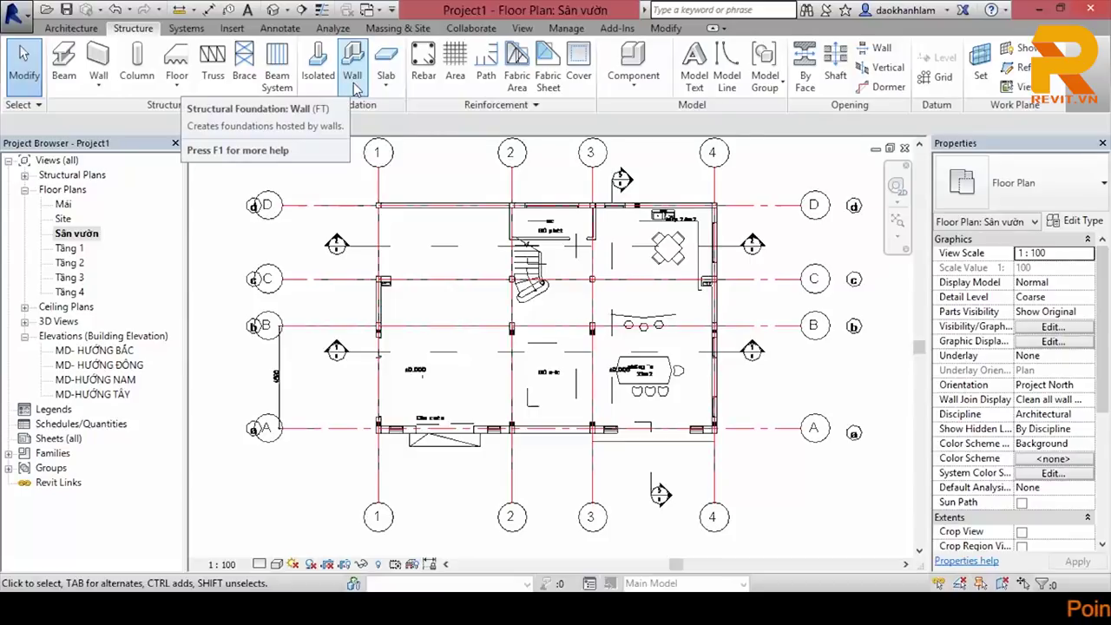
{"action": "left_click", "coordinate": [354, 87]}
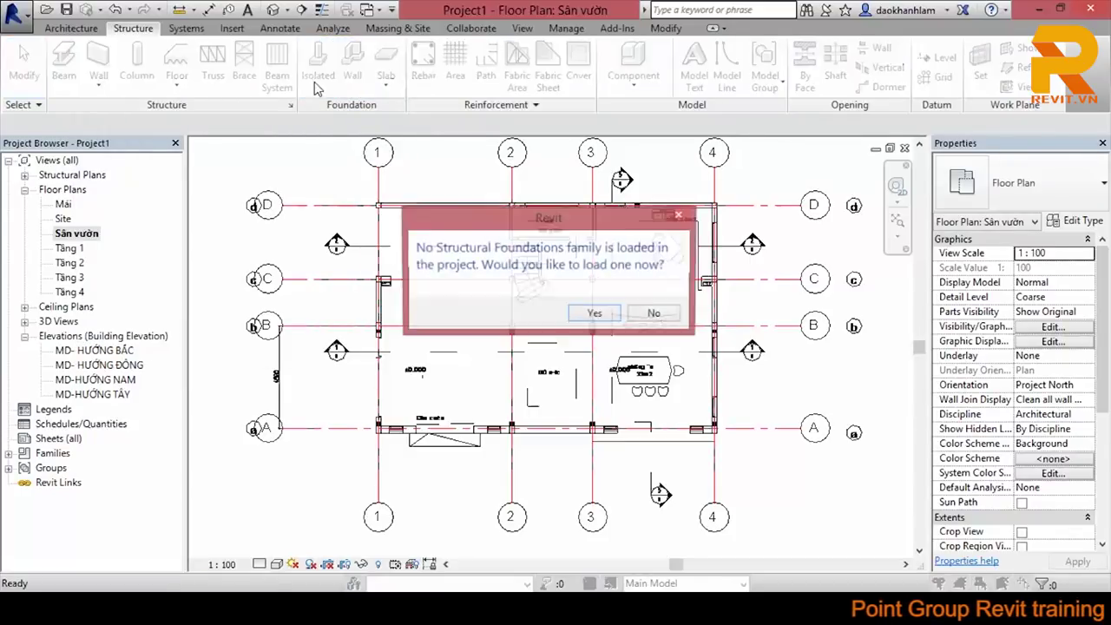
{"action": "left_click", "coordinate": [594, 314]}
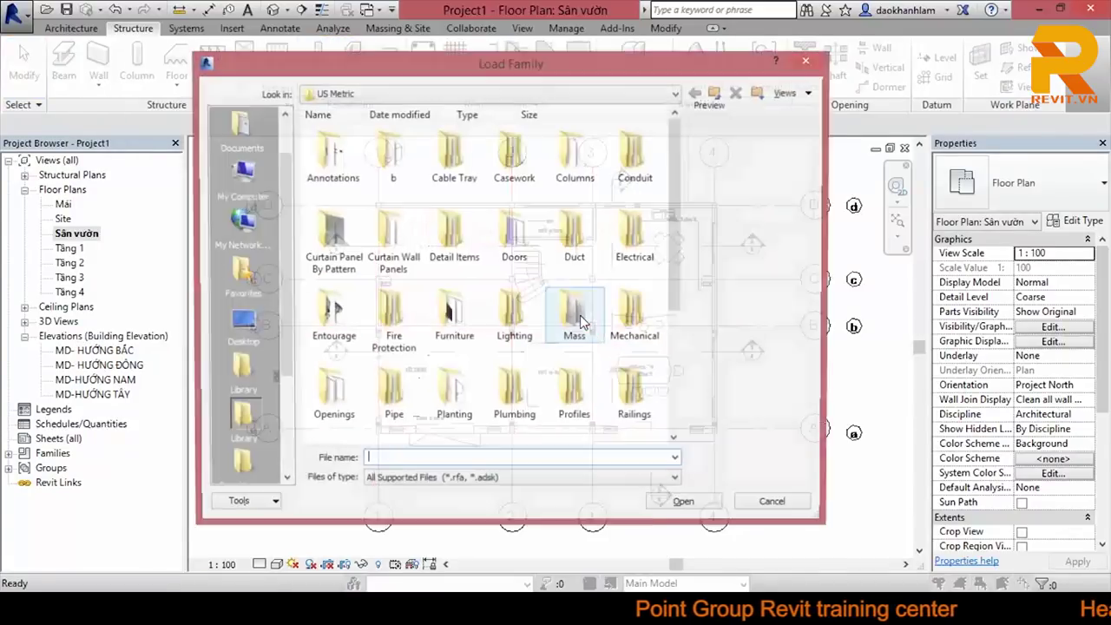
{"action": "scroll", "coordinate": [675, 316], "scroll_direction": "down", "scroll_amount": 5}
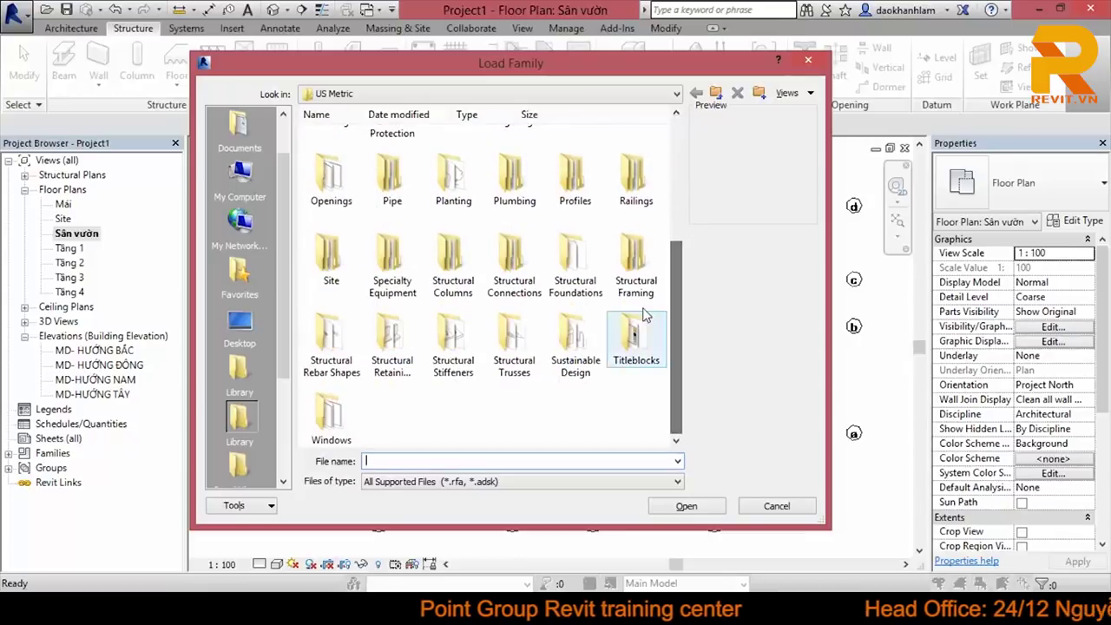
{"action": "double_click", "coordinate": [586, 280]}
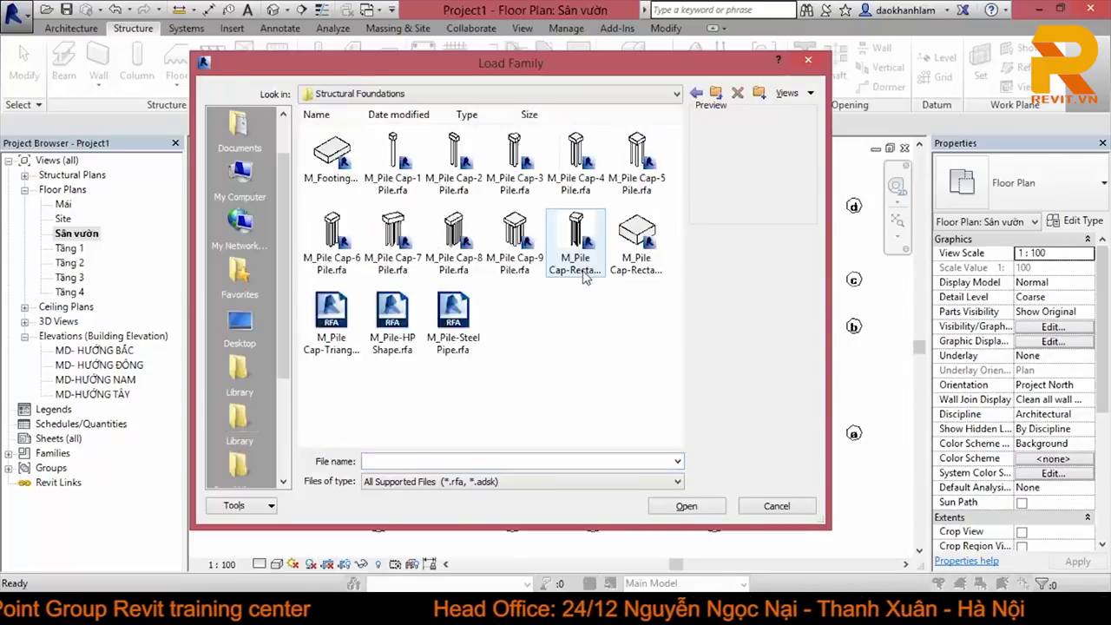
{"action": "left_click", "coordinate": [630, 259]}
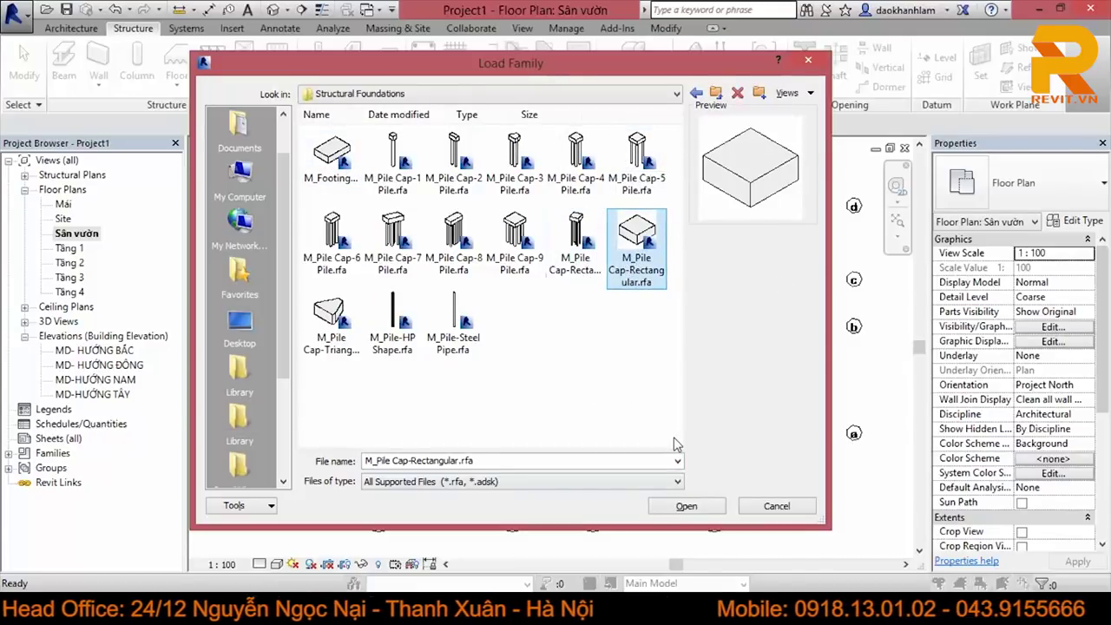
{"action": "left_click", "coordinate": [694, 510]}
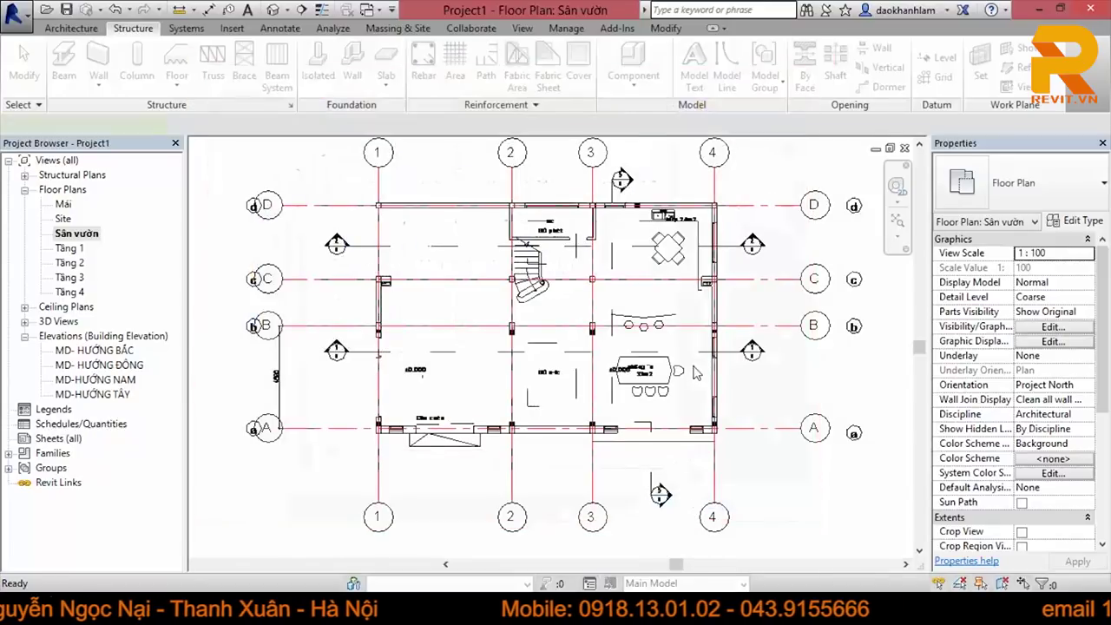
Step: Duplicate the pile cap type as M-1500X1500X600 with width 1500, length 1500, thickness 600
{"action": "left_click", "coordinate": [1077, 220]}
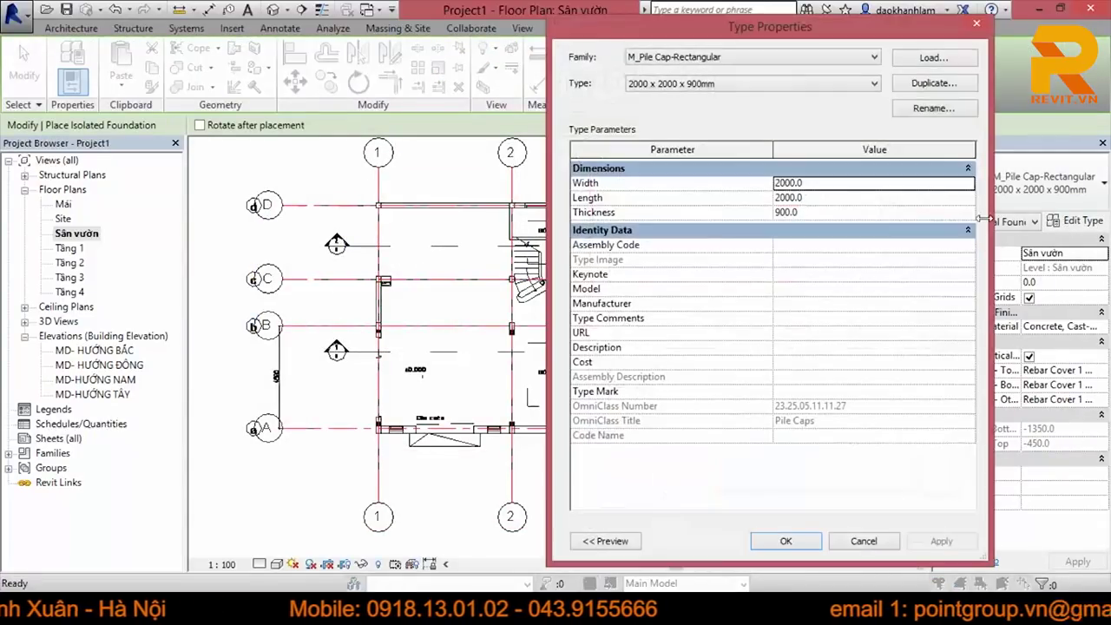
{"action": "left_click", "coordinate": [953, 87]}
{"action": "left_click_drag", "start_coordinate": [695, 149], "coordinate": [536, 182]}
{"action": "type", "text": "m1500"}
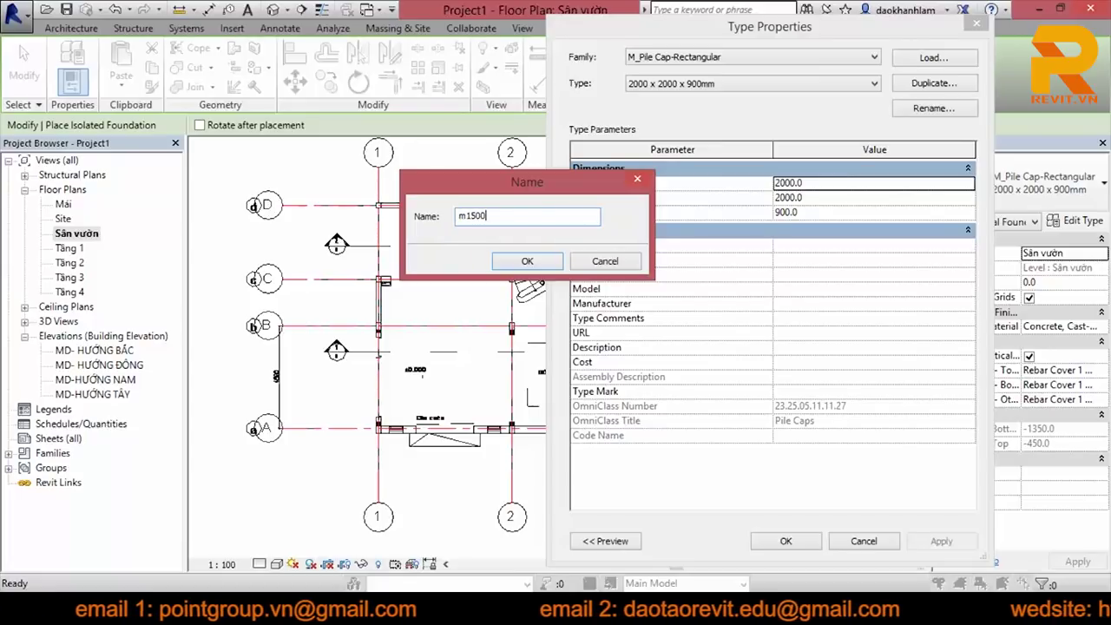
{"action": "key", "text": "BackSpace"}
{"action": "key", "text": "BackSpace"}
{"action": "key", "text": "BackSpace"}
{"action": "key", "text": "BackSpace"}
{"action": "key", "text": "BackSpace"}
{"action": "type", "text": "M"}
{"action": "type", "text": "-1500"}
{"action": "type", "text": "Z"}
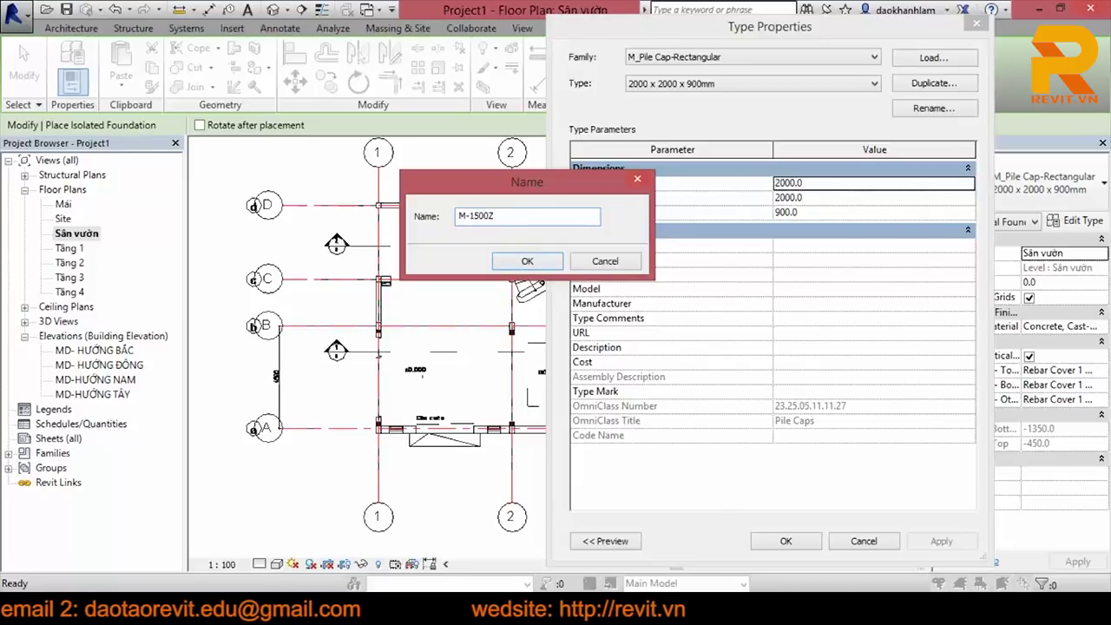
{"action": "key", "text": "BackSpace"}
{"action": "type", "text": "X1500"}
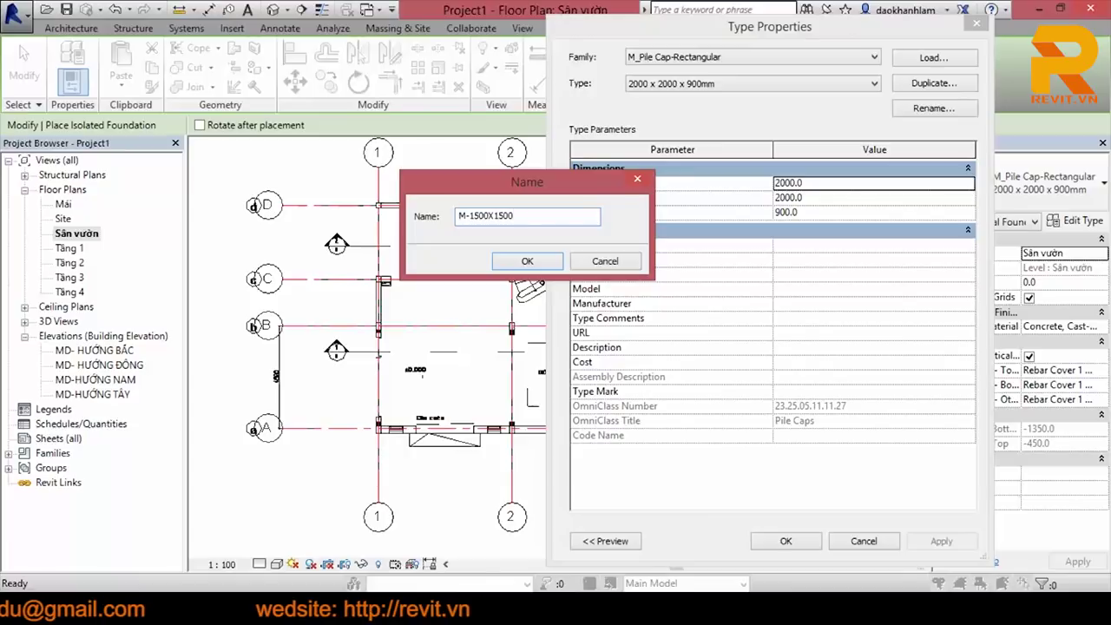
{"action": "type", "text": "X600"}
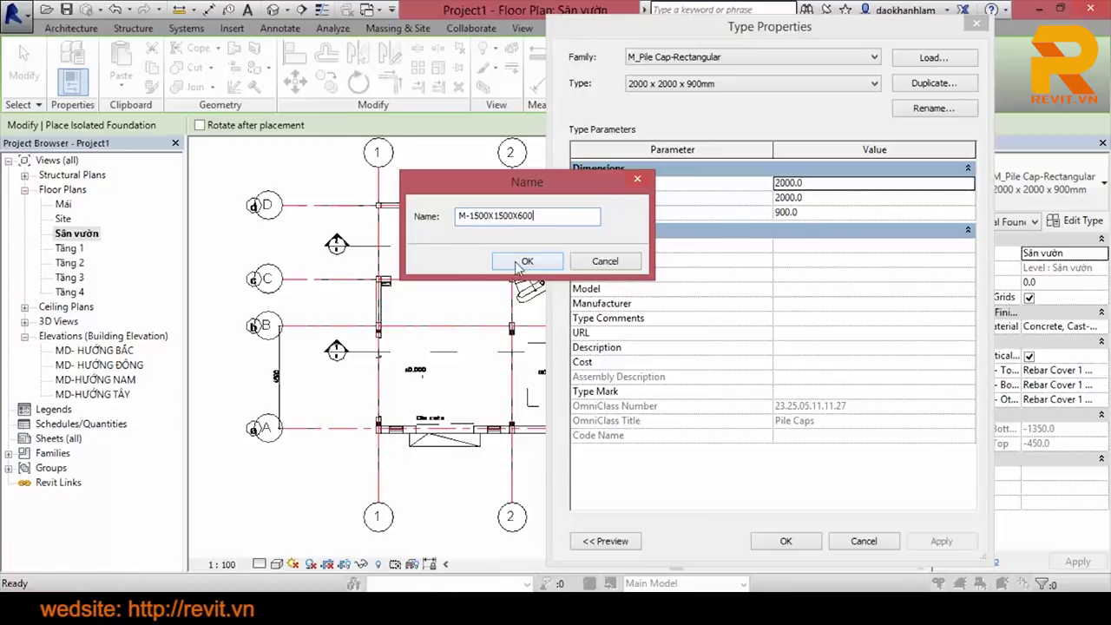
{"action": "left_click", "coordinate": [527, 260]}
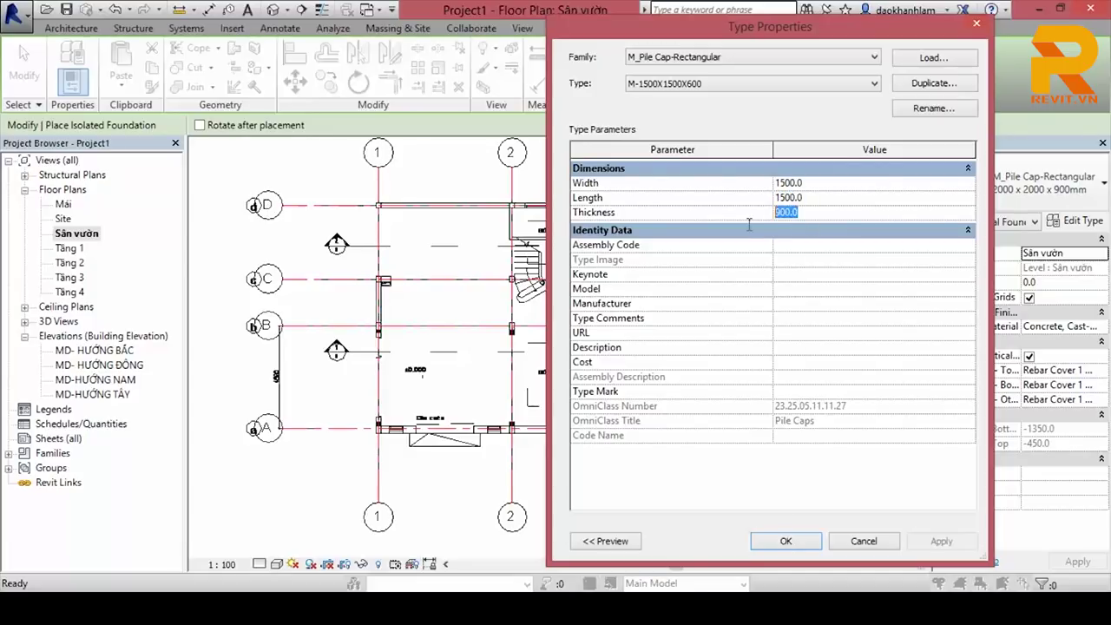
{"action": "left_click", "coordinate": [782, 214]}
{"action": "type", "text": "600"}
{"action": "left_click", "coordinate": [785, 541]}
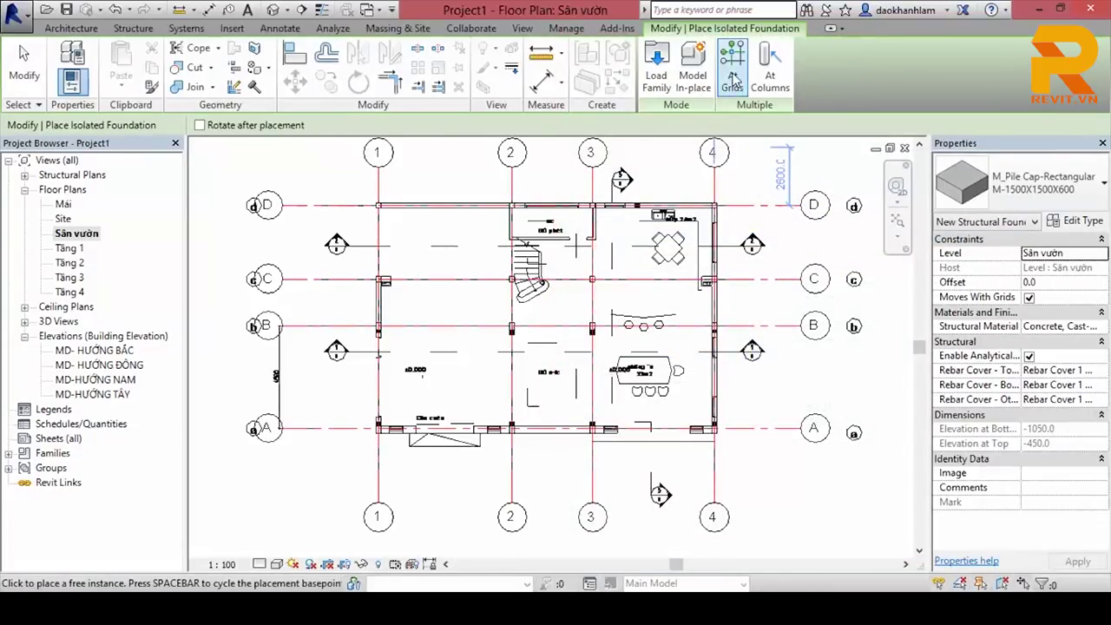
Step: Place M-1500X1500X600 pile caps at all intersections of grids 1–4 and A–D
{"action": "left_click", "coordinate": [733, 80]}
{"action": "left_click_drag", "start_coordinate": [745, 456], "coordinate": [353, 195]}
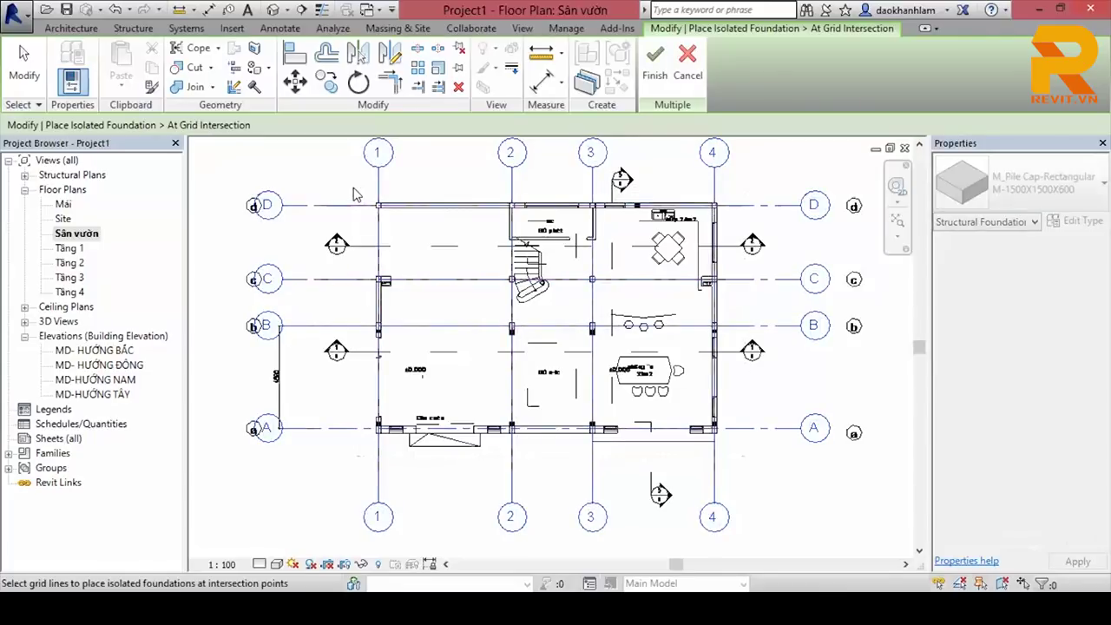
{"action": "left_click", "coordinate": [655, 65]}
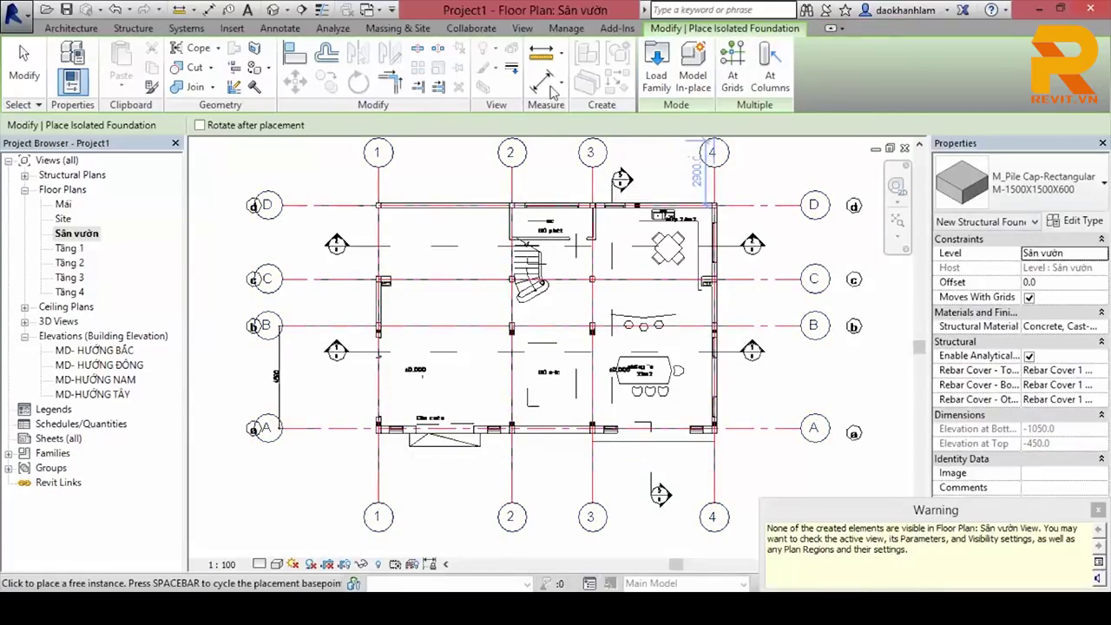
{"action": "key", "text": "Escape"}
{"action": "key", "text": "Escape"}
Step: Open the 3D view and orbit to inspect the pile caps under the columns
{"action": "left_click", "coordinate": [272, 9]}
{"action": "mouse_move", "coordinate": [521, 482]}
{"action": "middle_mouse_down", "text": "shift"}
{"action": "mouse_move", "coordinate": [540, 493]}
{"action": "mouse_move", "coordinate": [559, 473]}
{"action": "mouse_move", "coordinate": [619, 461]}
{"action": "middle_mouse_up", "text": "shift"}
{"action": "scroll", "coordinate": [560, 473], "scroll_direction": "up", "scroll_amount": 3}
{"action": "scroll", "coordinate": [572, 464], "scroll_direction": "up", "scroll_amount": 1}
{"action": "scroll", "coordinate": [588, 455], "scroll_direction": "down", "scroll_amount": 4}
{"action": "scroll", "coordinate": [634, 444], "scroll_direction": "up", "scroll_amount": 3}
{"action": "scroll", "coordinate": [634, 443], "scroll_direction": "up", "scroll_amount": 2}
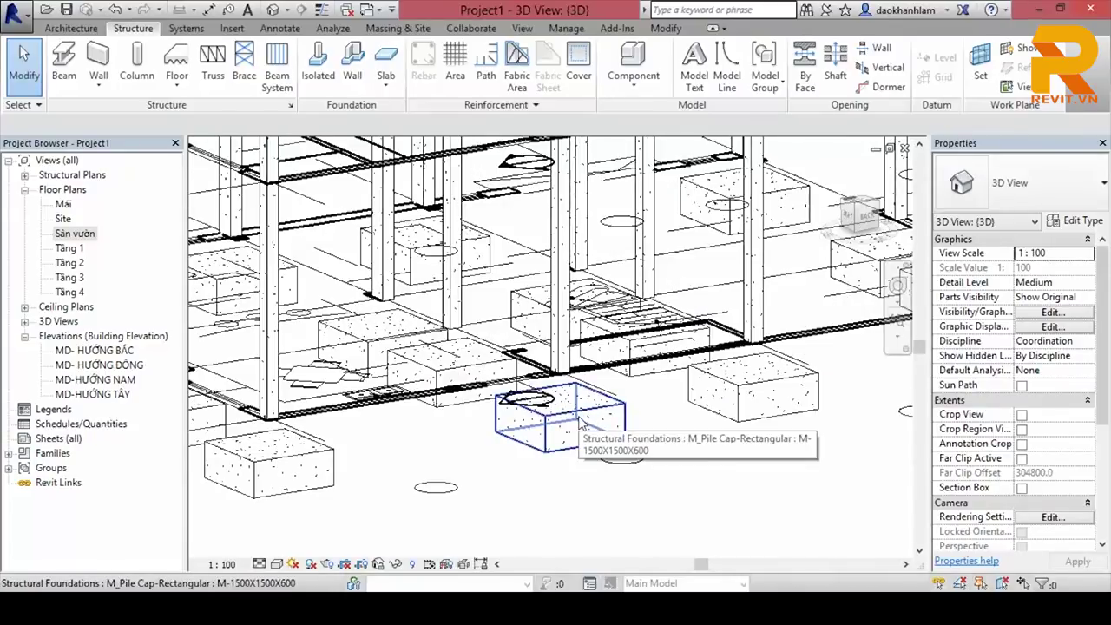
Step: From a front elevation view, select all the concrete columns and set their Base Level to Sân vườn
{"action": "scroll", "coordinate": [580, 423], "scroll_direction": "down", "scroll_amount": 5}
{"action": "mouse_move", "coordinate": [602, 461]}
{"action": "middle_mouse_down", "text": "shift"}
{"action": "mouse_move", "coordinate": [555, 422]}
{"action": "mouse_move", "coordinate": [628, 473]}
{"action": "middle_mouse_up", "text": "shift"}
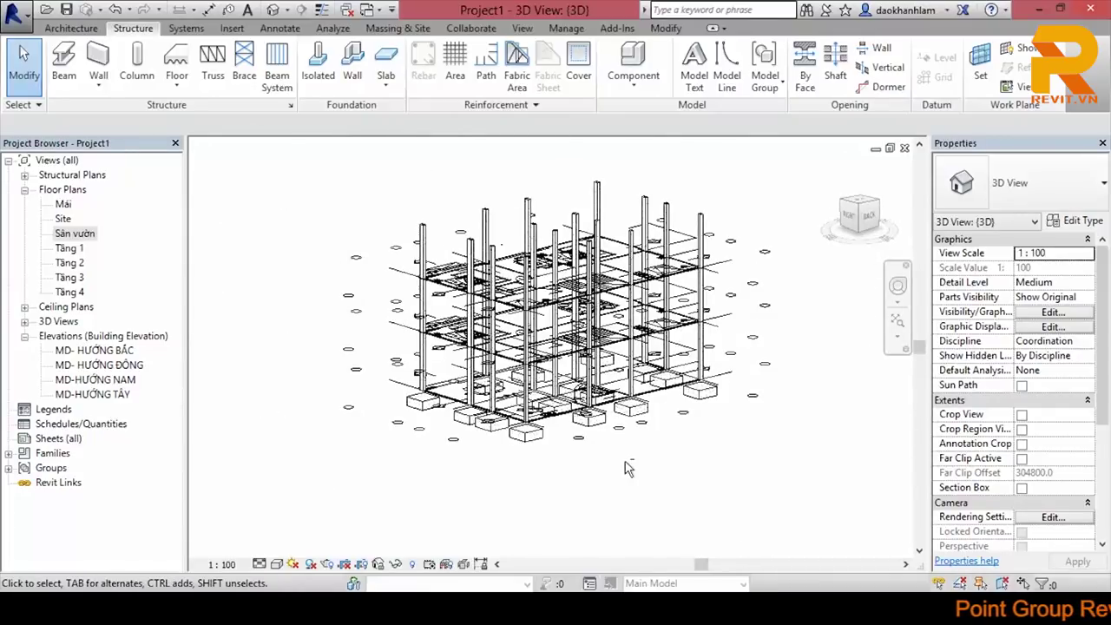
{"action": "mouse_move", "coordinate": [628, 469]}
{"action": "middle_mouse_down", "text": "shift"}
{"action": "mouse_move", "coordinate": [545, 466]}
{"action": "mouse_move", "coordinate": [573, 471]}
{"action": "mouse_move", "coordinate": [574, 415]}
{"action": "mouse_move", "coordinate": [556, 367]}
{"action": "middle_mouse_up", "text": "shift"}
{"action": "left_click_drag", "start_coordinate": [744, 280], "coordinate": [375, 241]}
{"action": "middle_click_drag", "start_coordinate": [375, 241], "coordinate": [607, 287], "text": "shift"}
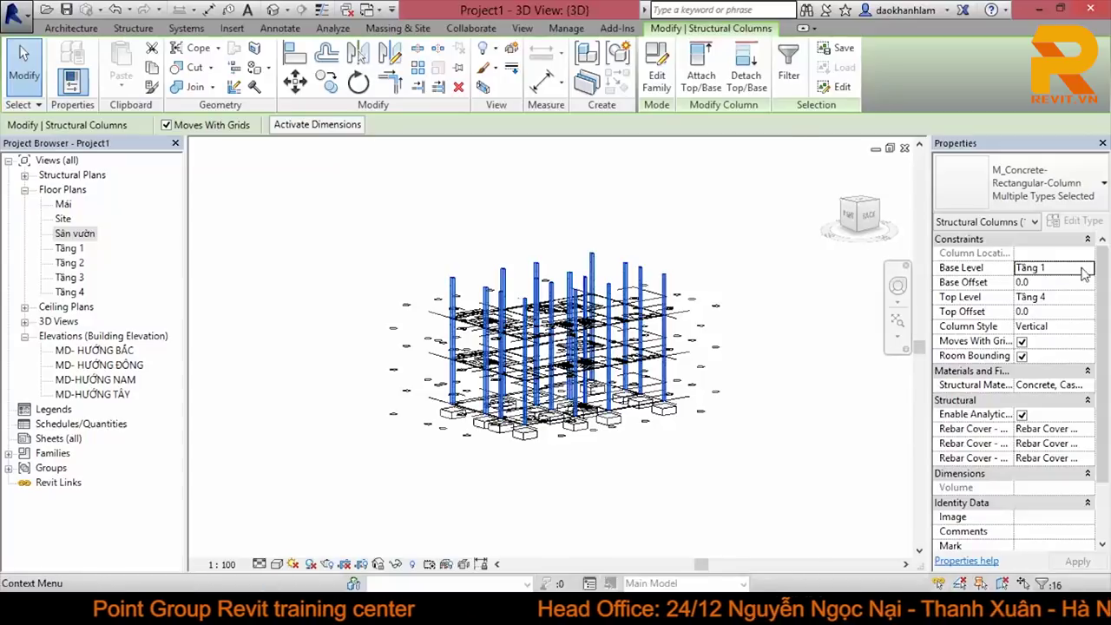
{"action": "left_click", "coordinate": [1050, 270]}
{"action": "left_click", "coordinate": [1047, 284]}
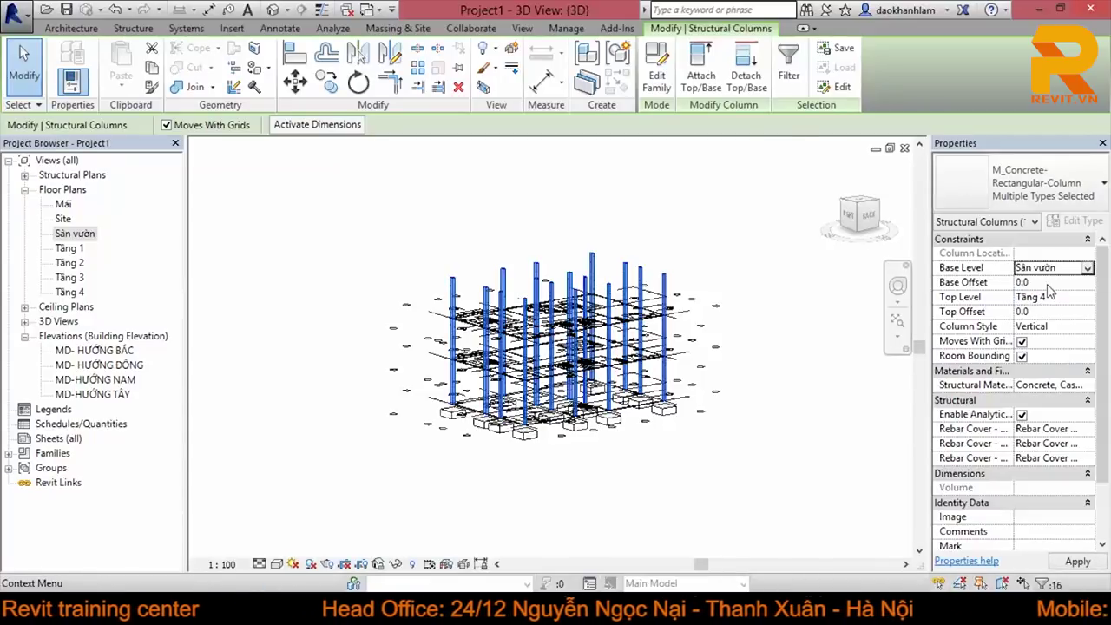
Step: Deselect the columns and select one to confirm it now starts at Sân vườn
{"action": "scroll", "coordinate": [670, 437], "scroll_direction": "up", "scroll_amount": 5}
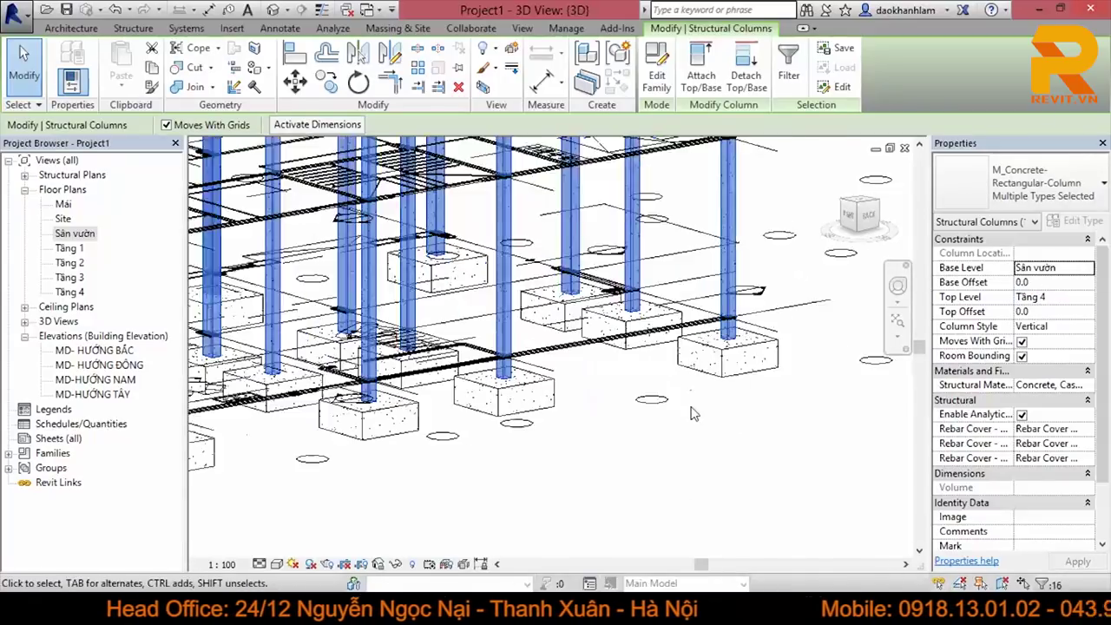
{"action": "left_click", "coordinate": [757, 416]}
{"action": "scroll", "coordinate": [751, 418], "scroll_direction": "down", "scroll_amount": 1}
{"action": "scroll", "coordinate": [743, 419], "scroll_direction": "down", "scroll_amount": 2}
{"action": "scroll", "coordinate": [729, 418], "scroll_direction": "down", "scroll_amount": 1}
{"action": "scroll", "coordinate": [707, 415], "scroll_direction": "down", "scroll_amount": 1}
{"action": "scroll", "coordinate": [705, 414], "scroll_direction": "down", "scroll_amount": 1}
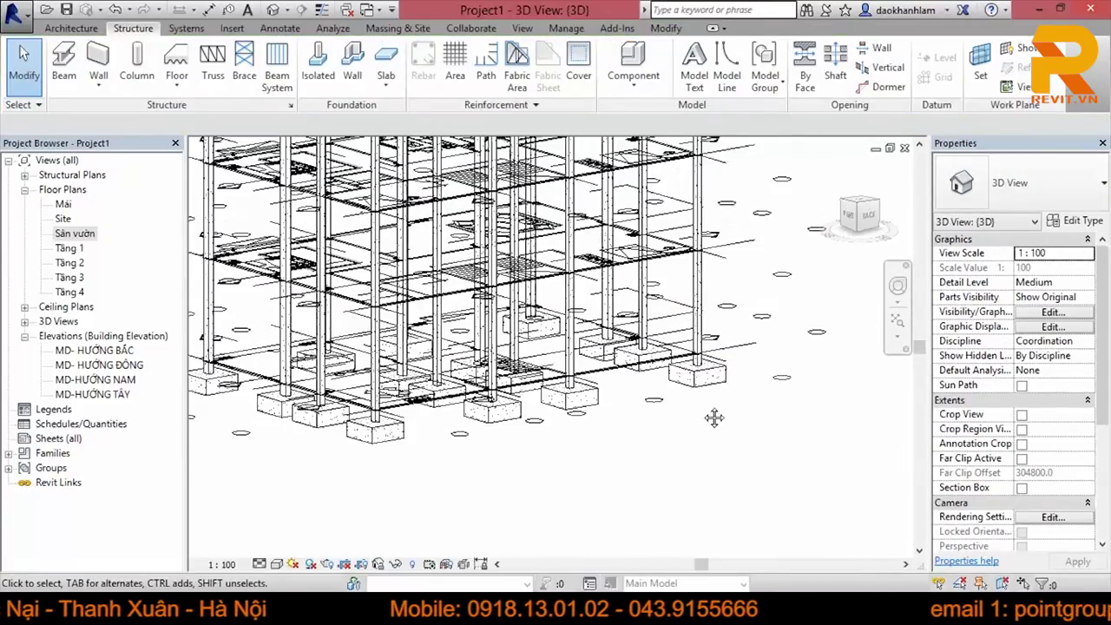
{"action": "scroll", "coordinate": [711, 415], "scroll_direction": "down", "scroll_amount": 1}
{"action": "left_click", "coordinate": [675, 399]}
{"action": "scroll", "coordinate": [690, 400], "scroll_direction": "down", "scroll_amount": 1}
{"action": "middle_click_drag", "start_coordinate": [690, 400], "coordinate": [667, 400]}
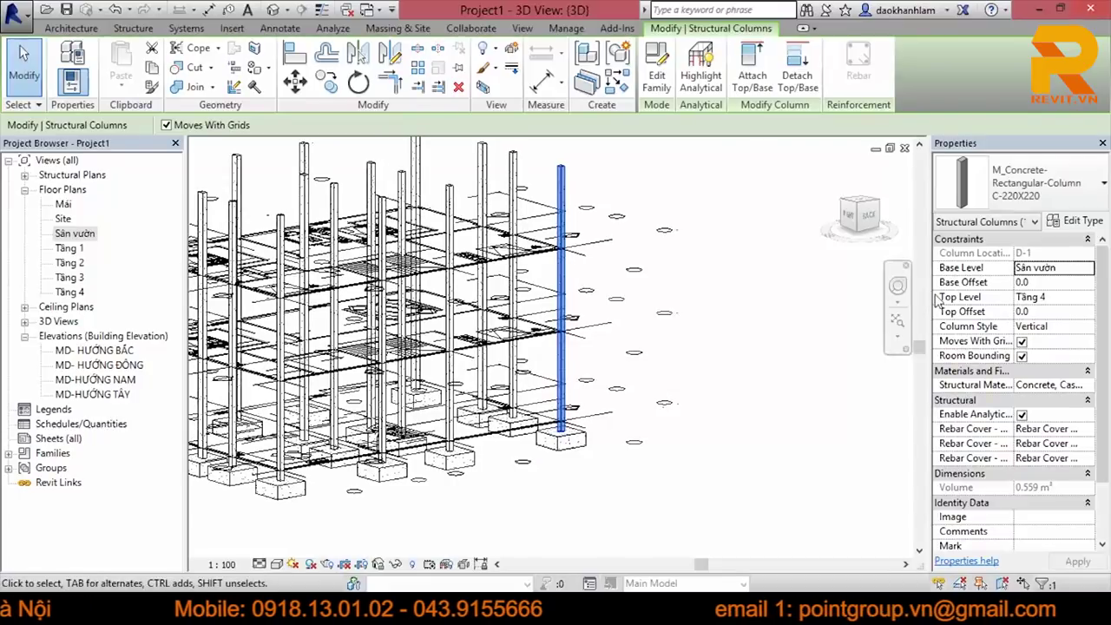
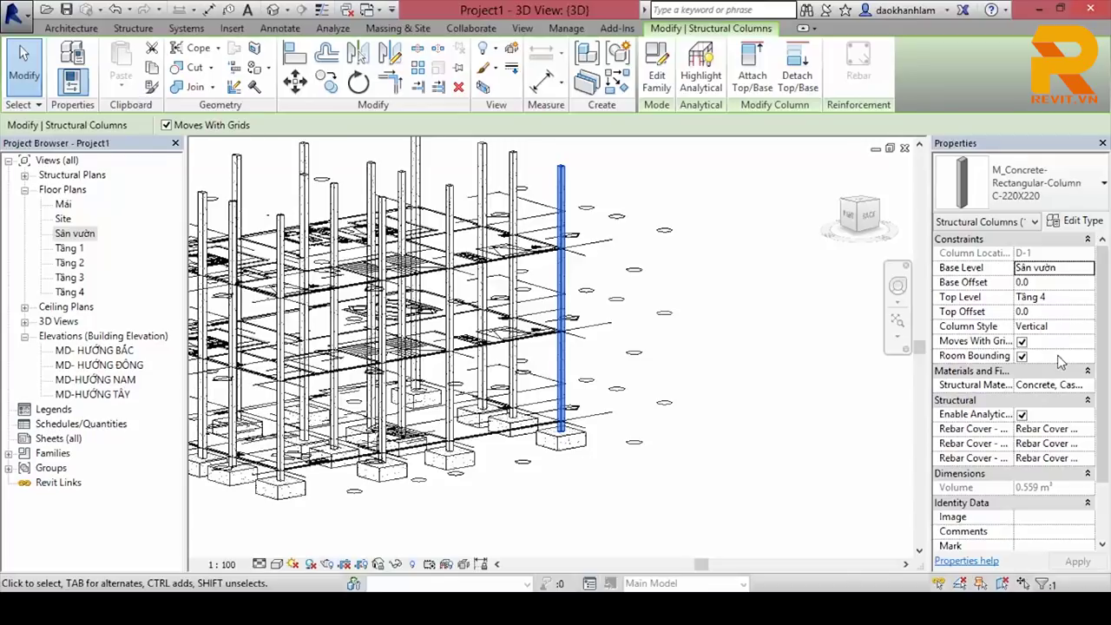
Step: Try Top Levels Tầng 3, Tầng 2 and Tầng 4 on column D-1, finishing on Tầng 3
{"action": "left_click", "coordinate": [1089, 299]}
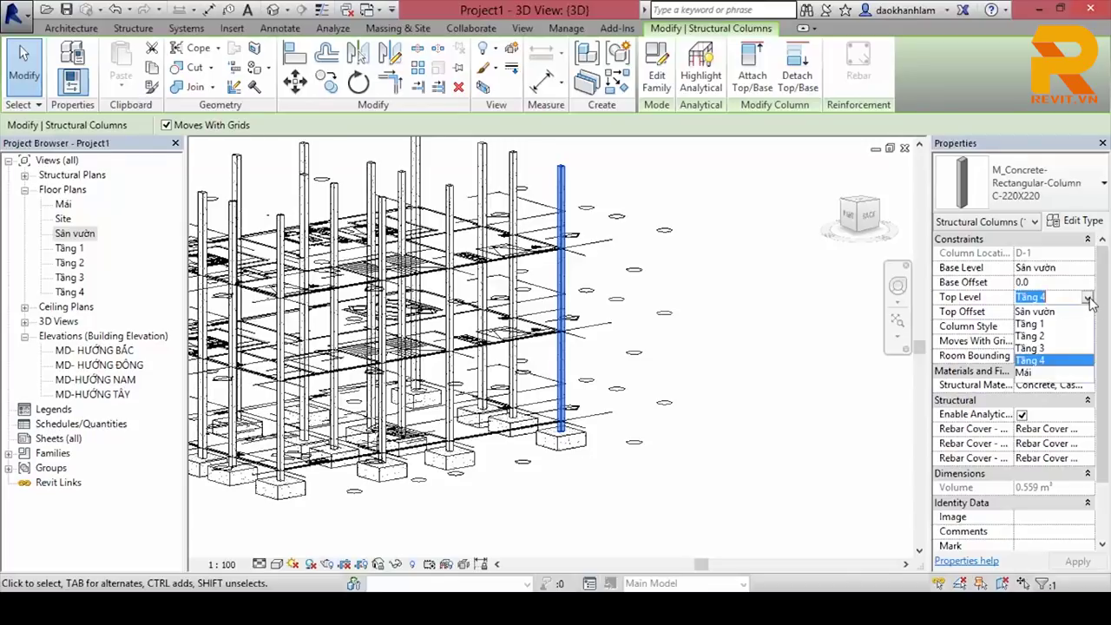
{"action": "left_click", "coordinate": [1031, 348]}
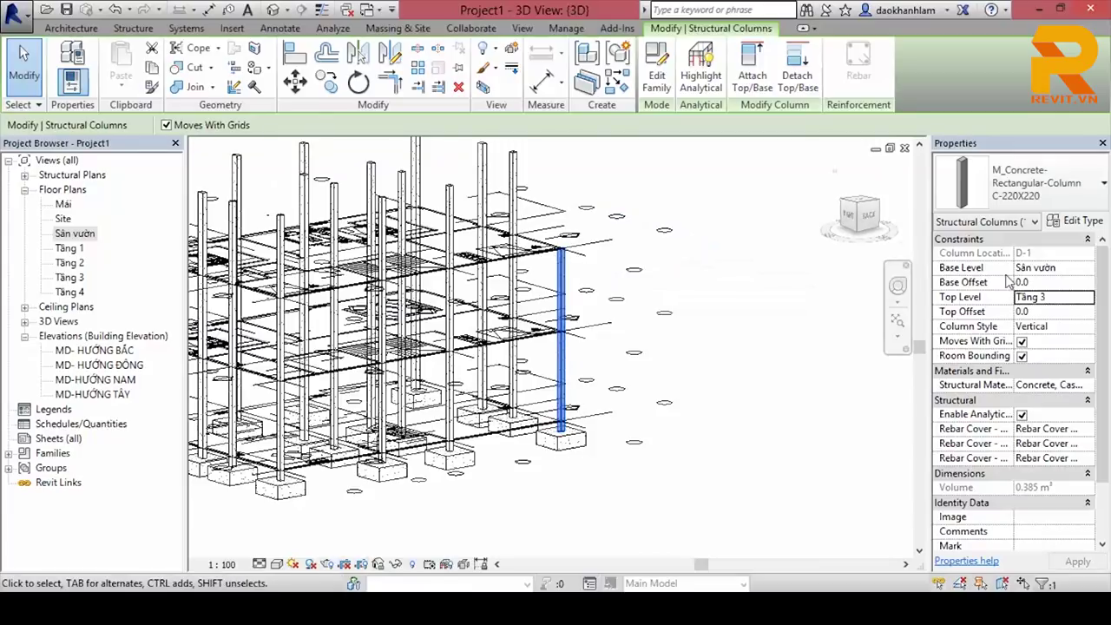
{"action": "left_click", "coordinate": [1087, 301]}
{"action": "left_click", "coordinate": [1037, 336]}
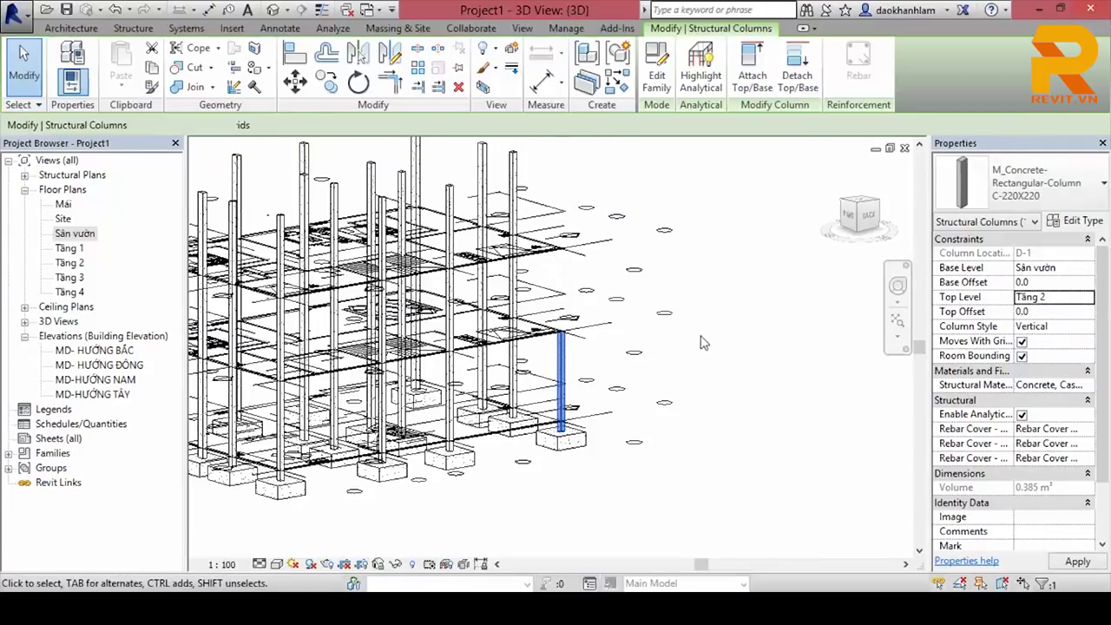
{"action": "mouse_move", "coordinate": [1054, 297]}
{"action": "left_click", "coordinate": [1087, 299]}
{"action": "left_click", "coordinate": [1038, 368]}
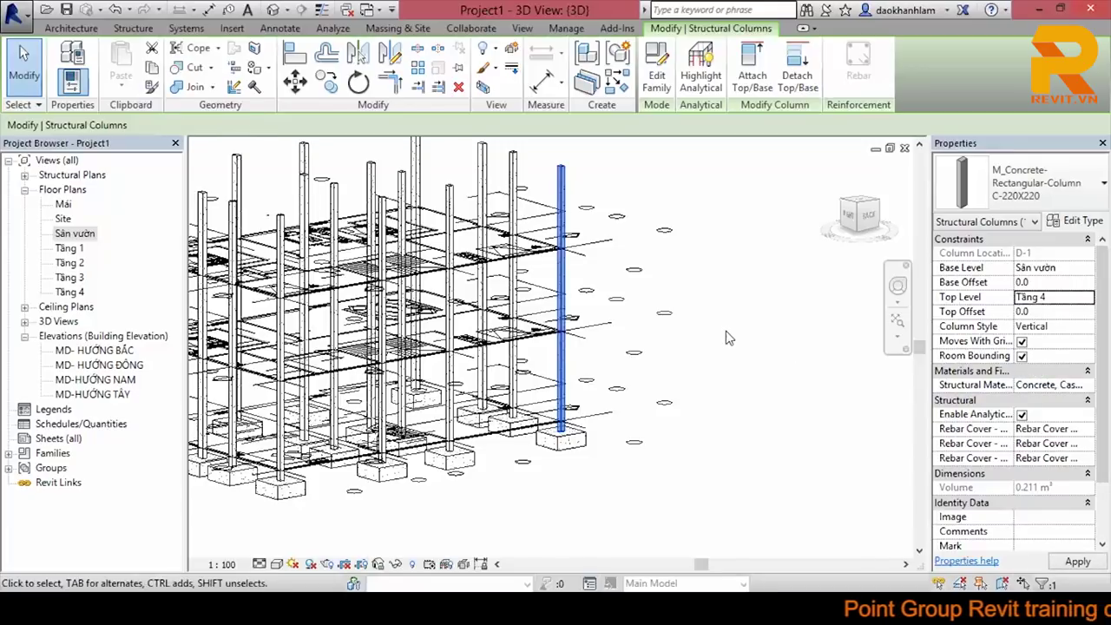
{"action": "left_click", "coordinate": [1051, 297]}
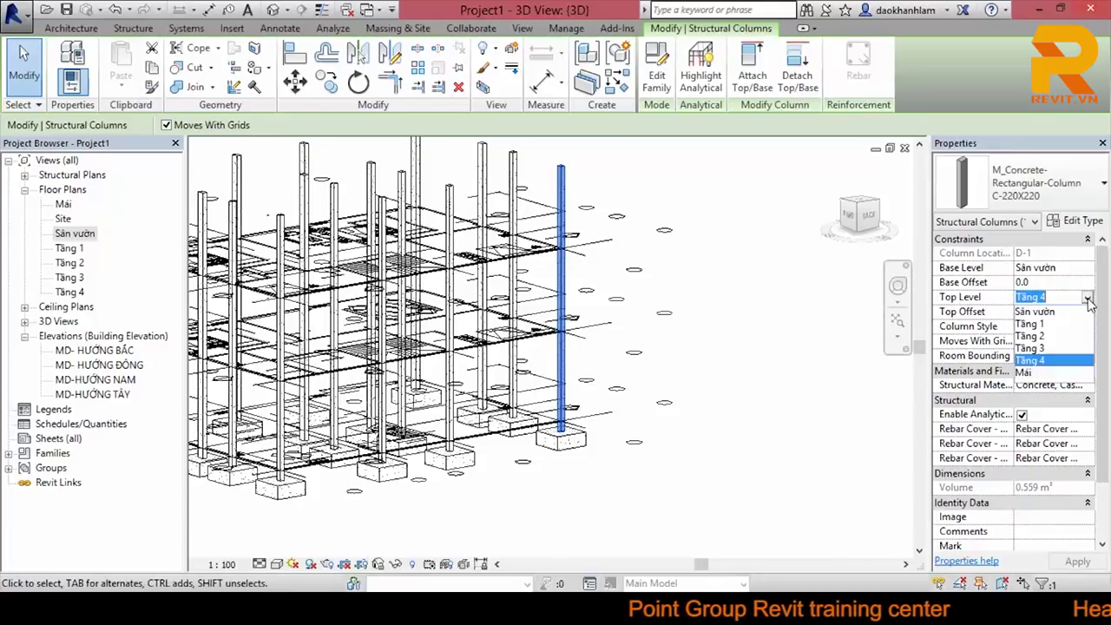
{"action": "left_click", "coordinate": [1029, 348]}
{"action": "scroll", "coordinate": [566, 211], "scroll_direction": "up", "scroll_amount": 2}
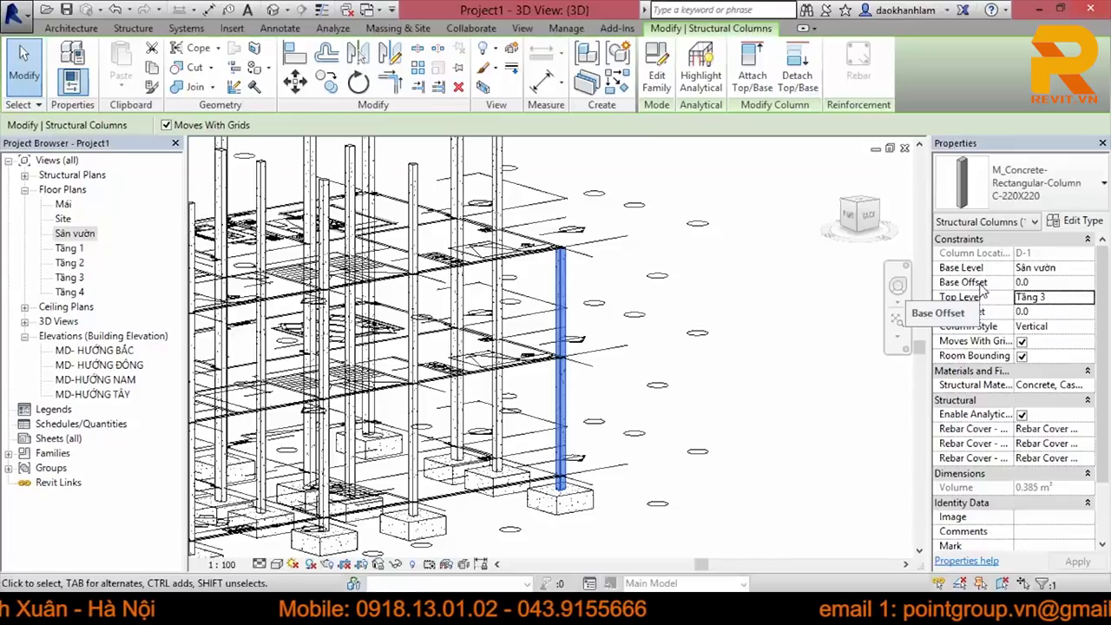
Step: Try a 900 top offset and a 450 base offset on the column, then drop the selection
{"action": "left_click", "coordinate": [1035, 312]}
{"action": "type", "text": "900"}
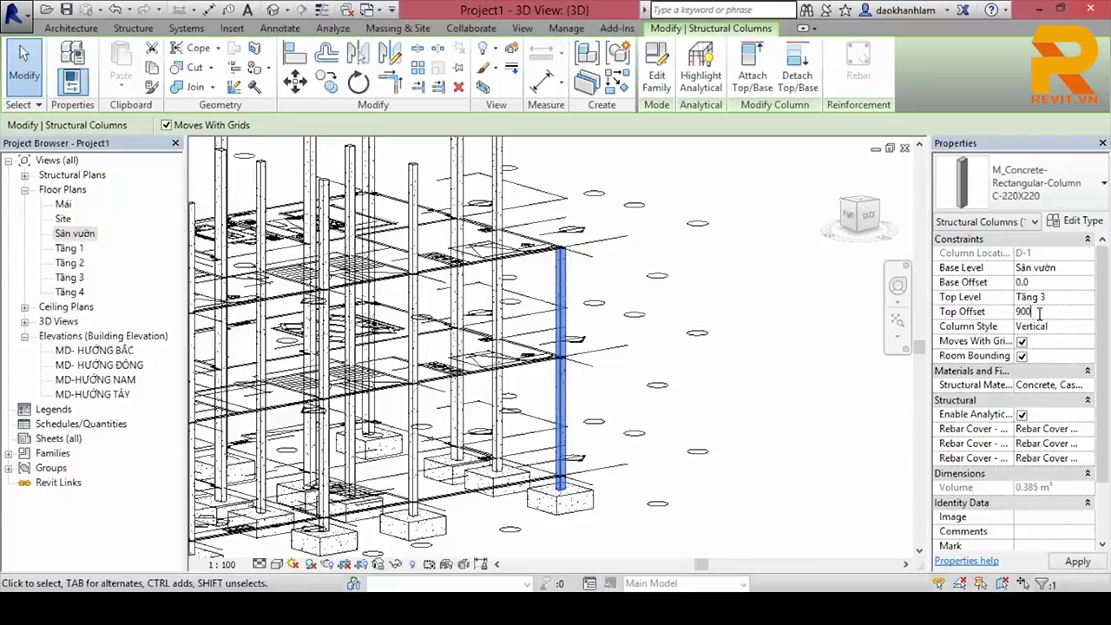
{"action": "key", "text": "Return"}
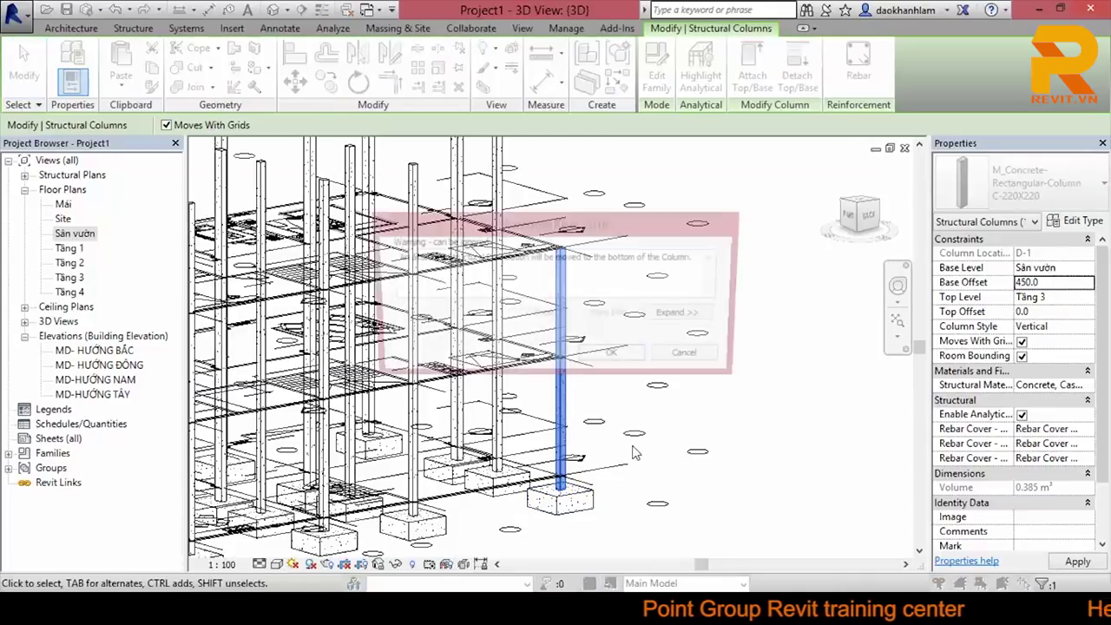
{"action": "left_click", "coordinate": [617, 358]}
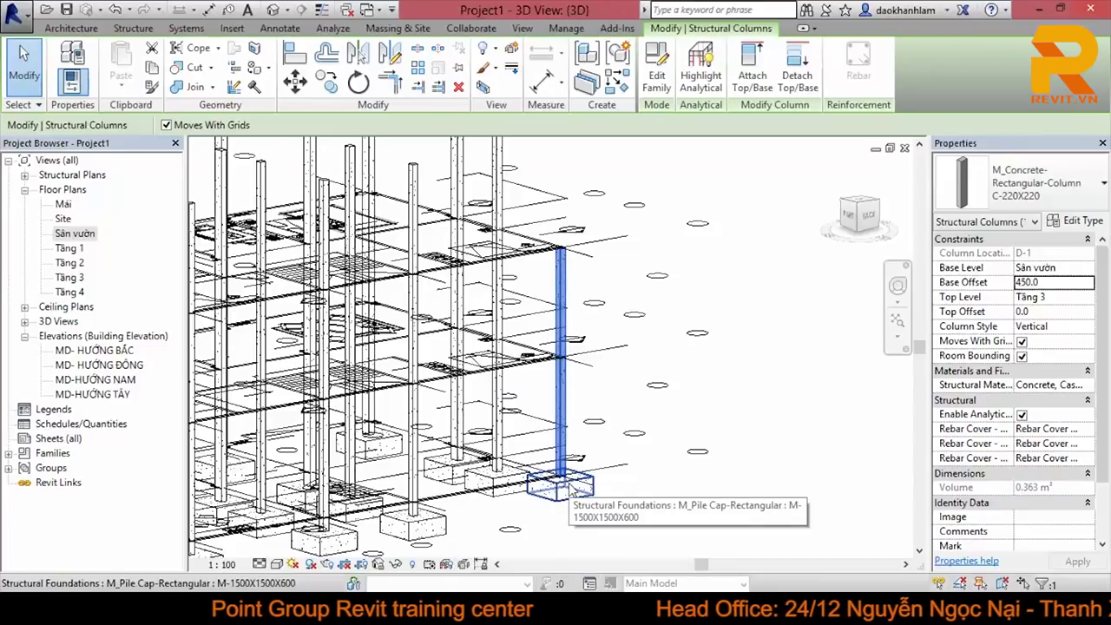
{"action": "key", "text": "Escape"}
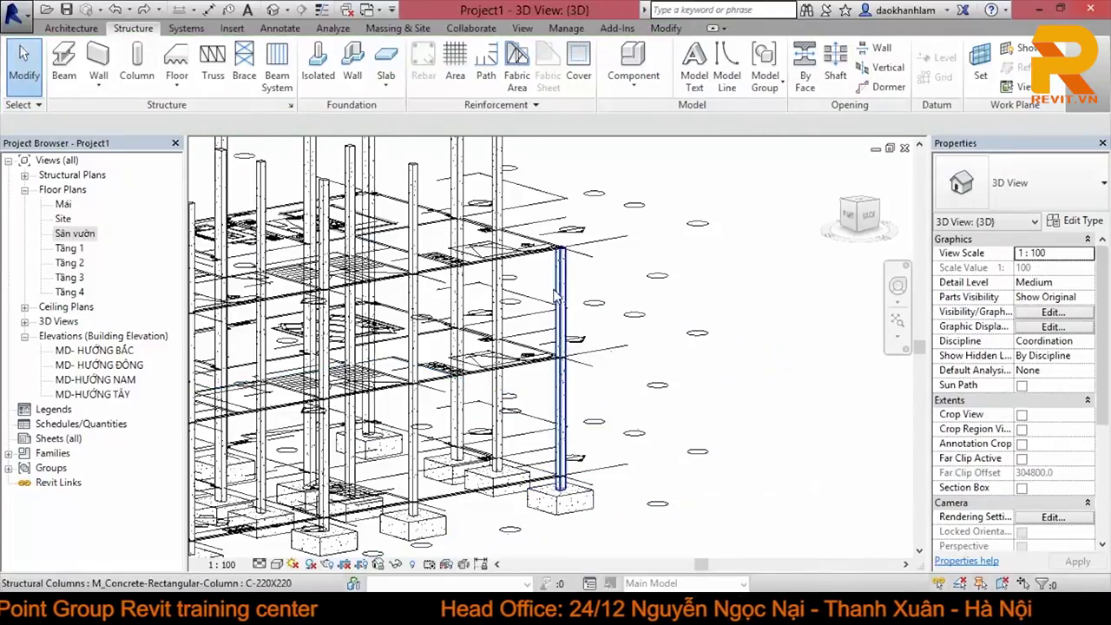
Step: Set column D-1's Top Level back to Tầng 4 and open the Tầng 1 floor plan
{"action": "left_click", "coordinate": [558, 298]}
{"action": "left_click", "coordinate": [1093, 302]}
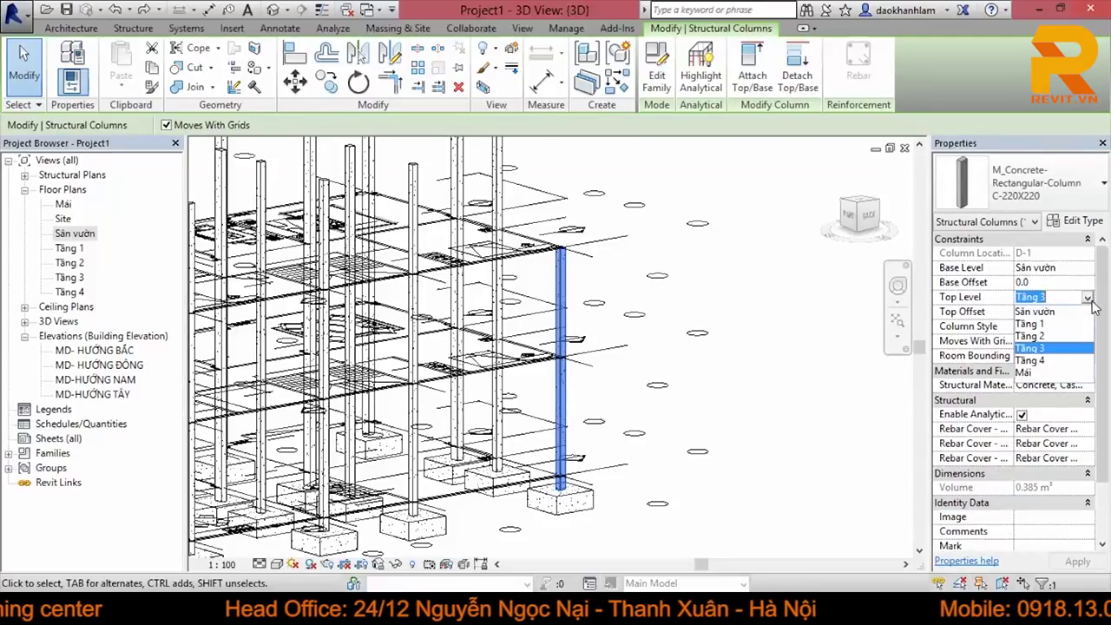
{"action": "left_click", "coordinate": [1045, 360]}
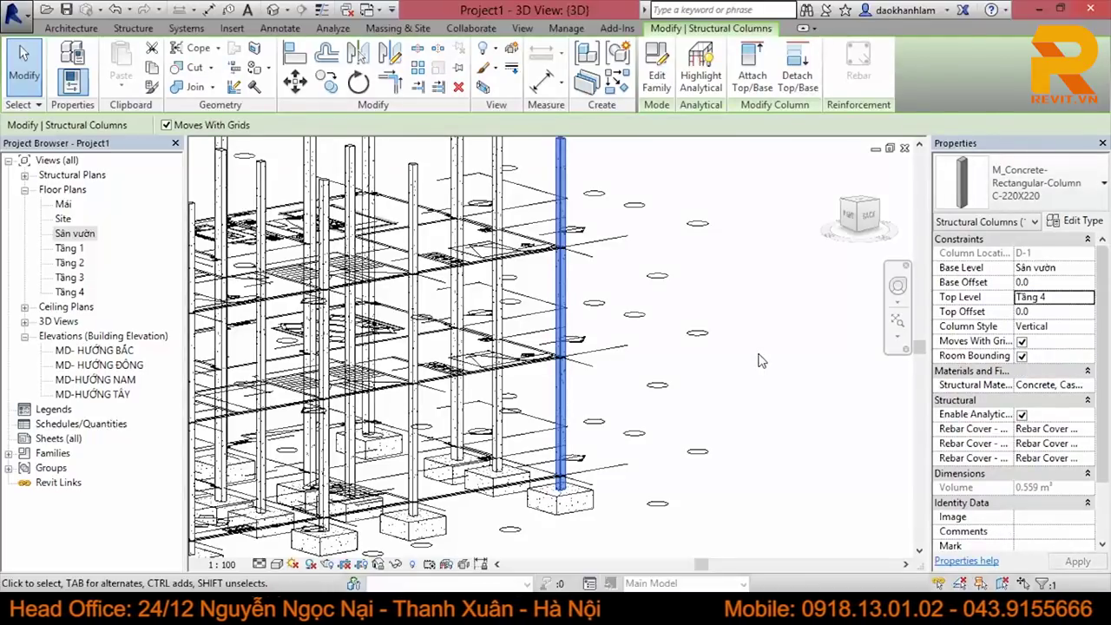
{"action": "left_click", "coordinate": [774, 345]}
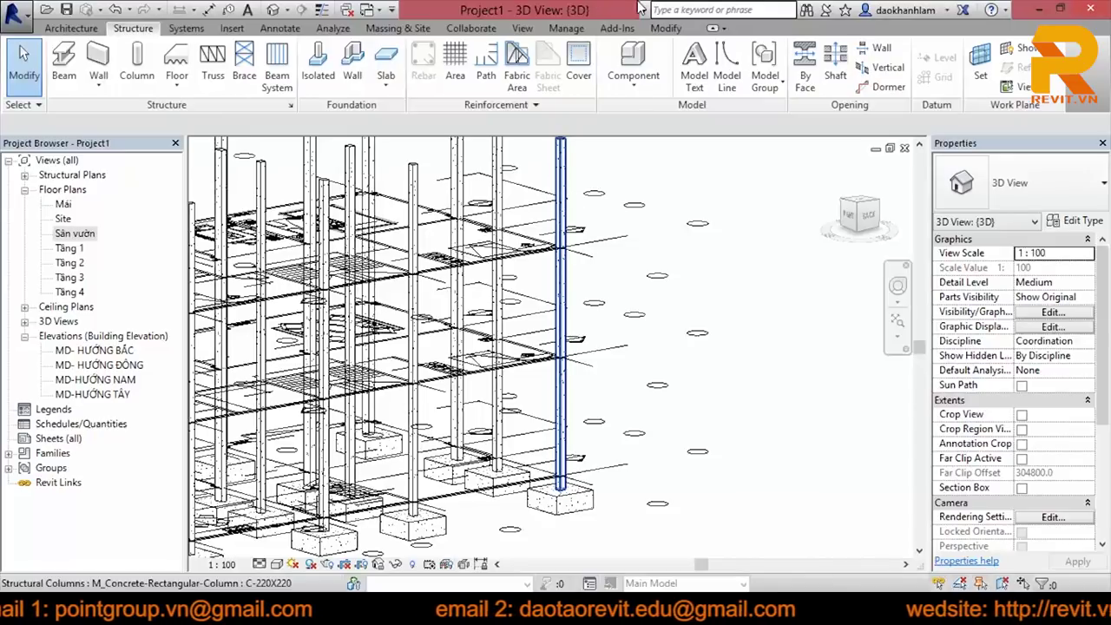
{"action": "middle_click_drag", "start_coordinate": [568, 274], "coordinate": [558, 321]}
{"action": "left_click", "coordinate": [558, 321]}
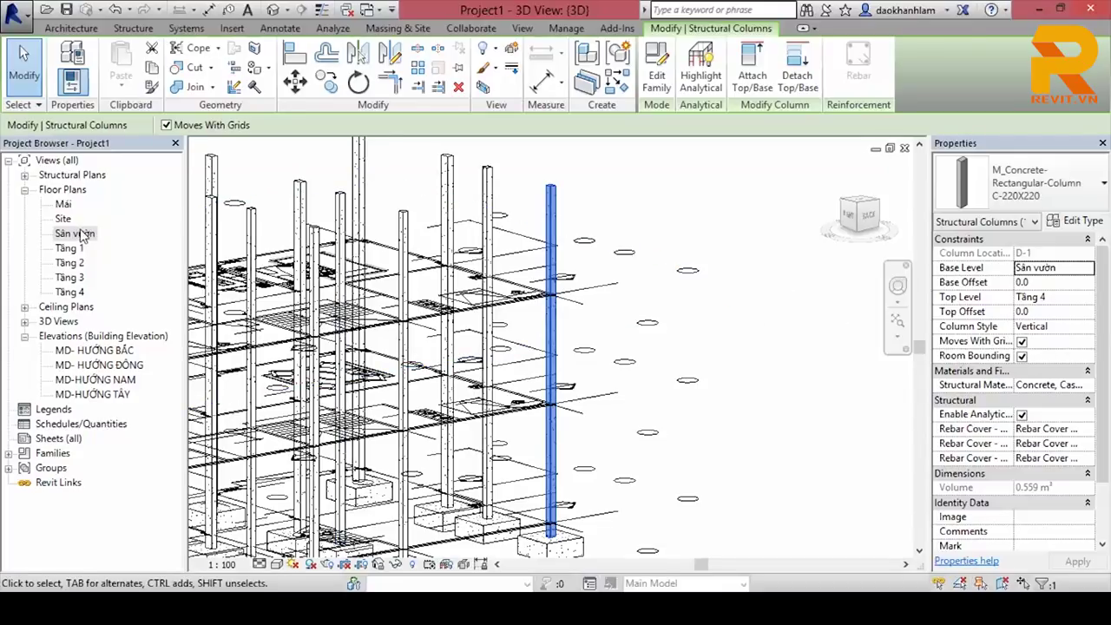
{"action": "double_click", "coordinate": [70, 248]}
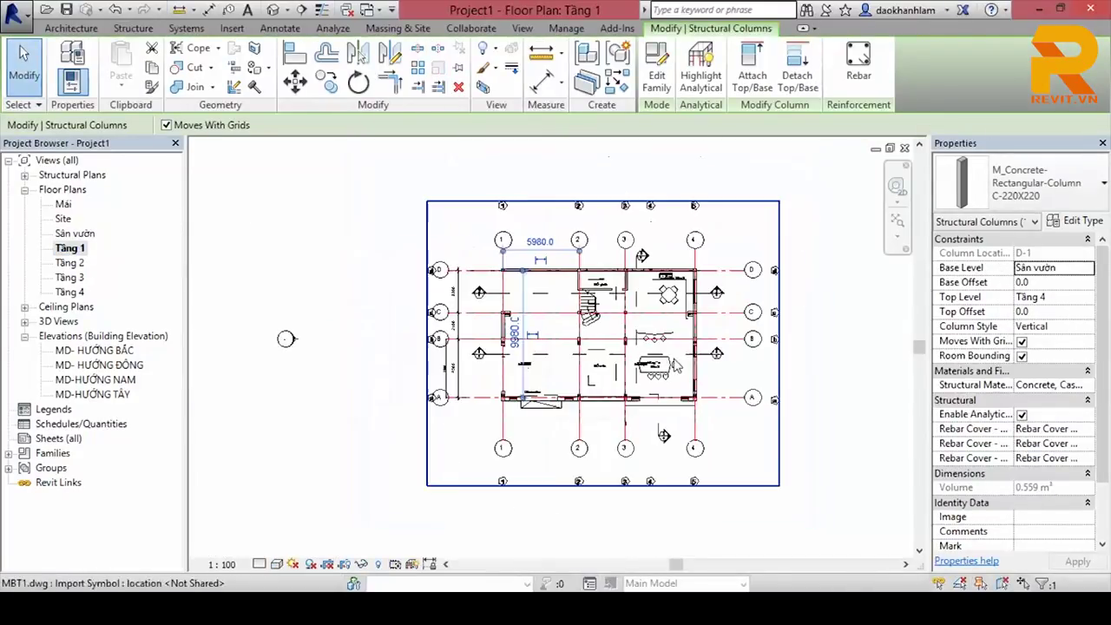
Step: Clear the column selection and frame the whole Tầng 1 floor plan for beam placement
{"action": "left_click", "coordinate": [80, 234]}
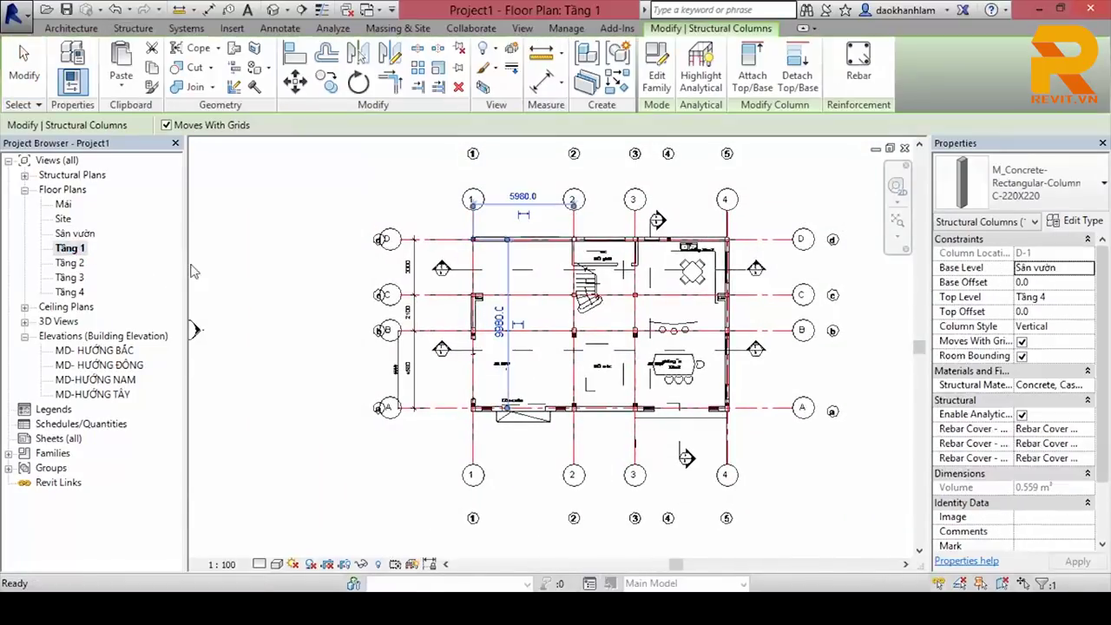
{"action": "scroll", "coordinate": [685, 388], "scroll_direction": "up", "scroll_amount": 2}
{"action": "key", "text": "Escape"}
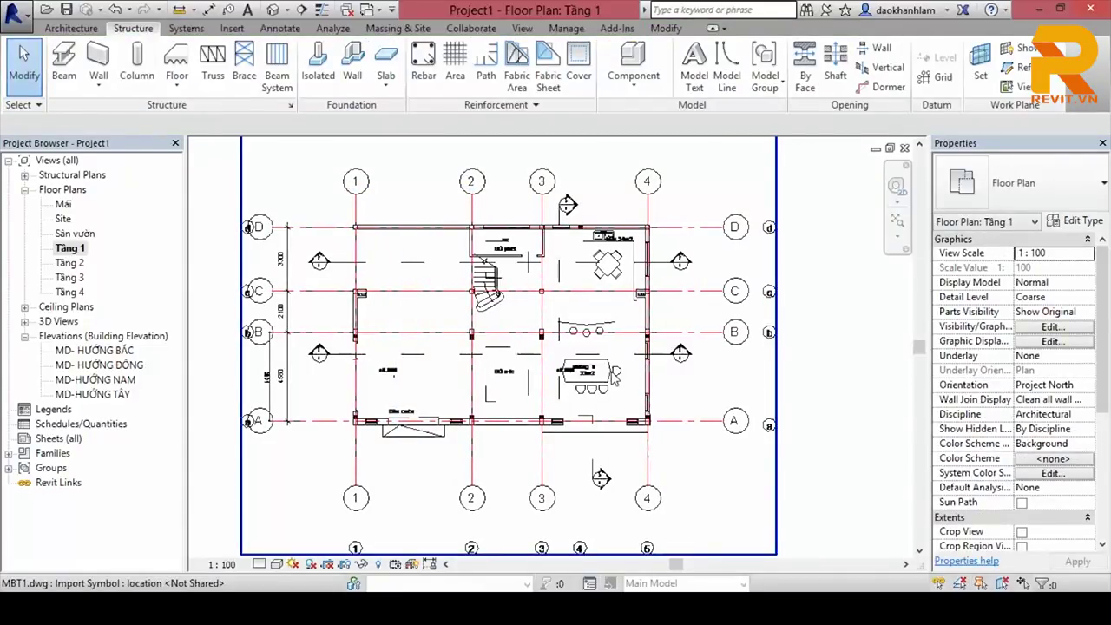
{"action": "middle_click_drag", "start_coordinate": [613, 373], "coordinate": [631, 375]}
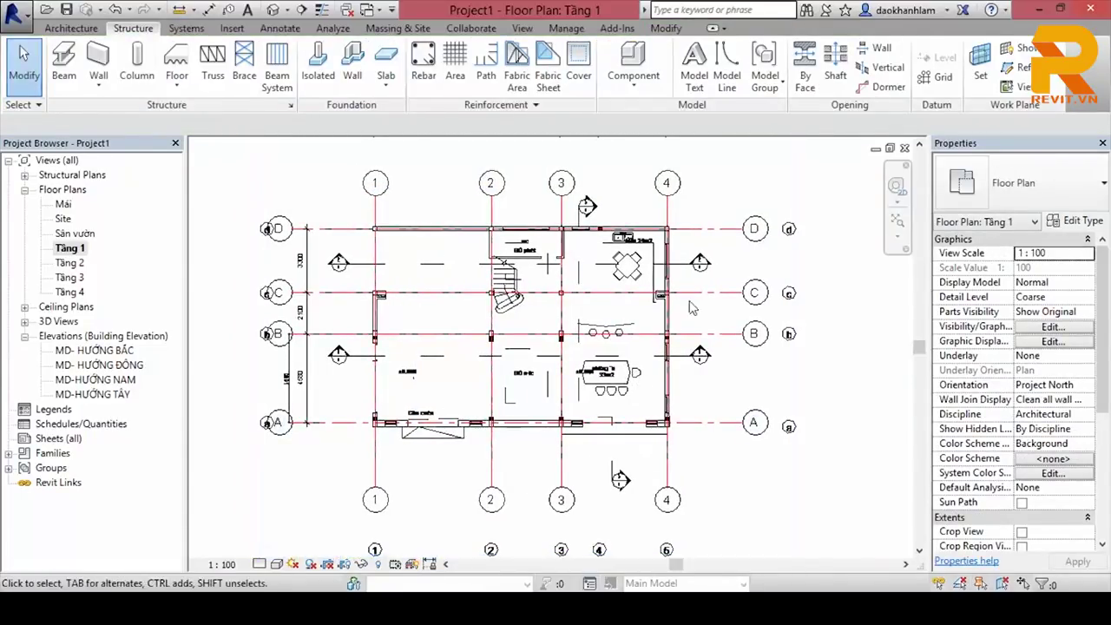
{"action": "scroll", "coordinate": [660, 369], "scroll_direction": "down", "scroll_amount": 1}
{"action": "middle_click_drag", "start_coordinate": [670, 384], "coordinate": [647, 371]}
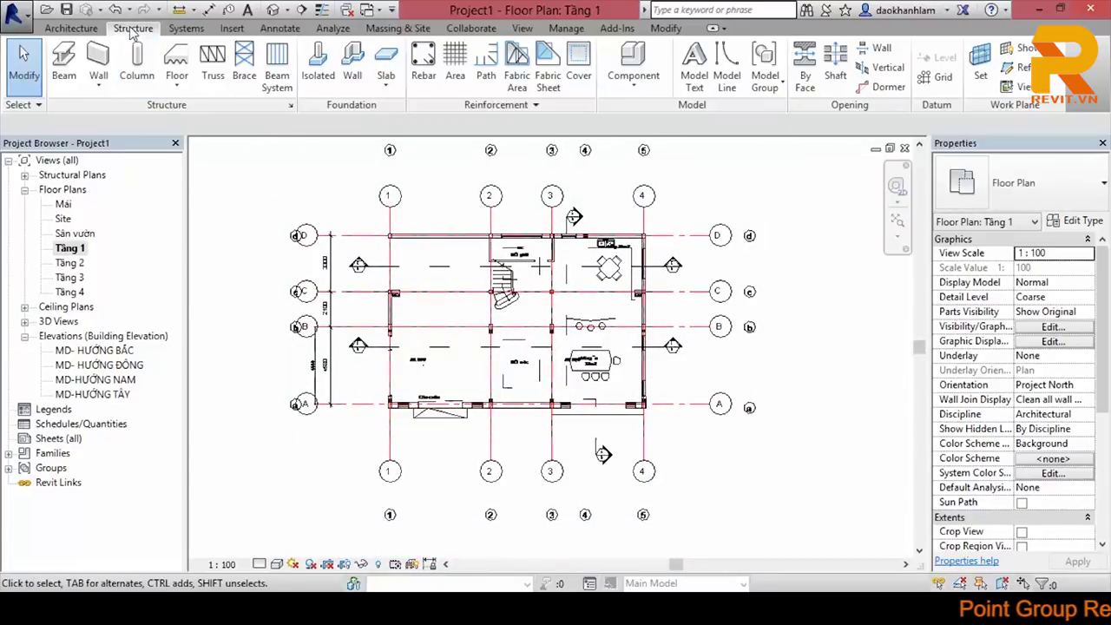
{"action": "left_click", "coordinate": [63, 79]}
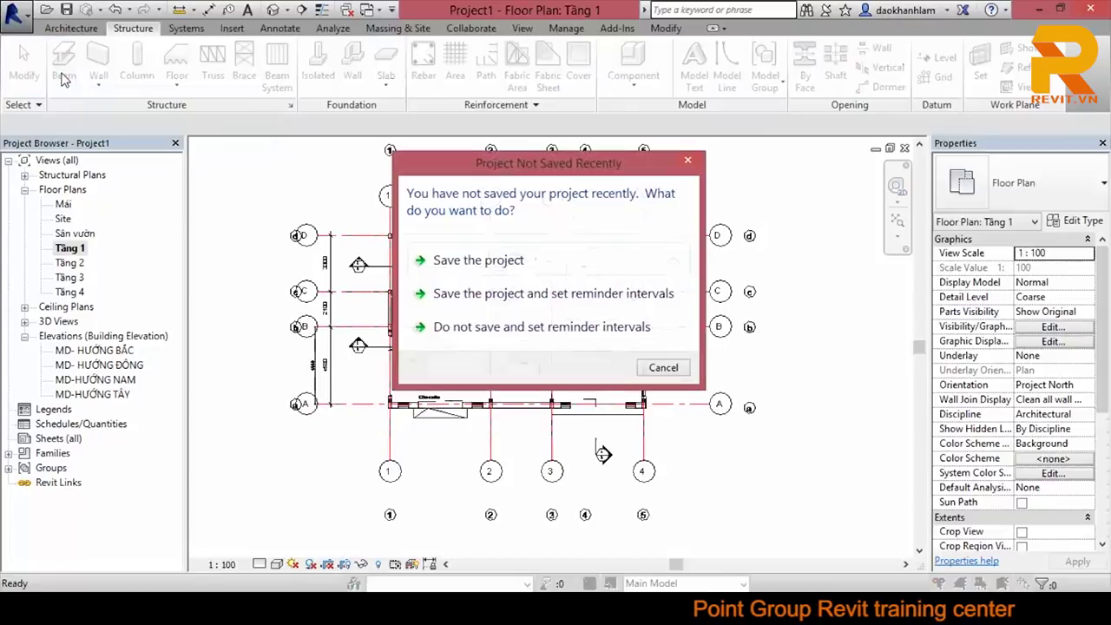
Step: Save the project, creating and opening a new REVIT-PROJECT folder inside PROCESS
{"action": "left_click", "coordinate": [498, 274]}
{"action": "type", "text": "REVIT-HD"}
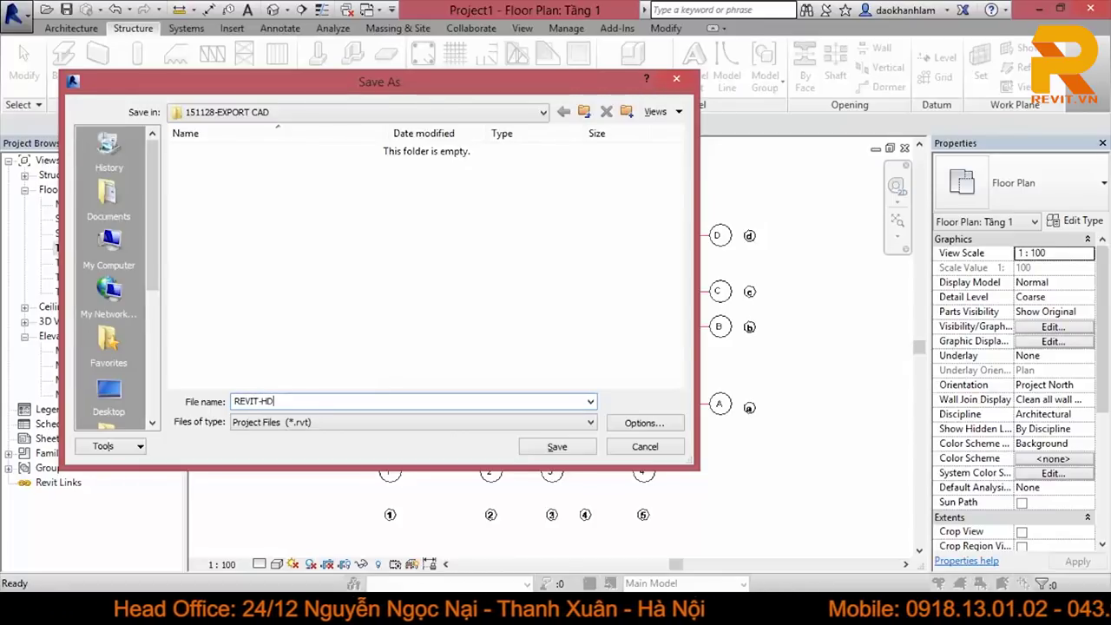
{"action": "left_click", "coordinate": [588, 117]}
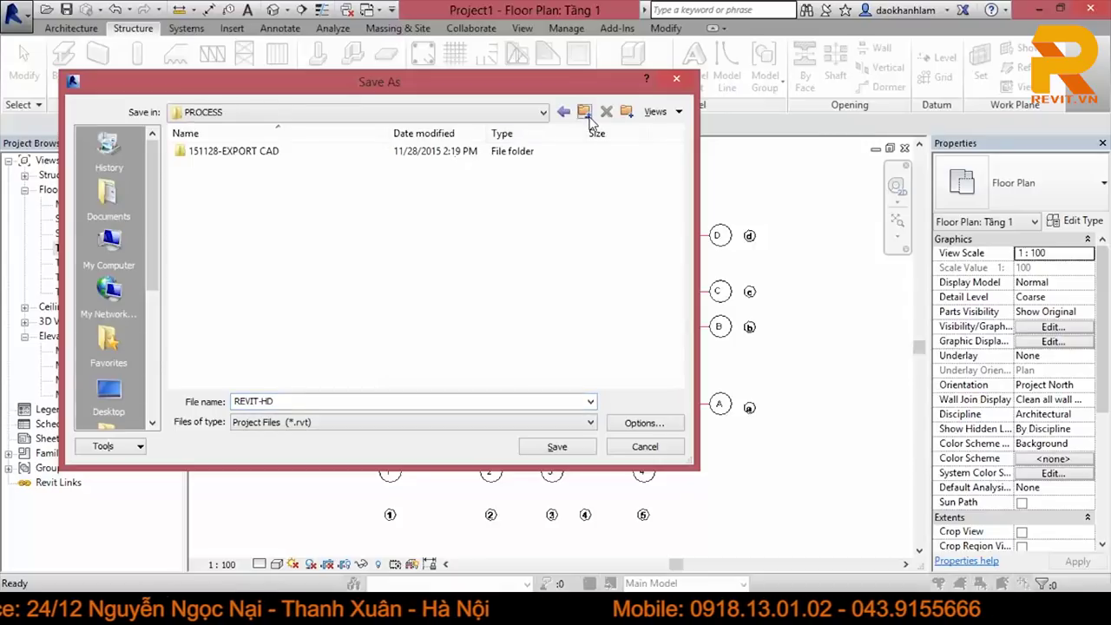
{"action": "left_click", "coordinate": [625, 111]}
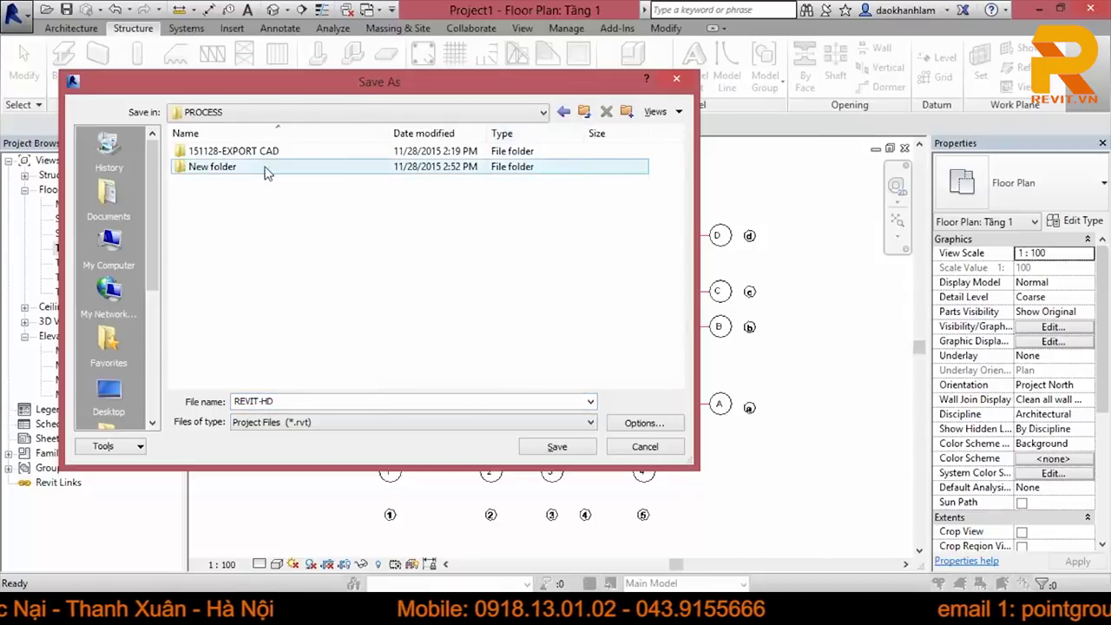
{"action": "right_click", "coordinate": [231, 168]}
{"action": "left_click", "coordinate": [122, 500]}
{"action": "type", "text": "REVIT-PROJECT"}
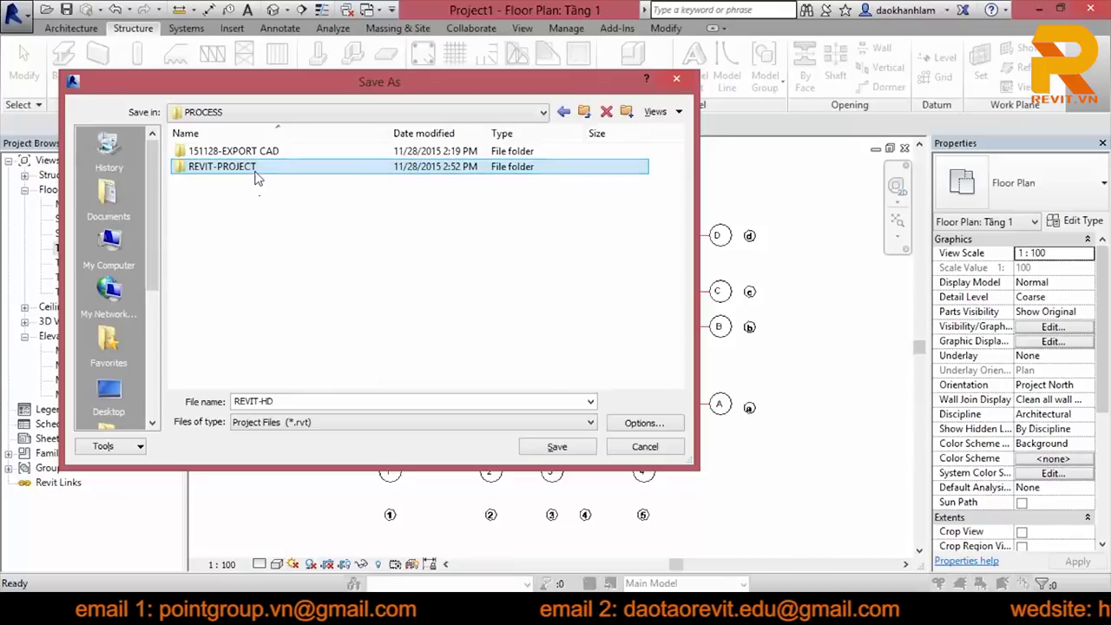
{"action": "double_click", "coordinate": [259, 167]}
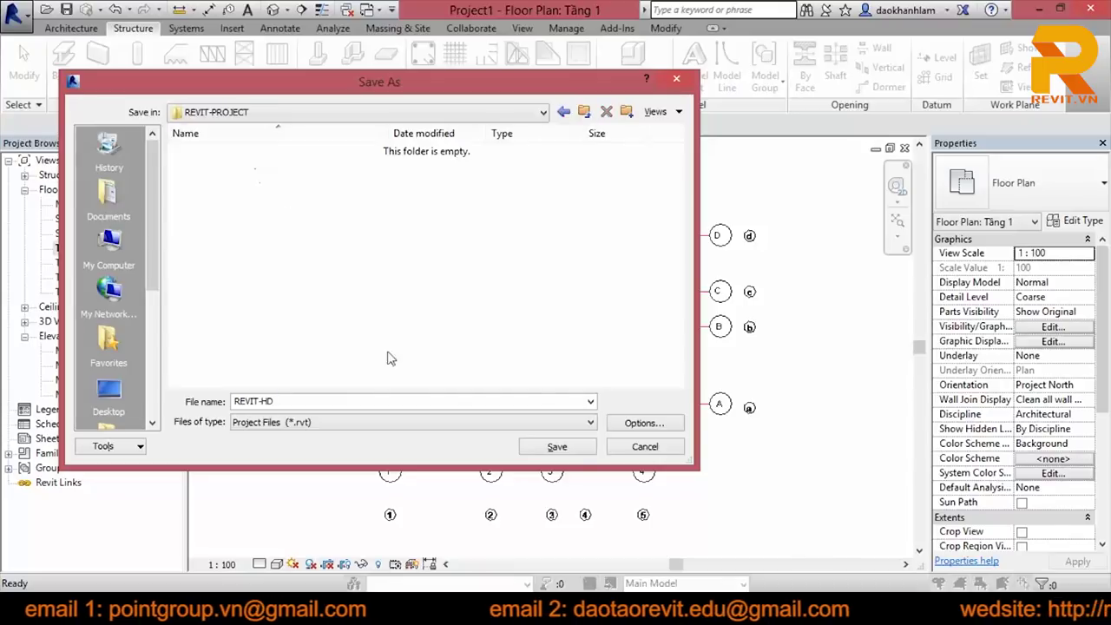
Step: Set maximum backups to 2 and save the file as REVIT-HD.rvt
{"action": "left_click", "coordinate": [636, 423]}
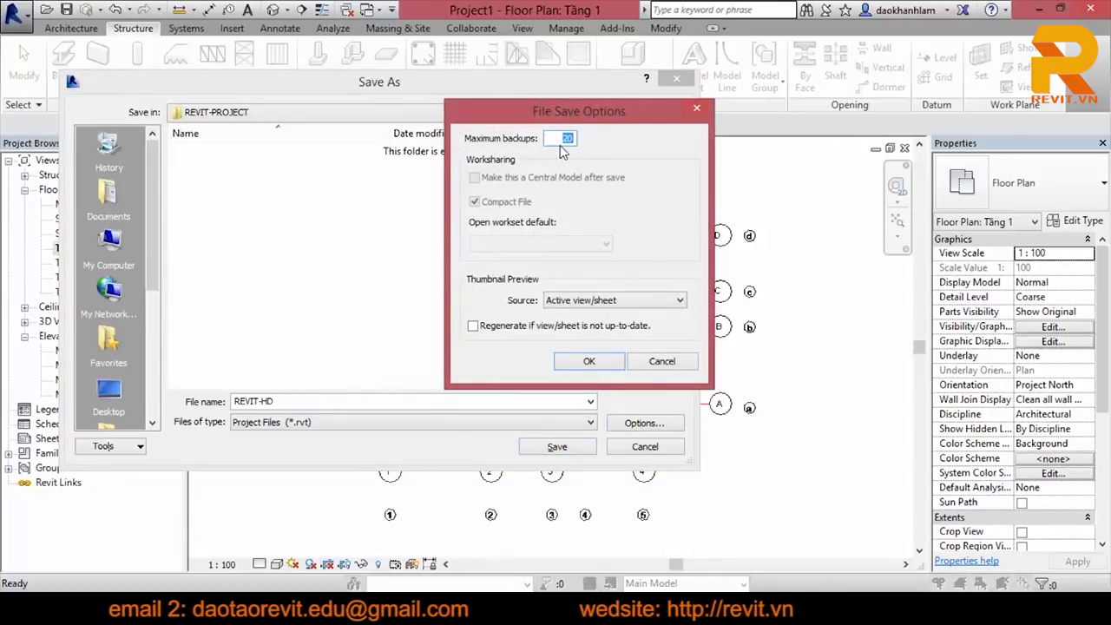
{"action": "type", "text": "2"}
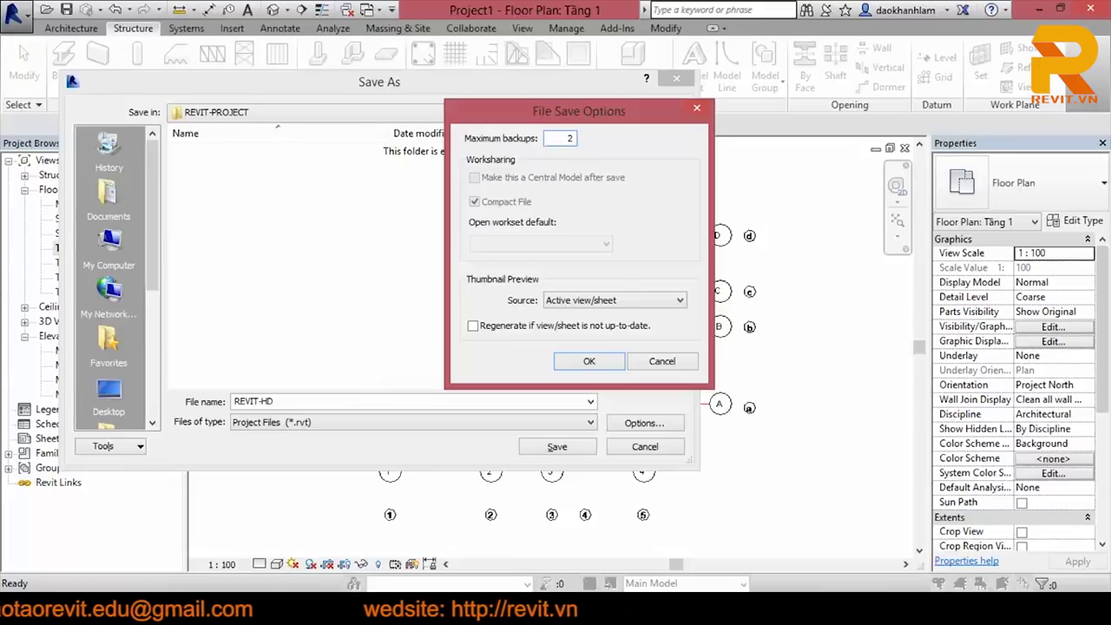
{"action": "left_click", "coordinate": [597, 363]}
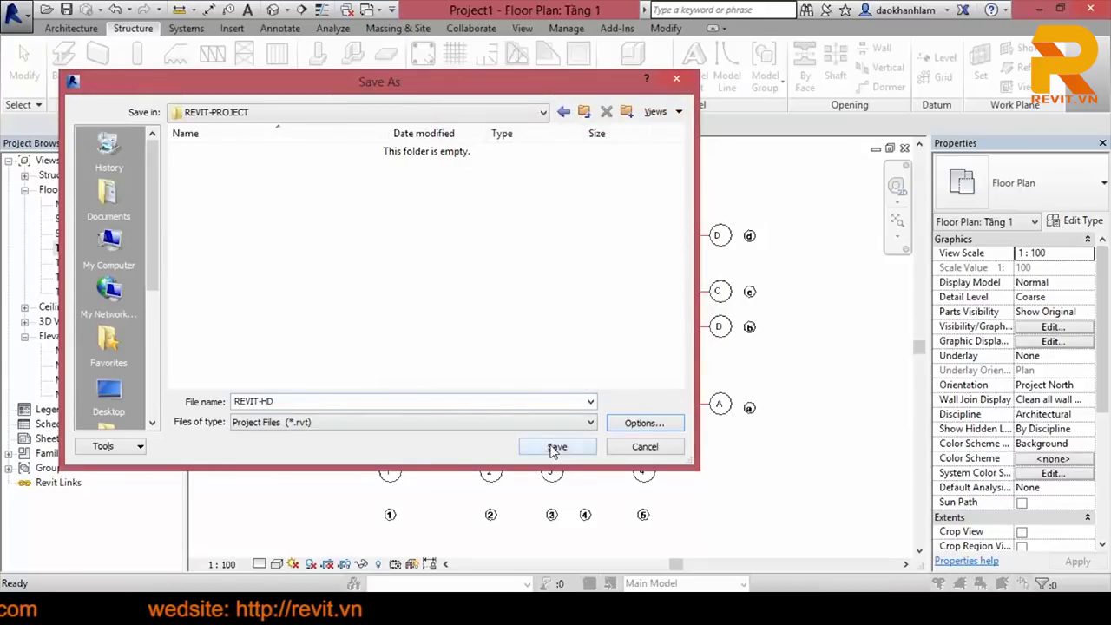
{"action": "left_click", "coordinate": [557, 446]}
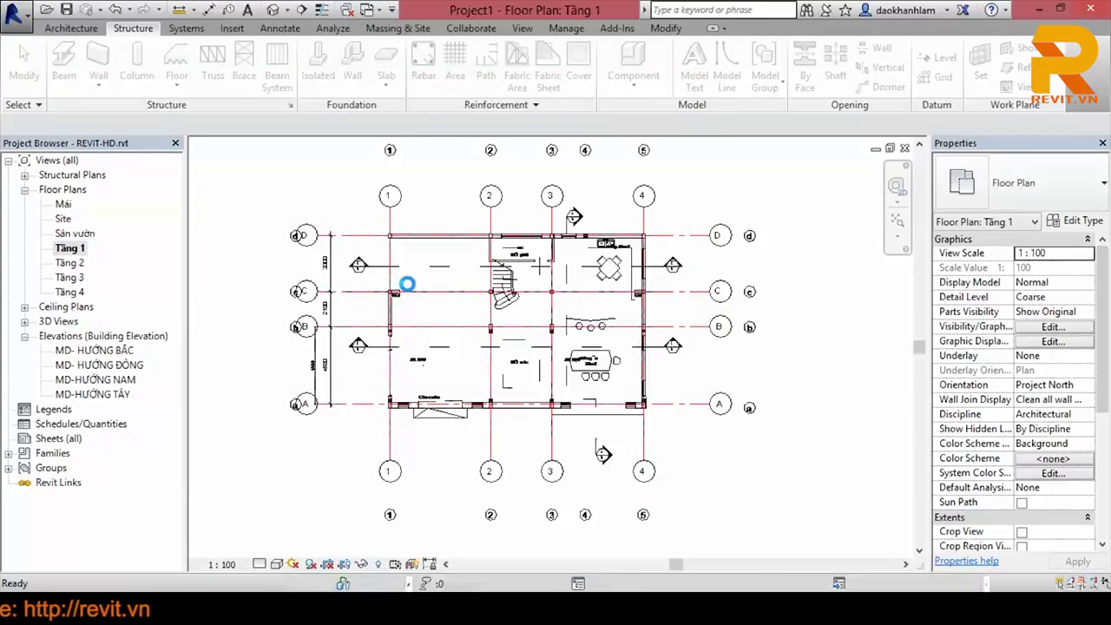
{"action": "key", "text": "b"}
{"action": "key", "text": "m"}
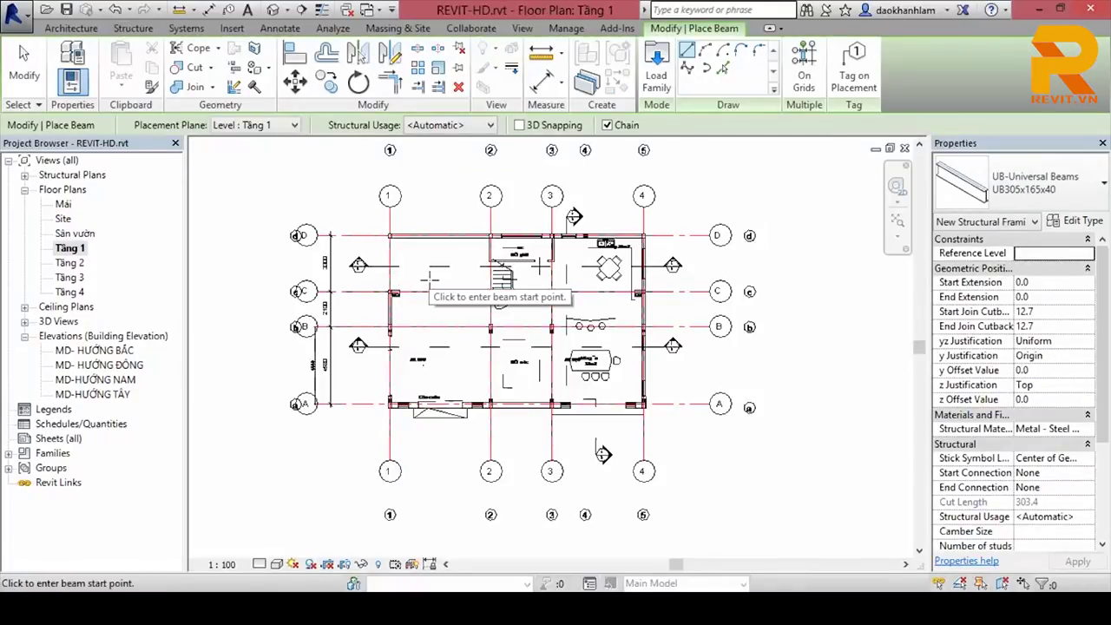
Step: Load M_Concrete-Rectangular Beam.rfa from Structural Framing > Concrete for the Beam tool
{"action": "left_click", "coordinate": [133, 29]}
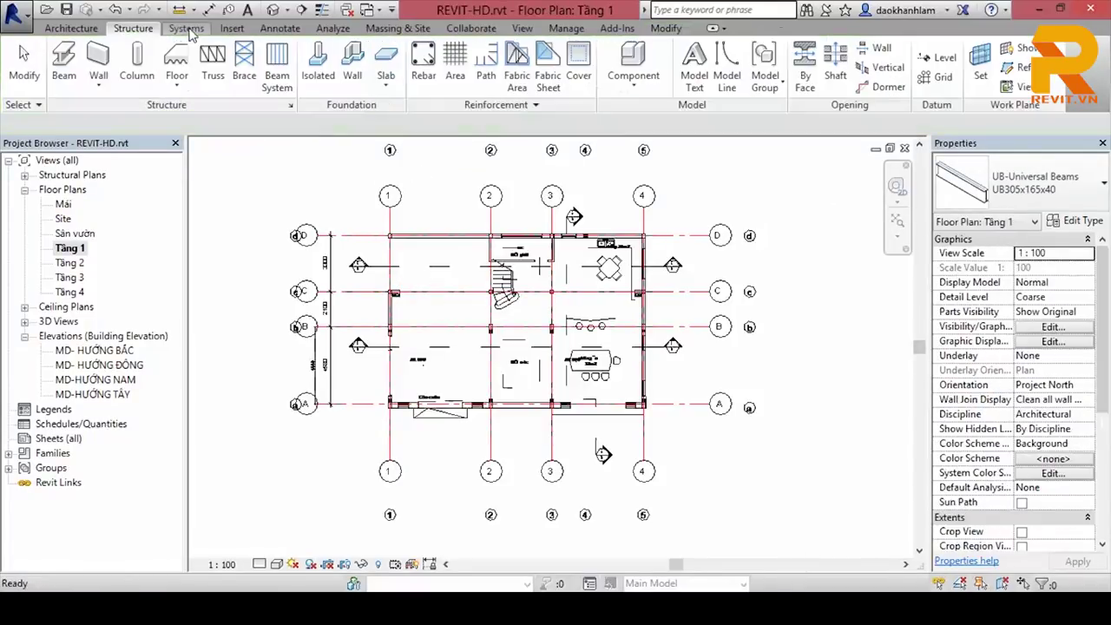
{"action": "left_click", "coordinate": [64, 62]}
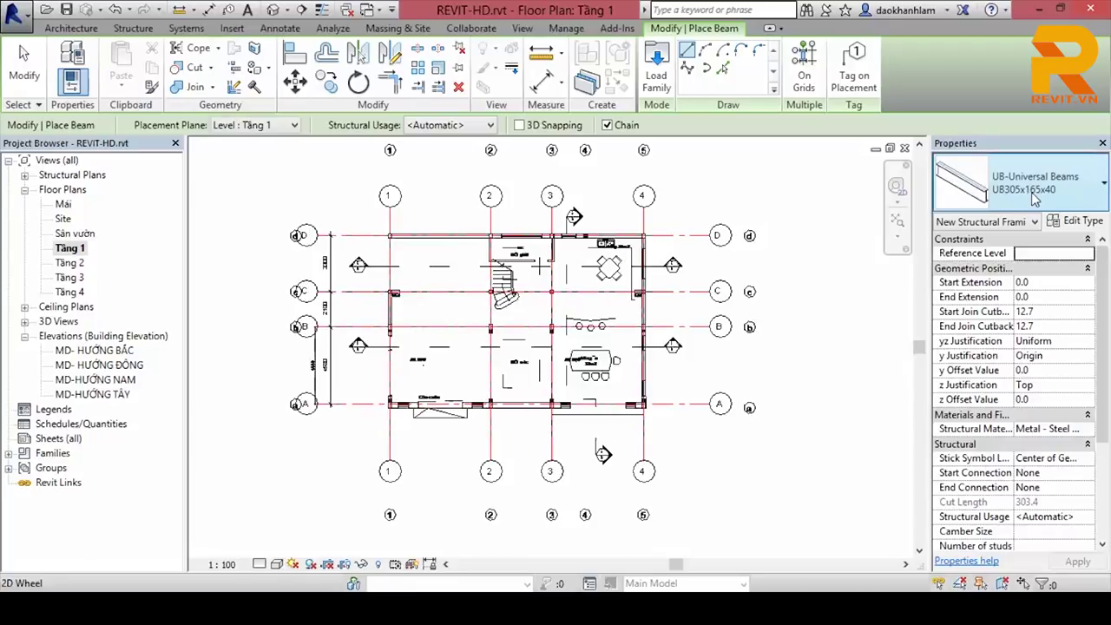
{"action": "left_click", "coordinate": [658, 87]}
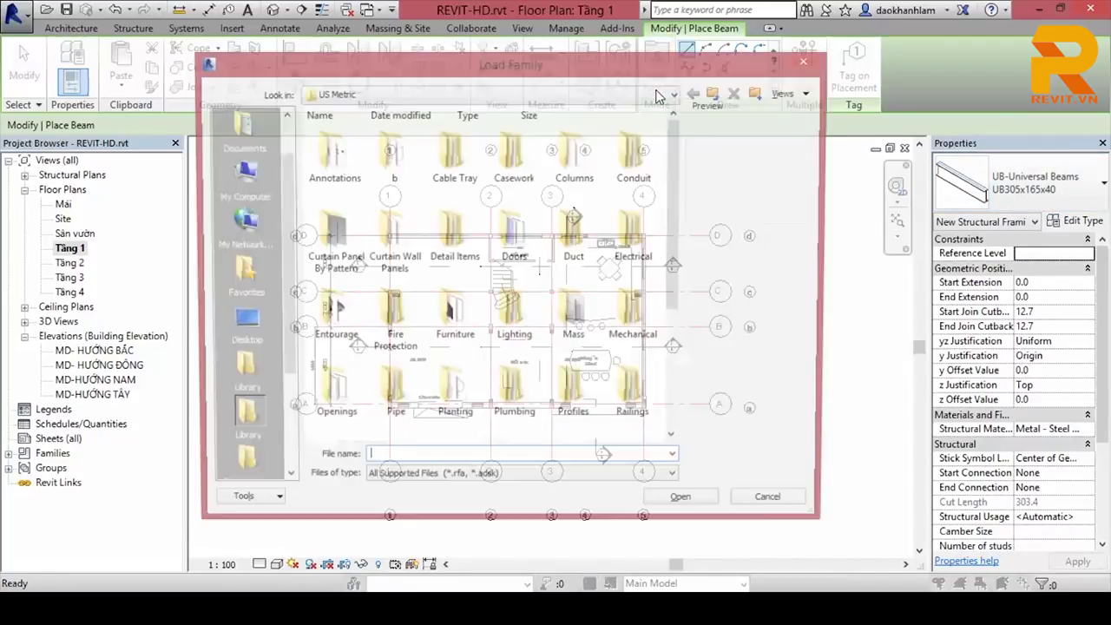
{"action": "scroll", "coordinate": [685, 351], "scroll_direction": "down", "scroll_amount": 2}
{"action": "scroll", "coordinate": [685, 352], "scroll_direction": "down", "scroll_amount": 2}
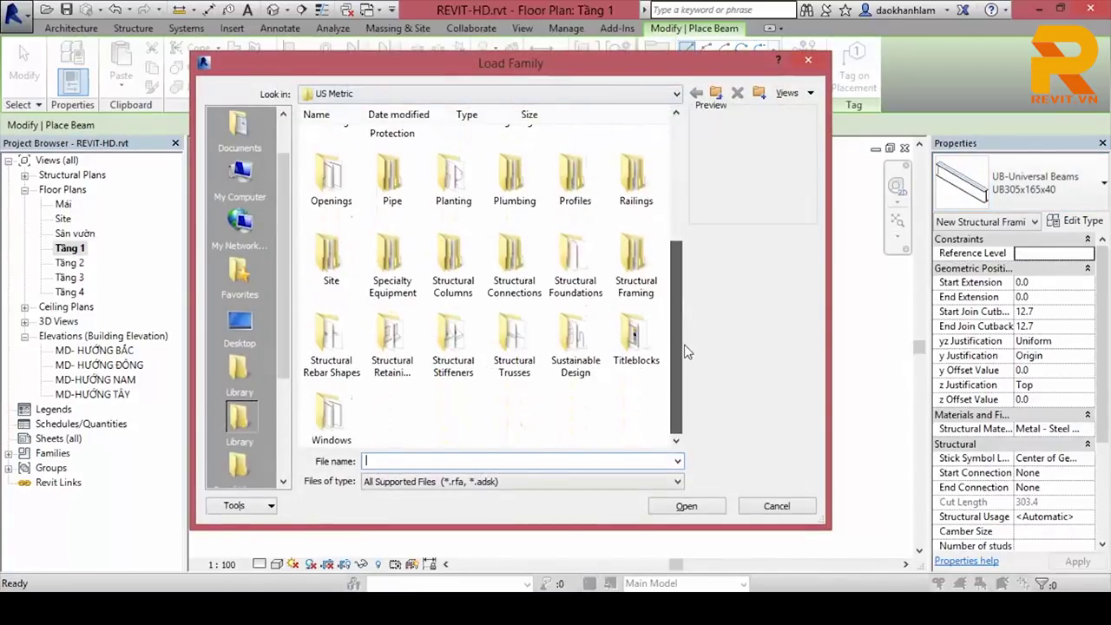
{"action": "double_click", "coordinate": [650, 289]}
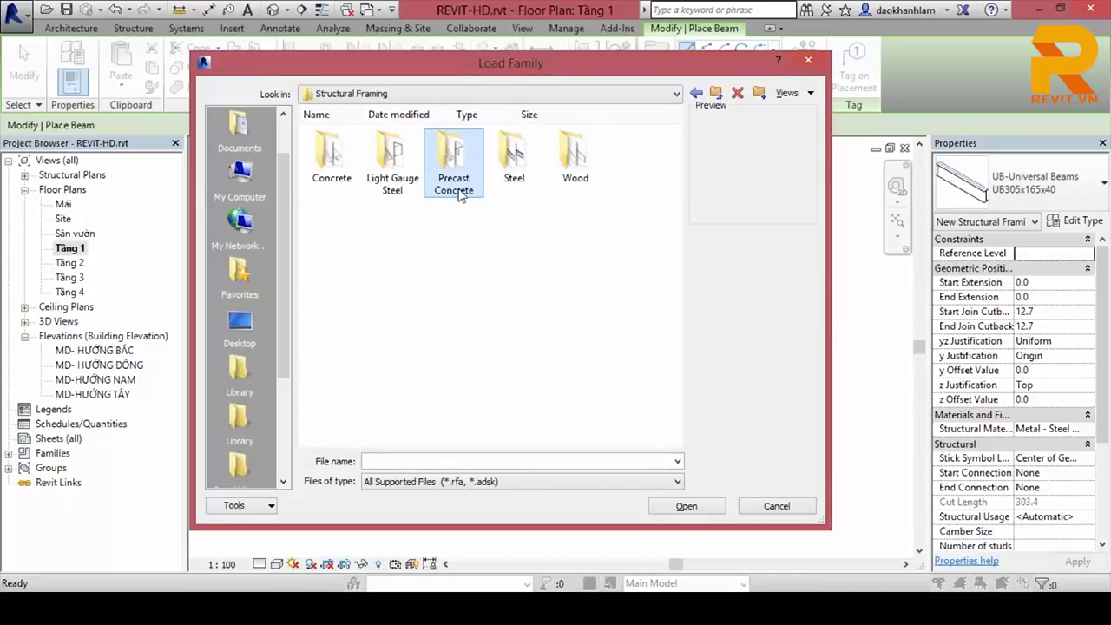
{"action": "double_click", "coordinate": [333, 165]}
{"action": "left_click", "coordinate": [338, 173]}
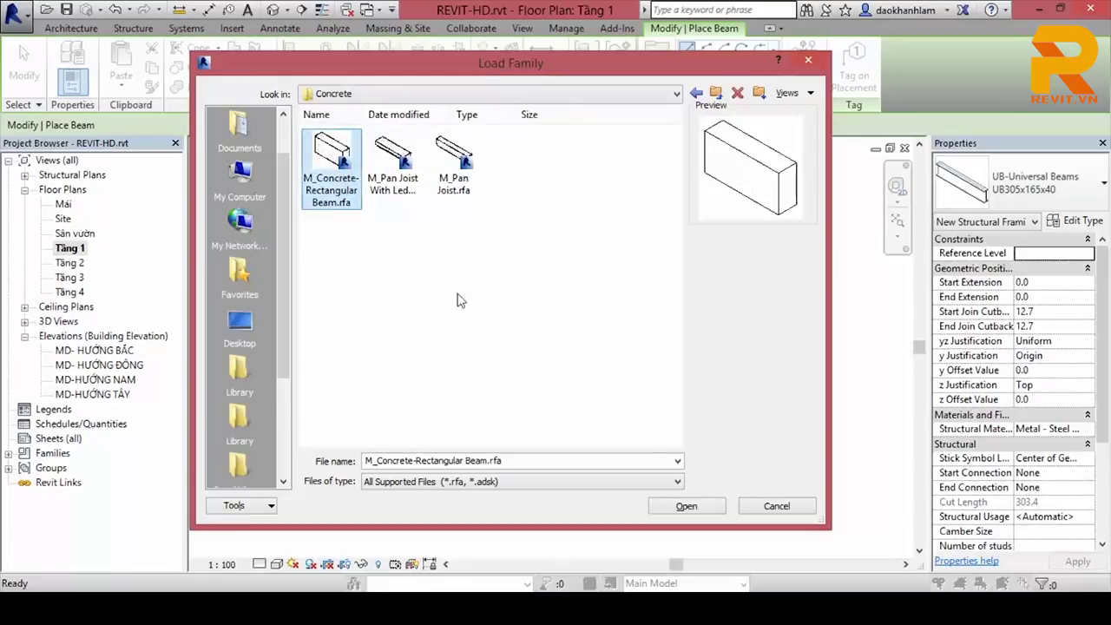
{"action": "left_click", "coordinate": [692, 505]}
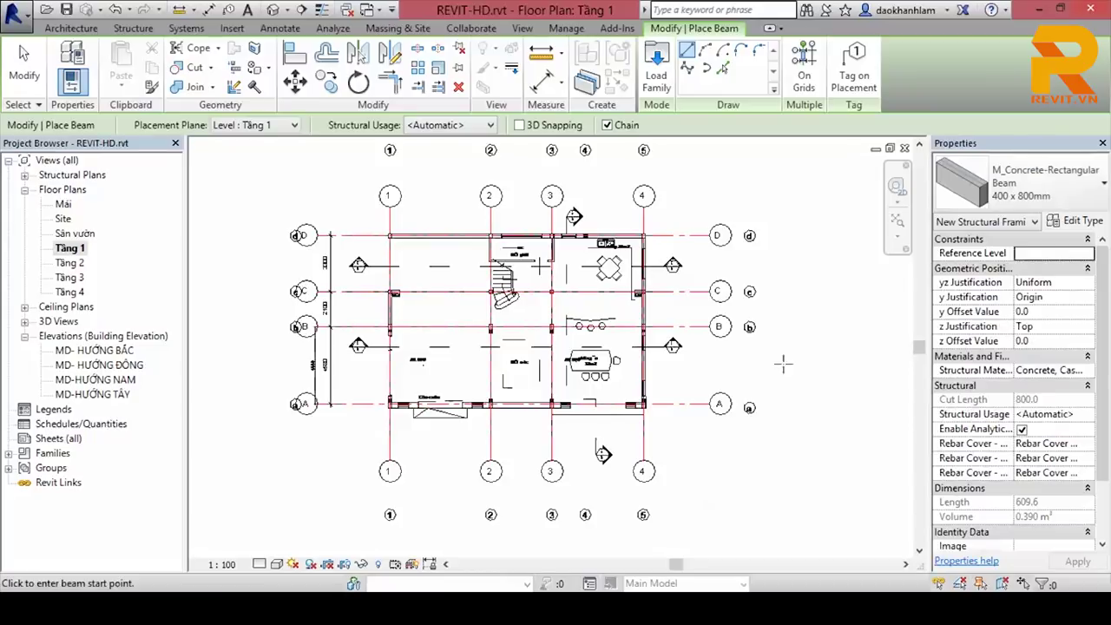
Step: Duplicate the 400 x 800mm beam type as D-220X450 with b 220 and h 450
{"action": "left_click", "coordinate": [1083, 222]}
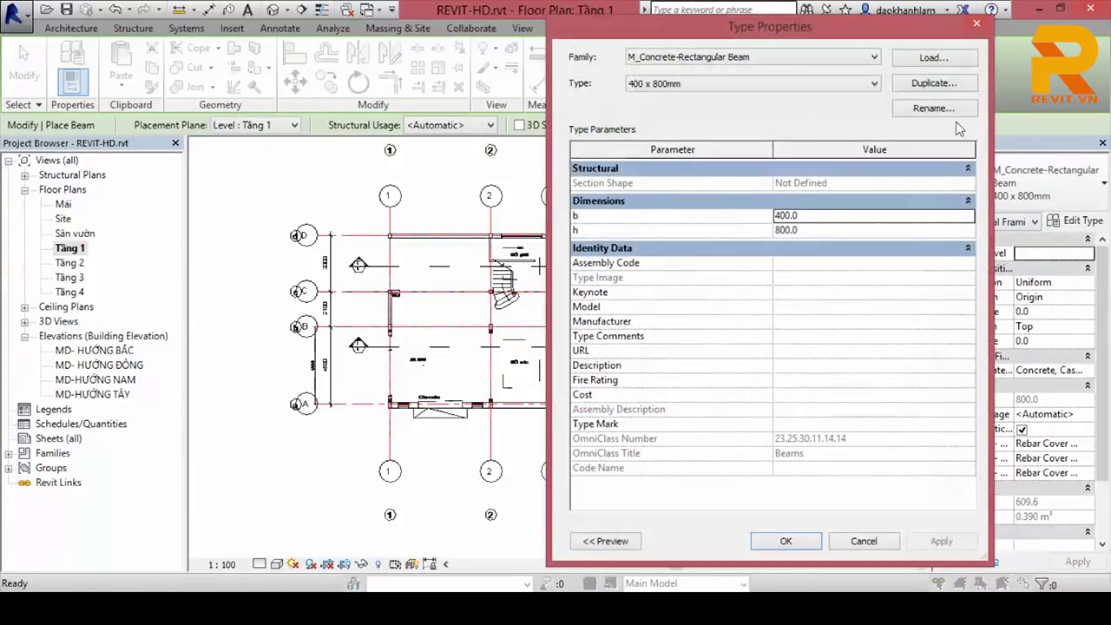
{"action": "left_click", "coordinate": [934, 83]}
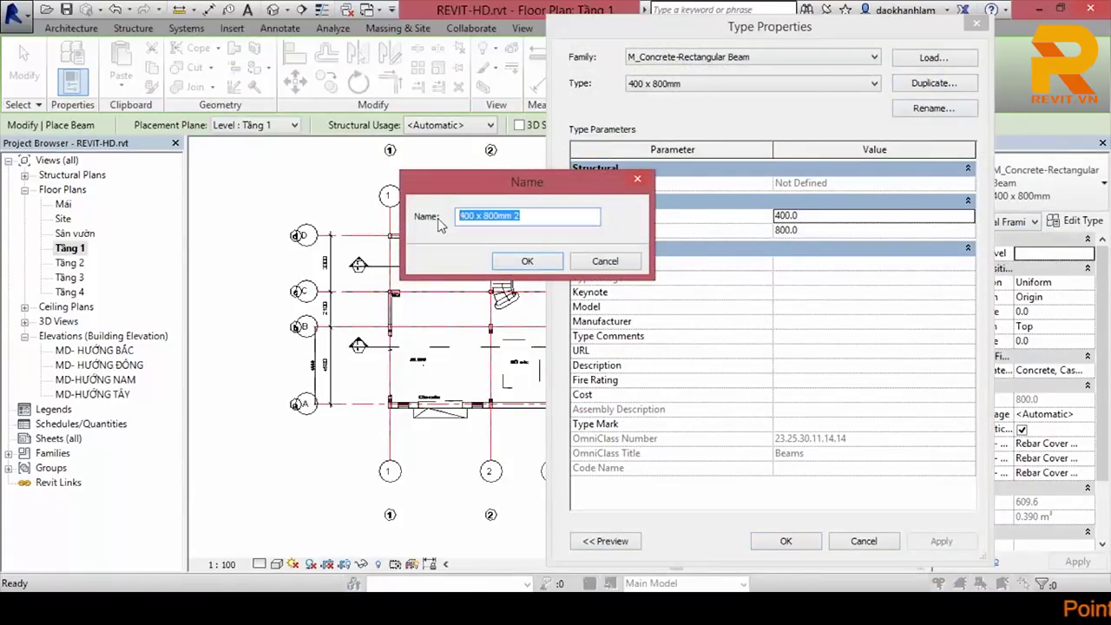
{"action": "type", "text": "D-220"}
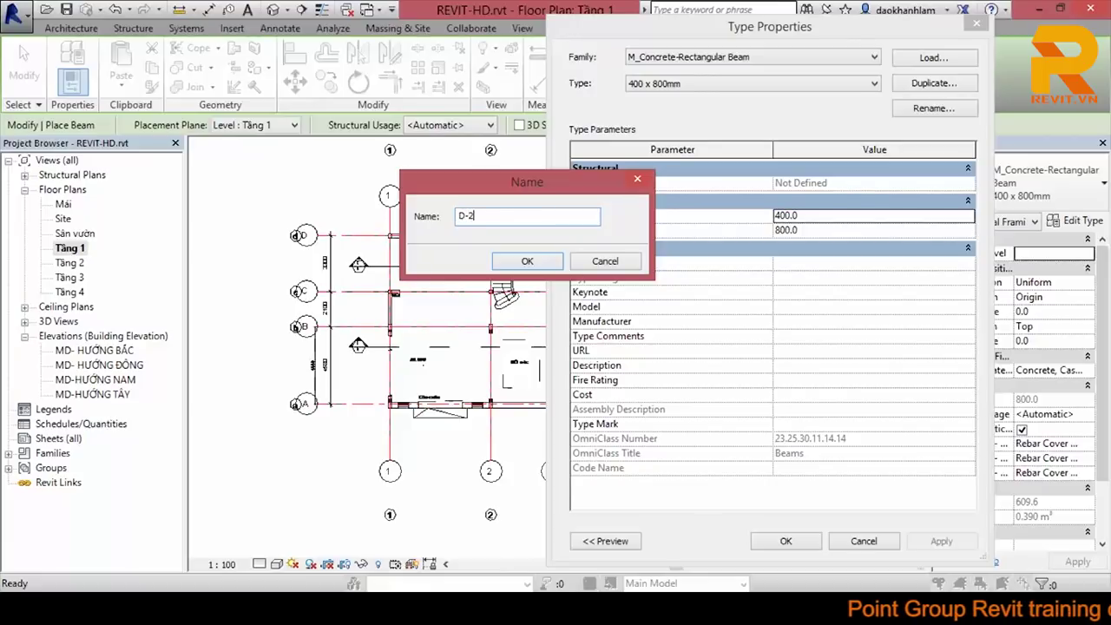
{"action": "type", "text": "X450"}
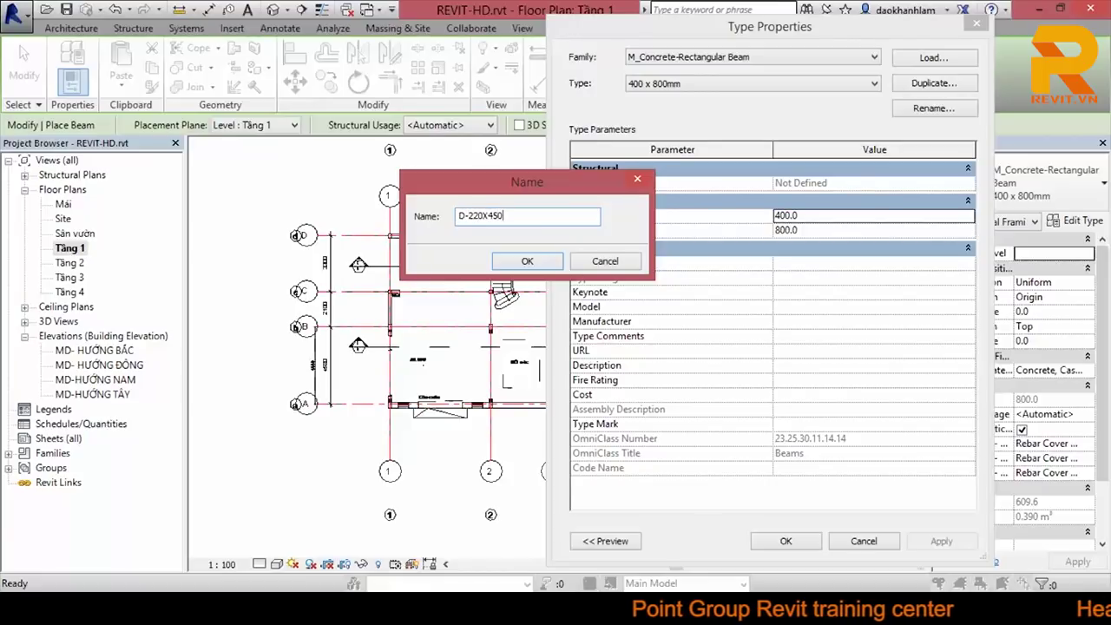
{"action": "left_click", "coordinate": [515, 261]}
{"action": "double_click", "coordinate": [785, 215]}
{"action": "type", "text": "220"}
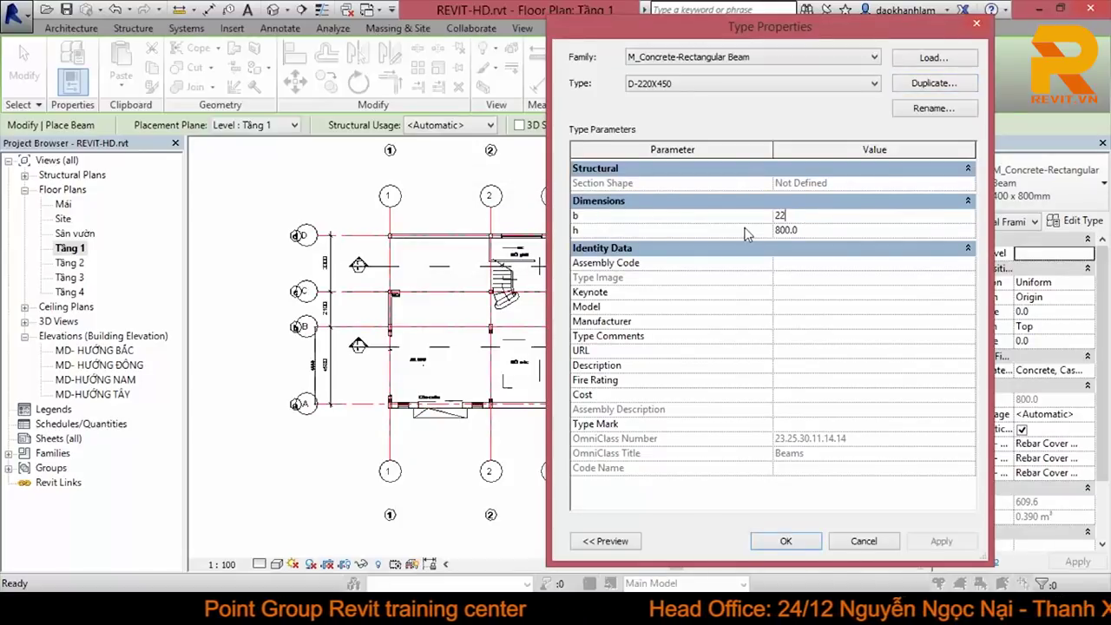
{"action": "double_click", "coordinate": [760, 230]}
{"action": "type", "text": "450"}
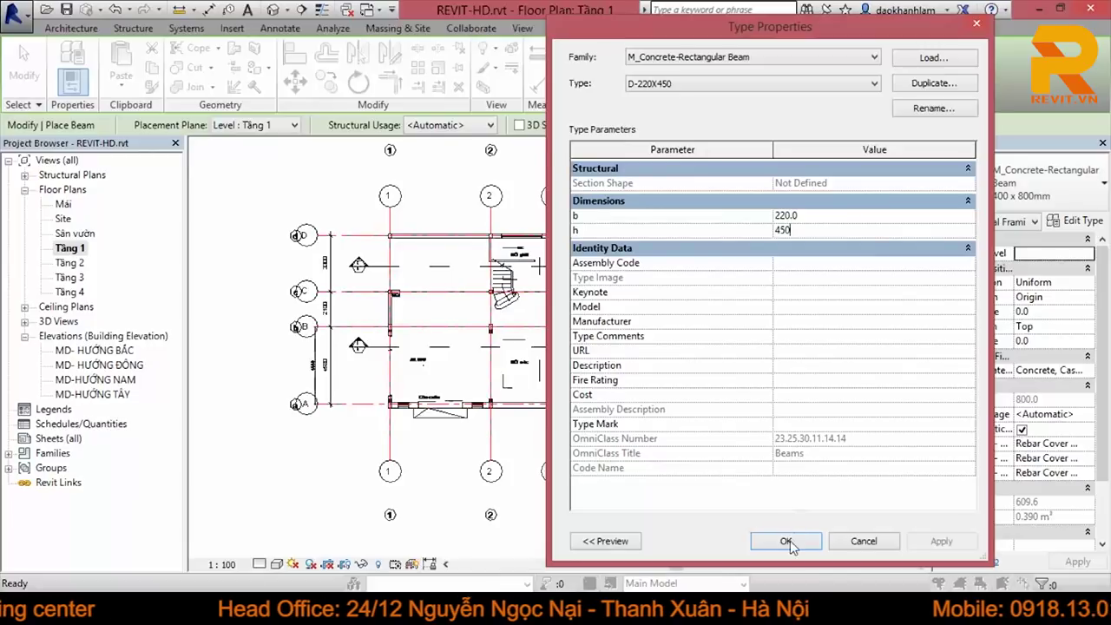
{"action": "left_click", "coordinate": [785, 540]}
{"action": "middle_click_drag", "start_coordinate": [738, 347], "coordinate": [797, 353]}
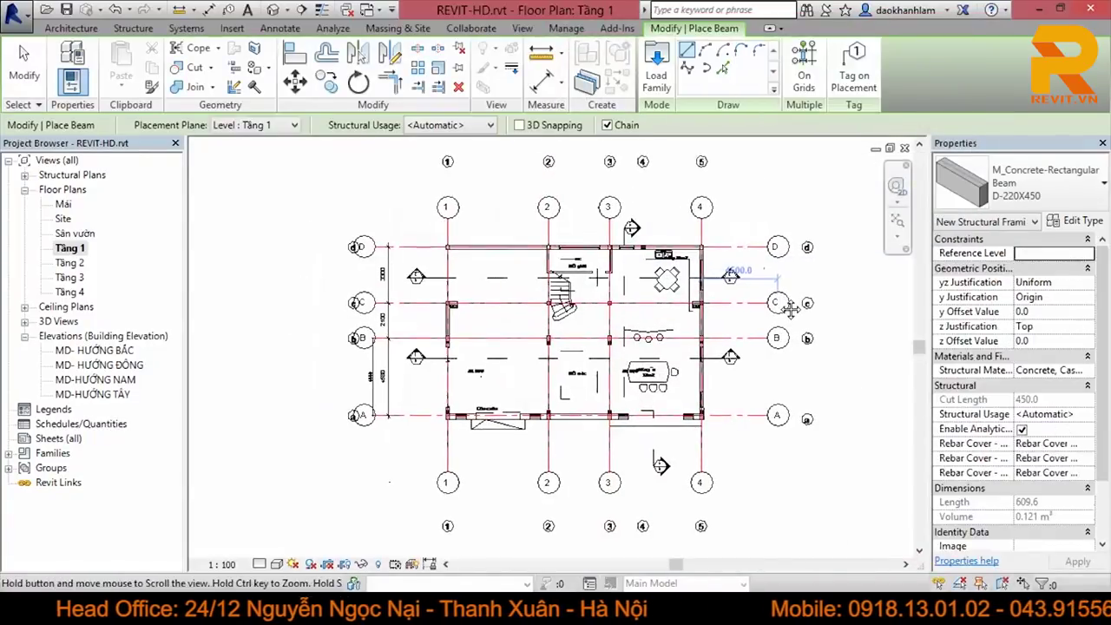
Step: Place D-220X450 beams on all grid lines 1–4 and A–D at once
{"action": "left_click", "coordinate": [805, 83]}
{"action": "left_click_drag", "start_coordinate": [608, 374], "coordinate": [427, 233]}
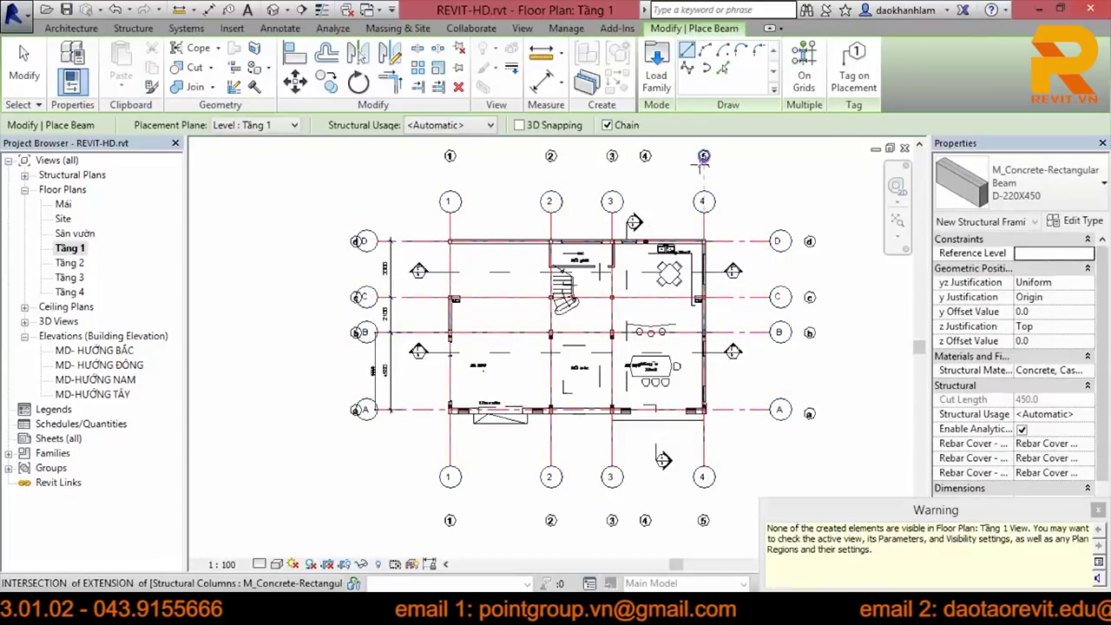
{"action": "key", "text": "Escape"}
{"action": "key", "text": "Escape"}
Step: Open the default 3D view and orbit around a new beam to inspect it
{"action": "left_click", "coordinate": [274, 10]}
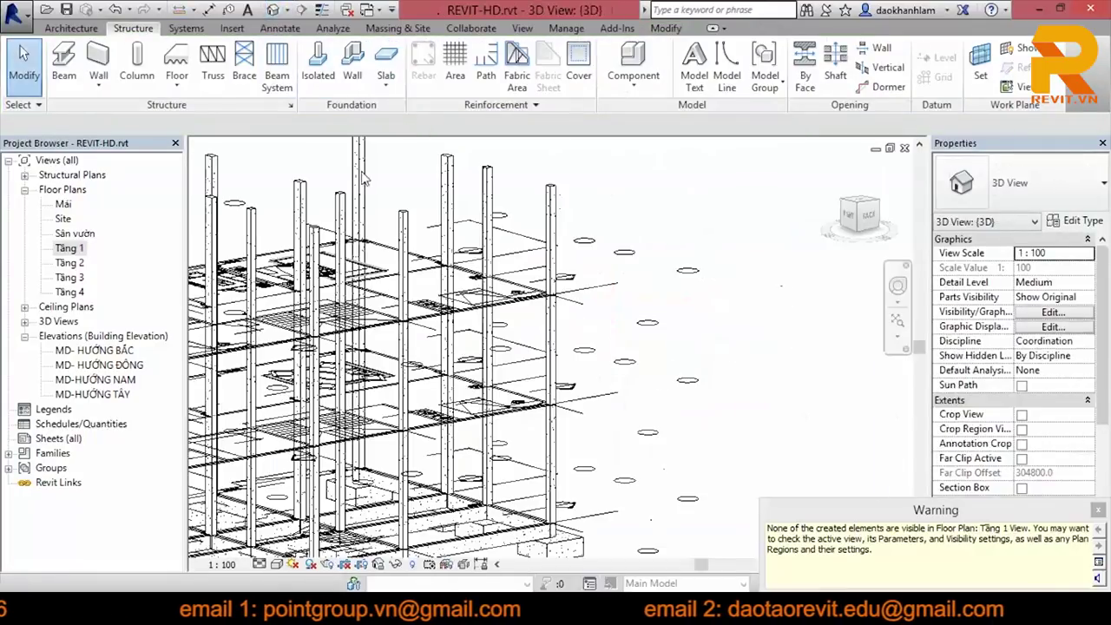
{"action": "scroll", "coordinate": [475, 351], "scroll_direction": "up", "scroll_amount": 3}
{"action": "scroll", "coordinate": [475, 351], "scroll_direction": "up", "scroll_amount": 3}
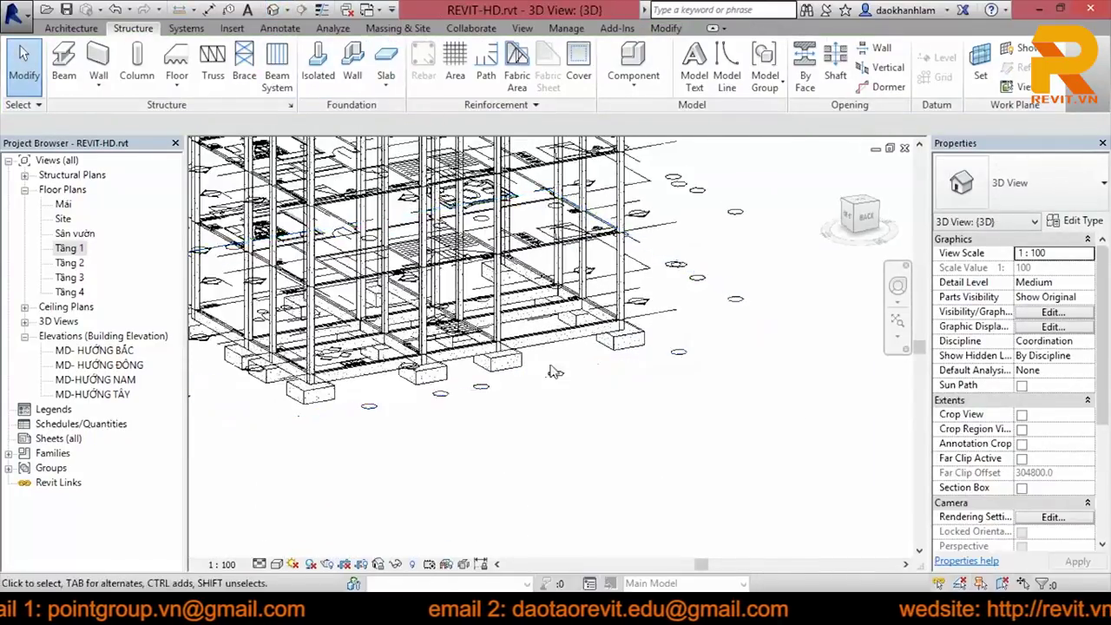
{"action": "scroll", "coordinate": [474, 351], "scroll_direction": "up", "scroll_amount": 3}
{"action": "left_click", "coordinate": [475, 351]}
{"action": "mouse_move", "coordinate": [475, 350]}
{"action": "middle_mouse_down", "text": "shift"}
{"action": "mouse_move", "coordinate": [471, 369]}
{"action": "mouse_move", "coordinate": [454, 371]}
{"action": "middle_mouse_up", "text": "shift"}
{"action": "scroll", "coordinate": [453, 372], "scroll_direction": "down", "scroll_amount": 3}
{"action": "scroll", "coordinate": [454, 371], "scroll_direction": "down", "scroll_amount": 3}
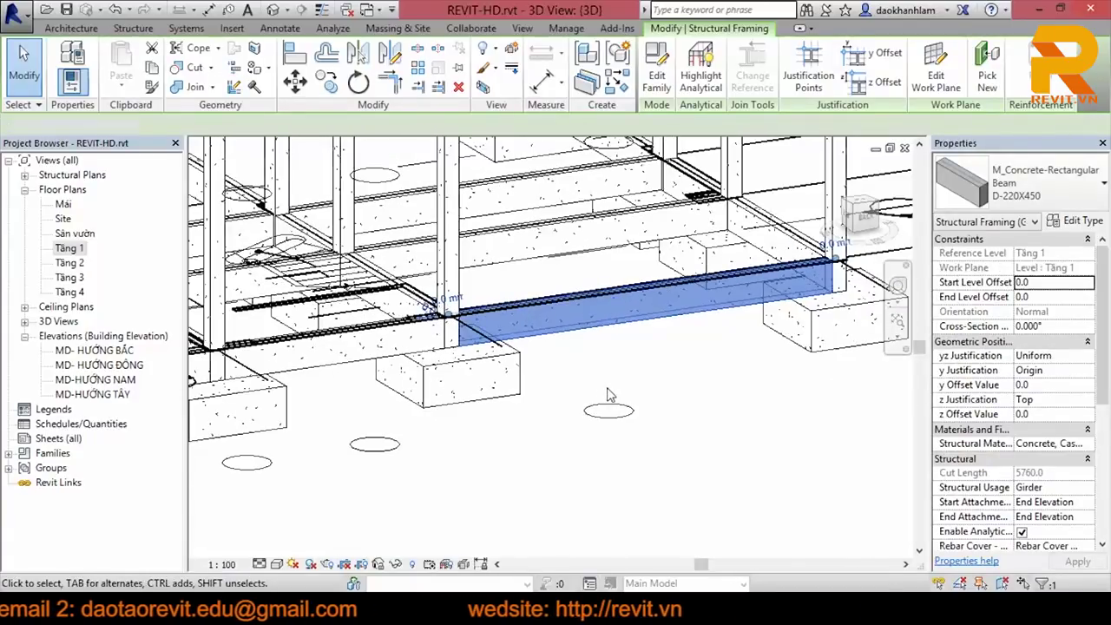
{"action": "left_click", "coordinate": [635, 411]}
{"action": "middle_click_drag", "start_coordinate": [634, 410], "coordinate": [486, 373], "text": "shift"}
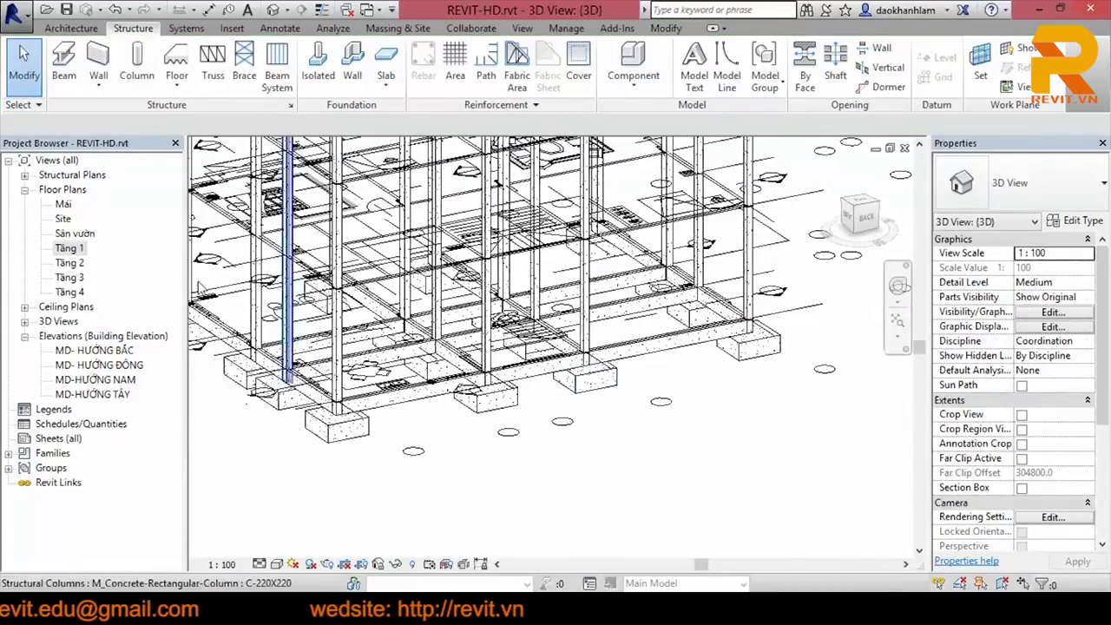
Step: Check the Tầng 2 plan, then orbit the 3D view and inspect a corner pile cap
{"action": "double_click", "coordinate": [81, 263]}
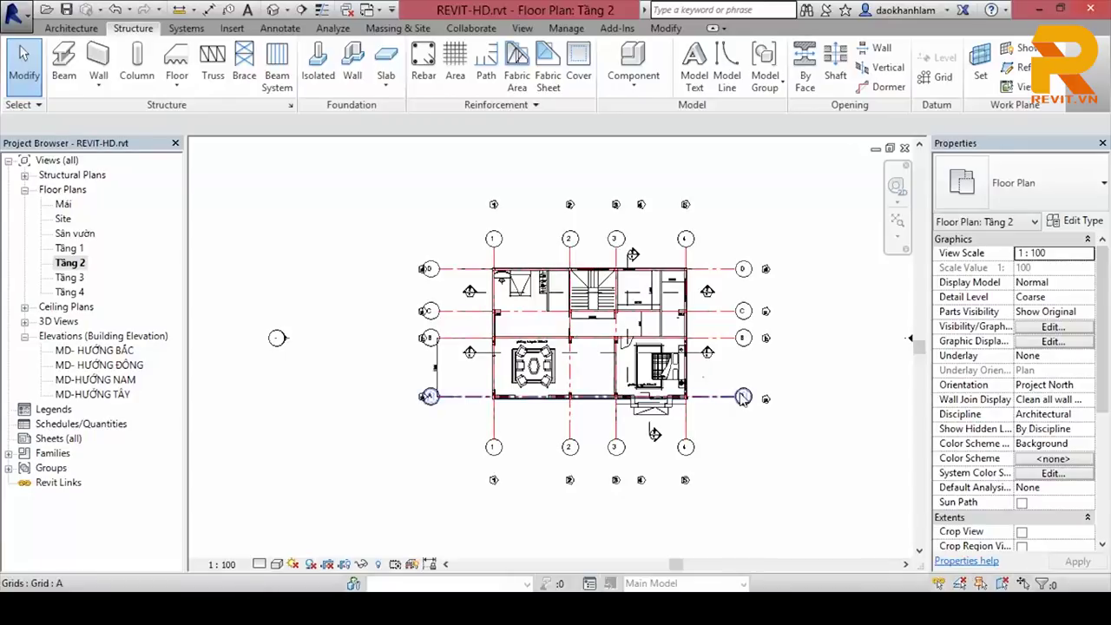
{"action": "scroll", "coordinate": [701, 375], "scroll_direction": "up", "scroll_amount": 2}
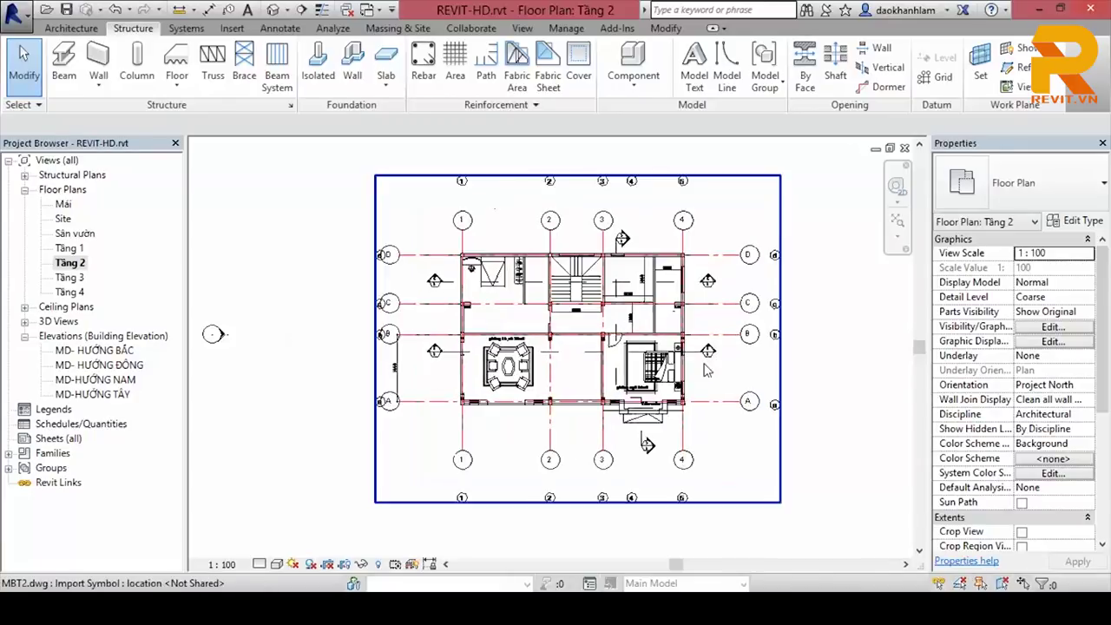
{"action": "left_click", "coordinate": [302, 10]}
{"action": "middle_click_drag", "start_coordinate": [677, 382], "coordinate": [781, 392], "text": "shift"}
{"action": "scroll", "coordinate": [720, 304], "scroll_direction": "up", "scroll_amount": 2}
{"action": "scroll", "coordinate": [720, 304], "scroll_direction": "up", "scroll_amount": 2}
{"action": "left_click", "coordinate": [708, 352]}
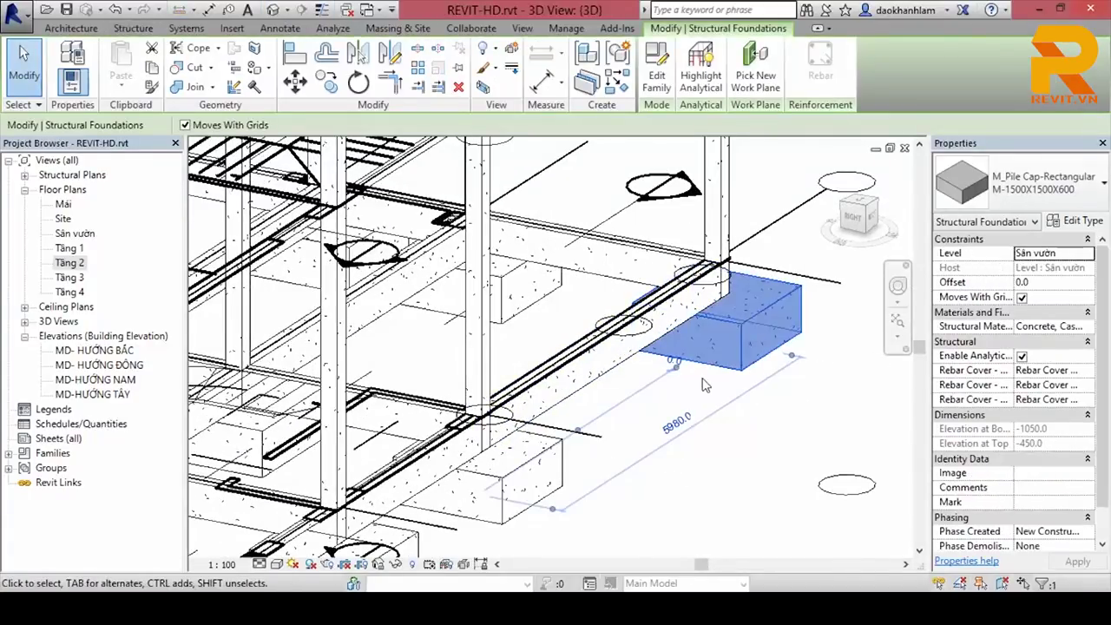
{"action": "left_click", "coordinate": [782, 424]}
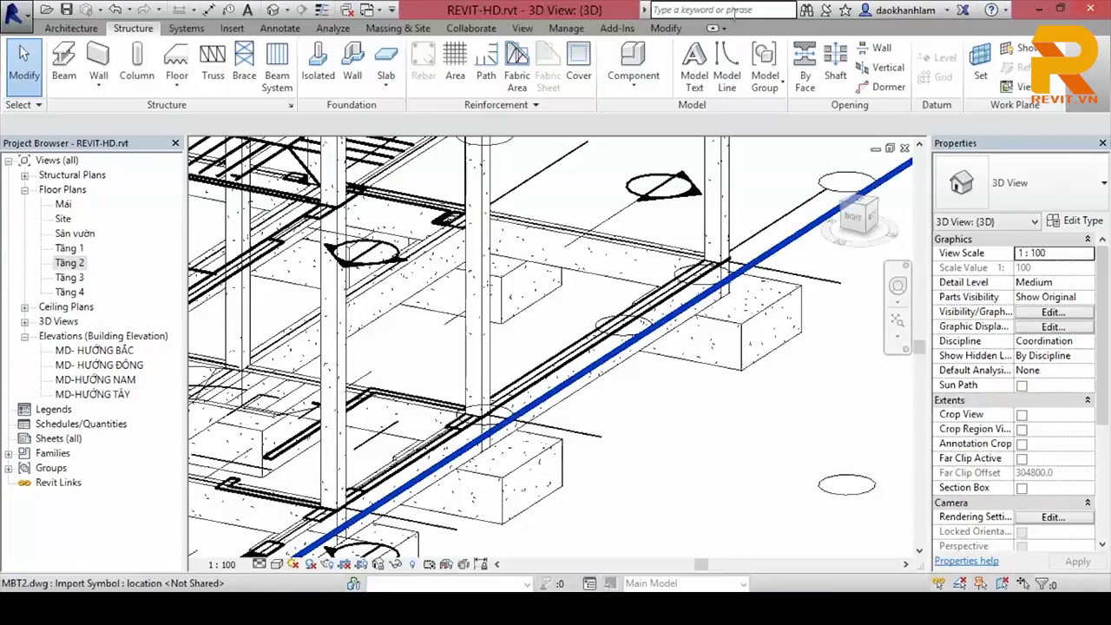
{"action": "left_click", "coordinate": [674, 31]}
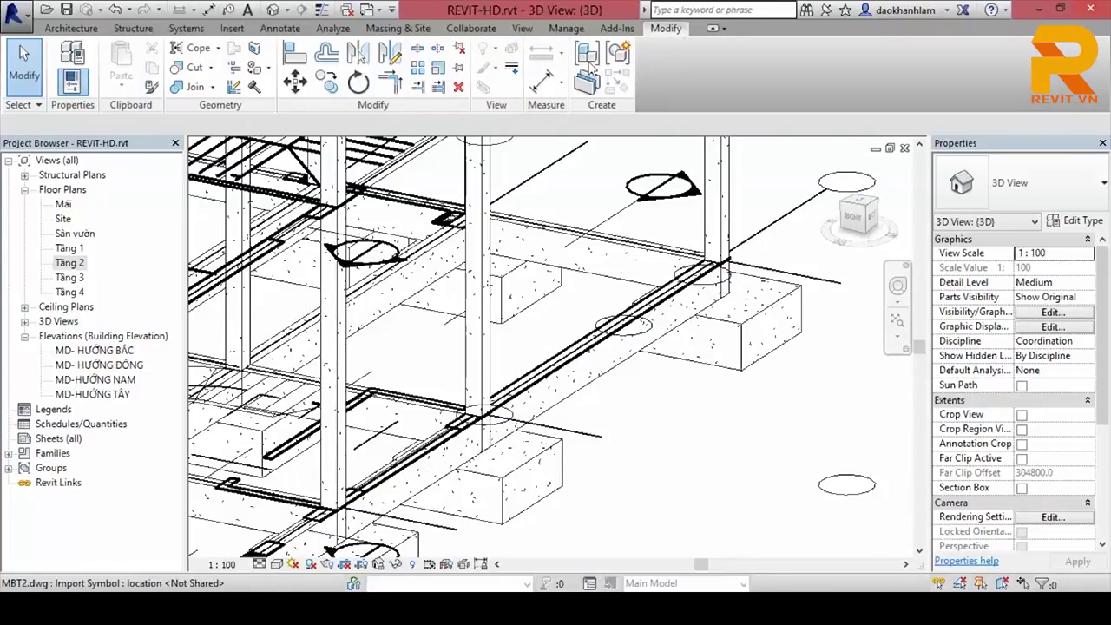
{"action": "left_click", "coordinate": [299, 63]}
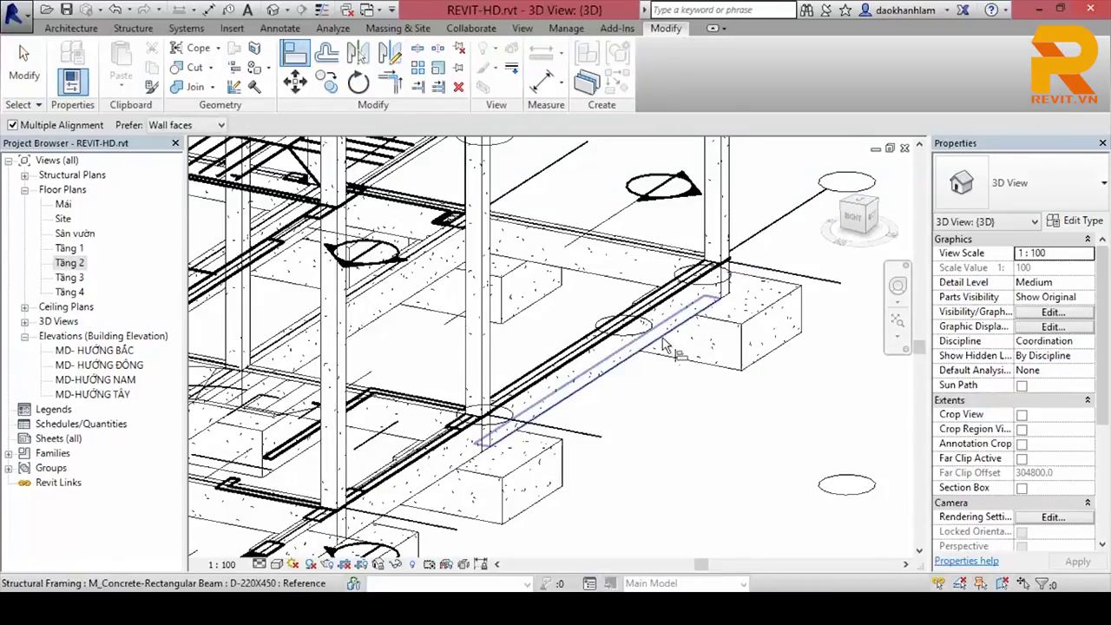
{"action": "left_click", "coordinate": [660, 341]}
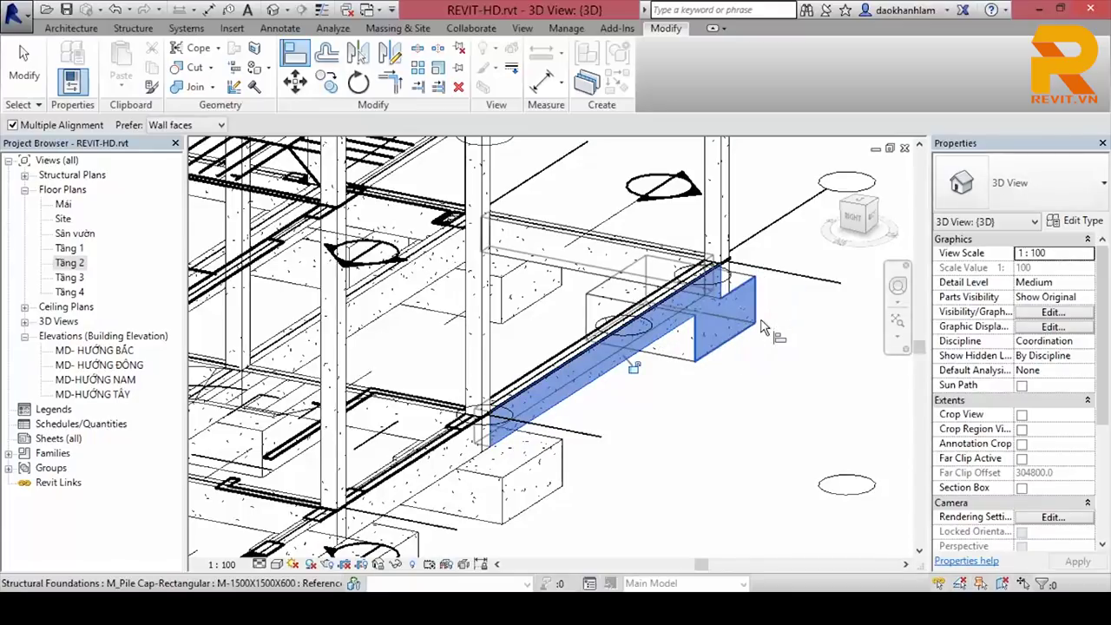
{"action": "left_click", "coordinate": [775, 338]}
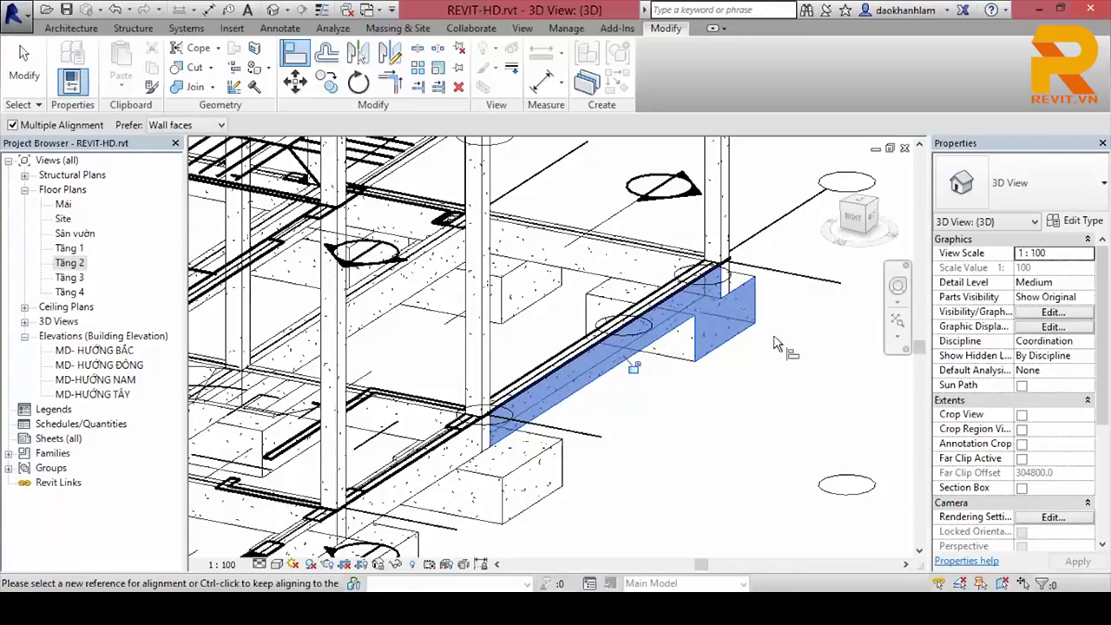
{"action": "key", "text": "ctrl+z"}
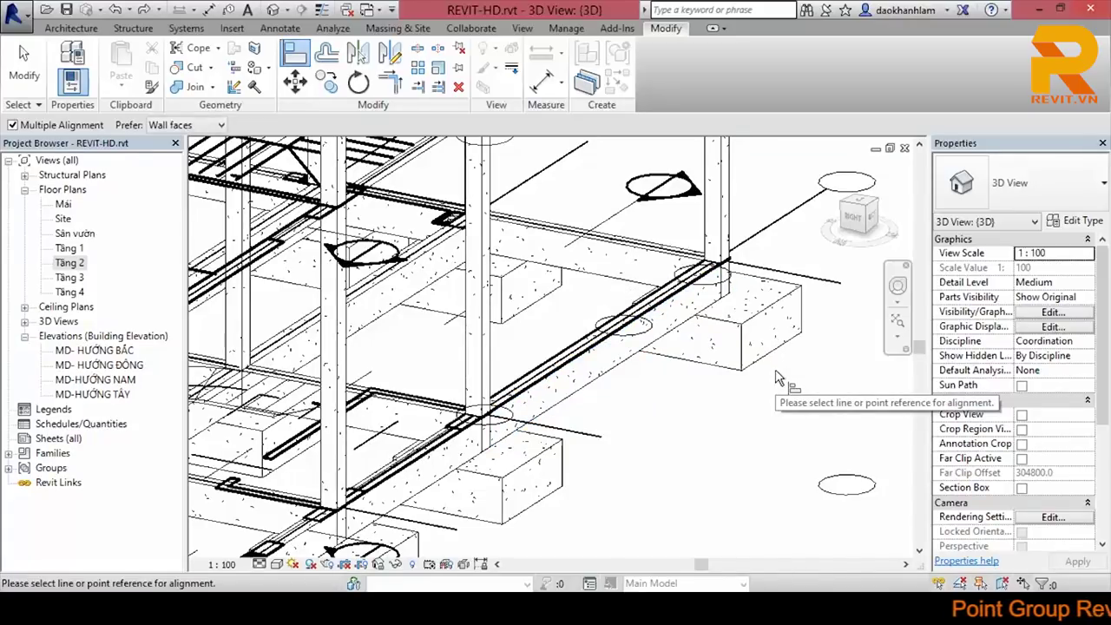
{"action": "key", "text": "Escape"}
{"action": "scroll", "coordinate": [712, 417], "scroll_direction": "down", "scroll_amount": 3}
{"action": "mouse_move", "coordinate": [711, 416]}
{"action": "middle_mouse_down", "text": "shift"}
{"action": "mouse_move", "coordinate": [698, 426]}
{"action": "mouse_move", "coordinate": [685, 391]}
{"action": "middle_mouse_up", "text": "shift"}
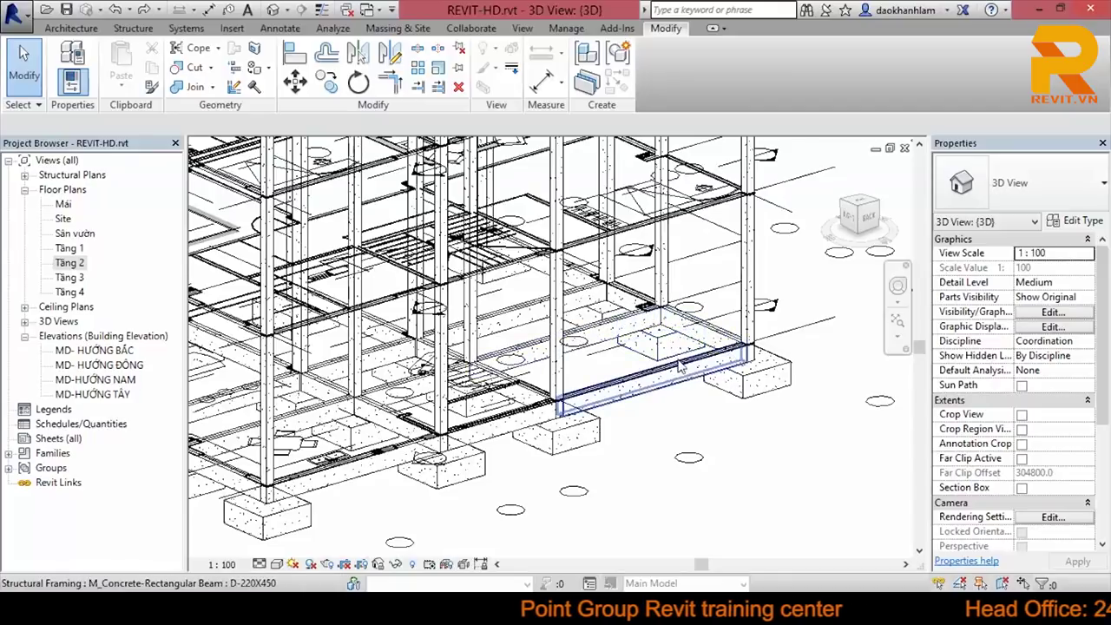
{"action": "scroll", "coordinate": [681, 367], "scroll_direction": "down", "scroll_amount": 3}
{"action": "mouse_move", "coordinate": [685, 395]}
{"action": "middle_mouse_down", "text": "shift"}
{"action": "mouse_move", "coordinate": [668, 414]}
{"action": "mouse_move", "coordinate": [717, 421]}
{"action": "mouse_move", "coordinate": [738, 444]}
{"action": "middle_mouse_up", "text": "shift"}
{"action": "scroll", "coordinate": [717, 420], "scroll_direction": "down", "scroll_amount": 2}
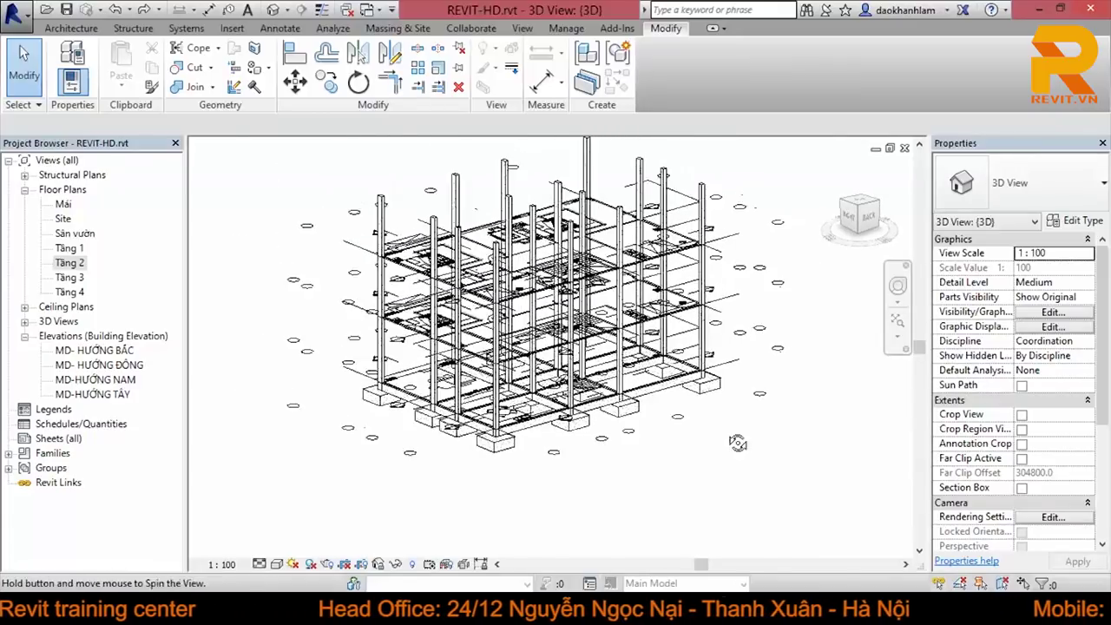
Step: Hide the imported CAD drawings in the 3D view
{"action": "middle_click_drag", "start_coordinate": [738, 443], "coordinate": [733, 243], "text": "shift"}
{"action": "left_click", "coordinate": [733, 232]}
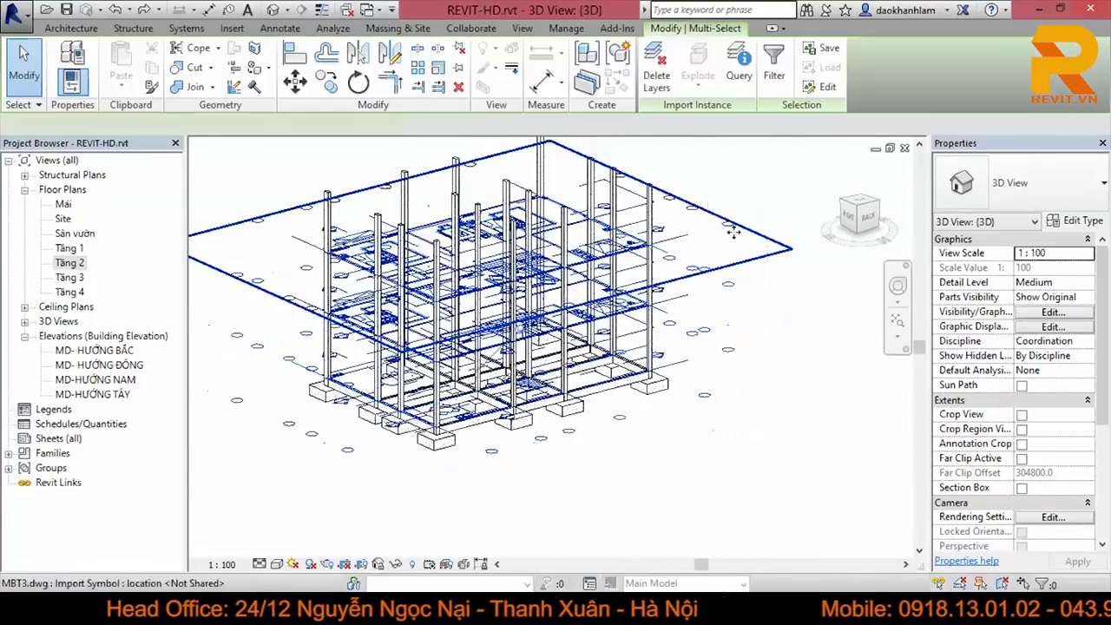
{"action": "right_click", "coordinate": [733, 232]}
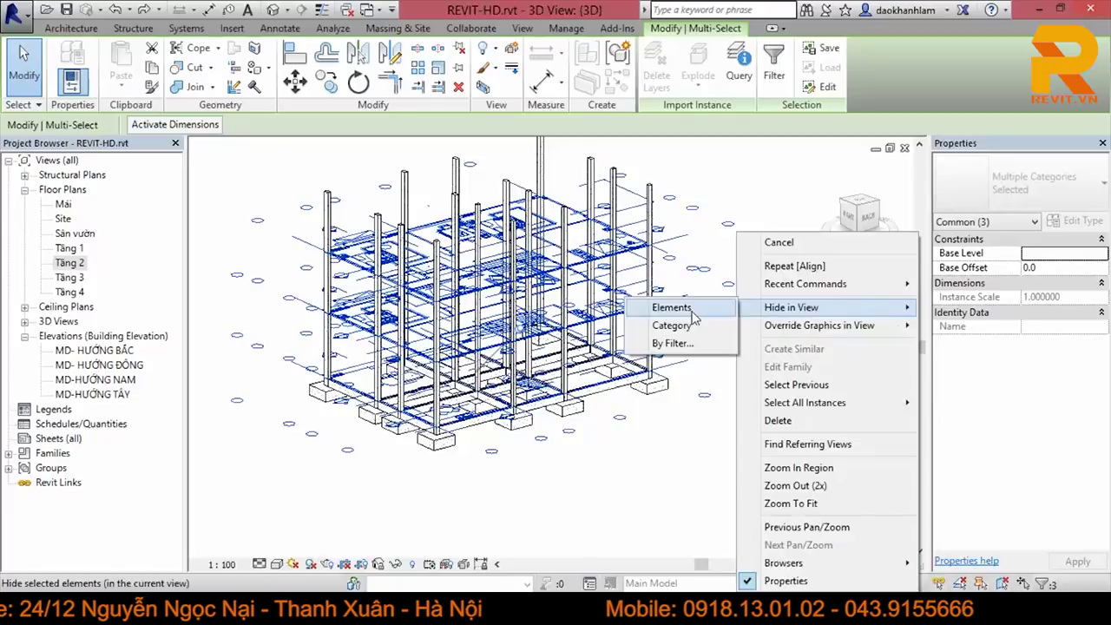
{"action": "left_click", "coordinate": [672, 308]}
{"action": "mouse_move", "coordinate": [692, 317]}
{"action": "middle_mouse_down", "text": "shift"}
{"action": "mouse_move", "coordinate": [738, 441]}
{"action": "mouse_move", "coordinate": [648, 439]}
{"action": "mouse_move", "coordinate": [753, 368]}
{"action": "mouse_move", "coordinate": [692, 372]}
{"action": "middle_mouse_up", "text": "shift"}
Step: Look over the Tầng 1 plan grids, then orbit the 3D view to check the foundations
{"action": "double_click", "coordinate": [70, 262]}
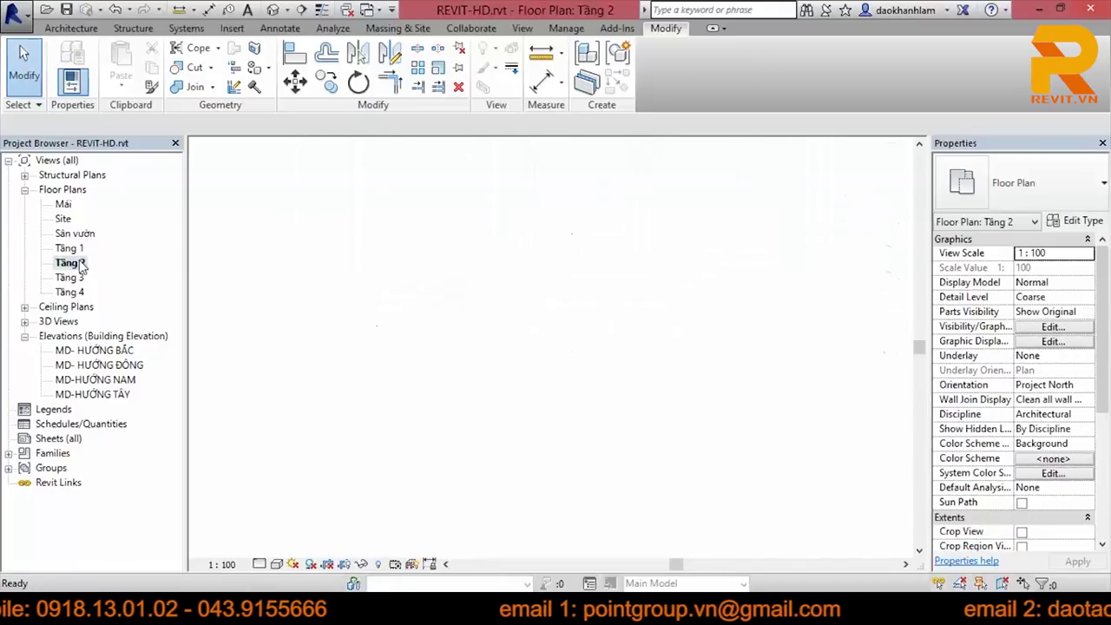
{"action": "double_click", "coordinate": [71, 249]}
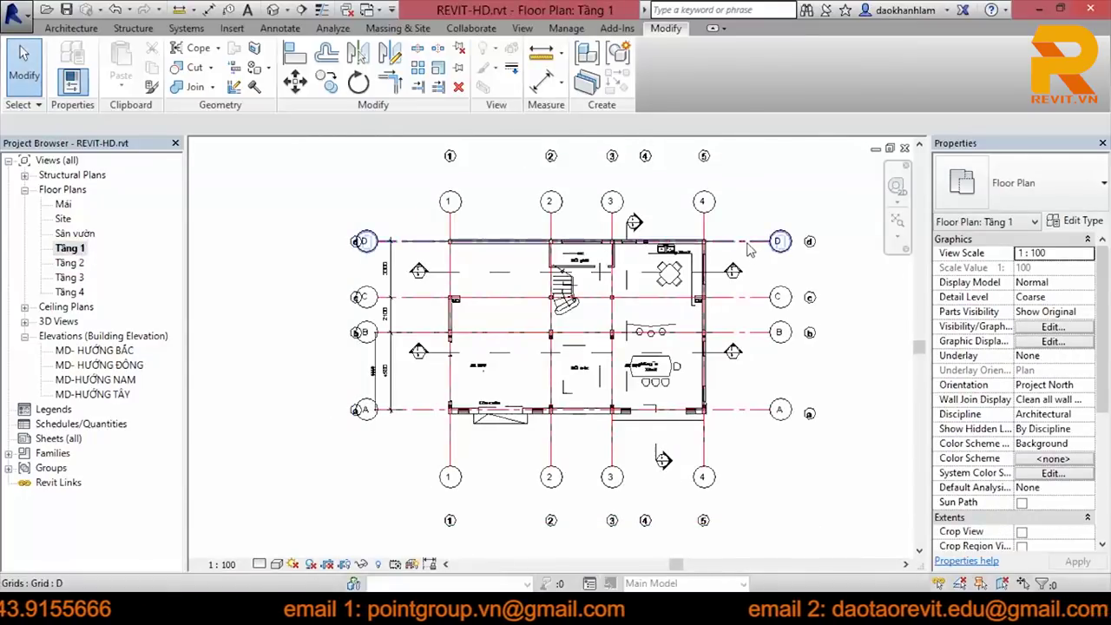
{"action": "left_click", "coordinate": [768, 240]}
{"action": "scroll", "coordinate": [705, 247], "scroll_direction": "up", "scroll_amount": 5}
{"action": "key", "text": "Escape"}
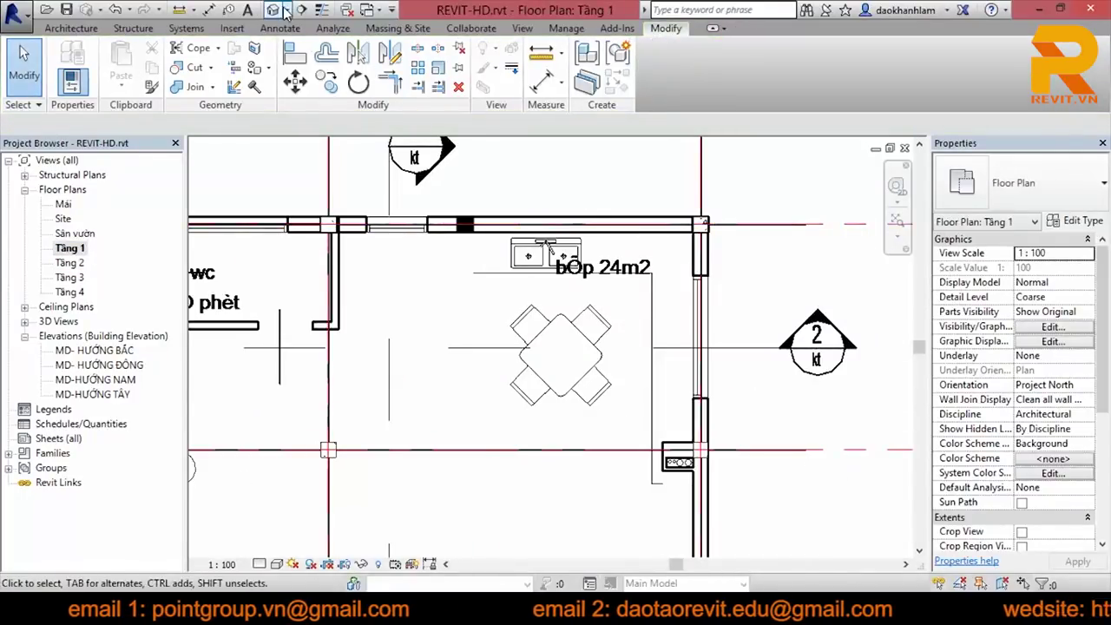
{"action": "left_click", "coordinate": [287, 10]}
{"action": "left_click", "coordinate": [224, 33]}
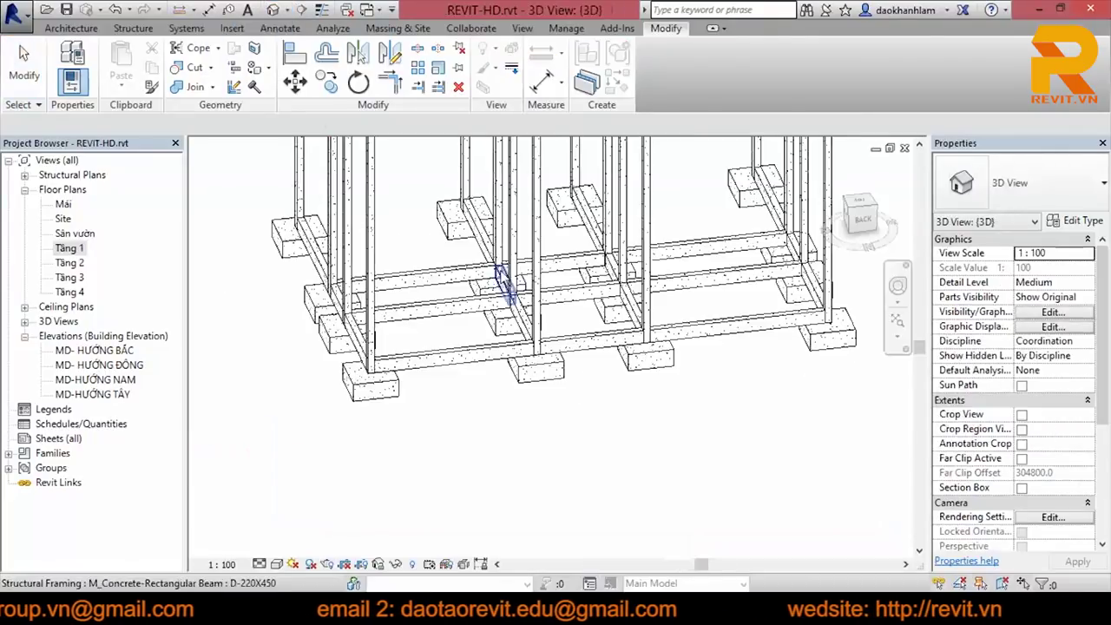
{"action": "middle_click_drag", "start_coordinate": [265, 374], "coordinate": [295, 382], "text": "shift"}
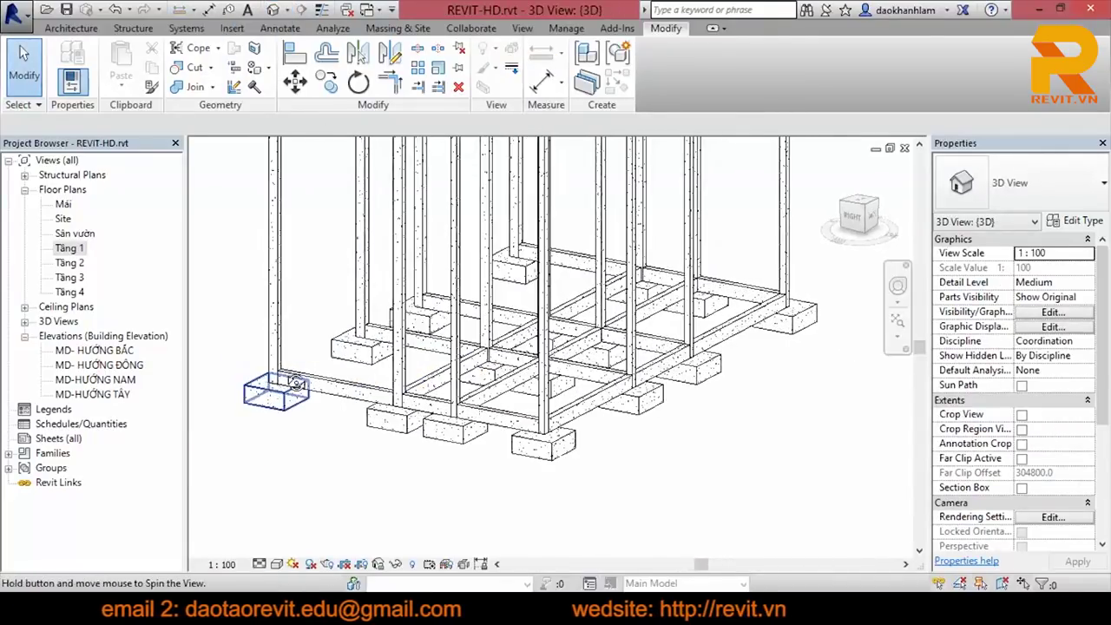
Step: Return to the Tầng 1 floor plan, frame the grids and expand Structural Plans
{"action": "double_click", "coordinate": [69, 248]}
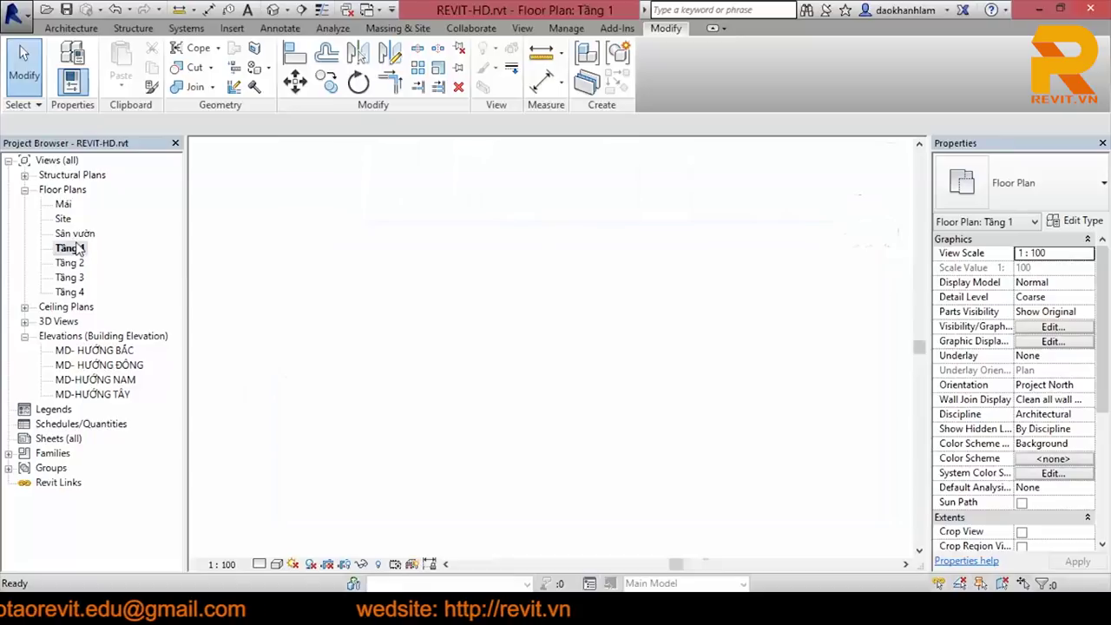
{"action": "scroll", "coordinate": [531, 276], "scroll_direction": "down", "scroll_amount": 2}
{"action": "middle_click_drag", "start_coordinate": [460, 276], "coordinate": [531, 276]}
{"action": "scroll", "coordinate": [531, 276], "scroll_direction": "up", "scroll_amount": 2}
{"action": "scroll", "coordinate": [531, 276], "scroll_direction": "down", "scroll_amount": 3}
{"action": "scroll", "coordinate": [658, 320], "scroll_direction": "down", "scroll_amount": 1}
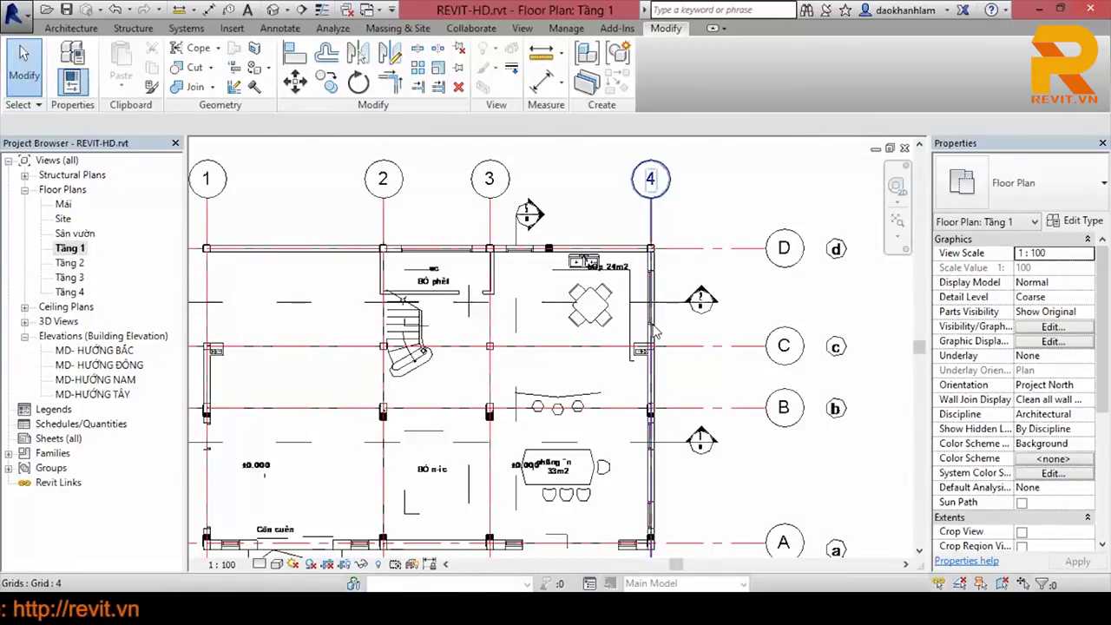
{"action": "left_click", "coordinate": [26, 175]}
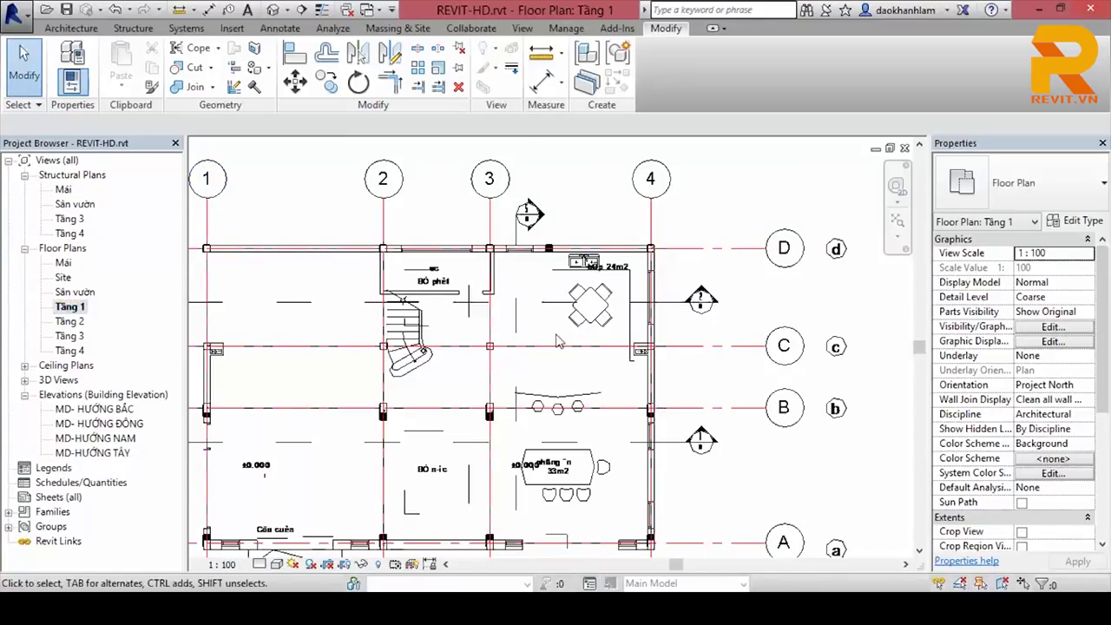
{"action": "scroll", "coordinate": [596, 346], "scroll_direction": "down", "scroll_amount": 2}
{"action": "scroll", "coordinate": [213, 268], "scroll_direction": "up", "scroll_amount": 2}
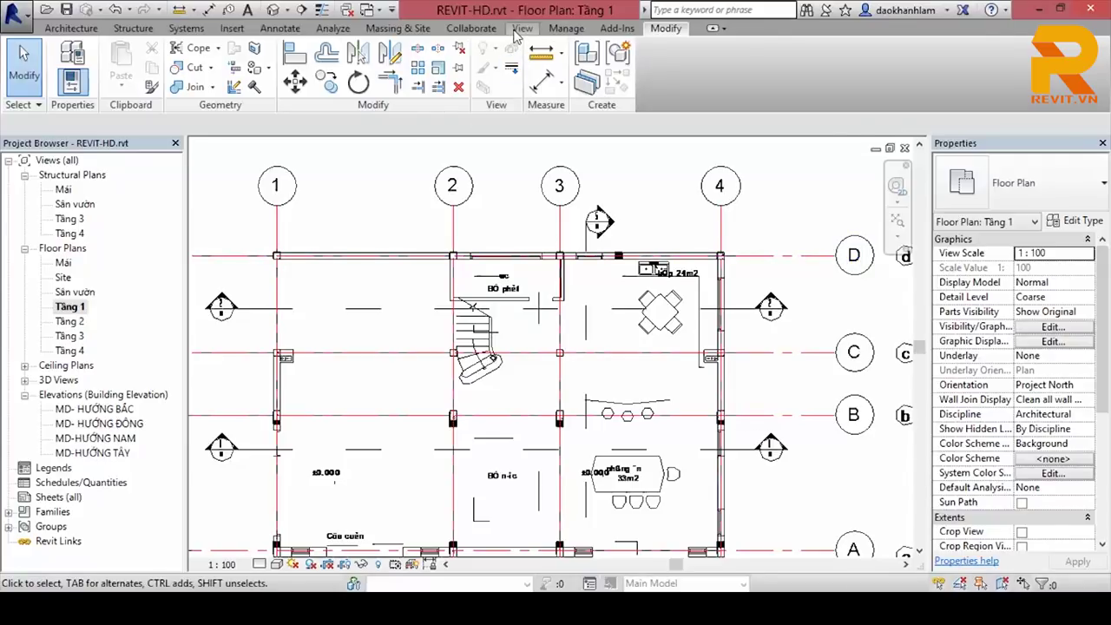
Step: Create a structural plan for Tầng 2 and view the MD- HƯỚNG ĐÔNG elevation
{"action": "left_click", "coordinate": [519, 29]}
{"action": "left_click", "coordinate": [623, 49]}
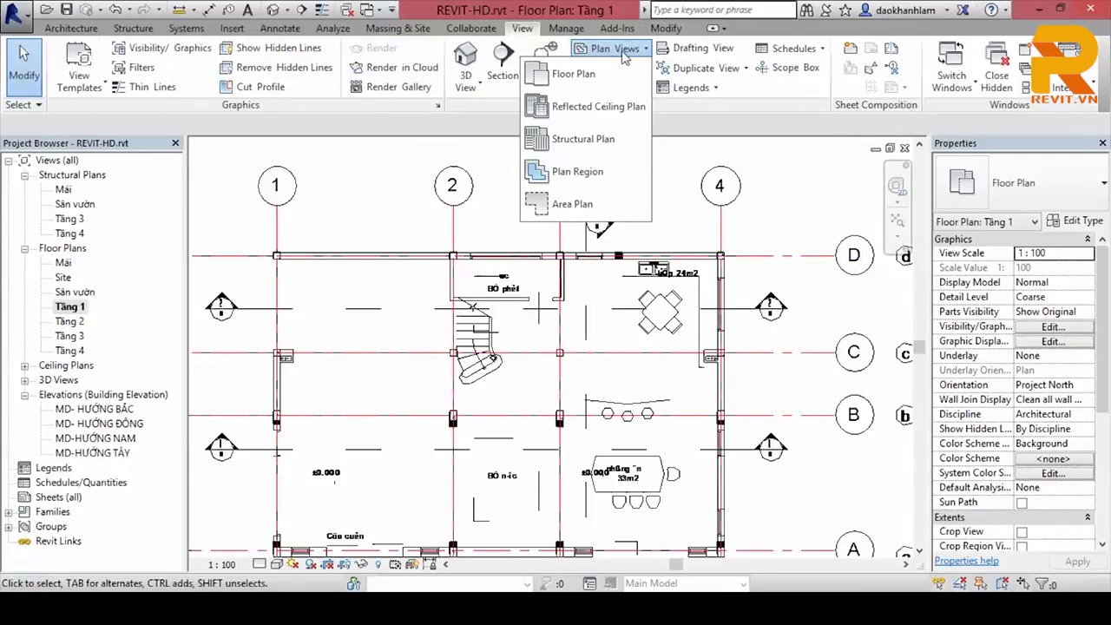
{"action": "left_click", "coordinate": [588, 143]}
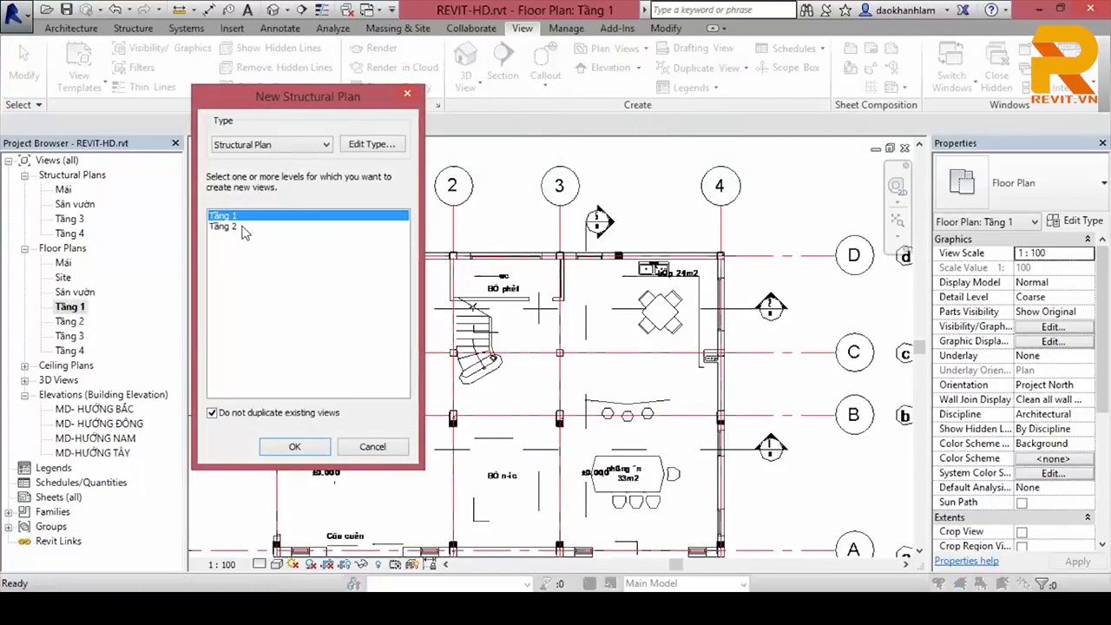
{"action": "left_click", "coordinate": [316, 450]}
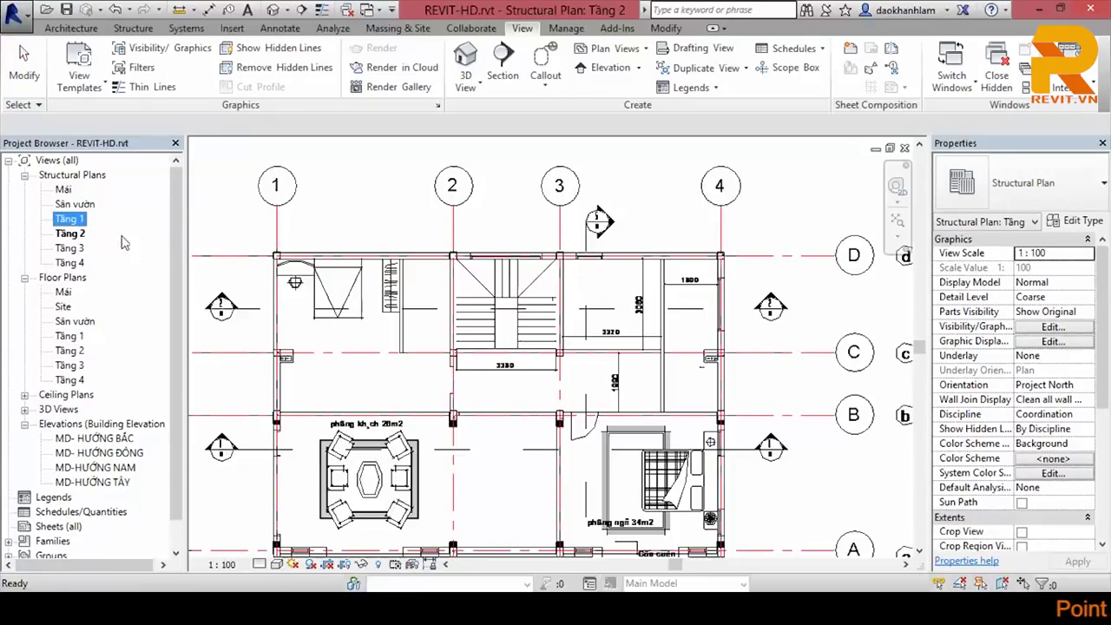
{"action": "double_click", "coordinate": [126, 453]}
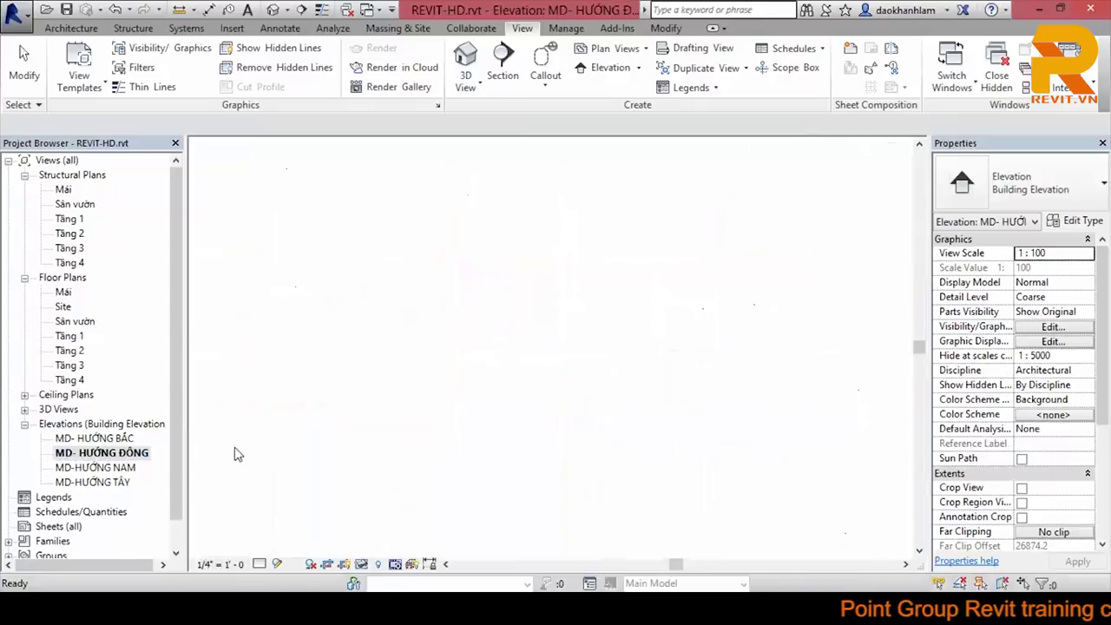
Step: Delete the old structural plans Tầng 1–Tầng 4 and check the Floor Plan level list
{"action": "left_click", "coordinate": [72, 262], "text": "shift"}
{"action": "right_click", "coordinate": [77, 263]}
{"action": "left_click", "coordinate": [134, 343]}
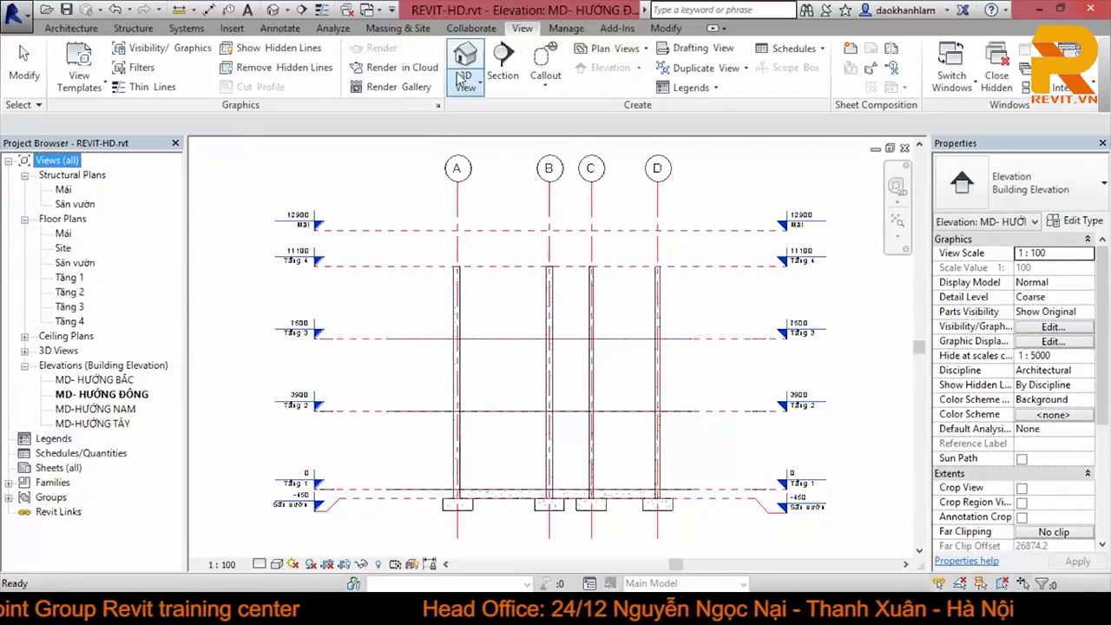
{"action": "left_click", "coordinate": [631, 57]}
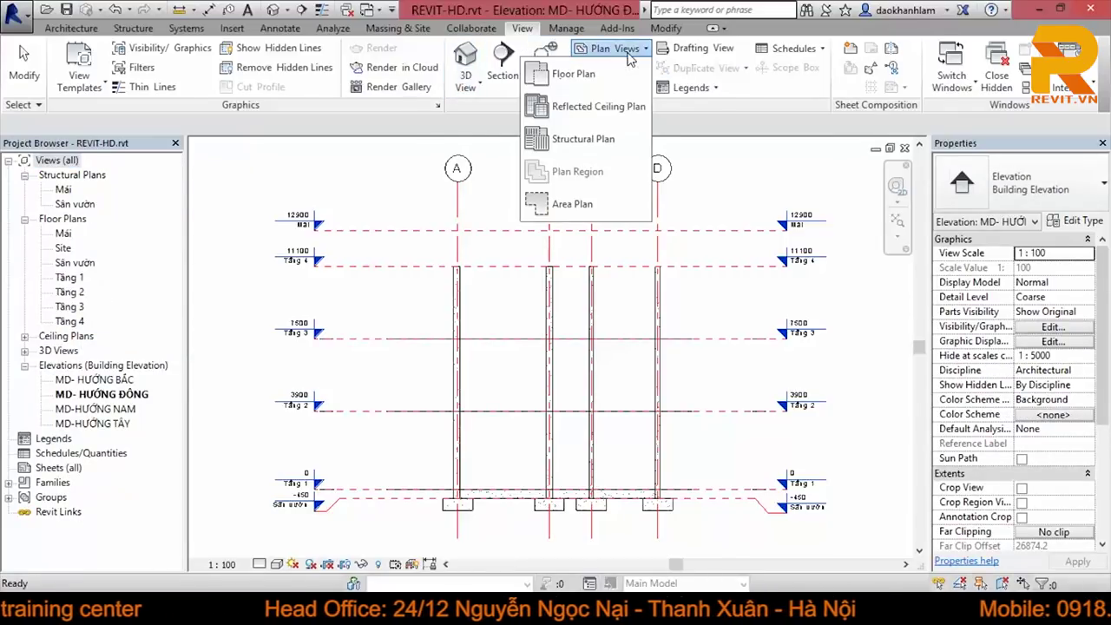
{"action": "left_click", "coordinate": [605, 78]}
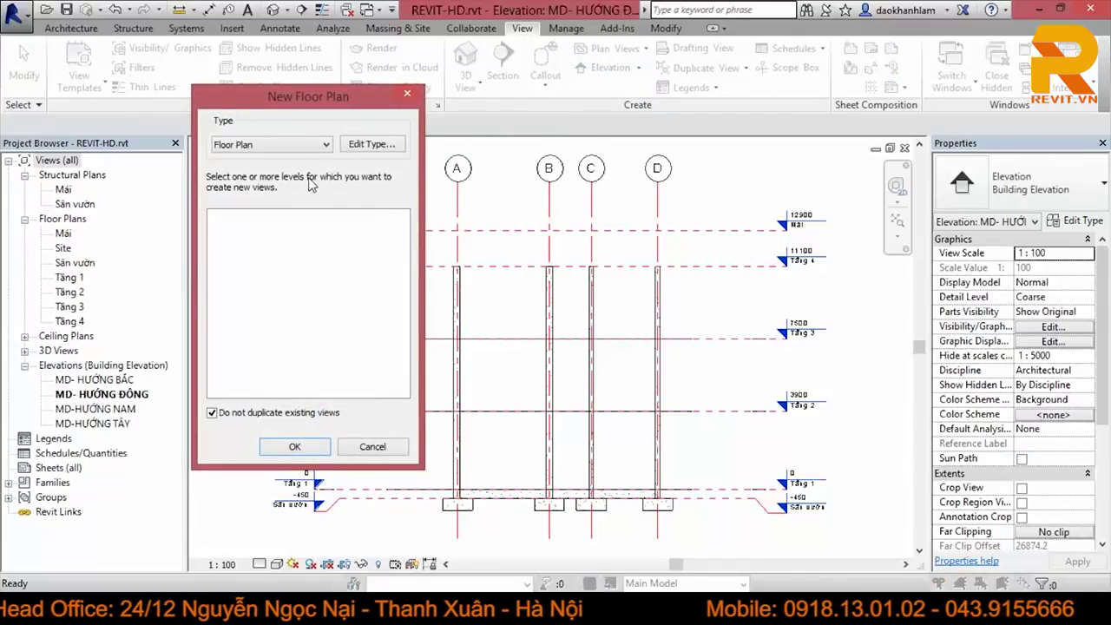
{"action": "left_click", "coordinate": [213, 414]}
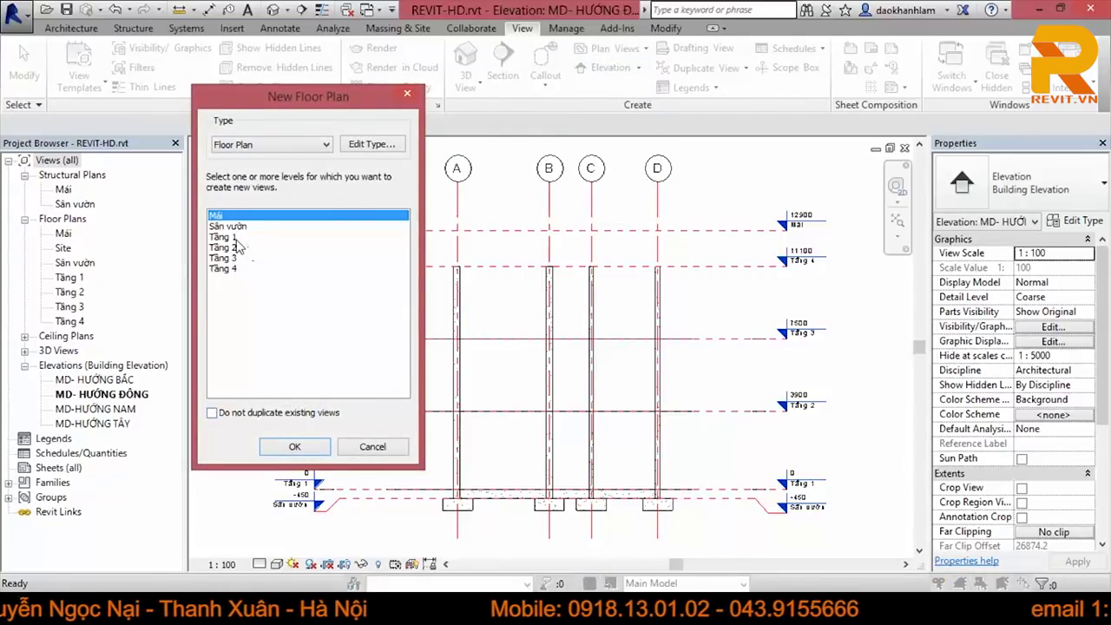
{"action": "left_click", "coordinate": [407, 93]}
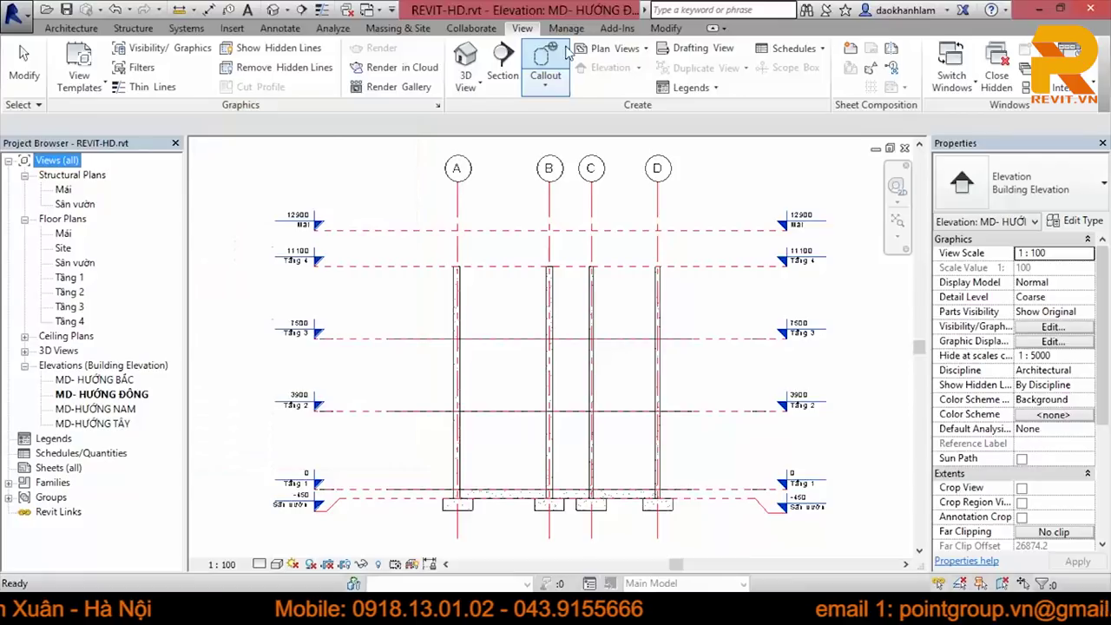
Step: Create structural plans for levels Tầng 1 to Tầng 4 and open Tầng 1
{"action": "left_click", "coordinate": [616, 50]}
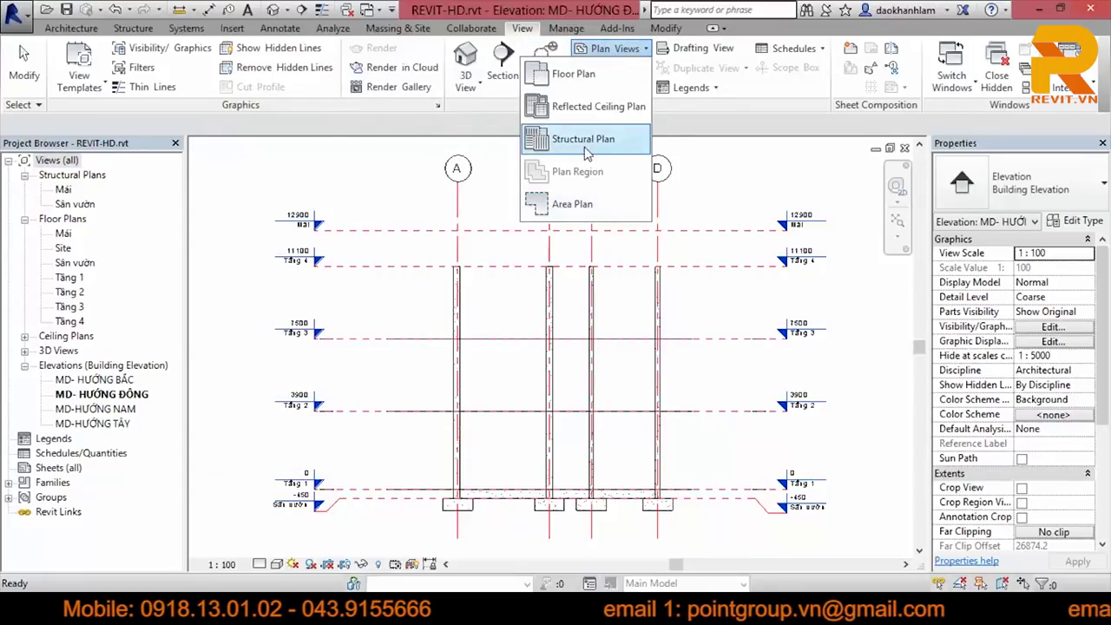
{"action": "left_click", "coordinate": [577, 139]}
{"action": "left_click", "coordinate": [232, 249], "text": "shift"}
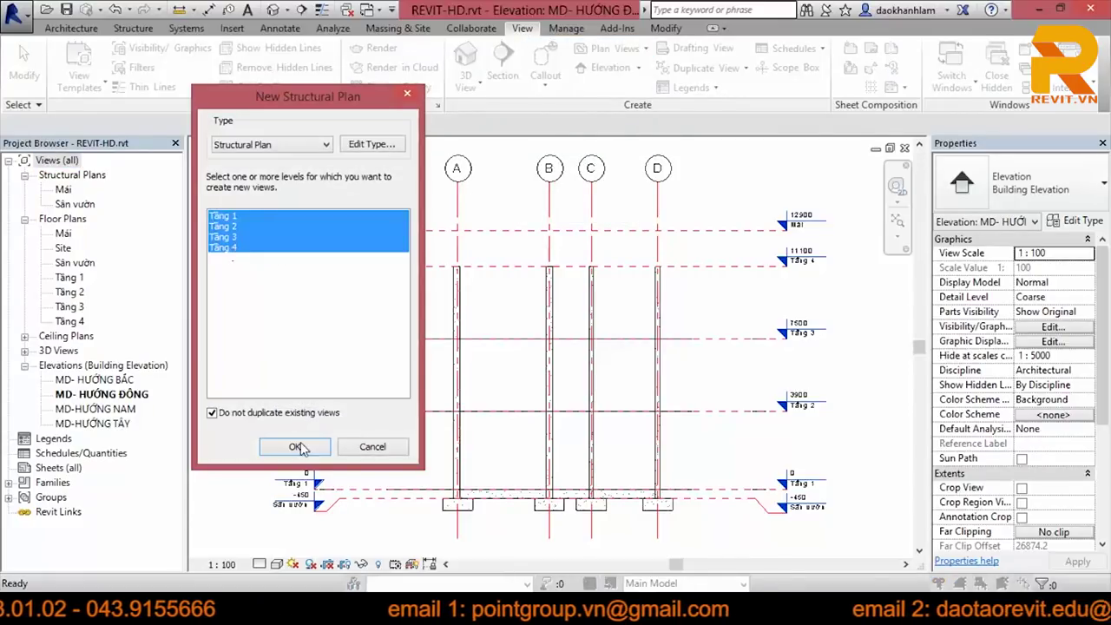
{"action": "left_click", "coordinate": [295, 446]}
{"action": "double_click", "coordinate": [69, 219]}
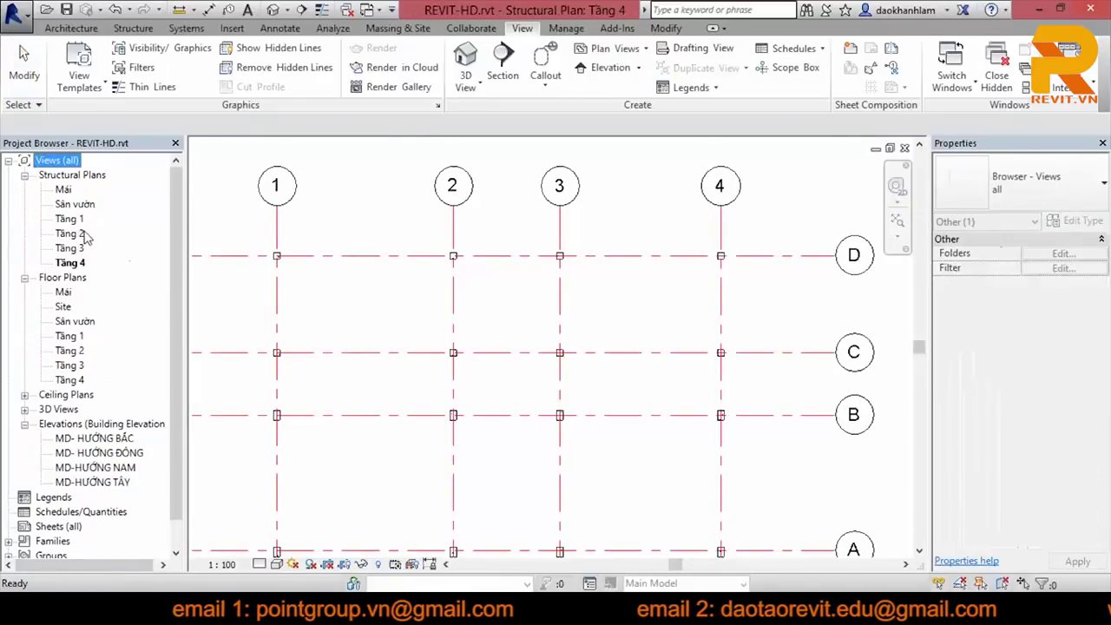
{"action": "scroll", "coordinate": [573, 219], "scroll_direction": "down", "scroll_amount": 3}
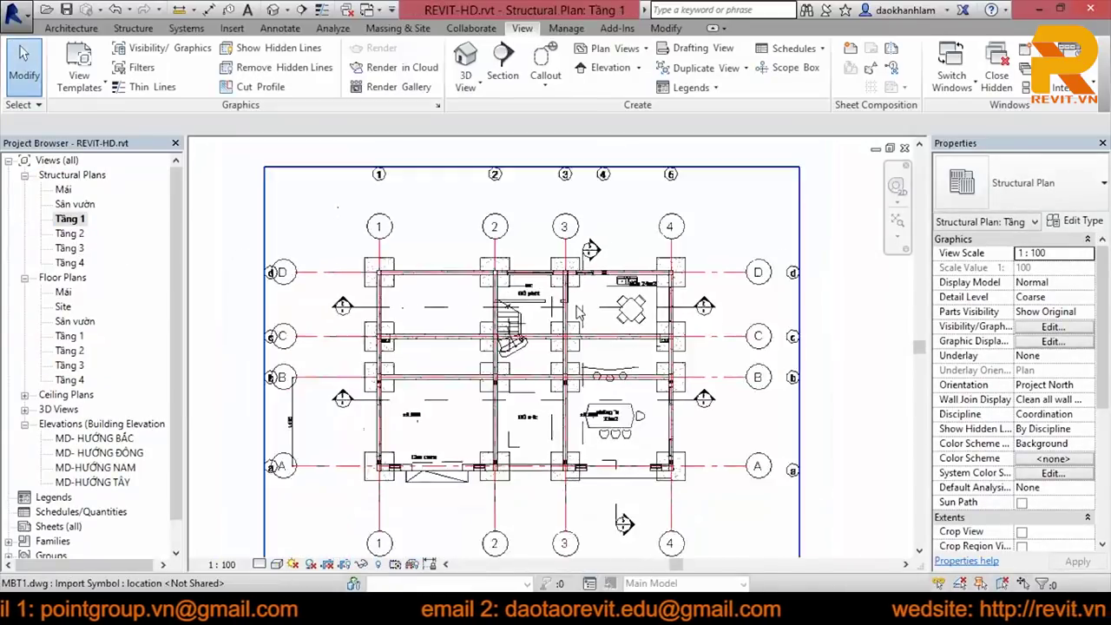
{"action": "left_click", "coordinate": [754, 248]}
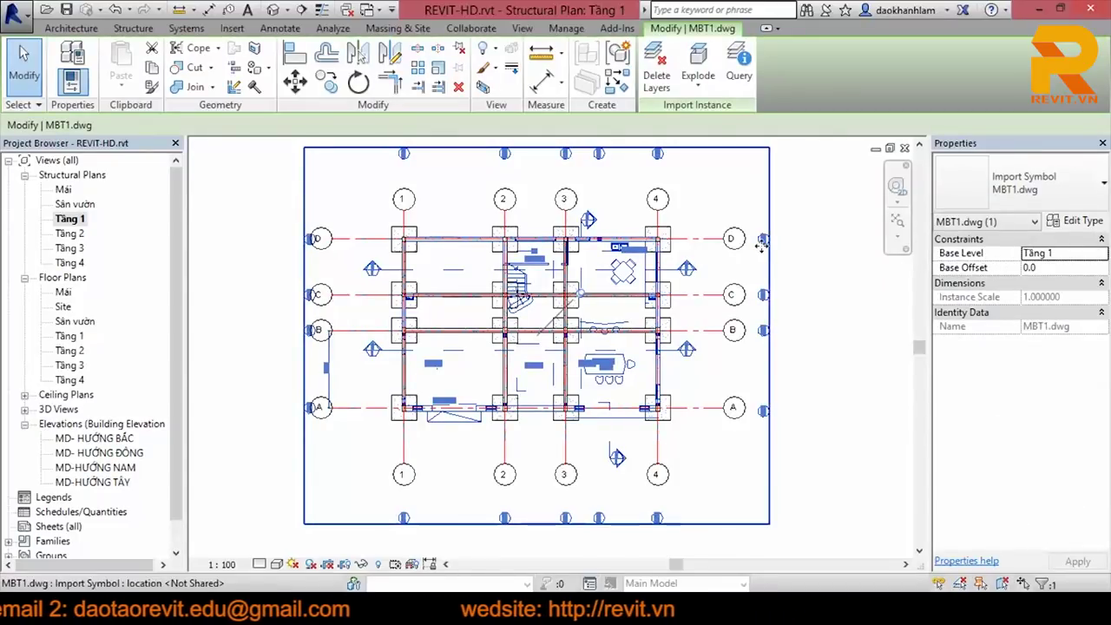
{"action": "left_click", "coordinate": [795, 276]}
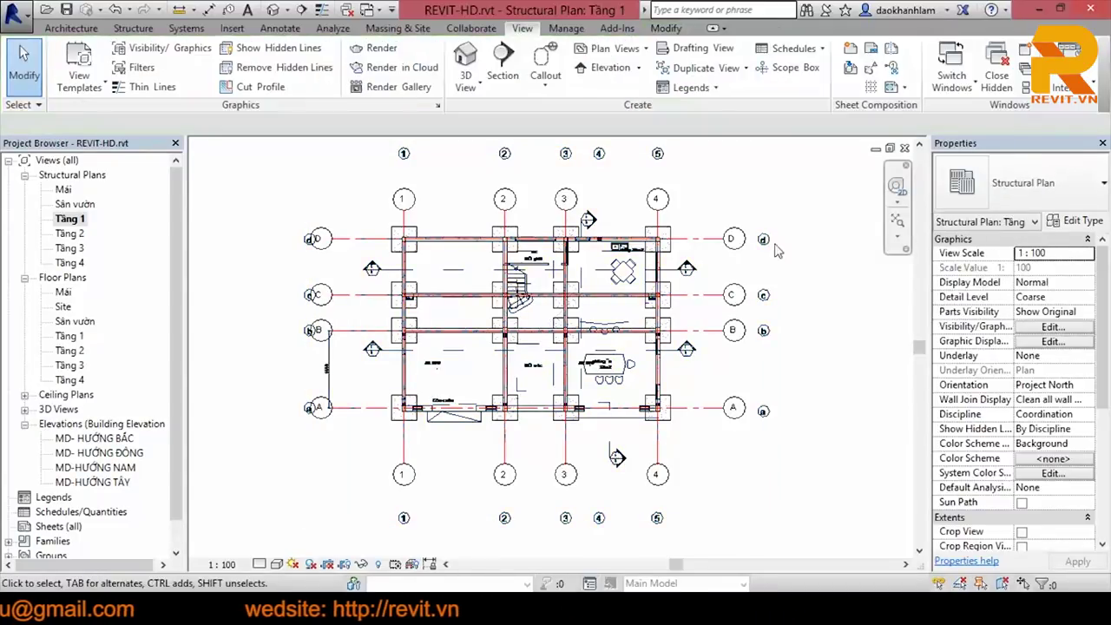
{"action": "left_click", "coordinate": [768, 243]}
{"action": "right_click", "coordinate": [768, 244]}
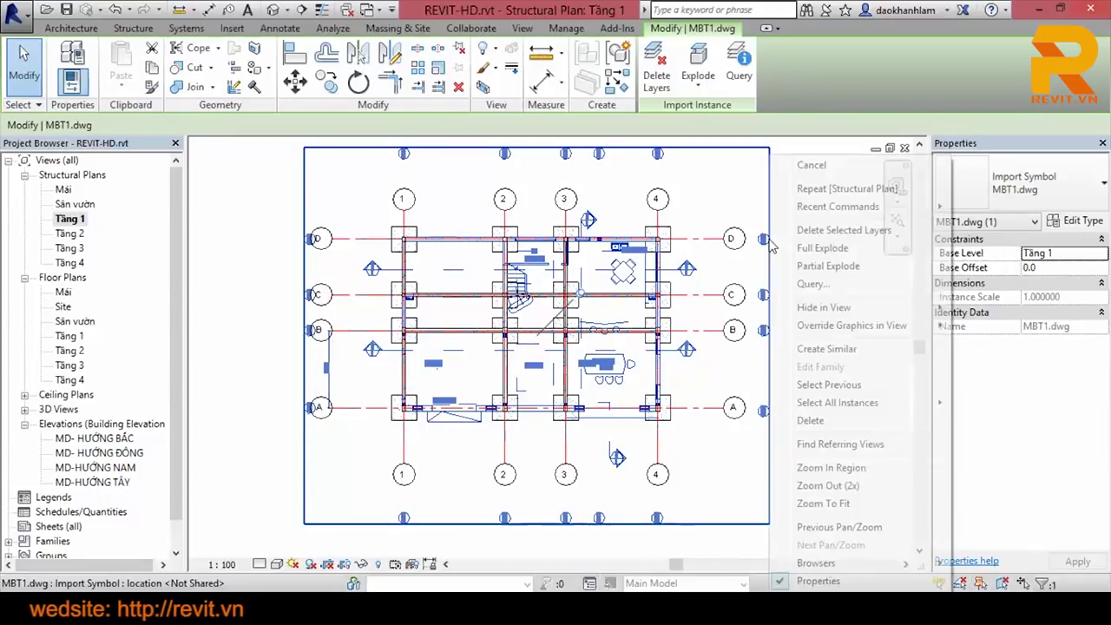
{"action": "mouse_move", "coordinate": [823, 307]}
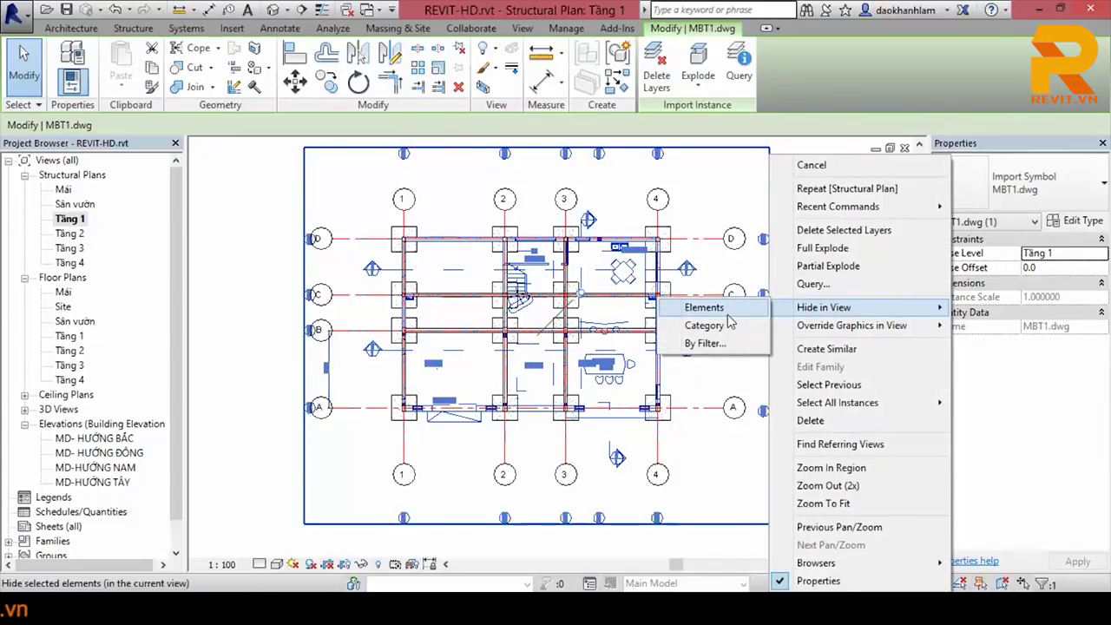
{"action": "left_click", "coordinate": [728, 318]}
{"action": "scroll", "coordinate": [729, 322], "scroll_direction": "up", "scroll_amount": 3}
{"action": "scroll", "coordinate": [686, 286], "scroll_direction": "down", "scroll_amount": 2}
{"action": "middle_click_drag", "start_coordinate": [680, 275], "coordinate": [677, 353]}
{"action": "scroll", "coordinate": [454, 400], "scroll_direction": "up", "scroll_amount": 1}
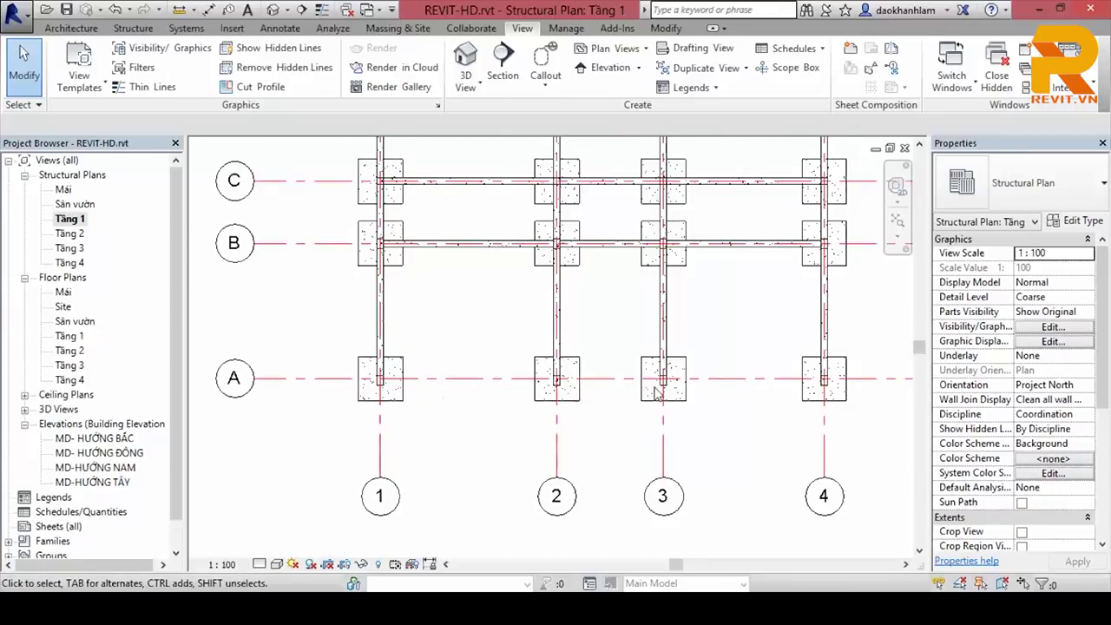
{"action": "scroll", "coordinate": [746, 392], "scroll_direction": "down", "scroll_amount": 2}
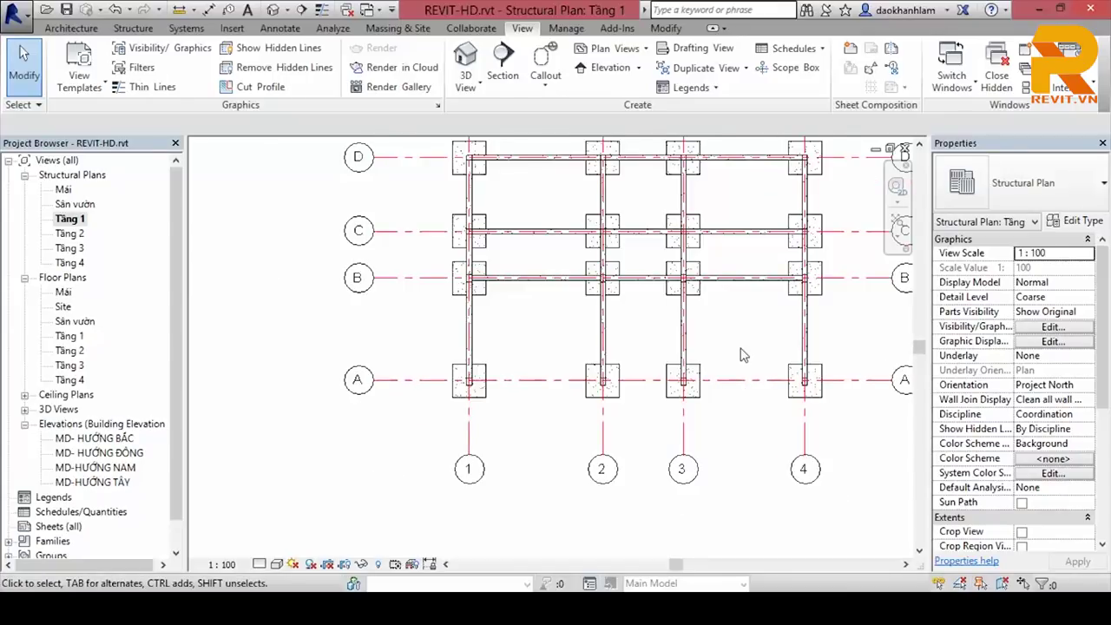
{"action": "scroll", "coordinate": [736, 343], "scroll_direction": "up", "scroll_amount": 1}
{"action": "left_click", "coordinate": [724, 309]}
{"action": "left_click", "coordinate": [720, 372]}
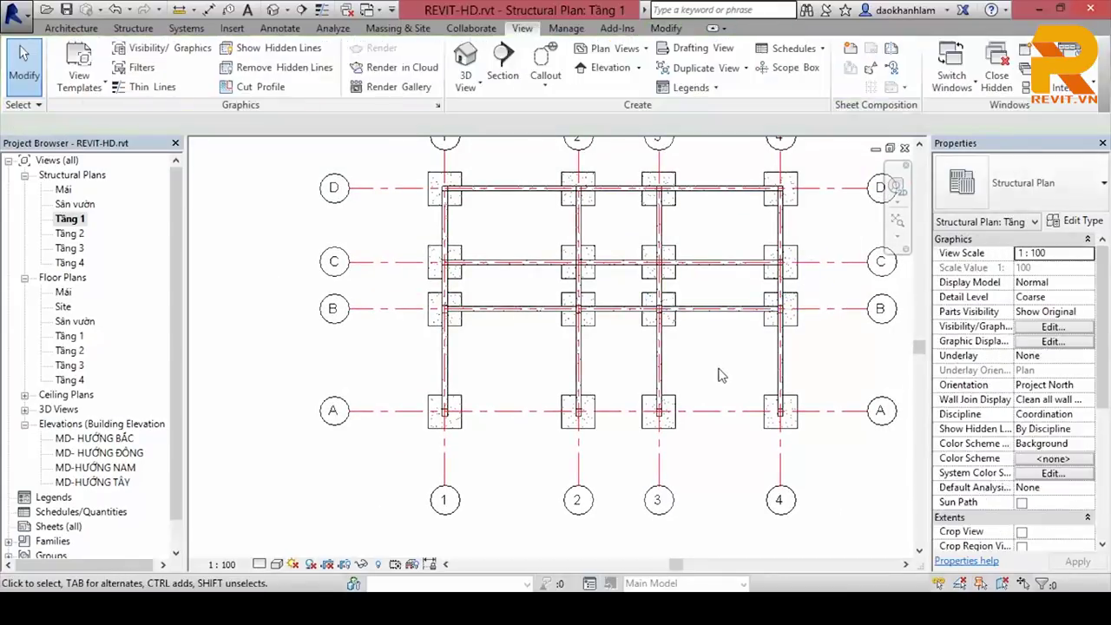
{"action": "scroll", "coordinate": [664, 360], "scroll_direction": "up", "scroll_amount": 2}
{"action": "left_click", "coordinate": [133, 28]}
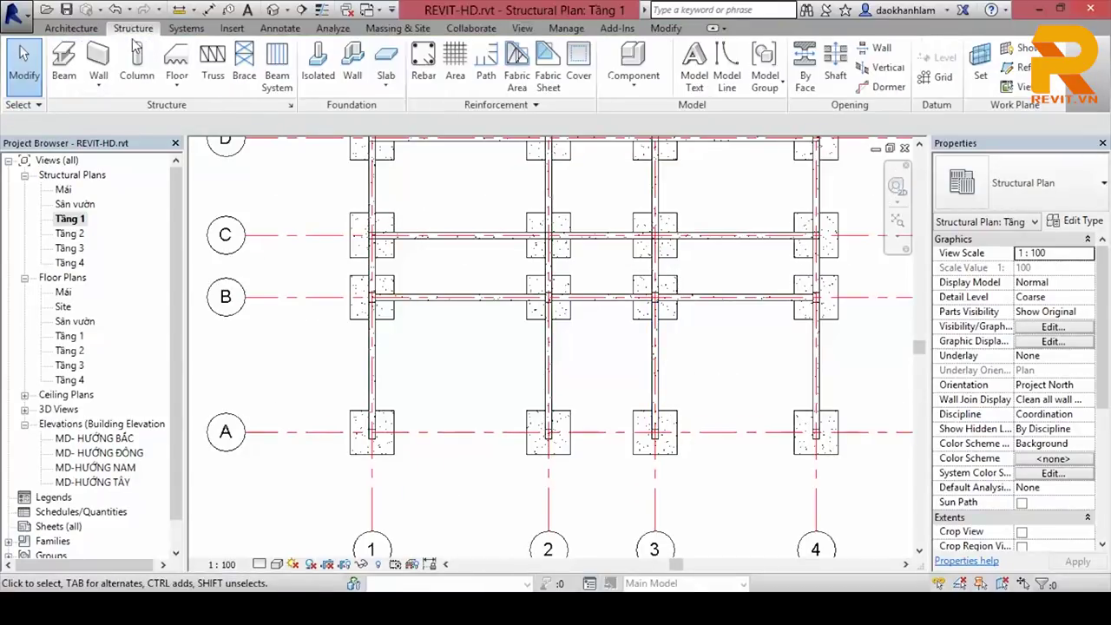
Step: Draw a D-220X450 beam along grid A between two columns using Create Similar from the grid 3 beam
{"action": "left_click", "coordinate": [62, 78]}
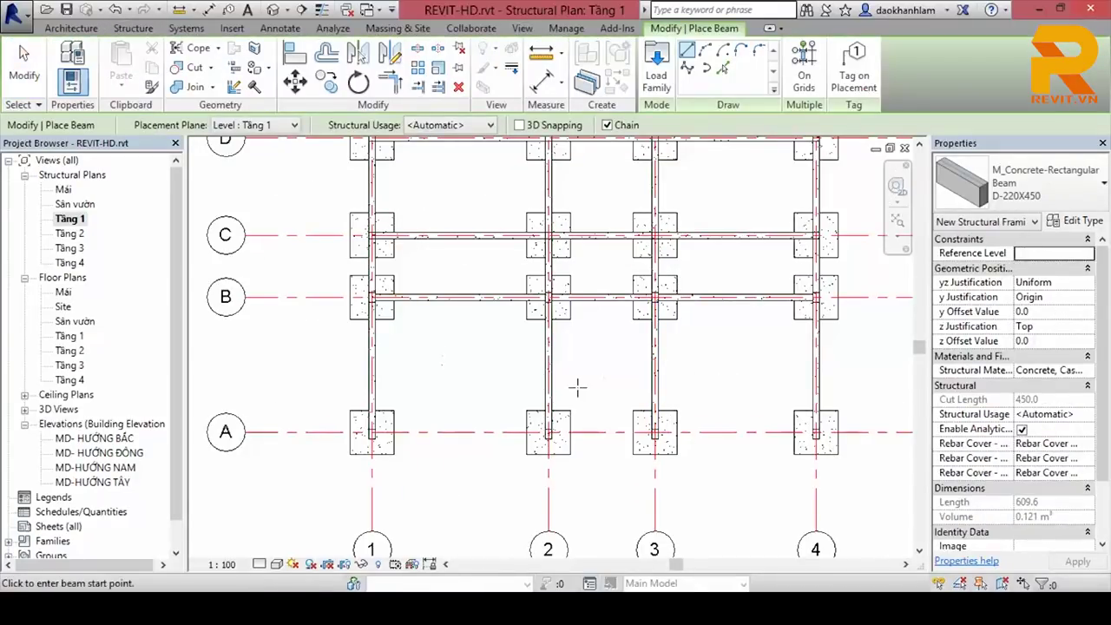
{"action": "key", "text": "Escape"}
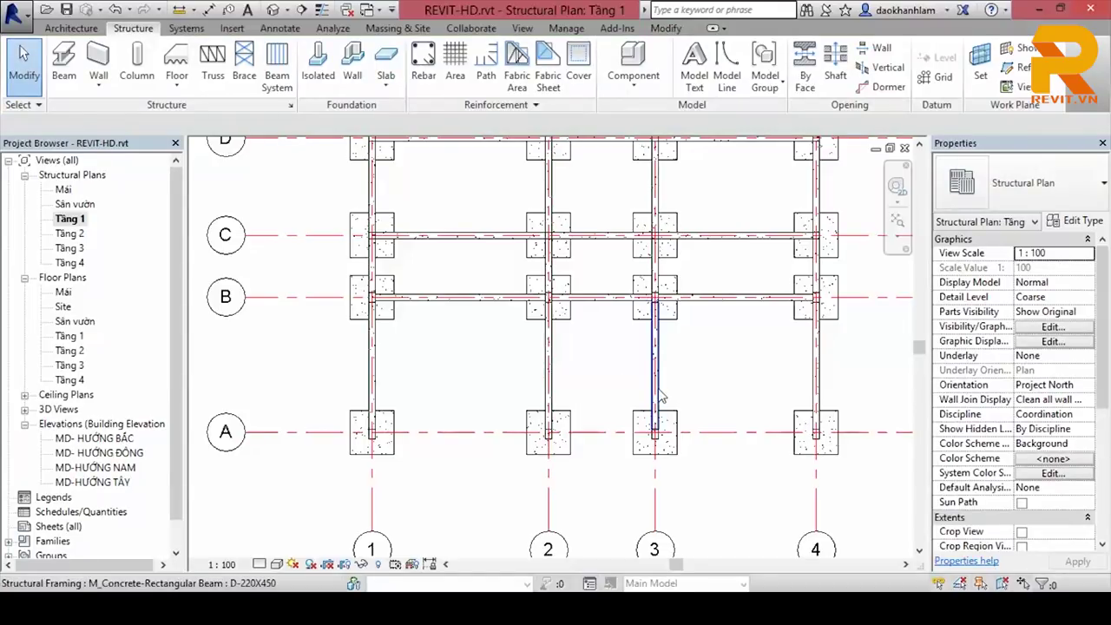
{"action": "left_click", "coordinate": [660, 394]}
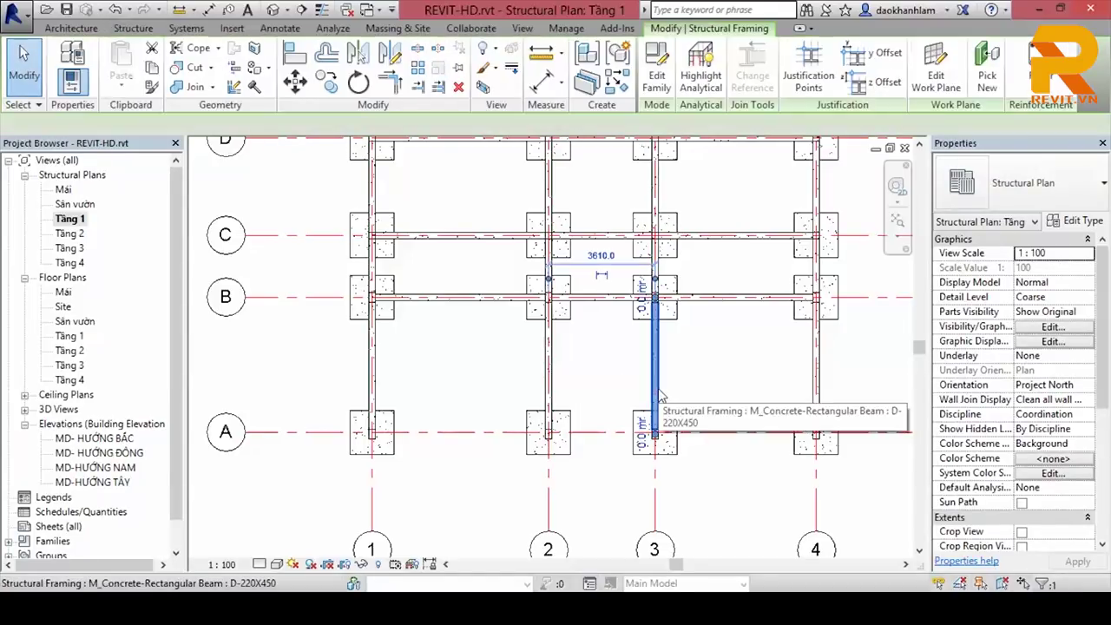
{"action": "left_click", "coordinate": [618, 87]}
{"action": "scroll", "coordinate": [374, 432], "scroll_direction": "up", "scroll_amount": 2}
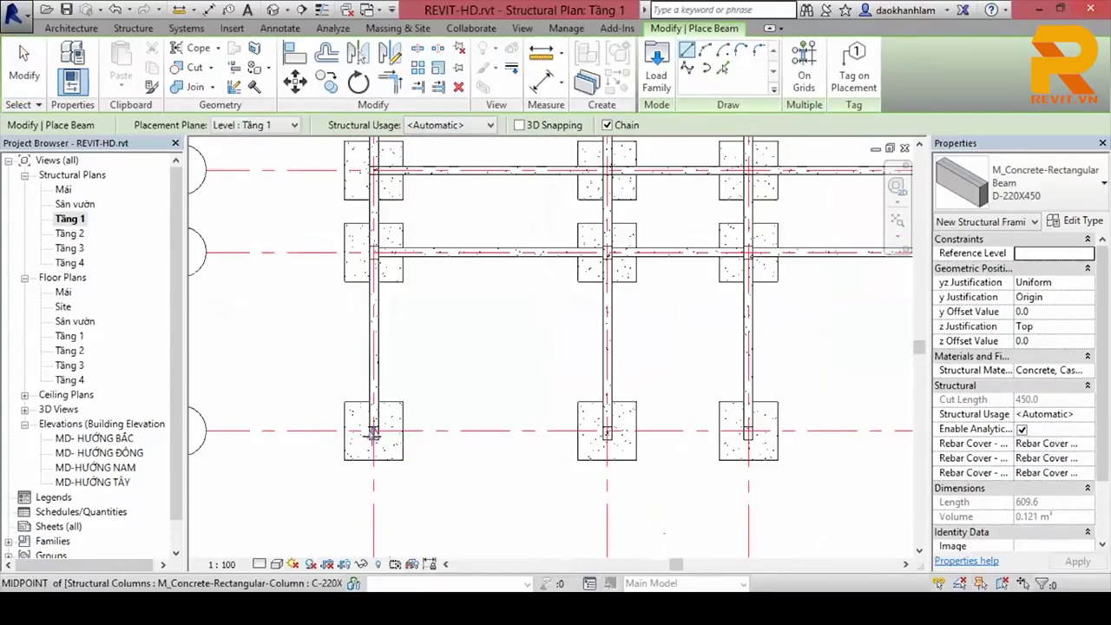
{"action": "left_click", "coordinate": [374, 431]}
{"action": "scroll", "coordinate": [373, 431], "scroll_direction": "up", "scroll_amount": 2}
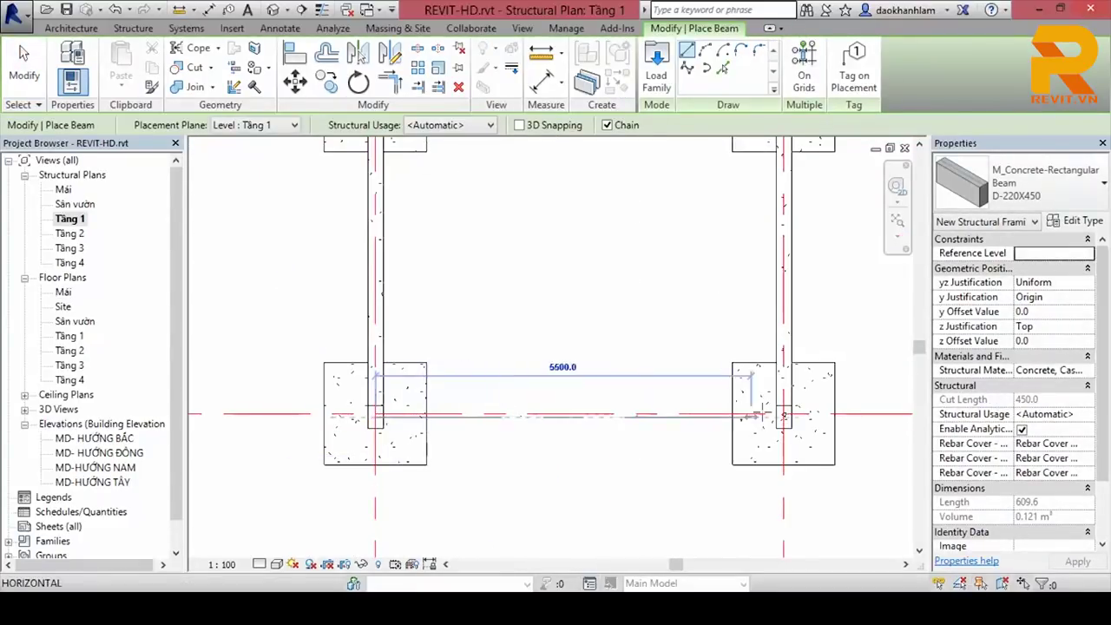
{"action": "left_click", "coordinate": [783, 417]}
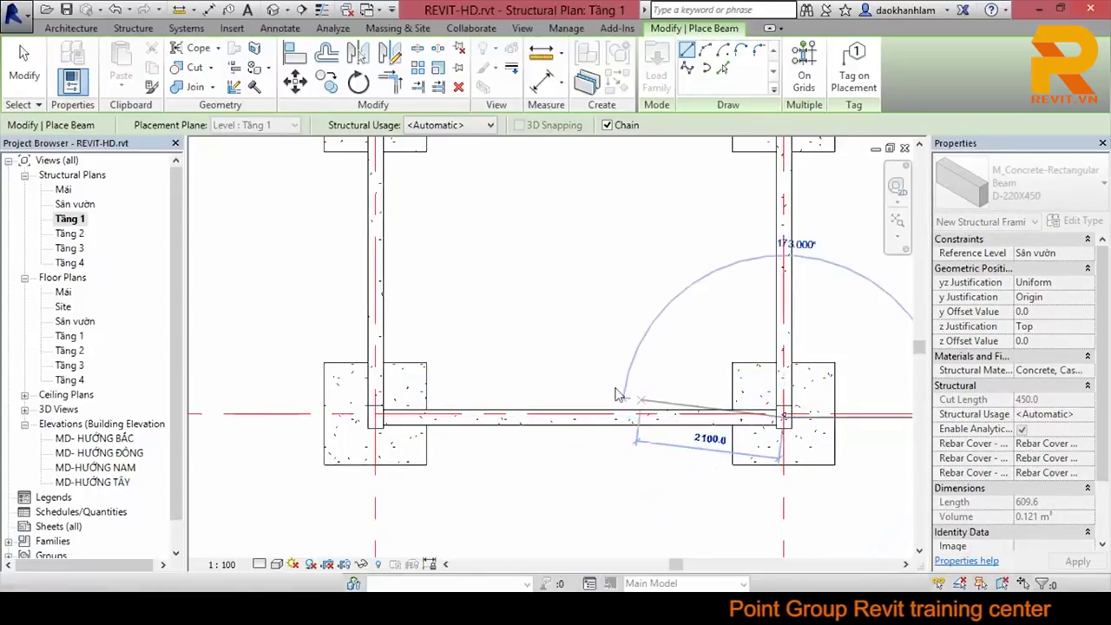
{"action": "key", "text": "Escape"}
{"action": "key", "text": "Escape"}
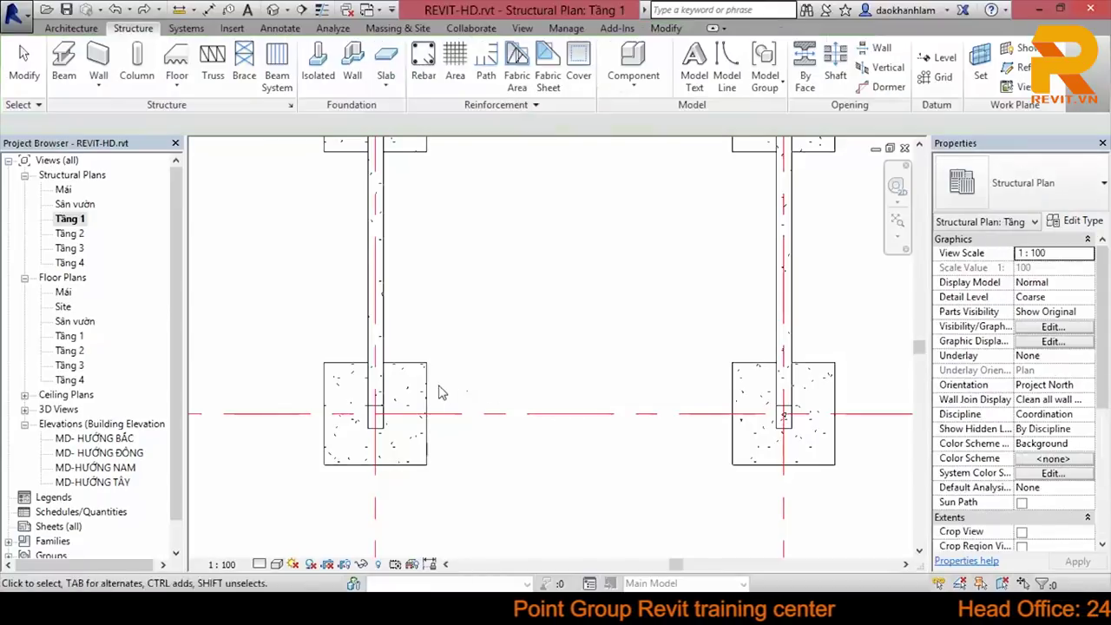
Step: Start placing a similar pile cap and a grid (GR), cancelling both
{"action": "left_click", "coordinate": [426, 392]}
{"action": "left_click", "coordinate": [619, 86]}
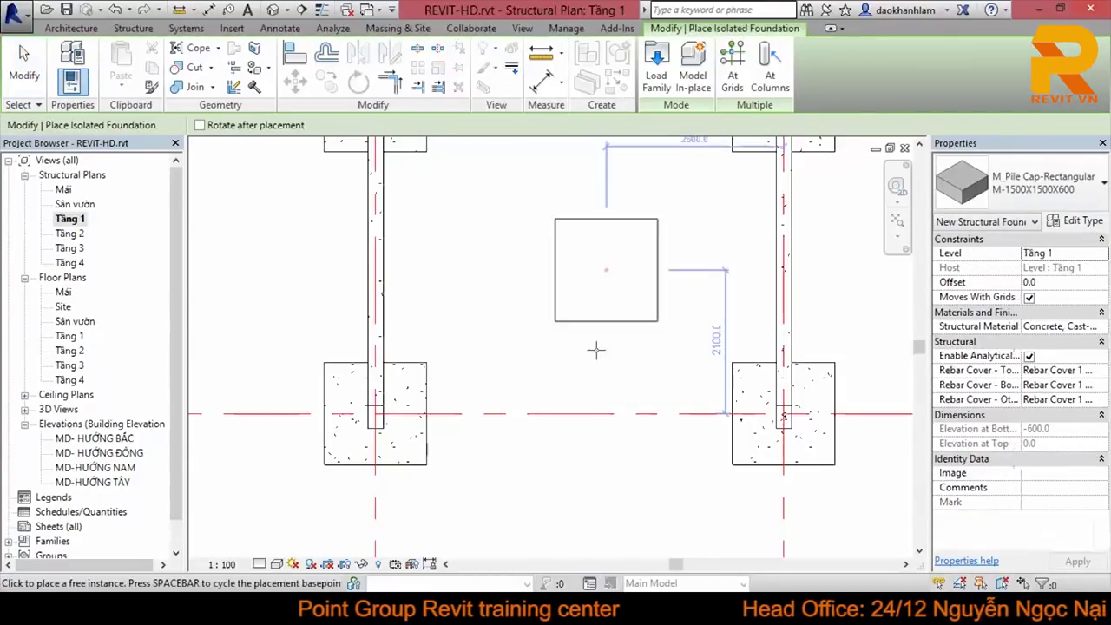
{"action": "key", "text": "Escape"}
{"action": "key", "text": "Escape"}
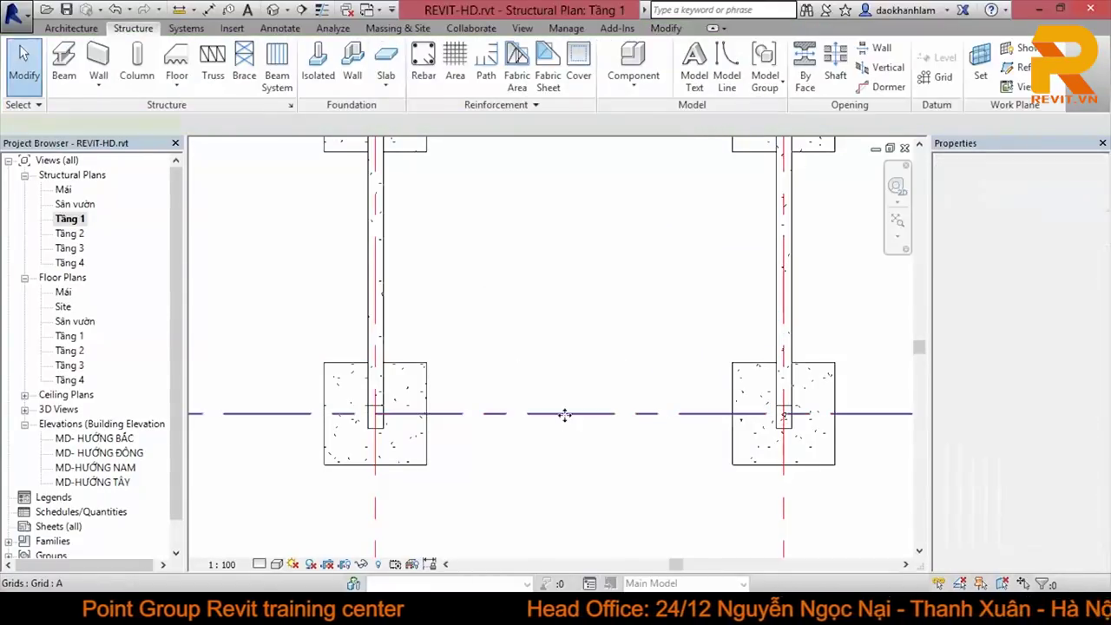
{"action": "key", "text": "g"}
{"action": "key", "text": "r"}
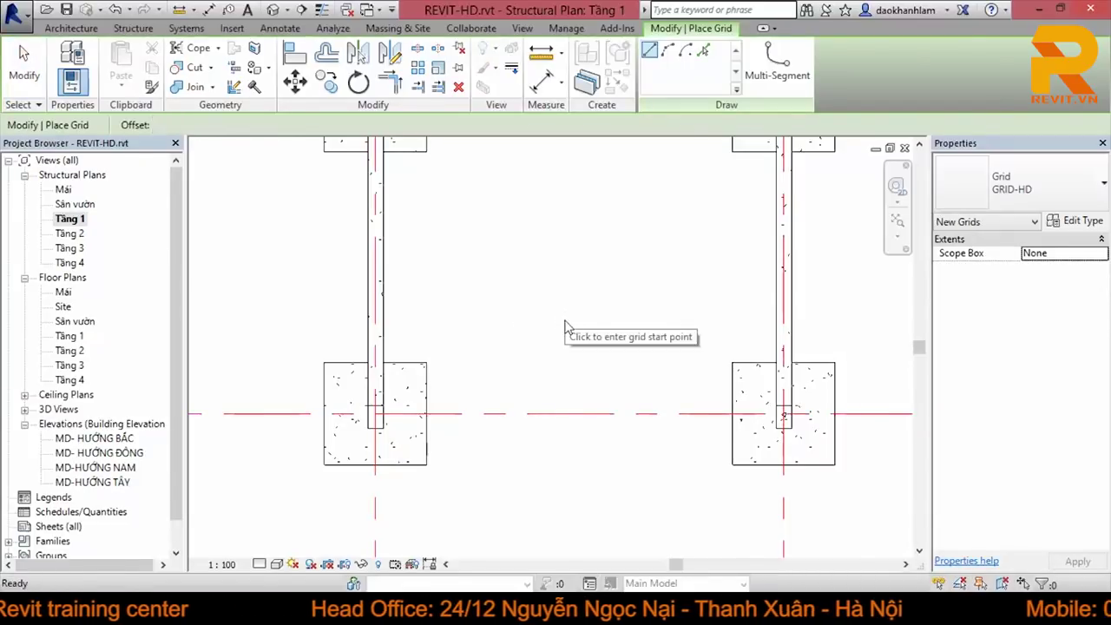
{"action": "key", "text": "Escape"}
{"action": "scroll", "coordinate": [576, 324], "scroll_direction": "down", "scroll_amount": 4}
{"action": "scroll", "coordinate": [535, 340], "scroll_direction": "down", "scroll_amount": 1}
{"action": "scroll", "coordinate": [512, 304], "scroll_direction": "up", "scroll_amount": 2}
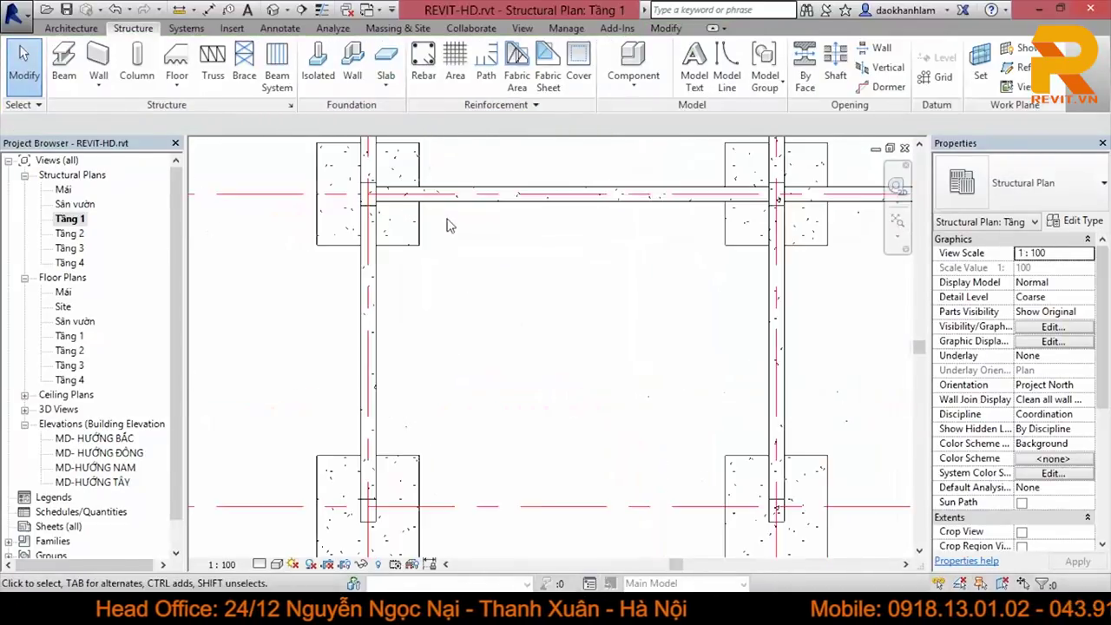
Step: Inspect the grid B beam and grid A, panning the plan to the grid A pile caps
{"action": "left_click", "coordinate": [491, 209]}
{"action": "scroll", "coordinate": [474, 264], "scroll_direction": "up", "scroll_amount": 1}
{"action": "scroll", "coordinate": [474, 264], "scroll_direction": "up", "scroll_amount": 3}
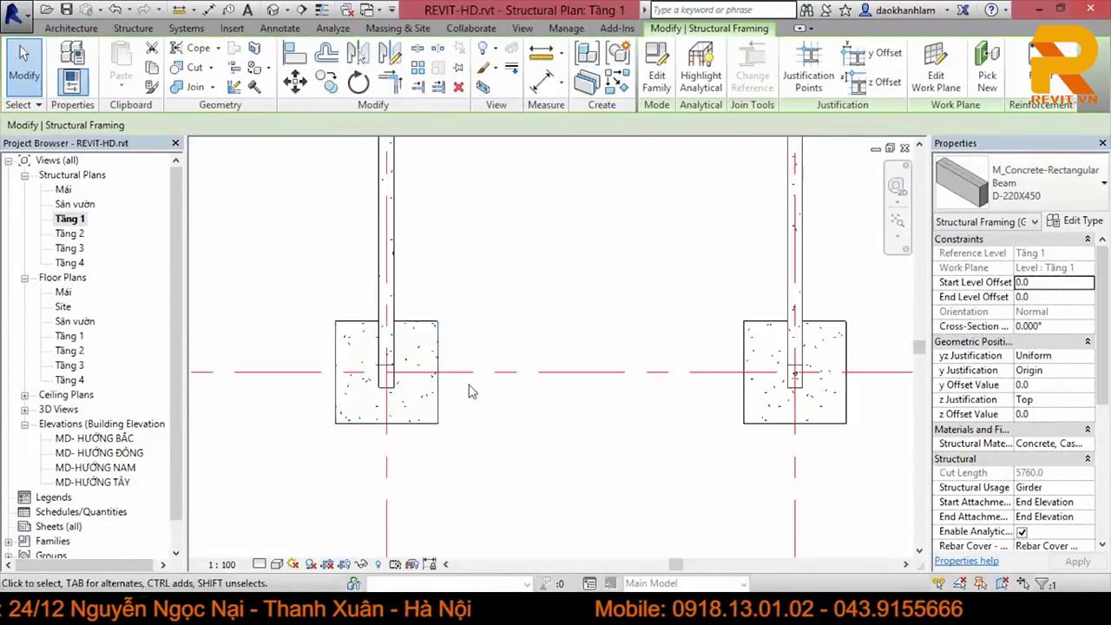
{"action": "left_click", "coordinate": [439, 390]}
{"action": "scroll", "coordinate": [408, 358], "scroll_direction": "up", "scroll_amount": 2}
{"action": "scroll", "coordinate": [408, 358], "scroll_direction": "down", "scroll_amount": 1}
{"action": "scroll", "coordinate": [456, 367], "scroll_direction": "down", "scroll_amount": 1}
{"action": "scroll", "coordinate": [523, 372], "scroll_direction": "down", "scroll_amount": 1}
{"action": "middle_click_drag", "start_coordinate": [523, 372], "coordinate": [279, 370]}
{"action": "scroll", "coordinate": [615, 367], "scroll_direction": "down", "scroll_amount": 2}
{"action": "scroll", "coordinate": [687, 308], "scroll_direction": "up", "scroll_amount": 1}
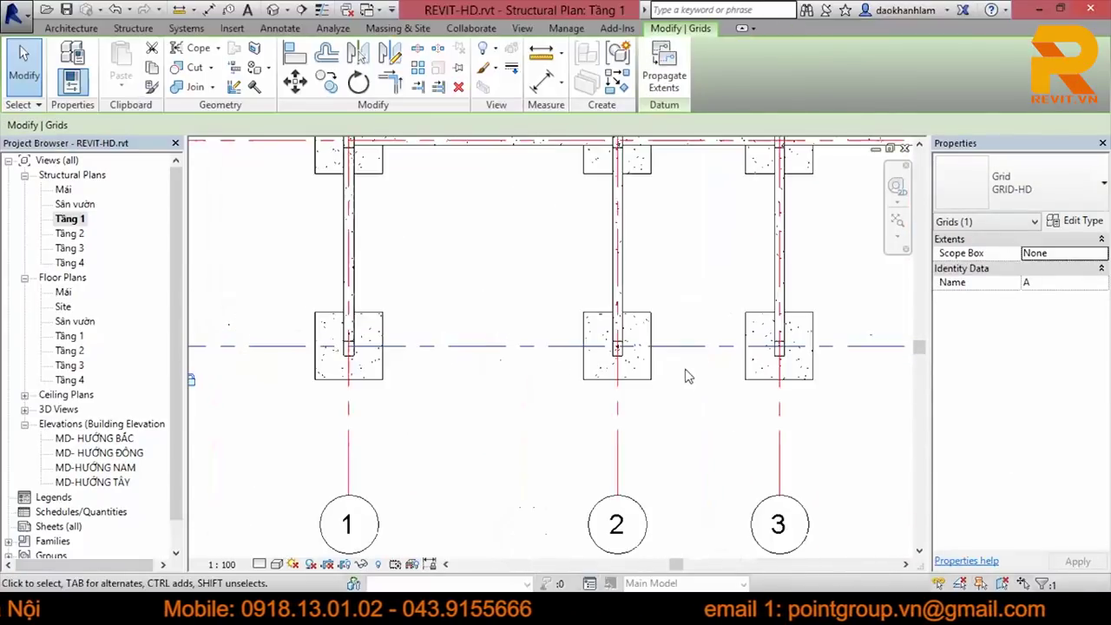
{"action": "scroll", "coordinate": [728, 366], "scroll_direction": "up", "scroll_amount": 2}
{"action": "scroll", "coordinate": [460, 381], "scroll_direction": "down", "scroll_amount": 1}
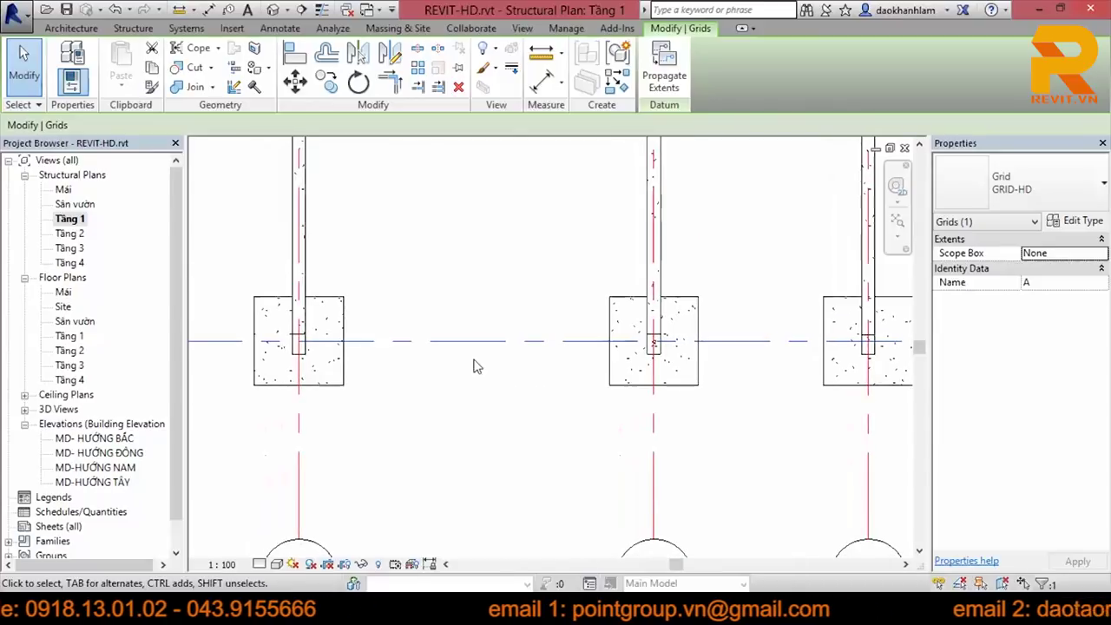
Step: Chain D-220X450 beams along grid A from the grid 1 column to grid 2 and grid 3
{"action": "left_click", "coordinate": [663, 264]}
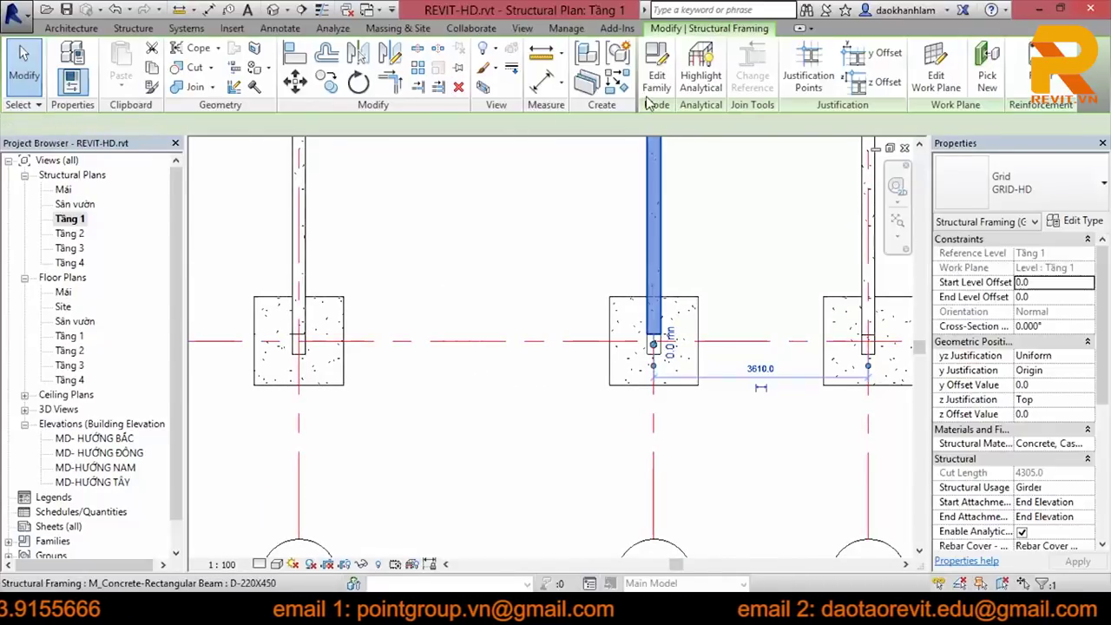
{"action": "left_click", "coordinate": [623, 88]}
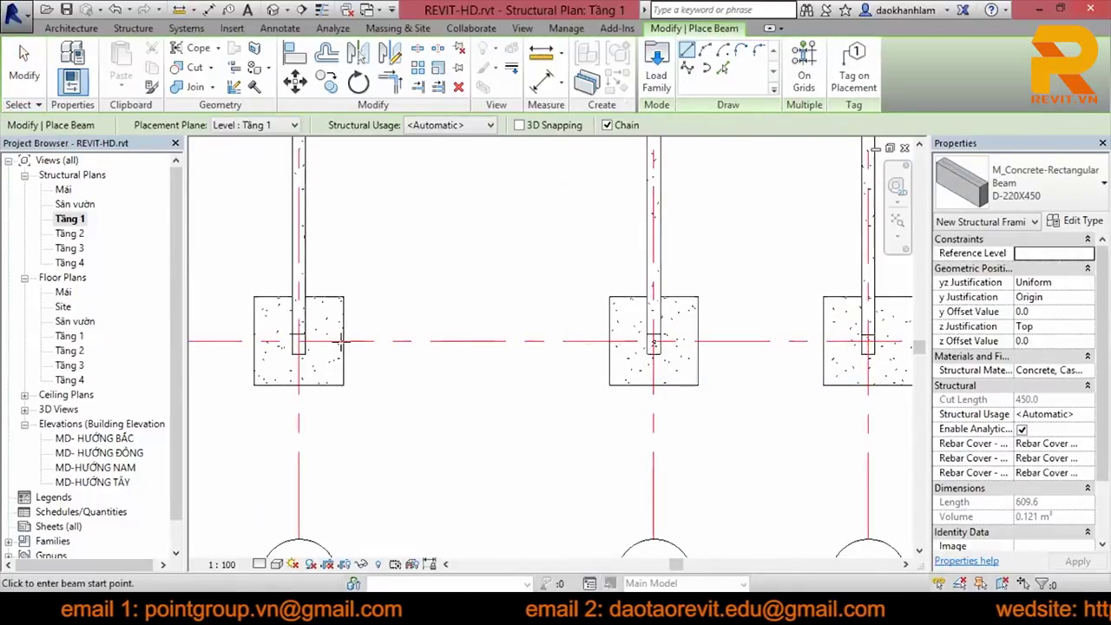
{"action": "left_click", "coordinate": [299, 342]}
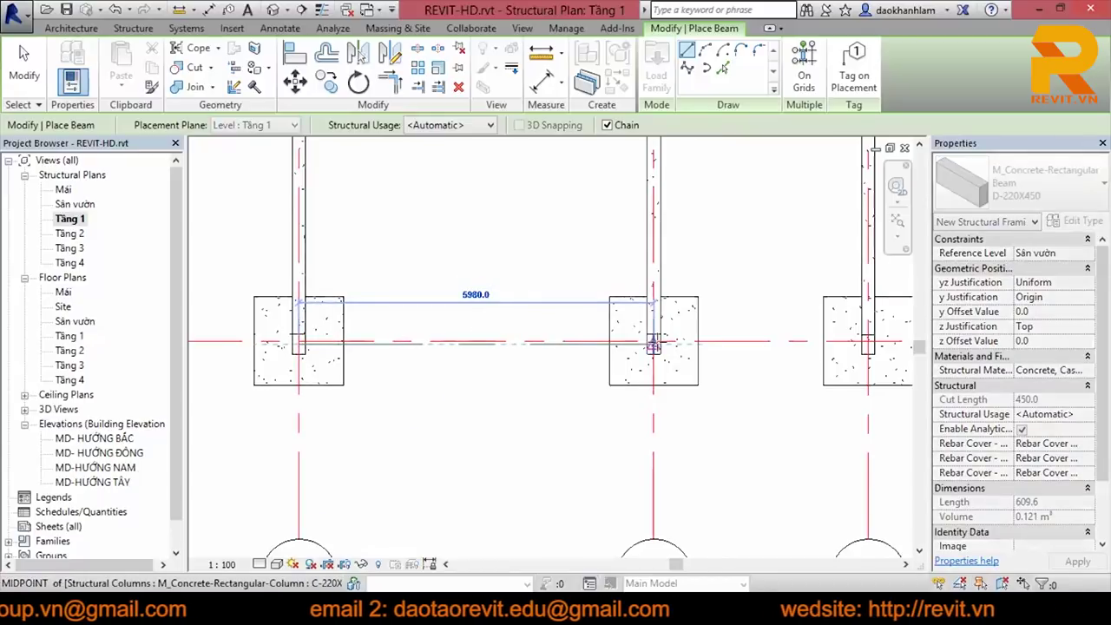
{"action": "left_click", "coordinate": [653, 341]}
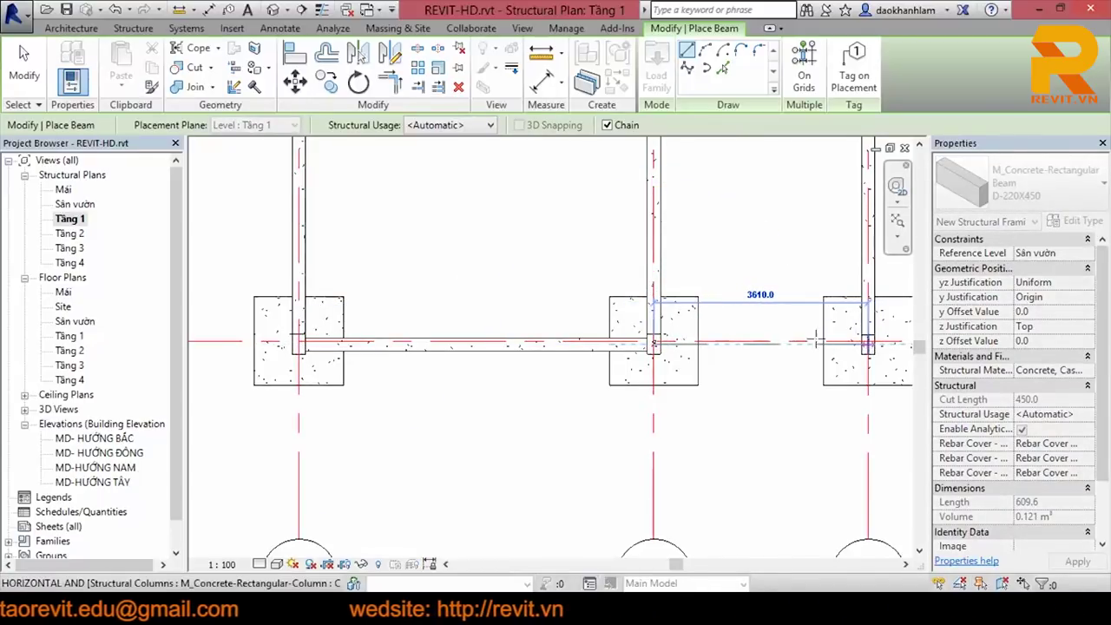
{"action": "left_click", "coordinate": [867, 342]}
{"action": "key", "text": "Escape"}
Step: Add the grid A beam from the grid 3 column to the grid 4 column
{"action": "scroll", "coordinate": [399, 340], "scroll_direction": "down", "scroll_amount": 2}
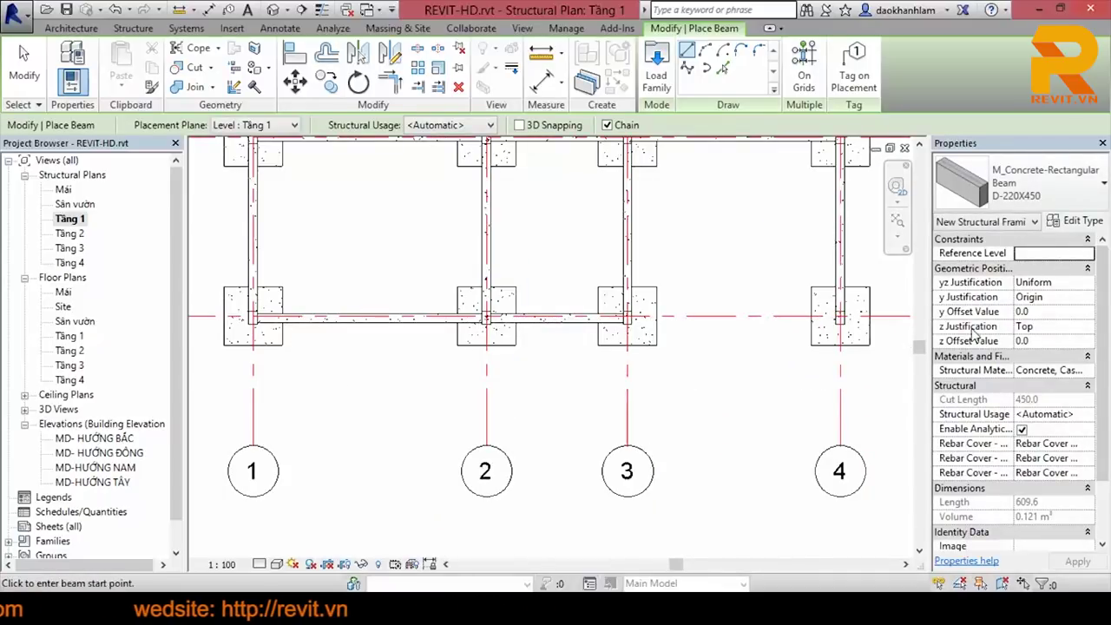
{"action": "scroll", "coordinate": [685, 319], "scroll_direction": "up", "scroll_amount": 1}
{"action": "left_click", "coordinate": [614, 318]}
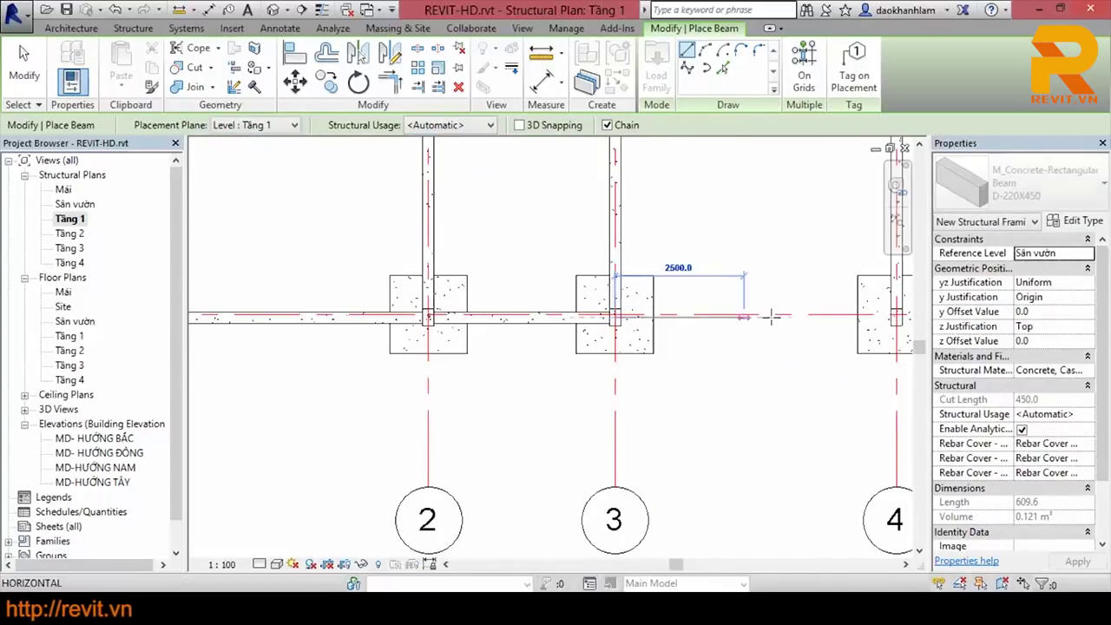
{"action": "left_click", "coordinate": [897, 316]}
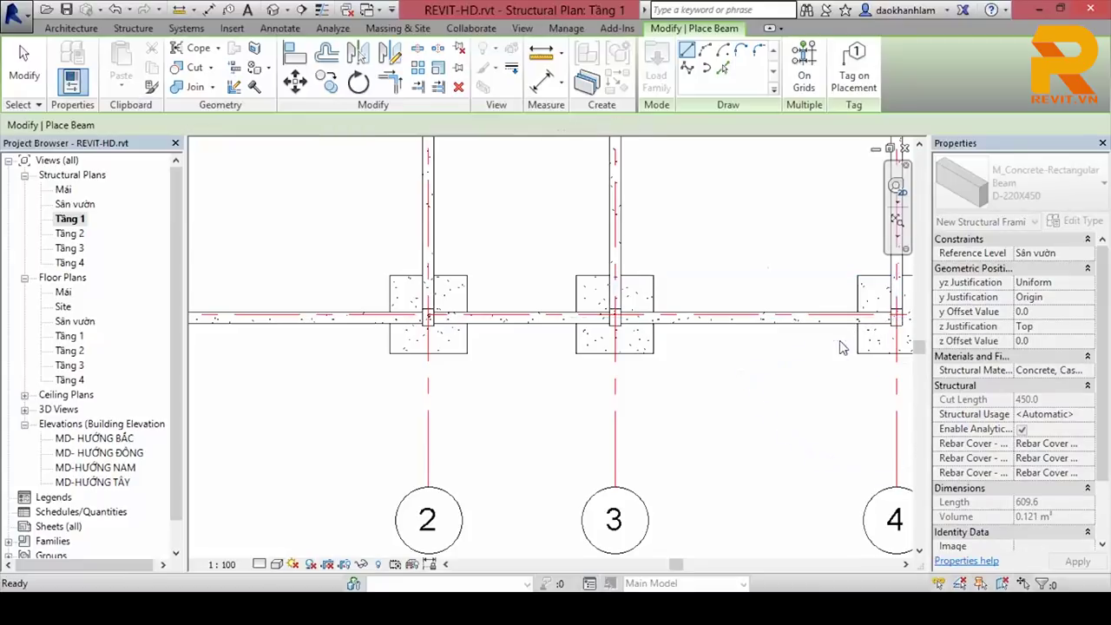
{"action": "key", "text": "Escape"}
{"action": "key", "text": "Escape"}
{"action": "scroll", "coordinate": [856, 322], "scroll_direction": "up", "scroll_amount": 2}
{"action": "mouse_move", "coordinate": [606, 371]}
{"action": "middle_mouse_down"}
{"action": "mouse_move", "coordinate": [508, 393]}
{"action": "mouse_move", "coordinate": [555, 373]}
{"action": "mouse_move", "coordinate": [582, 387]}
{"action": "middle_mouse_up"}
{"action": "scroll", "coordinate": [555, 373], "scroll_direction": "up", "scroll_amount": 2}
{"action": "left_click", "coordinate": [667, 29]}
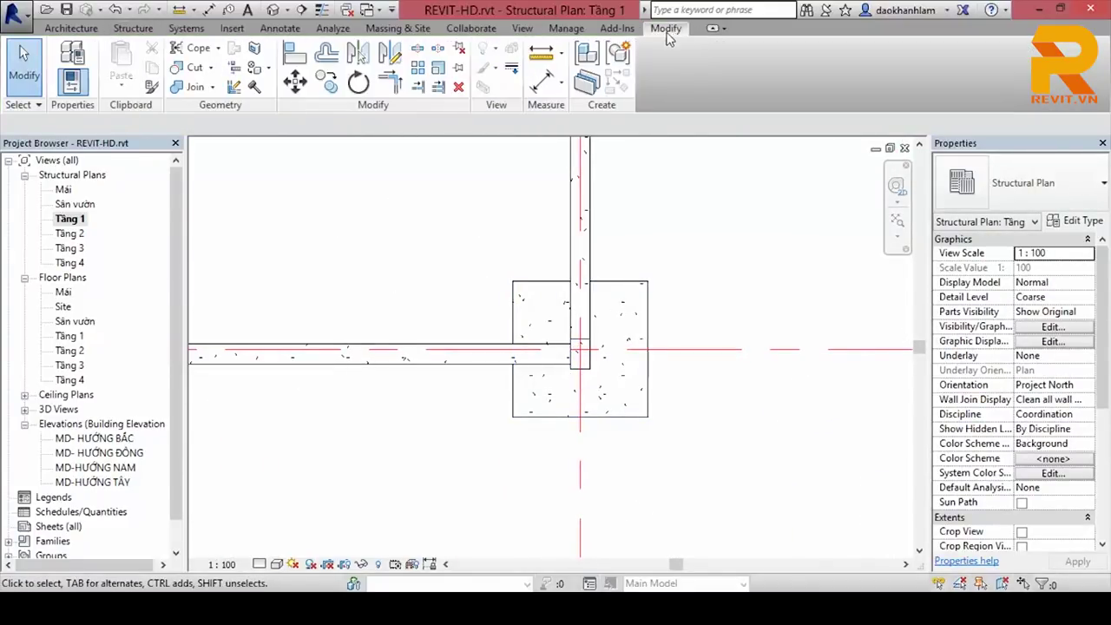
Step: Align the grid A beam edges to the column faces
{"action": "left_click", "coordinate": [292, 68]}
{"action": "scroll", "coordinate": [528, 451], "scroll_direction": "up", "scroll_amount": 2}
{"action": "left_click", "coordinate": [630, 325]}
{"action": "left_click", "coordinate": [569, 308]}
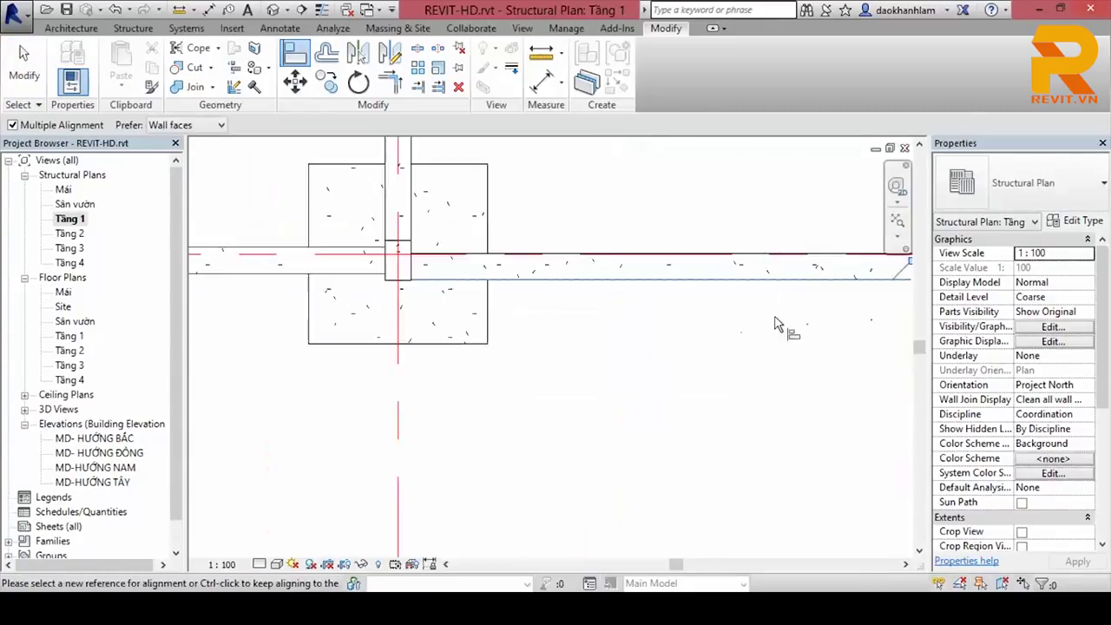
{"action": "scroll", "coordinate": [777, 324], "scroll_direction": "down", "scroll_amount": 1}
{"action": "left_click", "coordinate": [416, 289]}
{"action": "middle_click_drag", "start_coordinate": [309, 299], "coordinate": [510, 278]}
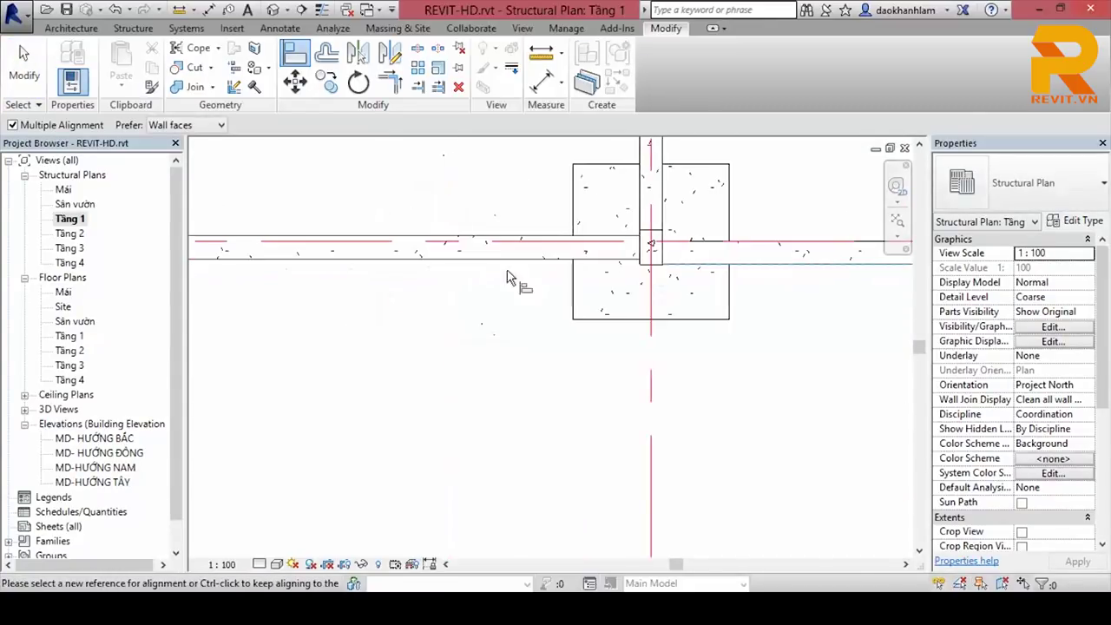
{"action": "left_click", "coordinate": [423, 269]}
{"action": "scroll", "coordinate": [471, 324], "scroll_direction": "down", "scroll_amount": 3}
{"action": "key", "text": "Escape"}
{"action": "key", "text": "Escape"}
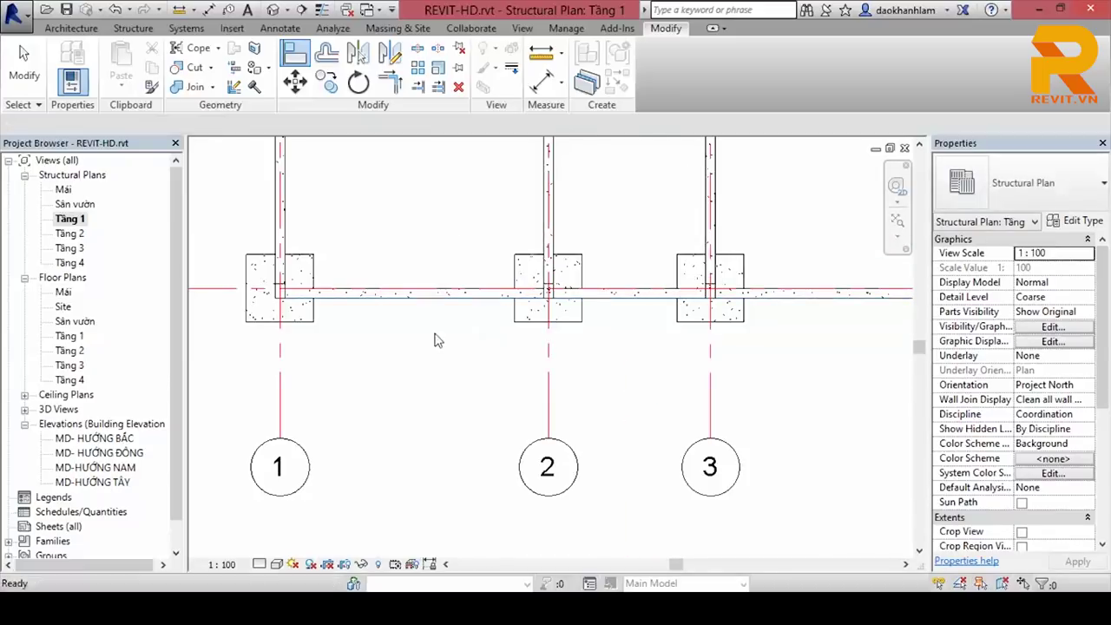
Step: Review the frame in the default 3D view, then open the Tầng 2 structural plan
{"action": "left_click", "coordinate": [272, 9]}
{"action": "mouse_move", "coordinate": [555, 521]}
{"action": "middle_mouse_down", "text": "shift"}
{"action": "mouse_move", "coordinate": [640, 463]}
{"action": "mouse_move", "coordinate": [729, 464]}
{"action": "mouse_move", "coordinate": [660, 451]}
{"action": "mouse_move", "coordinate": [677, 390]}
{"action": "mouse_move", "coordinate": [727, 405]}
{"action": "mouse_move", "coordinate": [646, 445]}
{"action": "mouse_move", "coordinate": [607, 443]}
{"action": "mouse_move", "coordinate": [739, 422]}
{"action": "mouse_move", "coordinate": [728, 405]}
{"action": "mouse_move", "coordinate": [618, 412]}
{"action": "middle_mouse_up", "text": "shift"}
{"action": "scroll", "coordinate": [640, 441], "scroll_direction": "up", "scroll_amount": 3}
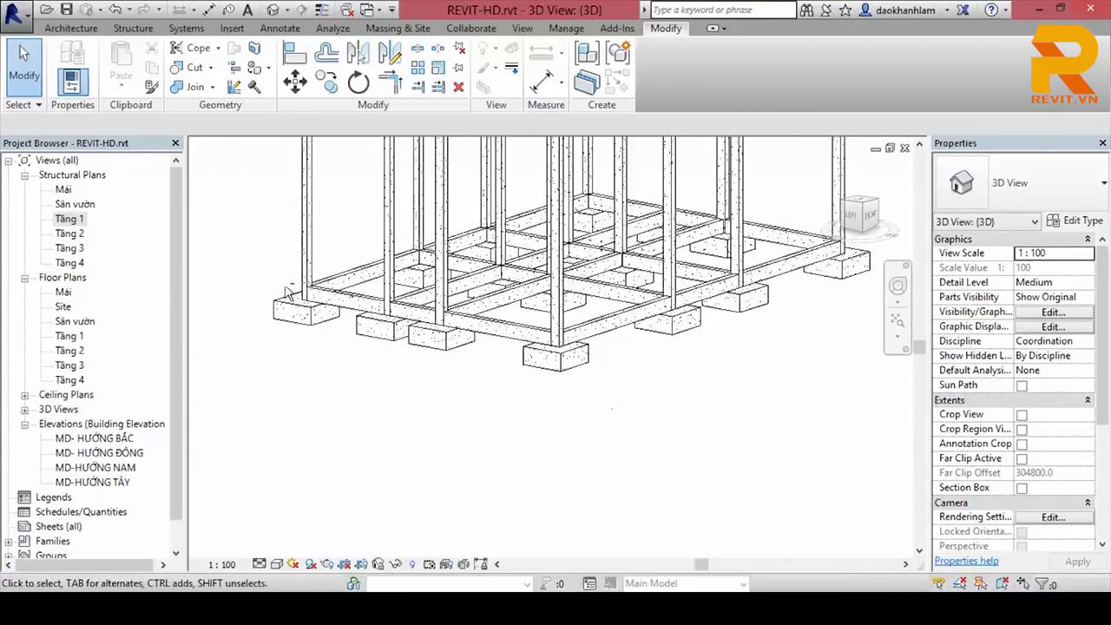
{"action": "double_click", "coordinate": [70, 234]}
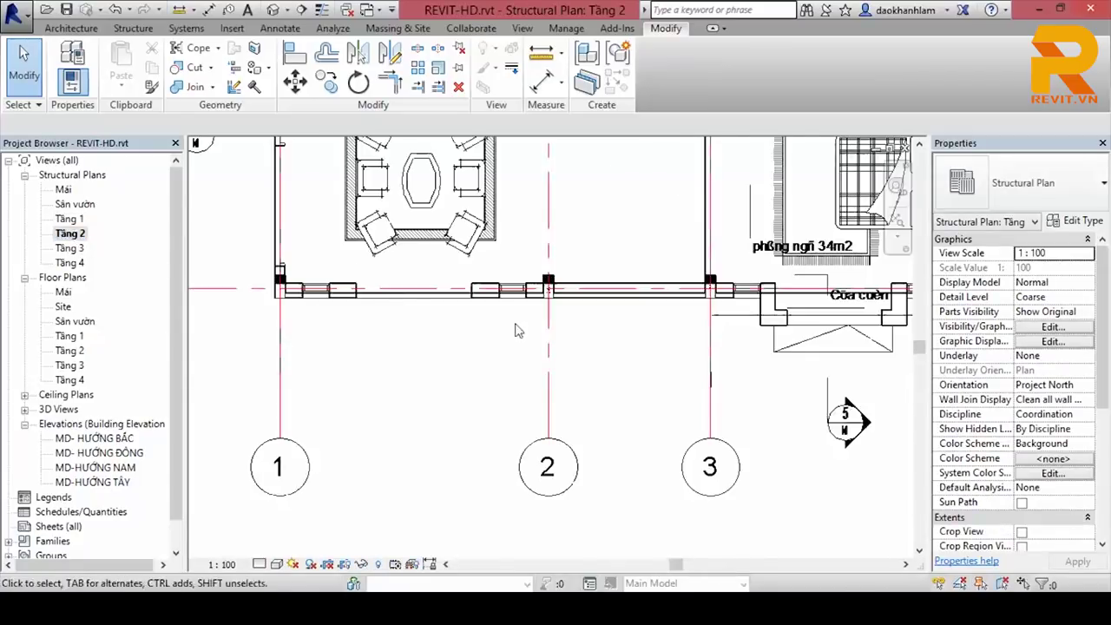
Step: Hide the imported MBT2.dwg drawing in the Tầng 2 view by element
{"action": "scroll", "coordinate": [516, 388], "scroll_direction": "down", "scroll_amount": 3}
{"action": "scroll", "coordinate": [607, 347], "scroll_direction": "up", "scroll_amount": 2}
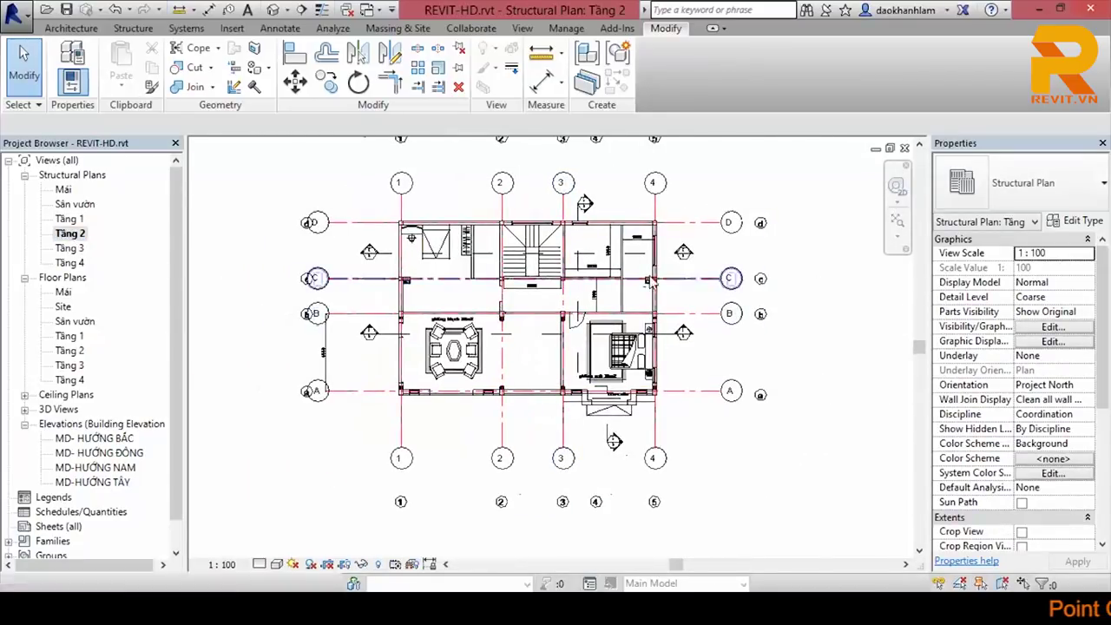
{"action": "left_click", "coordinate": [759, 288]}
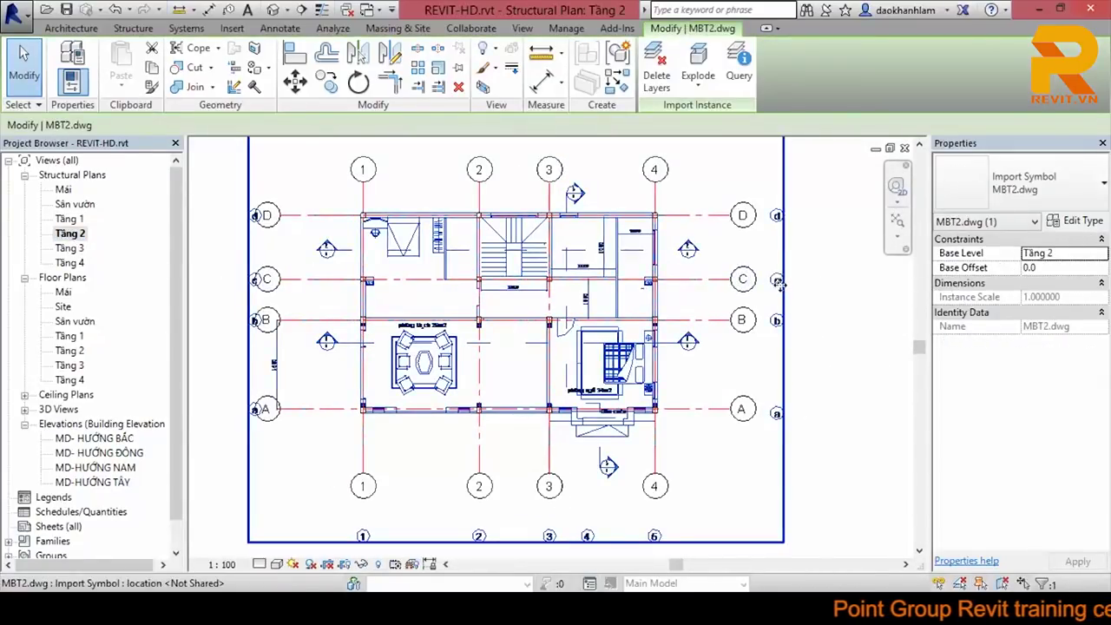
{"action": "scroll", "coordinate": [762, 287], "scroll_direction": "down", "scroll_amount": 1}
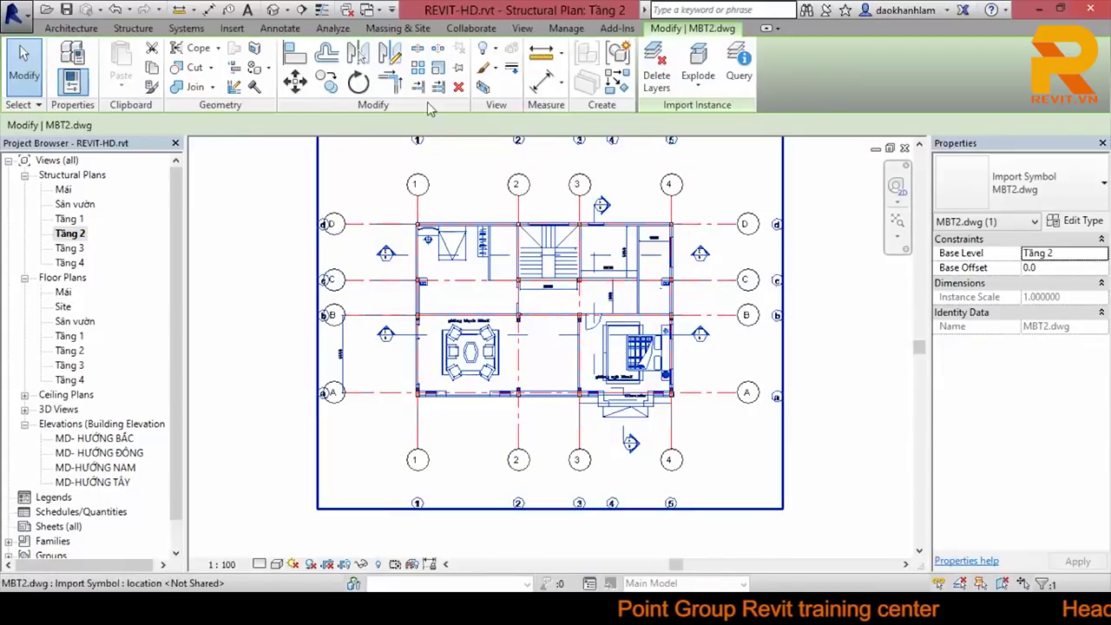
{"action": "left_click", "coordinate": [777, 340]}
{"action": "left_click", "coordinate": [781, 326]}
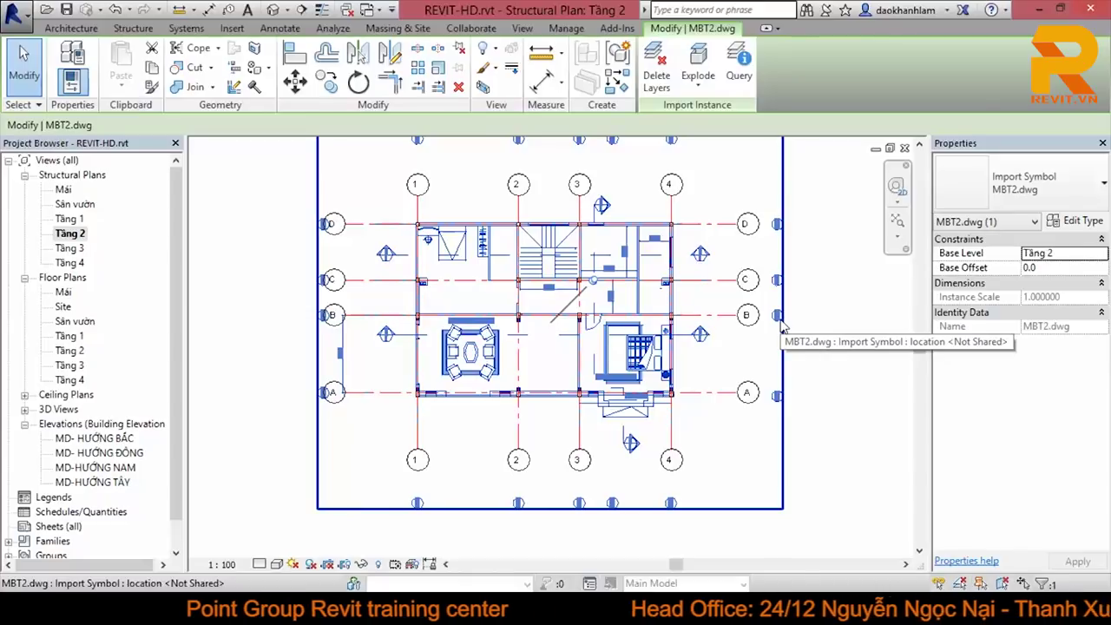
{"action": "right_click", "coordinate": [781, 326]}
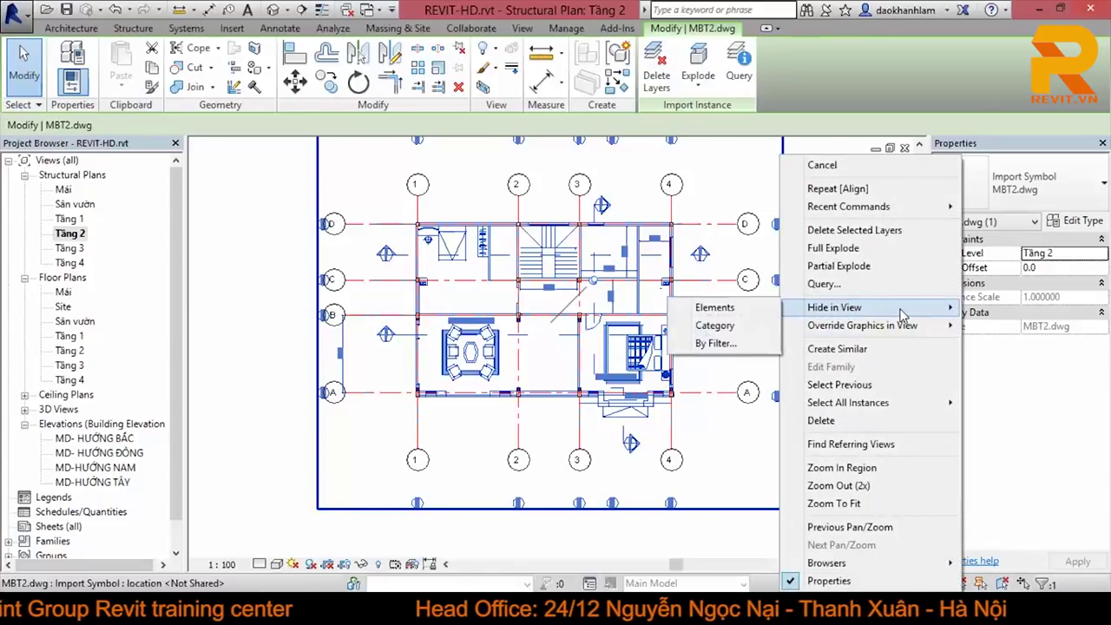
{"action": "left_click", "coordinate": [714, 308]}
{"action": "middle_click_drag", "start_coordinate": [716, 350], "coordinate": [709, 355]}
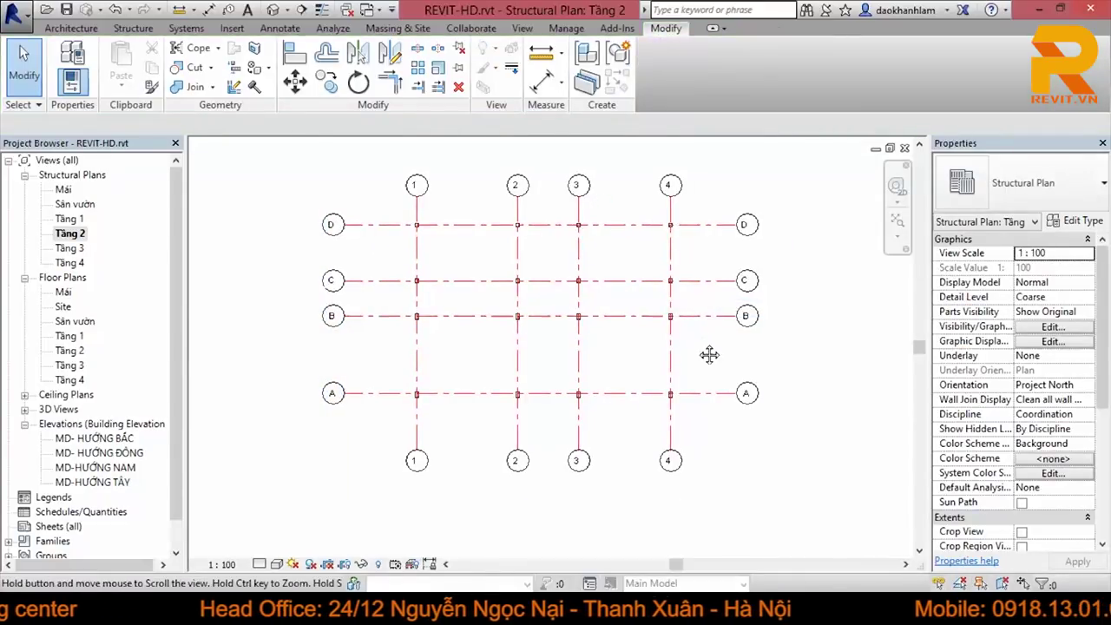
Step: Reveal hidden elements, unhide MBT2.dwg, then hide it in the view again
{"action": "left_click", "coordinate": [379, 565]}
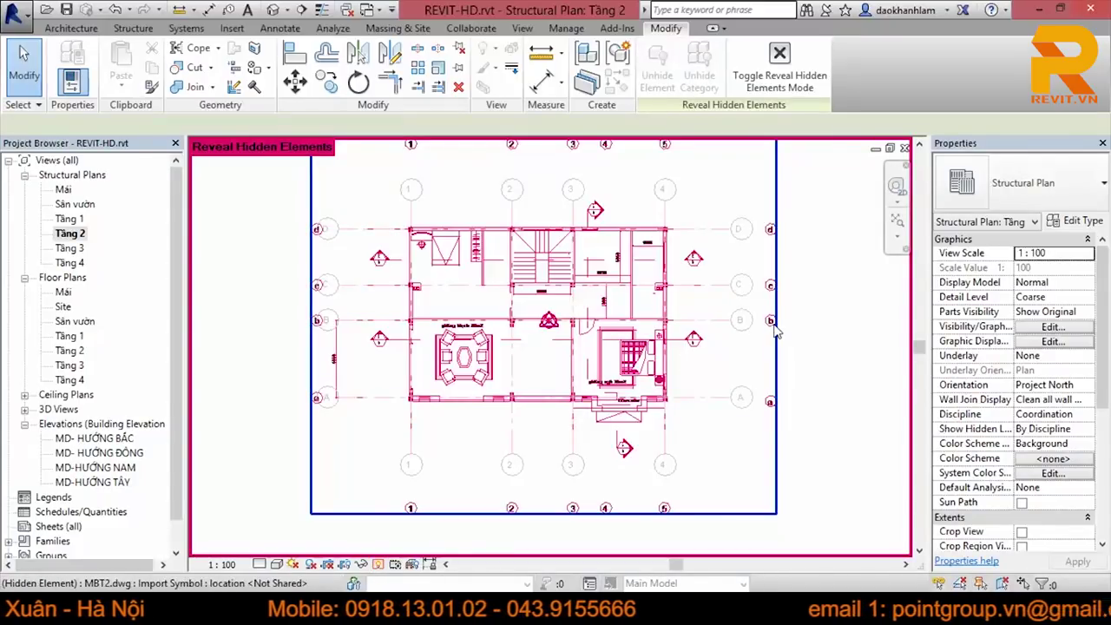
{"action": "left_click", "coordinate": [775, 328]}
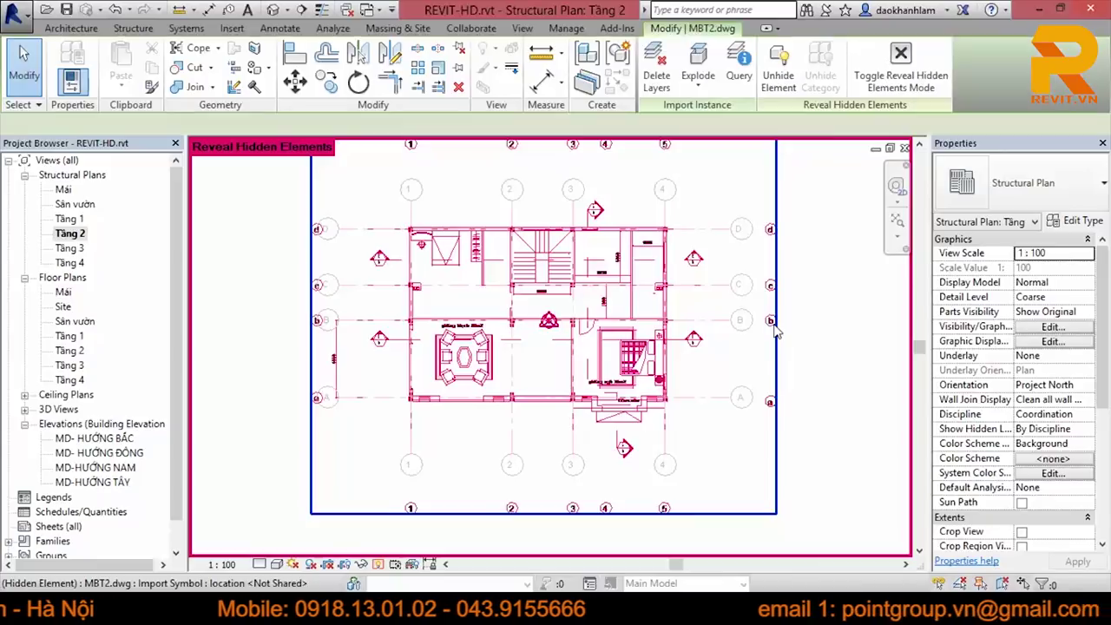
{"action": "left_click", "coordinate": [784, 90]}
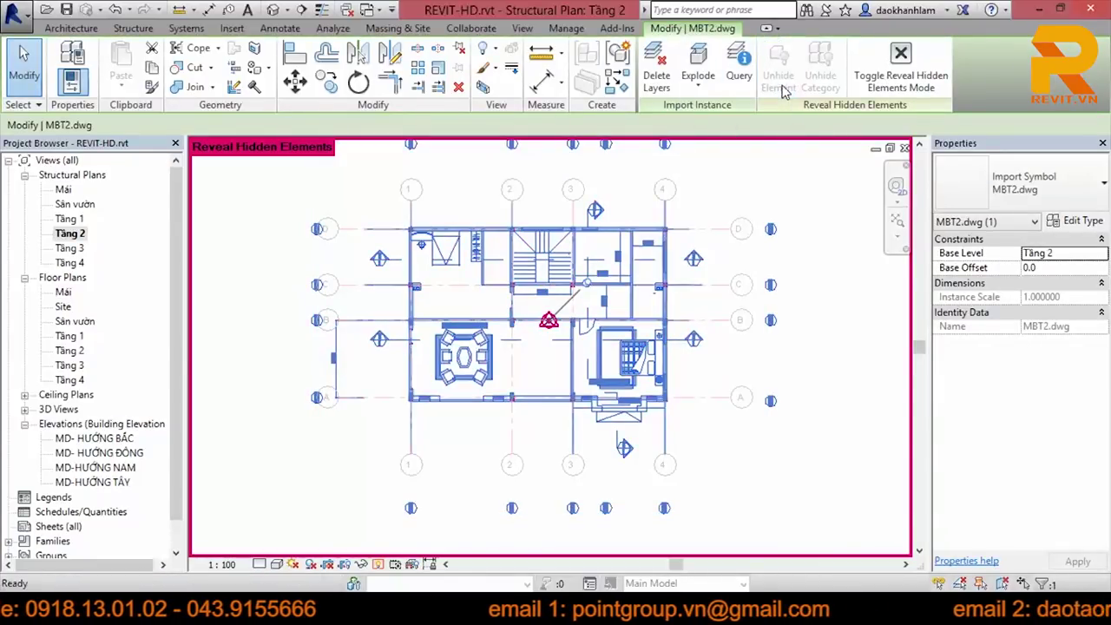
{"action": "left_click", "coordinate": [379, 565]}
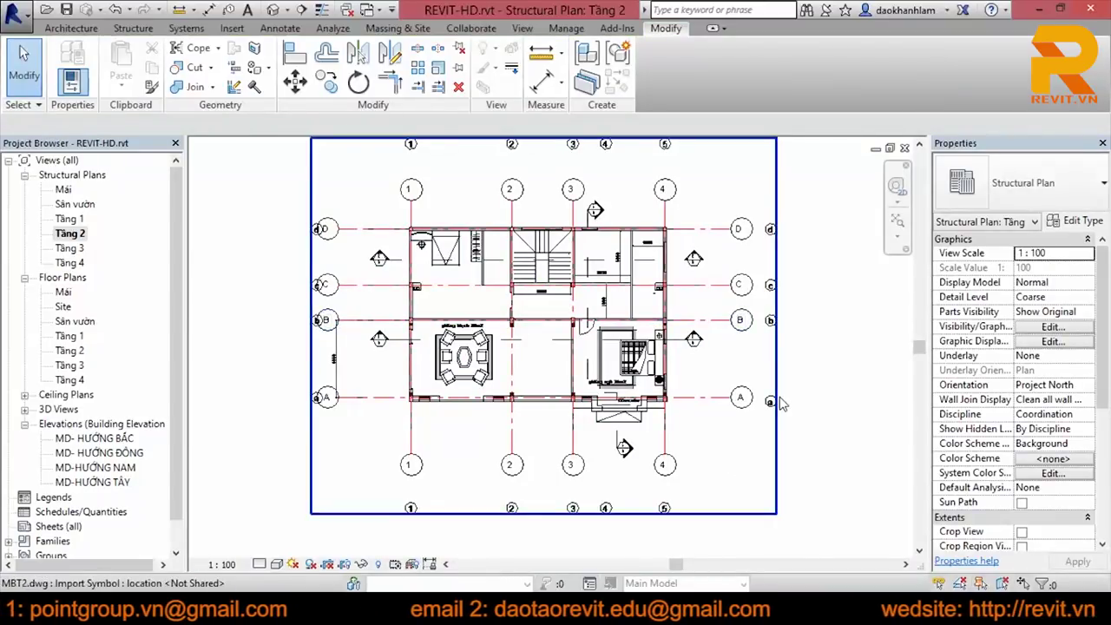
{"action": "left_click", "coordinate": [685, 319]}
{"action": "right_click", "coordinate": [778, 156]}
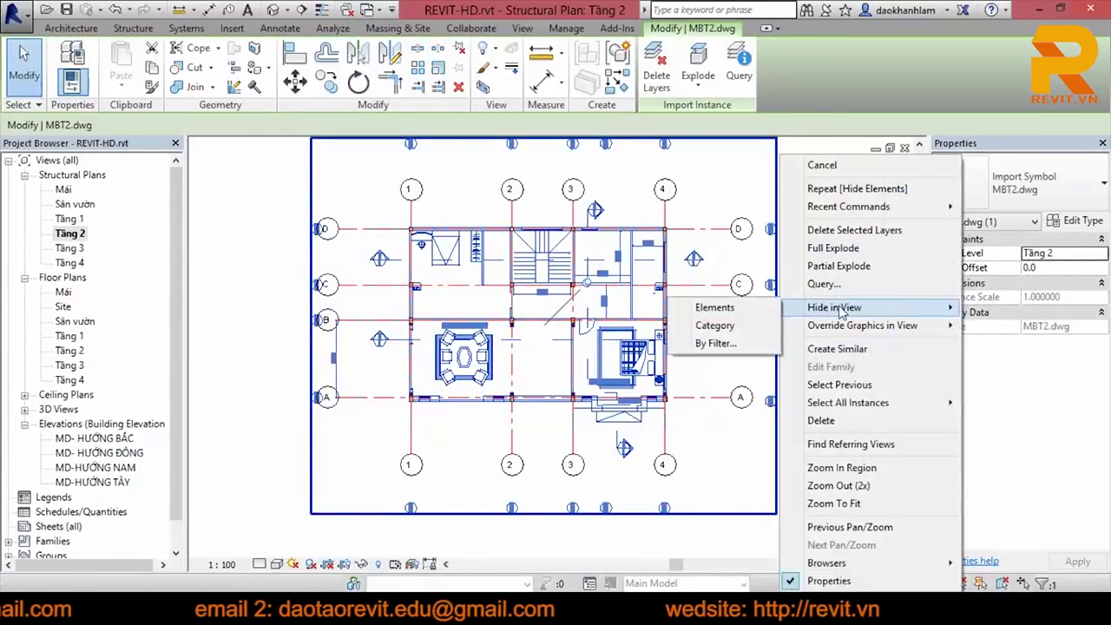
{"action": "left_click", "coordinate": [694, 307]}
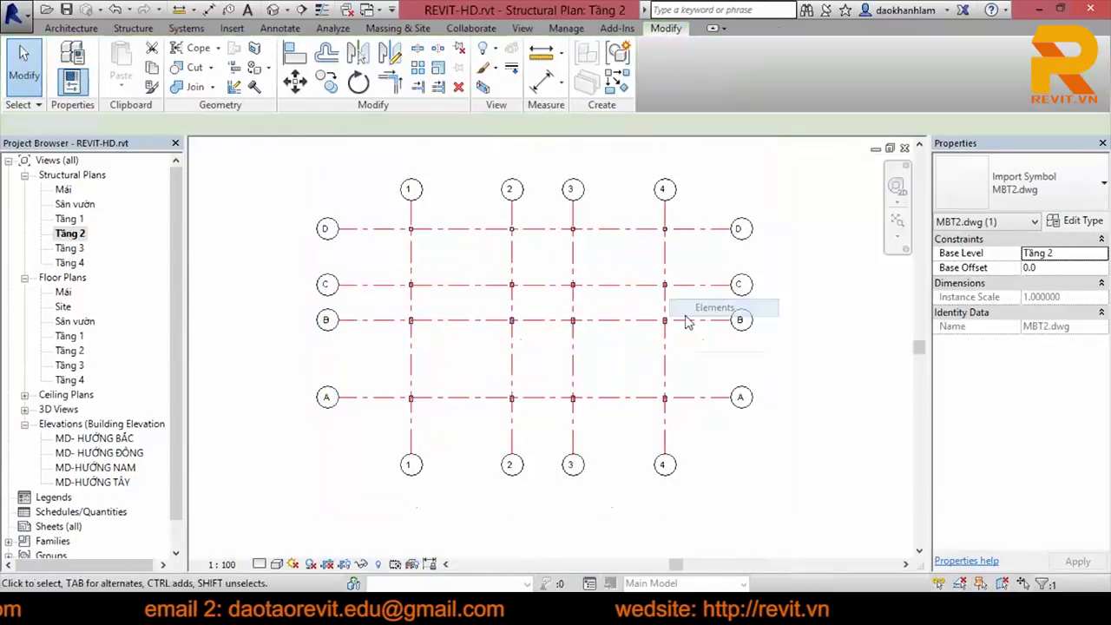
{"action": "left_click", "coordinate": [133, 27]}
Step: Duplicate the beam type as D-220X400 with height h = 400 and make it current
{"action": "left_click", "coordinate": [63, 60]}
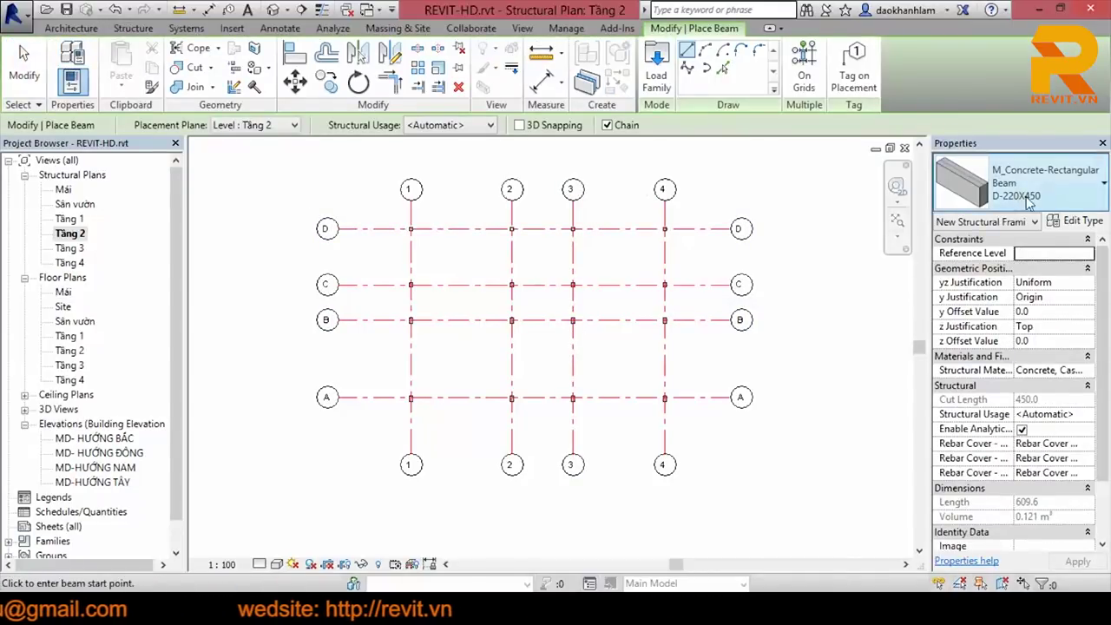
{"action": "left_click", "coordinate": [1073, 224]}
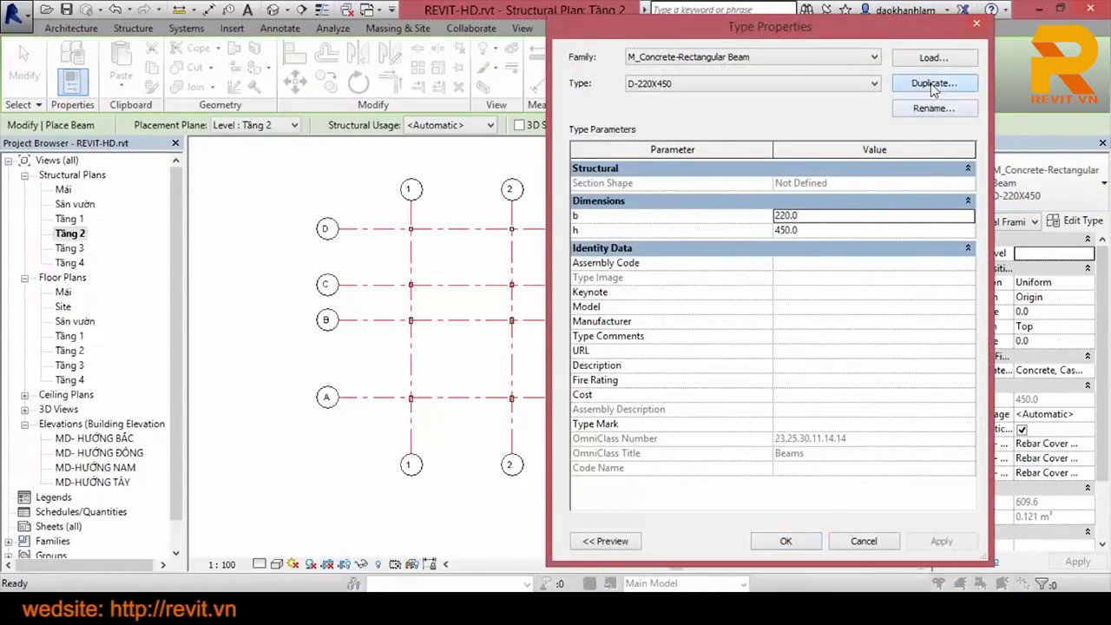
{"action": "left_click", "coordinate": [933, 84]}
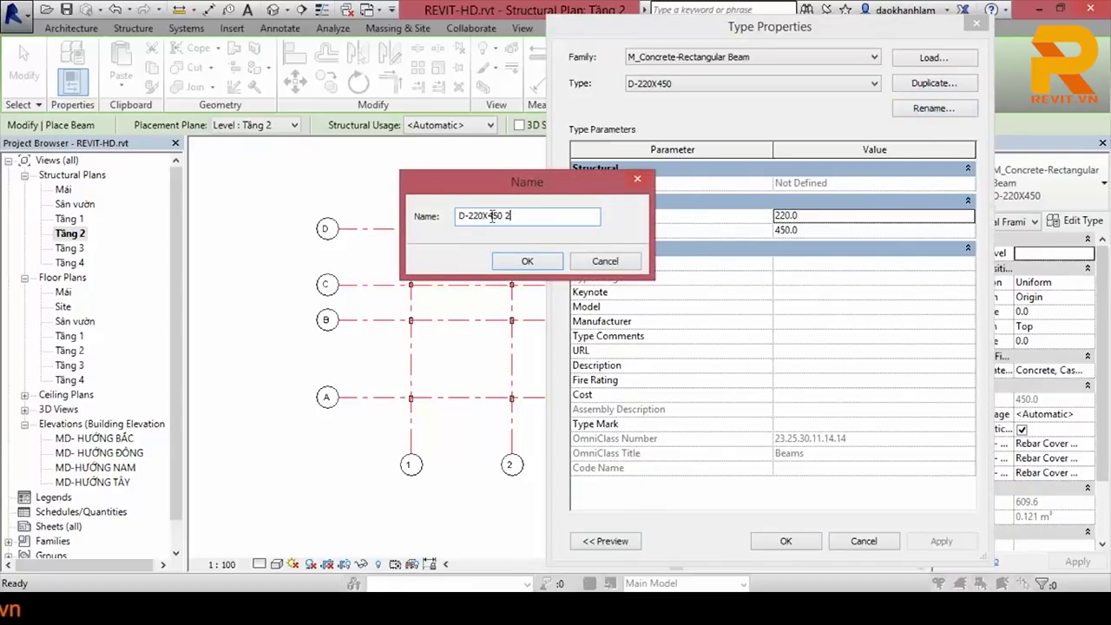
{"action": "type", "text": "D-220X400"}
{"action": "left_click", "coordinate": [524, 262]}
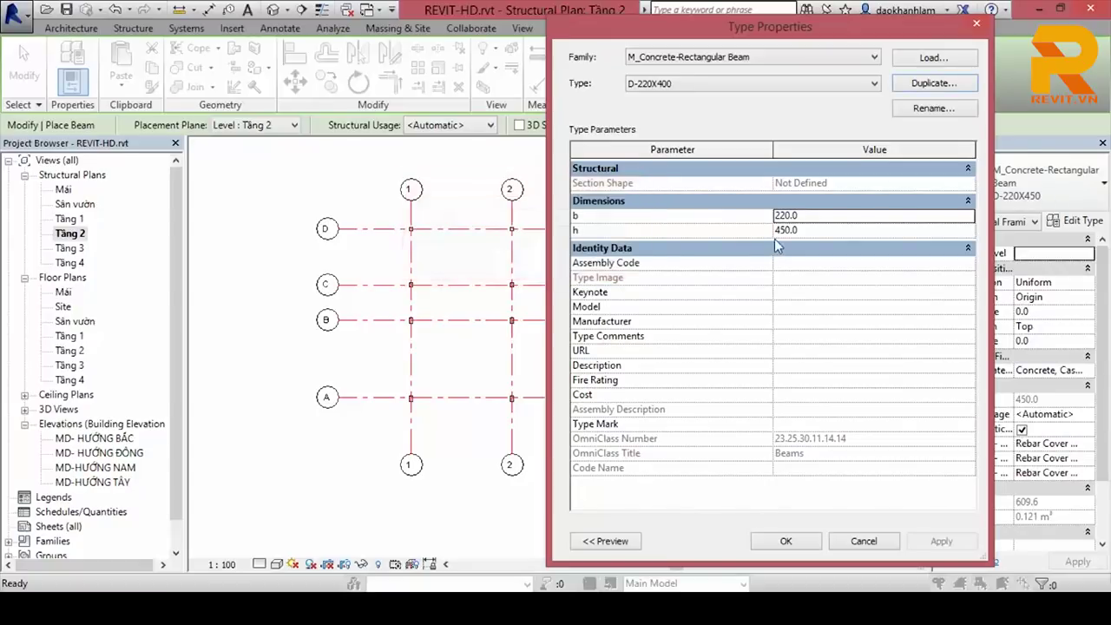
{"action": "type", "text": "400"}
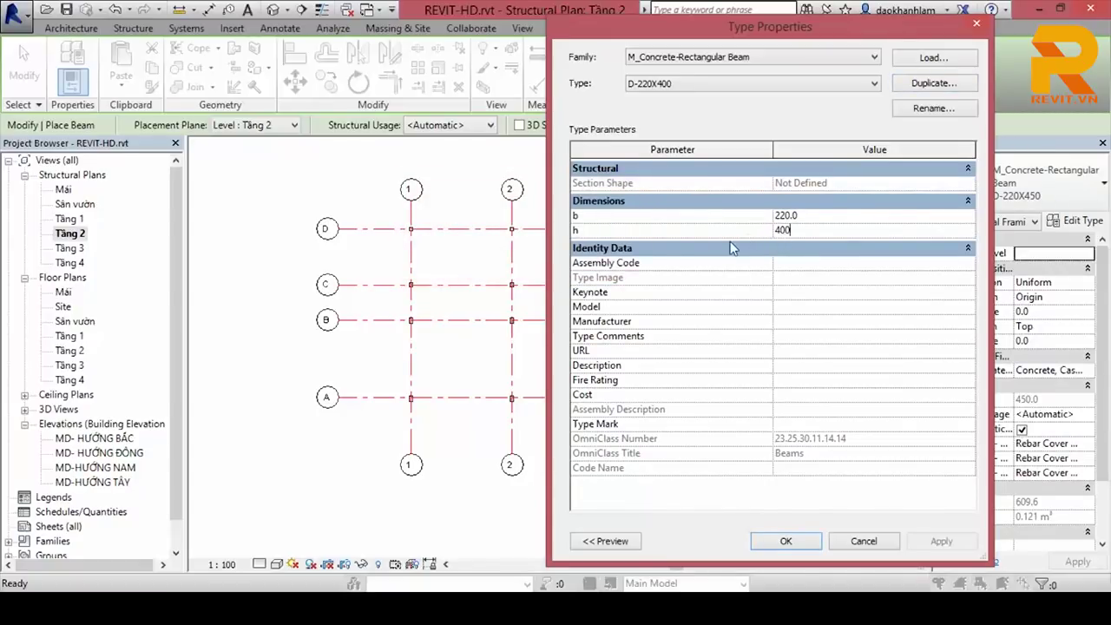
{"action": "left_click", "coordinate": [787, 542]}
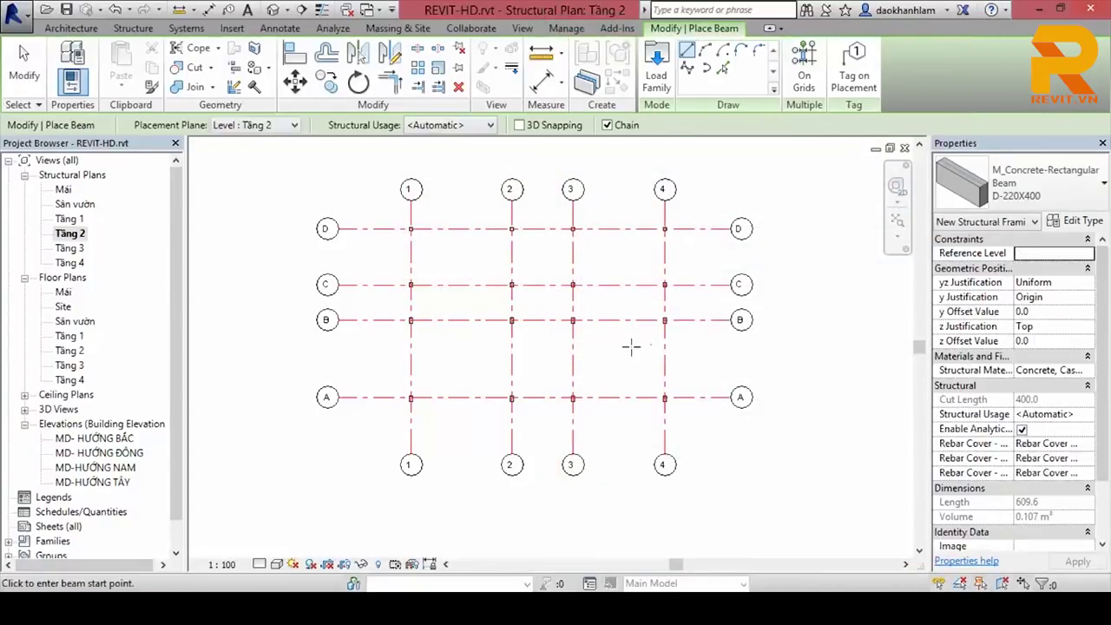
{"action": "middle_click_drag", "start_coordinate": [633, 342], "coordinate": [671, 379]}
Step: Place D-220X400 beams on picked grids 2–4 and A–C with the On Grids option
{"action": "left_click", "coordinate": [812, 76]}
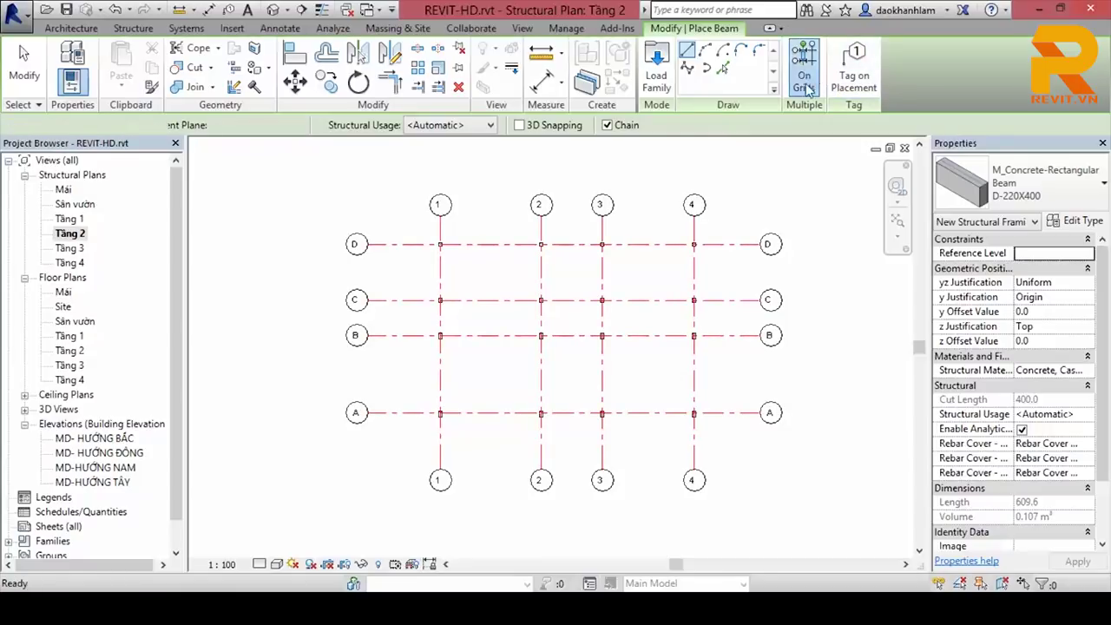
{"action": "left_click_drag", "start_coordinate": [719, 440], "coordinate": [468, 293]}
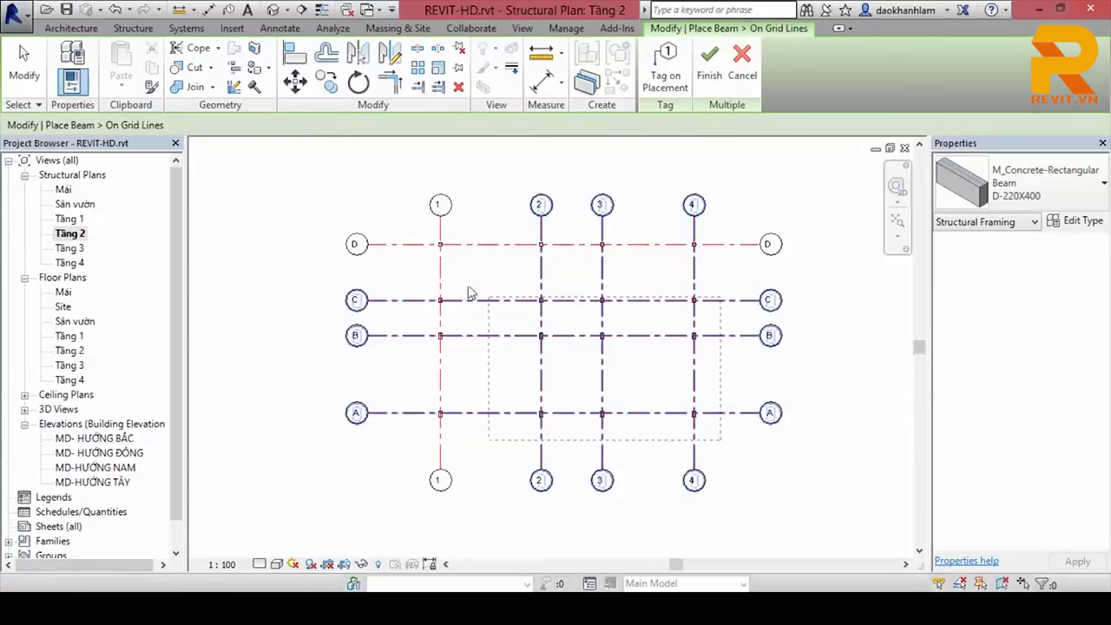
{"action": "left_click_drag", "start_coordinate": [406, 236], "coordinate": [405, 236]}
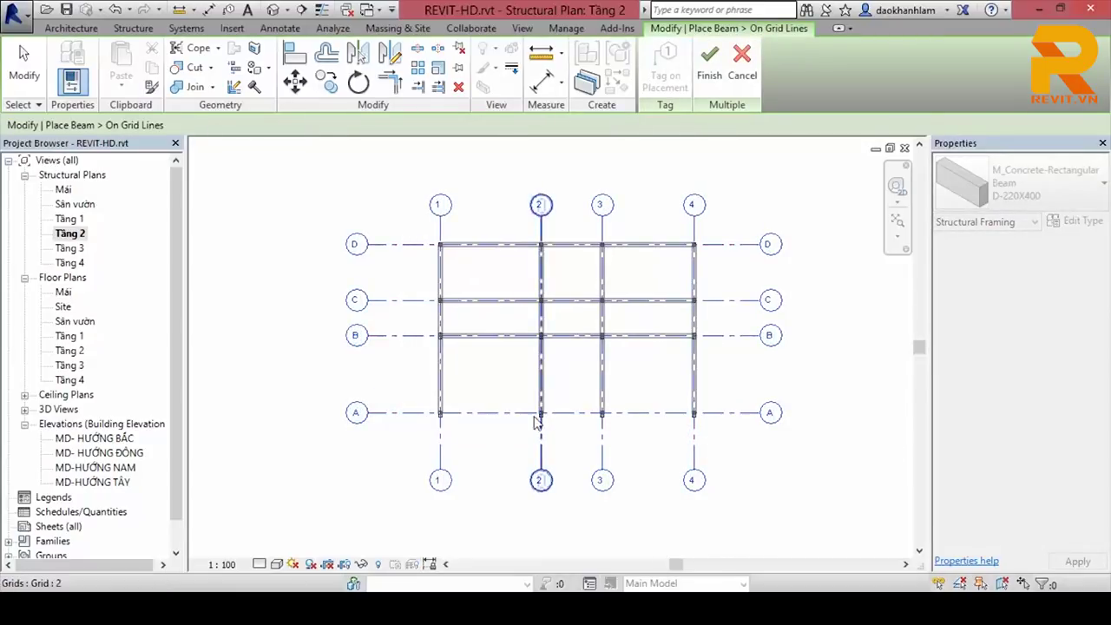
{"action": "scroll", "coordinate": [534, 425], "scroll_direction": "up", "scroll_amount": 3}
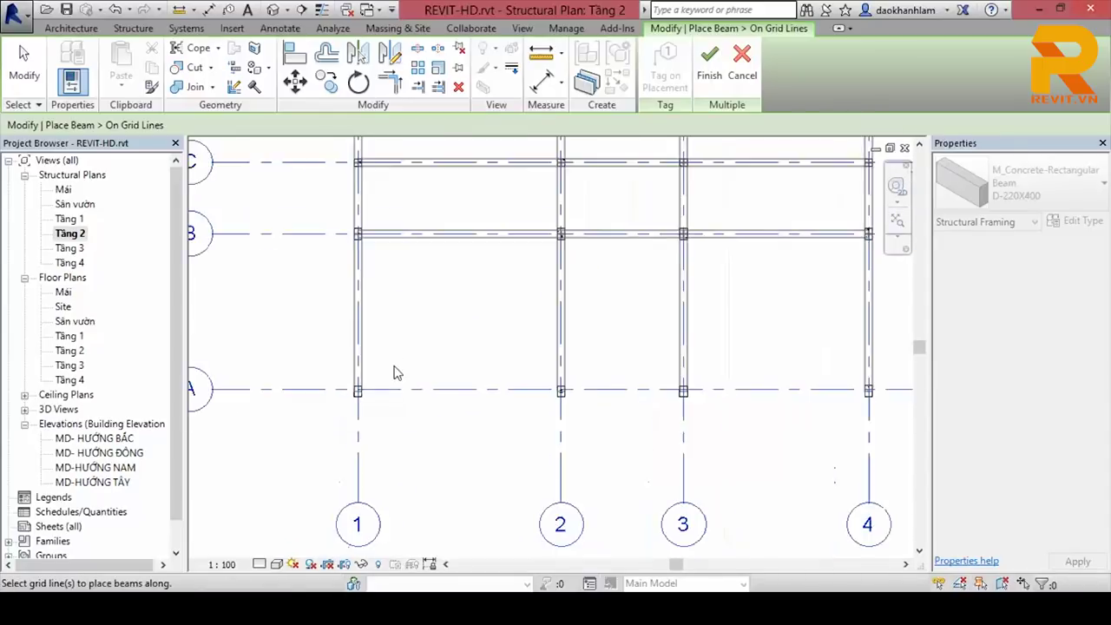
{"action": "scroll", "coordinate": [391, 371], "scroll_direction": "down", "scroll_amount": 1}
{"action": "scroll", "coordinate": [460, 335], "scroll_direction": "up", "scroll_amount": 2}
{"action": "scroll", "coordinate": [388, 252], "scroll_direction": "up", "scroll_amount": 1}
{"action": "scroll", "coordinate": [365, 245], "scroll_direction": "down", "scroll_amount": 2}
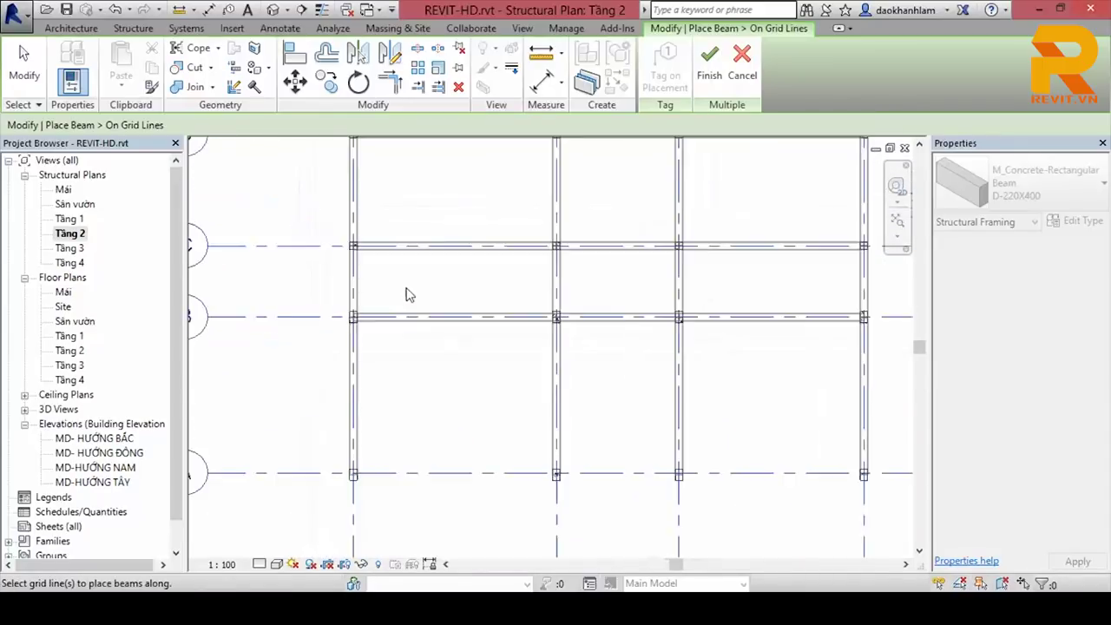
{"action": "scroll", "coordinate": [342, 367], "scroll_direction": "up", "scroll_amount": 2}
{"action": "scroll", "coordinate": [309, 315], "scroll_direction": "up", "scroll_amount": 3}
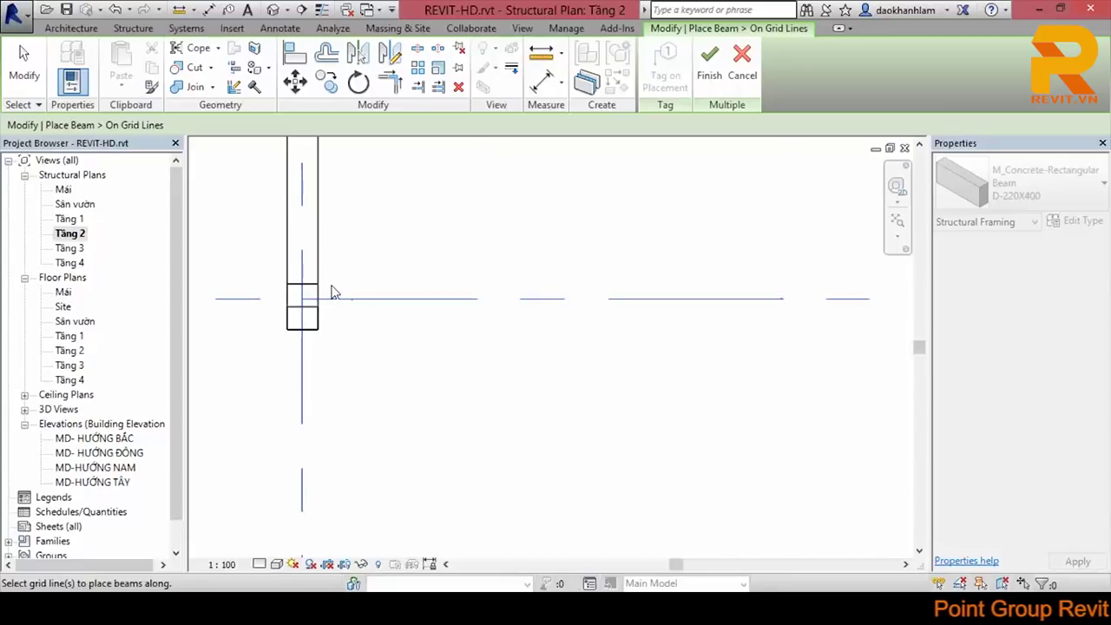
{"action": "scroll", "coordinate": [422, 290], "scroll_direction": "down", "scroll_amount": 3}
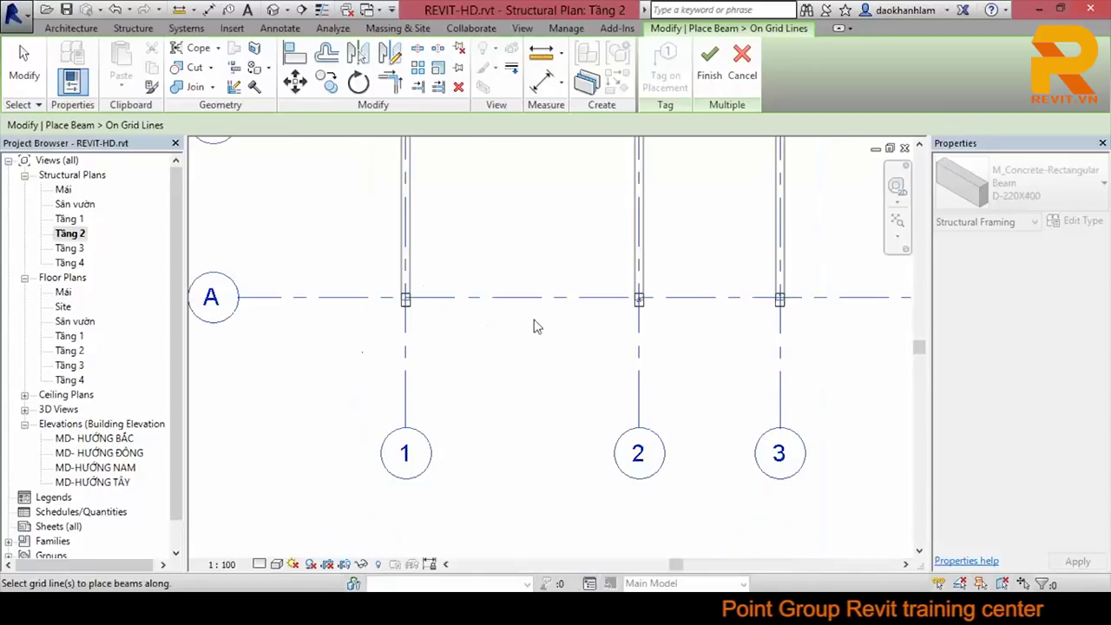
{"action": "left_click", "coordinate": [710, 60]}
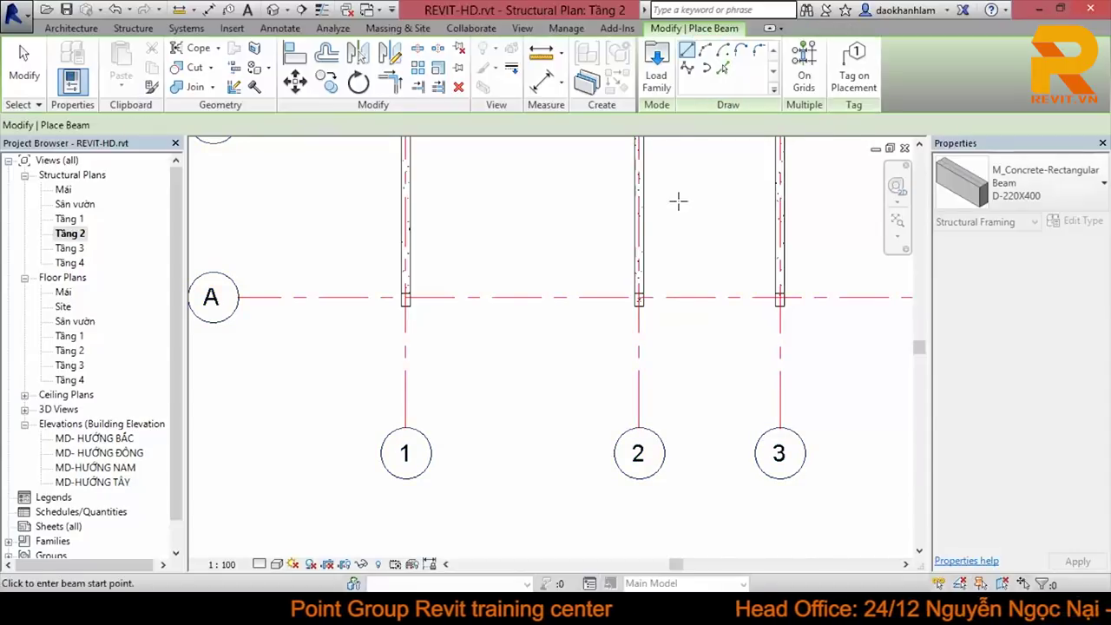
{"action": "key", "text": "Escape"}
Step: Chain D-220X400 beams (BM) along grid A from column 1 through columns 2, 3 and 4
{"action": "left_click", "coordinate": [641, 247]}
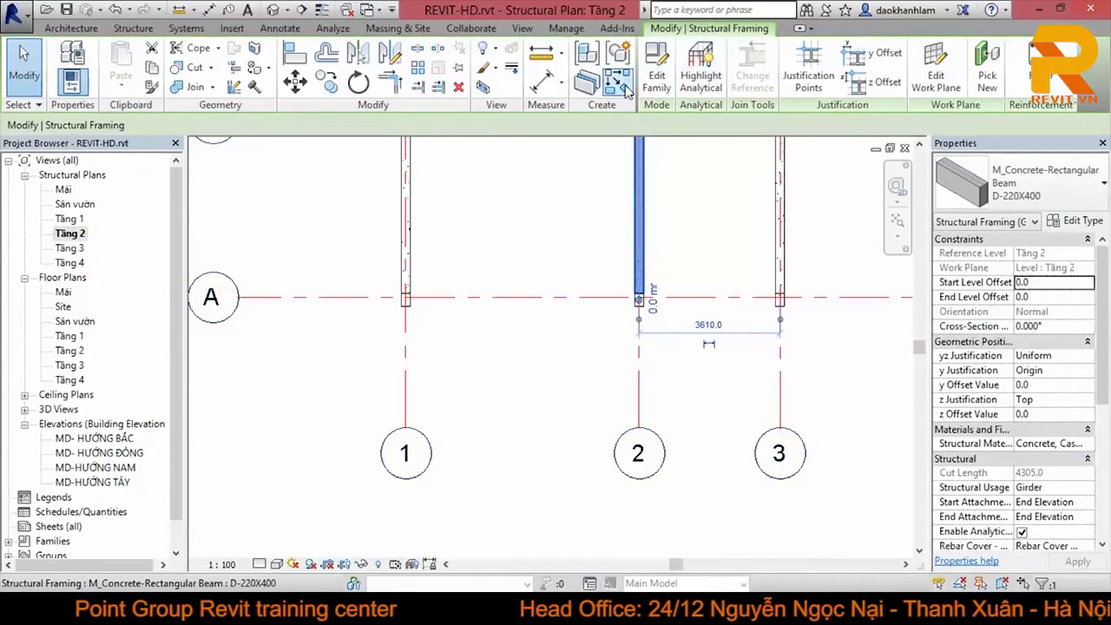
{"action": "key", "text": "b"}
{"action": "key", "text": "m"}
{"action": "scroll", "coordinate": [404, 286], "scroll_direction": "up", "scroll_amount": 3}
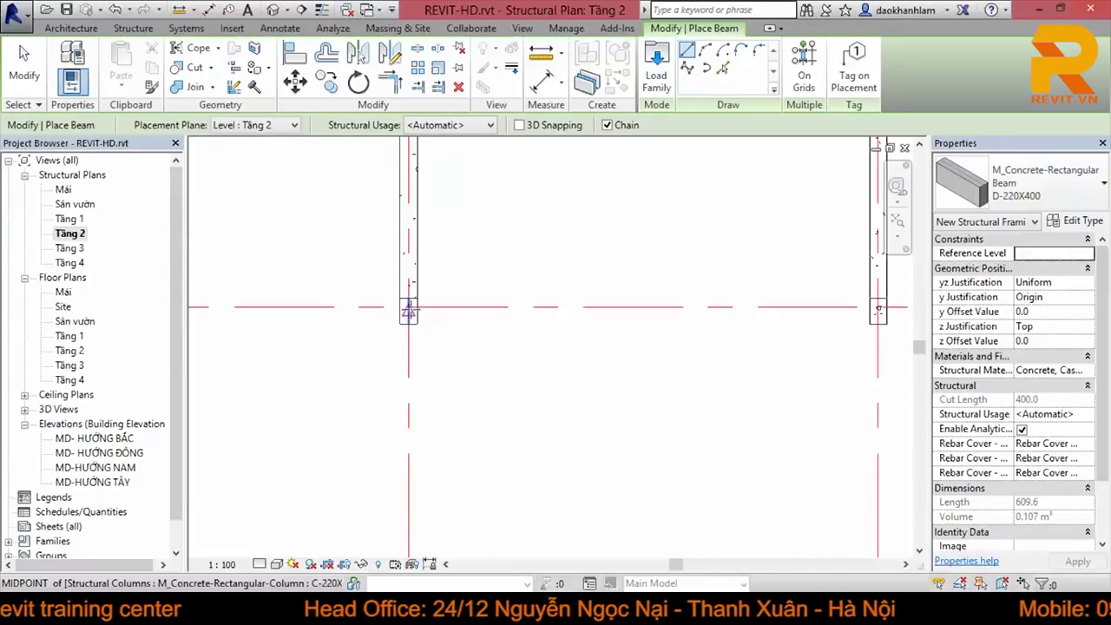
{"action": "left_click", "coordinate": [408, 308]}
{"action": "scroll", "coordinate": [447, 310], "scroll_direction": "down", "scroll_amount": 2}
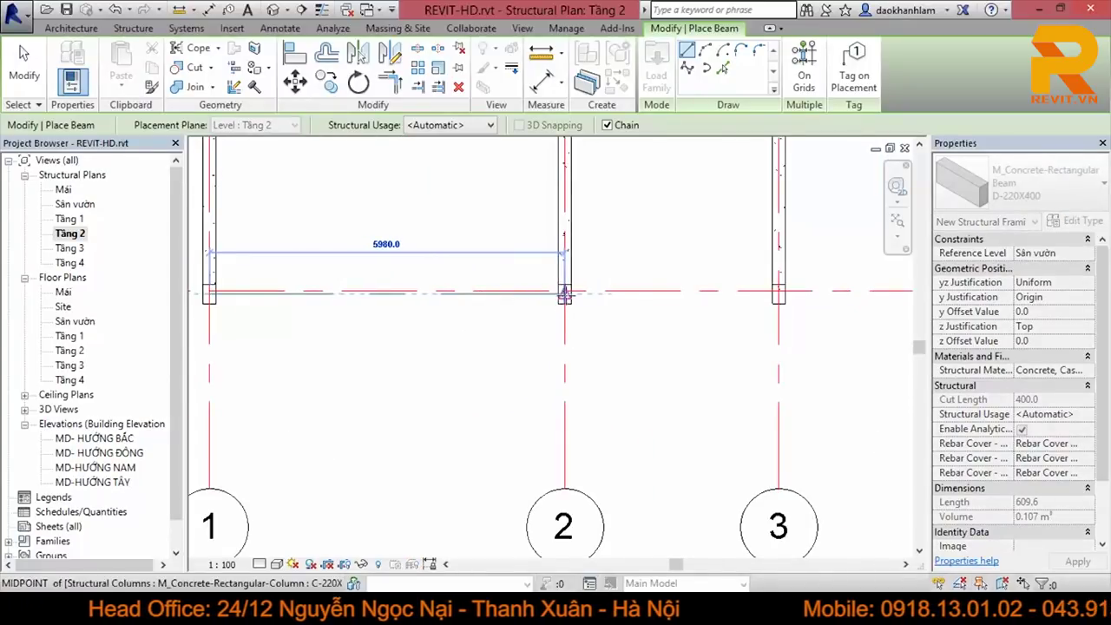
{"action": "left_click", "coordinate": [564, 292]}
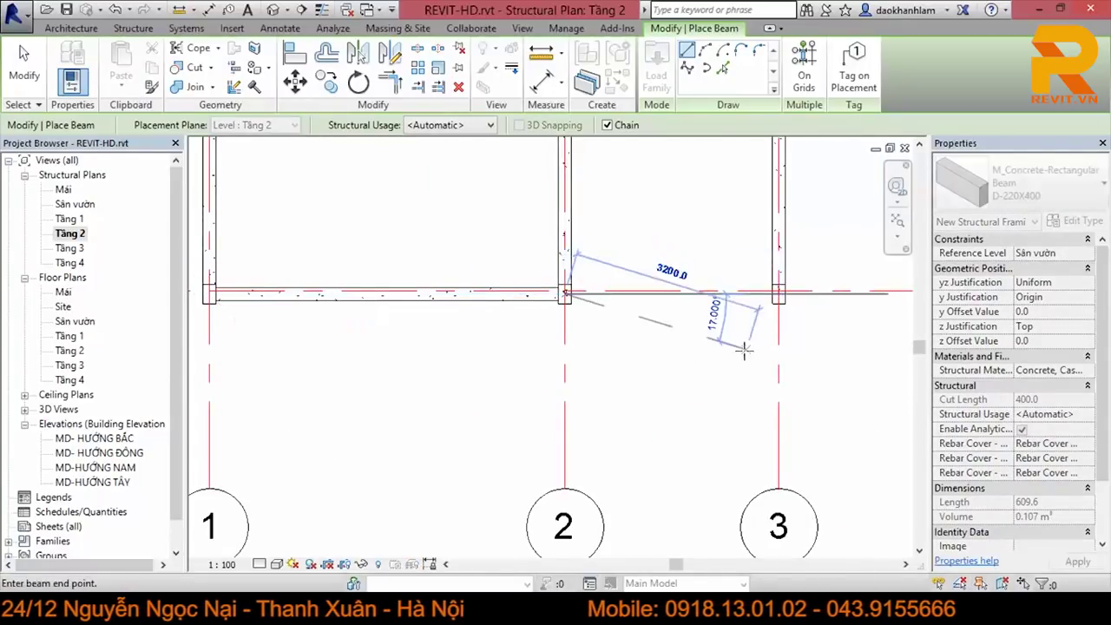
{"action": "left_click", "coordinate": [779, 295]}
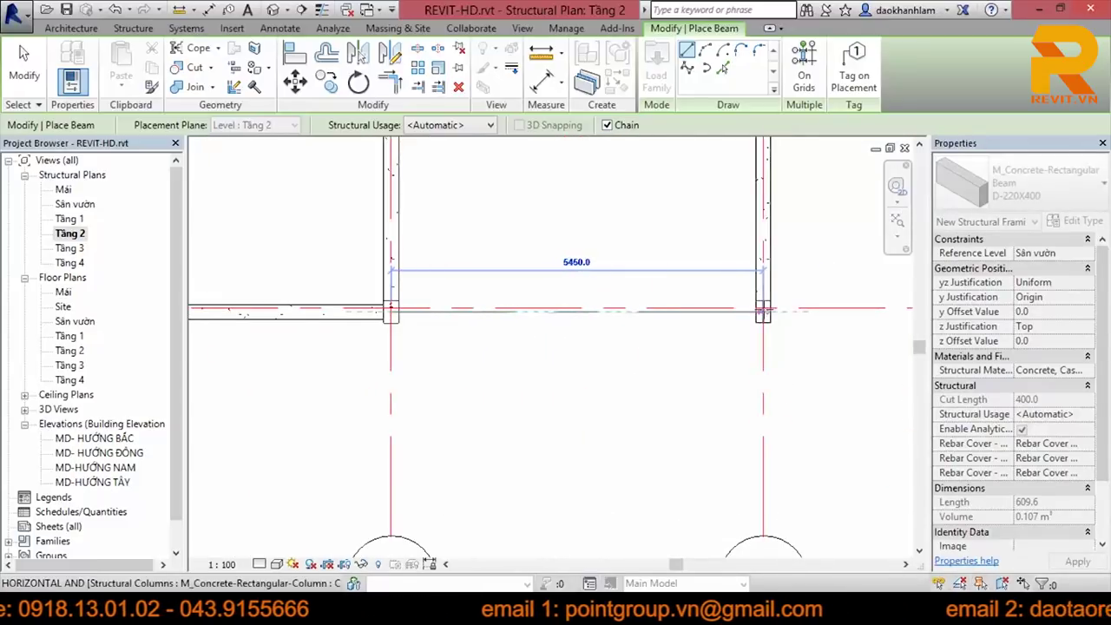
{"action": "left_click", "coordinate": [763, 310]}
{"action": "key", "text": "Escape"}
{"action": "key", "text": "Escape"}
{"action": "scroll", "coordinate": [796, 346], "scroll_direction": "down", "scroll_amount": 3}
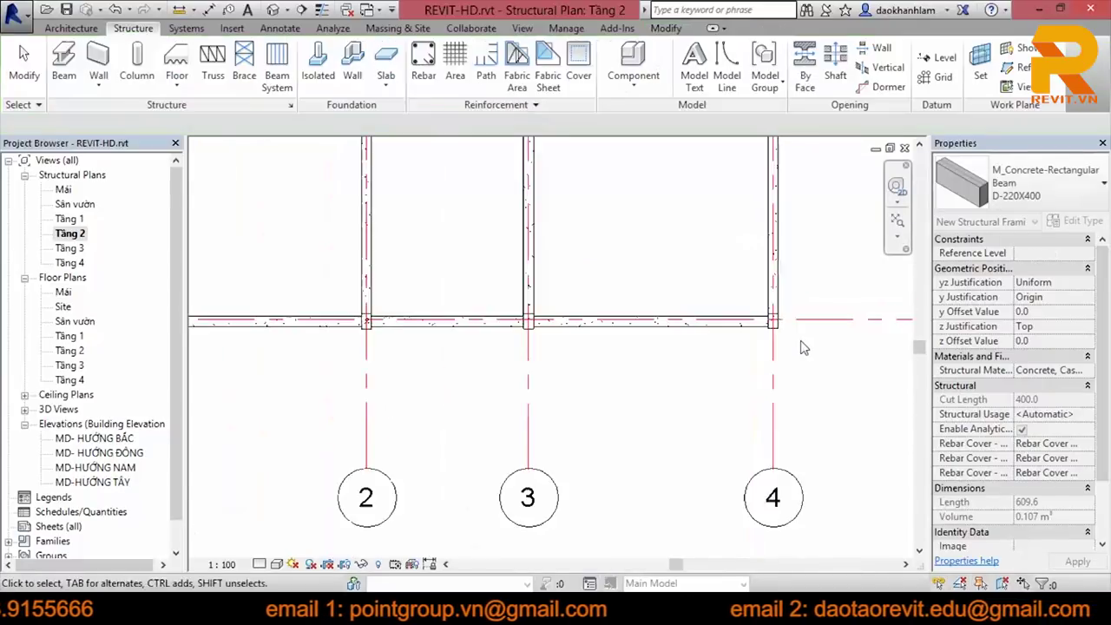
{"action": "scroll", "coordinate": [732, 376], "scroll_direction": "up", "scroll_amount": 3}
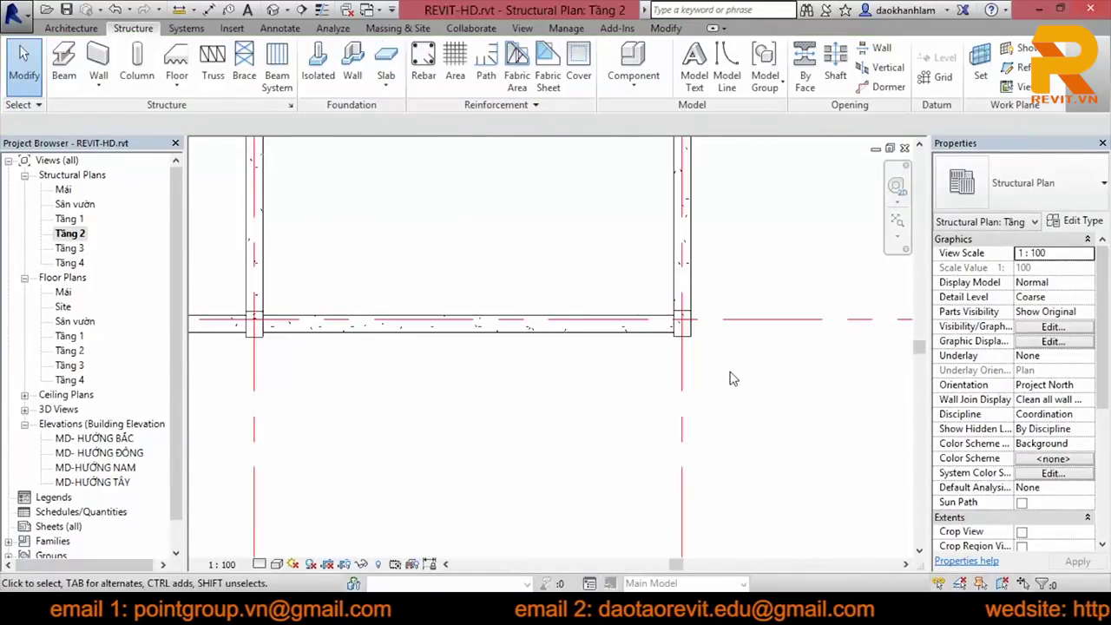
Step: Start Align (AL) on a beam edge, cancel it, and switch to the default {3D} view
{"action": "key", "text": "a"}
{"action": "key", "text": "l"}
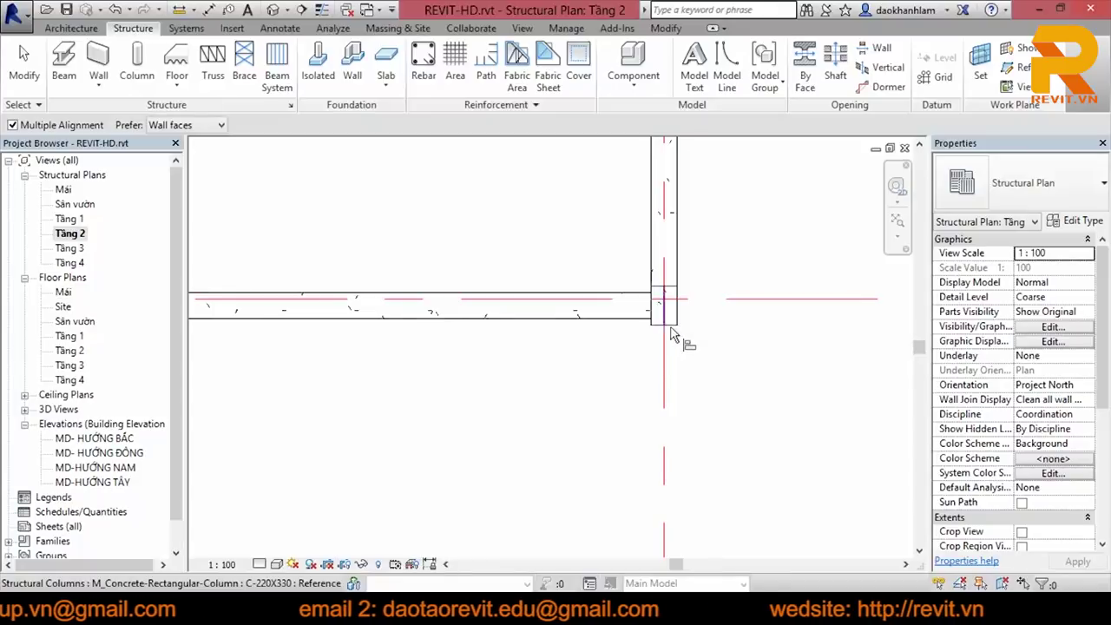
{"action": "left_click", "coordinate": [623, 327]}
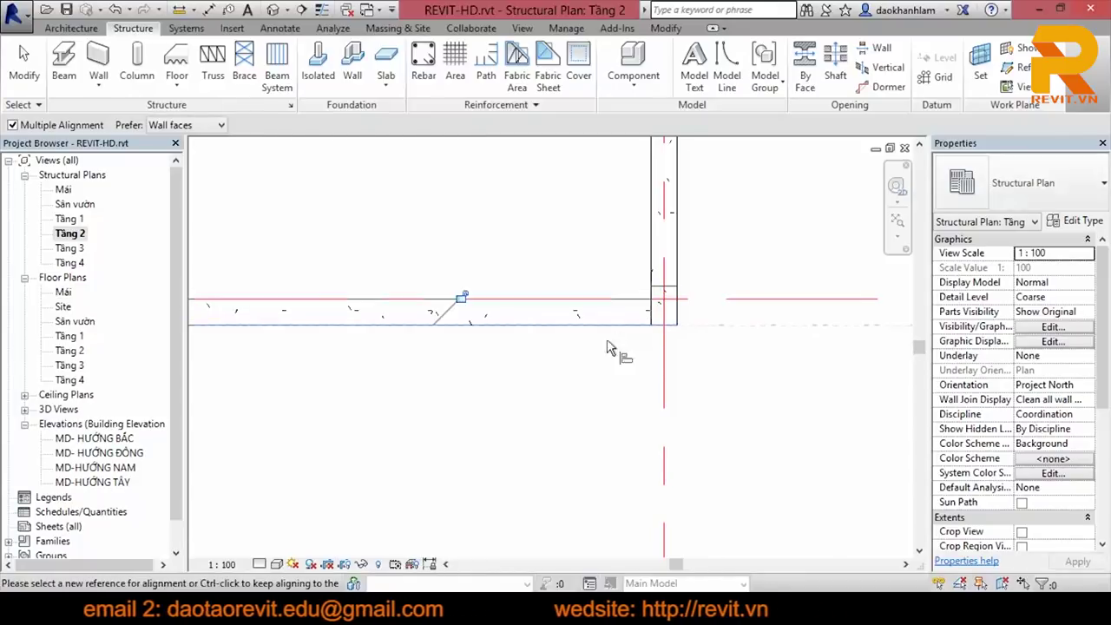
{"action": "scroll", "coordinate": [528, 295], "scroll_direction": "down", "scroll_amount": 2}
{"action": "middle_click_drag", "start_coordinate": [528, 295], "coordinate": [603, 298]}
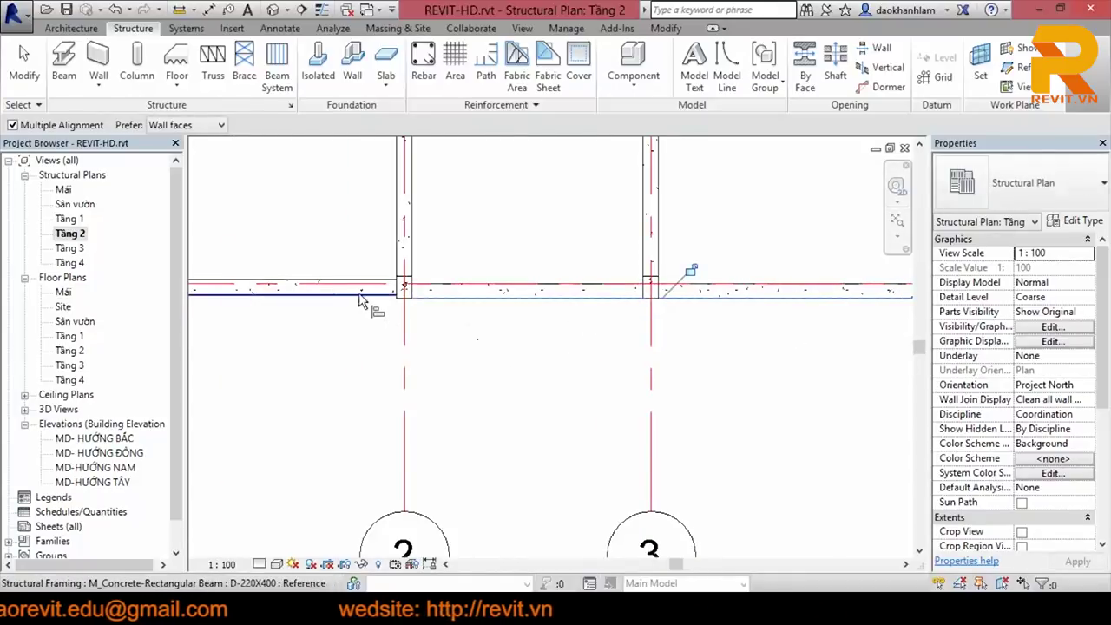
{"action": "scroll", "coordinate": [479, 335], "scroll_direction": "down", "scroll_amount": 2}
{"action": "middle_click_drag", "start_coordinate": [358, 236], "coordinate": [421, 251]}
{"action": "key", "text": "Escape"}
{"action": "key", "text": "Escape"}
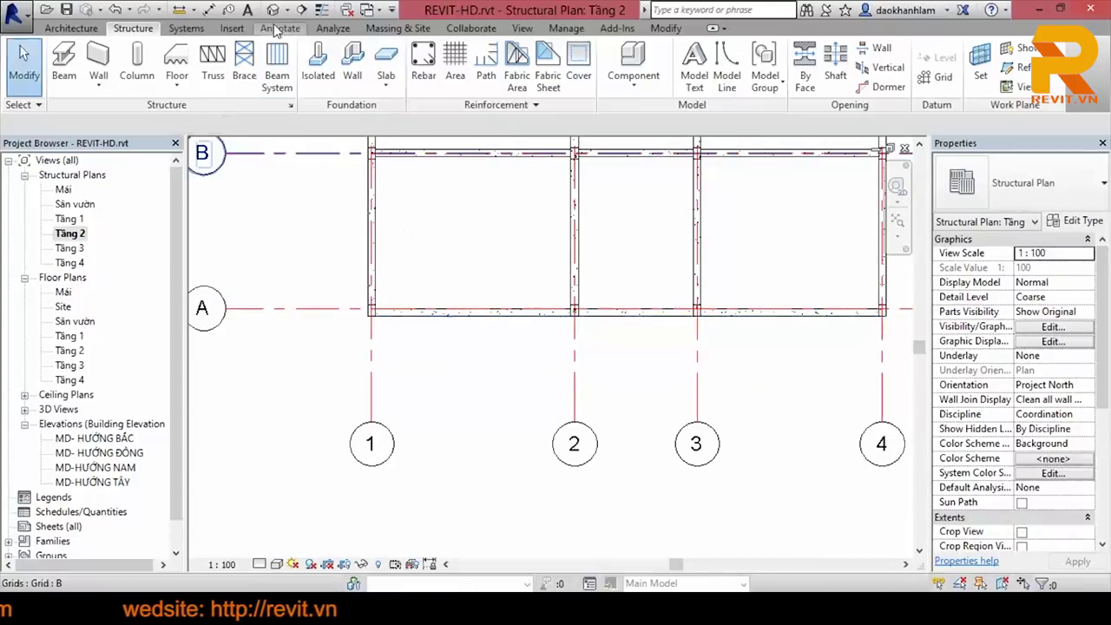
{"action": "left_click", "coordinate": [272, 10]}
{"action": "middle_click_drag", "start_coordinate": [674, 438], "coordinate": [583, 453], "text": "shift"}
Step: Window-select the Tầng 2 beam tier from the FRONT view and copy it to the clipboard
{"action": "scroll", "coordinate": [582, 454], "scroll_direction": "up", "scroll_amount": 3}
{"action": "scroll", "coordinate": [651, 330], "scroll_direction": "up", "scroll_amount": 2}
{"action": "mouse_move", "coordinate": [651, 330]}
{"action": "middle_mouse_down", "text": "shift"}
{"action": "mouse_move", "coordinate": [659, 325]}
{"action": "mouse_move", "coordinate": [508, 291]}
{"action": "mouse_move", "coordinate": [560, 295]}
{"action": "middle_mouse_up", "text": "shift"}
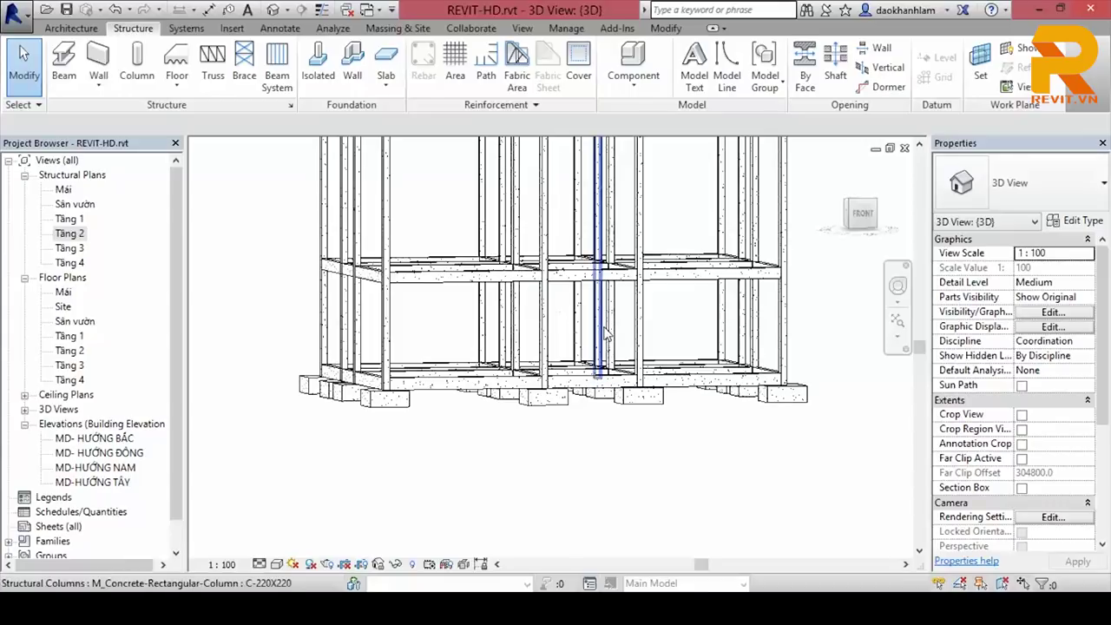
{"action": "left_click", "coordinate": [857, 221]}
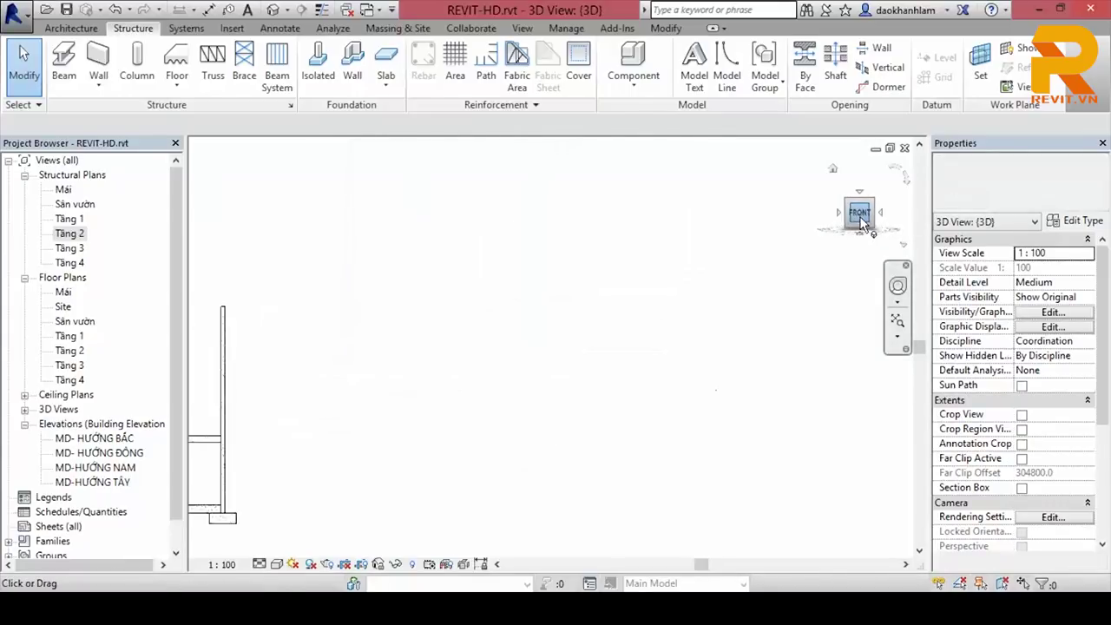
{"action": "mouse_move", "coordinate": [386, 343]}
{"action": "left_mouse_down"}
{"action": "mouse_move", "coordinate": [692, 413]}
{"action": "mouse_move", "coordinate": [718, 390]}
{"action": "left_mouse_up"}
{"action": "middle_click_drag", "start_coordinate": [716, 380], "coordinate": [779, 442], "text": "shift"}
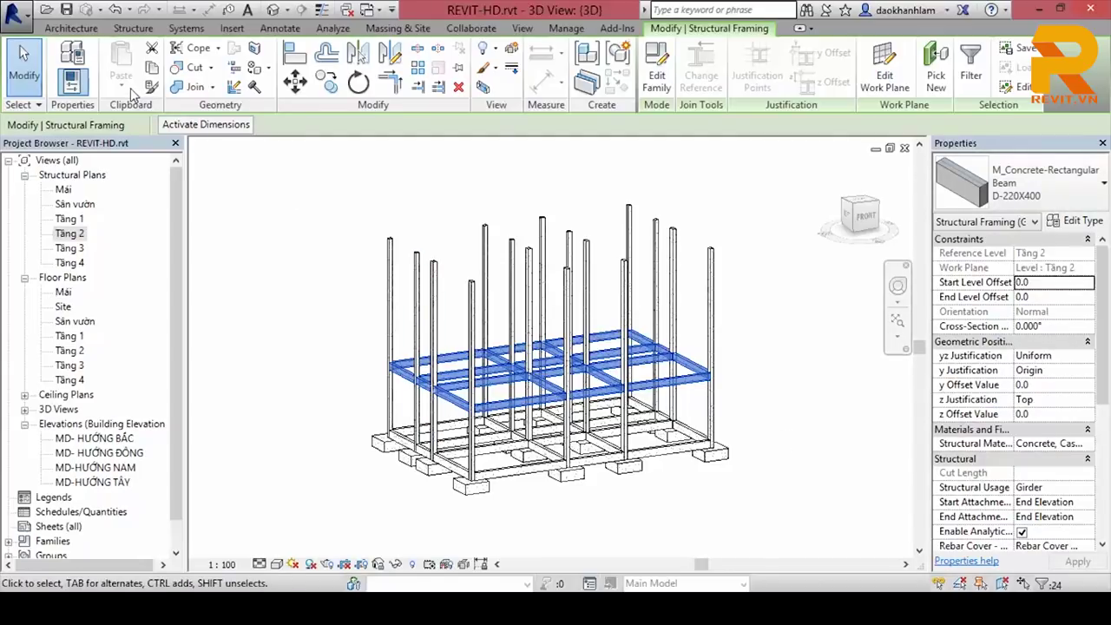
{"action": "key", "text": "ctrl+c"}
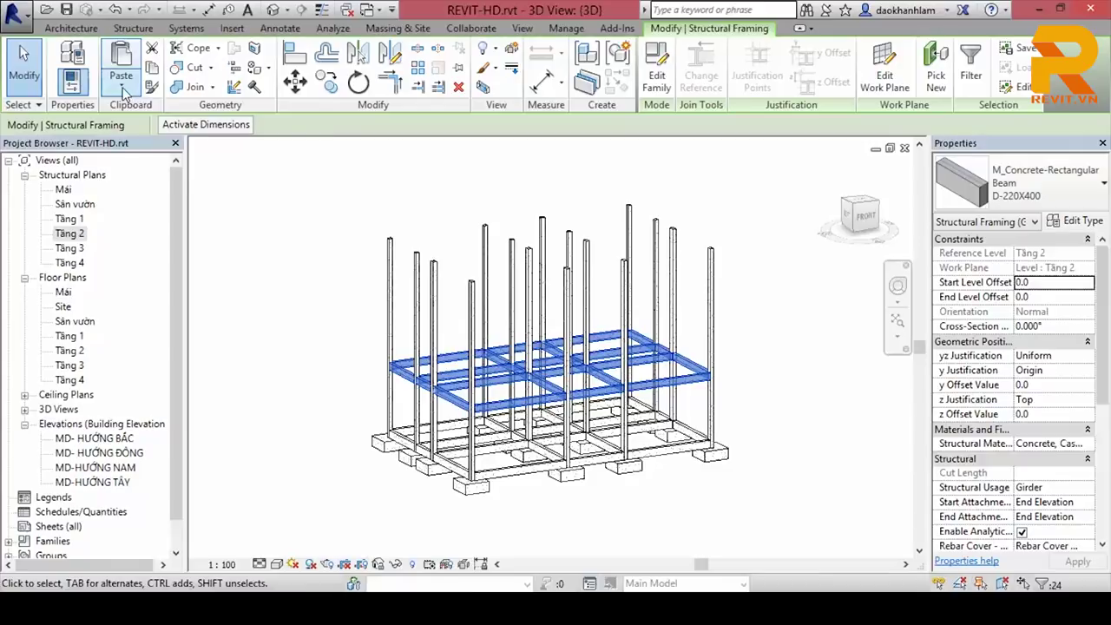
Step: Paste the beams Aligned to Selected Levels onto Tầng 3 and Tầng 4
{"action": "left_click", "coordinate": [121, 91]}
{"action": "left_click", "coordinate": [111, 147]}
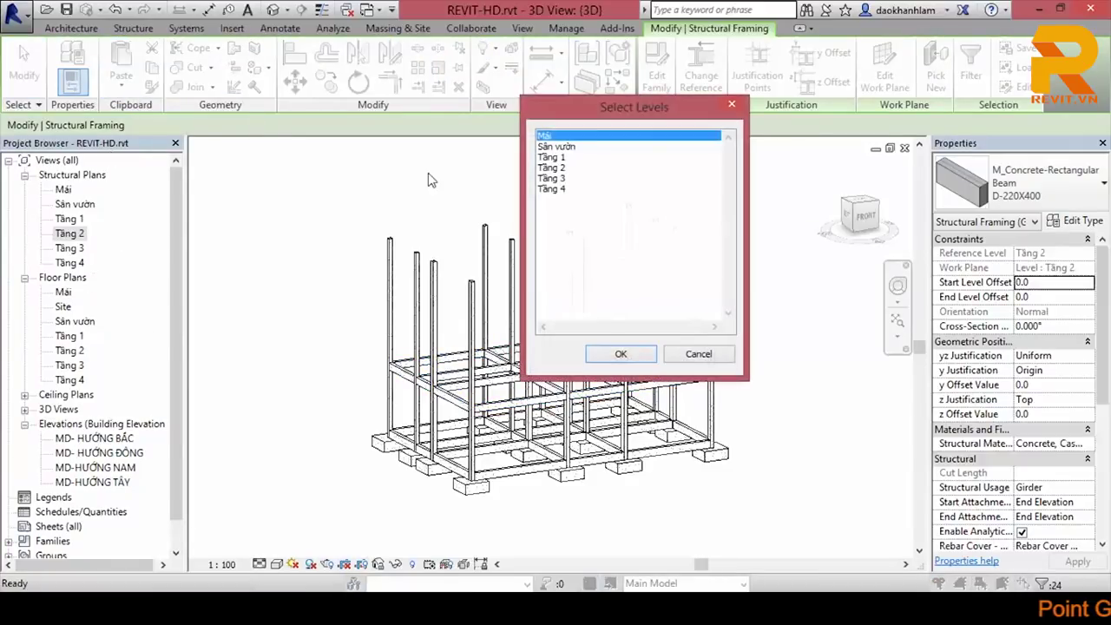
{"action": "left_click", "coordinate": [560, 179]}
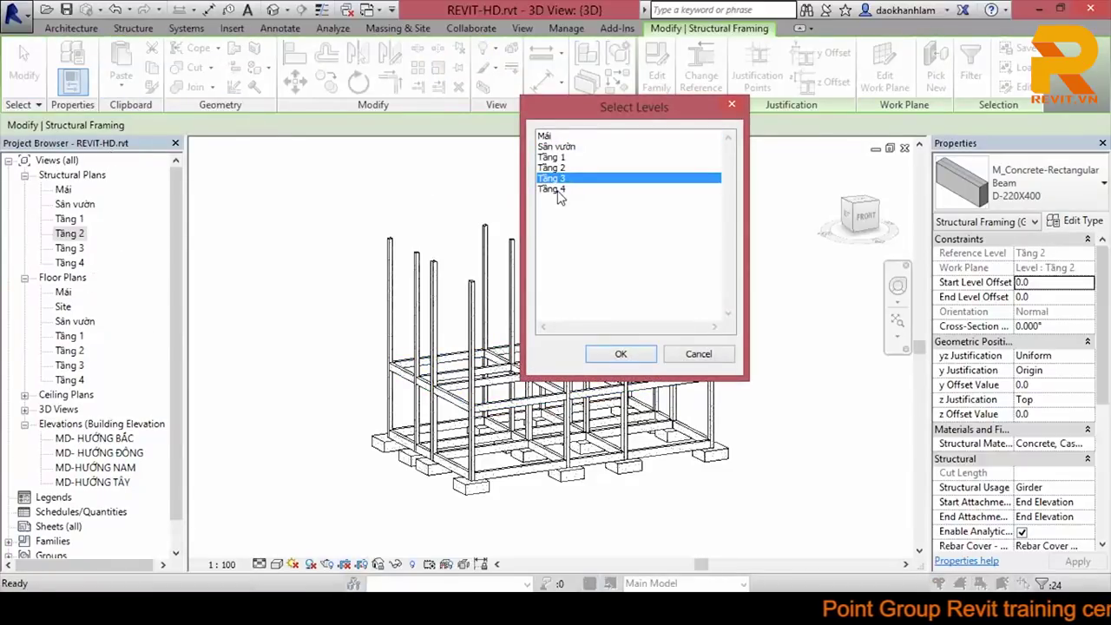
{"action": "left_click", "coordinate": [558, 190], "text": "ctrl"}
{"action": "left_click", "coordinate": [622, 355]}
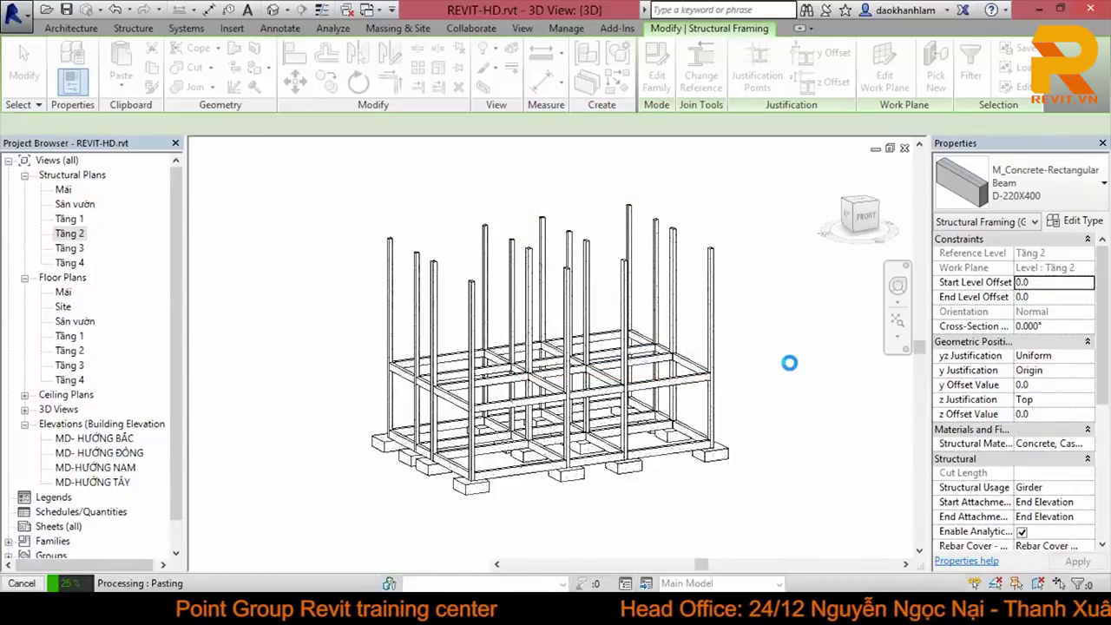
{"action": "key", "text": "Escape"}
{"action": "mouse_move", "coordinate": [790, 365]}
{"action": "middle_mouse_down", "text": "shift"}
{"action": "mouse_move", "coordinate": [646, 403]}
{"action": "mouse_move", "coordinate": [675, 404]}
{"action": "middle_mouse_up", "text": "shift"}
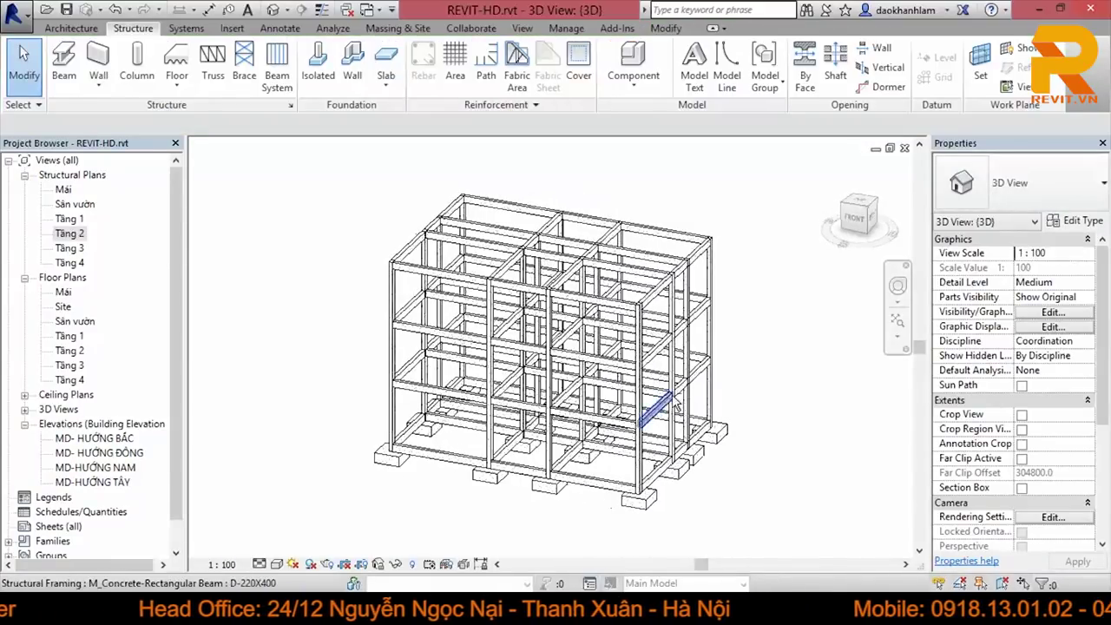
Step: Open the Tầng 1 floor plan and pan and zoom around to review it
{"action": "double_click", "coordinate": [78, 335]}
{"action": "mouse_move", "coordinate": [597, 340]}
{"action": "middle_mouse_down"}
{"action": "mouse_move", "coordinate": [597, 356]}
{"action": "mouse_move", "coordinate": [573, 328]}
{"action": "middle_mouse_up"}
{"action": "scroll", "coordinate": [404, 270], "scroll_direction": "up", "scroll_amount": 2}
{"action": "scroll", "coordinate": [404, 269], "scroll_direction": "up", "scroll_amount": 2}
{"action": "scroll", "coordinate": [404, 270], "scroll_direction": "up", "scroll_amount": 2}
{"action": "scroll", "coordinate": [404, 270], "scroll_direction": "down", "scroll_amount": 2}
{"action": "scroll", "coordinate": [408, 269], "scroll_direction": "down", "scroll_amount": 1}
{"action": "scroll", "coordinate": [451, 287], "scroll_direction": "down", "scroll_amount": 1}
{"action": "scroll", "coordinate": [434, 245], "scroll_direction": "up", "scroll_amount": 1}
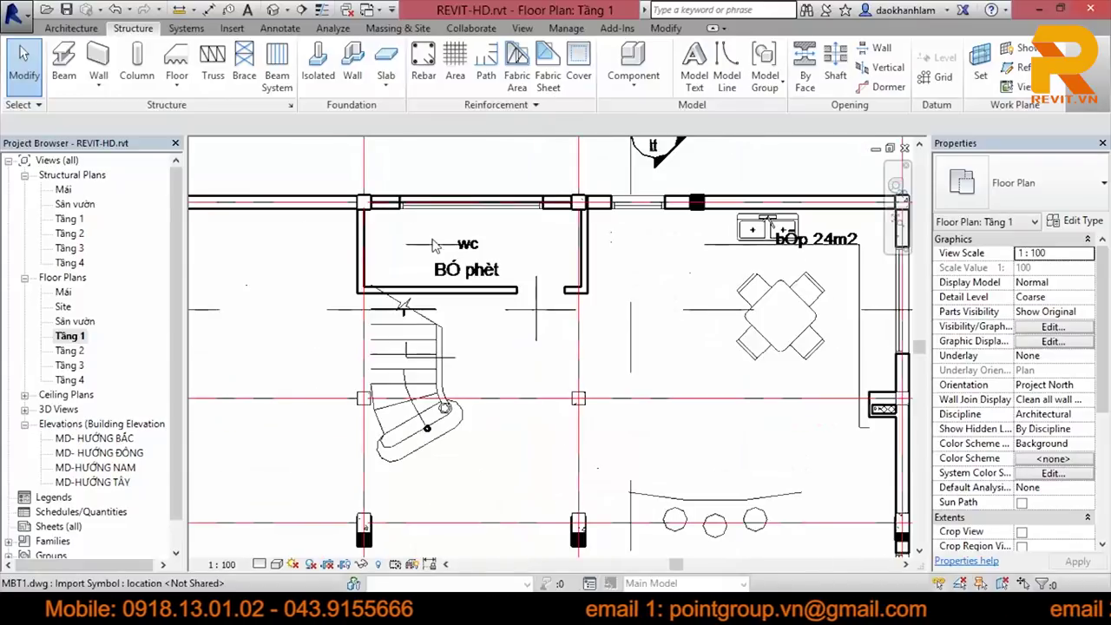
{"action": "middle_click_drag", "start_coordinate": [434, 246], "coordinate": [408, 261]}
{"action": "scroll", "coordinate": [297, 306], "scroll_direction": "down", "scroll_amount": 1}
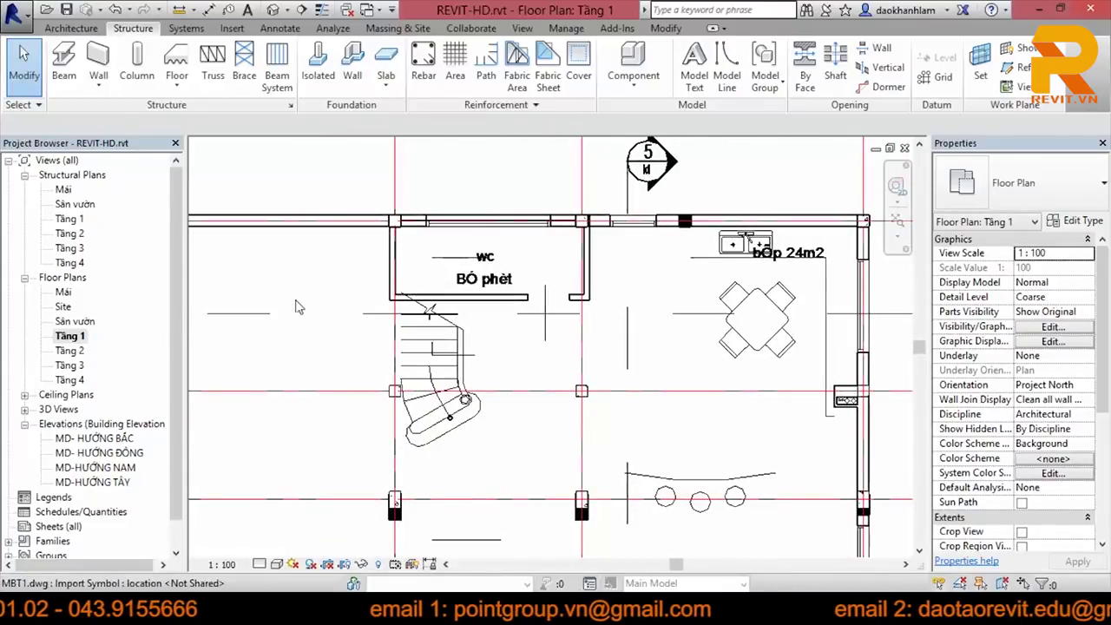
Step: Open the Tầng 2 floor plan and look over the stair and bedroom area
{"action": "double_click", "coordinate": [76, 352]}
{"action": "scroll", "coordinate": [441, 274], "scroll_direction": "up", "scroll_amount": 1}
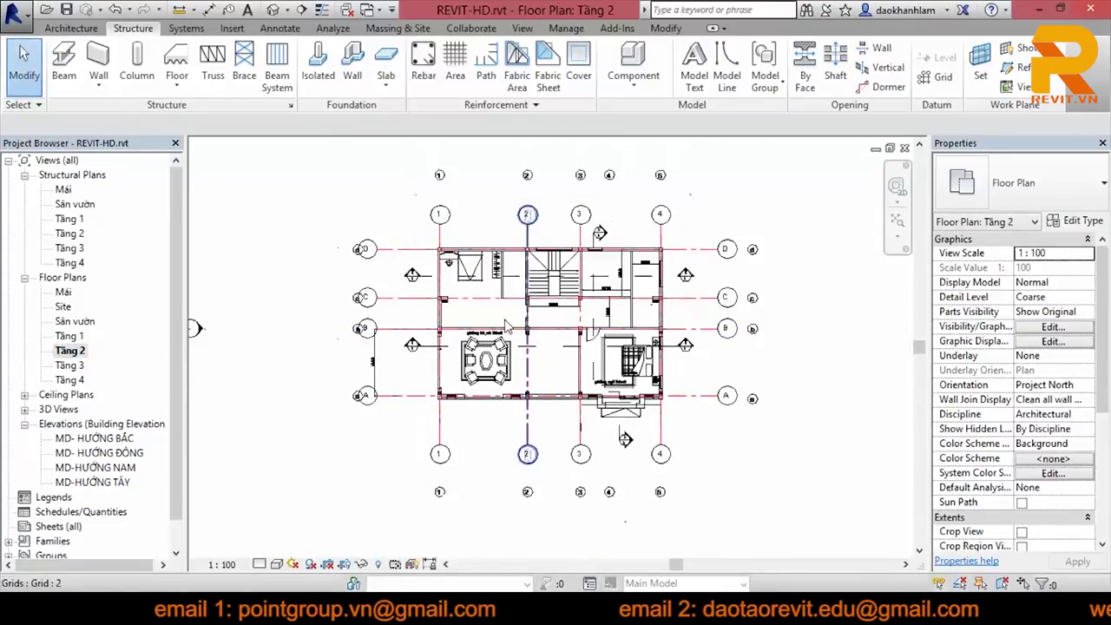
{"action": "scroll", "coordinate": [441, 275], "scroll_direction": "up", "scroll_amount": 1}
{"action": "scroll", "coordinate": [664, 520], "scroll_direction": "up", "scroll_amount": 1}
{"action": "scroll", "coordinate": [651, 390], "scroll_direction": "up", "scroll_amount": 1}
{"action": "middle_click_drag", "start_coordinate": [676, 311], "coordinate": [617, 314]}
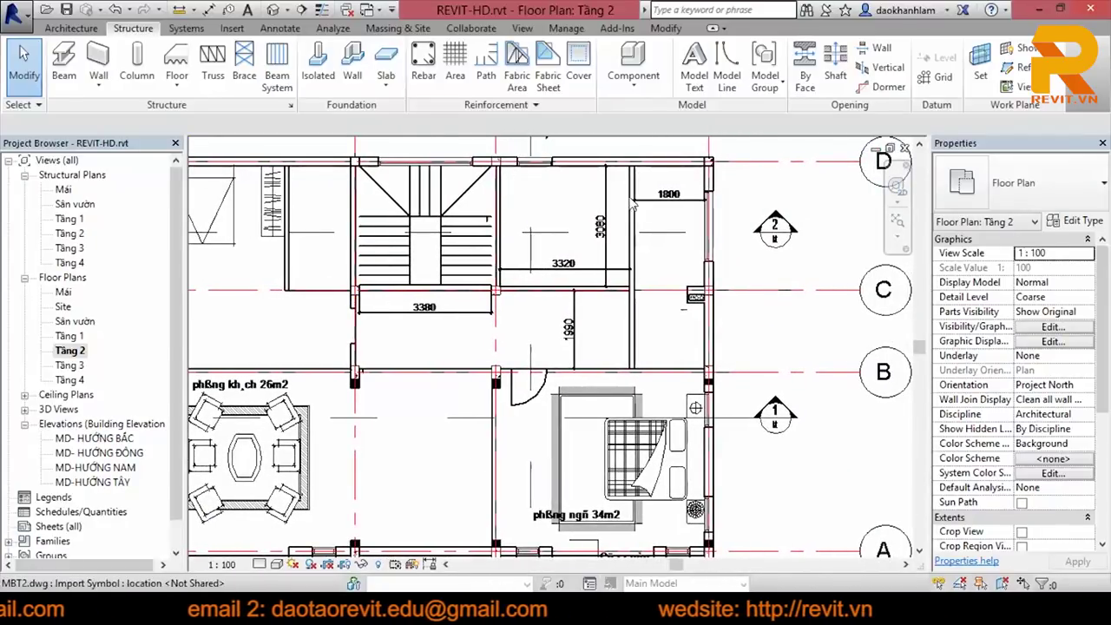
{"action": "middle_click_drag", "start_coordinate": [308, 293], "coordinate": [395, 325]}
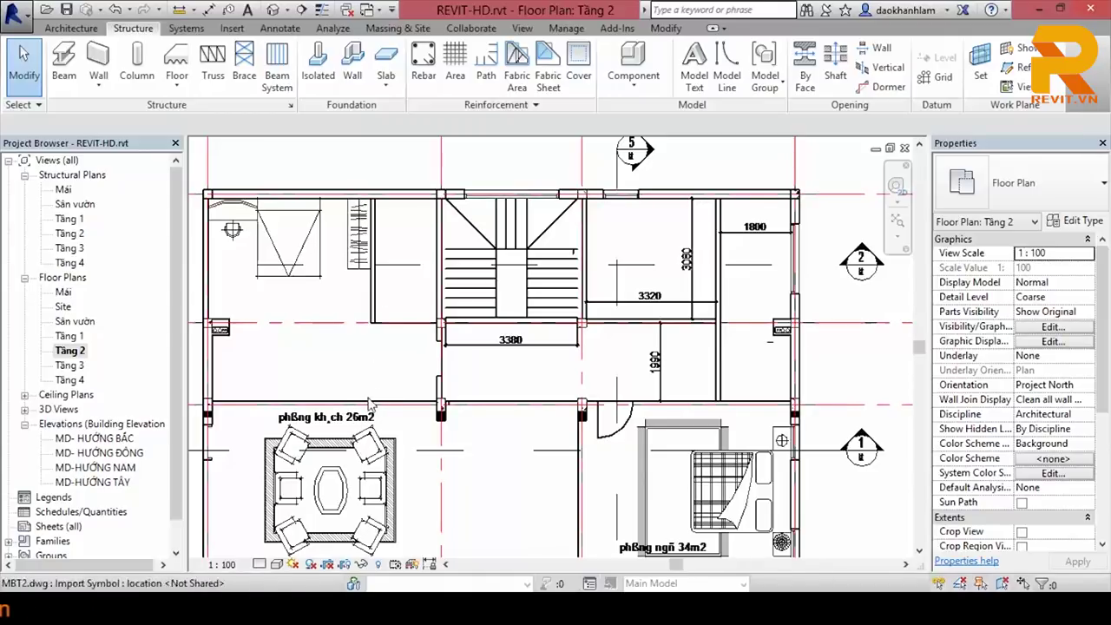
Step: Open the Tầng 2 structural plan showing the D-220X400 beam grid
{"action": "double_click", "coordinate": [71, 234]}
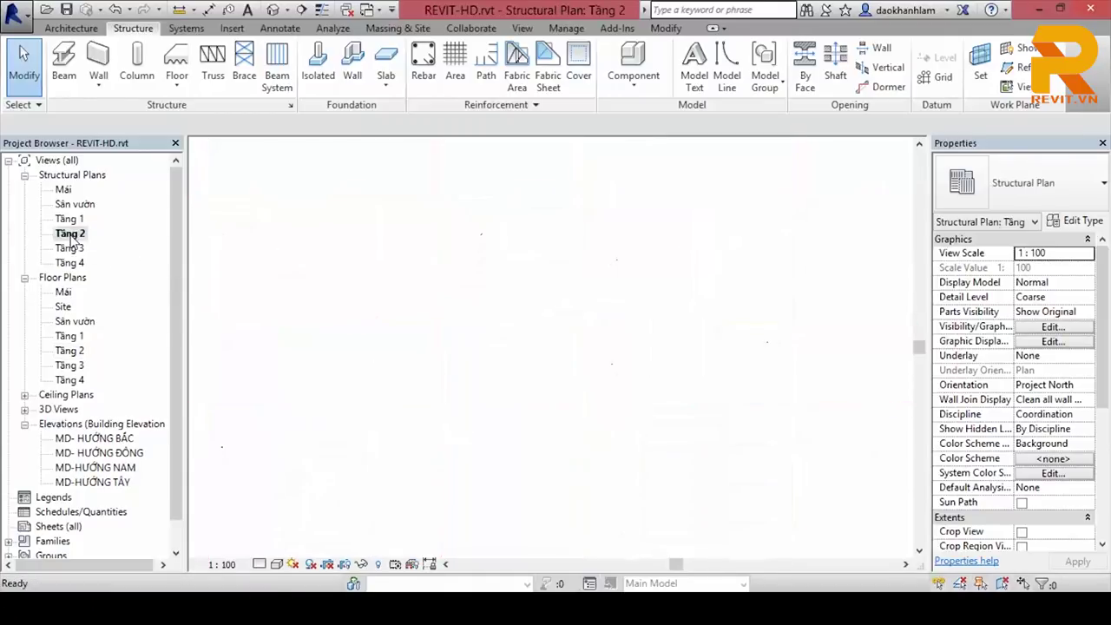
{"action": "scroll", "coordinate": [501, 275], "scroll_direction": "down", "scroll_amount": 2}
{"action": "scroll", "coordinate": [492, 293], "scroll_direction": "up", "scroll_amount": 1}
{"action": "middle_click_drag", "start_coordinate": [493, 294], "coordinate": [419, 266]}
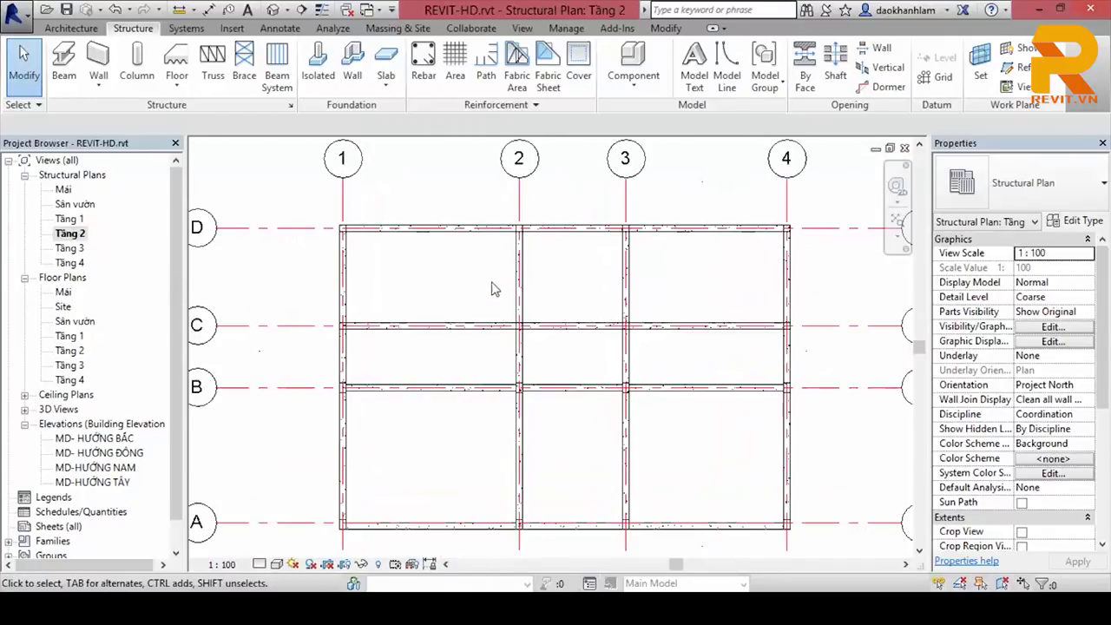
Step: Unhide the MBT2.dwg drawing under the beams using Reveal Hidden Elements, then start the Beam tool
{"action": "left_click", "coordinate": [378, 564]}
{"action": "left_click", "coordinate": [795, 289]}
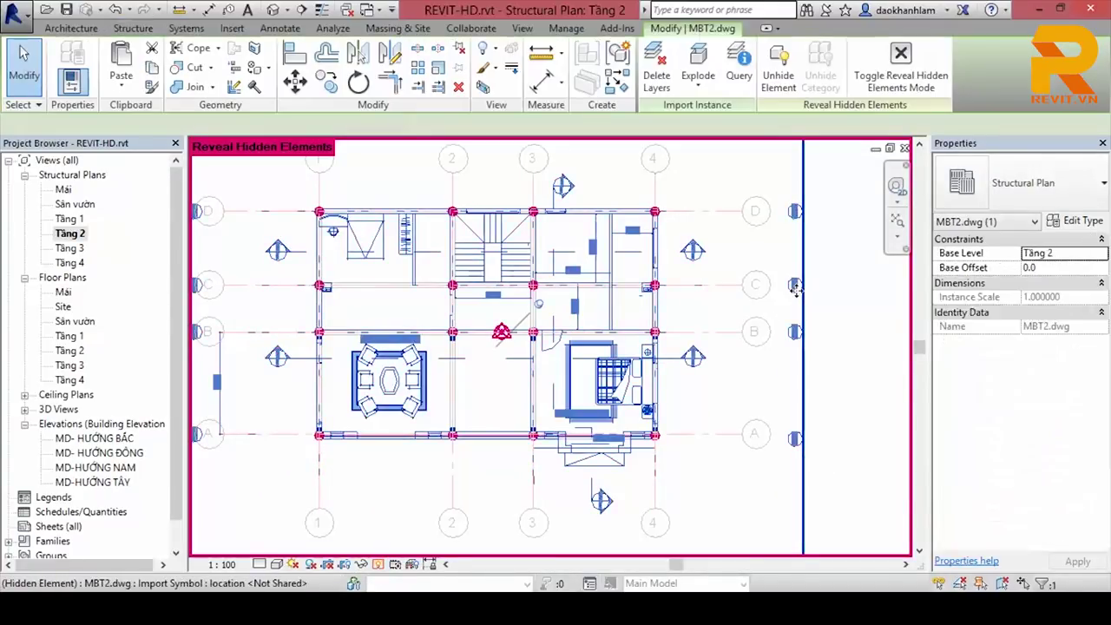
{"action": "left_click", "coordinate": [778, 62]}
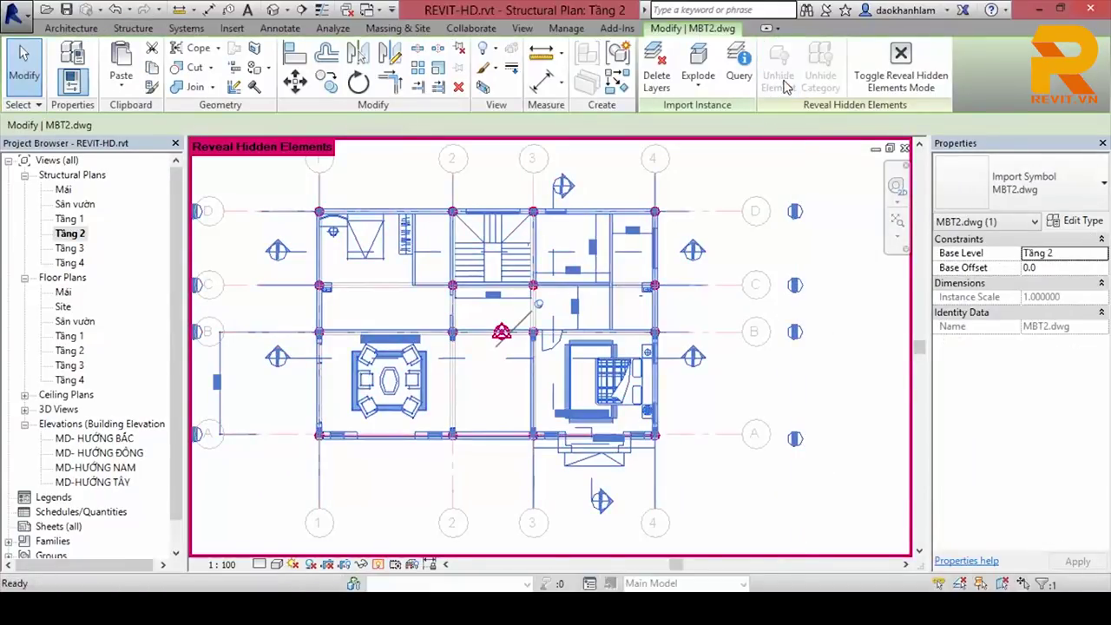
{"action": "left_click", "coordinate": [377, 565]}
{"action": "key", "text": "Escape"}
{"action": "scroll", "coordinate": [417, 318], "scroll_direction": "up", "scroll_amount": 5}
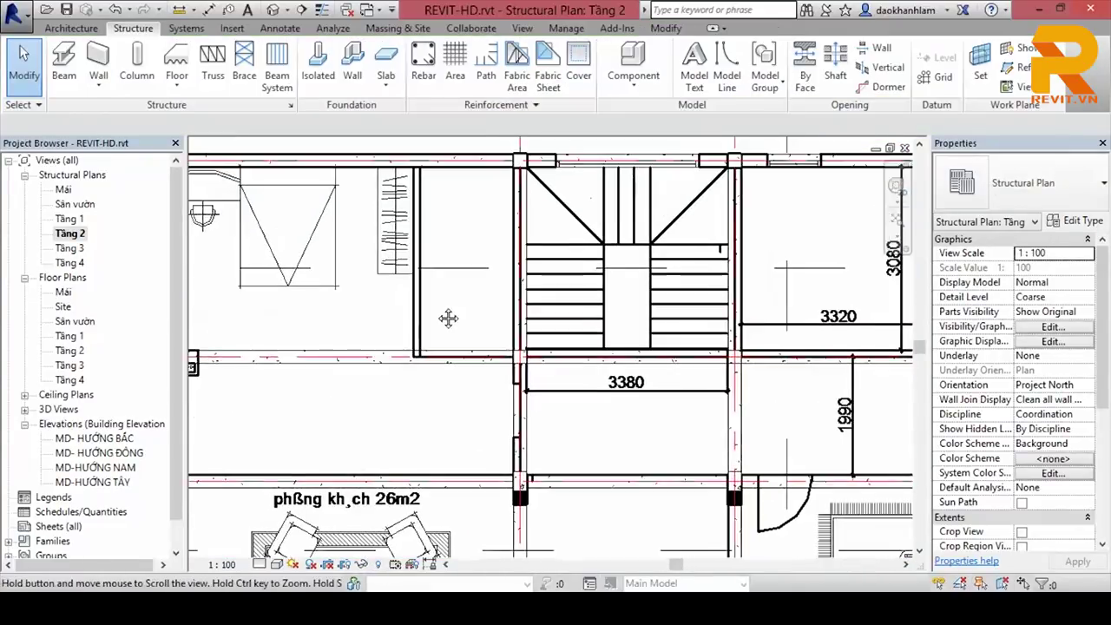
{"action": "scroll", "coordinate": [448, 317], "scroll_direction": "down", "scroll_amount": 1}
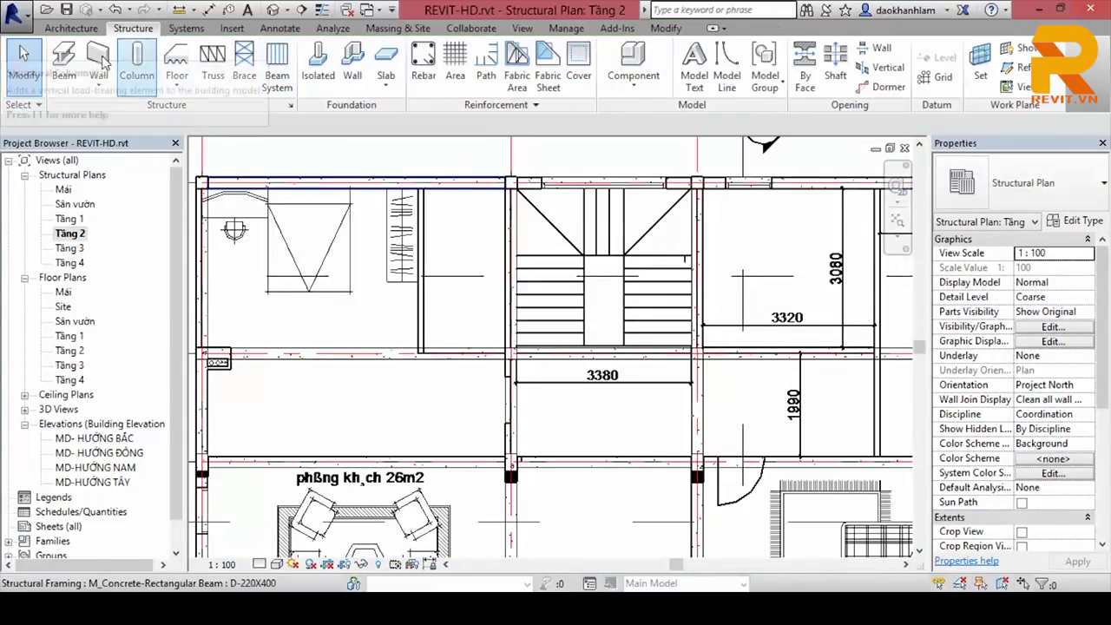
{"action": "left_click", "coordinate": [72, 76]}
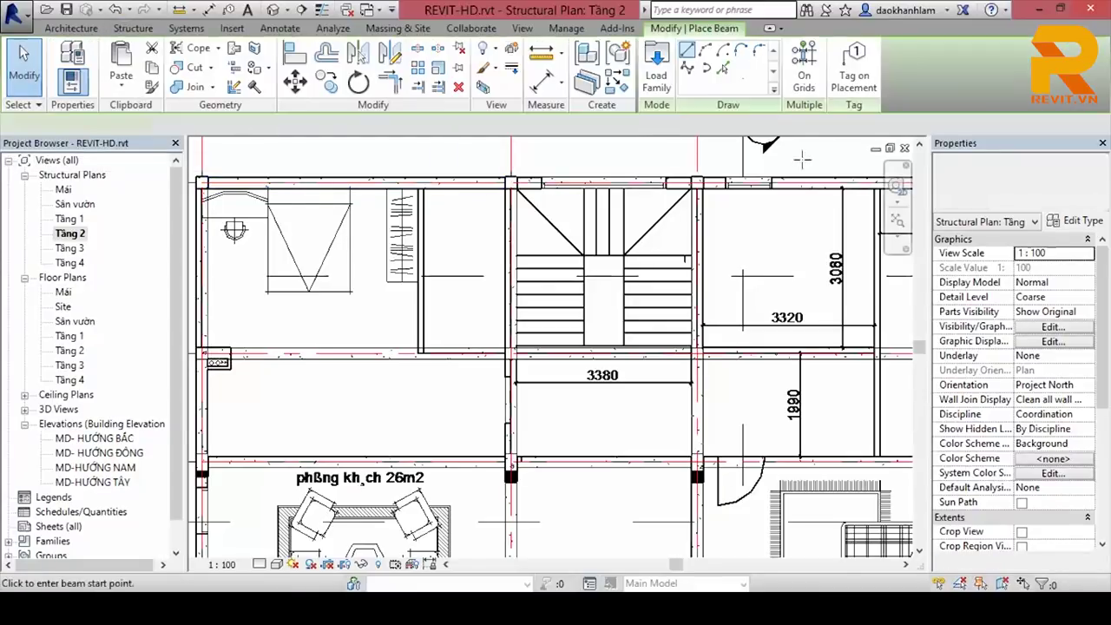
Step: Duplicate D-220X400 into a new D-150X300 beam type with depth h 300
{"action": "left_click", "coordinate": [1081, 222]}
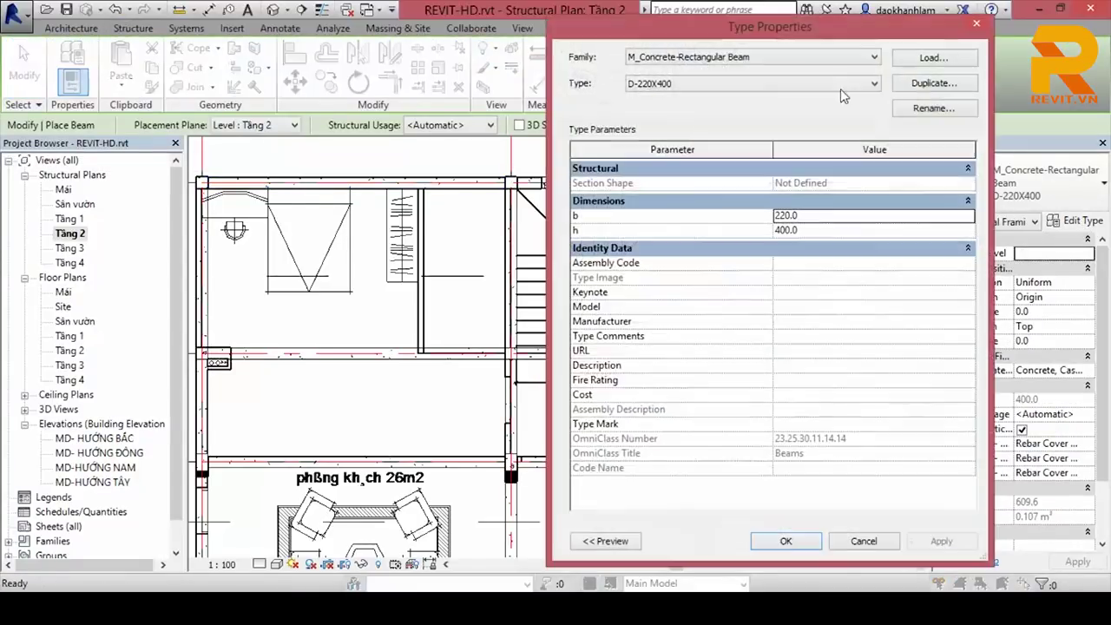
{"action": "left_click", "coordinate": [932, 84]}
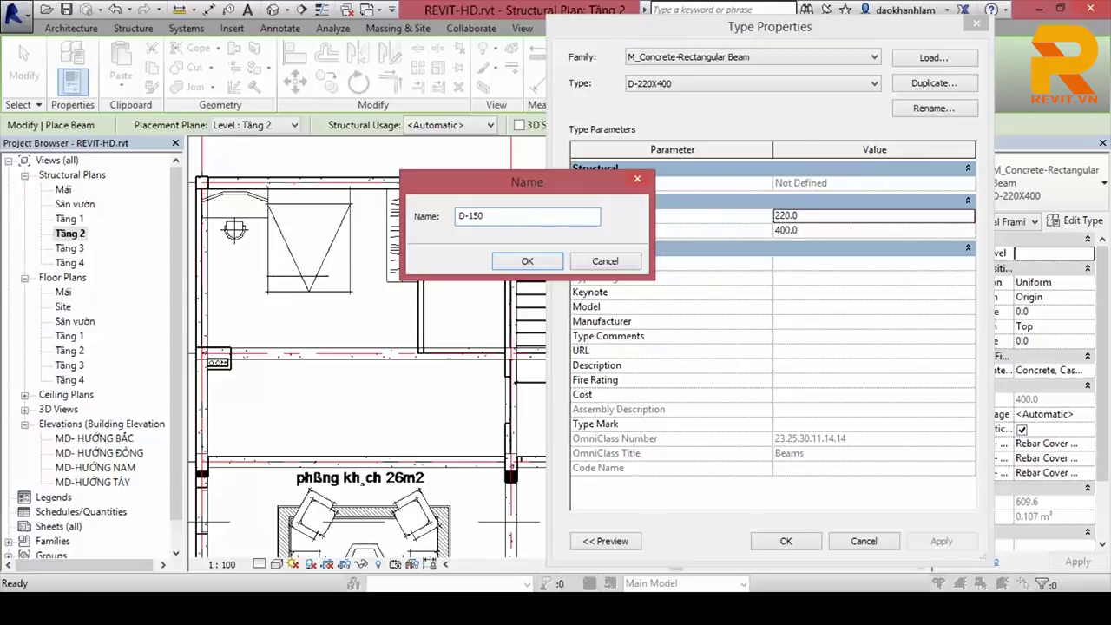
{"action": "type", "text": "D-150X300"}
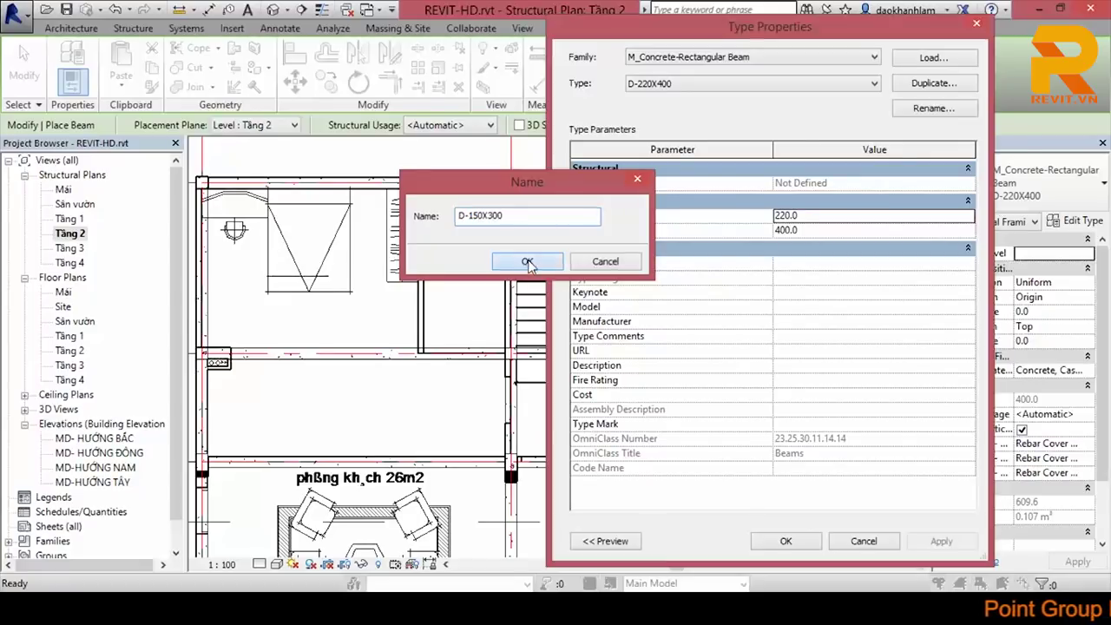
{"action": "left_click", "coordinate": [531, 257]}
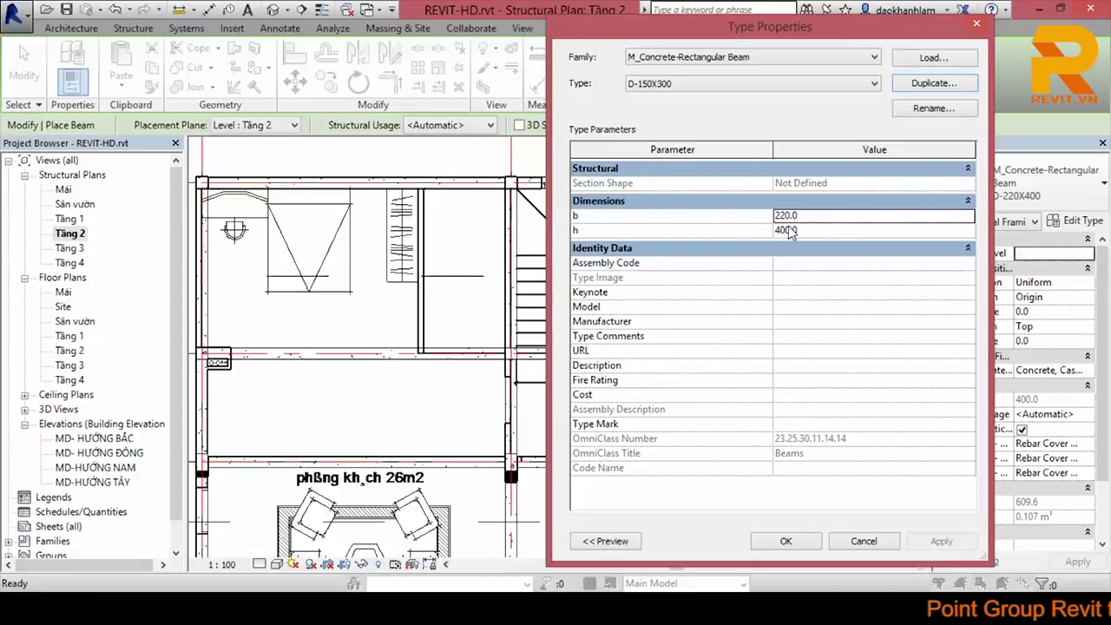
{"action": "left_click_drag", "start_coordinate": [798, 216], "coordinate": [746, 223]}
{"action": "type", "text": "150"}
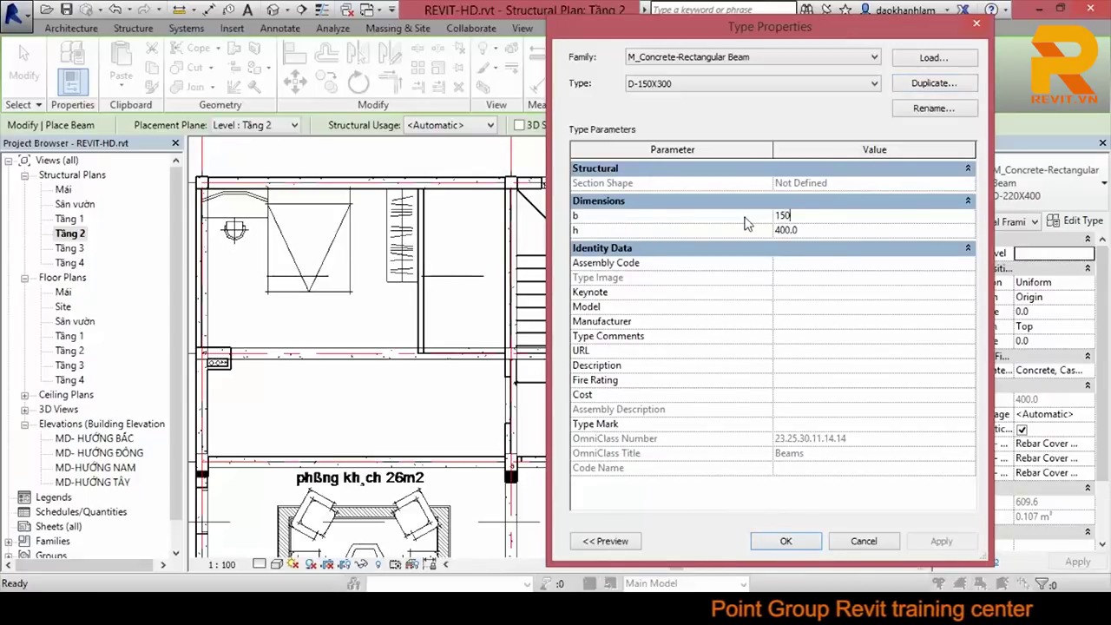
{"action": "type", "text": "300"}
{"action": "left_click", "coordinate": [782, 540]}
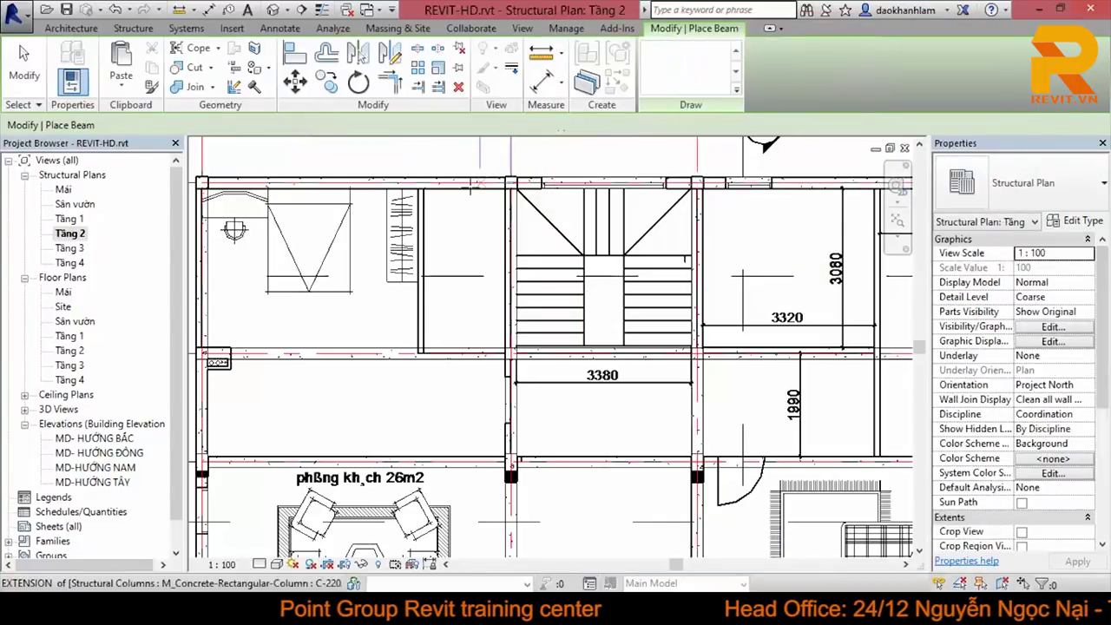
{"action": "scroll", "coordinate": [378, 175], "scroll_direction": "up", "scroll_amount": 3}
{"action": "scroll", "coordinate": [379, 174], "scroll_direction": "up", "scroll_amount": 3}
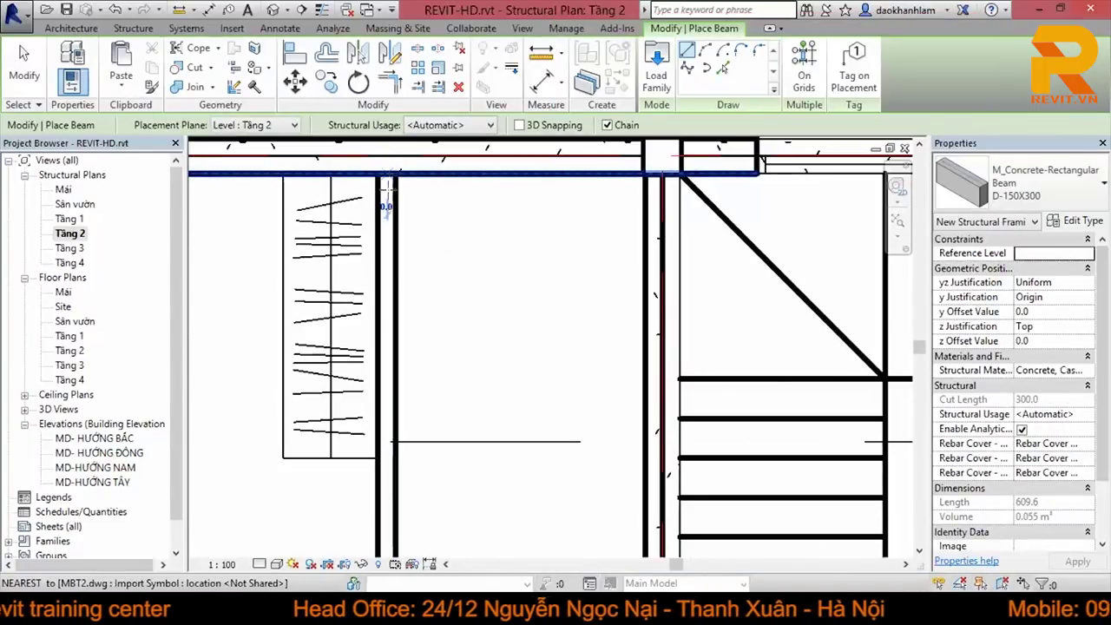
Step: Place a D-150X300 beam near the stair and drag its lower end up to shorten it
{"action": "left_click", "coordinate": [387, 184]}
{"action": "scroll", "coordinate": [387, 184], "scroll_direction": "down", "scroll_amount": 3}
{"action": "scroll", "coordinate": [399, 260], "scroll_direction": "down", "scroll_amount": 3}
{"action": "middle_click_drag", "start_coordinate": [541, 463], "coordinate": [414, 374]}
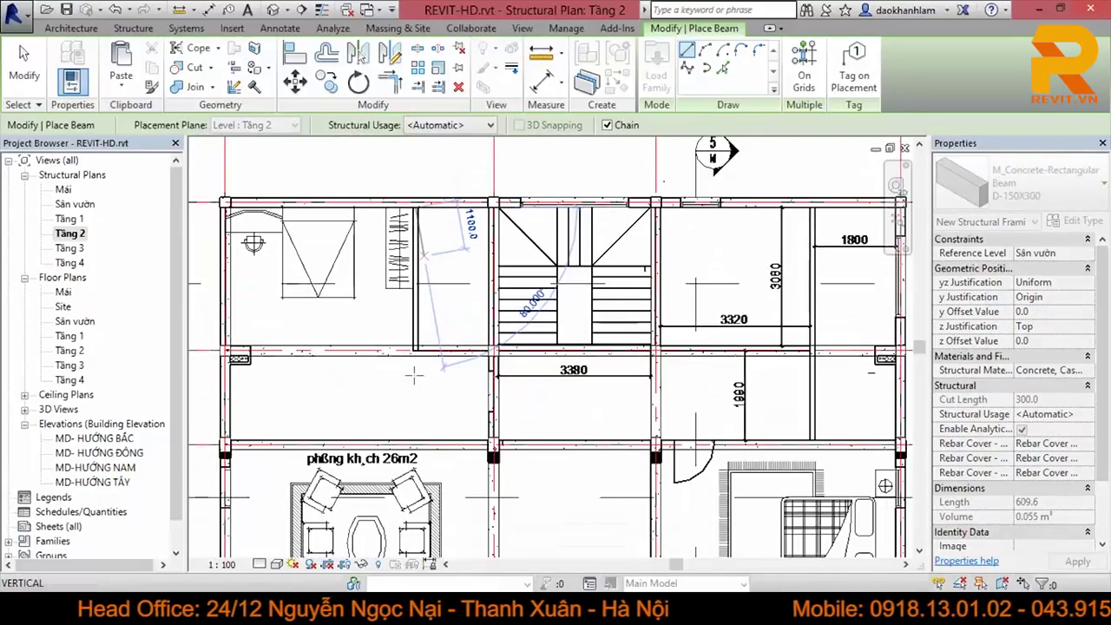
{"action": "left_click", "coordinate": [414, 441]}
{"action": "scroll", "coordinate": [417, 369], "scroll_direction": "up", "scroll_amount": 3}
{"action": "key", "text": "Escape"}
{"action": "key", "text": "Escape"}
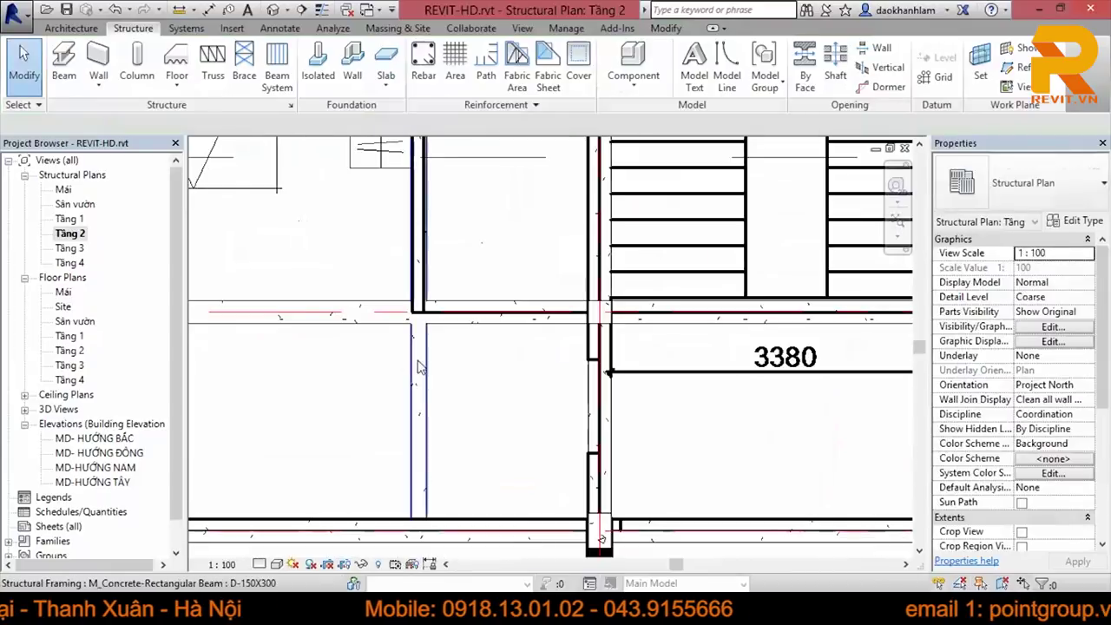
{"action": "left_click", "coordinate": [425, 371]}
{"action": "scroll", "coordinate": [434, 382], "scroll_direction": "down", "scroll_amount": 2}
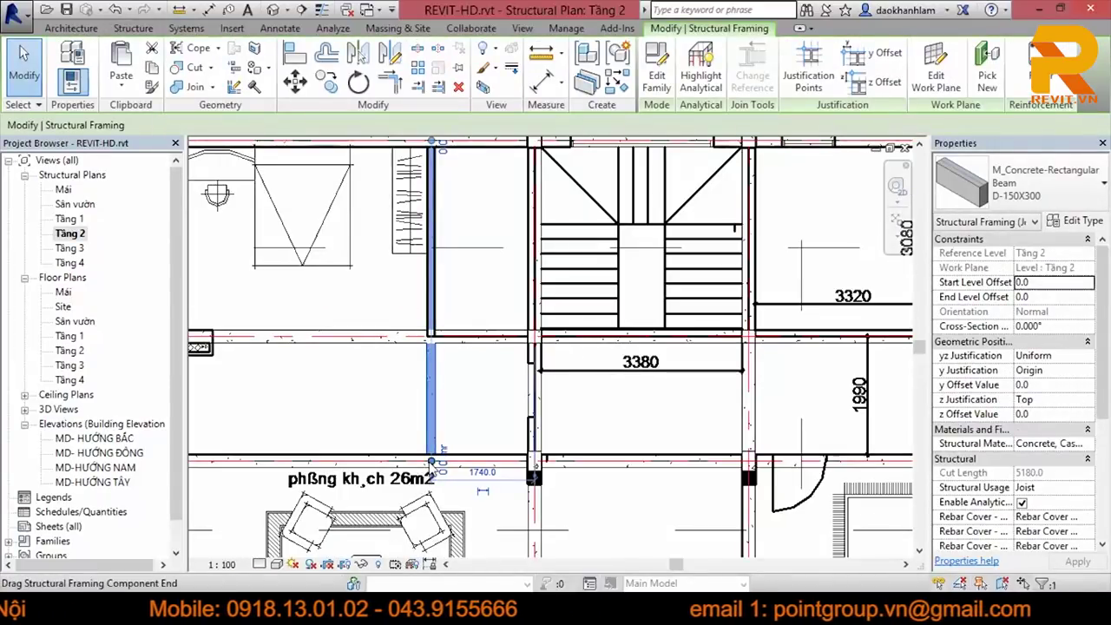
{"action": "left_click_drag", "start_coordinate": [431, 462], "coordinate": [431, 337]}
{"action": "left_click", "coordinate": [469, 261]}
{"action": "left_click", "coordinate": [430, 260]}
{"action": "left_click", "coordinate": [439, 269]}
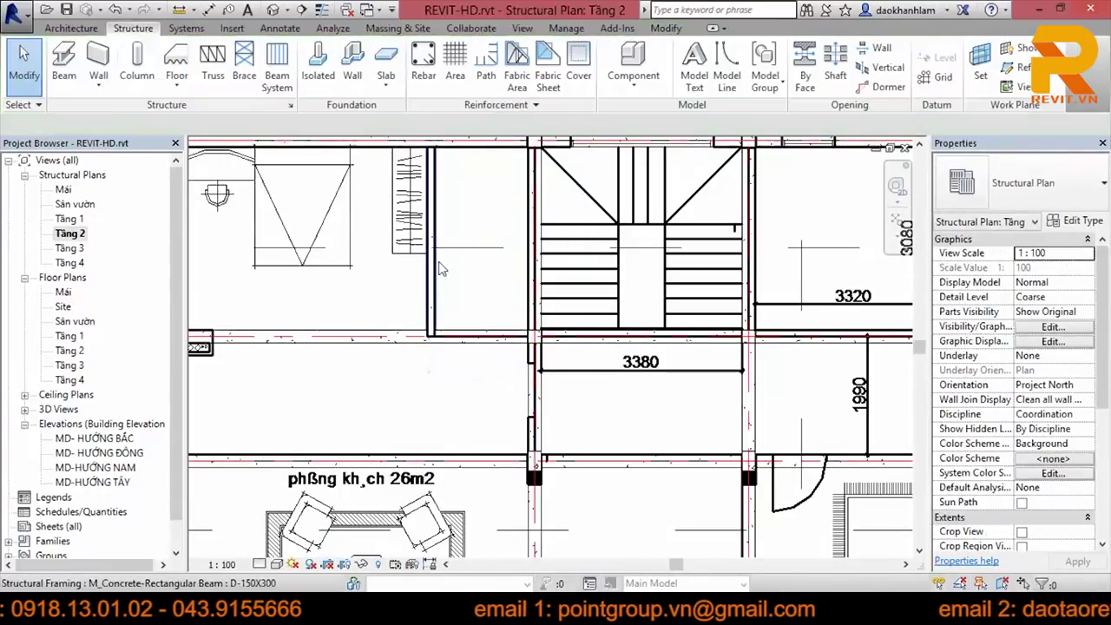
Step: Place a second beam from the top beam line down to the lower wall in the 1800 room
{"action": "scroll", "coordinate": [426, 299], "scroll_direction": "down", "scroll_amount": 2}
{"action": "scroll", "coordinate": [408, 304], "scroll_direction": "up", "scroll_amount": 2}
{"action": "scroll", "coordinate": [391, 322], "scroll_direction": "down", "scroll_amount": 2}
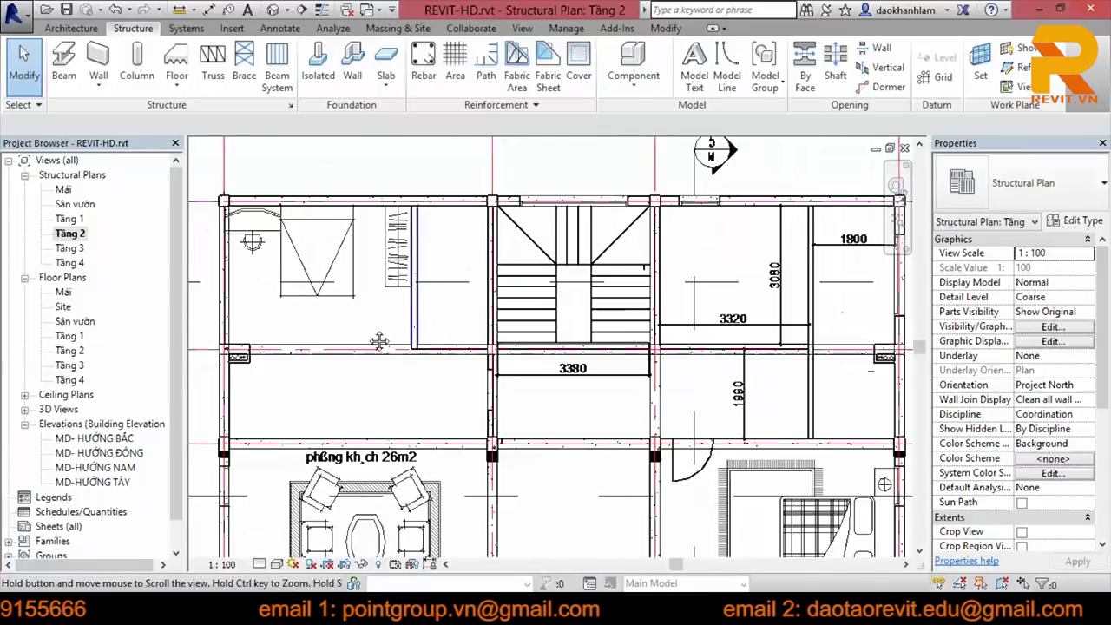
{"action": "middle_click_drag", "start_coordinate": [374, 339], "coordinate": [317, 340]}
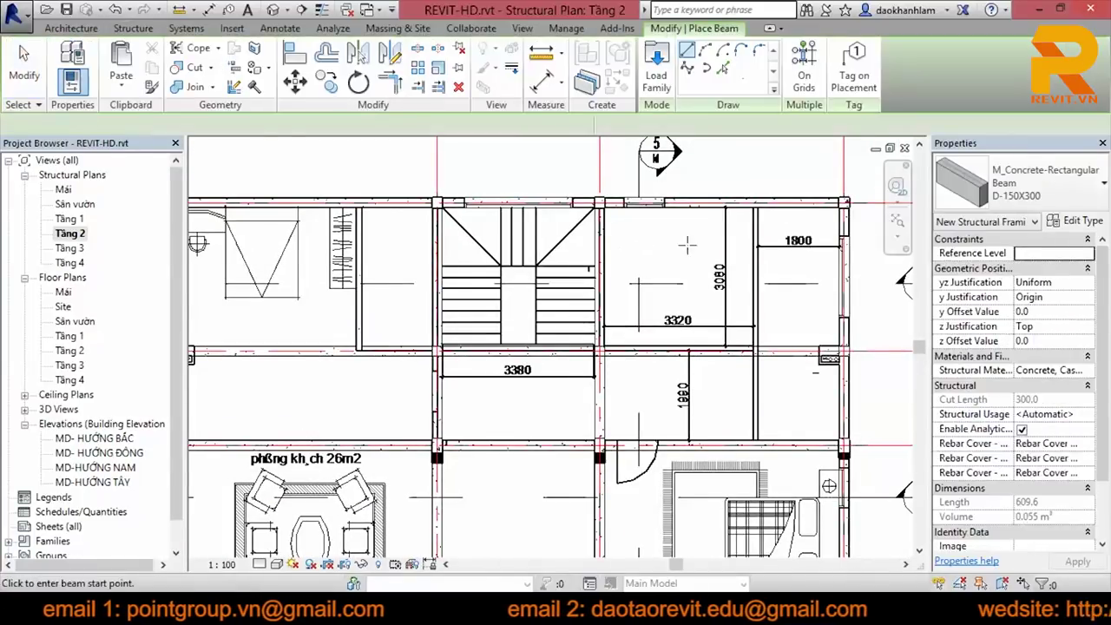
{"action": "scroll", "coordinate": [664, 248], "scroll_direction": "up", "scroll_amount": 3}
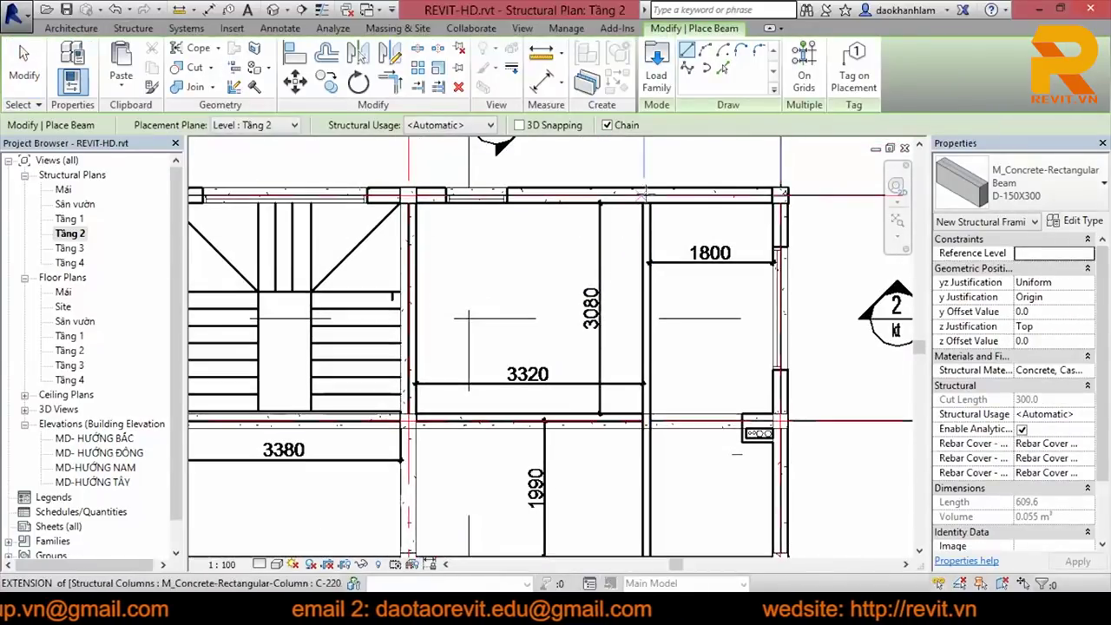
{"action": "left_click", "coordinate": [644, 195]}
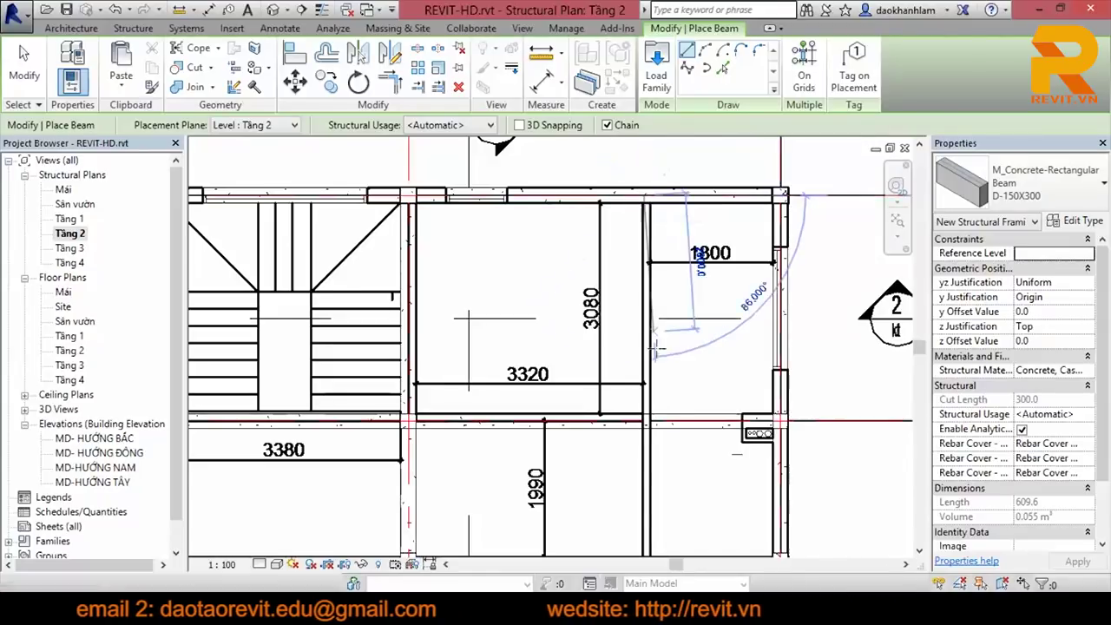
{"action": "left_click", "coordinate": [644, 420]}
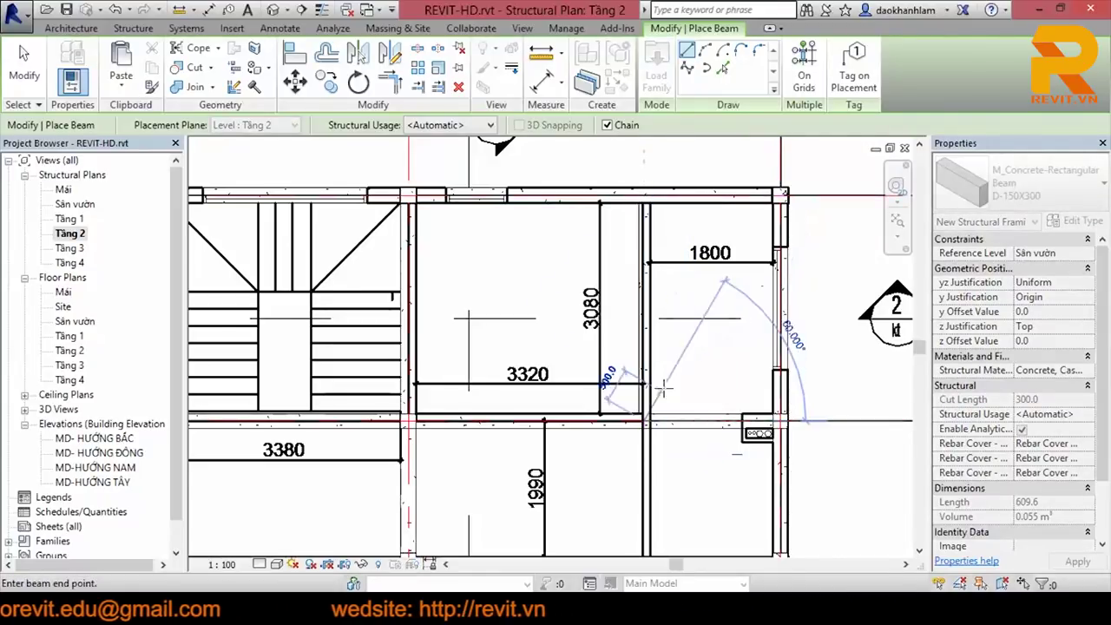
{"action": "key", "text": "Escape"}
{"action": "key", "text": "Escape"}
Step: Move the 1800-room beam left toward the wall
{"action": "scroll", "coordinate": [633, 365], "scroll_direction": "down", "scroll_amount": 2}
{"action": "scroll", "coordinate": [633, 365], "scroll_direction": "up", "scroll_amount": 3}
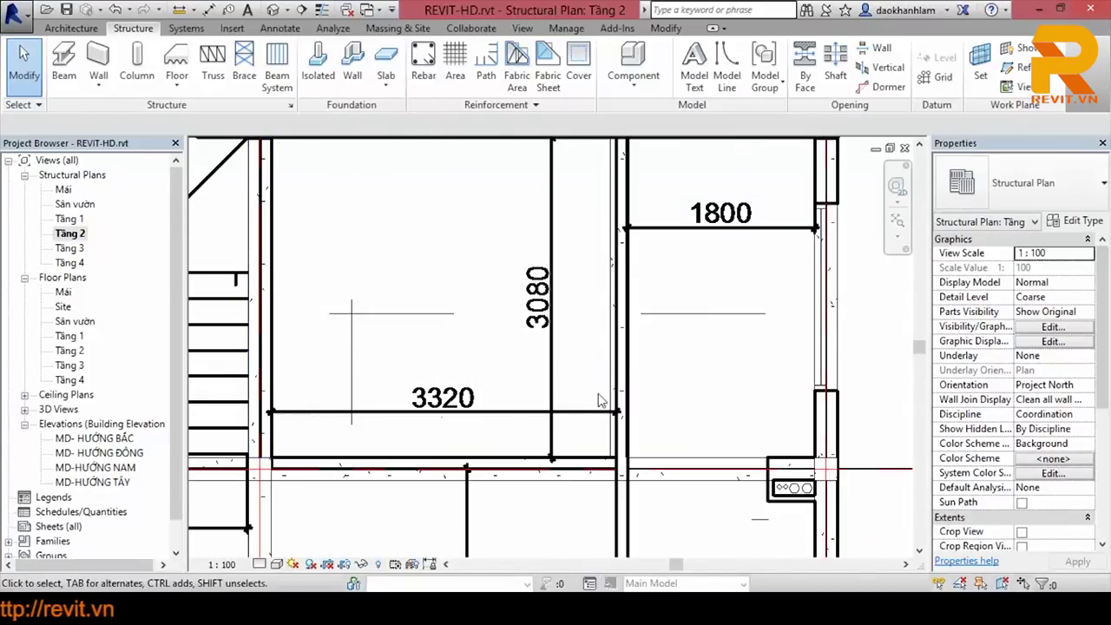
{"action": "left_click", "coordinate": [613, 397]}
{"action": "scroll", "coordinate": [612, 397], "scroll_direction": "up", "scroll_amount": 2}
{"action": "scroll", "coordinate": [613, 398], "scroll_direction": "up", "scroll_amount": 2}
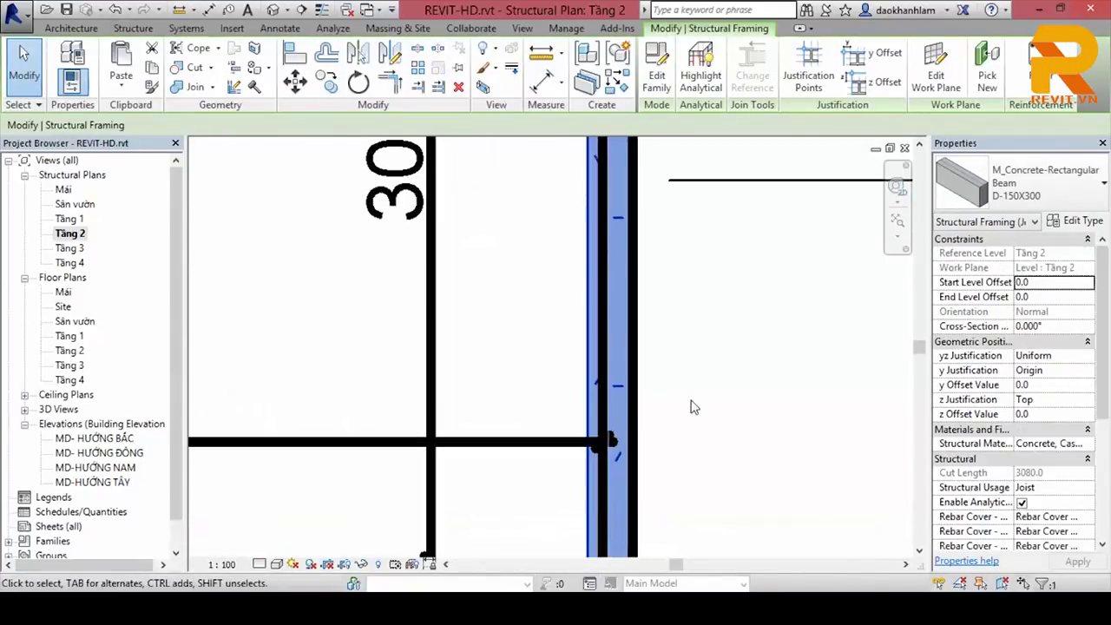
{"action": "left_click_drag", "start_coordinate": [585, 385], "coordinate": [511, 391]}
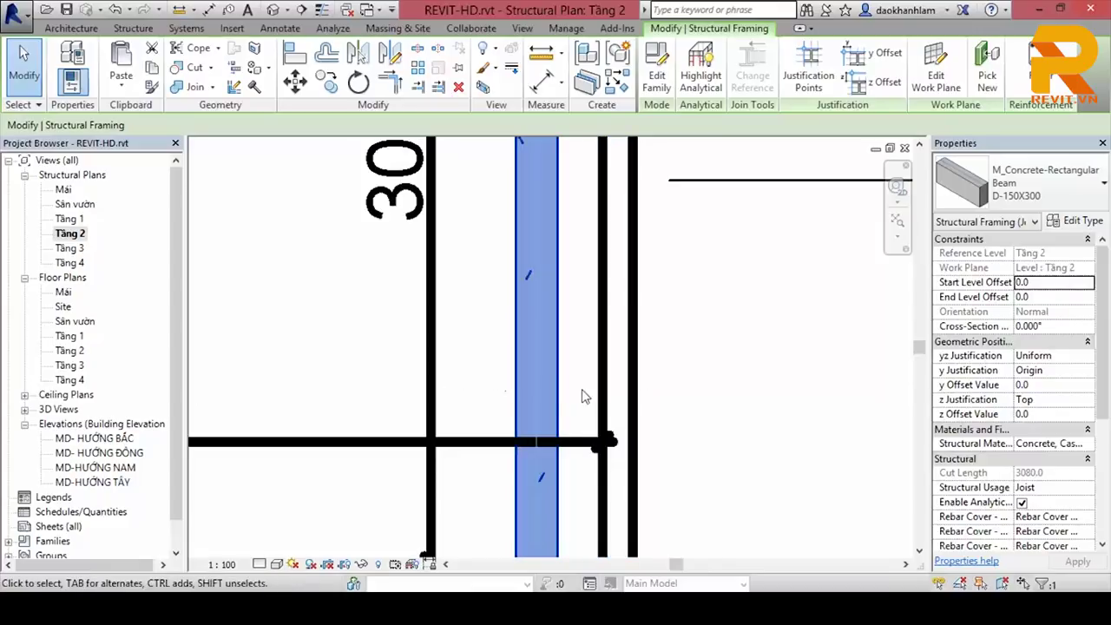
{"action": "key", "text": "Escape"}
Step: Align the 1800-room beam to the wall line with AL and lock it, then check its position
{"action": "key", "text": "a"}
{"action": "key", "text": "l"}
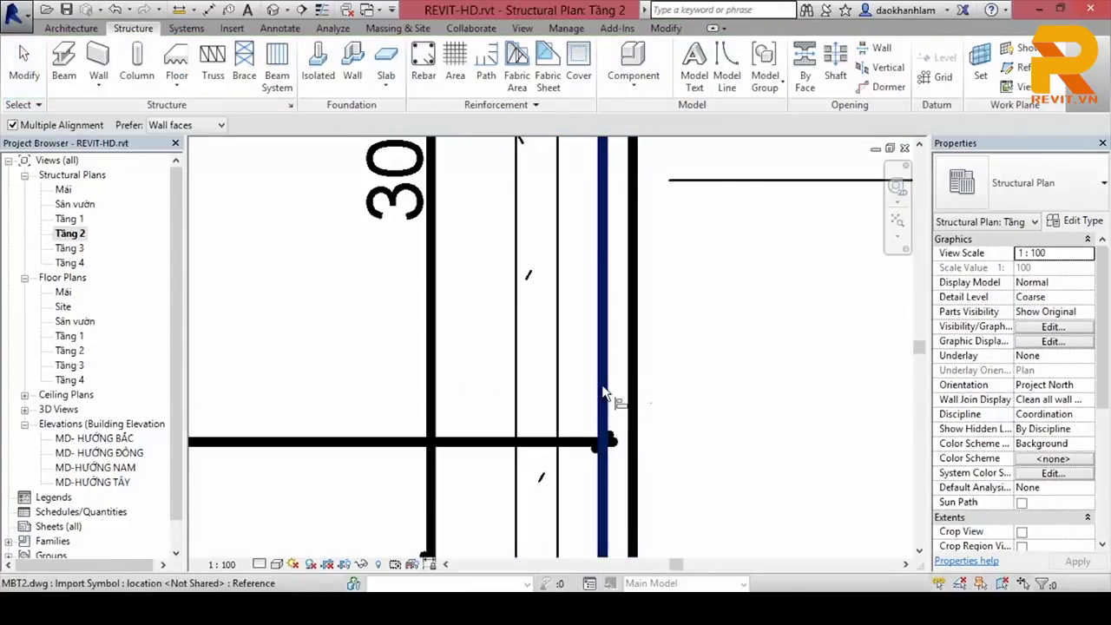
{"action": "left_click", "coordinate": [520, 386]}
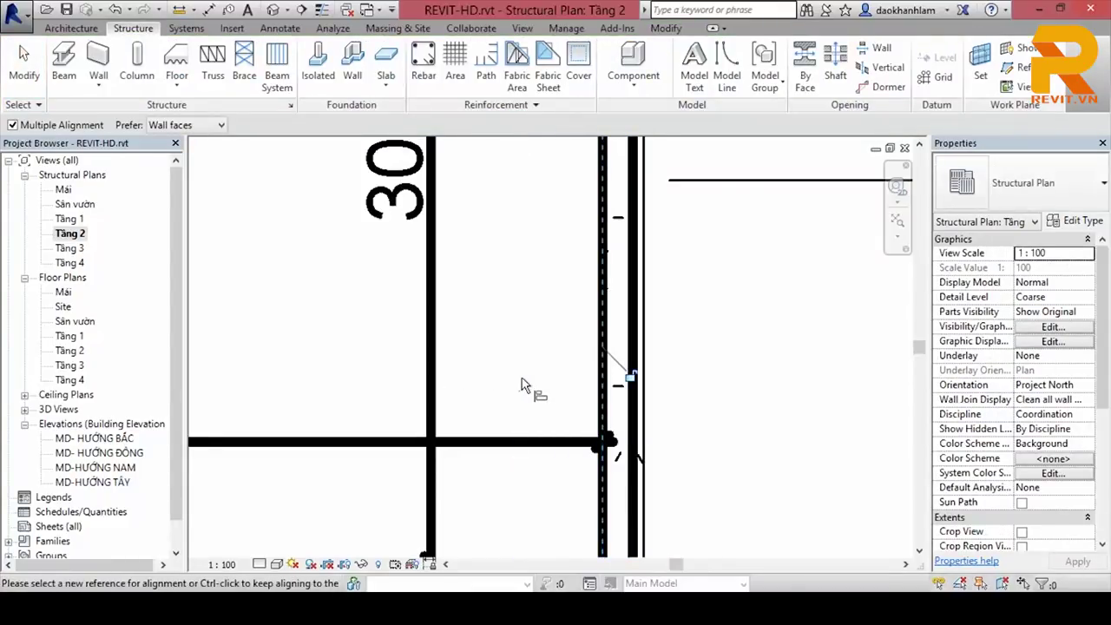
{"action": "scroll", "coordinate": [503, 382], "scroll_direction": "down", "scroll_amount": 3}
{"action": "middle_click_drag", "start_coordinate": [502, 383], "coordinate": [858, 382]}
{"action": "scroll", "coordinate": [352, 395], "scroll_direction": "up", "scroll_amount": 2}
{"action": "scroll", "coordinate": [352, 395], "scroll_direction": "up", "scroll_amount": 2}
{"action": "scroll", "coordinate": [352, 395], "scroll_direction": "up", "scroll_amount": 2}
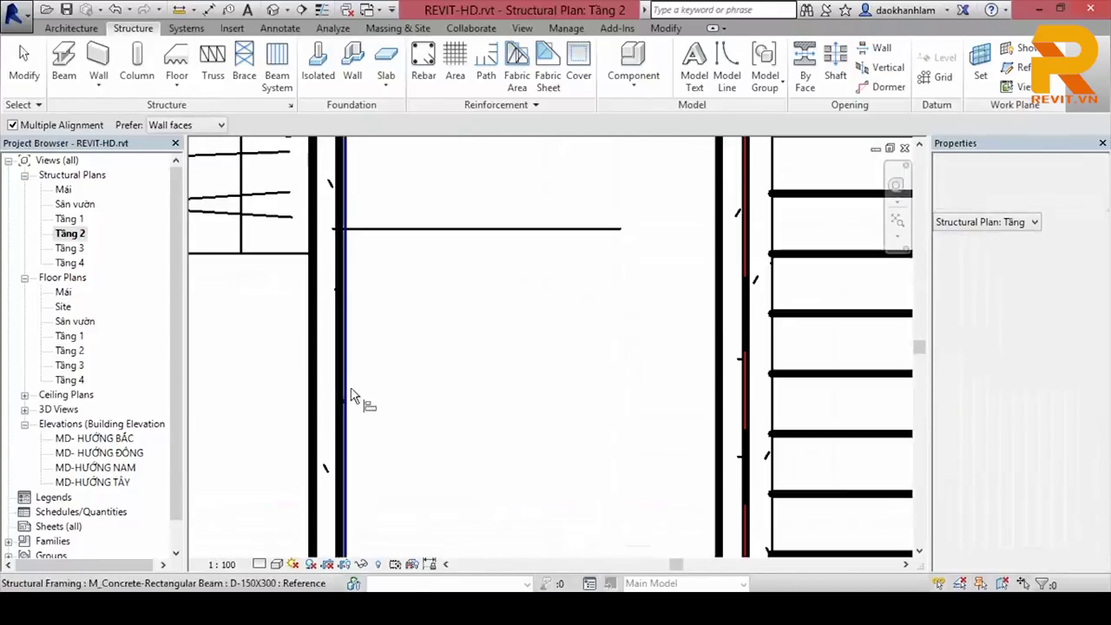
{"action": "key", "text": "Escape"}
{"action": "key", "text": "Escape"}
{"action": "left_click", "coordinate": [347, 385]}
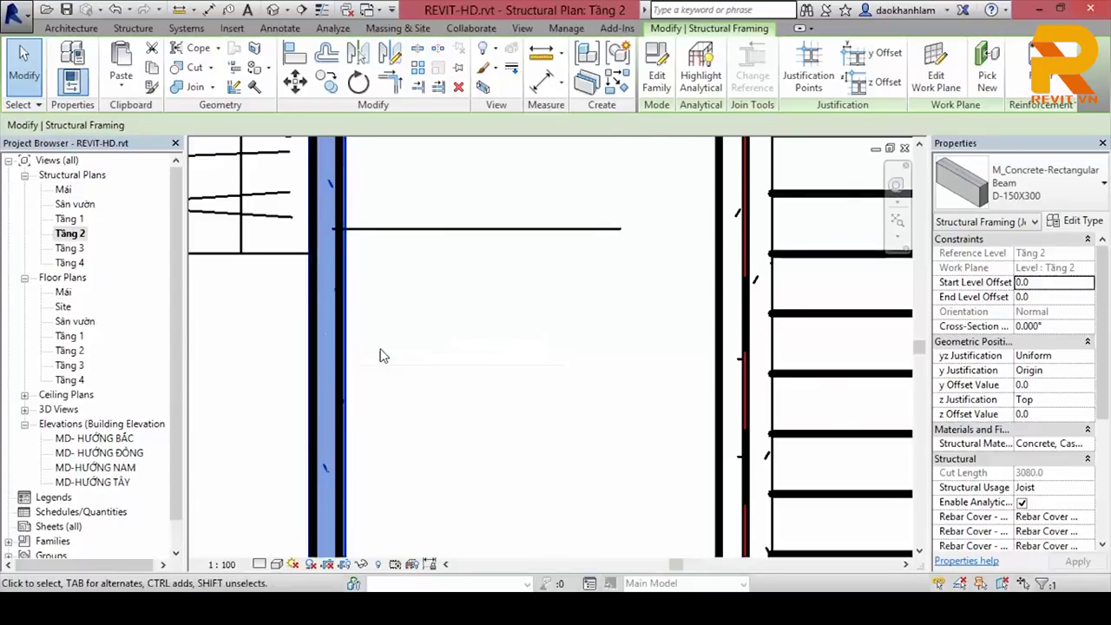
{"action": "scroll", "coordinate": [379, 354], "scroll_direction": "down", "scroll_amount": 2}
{"action": "key", "text": "Escape"}
Step: Zoom out to review the whole Tầng 2 plan with the new secondary beams
{"action": "scroll", "coordinate": [426, 362], "scroll_direction": "down", "scroll_amount": 2}
{"action": "scroll", "coordinate": [748, 310], "scroll_direction": "down", "scroll_amount": 1}
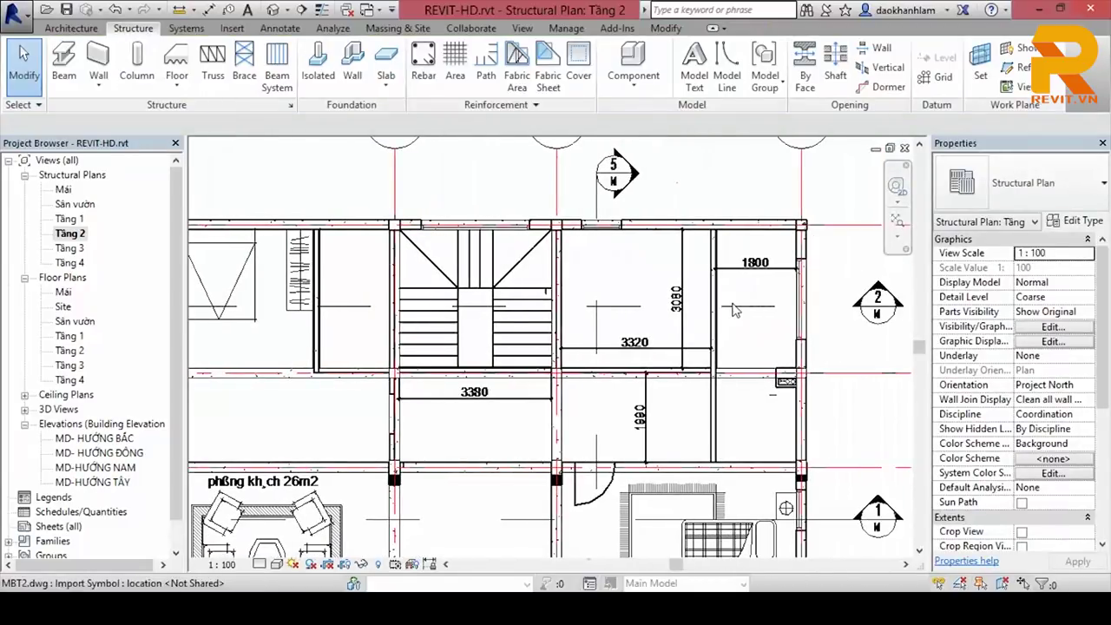
{"action": "scroll", "coordinate": [677, 300], "scroll_direction": "down", "scroll_amount": 1}
{"action": "middle_click_drag", "start_coordinate": [599, 291], "coordinate": [508, 282]}
{"action": "scroll", "coordinate": [508, 282], "scroll_direction": "down", "scroll_amount": 2}
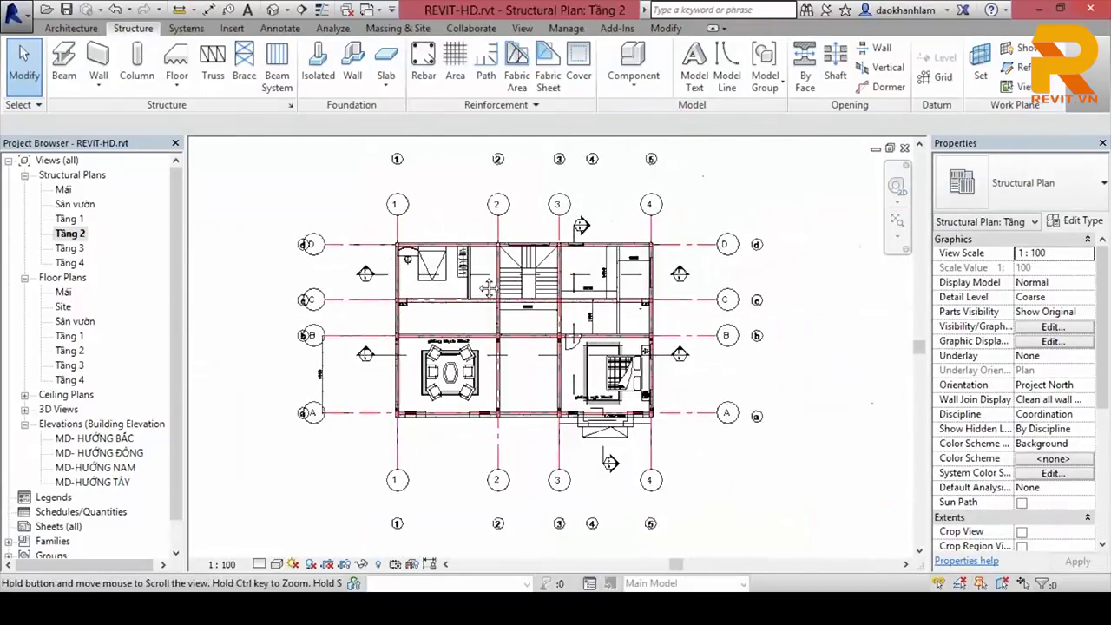
{"action": "left_click", "coordinate": [71, 28]}
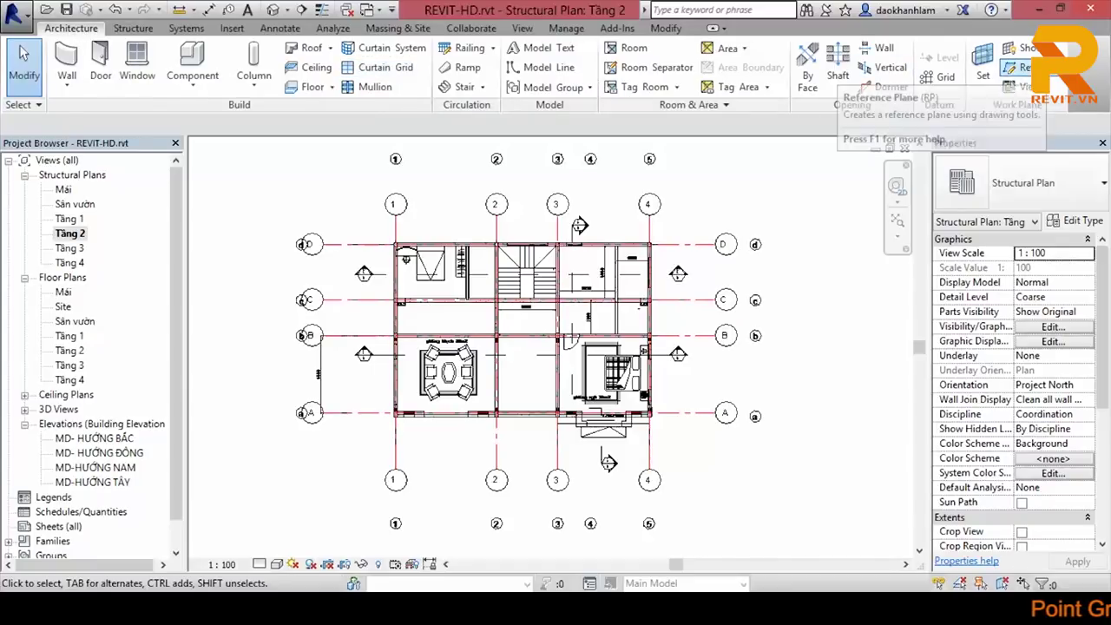
Step: Draw a vertical reference plane between grids 3 and 4 on the Tầng 2 plan
{"action": "left_click", "coordinate": [1020, 67]}
{"action": "scroll", "coordinate": [453, 245], "scroll_direction": "up", "scroll_amount": 3}
{"action": "left_click", "coordinate": [482, 213]}
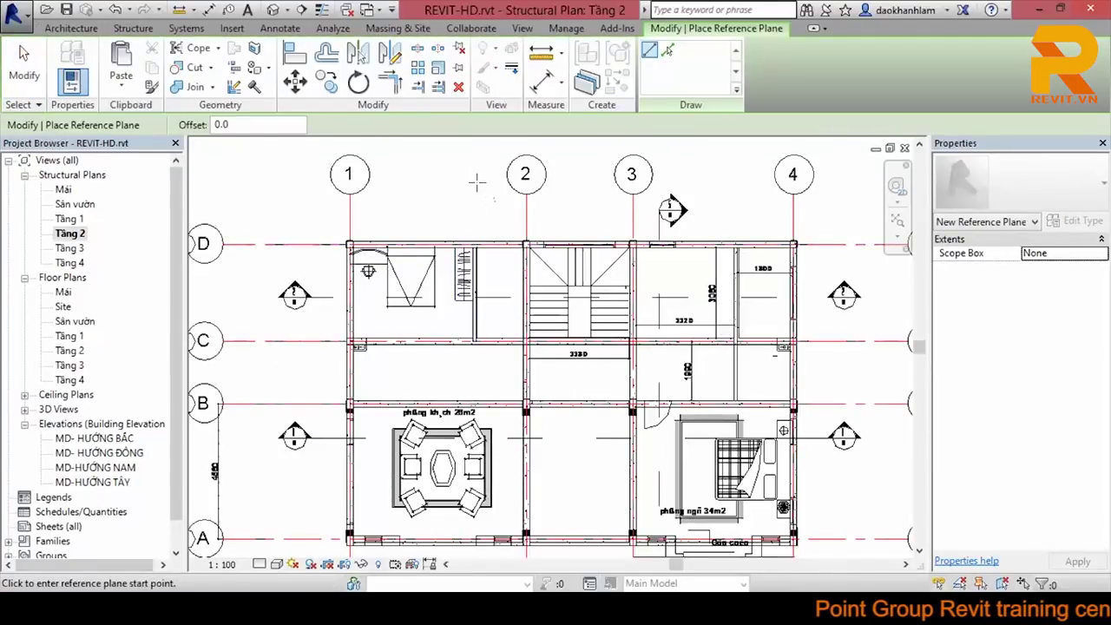
{"action": "scroll", "coordinate": [473, 405], "scroll_direction": "down", "scroll_amount": 2}
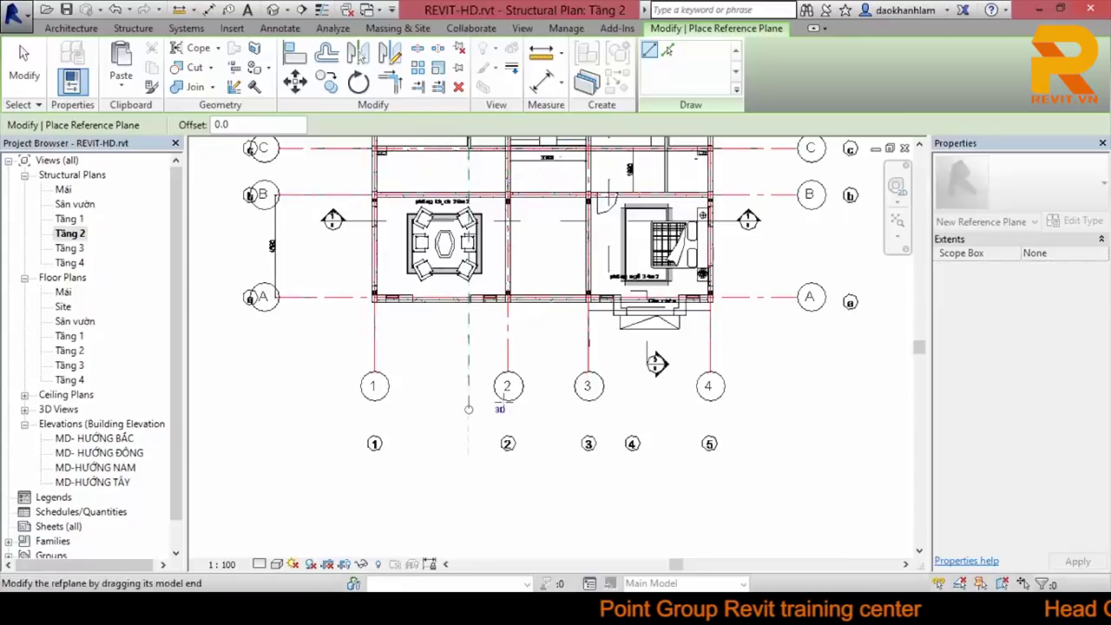
{"action": "left_click", "coordinate": [473, 405]}
{"action": "scroll", "coordinate": [520, 408], "scroll_direction": "down", "scroll_amount": 2}
{"action": "scroll", "coordinate": [625, 215], "scroll_direction": "up", "scroll_amount": 2}
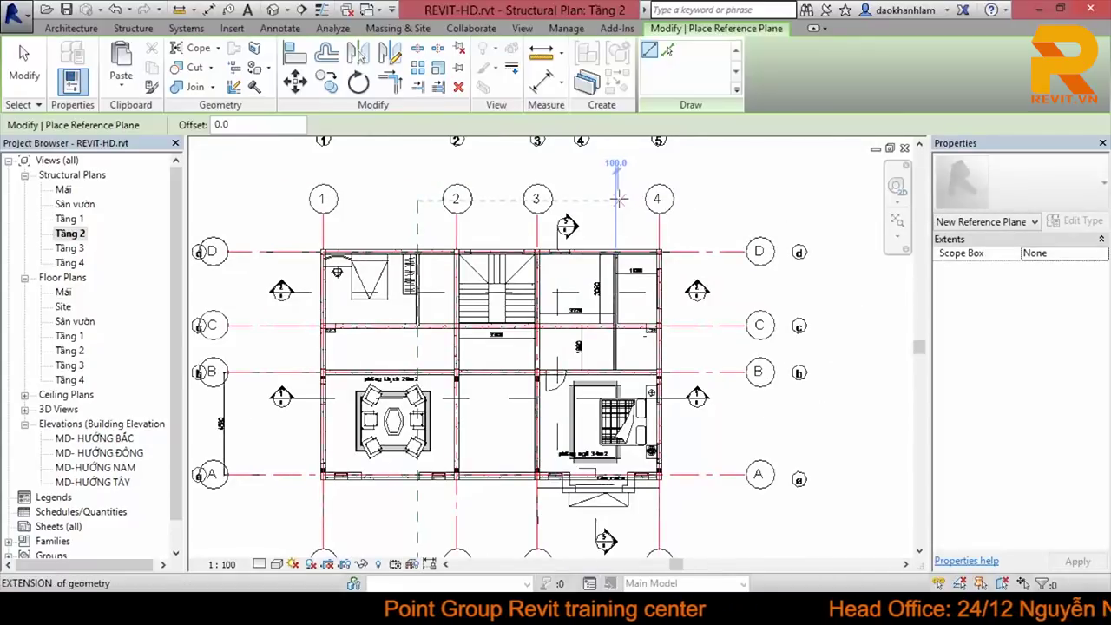
{"action": "left_click", "coordinate": [615, 200]}
{"action": "middle_click_drag", "start_coordinate": [807, 338], "coordinate": [790, 251]}
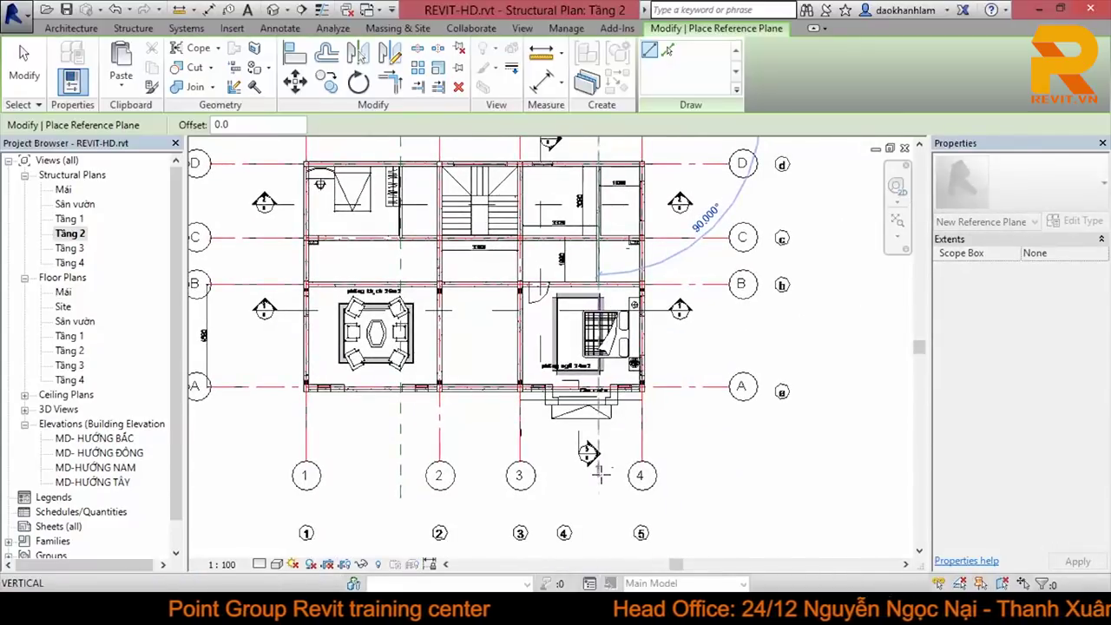
{"action": "key", "text": "Escape"}
{"action": "scroll", "coordinate": [582, 477], "scroll_direction": "down", "scroll_amount": 2}
{"action": "scroll", "coordinate": [564, 484], "scroll_direction": "down", "scroll_amount": 2}
{"action": "key", "text": "Escape"}
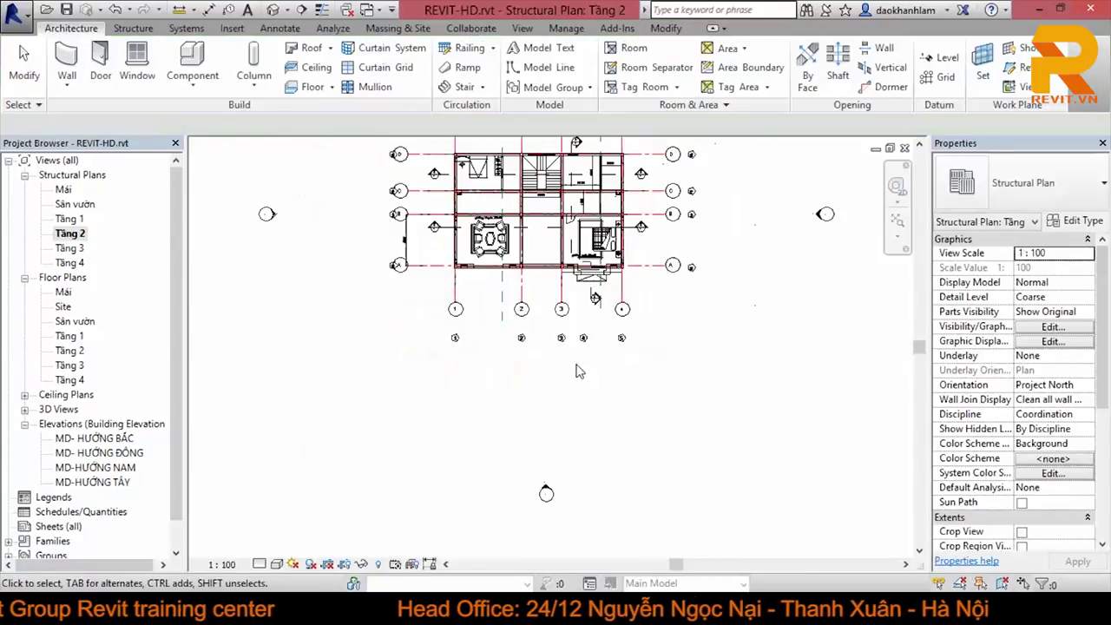
Step: Open the MD-HƯỚNG NAM elevation and select the new reference plane to inspect it
{"action": "double_click", "coordinate": [547, 493]}
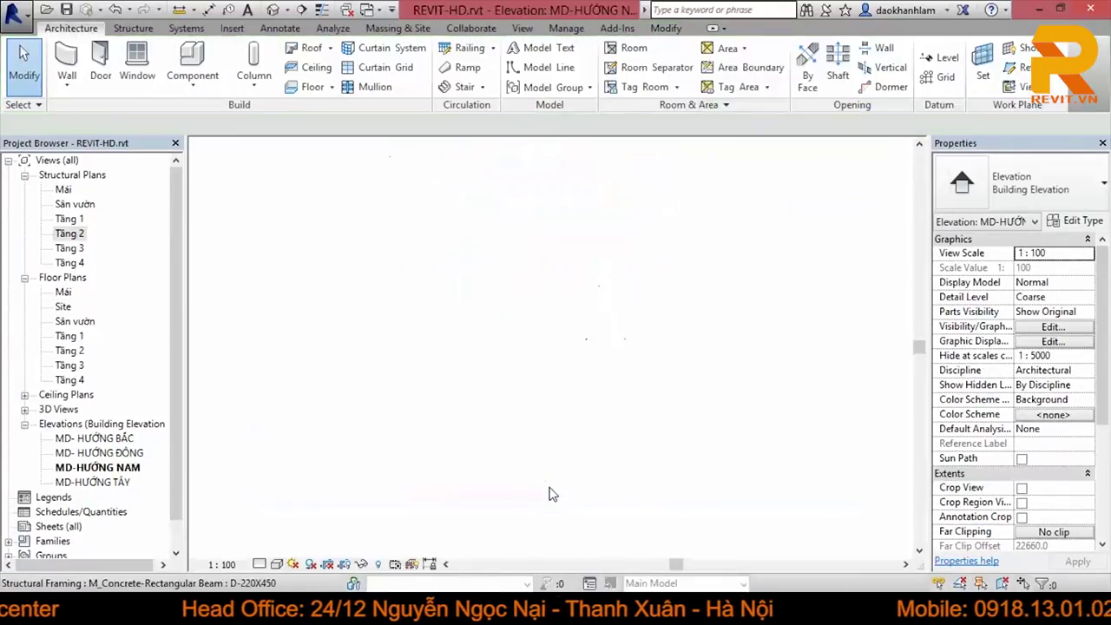
{"action": "scroll", "coordinate": [660, 208], "scroll_direction": "up", "scroll_amount": 2}
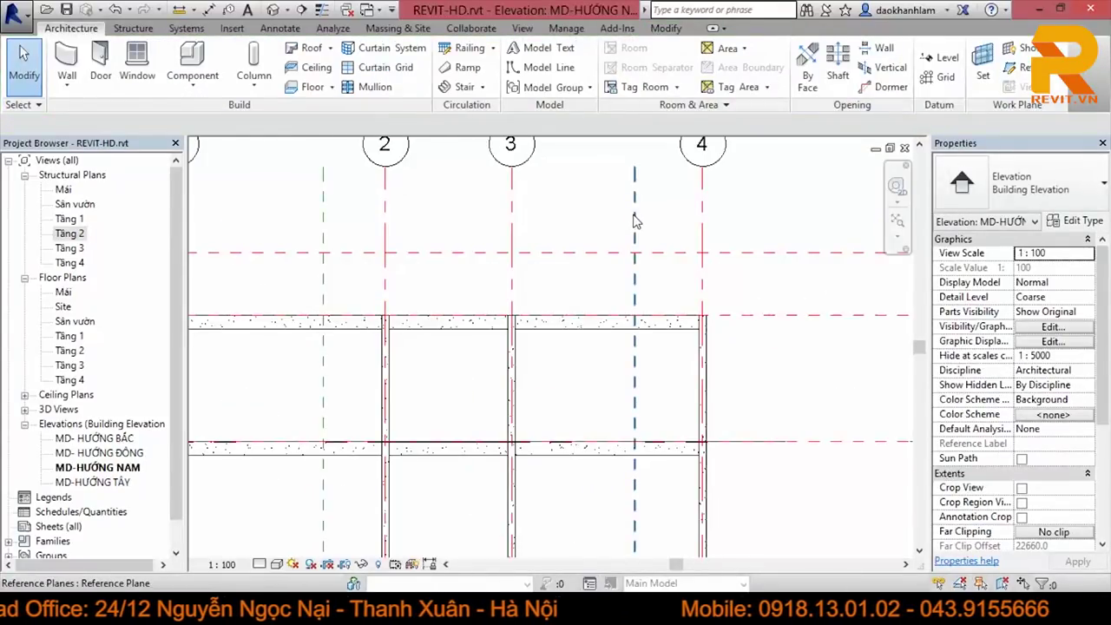
{"action": "left_click", "coordinate": [633, 221]}
{"action": "scroll", "coordinate": [638, 215], "scroll_direction": "down", "scroll_amount": 3}
{"action": "scroll", "coordinate": [665, 342], "scroll_direction": "up", "scroll_amount": 1}
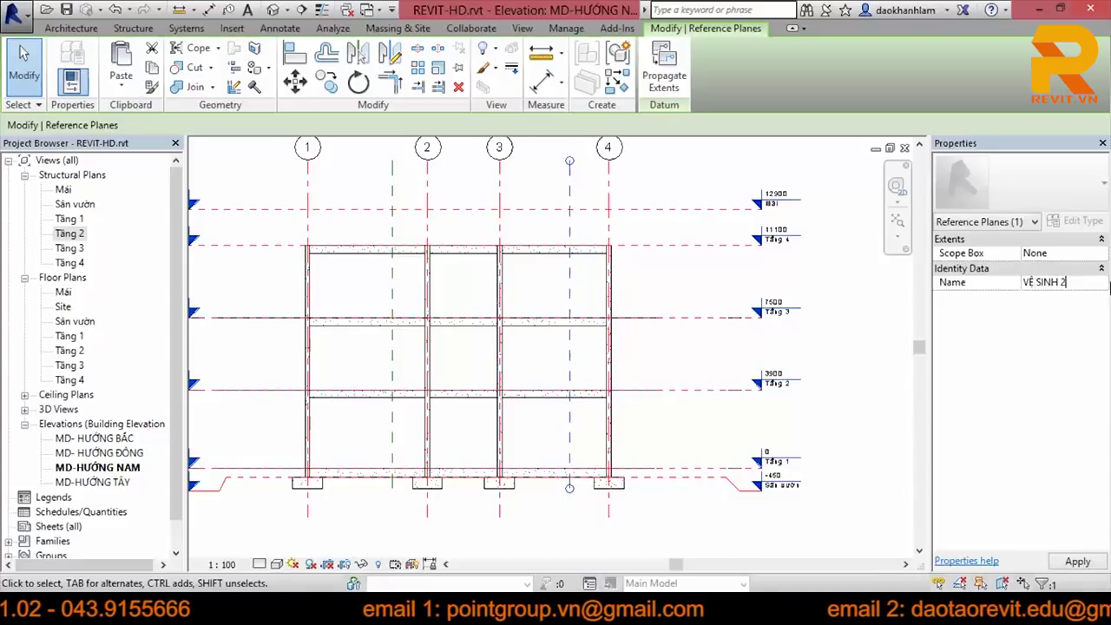
{"action": "left_click", "coordinate": [690, 289]}
{"action": "left_click", "coordinate": [565, 179]}
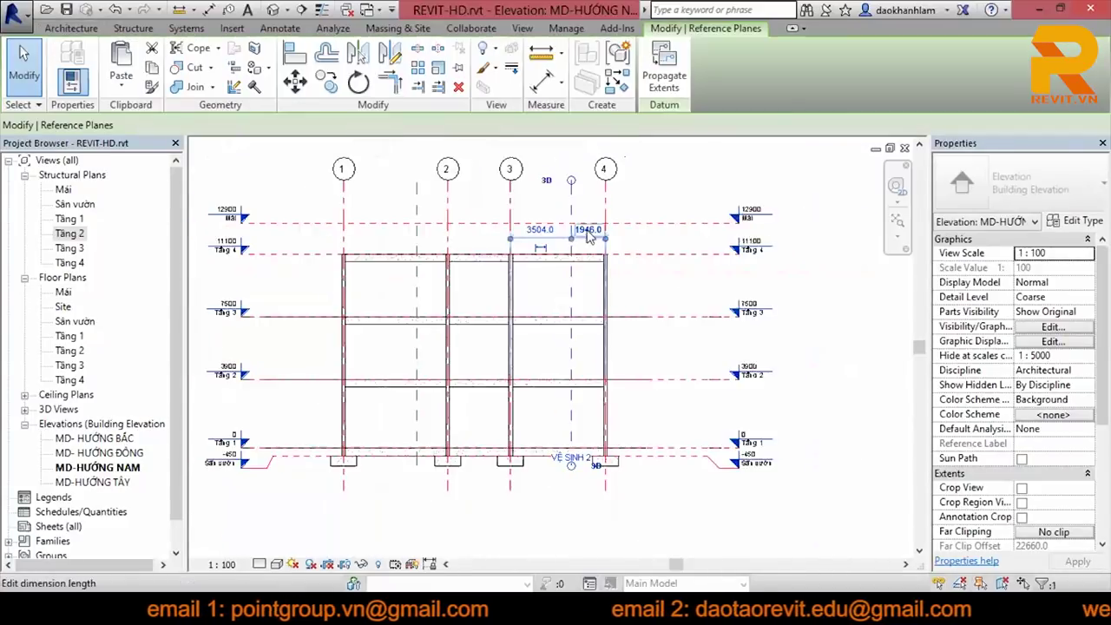
{"action": "scroll", "coordinate": [584, 424], "scroll_direction": "up", "scroll_amount": 1}
{"action": "scroll", "coordinate": [583, 424], "scroll_direction": "up", "scroll_amount": 1}
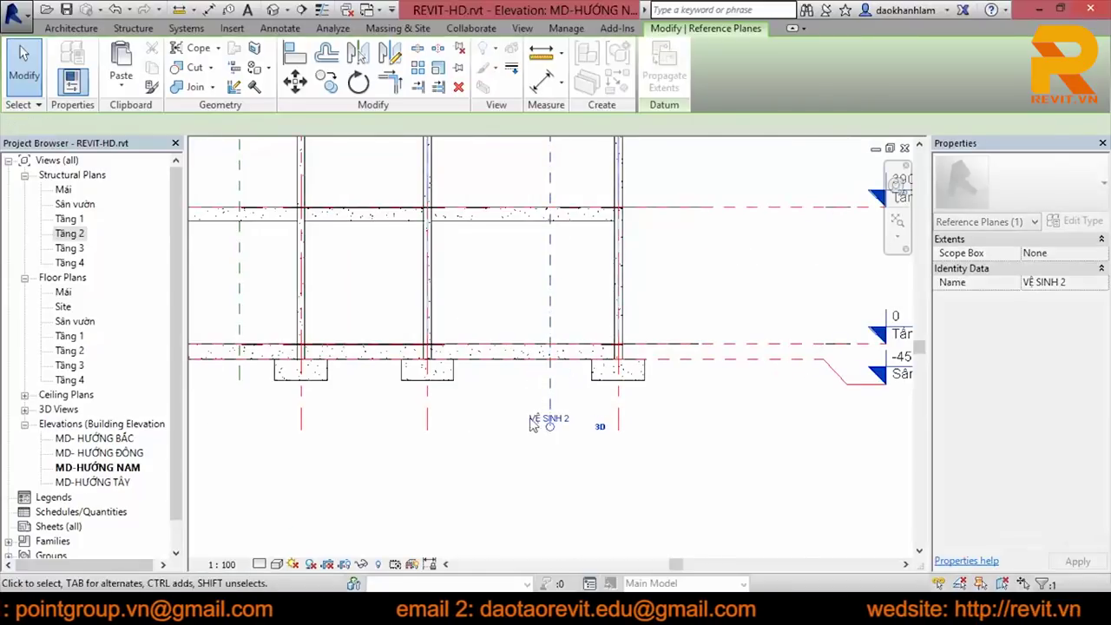
Step: Return to the Tầng 2 structural plan and select the VỆ SINH 2 reference plane
{"action": "double_click", "coordinate": [70, 234]}
{"action": "scroll", "coordinate": [579, 372], "scroll_direction": "up", "scroll_amount": 2}
{"action": "scroll", "coordinate": [568, 384], "scroll_direction": "up", "scroll_amount": 2}
{"action": "left_click", "coordinate": [568, 385]}
{"action": "left_click", "coordinate": [573, 397]}
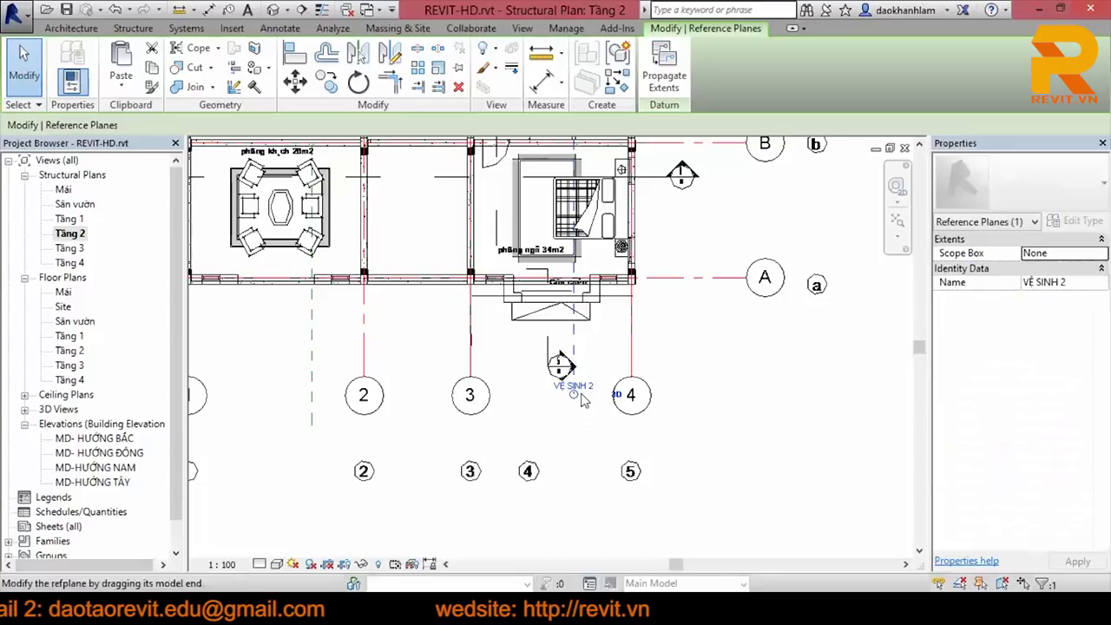
Step: Check the D-150X300 secondary beam near the 1800 dimension room in the Tầng 2 plan, then deselect it
{"action": "scroll", "coordinate": [583, 399], "scroll_direction": "down", "scroll_amount": 2}
{"action": "middle_click_drag", "start_coordinate": [570, 379], "coordinate": [575, 453]}
{"action": "scroll", "coordinate": [576, 454], "scroll_direction": "up", "scroll_amount": 5}
{"action": "scroll", "coordinate": [631, 299], "scroll_direction": "up", "scroll_amount": 1}
{"action": "scroll", "coordinate": [631, 300], "scroll_direction": "up", "scroll_amount": 1}
{"action": "scroll", "coordinate": [614, 273], "scroll_direction": "up", "scroll_amount": 1}
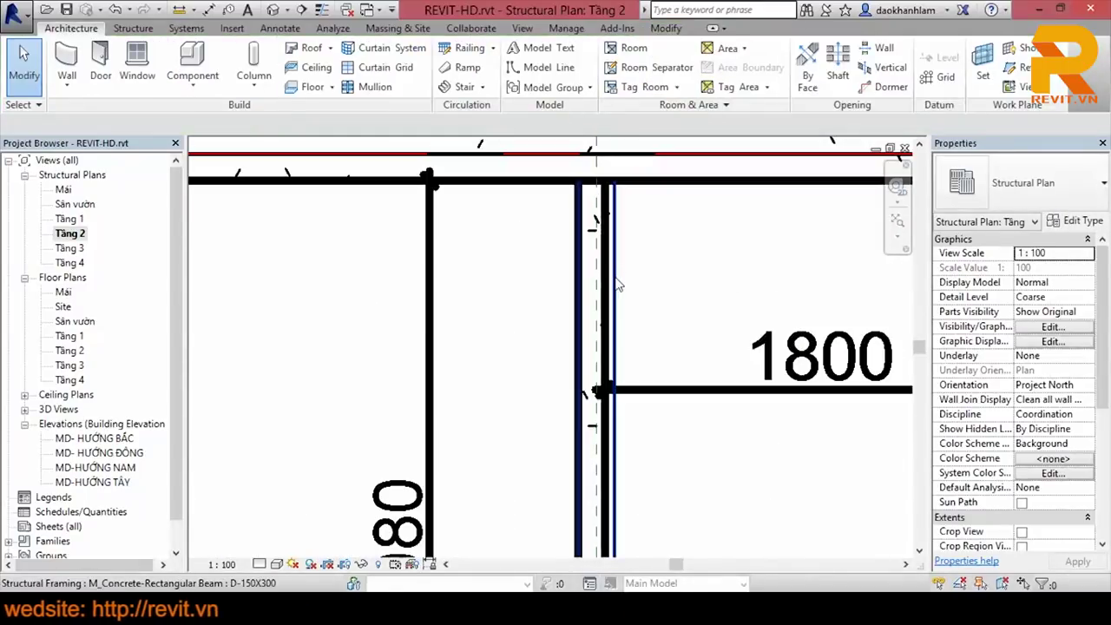
{"action": "left_click", "coordinate": [612, 263]}
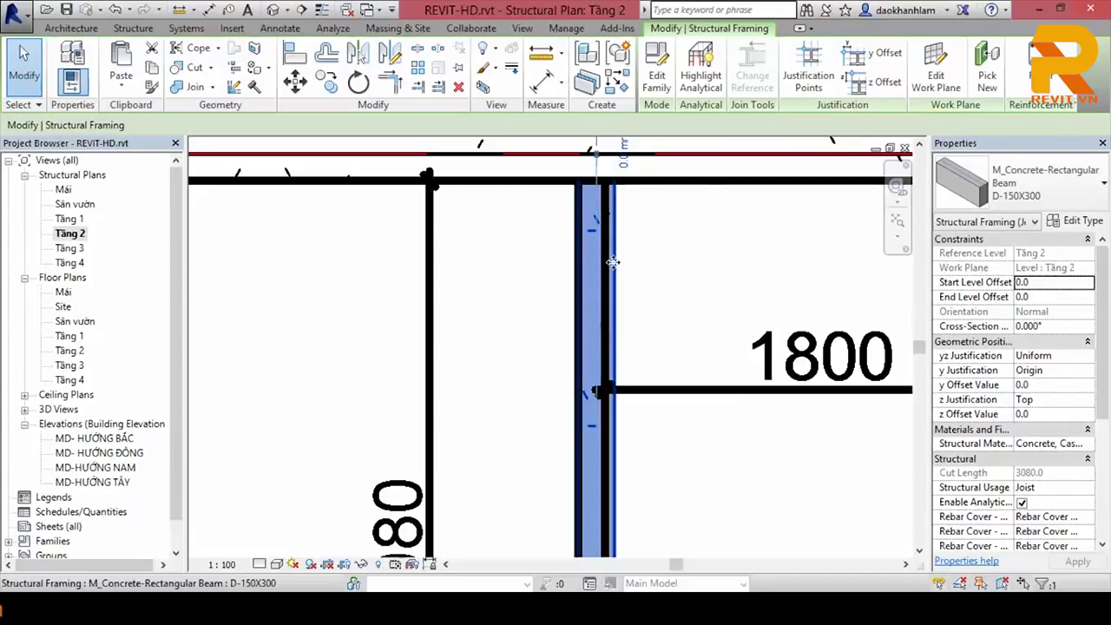
{"action": "scroll", "coordinate": [613, 262], "scroll_direction": "down", "scroll_amount": 1}
{"action": "scroll", "coordinate": [613, 262], "scroll_direction": "down", "scroll_amount": 1}
{"action": "scroll", "coordinate": [613, 262], "scroll_direction": "down", "scroll_amount": 1}
{"action": "scroll", "coordinate": [616, 265], "scroll_direction": "down", "scroll_amount": 1}
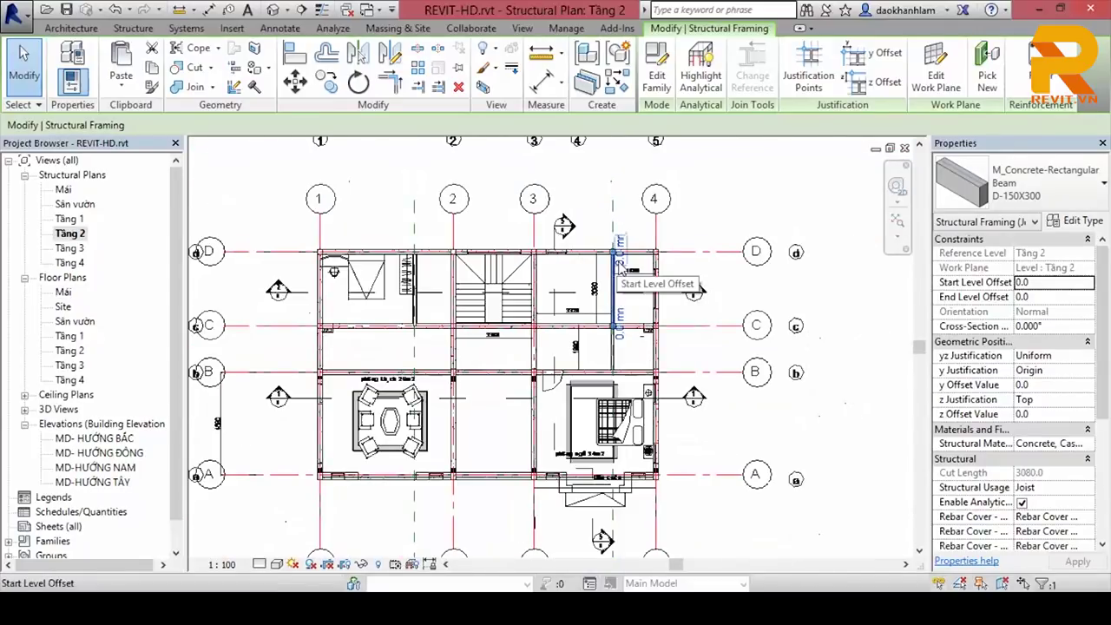
{"action": "key", "text": "Escape"}
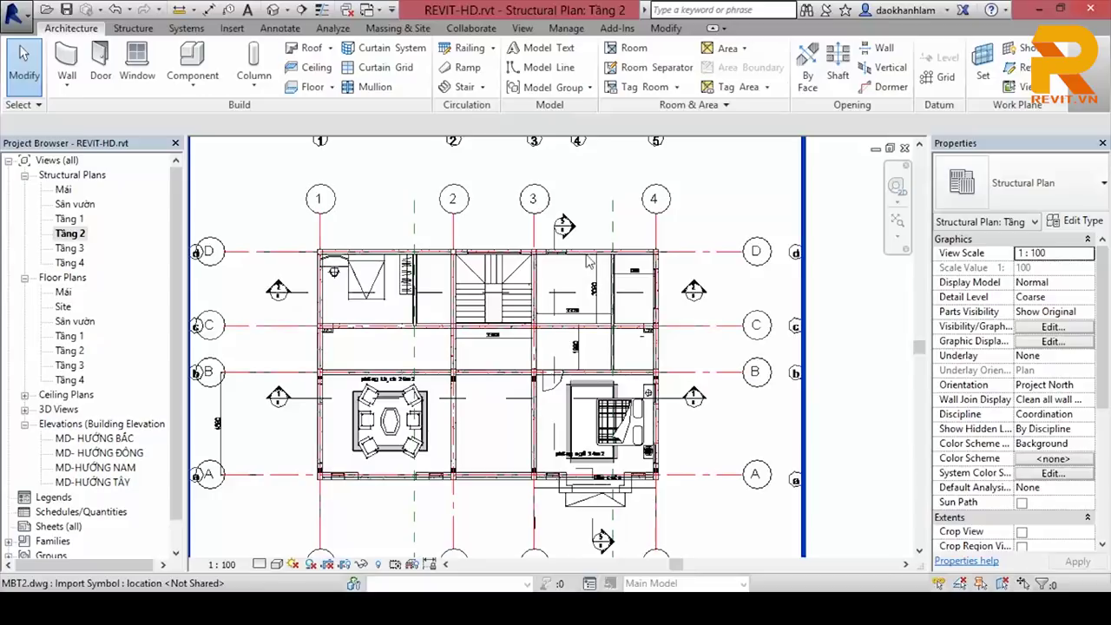
Step: Reframe the Tầng 2 plan around grids A–C, the living room and the bedroom
{"action": "scroll", "coordinate": [521, 304], "scroll_direction": "up", "scroll_amount": 1}
{"action": "scroll", "coordinate": [486, 314], "scroll_direction": "up", "scroll_amount": 1}
{"action": "scroll", "coordinate": [446, 328], "scroll_direction": "up", "scroll_amount": 2}
{"action": "scroll", "coordinate": [445, 328], "scroll_direction": "down", "scroll_amount": 2}
{"action": "middle_click_drag", "start_coordinate": [460, 330], "coordinate": [573, 240]}
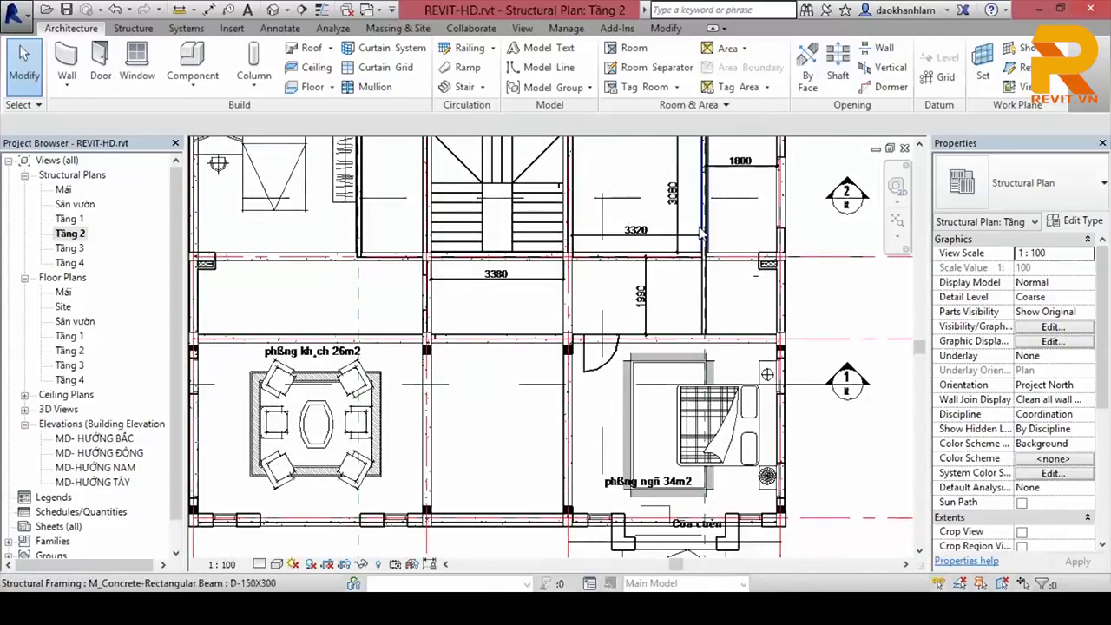
{"action": "middle_click_drag", "start_coordinate": [699, 230], "coordinate": [699, 147]}
{"action": "scroll", "coordinate": [700, 148], "scroll_direction": "down", "scroll_amount": 2}
{"action": "middle_click_drag", "start_coordinate": [391, 364], "coordinate": [677, 364]}
{"action": "scroll", "coordinate": [531, 387], "scroll_direction": "up", "scroll_amount": 2}
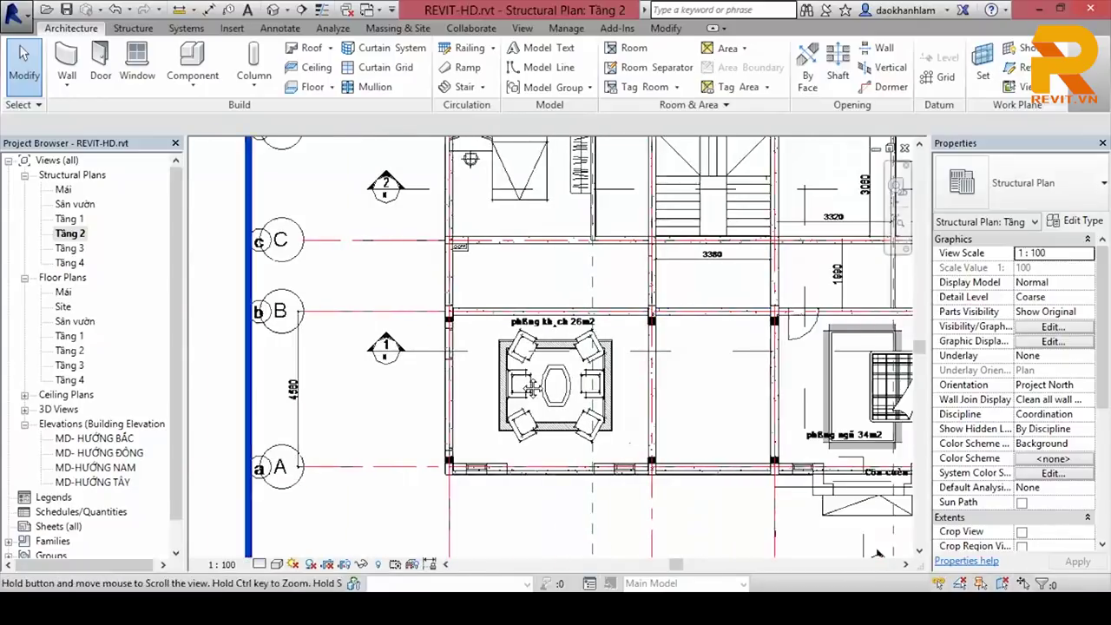
{"action": "middle_click_drag", "start_coordinate": [531, 387], "coordinate": [514, 406]}
Step: Center the living room, central bay and bedroom, then check the beam beside the bedroom
{"action": "scroll", "coordinate": [658, 421], "scroll_direction": "up", "scroll_amount": 1}
{"action": "middle_click_drag", "start_coordinate": [659, 421], "coordinate": [449, 418]}
{"action": "scroll", "coordinate": [505, 454], "scroll_direction": "up", "scroll_amount": 1}
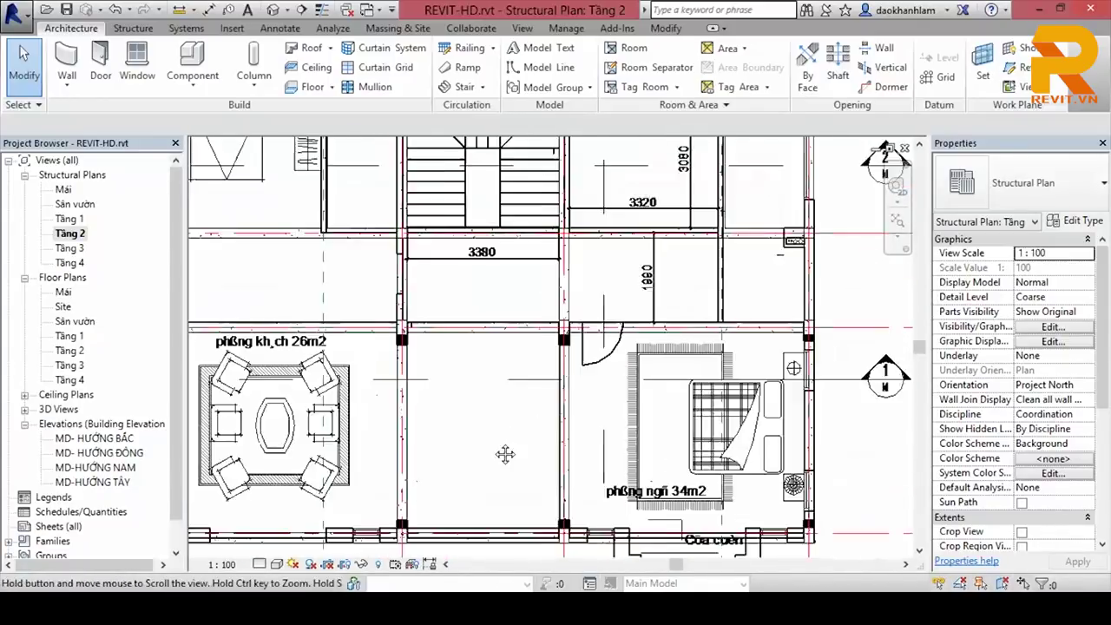
{"action": "scroll", "coordinate": [505, 454], "scroll_direction": "down", "scroll_amount": 1}
{"action": "scroll", "coordinate": [741, 316], "scroll_direction": "up", "scroll_amount": 2}
{"action": "left_click", "coordinate": [725, 314]}
{"action": "left_click", "coordinate": [783, 330]}
Step: Fit the Tầng 2 plan, switch to the default 3D view and orbit the frame from two angles
{"action": "key", "text": "z"}
{"action": "key", "text": "f"}
{"action": "left_click", "coordinate": [273, 10]}
{"action": "scroll", "coordinate": [579, 283], "scroll_direction": "down", "scroll_amount": 2}
{"action": "mouse_move", "coordinate": [580, 286]}
{"action": "middle_mouse_down", "text": "shift"}
{"action": "mouse_move", "coordinate": [446, 310]}
{"action": "mouse_move", "coordinate": [722, 332]}
{"action": "middle_mouse_up", "text": "shift"}
{"action": "scroll", "coordinate": [669, 368], "scroll_direction": "up", "scroll_amount": 2}
{"action": "middle_click_drag", "start_coordinate": [669, 367], "coordinate": [540, 423], "text": "shift"}
{"action": "double_click", "coordinate": [69, 219]}
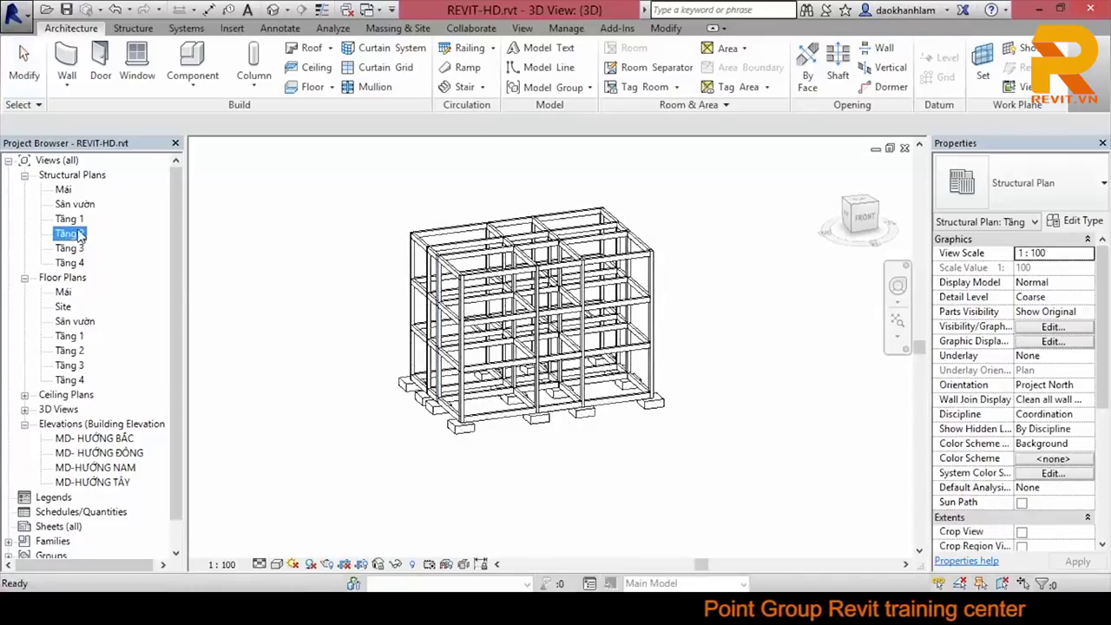
{"action": "scroll", "coordinate": [595, 328], "scroll_direction": "down", "scroll_amount": 5}
{"action": "scroll", "coordinate": [608, 330], "scroll_direction": "up", "scroll_amount": 2}
{"action": "scroll", "coordinate": [608, 329], "scroll_direction": "up", "scroll_amount": 2}
{"action": "scroll", "coordinate": [608, 330], "scroll_direction": "down", "scroll_amount": 3}
{"action": "left_click", "coordinate": [272, 10]}
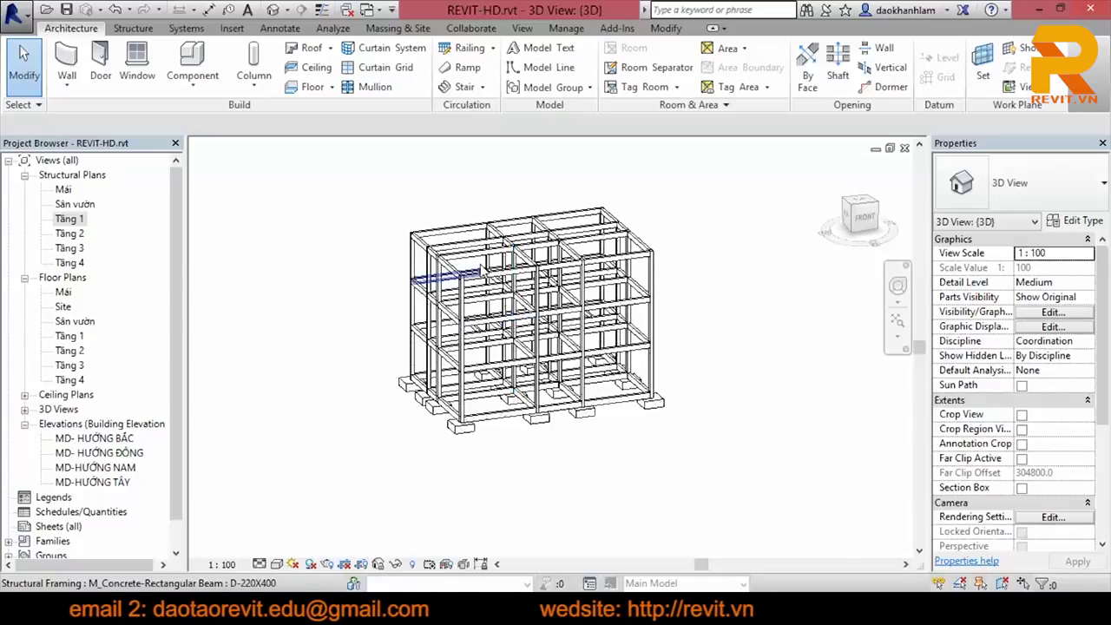
{"action": "scroll", "coordinate": [446, 317], "scroll_direction": "up", "scroll_amount": 3}
{"action": "scroll", "coordinate": [381, 325], "scroll_direction": "up", "scroll_amount": 2}
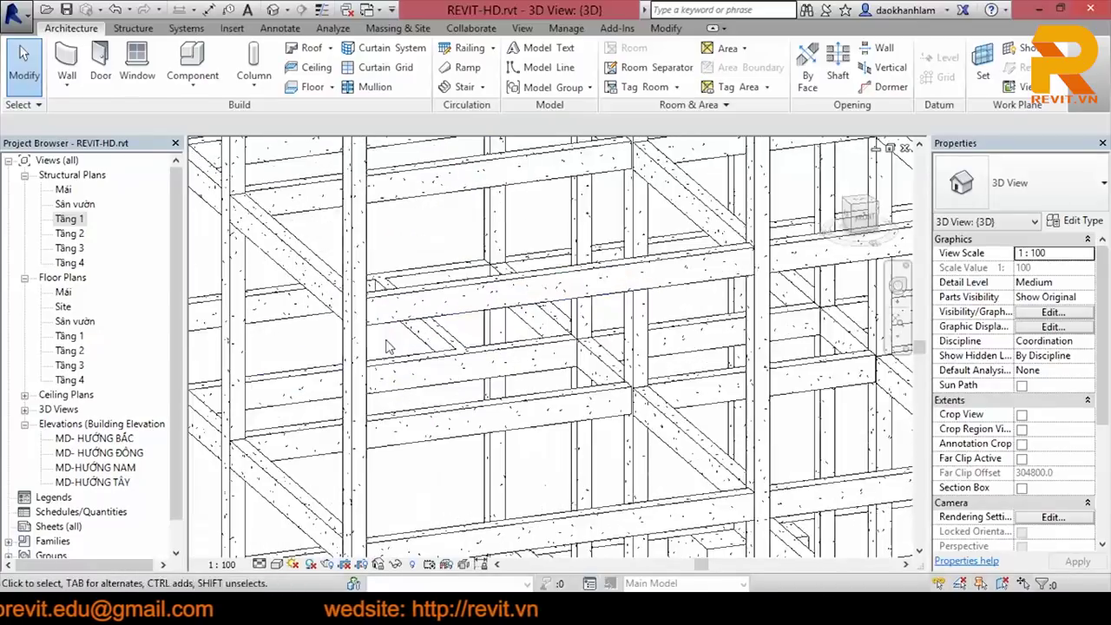
{"action": "scroll", "coordinate": [371, 327], "scroll_direction": "up", "scroll_amount": 1}
{"action": "left_click", "coordinate": [372, 327]}
{"action": "scroll", "coordinate": [375, 317], "scroll_direction": "down", "scroll_amount": 2}
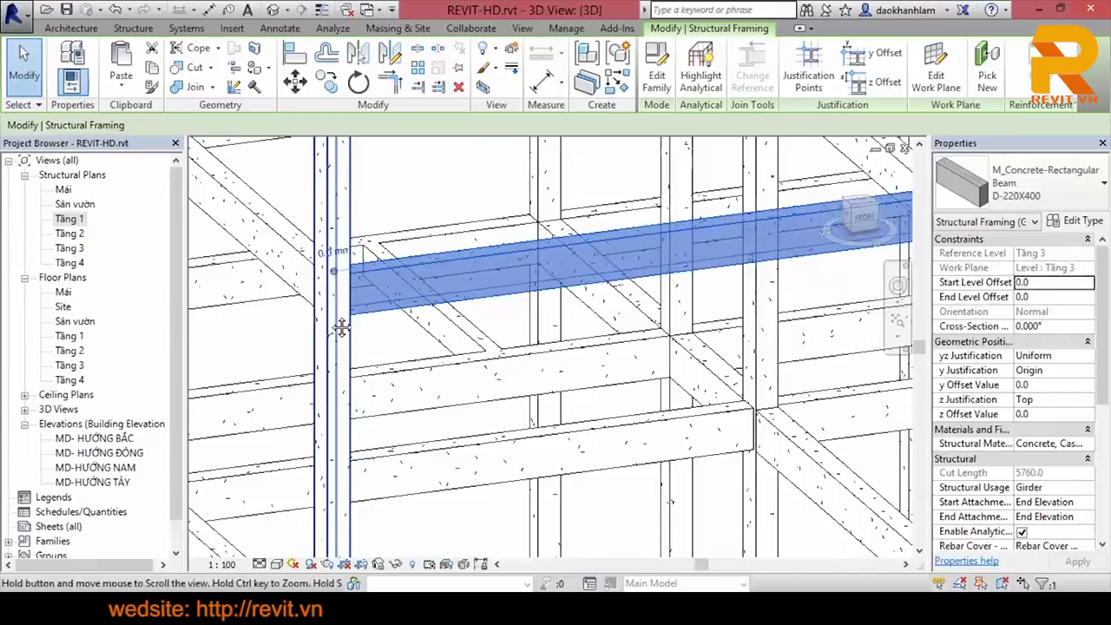
{"action": "scroll", "coordinate": [379, 303], "scroll_direction": "down", "scroll_amount": 1}
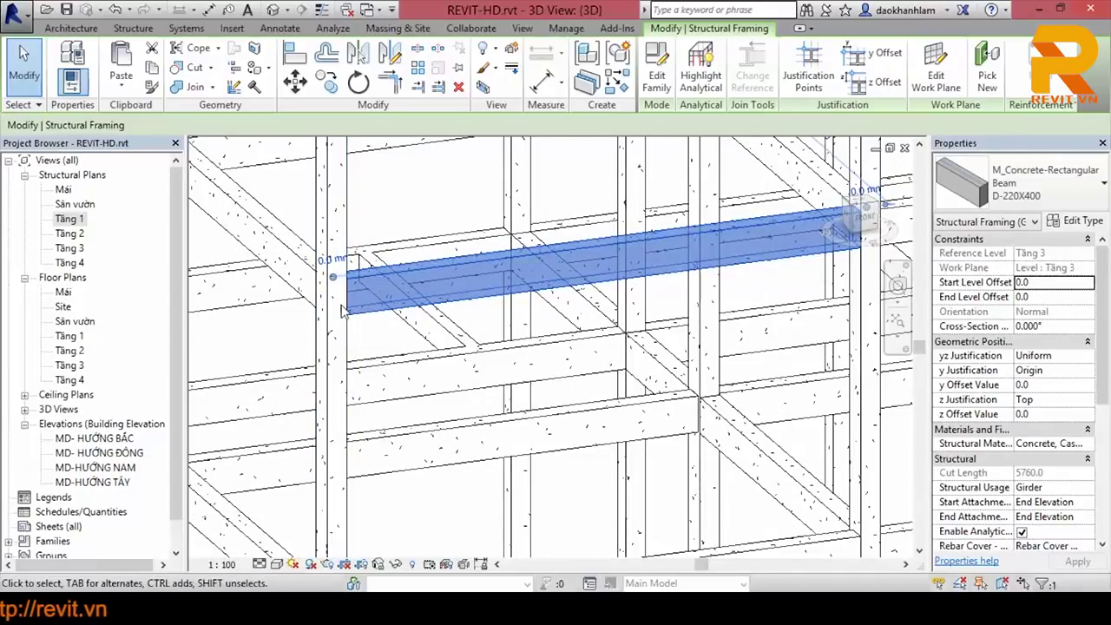
{"action": "scroll", "coordinate": [434, 303], "scroll_direction": "down", "scroll_amount": 2}
{"action": "scroll", "coordinate": [395, 316], "scroll_direction": "down", "scroll_amount": 1}
{"action": "key", "text": "Escape"}
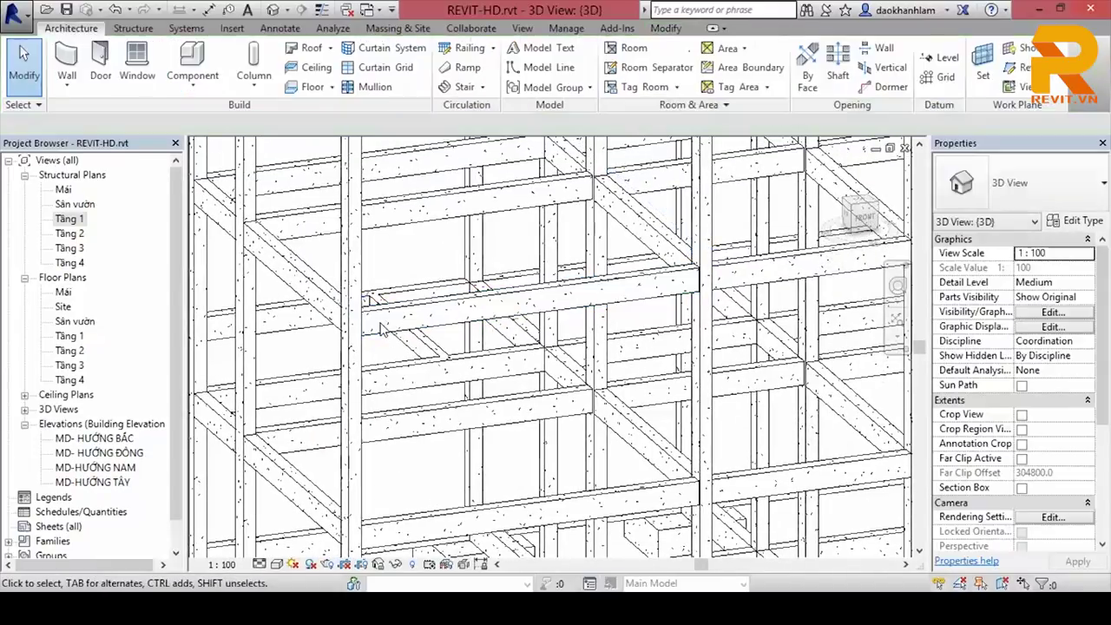
{"action": "left_click", "coordinate": [389, 323]}
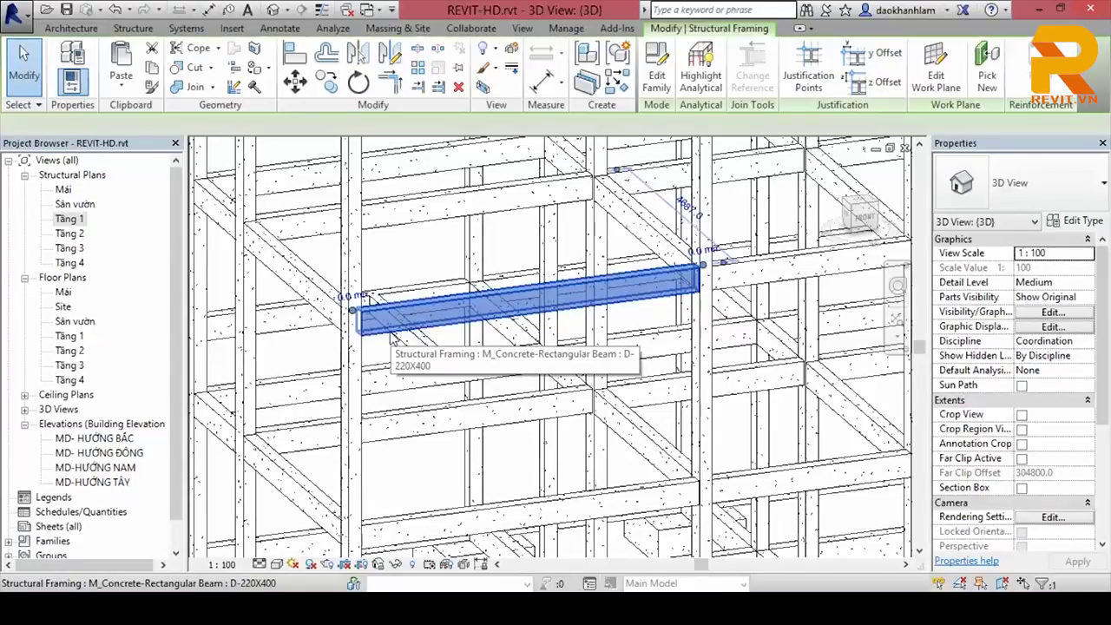
{"action": "scroll", "coordinate": [396, 356], "scroll_direction": "down", "scroll_amount": 1}
{"action": "middle_click_drag", "start_coordinate": [395, 362], "coordinate": [434, 363], "text": "shift"}
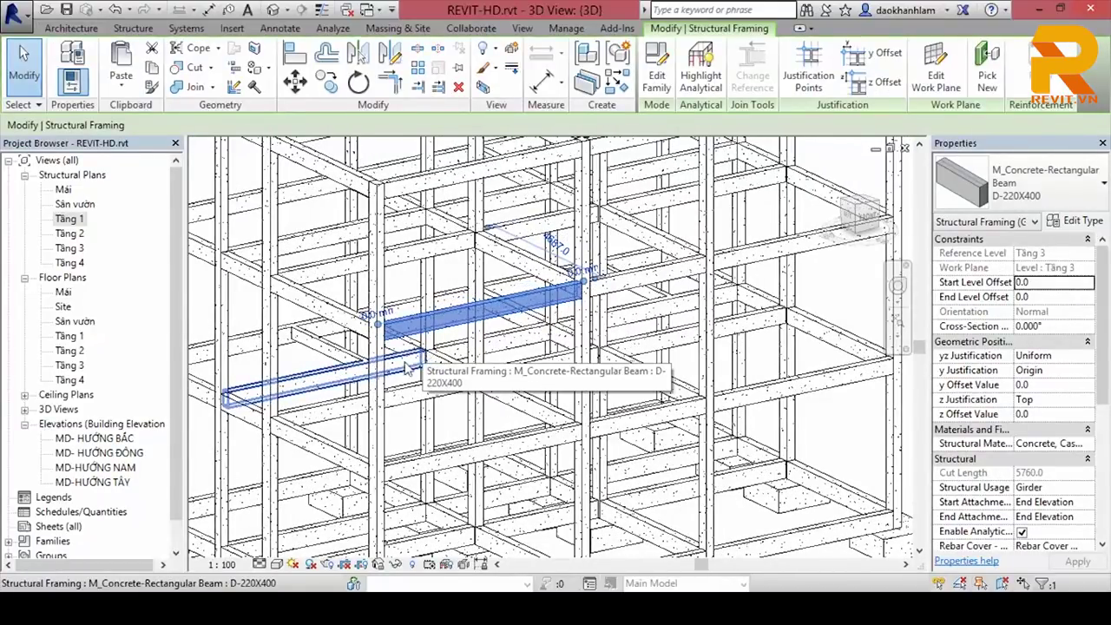
{"action": "scroll", "coordinate": [500, 359], "scroll_direction": "down", "scroll_amount": 3}
{"action": "left_click", "coordinate": [829, 454]}
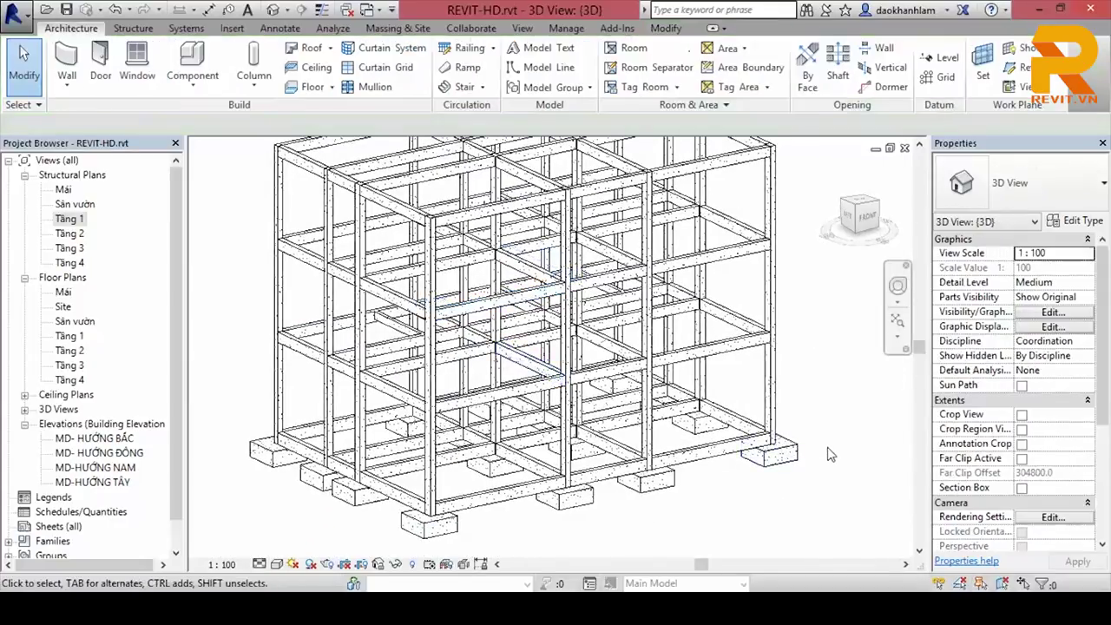
{"action": "scroll", "coordinate": [829, 454], "scroll_direction": "down", "scroll_amount": 2}
{"action": "middle_click_drag", "start_coordinate": [831, 424], "coordinate": [600, 413], "text": "shift"}
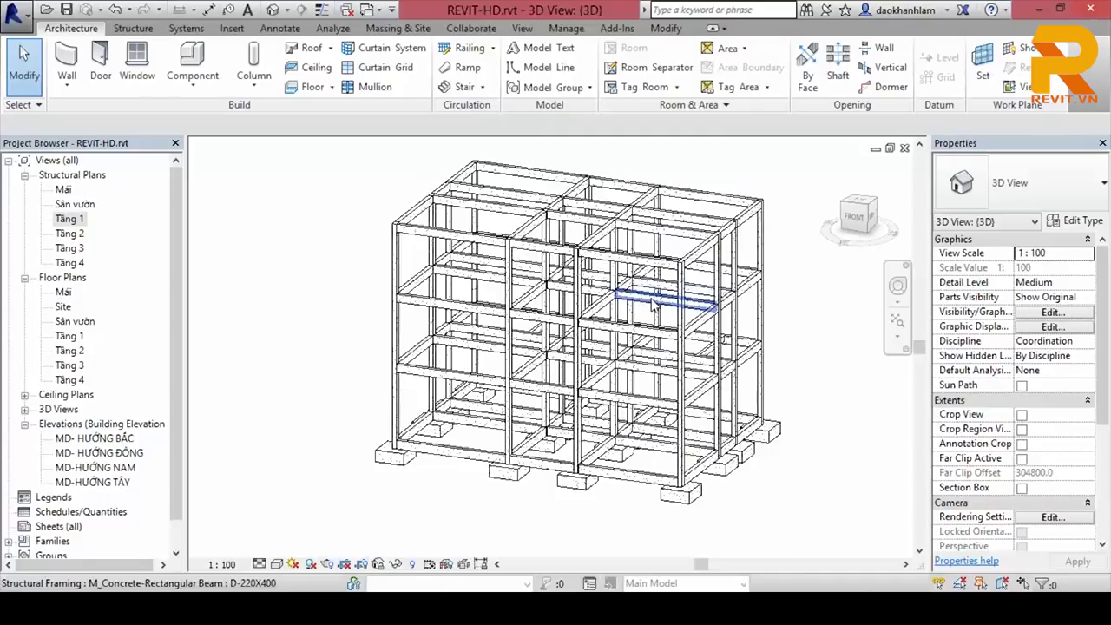
{"action": "middle_click_drag", "start_coordinate": [653, 304], "coordinate": [587, 380], "text": "shift"}
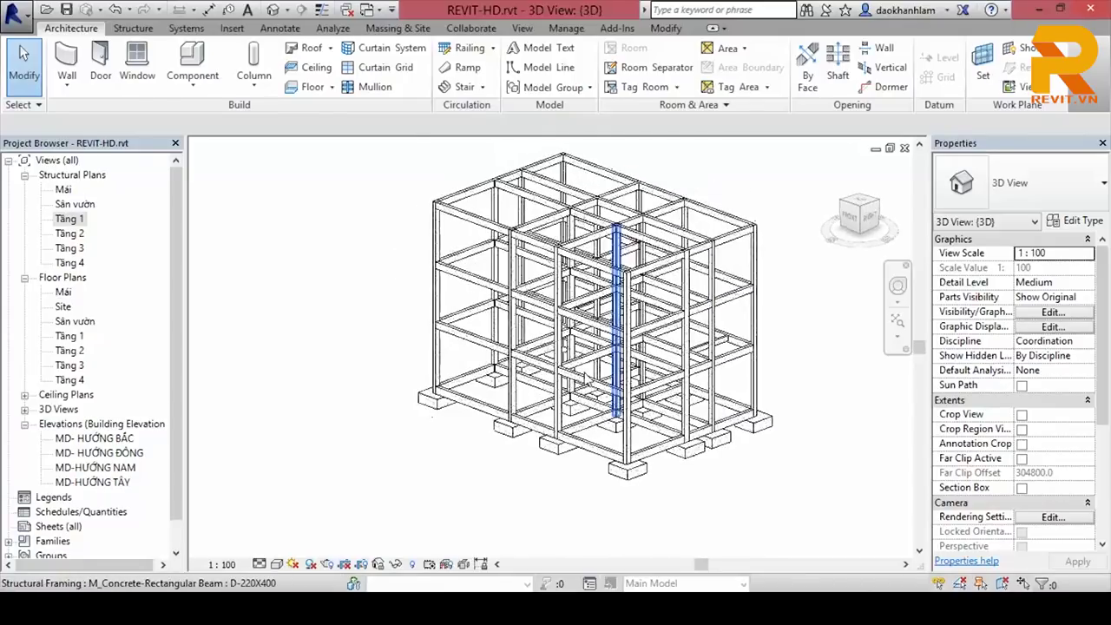
{"action": "scroll", "coordinate": [587, 378], "scroll_direction": "up", "scroll_amount": 3}
{"action": "scroll", "coordinate": [649, 426], "scroll_direction": "down", "scroll_amount": 1}
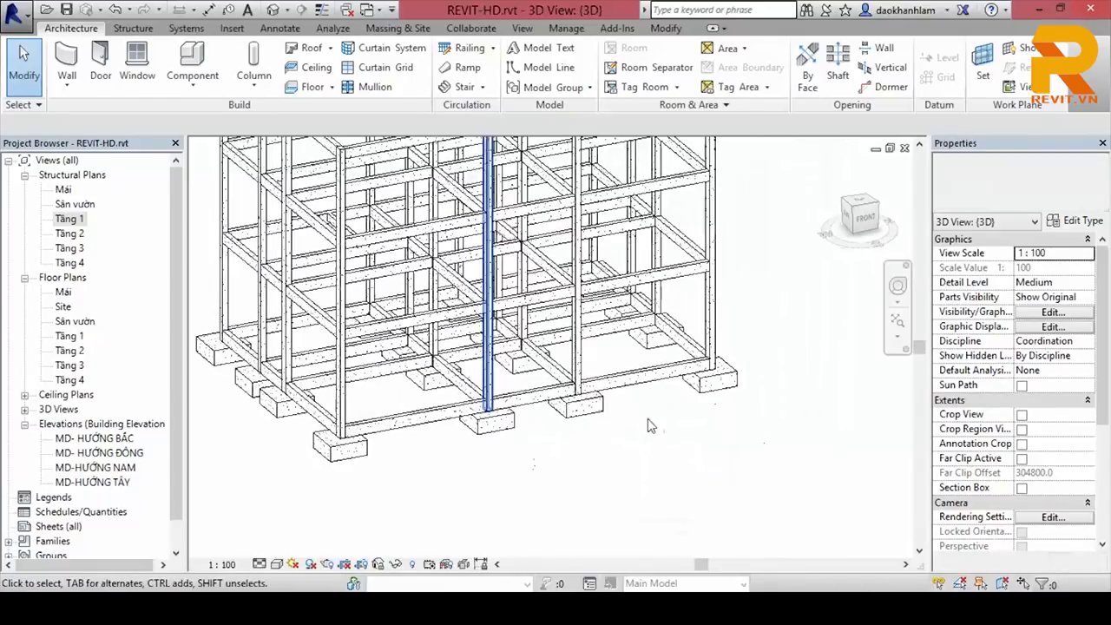
{"action": "middle_click_drag", "start_coordinate": [649, 426], "coordinate": [669, 465]}
{"action": "scroll", "coordinate": [620, 434], "scroll_direction": "down", "scroll_amount": 3}
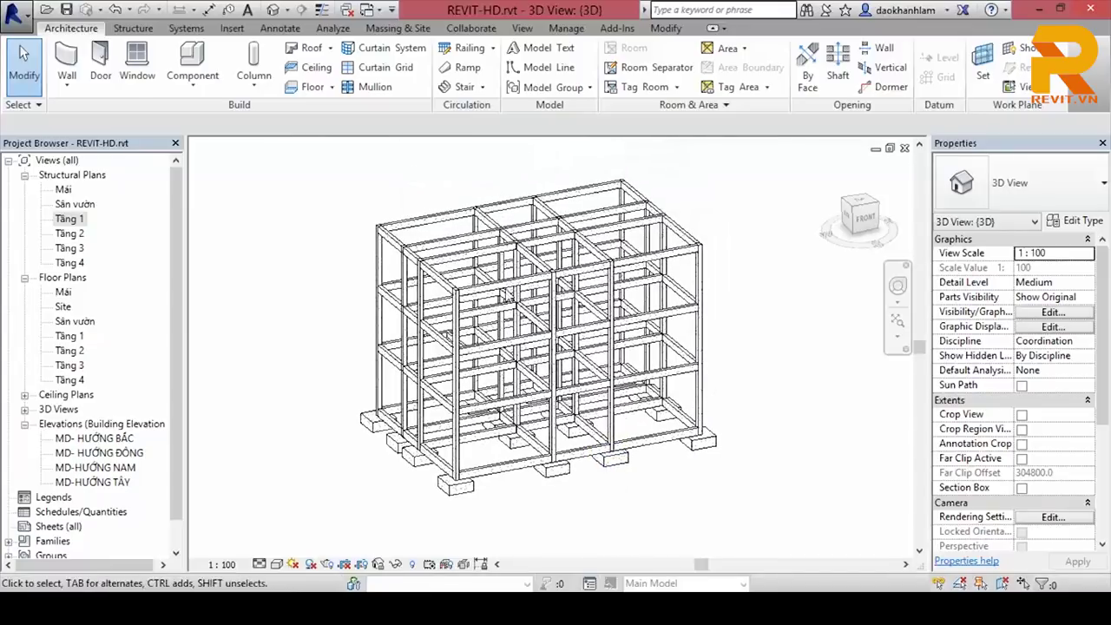
{"action": "scroll", "coordinate": [625, 471], "scroll_direction": "up", "scroll_amount": 2}
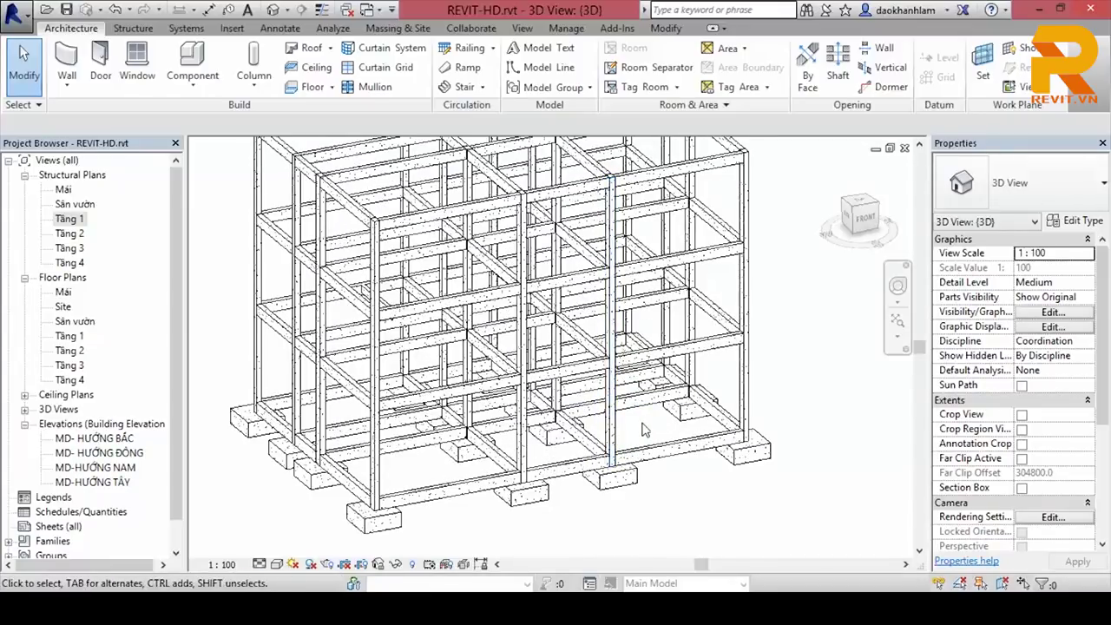
{"action": "scroll", "coordinate": [643, 429], "scroll_direction": "down", "scroll_amount": 2}
{"action": "middle_click_drag", "start_coordinate": [621, 358], "coordinate": [636, 349]}
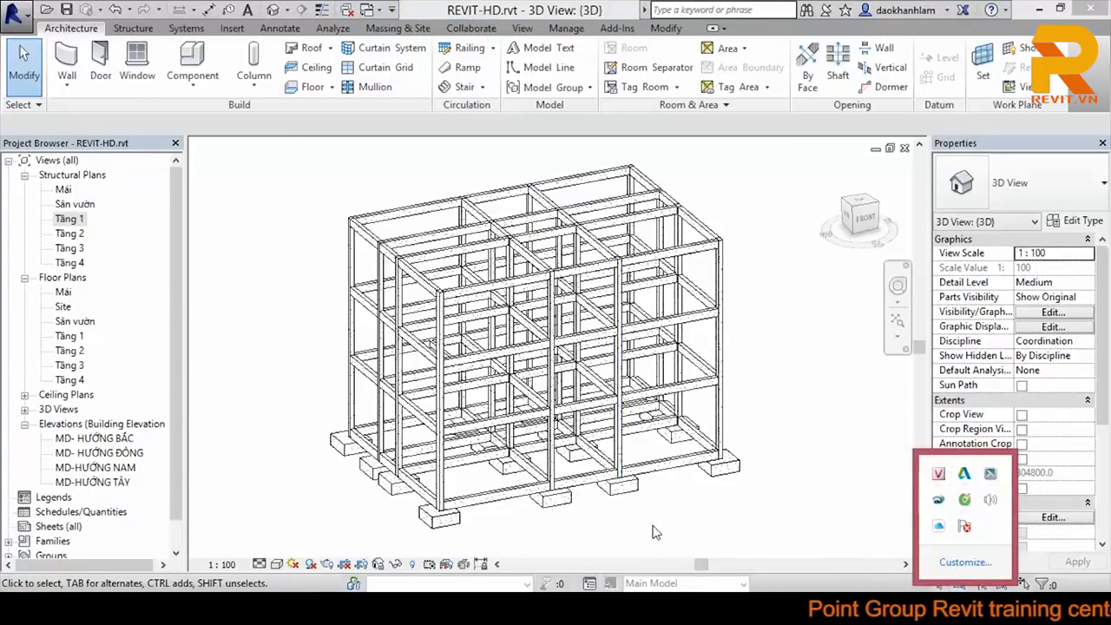
{"action": "left_click", "coordinate": [681, 547]}
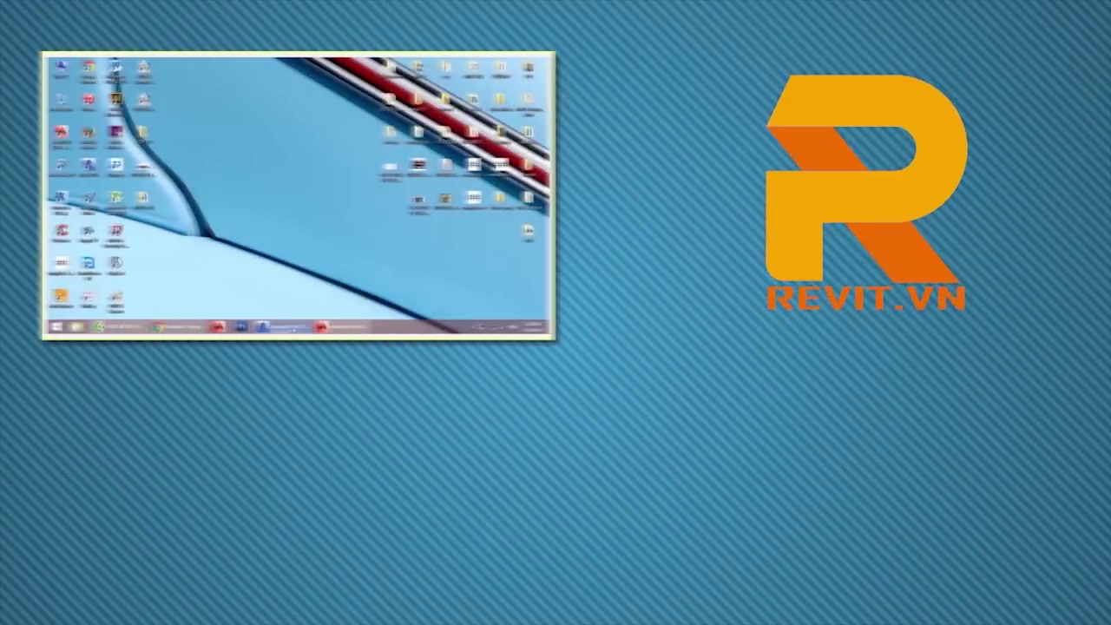
Step: Bring the Revit window back and zoom the structural plan to fit the view
{"action": "left_click", "coordinate": [294, 329]}
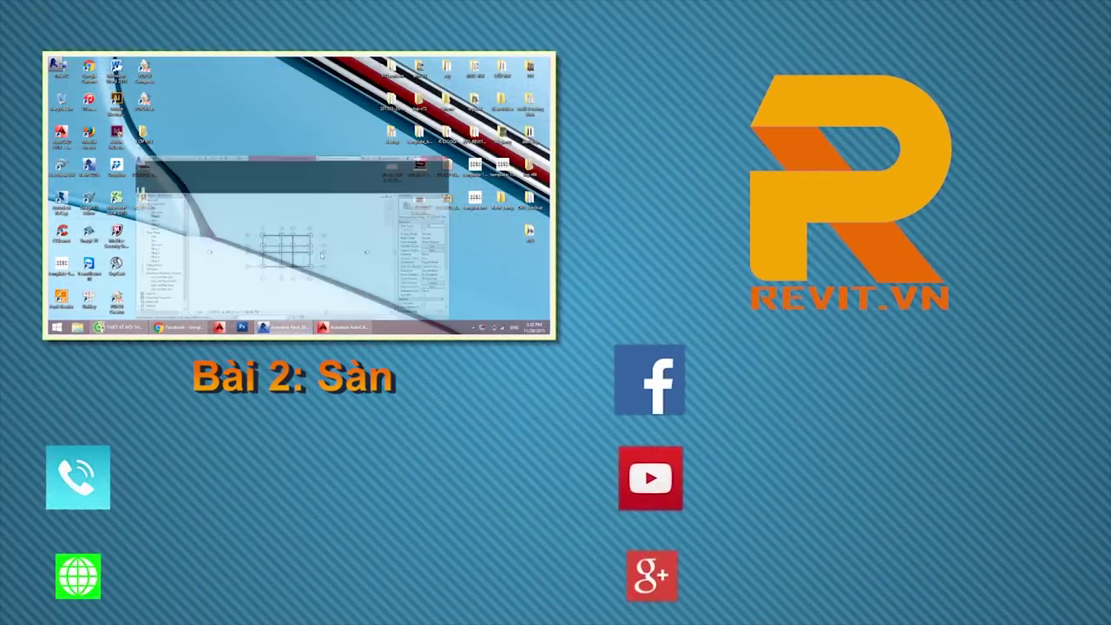
{"action": "scroll", "coordinate": [298, 210], "scroll_direction": "up", "scroll_amount": 1}
{"action": "scroll", "coordinate": [298, 187], "scroll_direction": "up", "scroll_amount": 1}
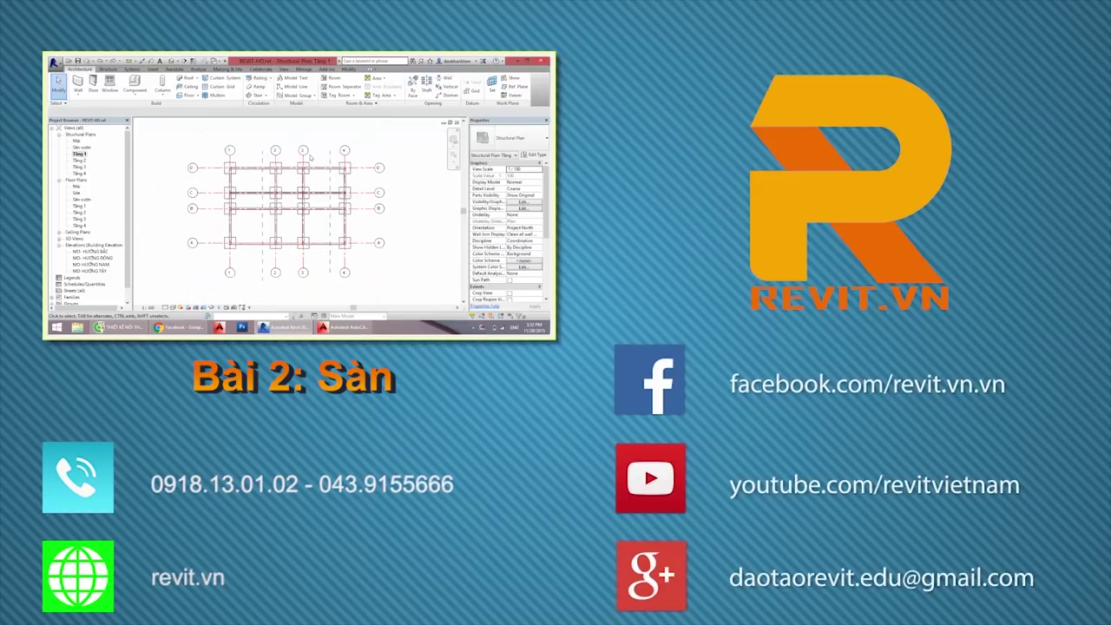
{"action": "scroll", "coordinate": [298, 165], "scroll_direction": "up", "scroll_amount": 1}
{"action": "scroll", "coordinate": [319, 191], "scroll_direction": "down", "scroll_amount": 1}
{"action": "scroll", "coordinate": [316, 182], "scroll_direction": "down", "scroll_amount": 1}
{"action": "scroll", "coordinate": [314, 176], "scroll_direction": "down", "scroll_amount": 1}
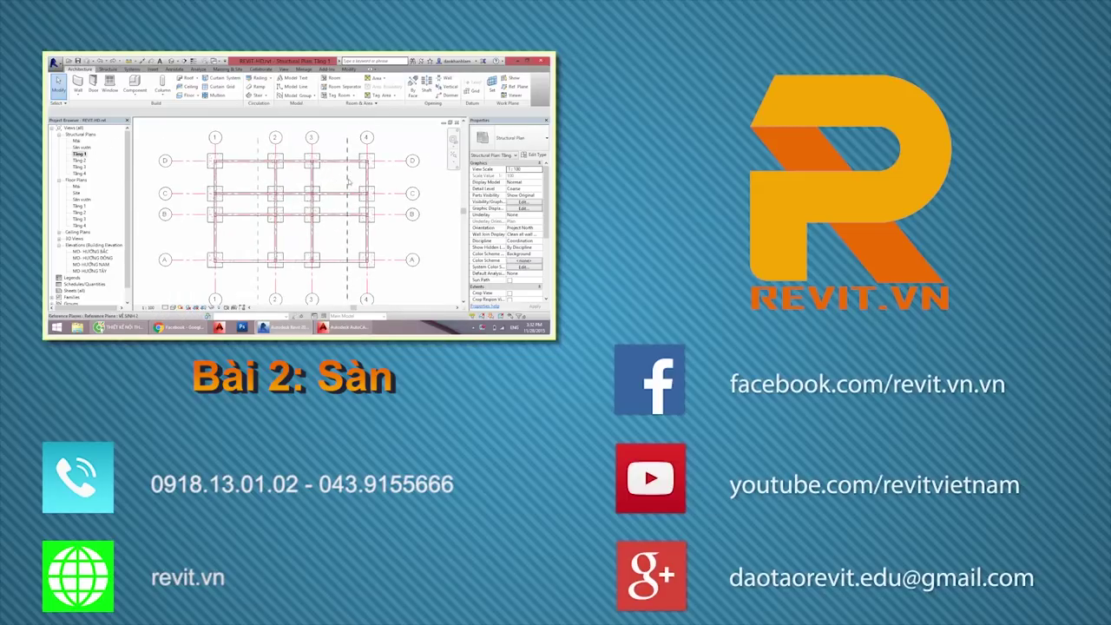
{"action": "middle_click", "coordinate": [337, 181]}
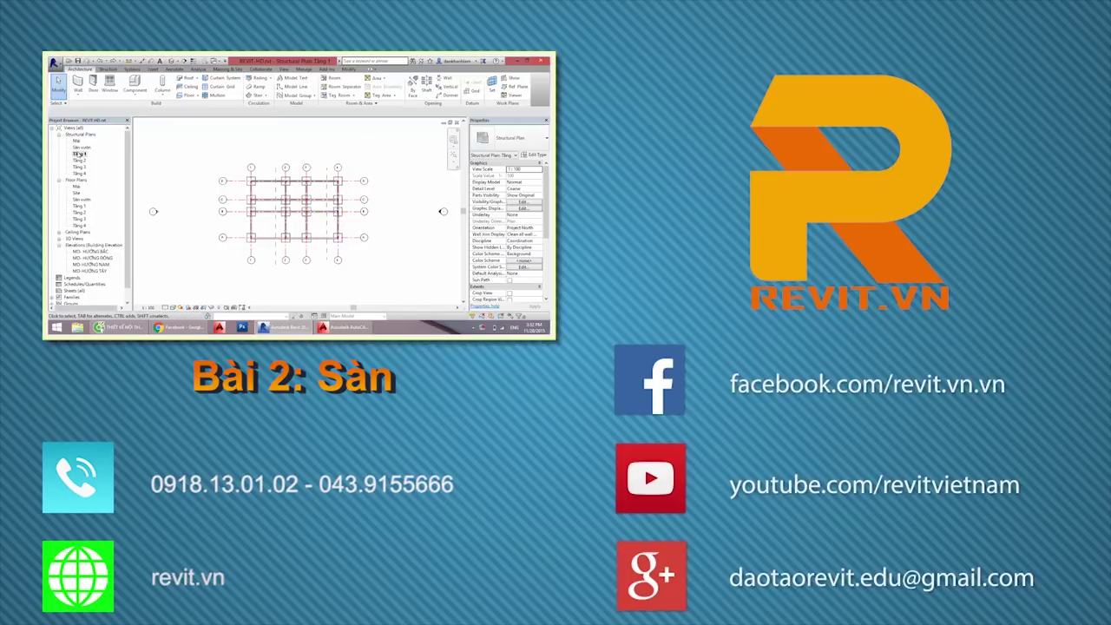
{"action": "scroll", "coordinate": [303, 184], "scroll_direction": "up", "scroll_amount": 1}
{"action": "scroll", "coordinate": [317, 183], "scroll_direction": "up", "scroll_amount": 1}
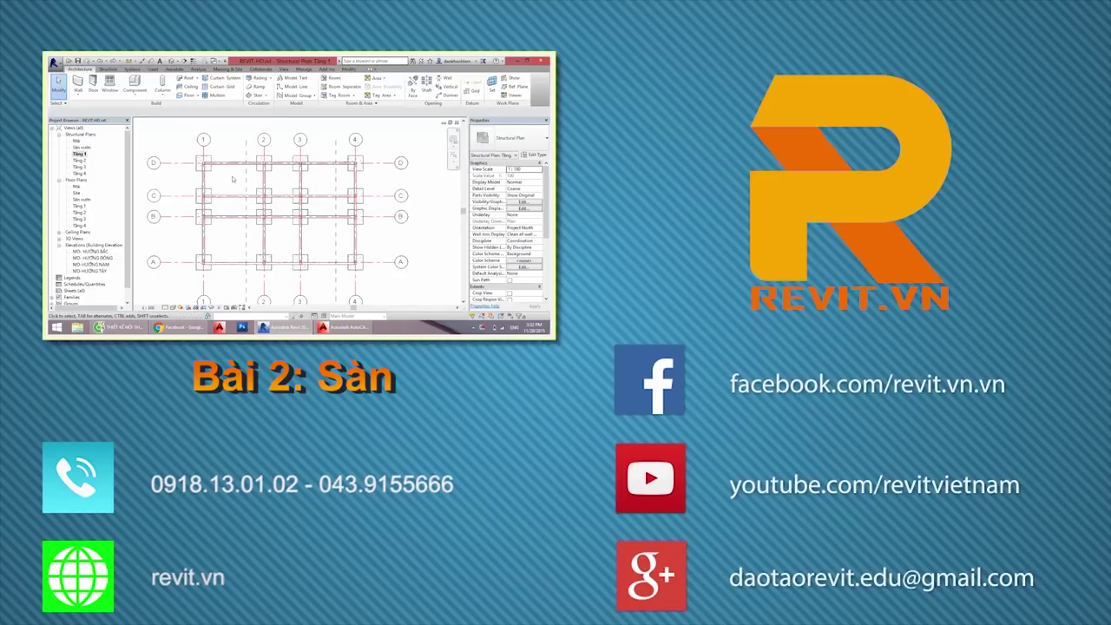